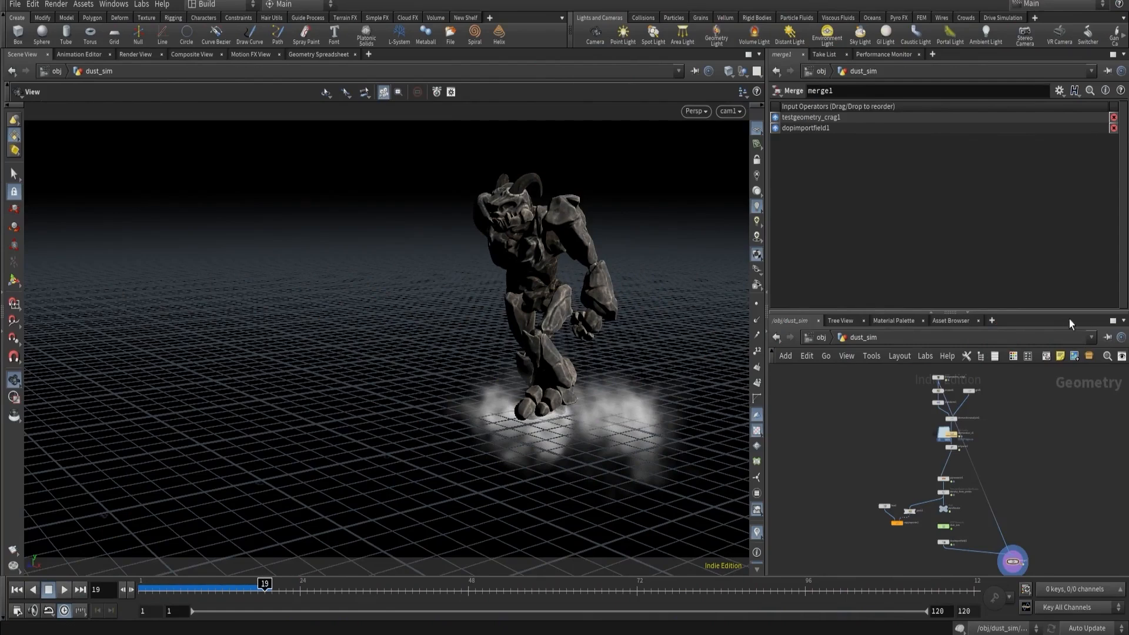
Maximize the network editor and delete the merge node below the DOP import in the dust_sim network.
click(1113, 321)
scroll(479, 273, up, 3)
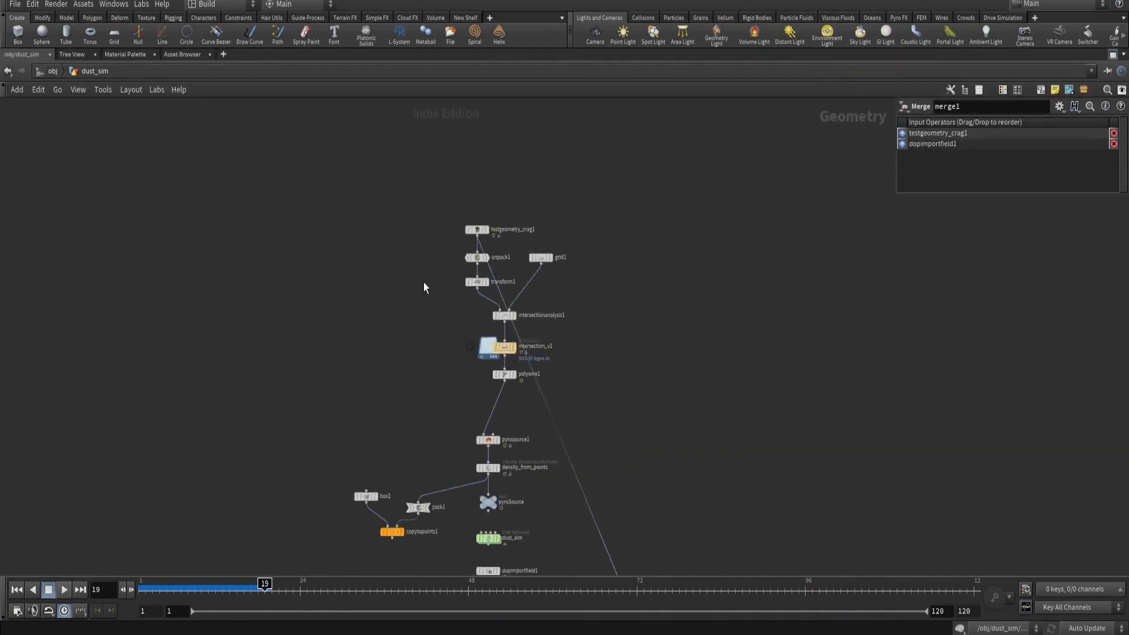
scroll(429, 190, up, 3)
scroll(431, 194, up, 3)
drag(397, 194, 562, 273)
scroll(537, 164, down, 10)
drag(645, 290, 562, 442)
key(Delete)
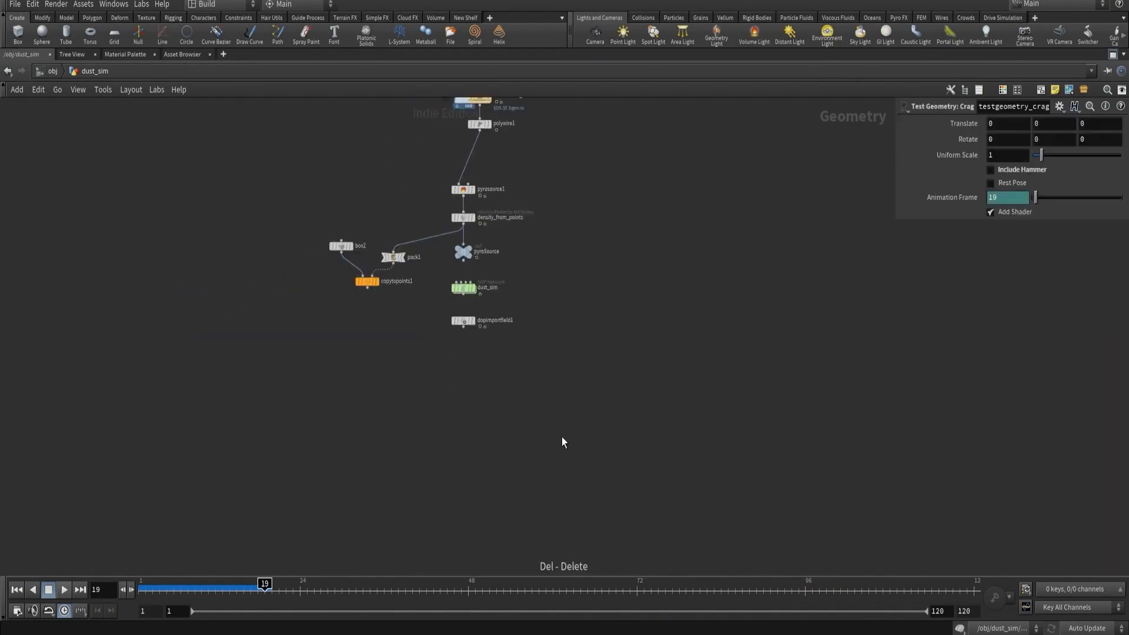
Copy testgeometry_crag1, create a new Geometry object at the object level and enter it.
middle_drag(562, 209, 569, 458)
scroll(449, 227, up, 2)
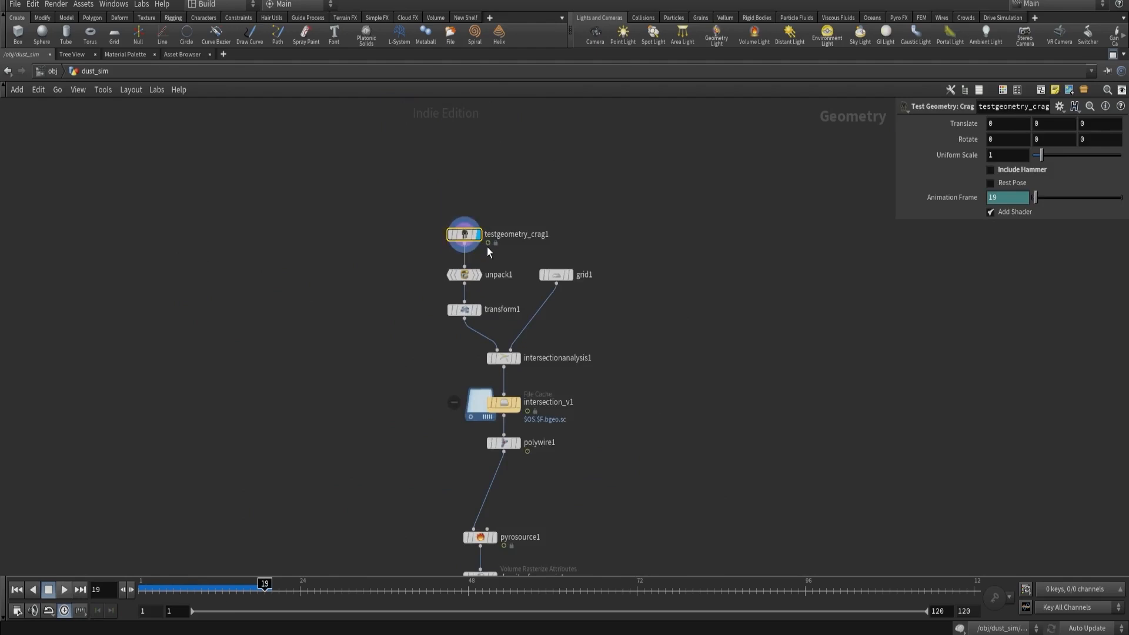
key(ctrl+c)
click(50, 71)
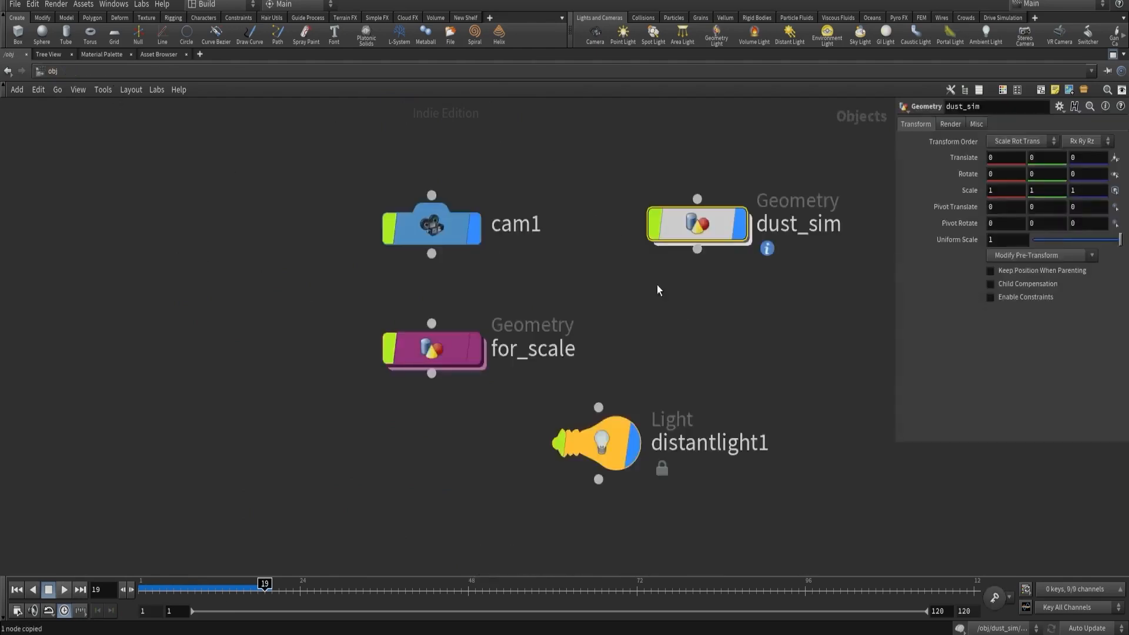
key(Tab)
click(655, 288)
double_click(498, 355)
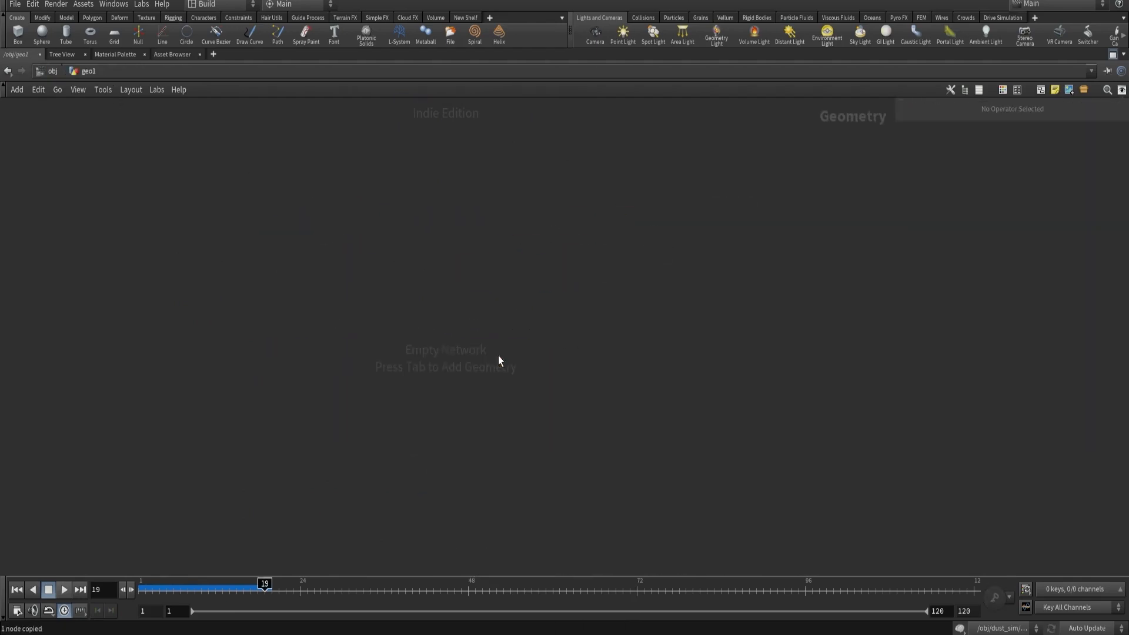
Add an Object Merge node and paste the copied testgeometry_crag1 reference as its Object 1.
key(Tab)
text(obj)
key(Return)
click(510, 346)
click(1038, 157)
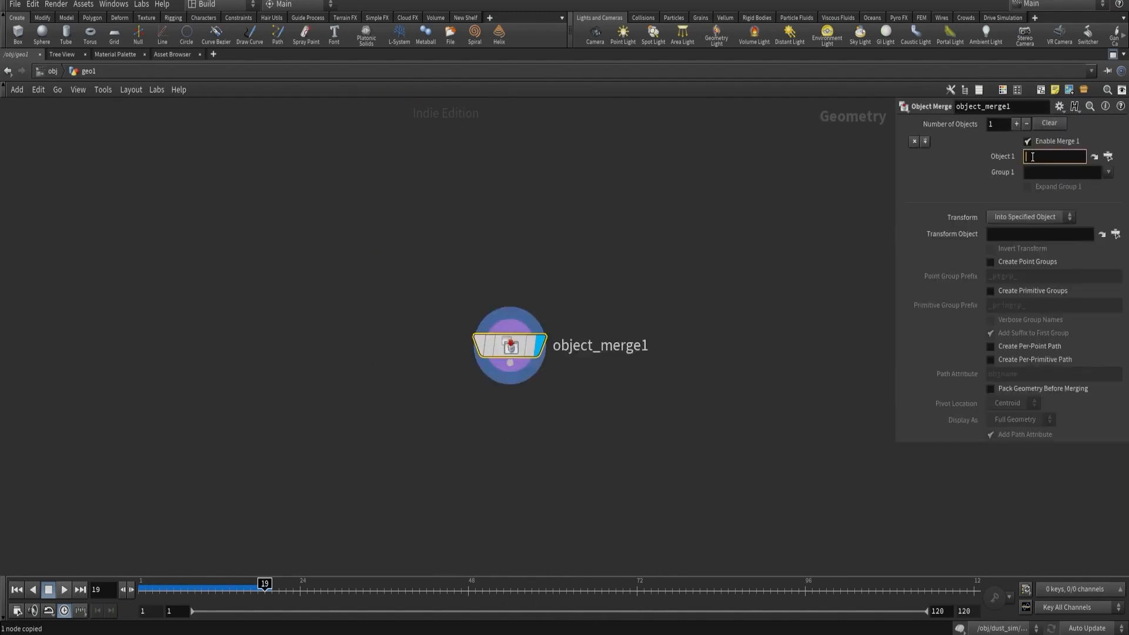
key(ctrl+v)
key(Return)
Return to the object level and rename the new geometry object view_char.
click(481, 263)
key(u)
click(549, 356)
text(view_char)
key(Return)
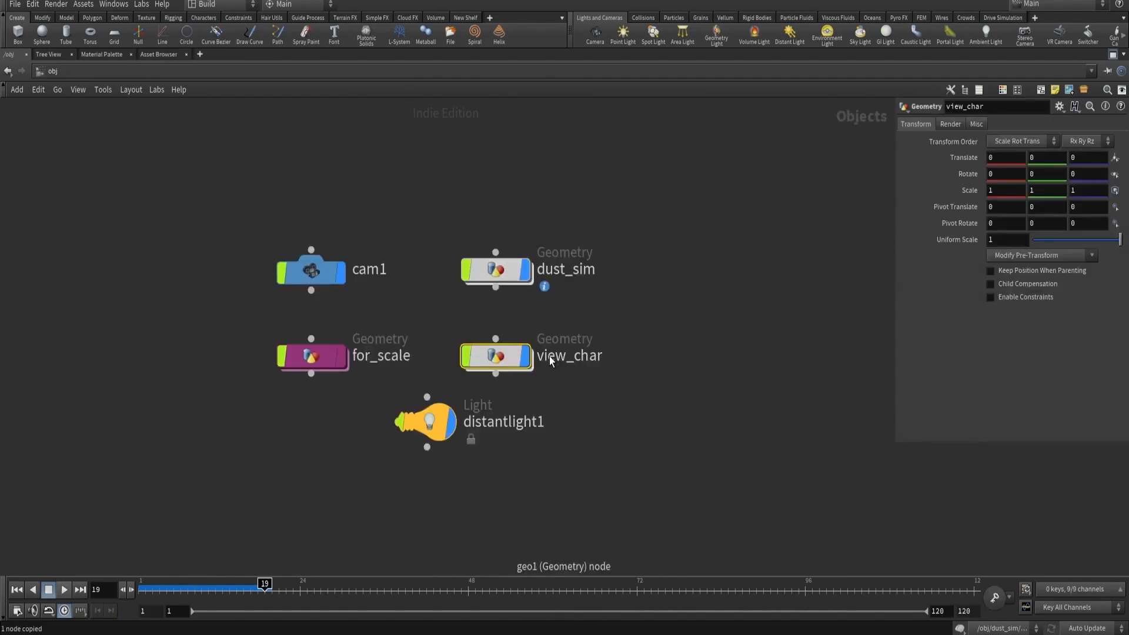
Inside dust_sim, enclose transform1, grid1, intersectionanalysis1, intersection_v1 and polywire1 in a network box titled "intersection analysis".
double_click(496, 269)
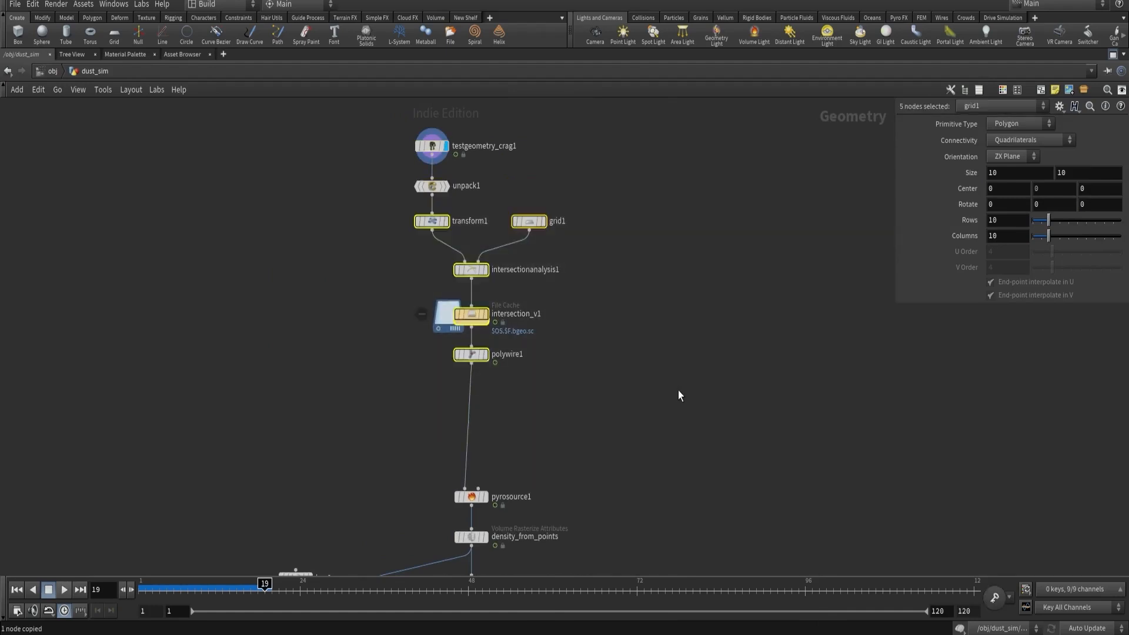
key(shift+o)
scroll(408, 272, up, 3)
double_click(644, 268)
drag(655, 269, 518, 270)
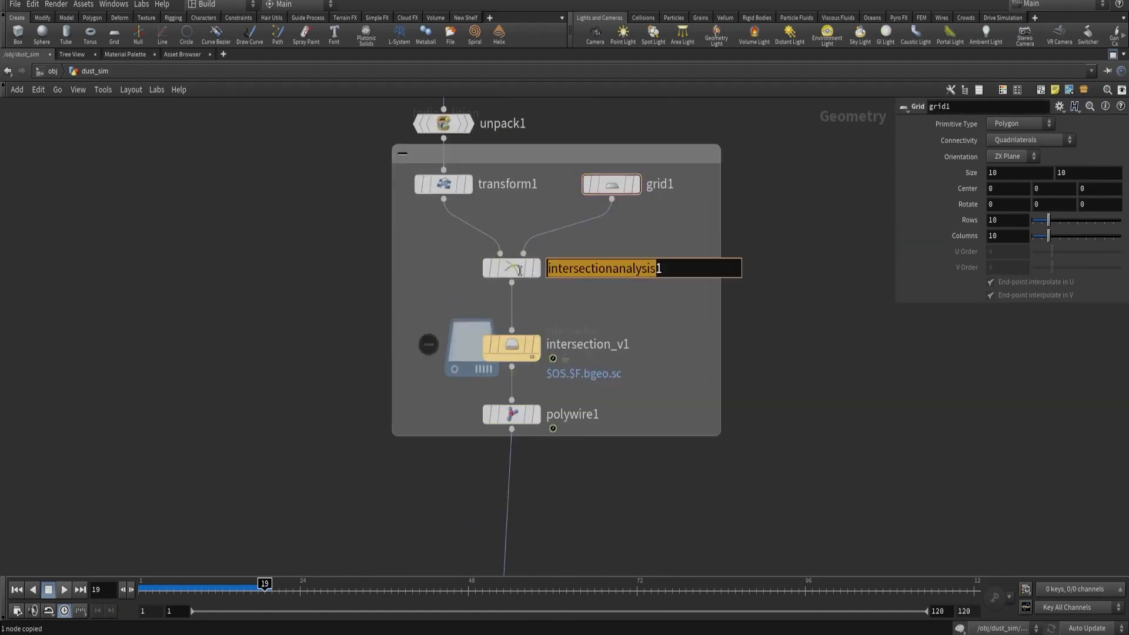
key(ctrl+c)
double_click(503, 155)
key(ctrl+v)
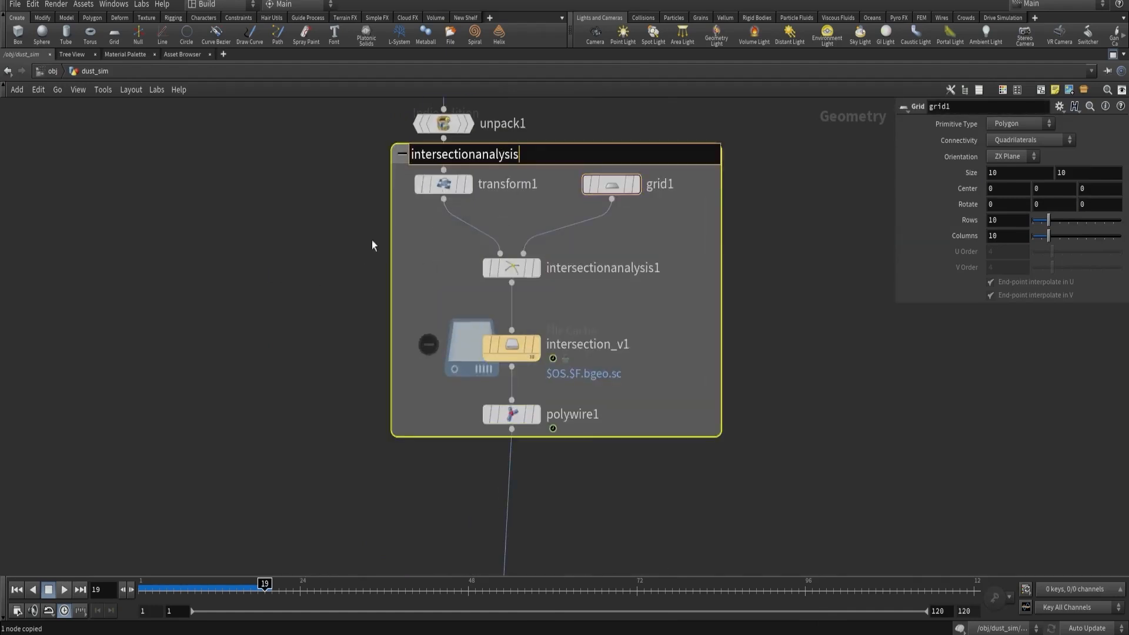
click(354, 270)
scroll(354, 272, down, 2)
drag(463, 191, 463, 205)
Move pyrosource1, density_from_points and pyroSource up and enclose them in a network box titled "pyro source".
middle_drag(395, 471, 357, 270)
scroll(358, 270, down, 1)
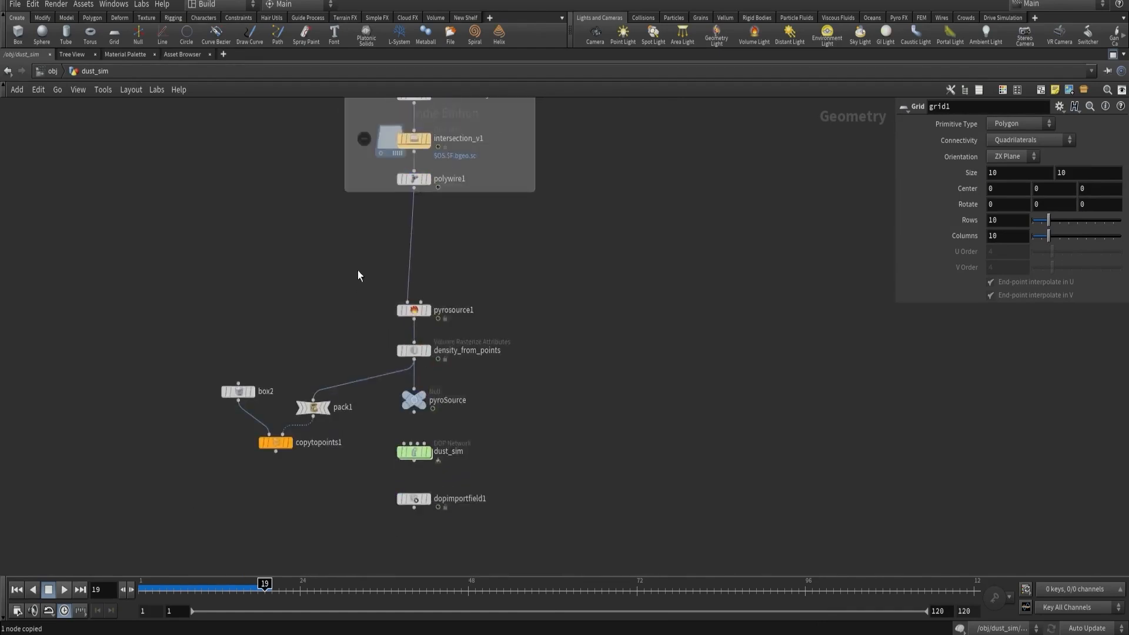
drag(357, 271, 482, 407)
drag(419, 314, 419, 255)
key(shift+o)
drag(477, 354, 535, 381)
double_click(429, 211)
text(pyro source)
Color the intersection analysis network box dark red and the pyro source network box green.
middle_drag(429, 211, 452, 382)
click(452, 199)
key(c)
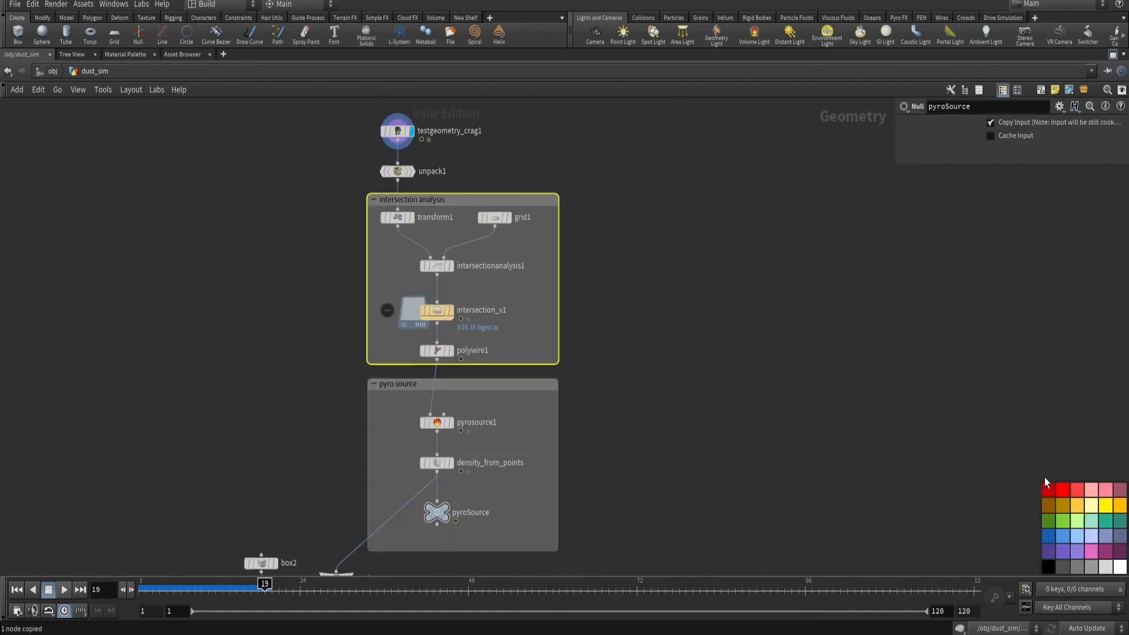
click(1119, 489)
click(1072, 519)
Rearrange box2, pack1 and copytopoints1 beside the pyro source network box.
middle_drag(312, 467, 295, 262)
drag(376, 329, 218, 429)
drag(320, 375, 264, 307)
scroll(194, 345, up, 3)
drag(254, 346, 242, 358)
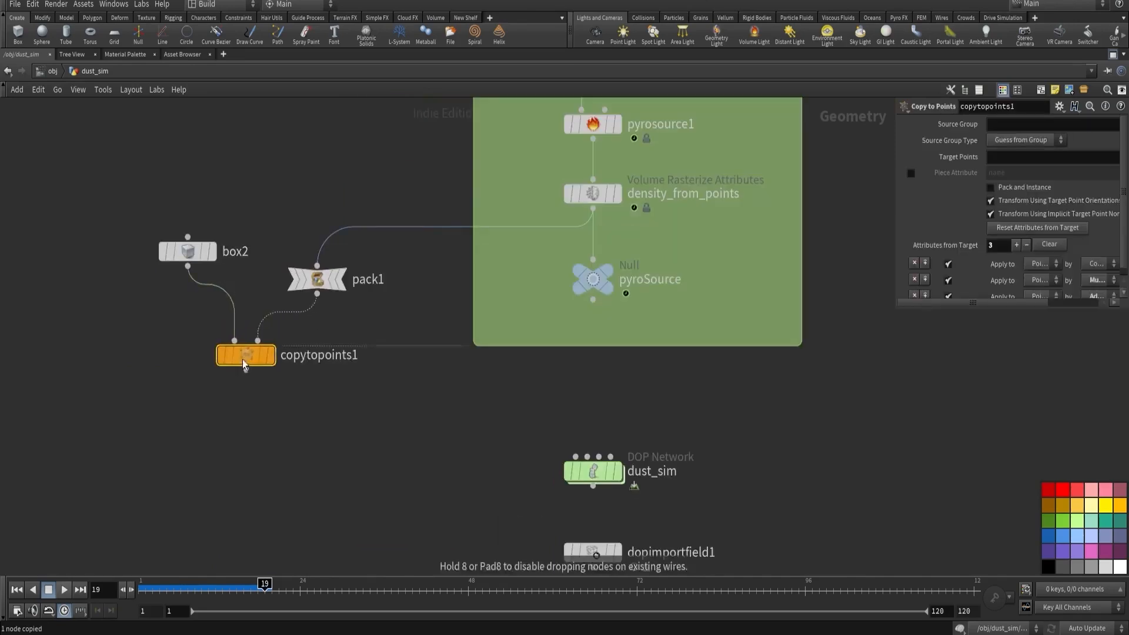
Connect a Null node below copytopoints1 and rename it voxel_vis.
key(Tab)
click(244, 437)
drag(244, 420, 244, 370)
double_click(283, 439)
text(voxel_vis)
key(Return)
scroll(282, 435, down, 2)
middle_drag(282, 435, 279, 485)
Display polywire1, inspect its node info and restore the full pane layout.
drag(436, 305, 497, 330)
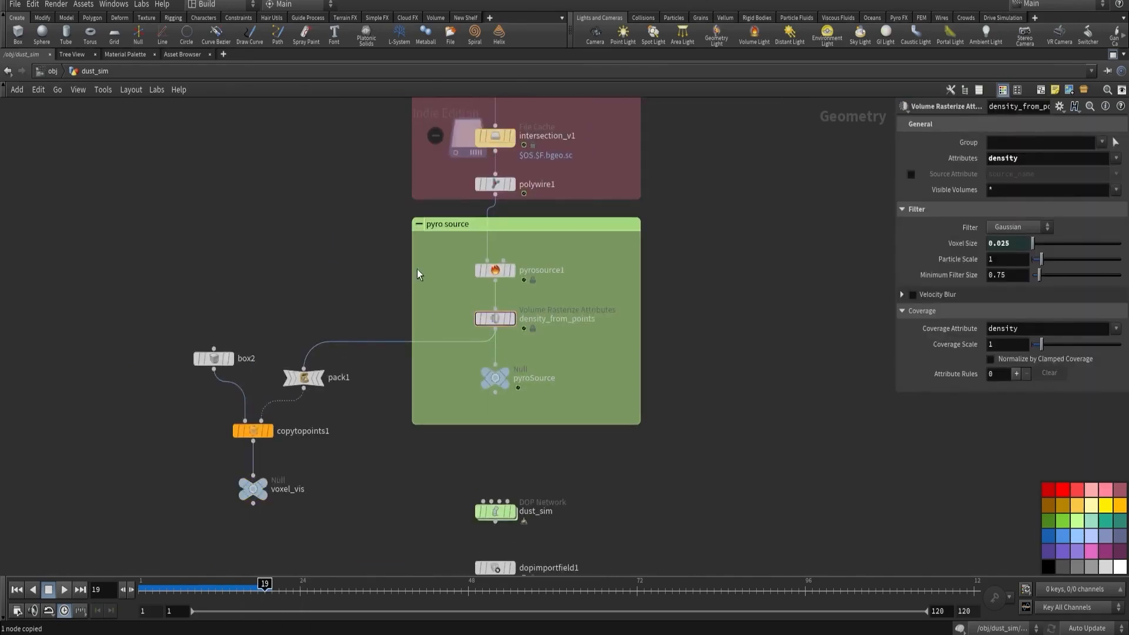
middle_drag(356, 228, 341, 312)
scroll(514, 266, up, 5)
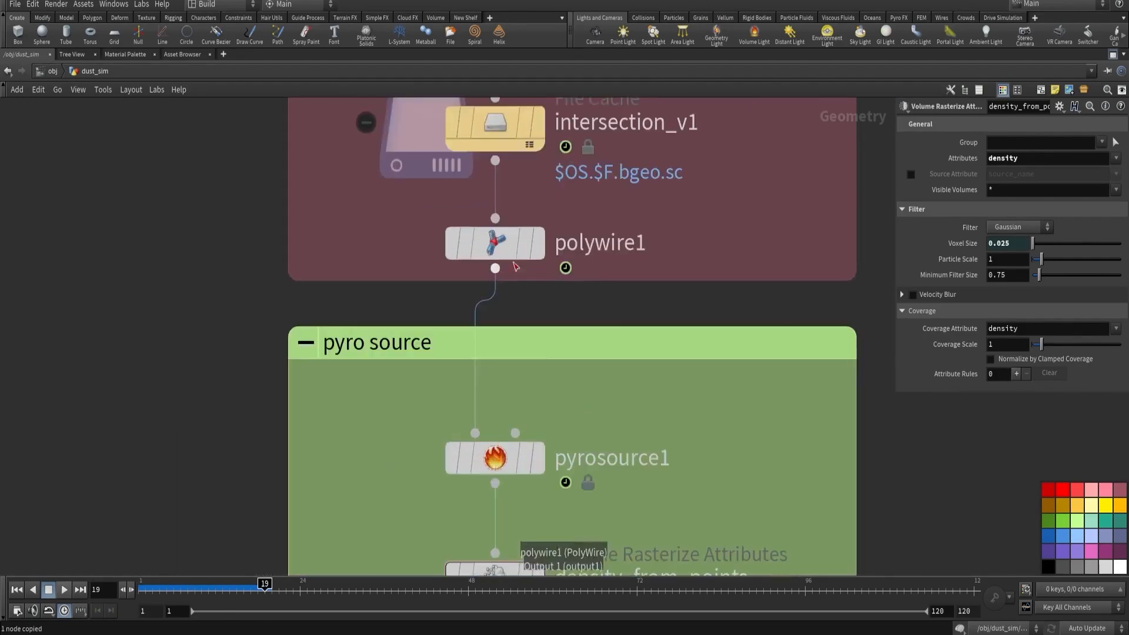
click(496, 241)
middle_click(498, 245)
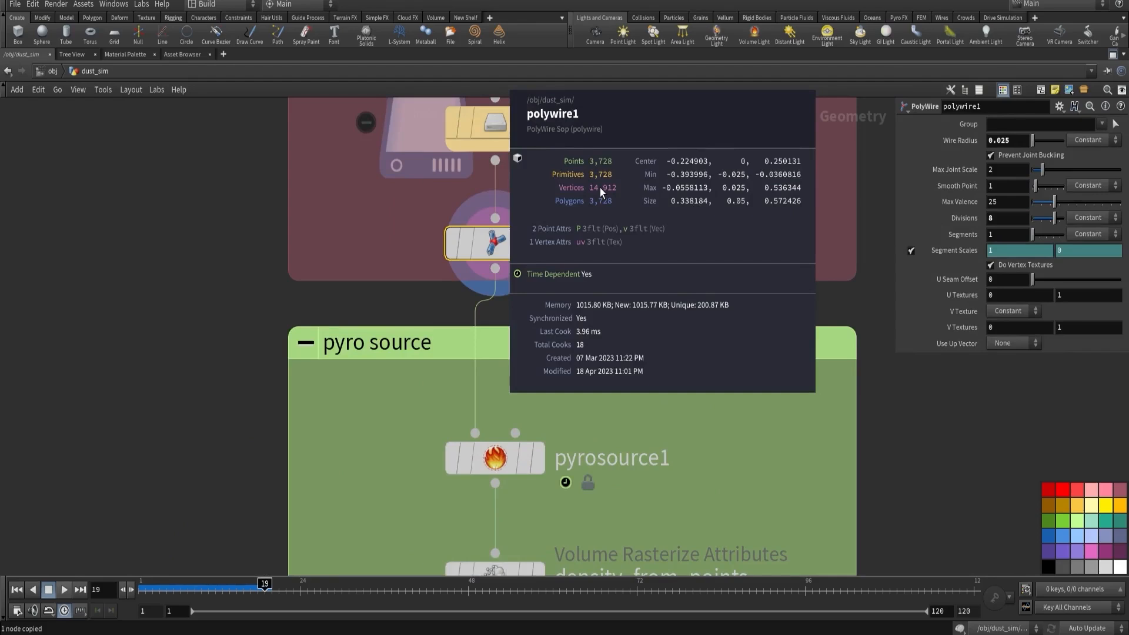
key(ctrl+b)
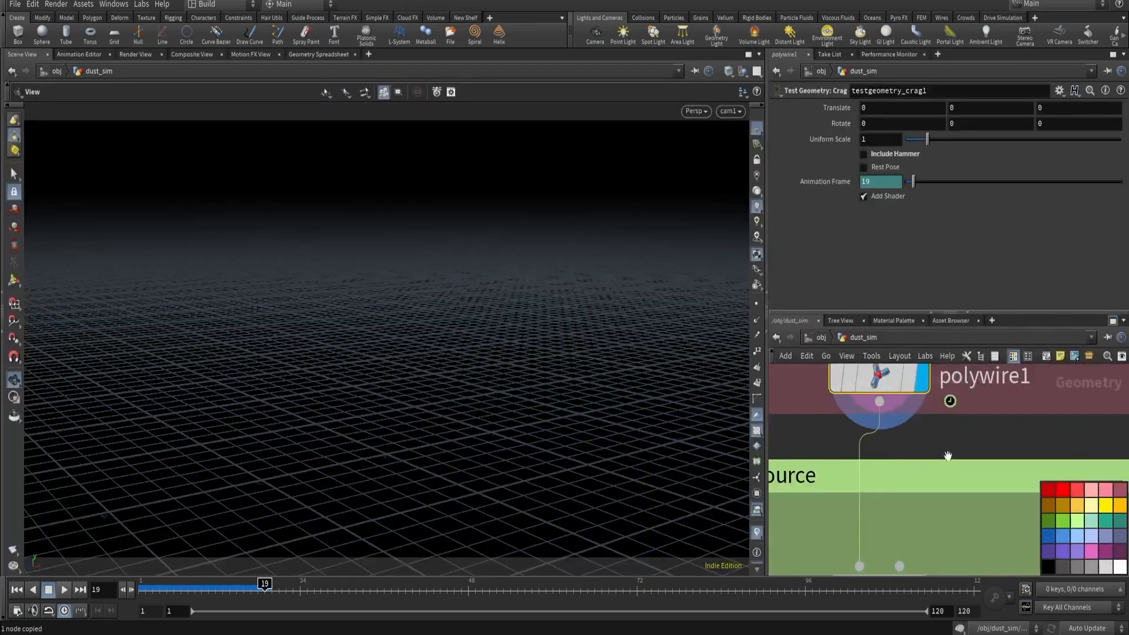
Display pyrosource1, hide the other objects in the viewport and inspect its node info.
middle_drag(948, 455, 925, 405)
scroll(926, 405, down, 2)
click(913, 460)
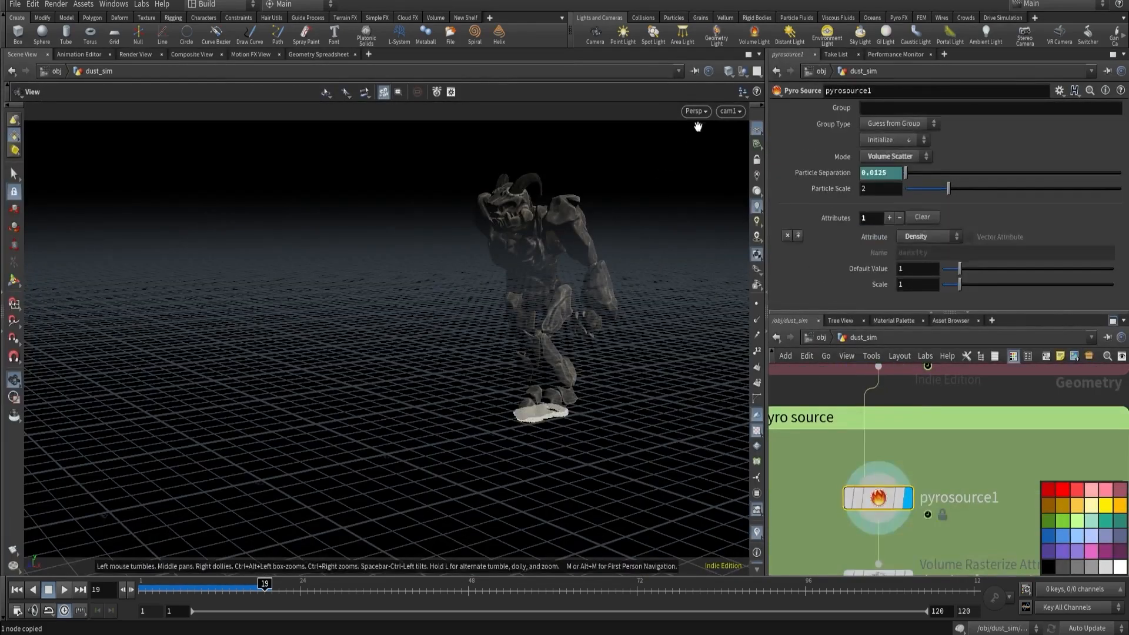
click(744, 70)
click(776, 112)
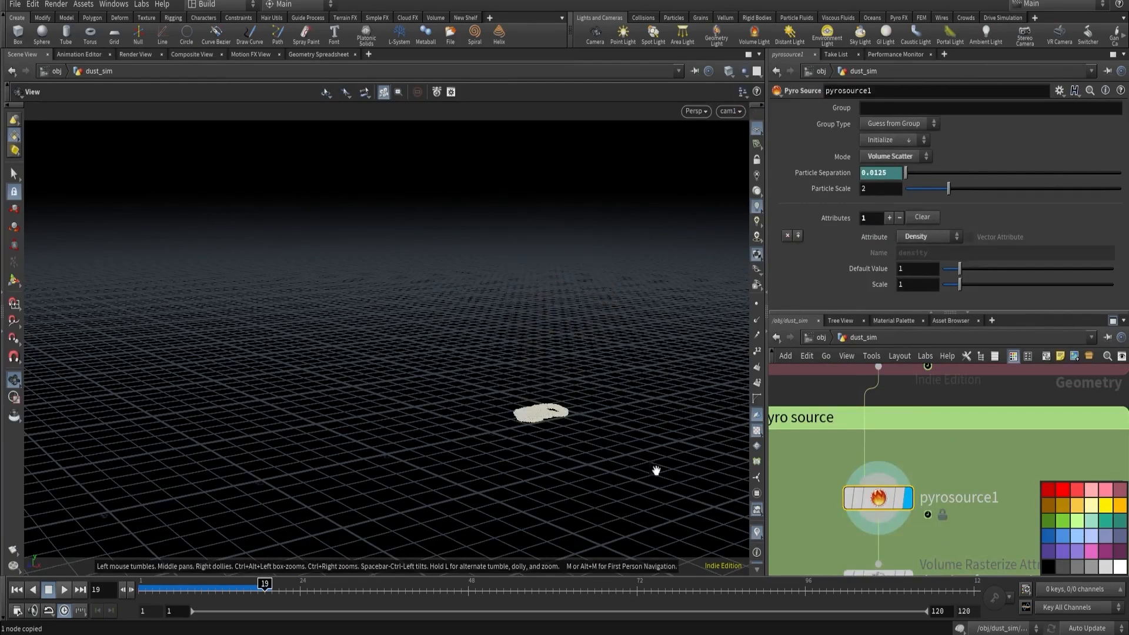
middle_click(876, 498)
Display density_from_points to view the rasterized volume, select pyroSource and return to frame 1.
middle_drag(974, 521, 954, 361)
click(887, 420)
drag(514, 385, 694, 388)
scroll(932, 488, down, 3)
middle_drag(932, 489, 927, 394)
click(877, 432)
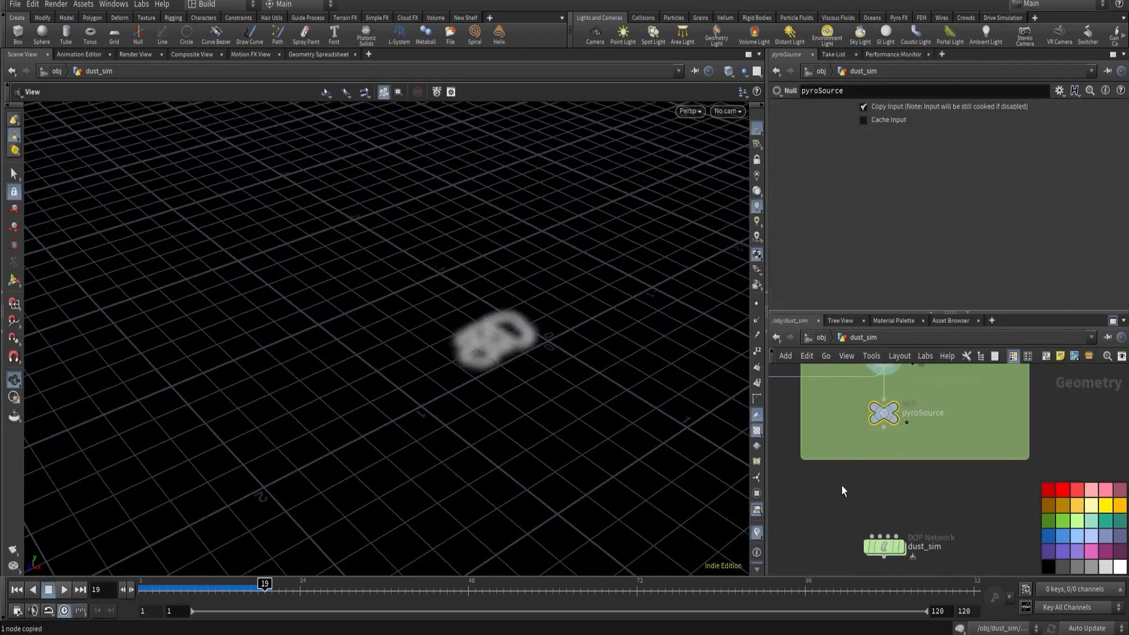
click(22, 591)
Enter the dust_sim DOP network and review the dust smoke object's settings.
middle_drag(879, 492, 879, 395)
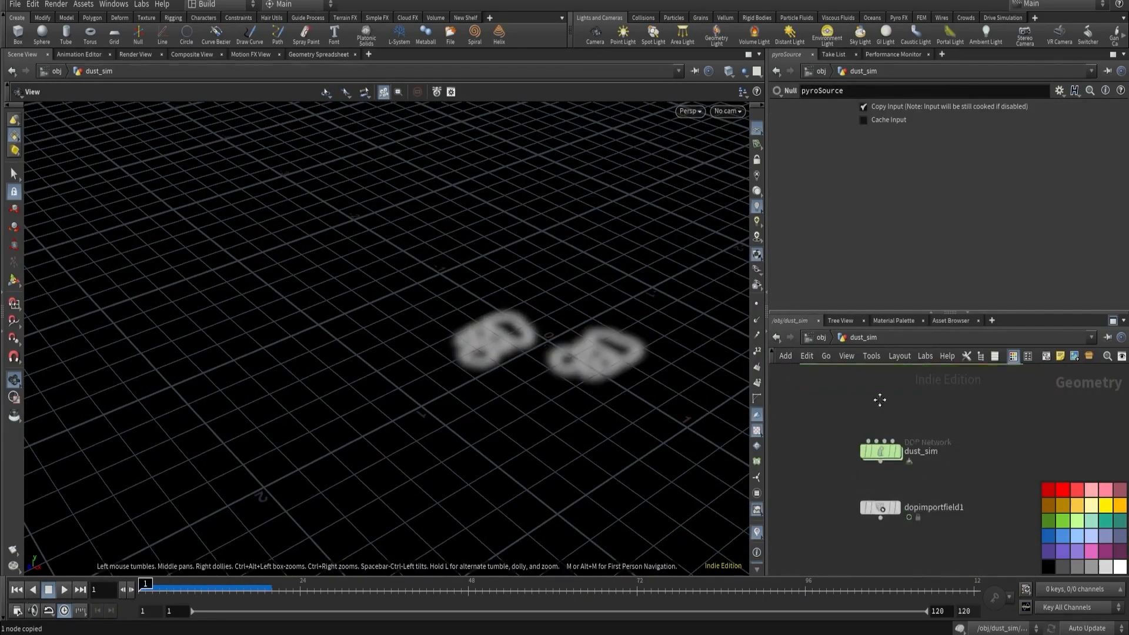
double_click(885, 447)
middle_drag(870, 446, 792, 447)
mouse_move(803, 386)
mouse_down()
mouse_move(868, 436)
mouse_move(798, 390)
mouse_up()
scroll(840, 423, up, 3)
scroll(917, 435, down, 3)
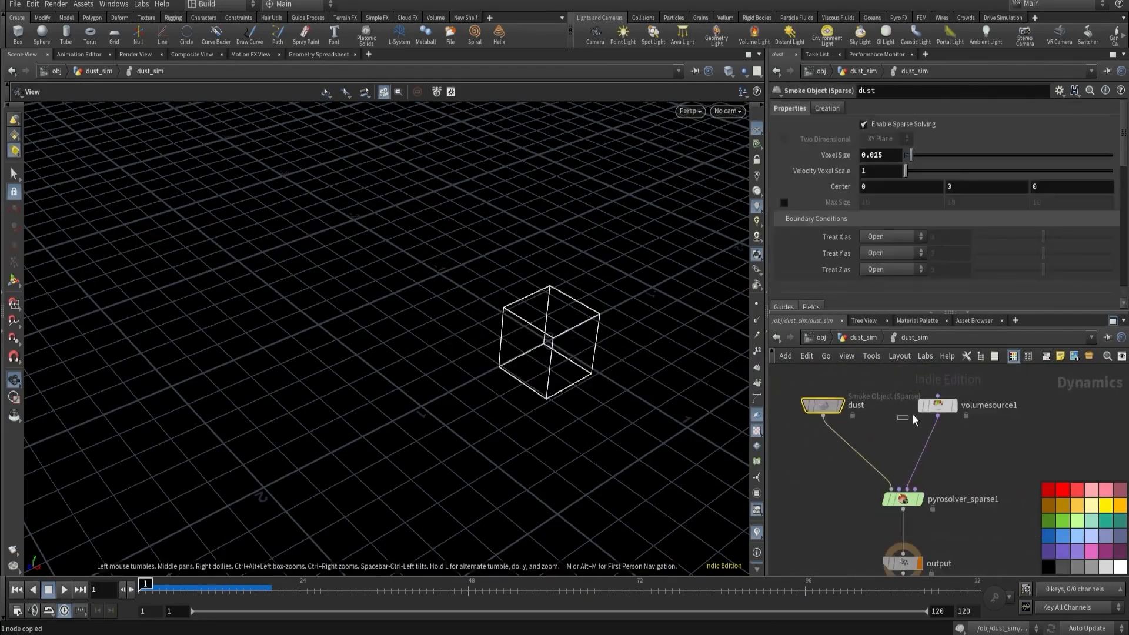
Tidy the nodes and wires inside the DOP network and return to the geometry network.
click(940, 404)
drag(903, 465, 940, 477)
key(shift+l)
key(u)
Rename the DOP Import Fields node import_dust.
double_click(920, 438)
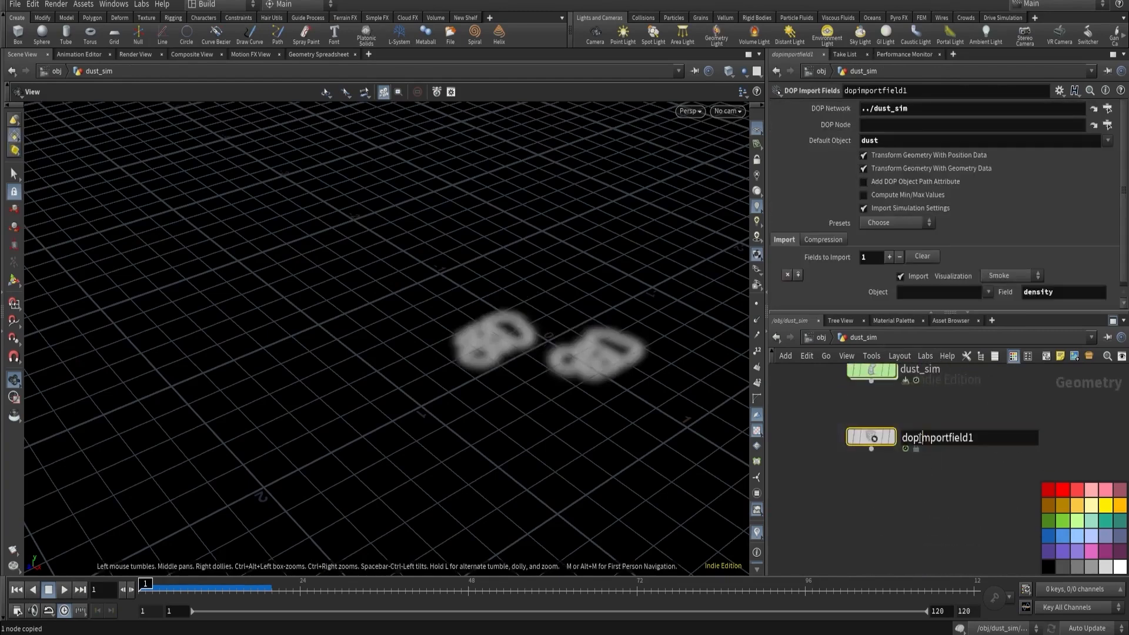
text(import_dust)
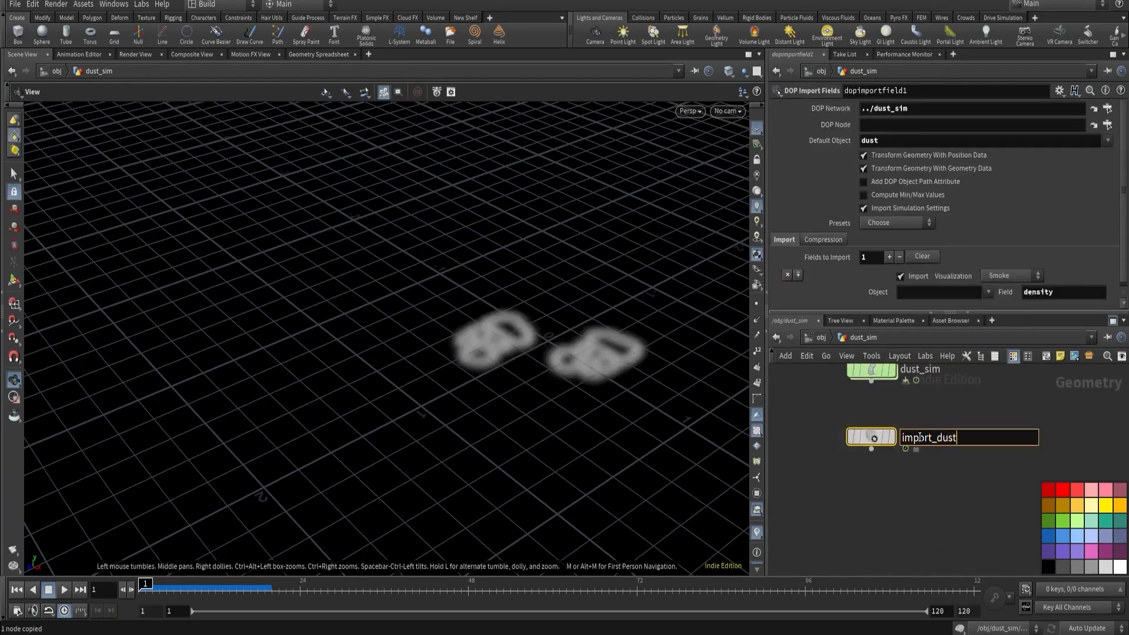
key(Return)
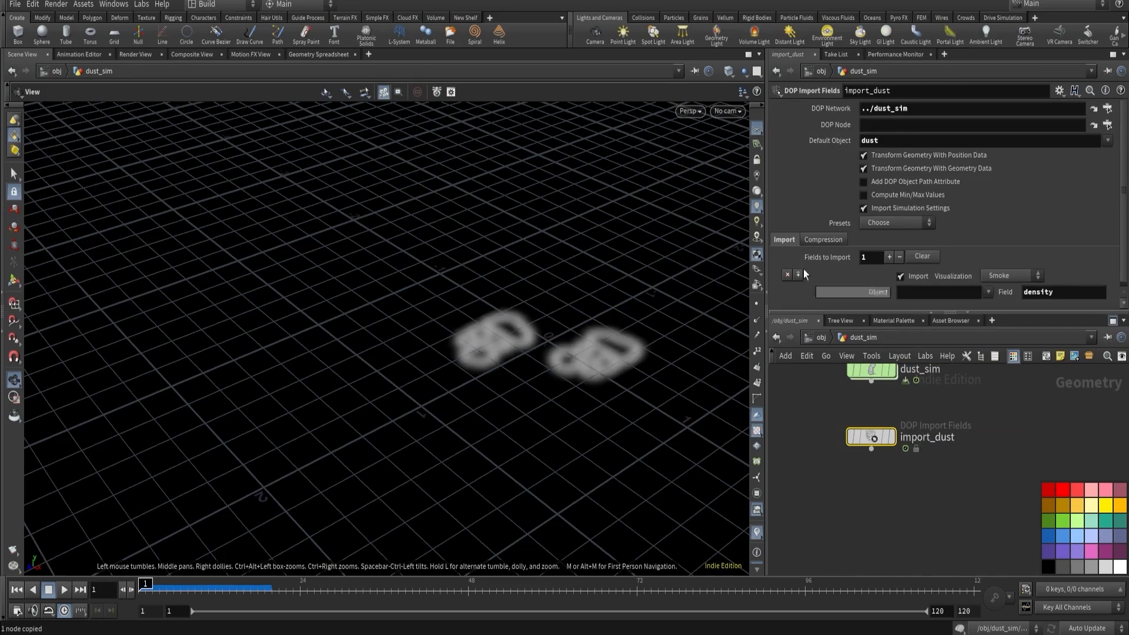
middle_drag(844, 402, 858, 459)
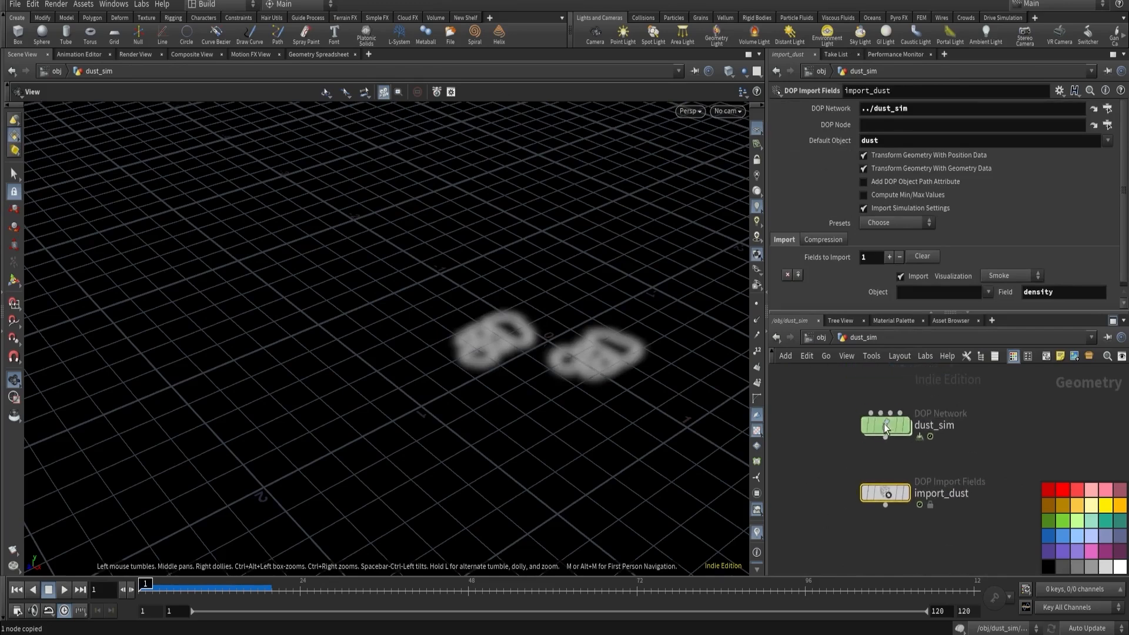
Check the dust object inside the dust_sim DOP network again, and hide the color palette back in the geometry network.
double_click(884, 428)
middle_drag(796, 437, 821, 469)
click(850, 435)
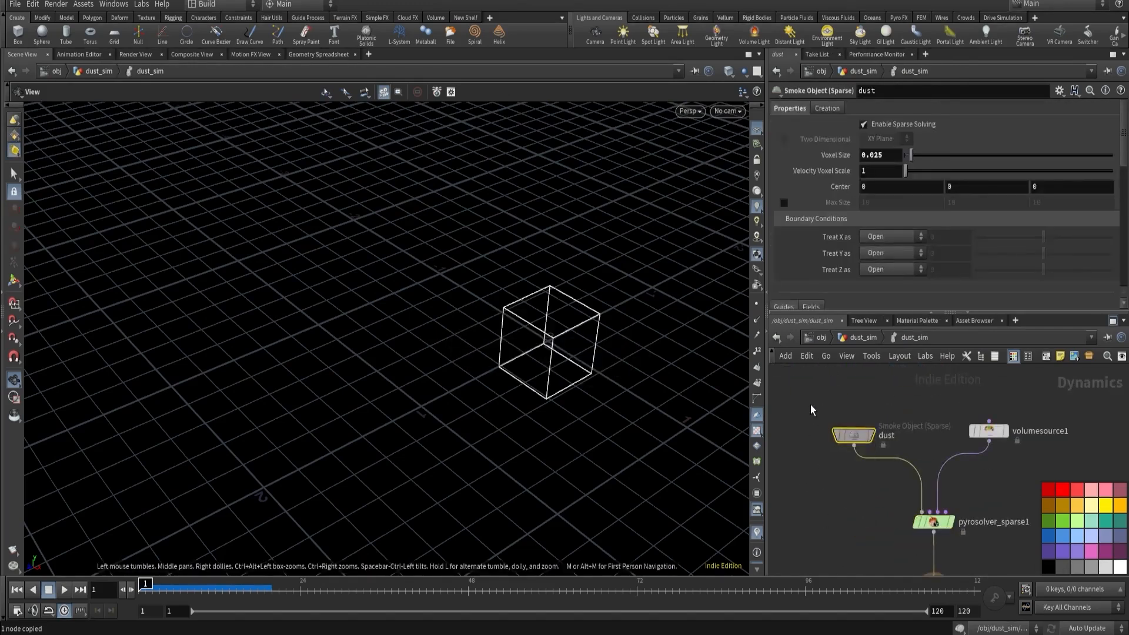
key(u)
middle_drag(807, 440, 874, 503)
scroll(837, 465, up, 2)
scroll(924, 503, down, 2)
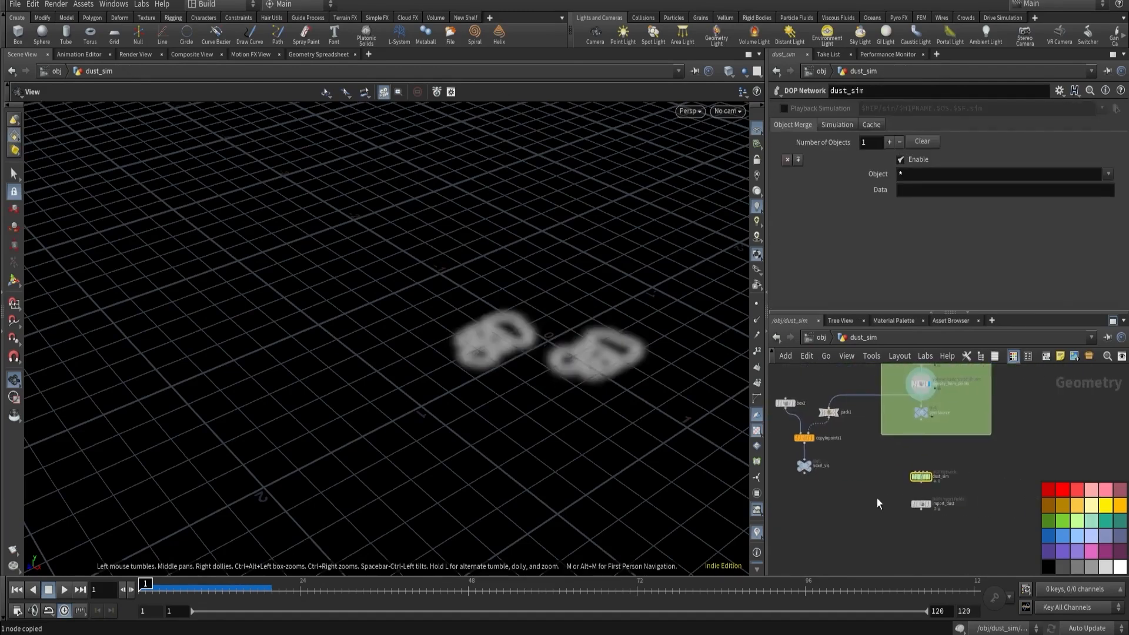
key(c)
Go to frame 17 and display import_dust to examine the dust simulation up close.
drag(511, 374, 460, 447)
right_drag(461, 446, 592, 405)
drag(592, 406, 406, 306)
right_drag(405, 305, 541, 299)
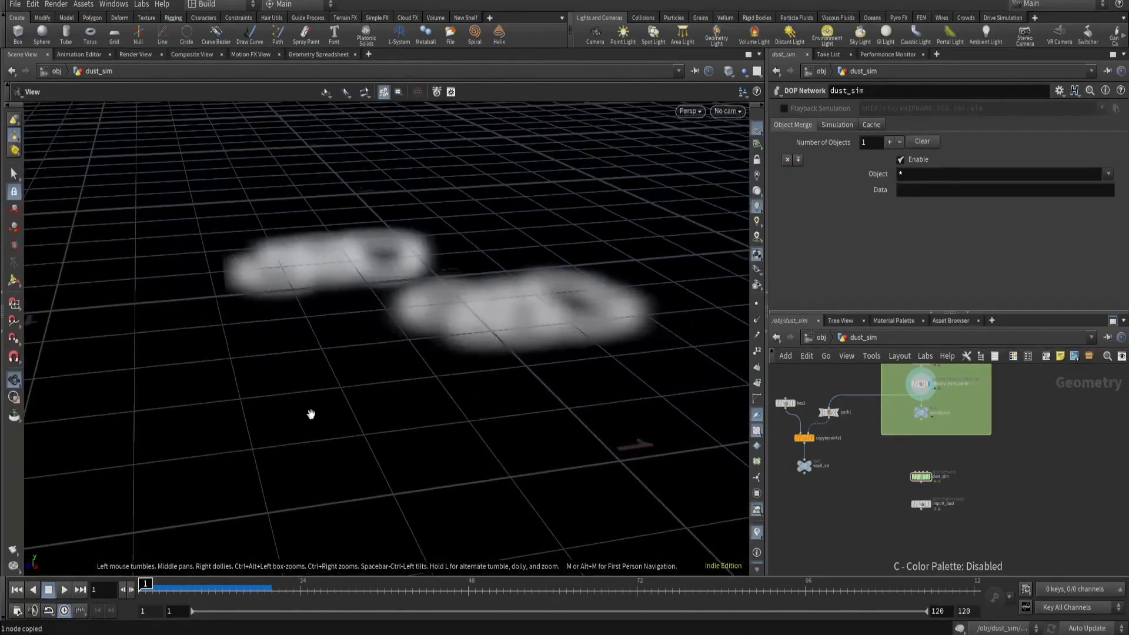
drag(147, 585, 250, 585)
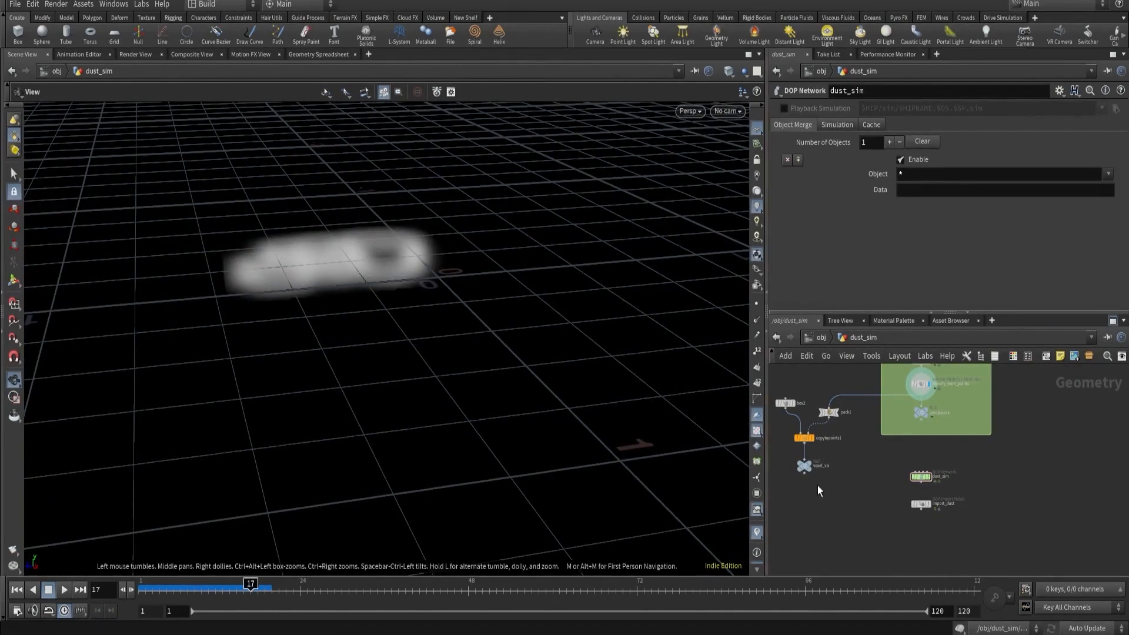
scroll(920, 511, up, 3)
click(905, 511)
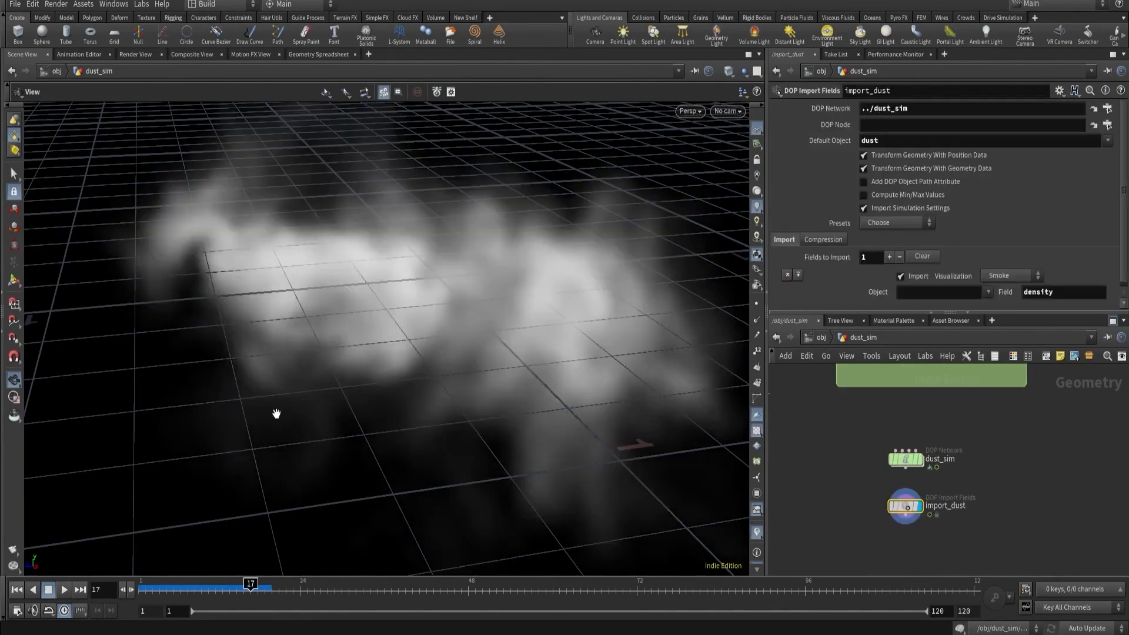
Add a Ground Plane node inside the dust_sim DOP network, beside the pyro solver.
double_click(905, 460)
key(Tab)
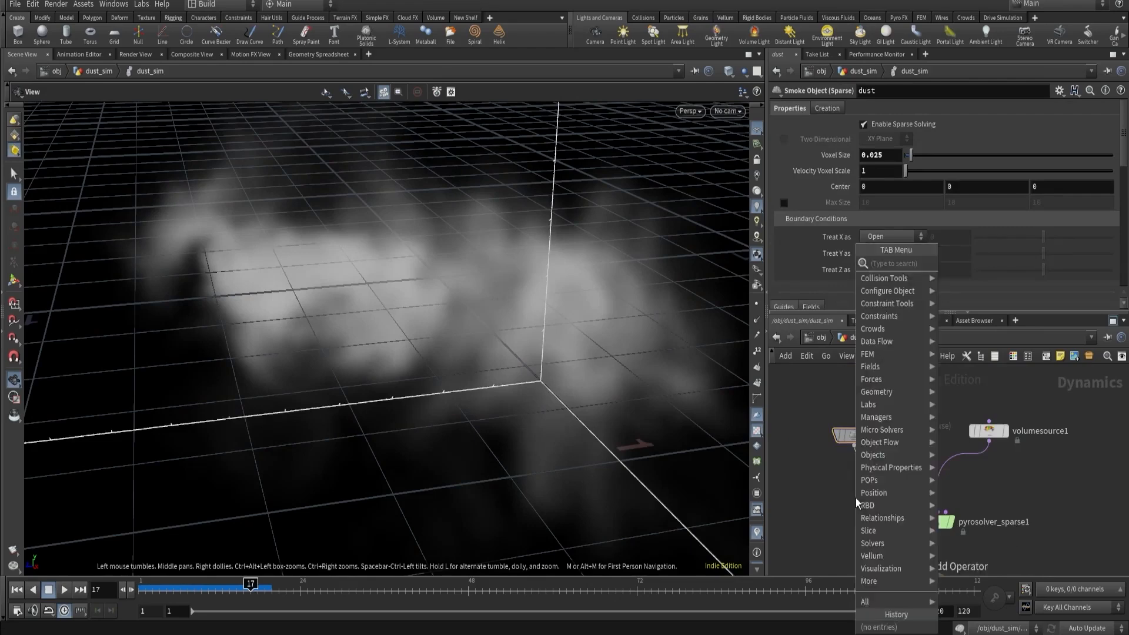
text(groun)
key(Return)
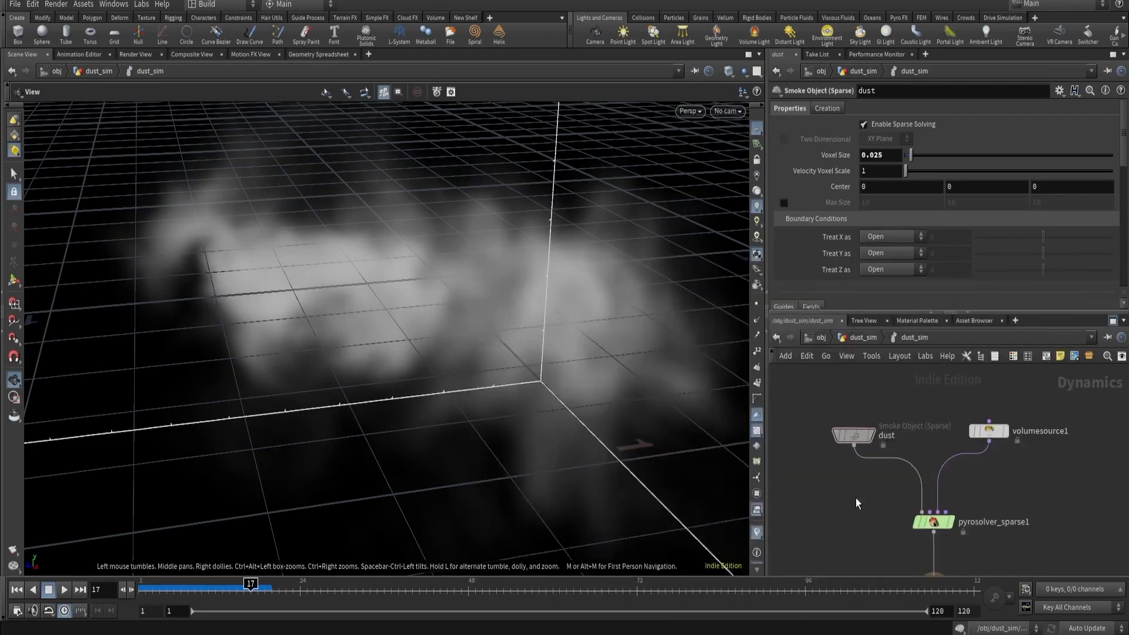
click(855, 498)
Add a Merge node just below the ground plane node in the dust_sim DOP network.
key(Tab)
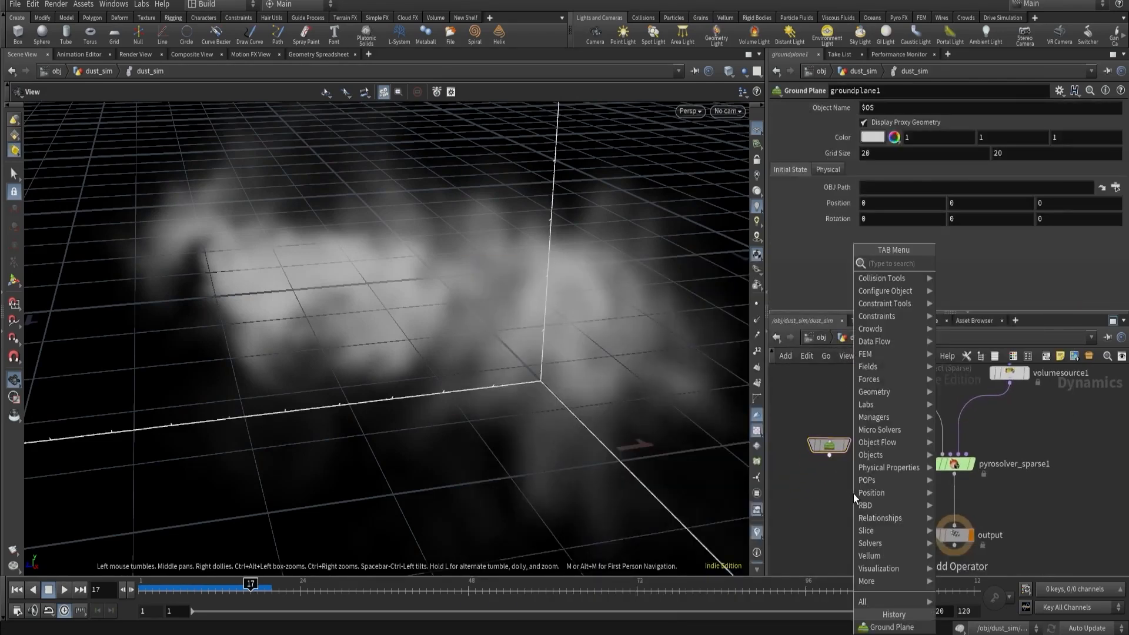
text(mer)
click(957, 266)
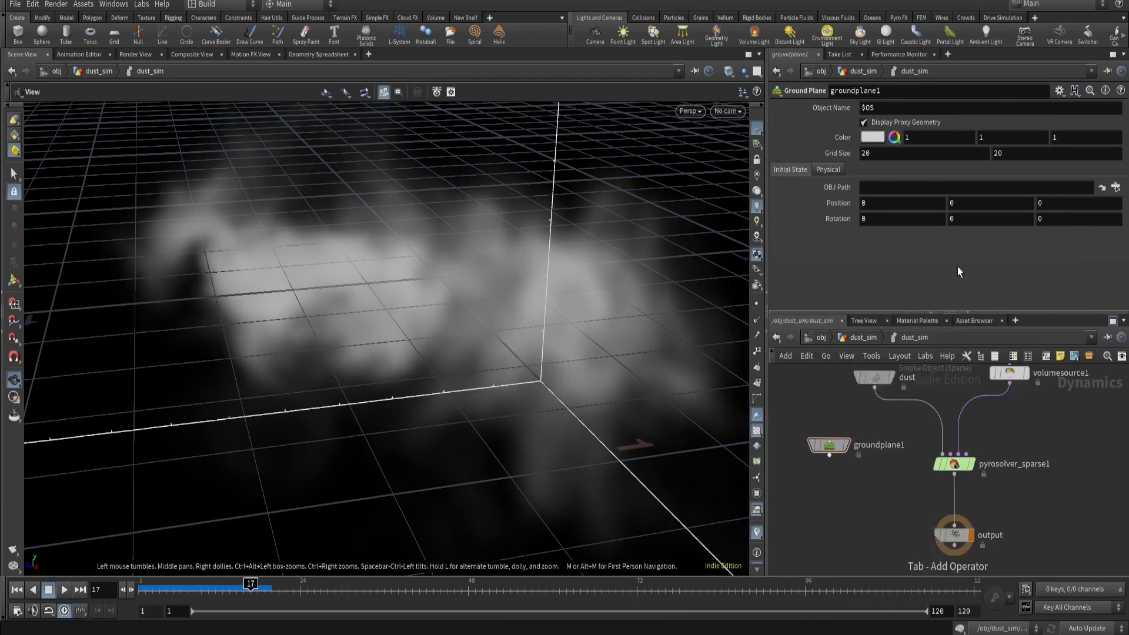
click(866, 492)
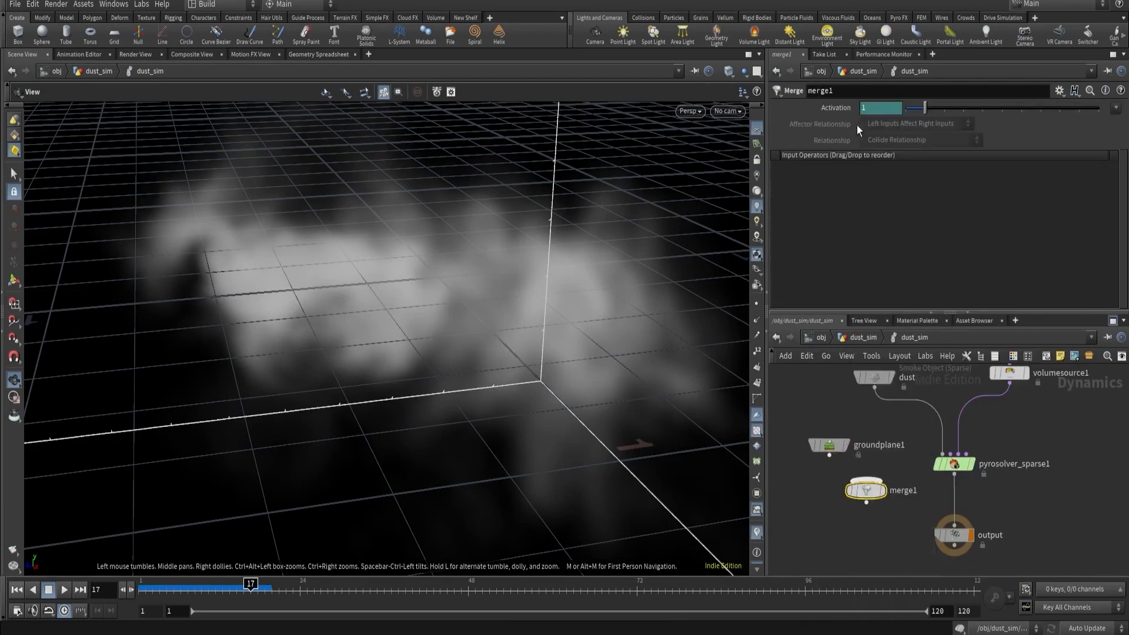
Wire the ground plane and the pyro solver into the merge node, and connect the merge to output.
click(829, 455)
click(854, 487)
click(954, 474)
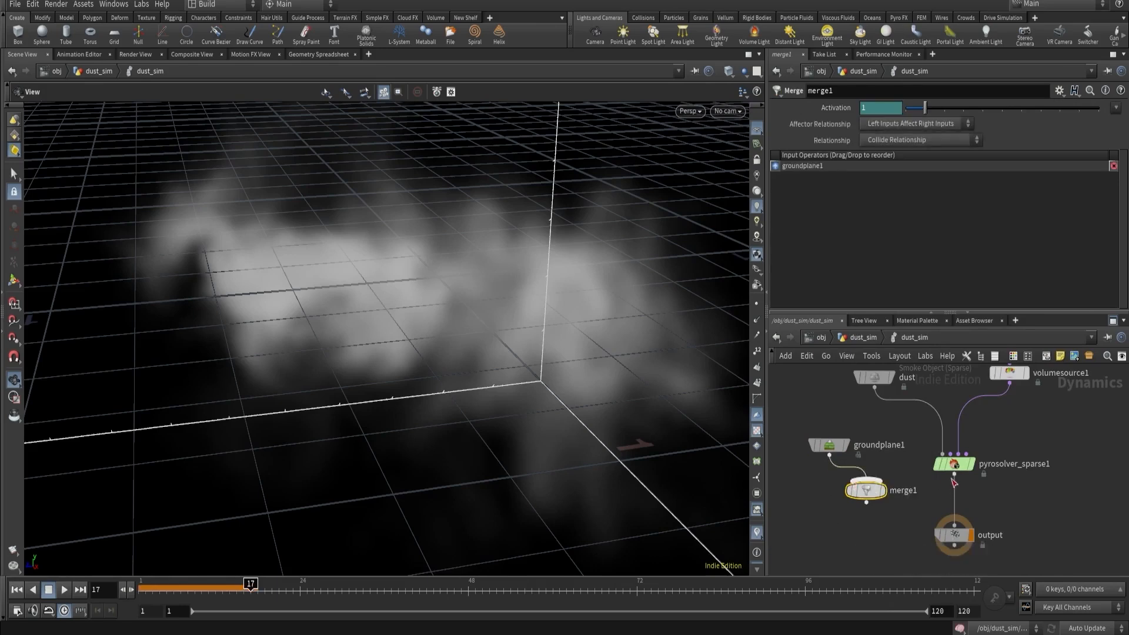
click(867, 489)
click(866, 502)
click(954, 525)
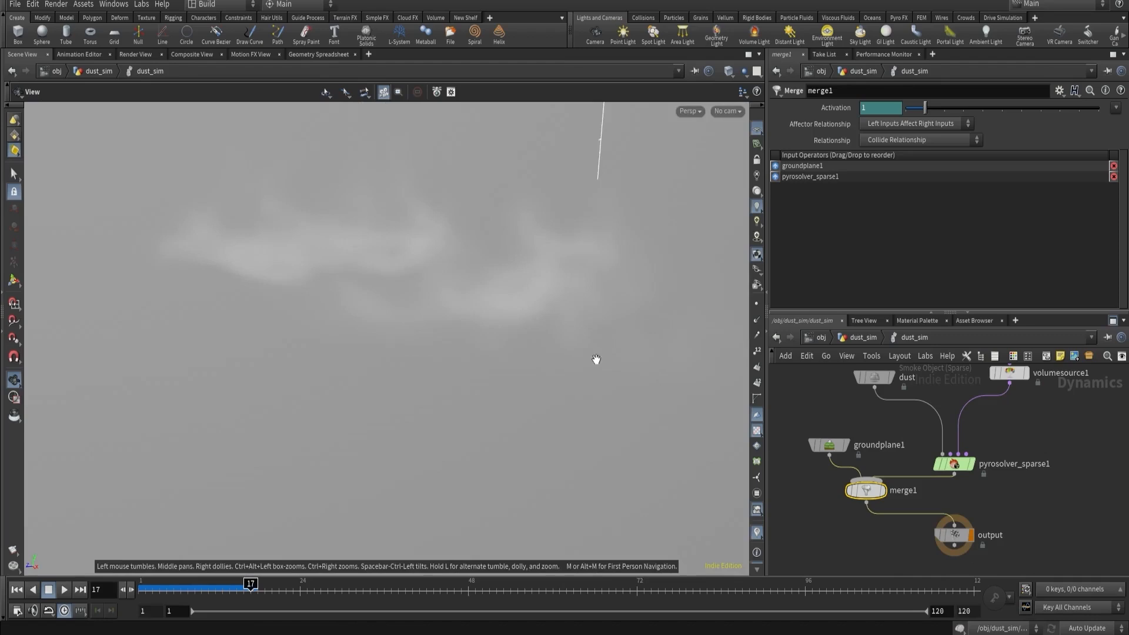
Go up to the geometry network and examine the dust simulation with the ground plane from several angles.
right_drag(587, 326, 300, 398)
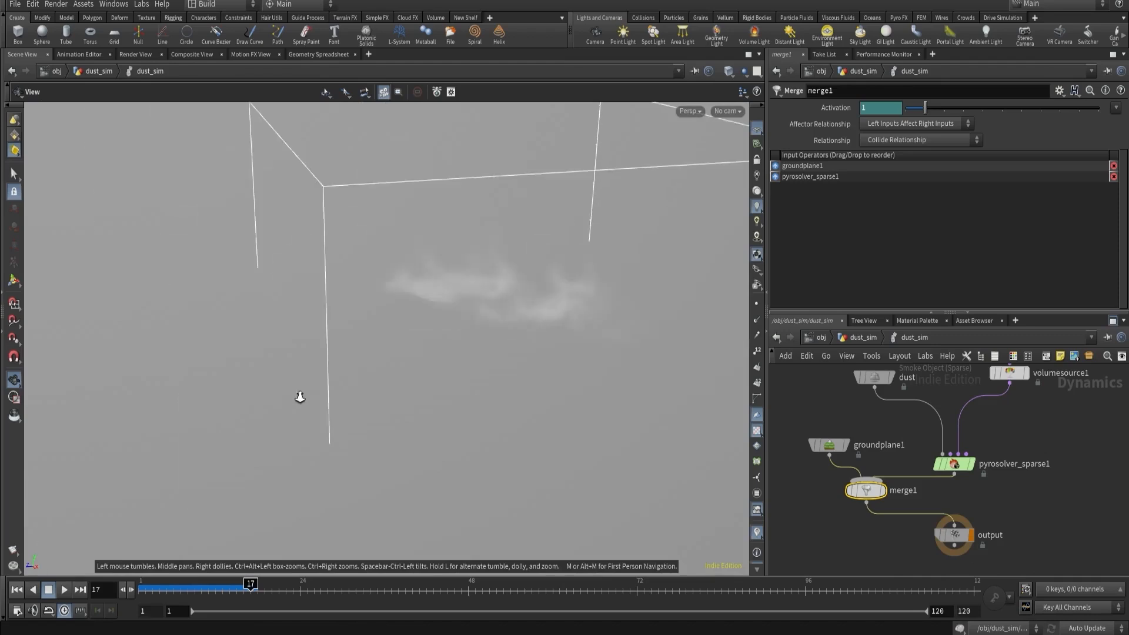
drag(460, 438, 541, 323)
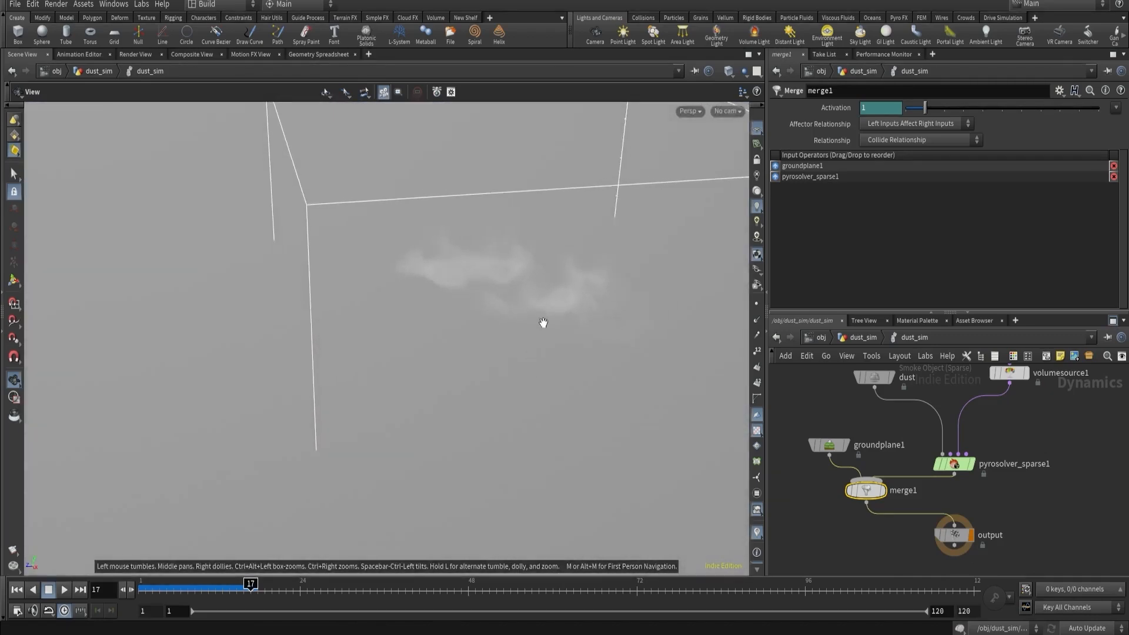
right_drag(541, 323, 549, 346)
key(u)
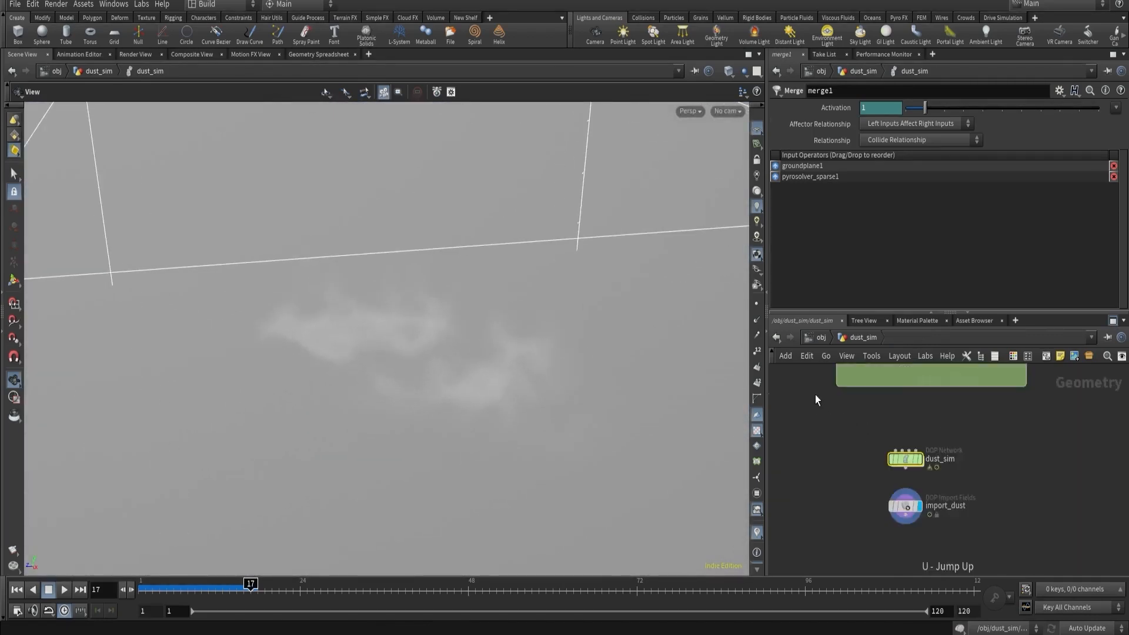
mouse_move(504, 396)
mouse_down()
mouse_move(531, 302)
mouse_move(492, 404)
mouse_up()
scroll(904, 459, up, 2)
Inside the dust_sim DOP network, reconnect the pyro solver directly to output and delete the ground plane and merge nodes.
double_click(904, 459)
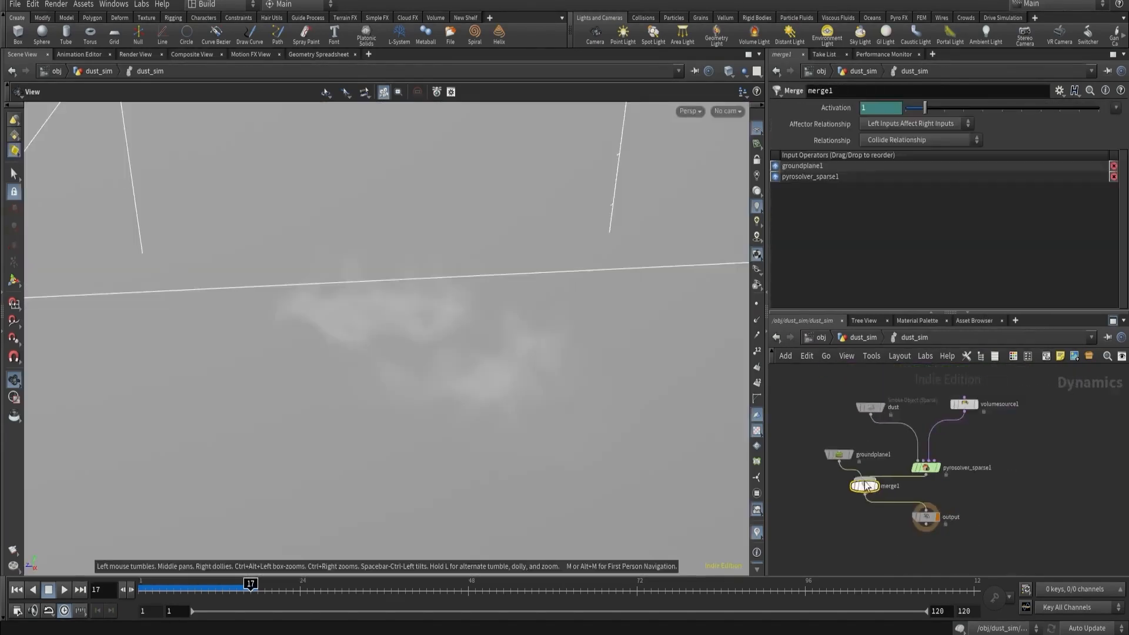
click(938, 471)
click(938, 530)
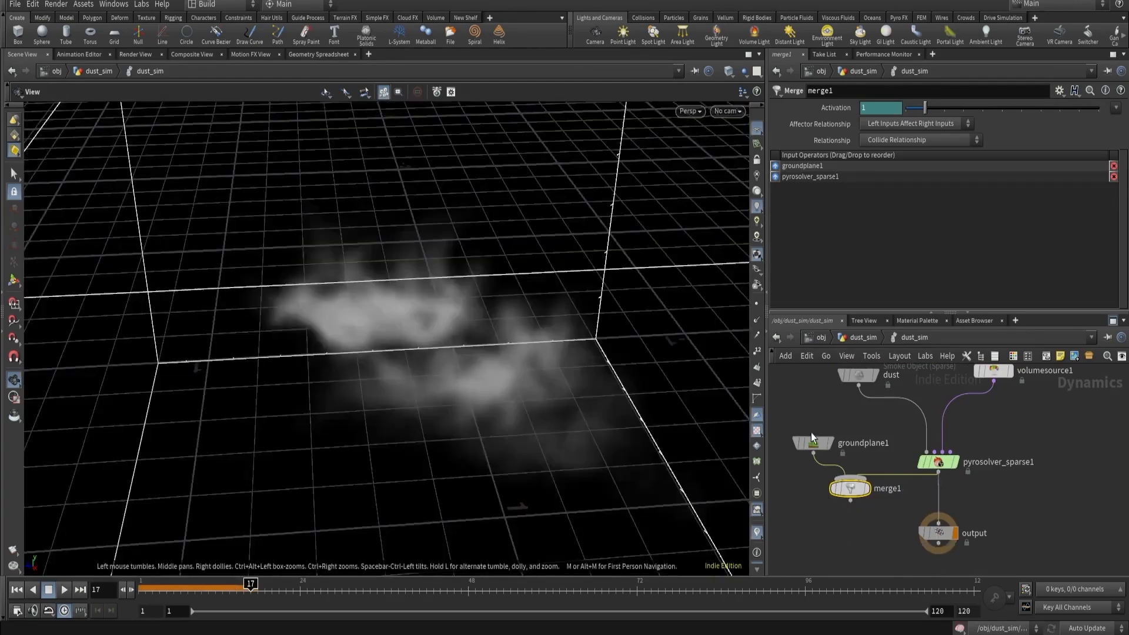
scroll(809, 431, down, 2)
drag(797, 411, 852, 503)
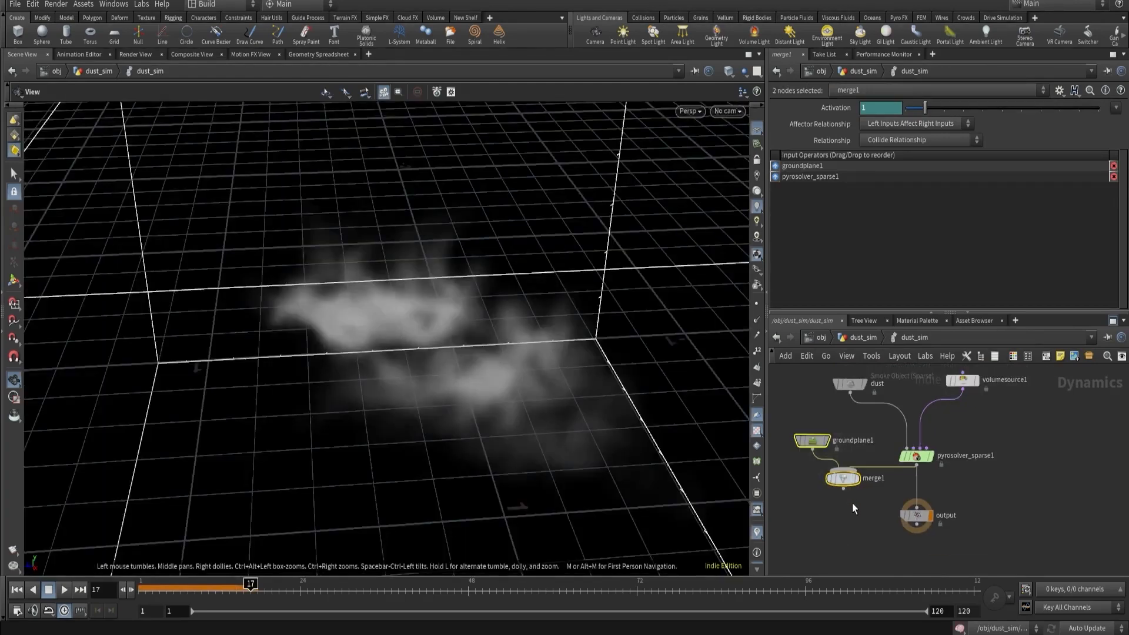
key(Delete)
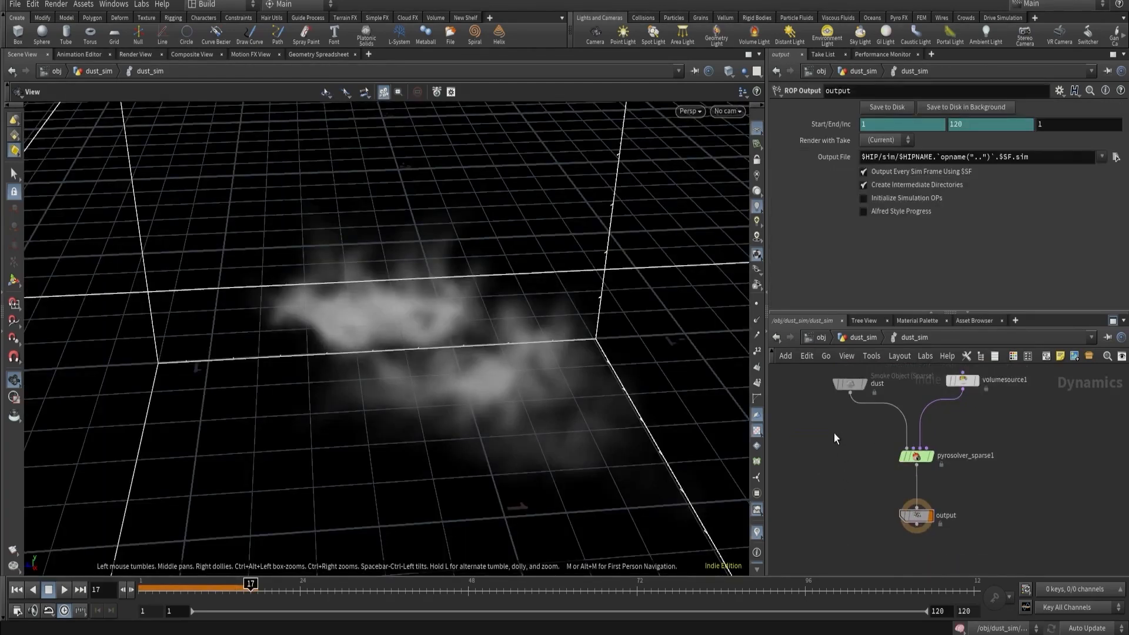
Select the dust smoke object and inspect its bounding box around the simulated smoke.
drag(834, 430, 874, 391)
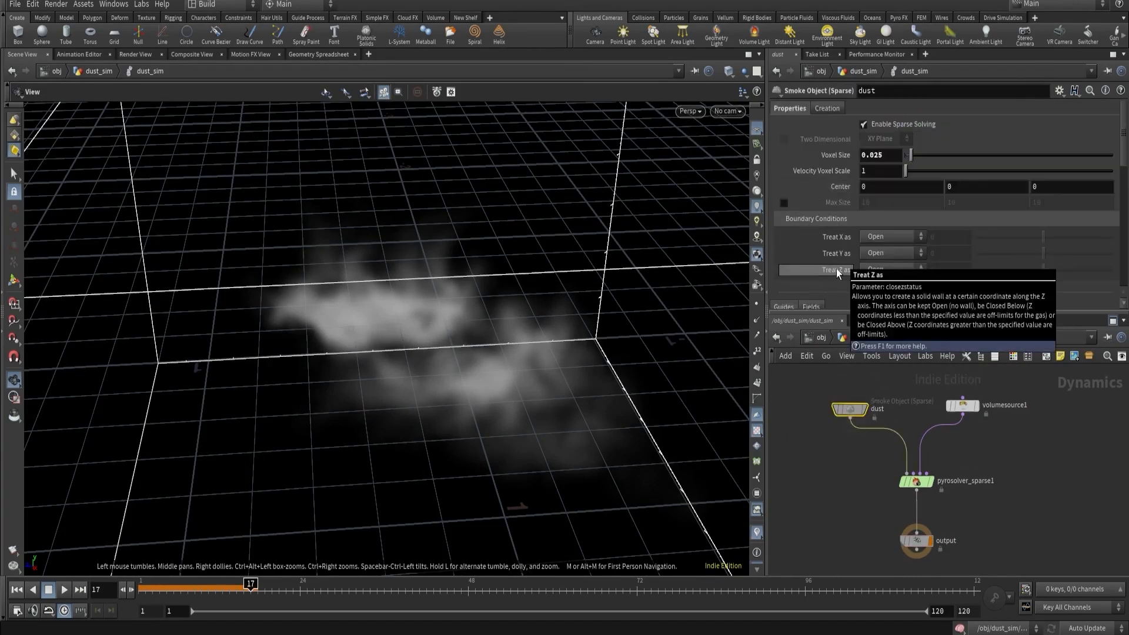
right_drag(507, 287, 431, 310)
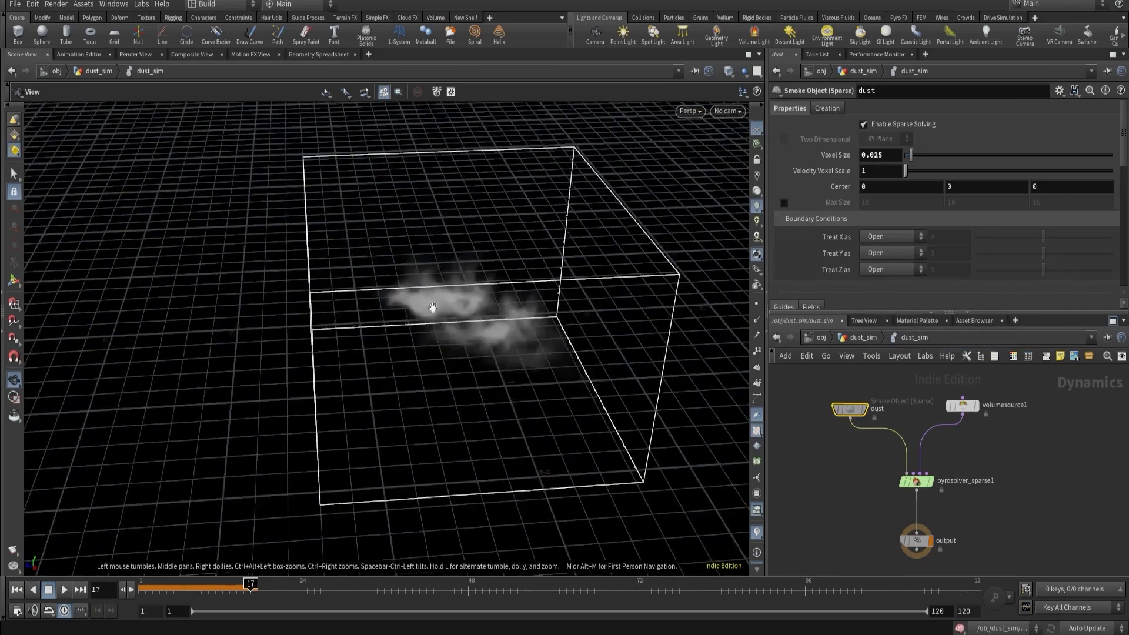
middle_drag(431, 310, 635, 298)
right_drag(598, 298, 553, 363)
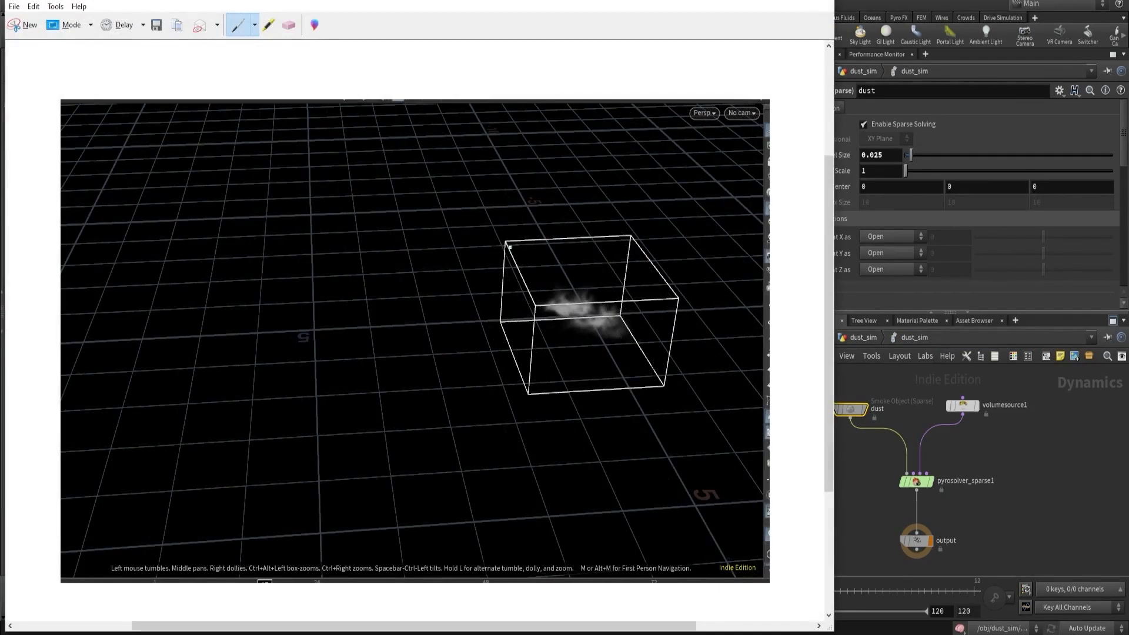
On a Snipping Tool capture of the viewport, trace the dust's bounding box, draw an arrow into it and sketch a freehand shape beside it.
drag(506, 240, 624, 238)
mouse_move(663, 292)
mouse_down()
mouse_move(576, 312)
mouse_move(503, 240)
mouse_up()
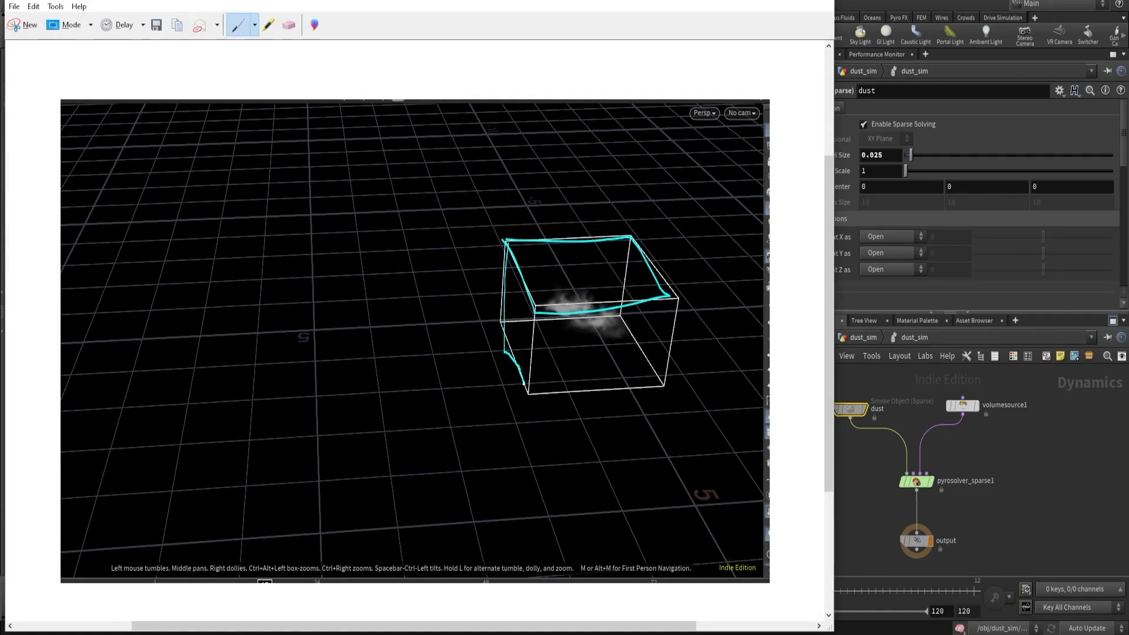
mouse_move(527, 397)
mouse_down()
mouse_move(650, 390)
mouse_move(597, 294)
mouse_up()
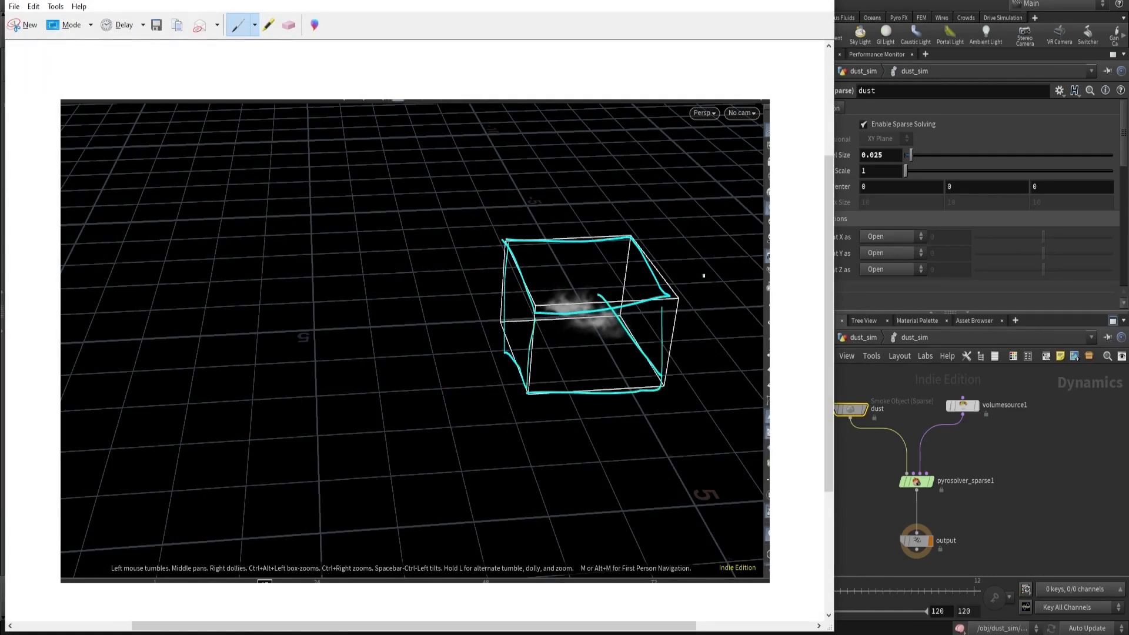
drag(711, 266, 602, 241)
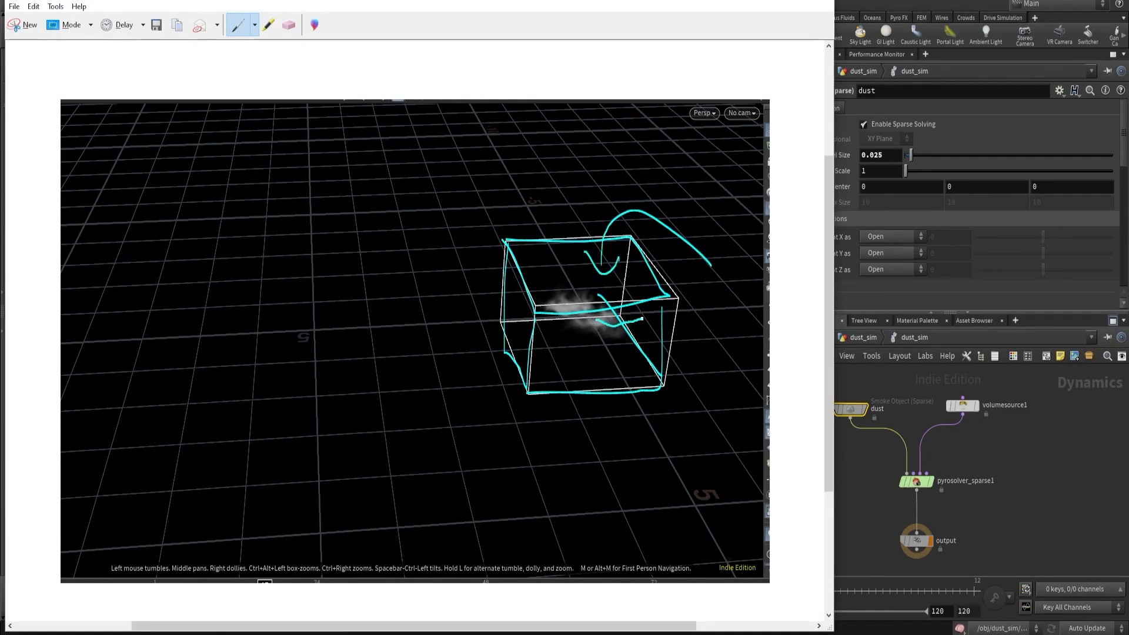
drag(328, 205, 267, 236)
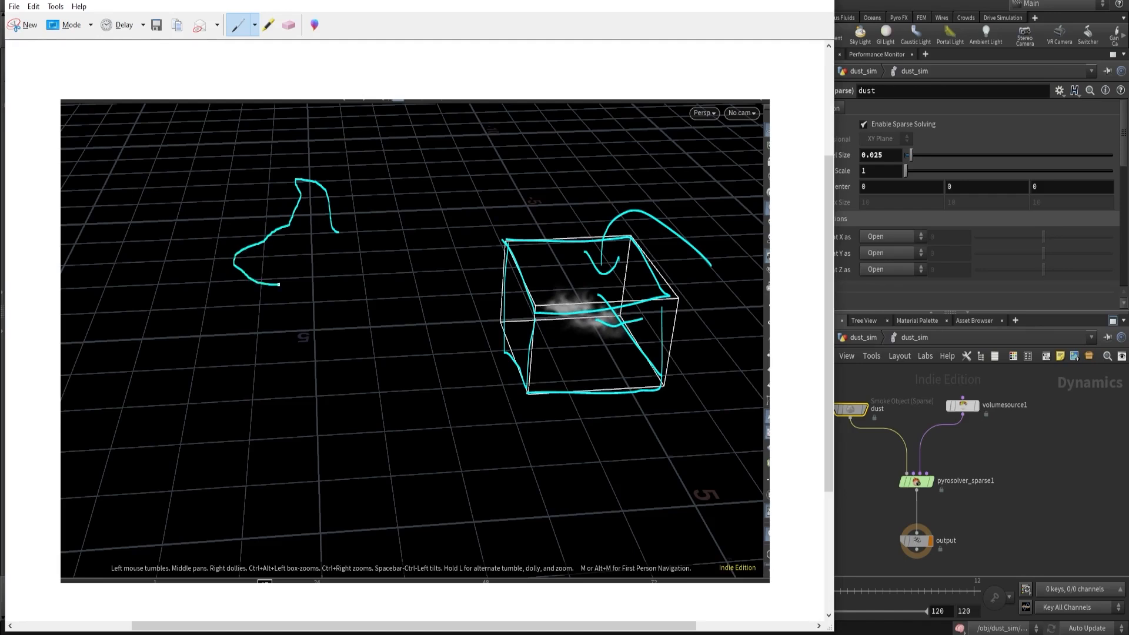
drag(333, 259, 335, 240)
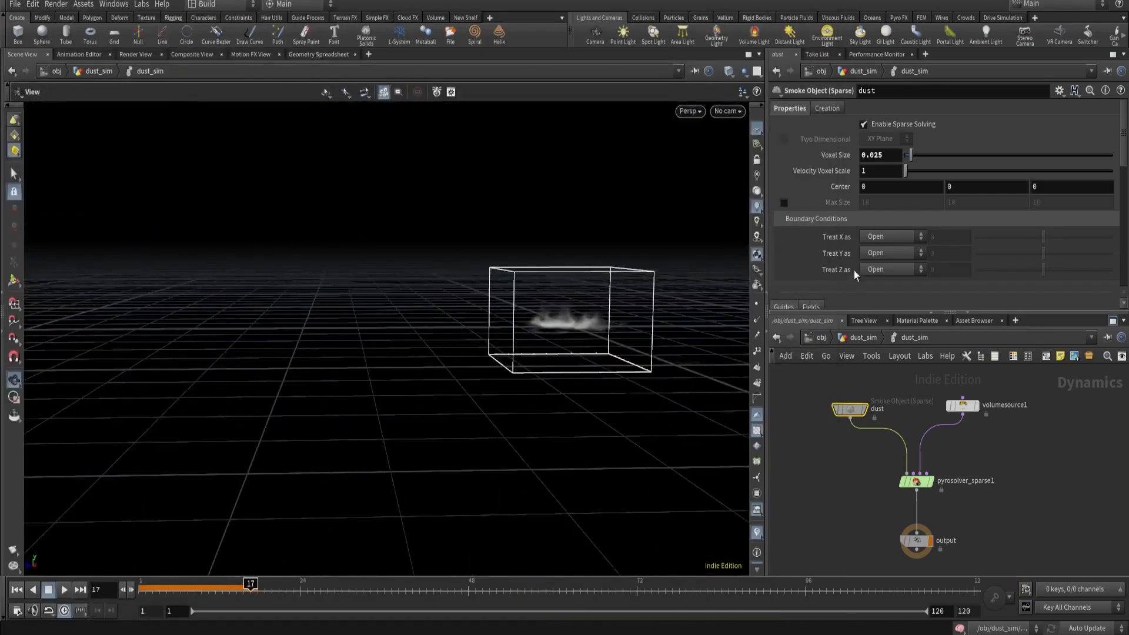
Set the dust object's Treat Y as boundary condition to Closed Below and check the simulation container above the ground.
click(883, 254)
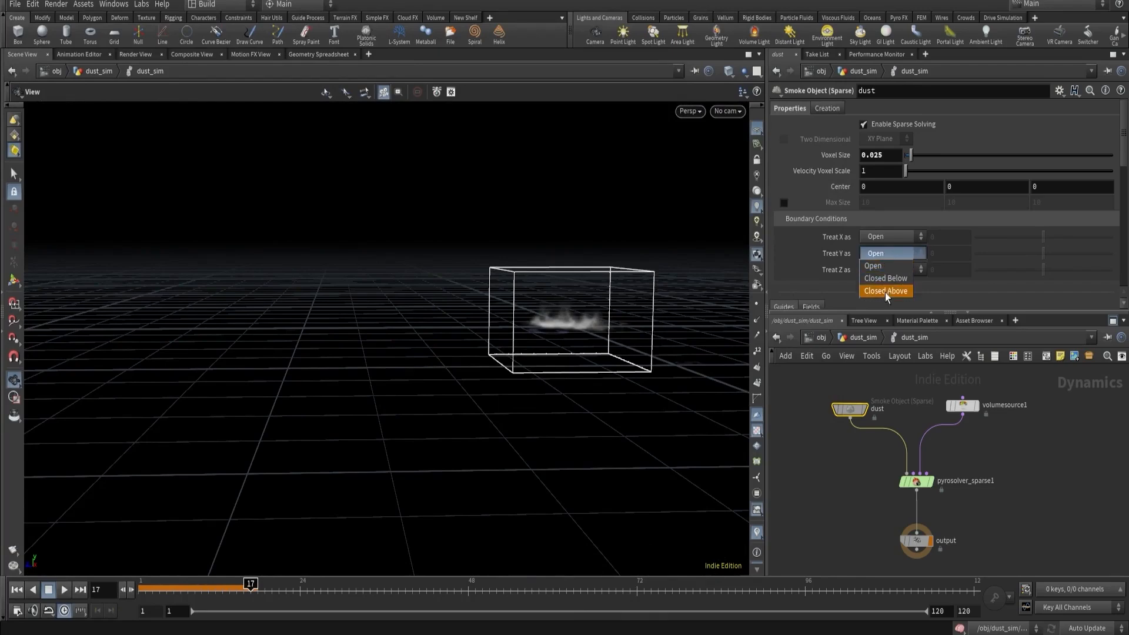
click(886, 279)
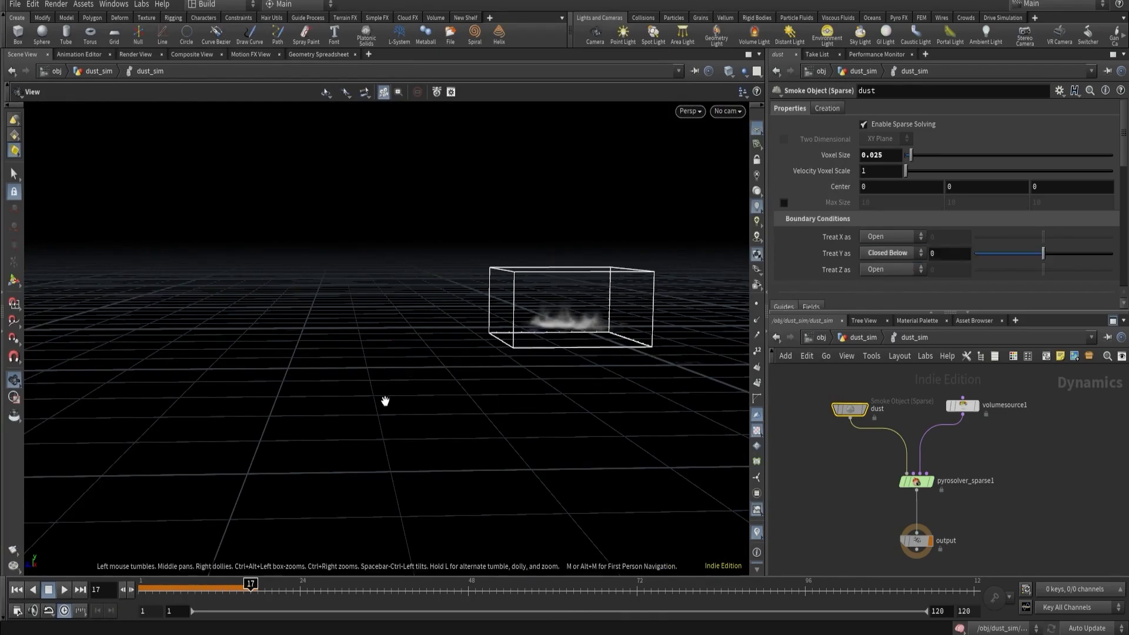
drag(516, 327, 608, 329)
middle_drag(608, 330, 553, 334)
right_drag(473, 372, 588, 376)
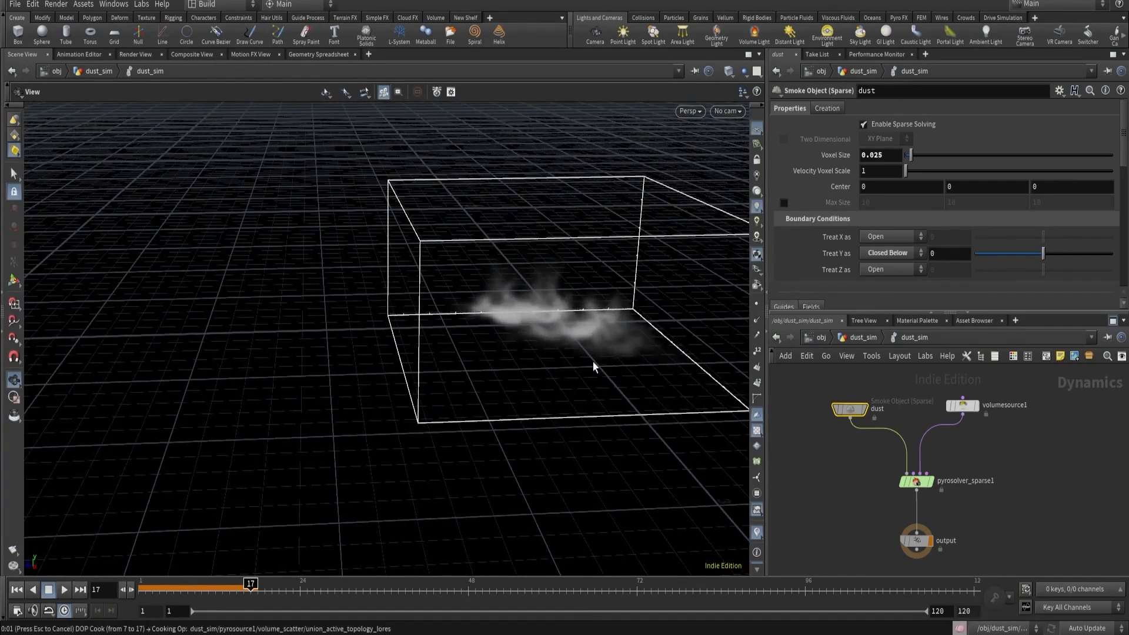
mouse_move(591, 361)
mouse_down()
mouse_move(598, 322)
mouse_move(595, 343)
mouse_up()
Go back to the dust_sim geometry network, then display and select the density_from_points node.
click(862, 337)
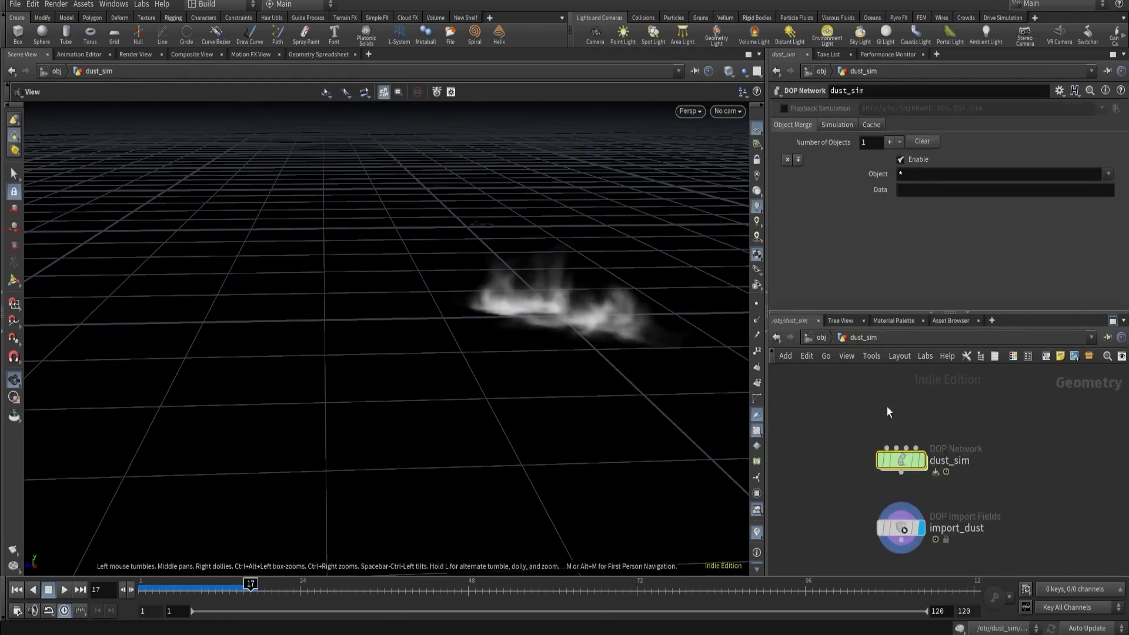
scroll(887, 406, down, 4)
middle_drag(867, 394, 865, 506)
scroll(872, 462, up, 4)
click(928, 426)
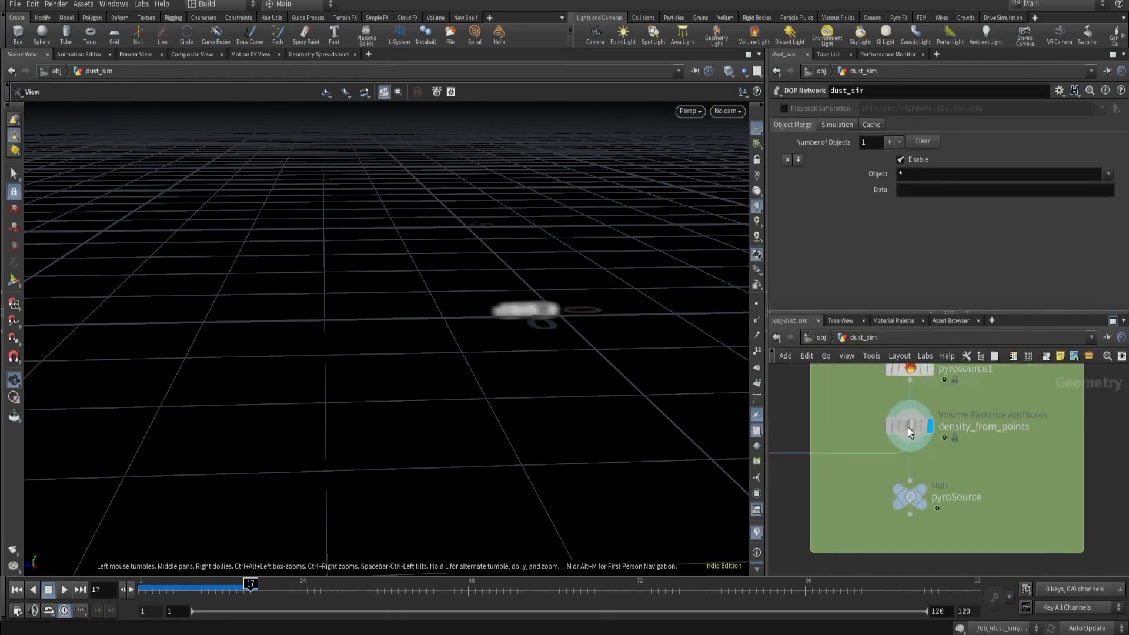
click(907, 428)
drag(374, 371, 530, 382)
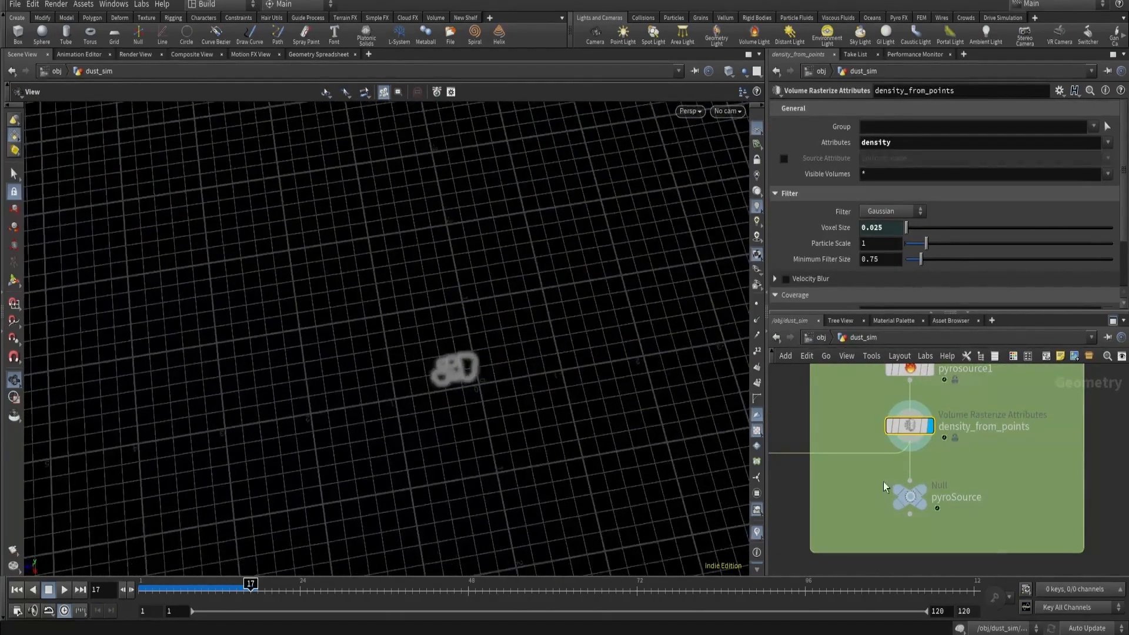
Insert a Transform node between density_from_points and the pyroSource null, and display it.
key(Tab)
key(Return)
click(865, 481)
scroll(868, 481, up, 2)
drag(867, 481, 936, 463)
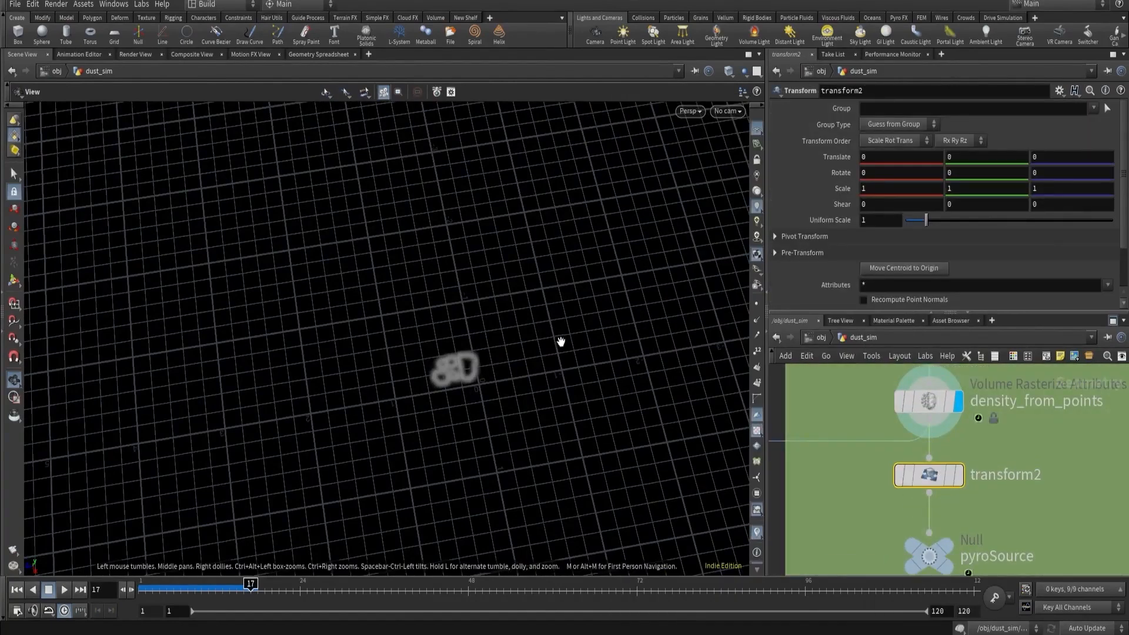
scroll(559, 341, down, 3)
click(959, 475)
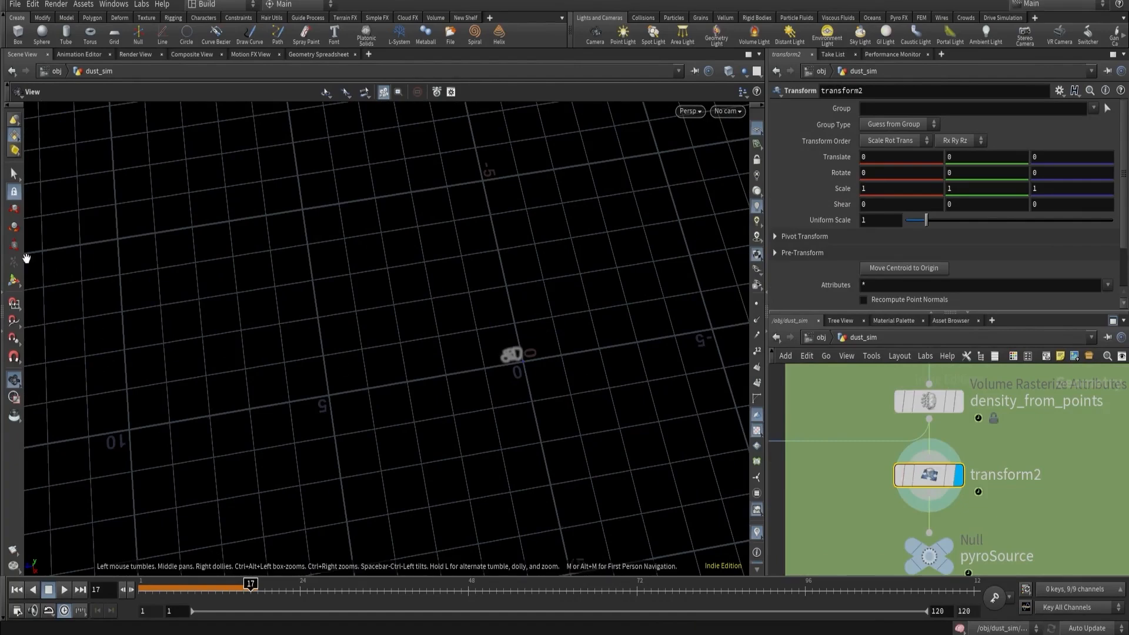
Move the density source along the ground away from the origin with the transform handle, to about X -9.06 and Z 11.23.
click(15, 281)
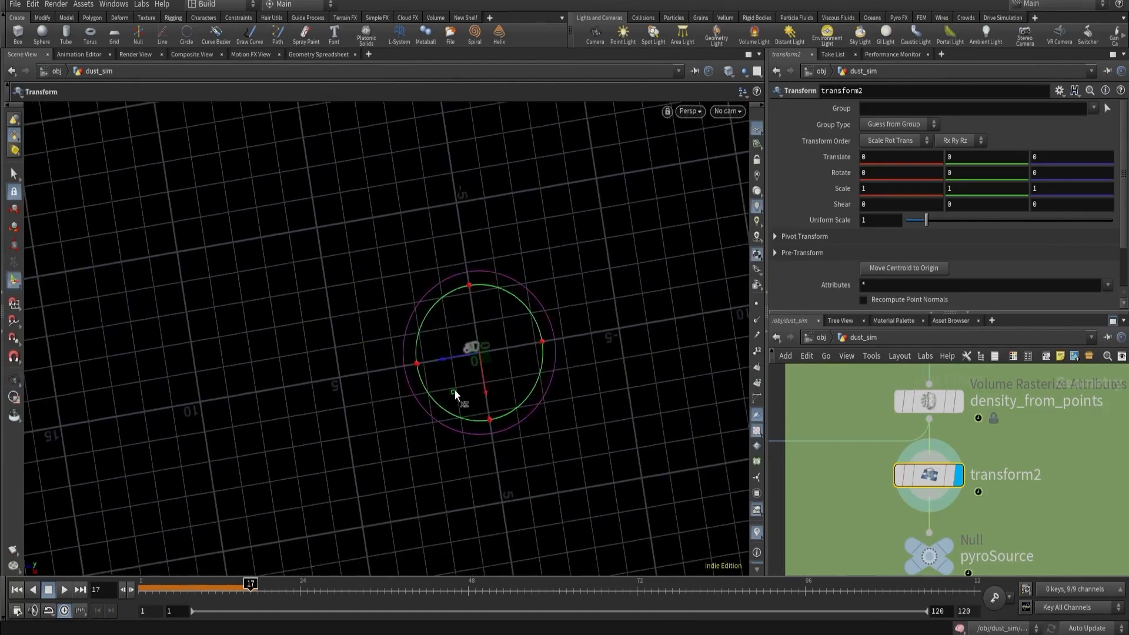
drag(454, 390, 100, 175)
scroll(421, 305, down, 2)
alt+drag(421, 305, 526, 331)
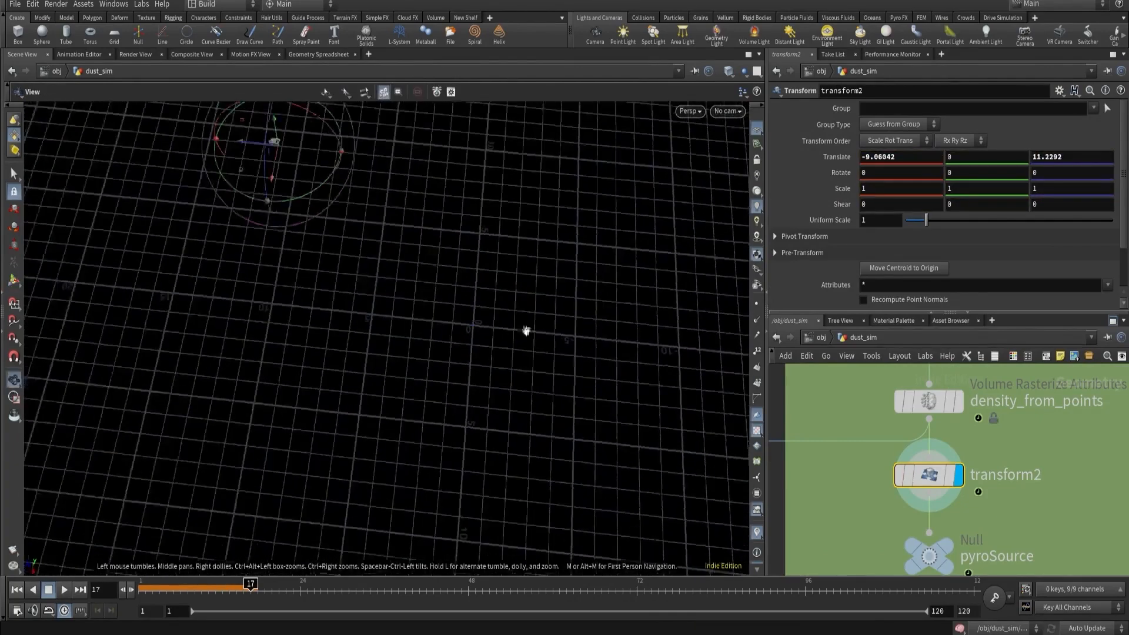
Rewind to frame 1, display import_dust, play the simulation and go to frame 25 to check the moved source.
scroll(805, 488, down, 3)
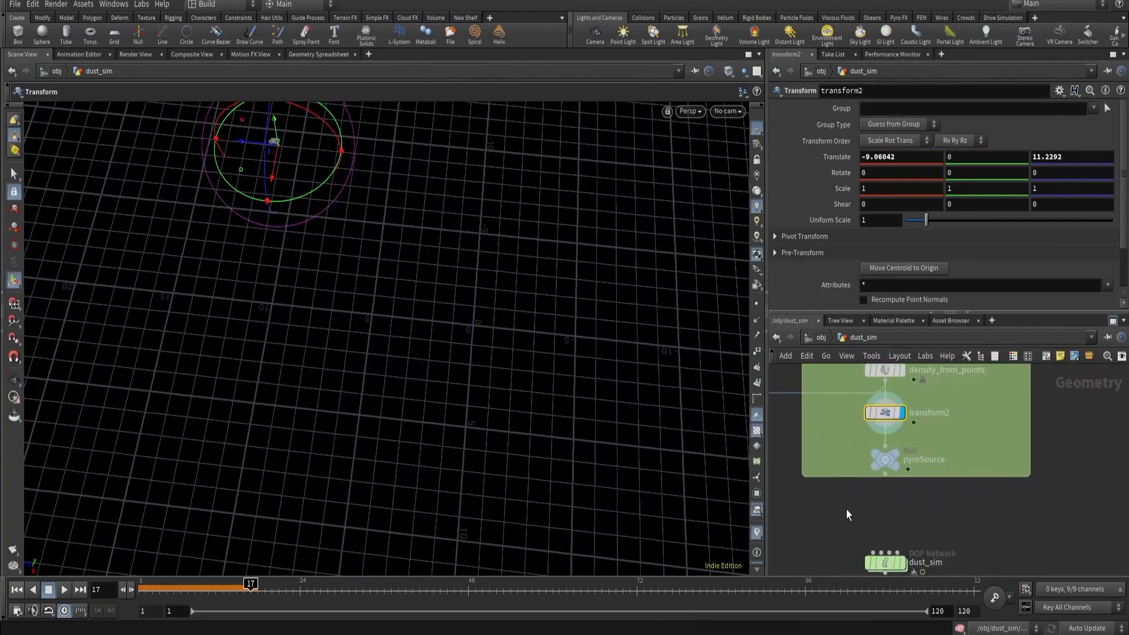
click(17, 589)
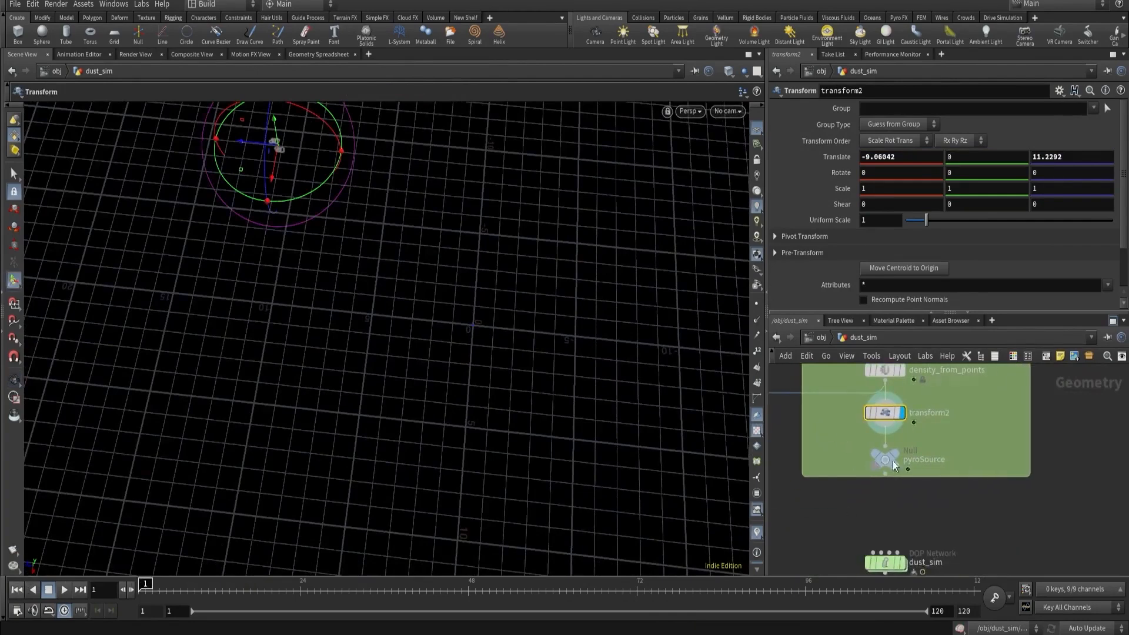
scroll(906, 510, down, 3)
middle_drag(873, 520, 858, 434)
scroll(896, 510, up, 4)
click(884, 499)
click(879, 500)
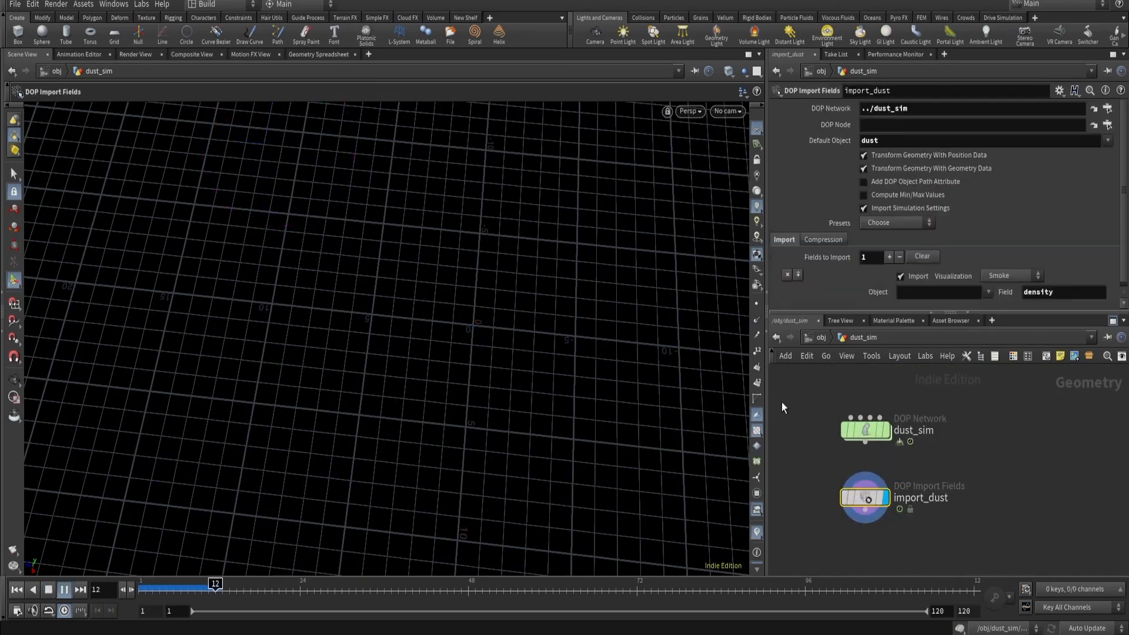
click(308, 586)
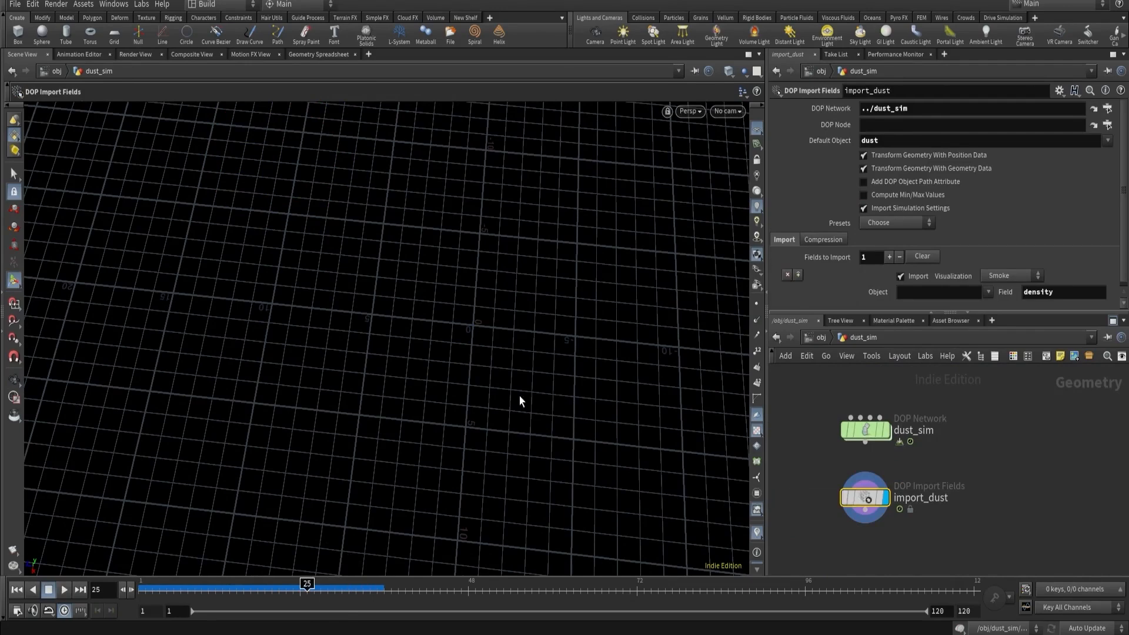
Enable Enlarge Fields to Contain Sources on volumesource1 in the dust_sim DOP network, and display import_dust again.
double_click(863, 432)
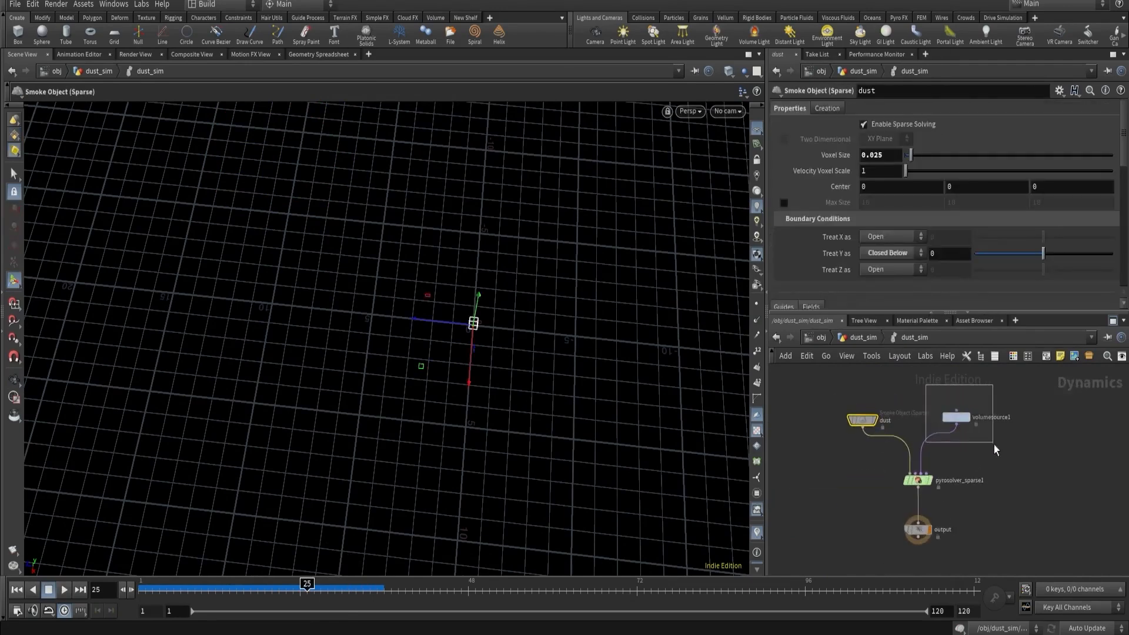
drag(993, 445, 1016, 460)
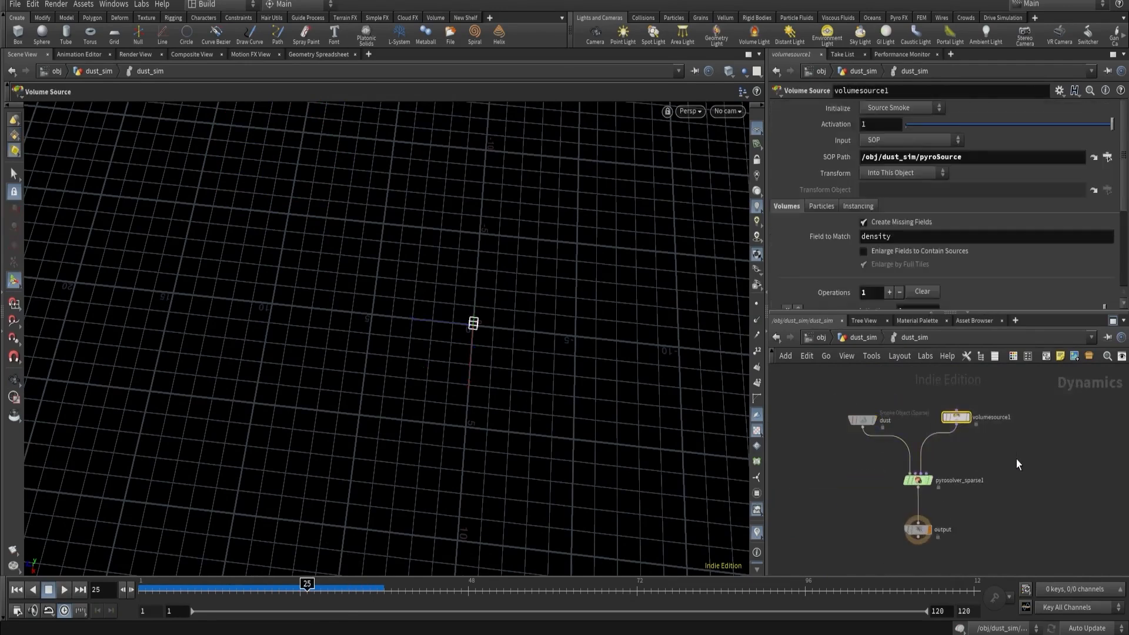
click(865, 252)
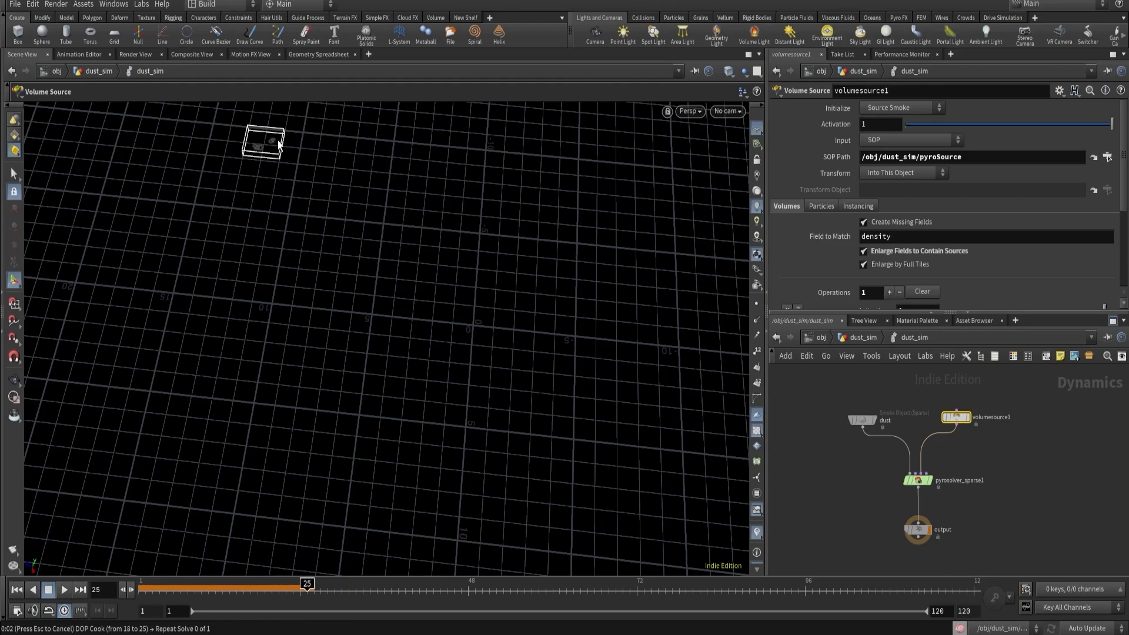
click(855, 340)
click(852, 498)
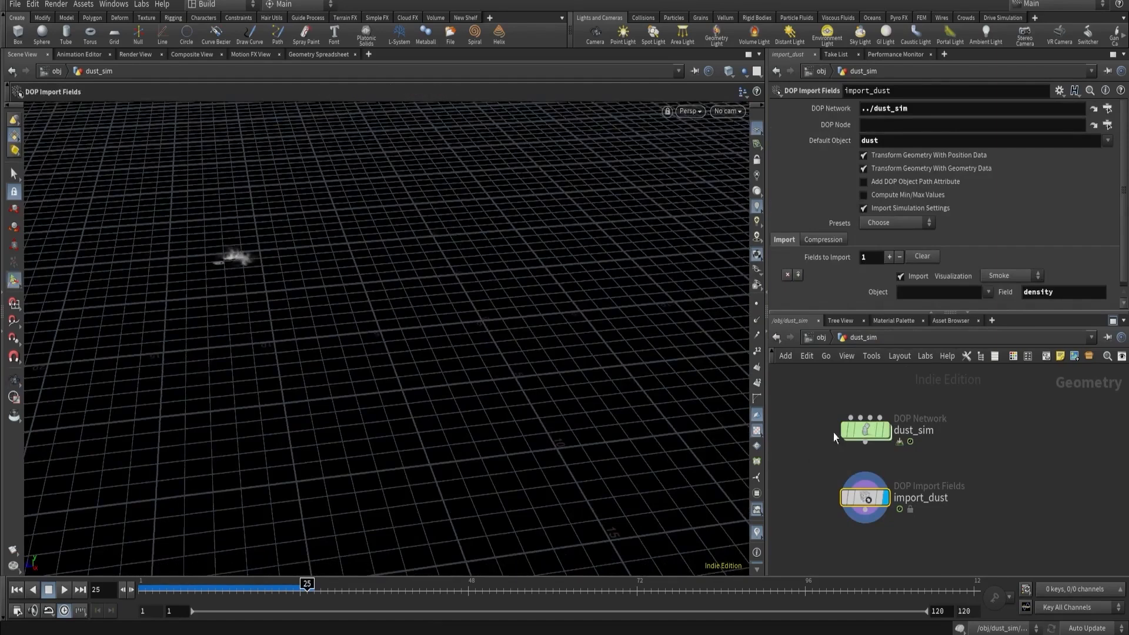
Turn off Disturbance on pyrosolver_sparse1 inside the dust_sim DOP network.
double_click(861, 430)
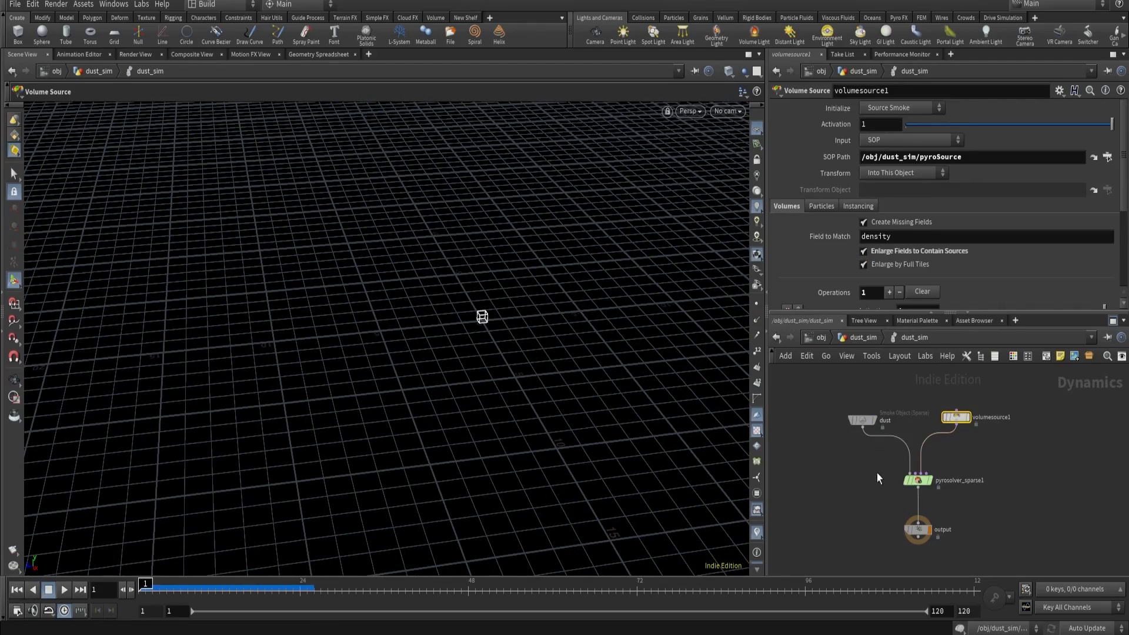
click(916, 480)
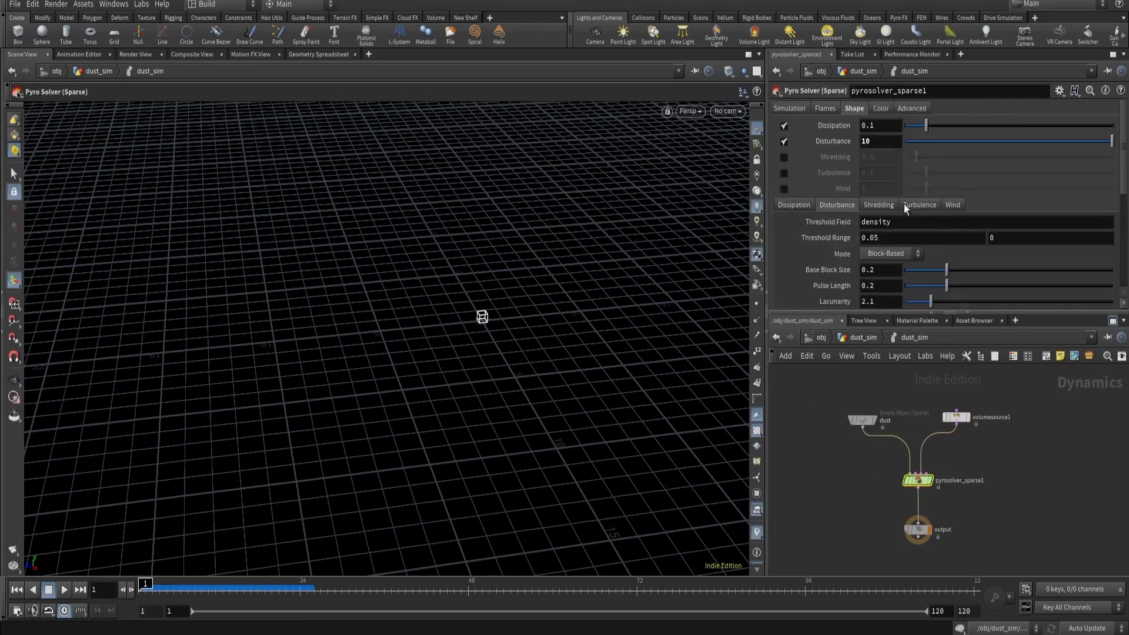
click(783, 142)
Play the simulation to frame 28 and display import_dust to check the dust at the moved source.
alt+drag(510, 252, 488, 337)
alt+right_drag(489, 338, 594, 277)
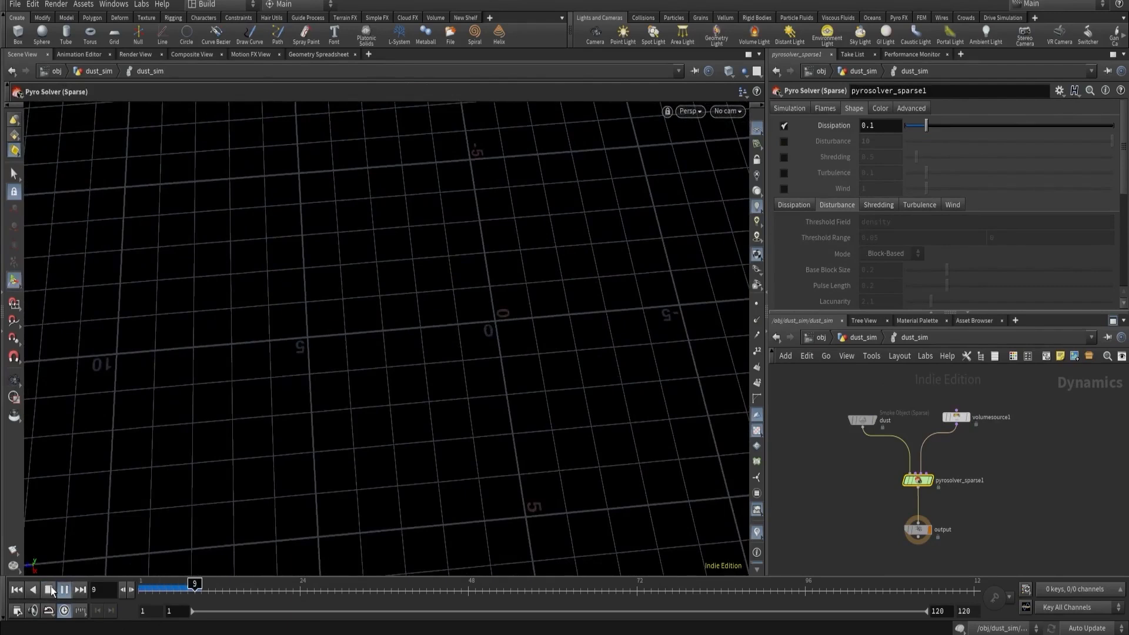
click(862, 344)
drag(832, 483, 863, 506)
alt+drag(539, 371, 588, 293)
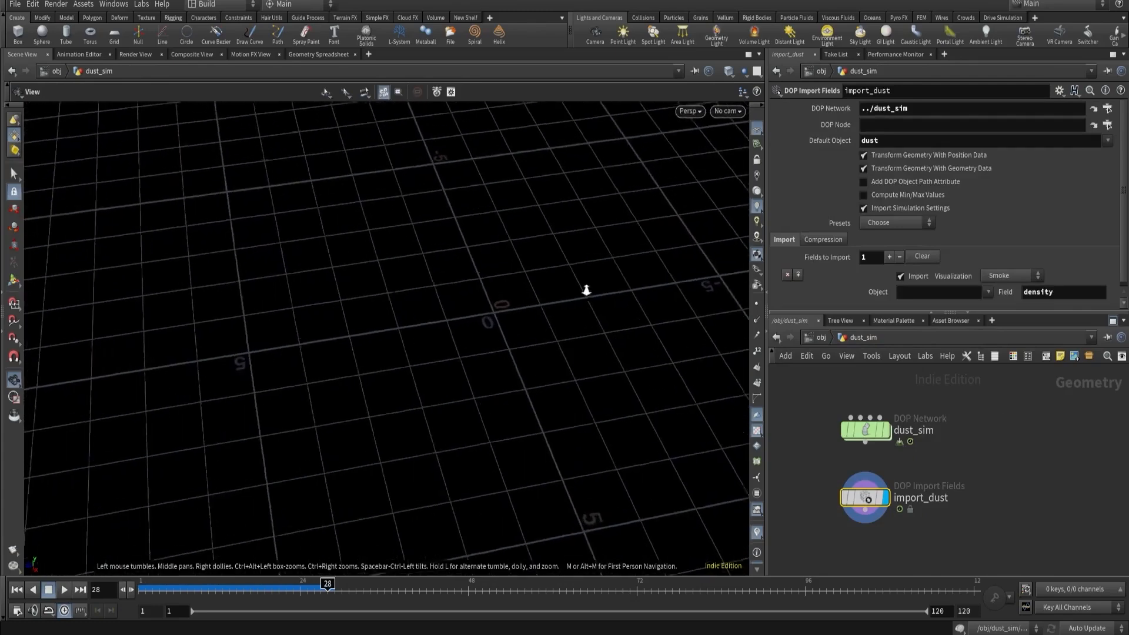
alt+middle_drag(587, 293, 678, 401)
Look through cam1 and scrub the timeline to frame 12.
click(725, 111)
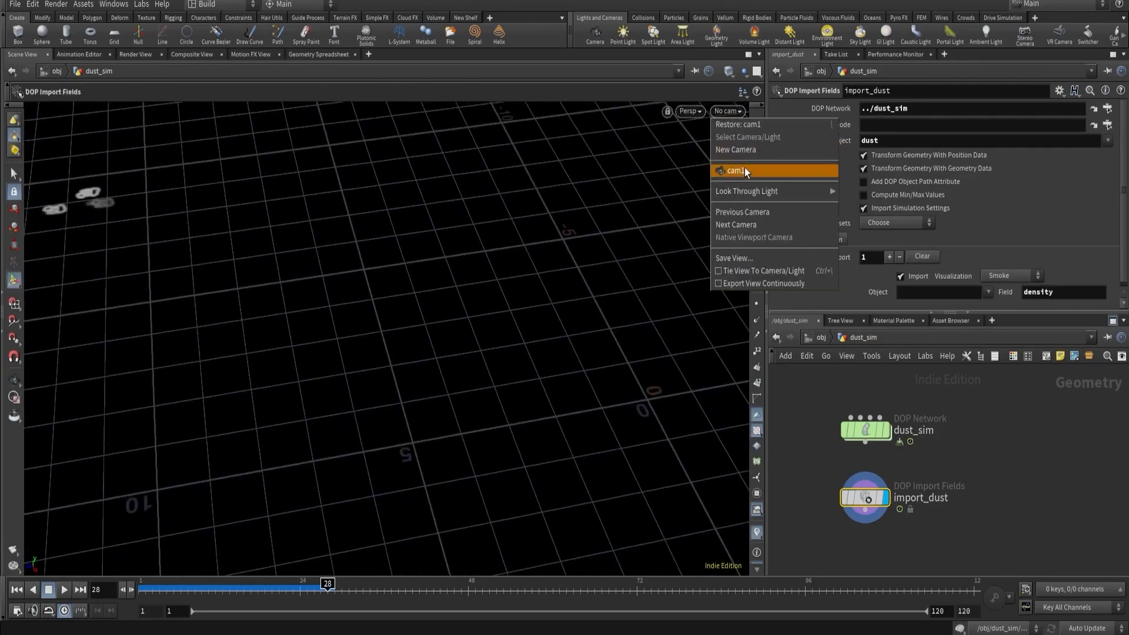
click(744, 168)
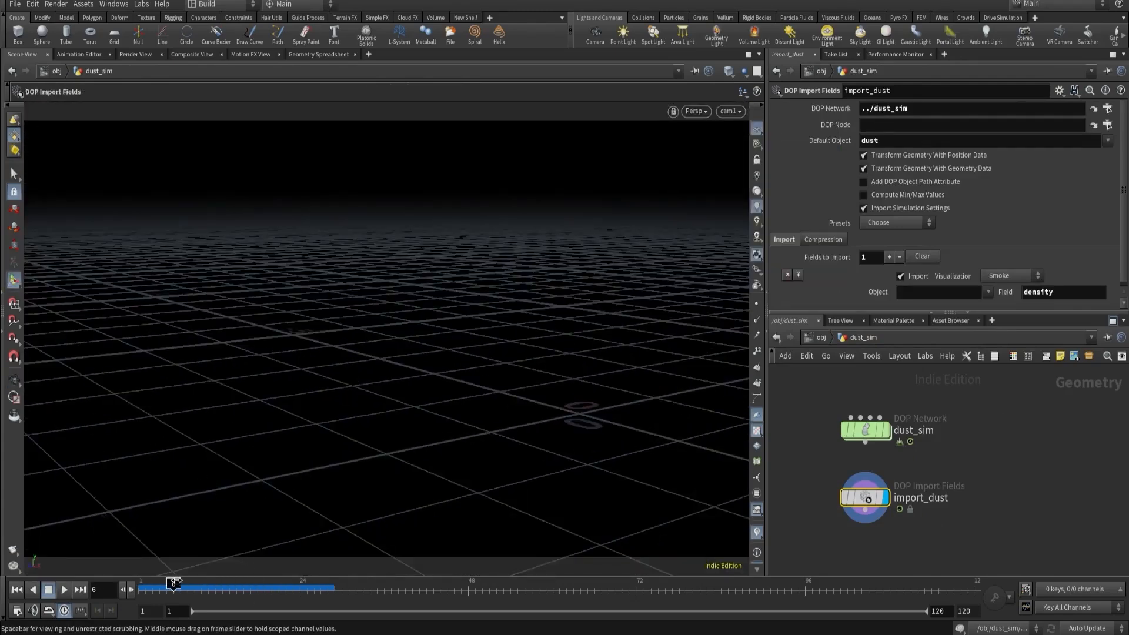
drag(176, 582, 215, 582)
Delete the transform2 node between density_from_points and pyroSource, undoing the accidental wiring change.
scroll(796, 457, down, 4)
middle_drag(794, 401, 817, 484)
scroll(842, 443, up, 3)
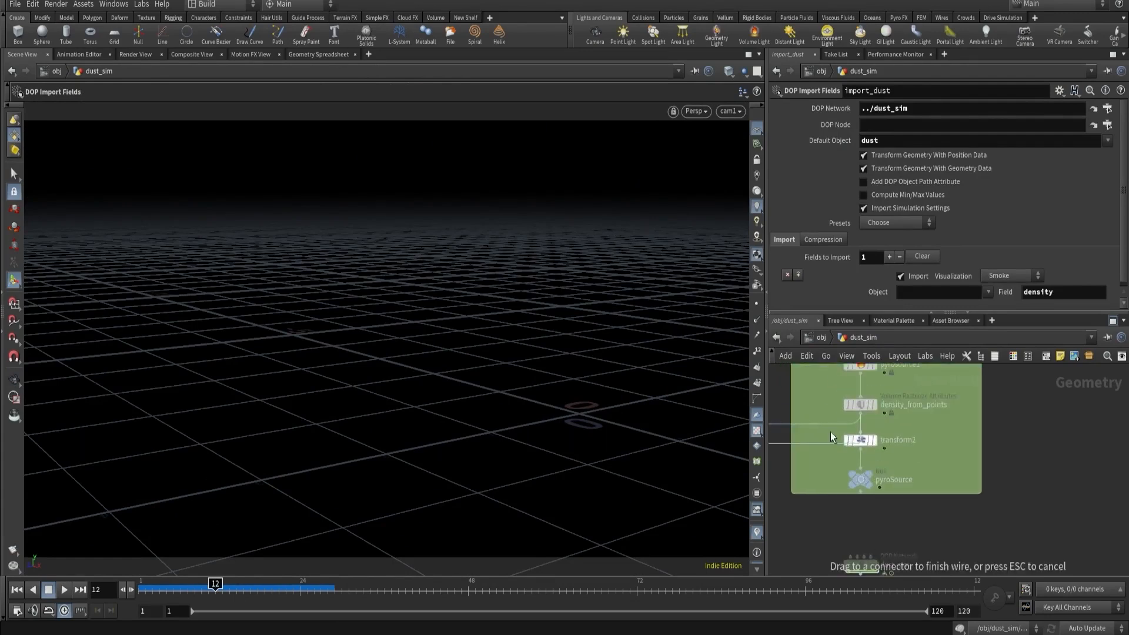
drag(830, 432, 840, 449)
key(ctrl+z)
click(861, 441)
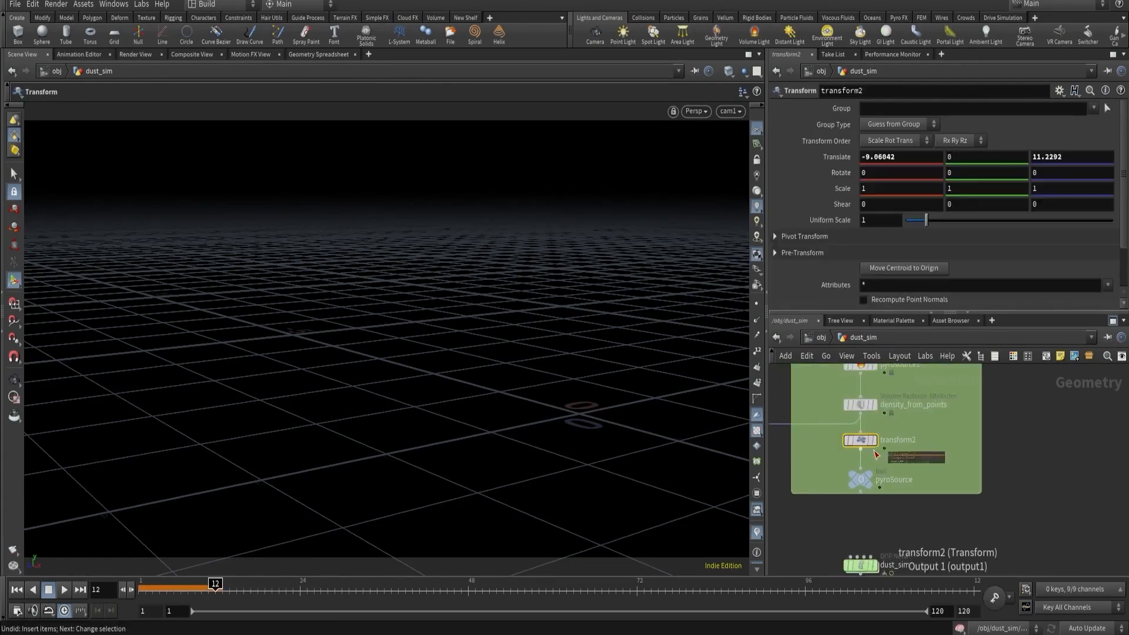
key(Delete)
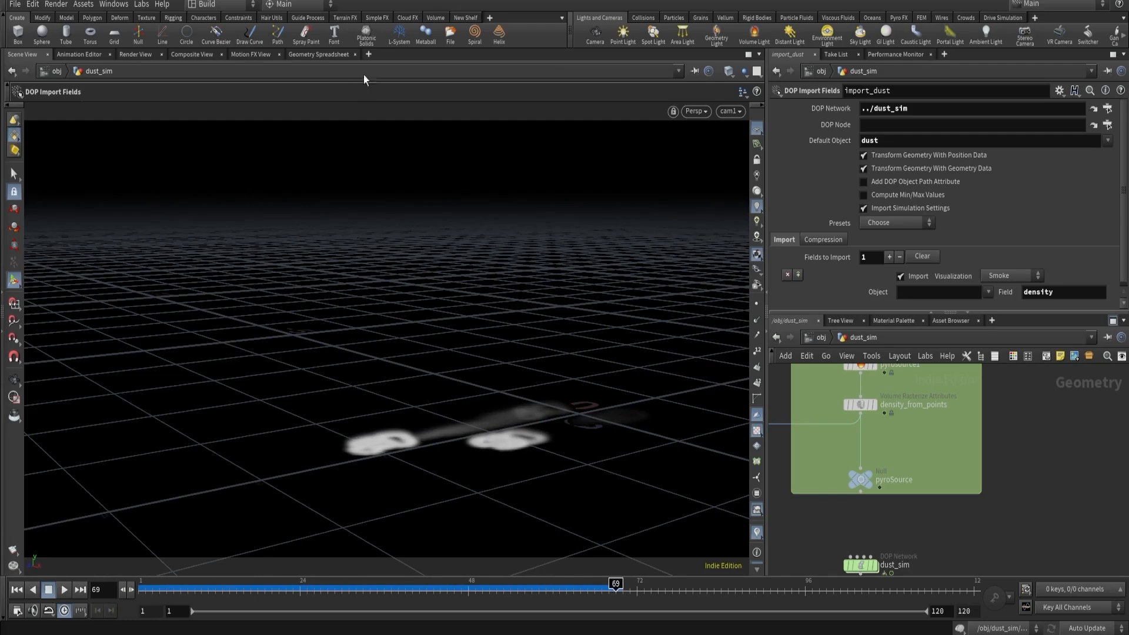
Show the other scene objects in the viewport to see the walking character with the dust.
click(747, 74)
click(756, 85)
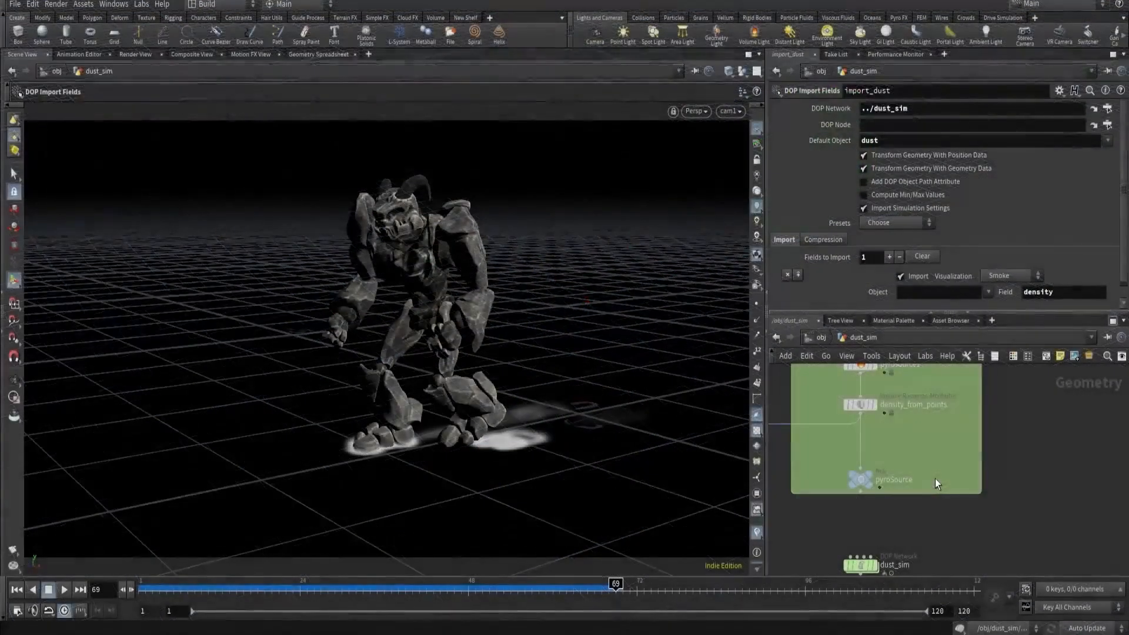
Insert a Trail node between unpack1 and transform1, above the intersection analysis box.
scroll(985, 415, down, 5)
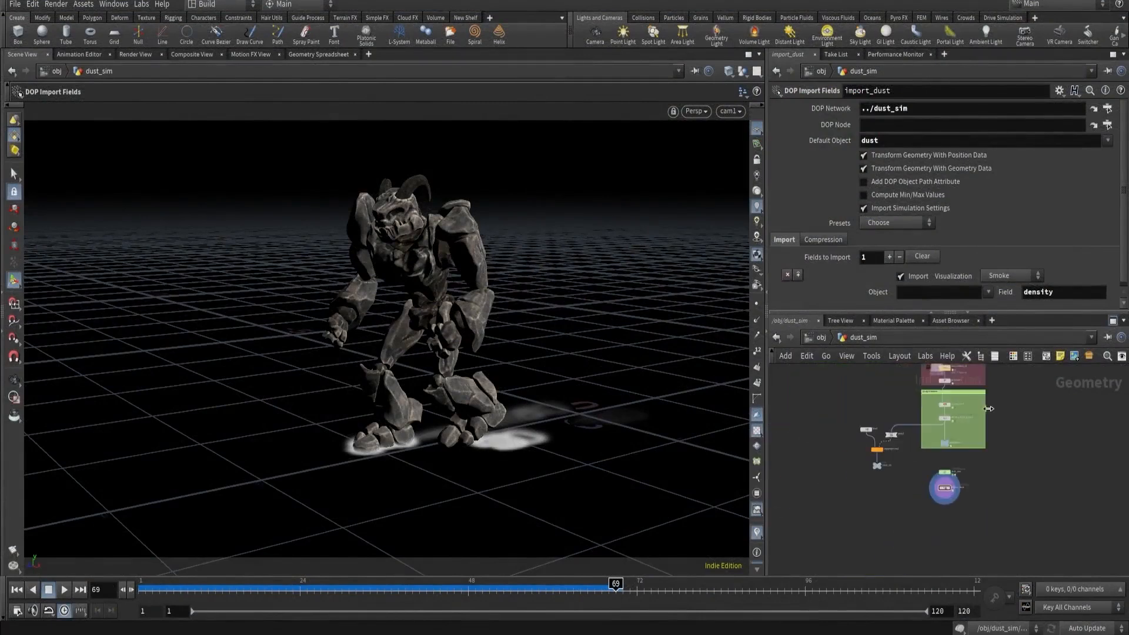
middle_drag(986, 411, 980, 535)
scroll(911, 474, up, 3)
scroll(935, 448, up, 3)
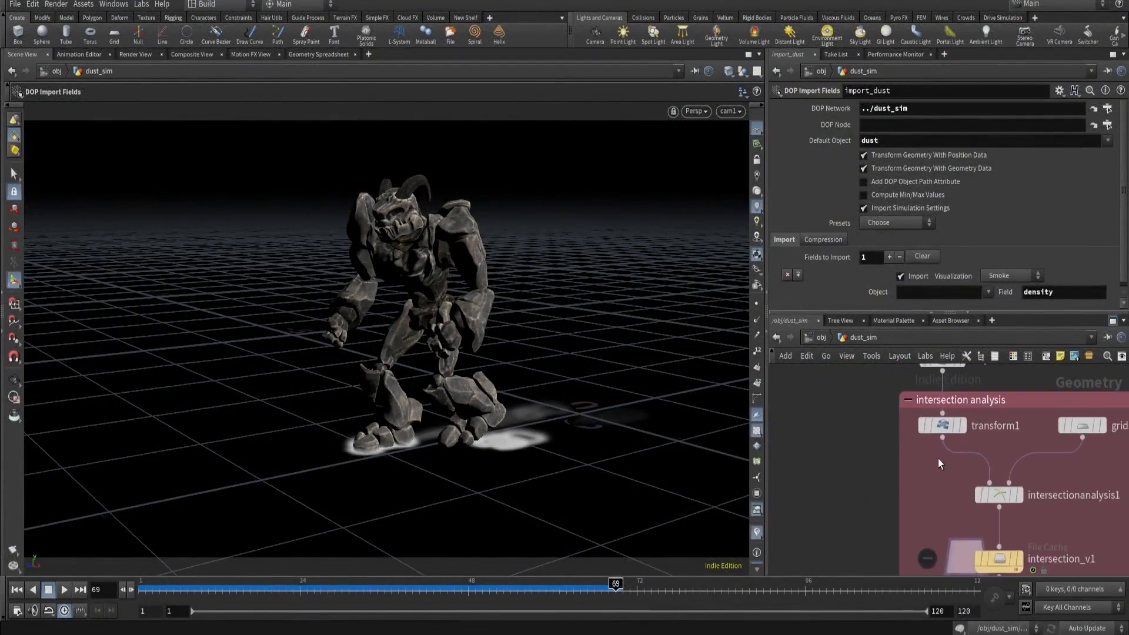
key(Tab)
text(tr)
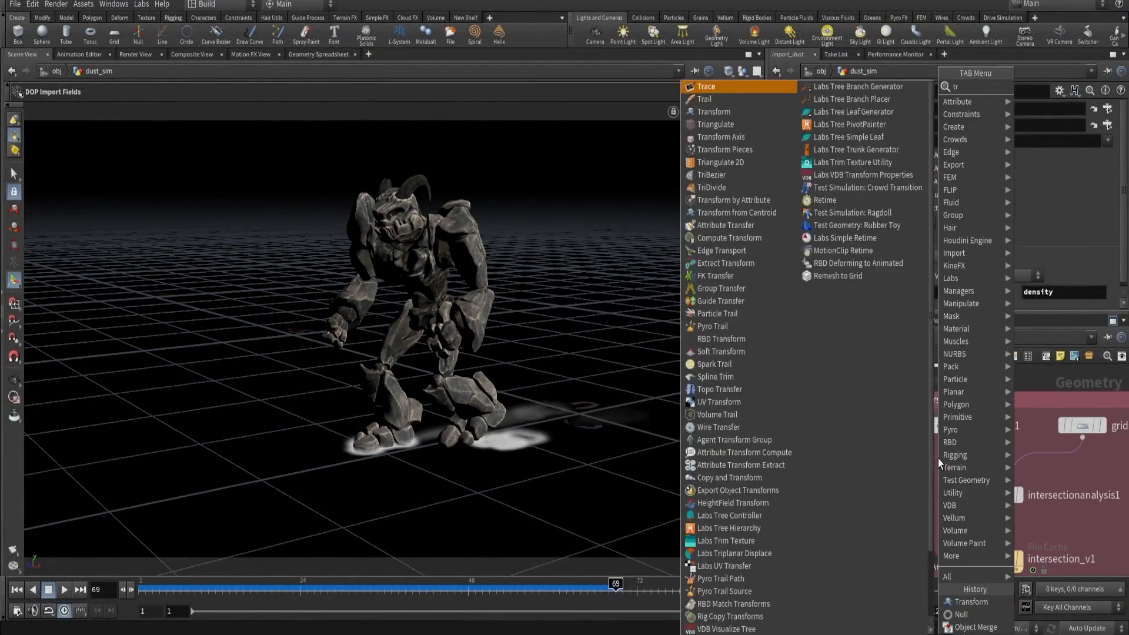
click(706, 99)
middle_drag(883, 413, 869, 492)
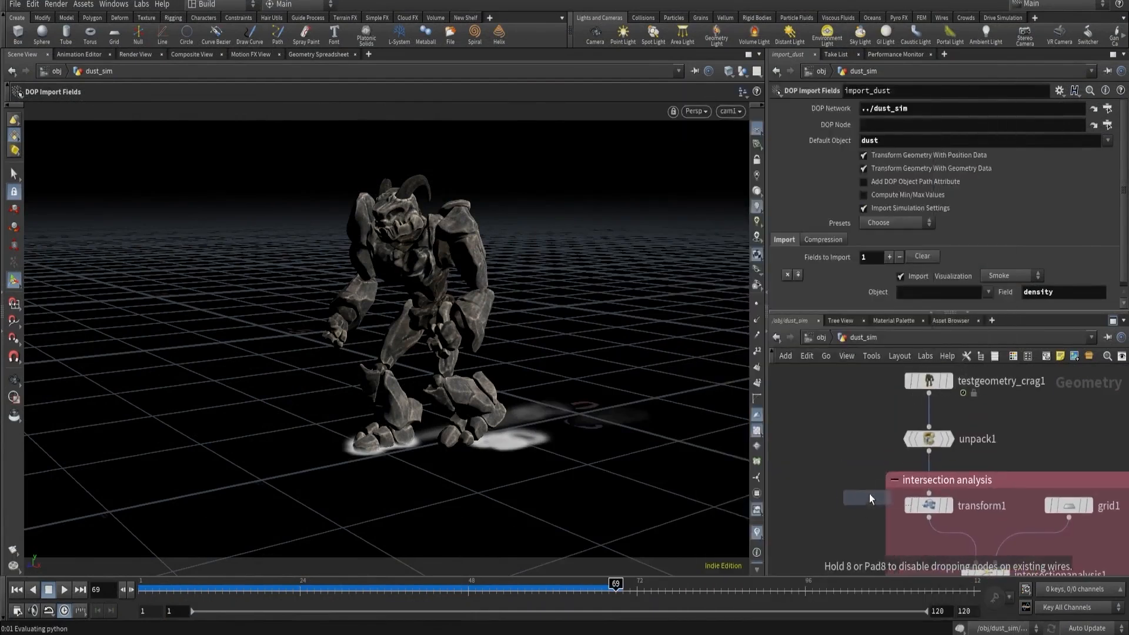
click(929, 463)
Tidy the placement of the Trail node below unpack1 and set its Result Type to Compute Velocity.
middle_drag(843, 416, 841, 443)
scroll(843, 449, down, 2)
drag(860, 400, 908, 442)
click(853, 485)
drag(906, 500, 905, 474)
click(899, 108)
click(894, 151)
Display intersectionanalysis1 and examine its node info for the available point attributes.
scroll(883, 498, down, 3)
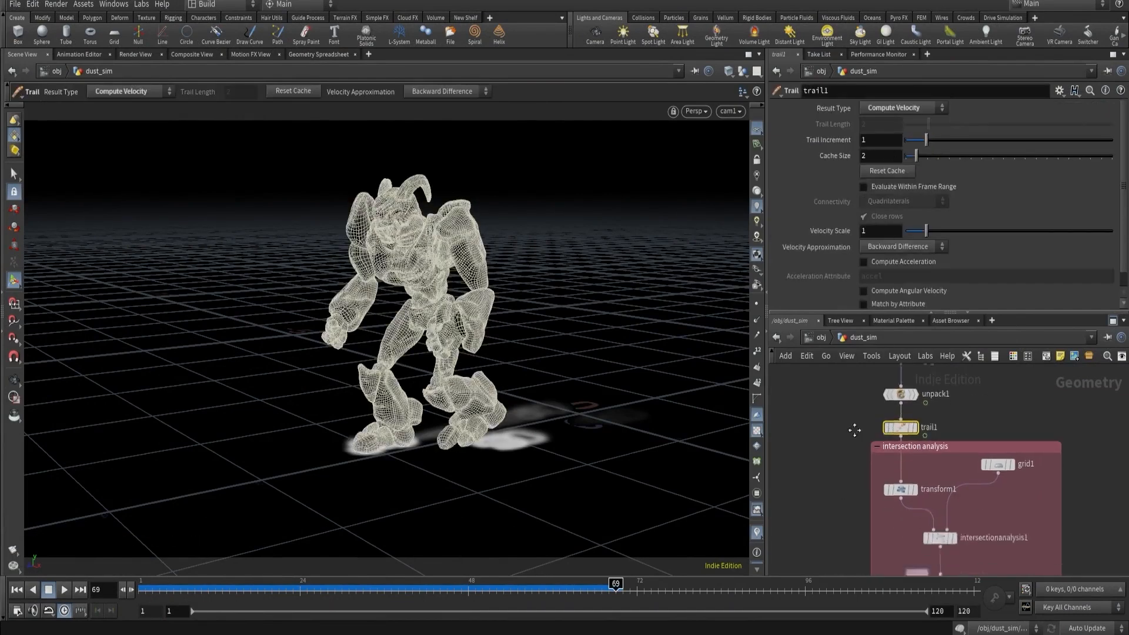
middle_drag(883, 498, 884, 459)
click(944, 459)
scroll(942, 458, up, 2)
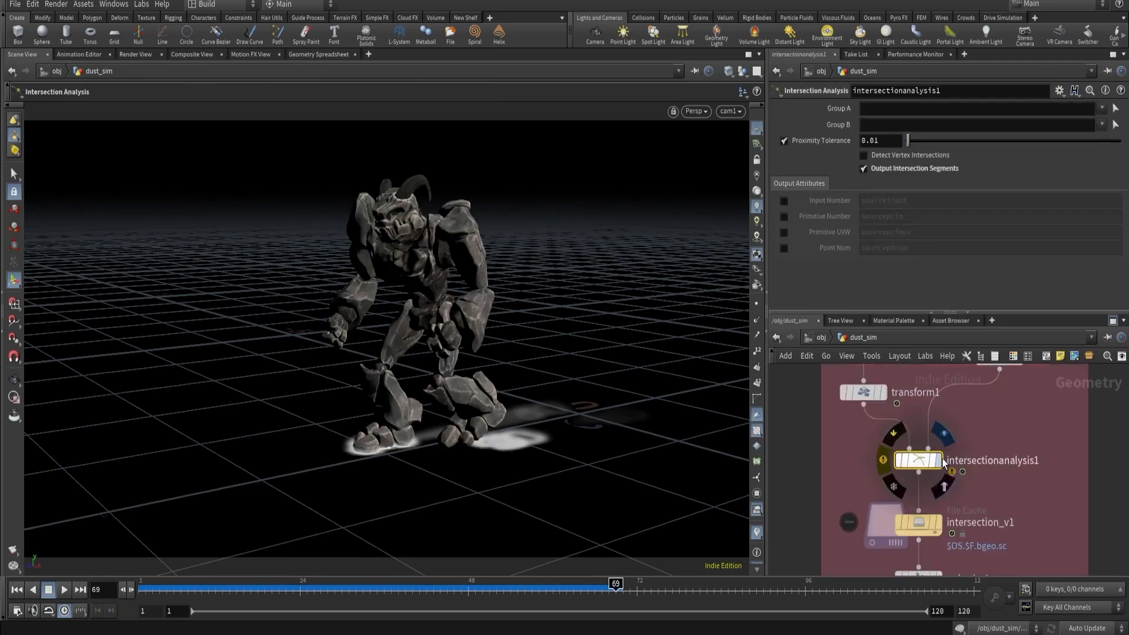
middle_click(923, 461)
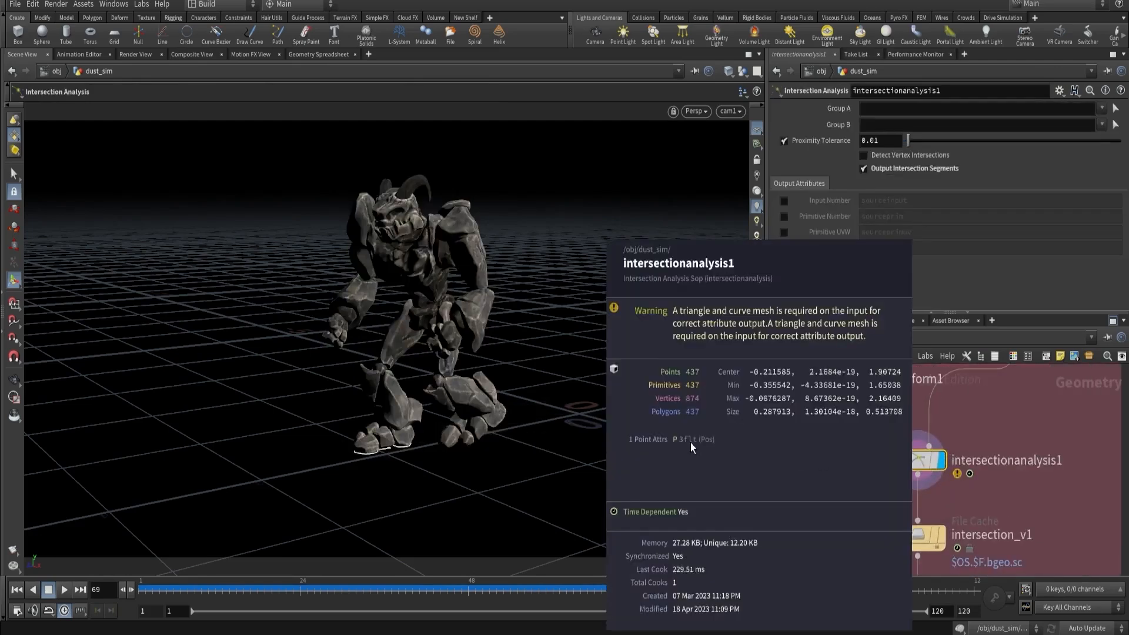
Insert an Attribute Transfer node between intersectionanalysis1 and intersection_v1.
key(Tab)
text(tr)
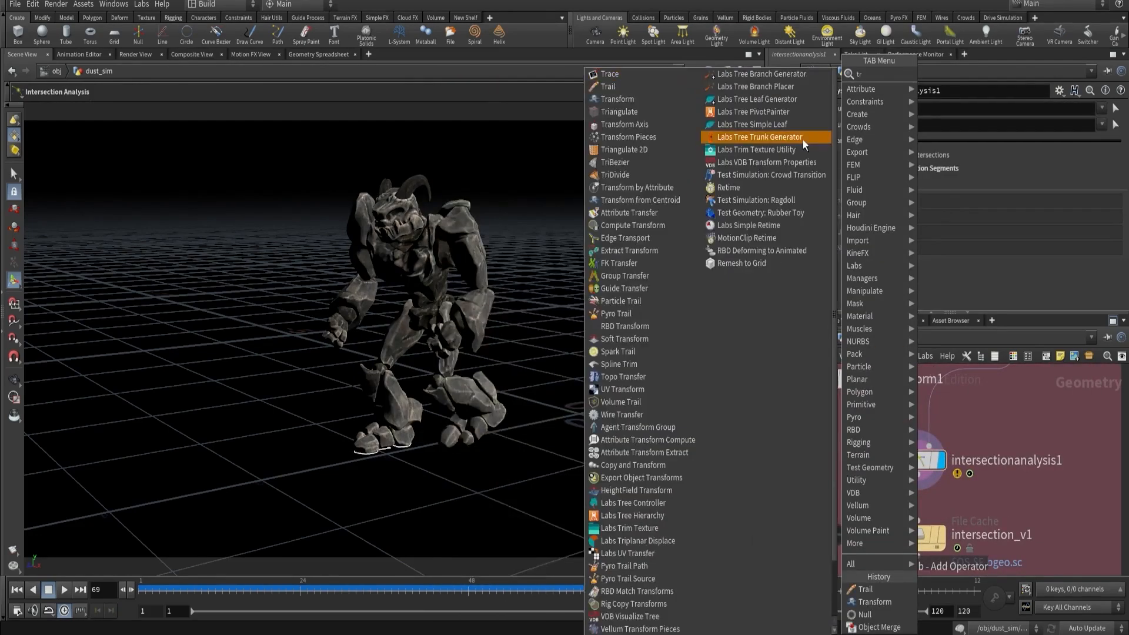
click(630, 213)
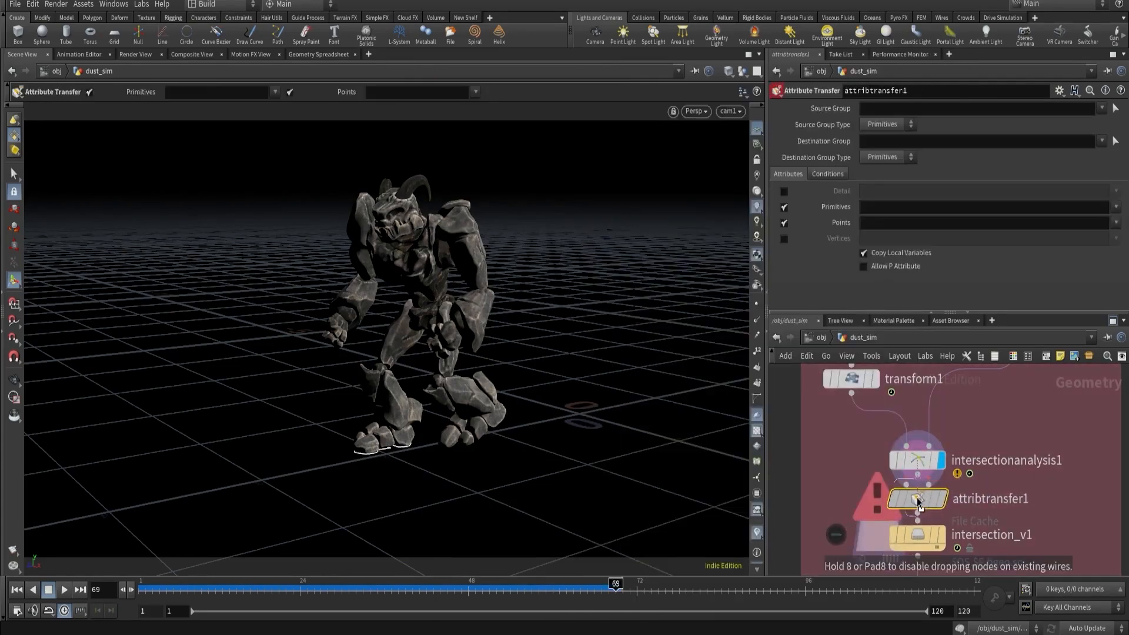
click(917, 499)
Wire trail1 into the second input of attribtransfer1, move the node aside and display it.
click(928, 504)
middle_drag(852, 420, 852, 468)
scroll(852, 468, down, 2)
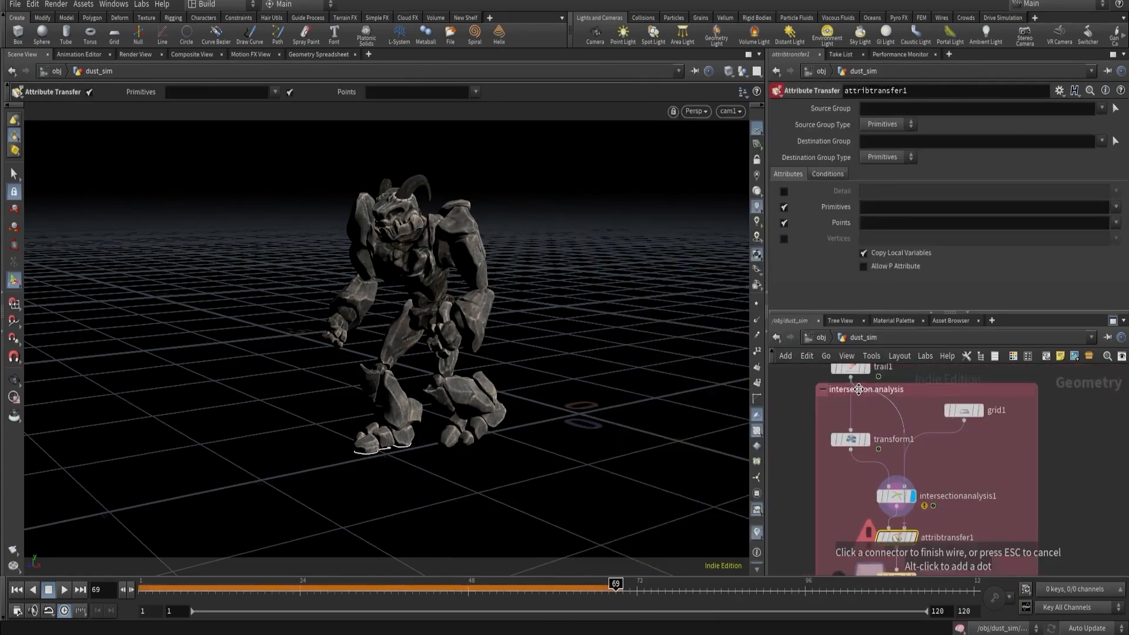
click(859, 389)
drag(905, 538, 935, 537)
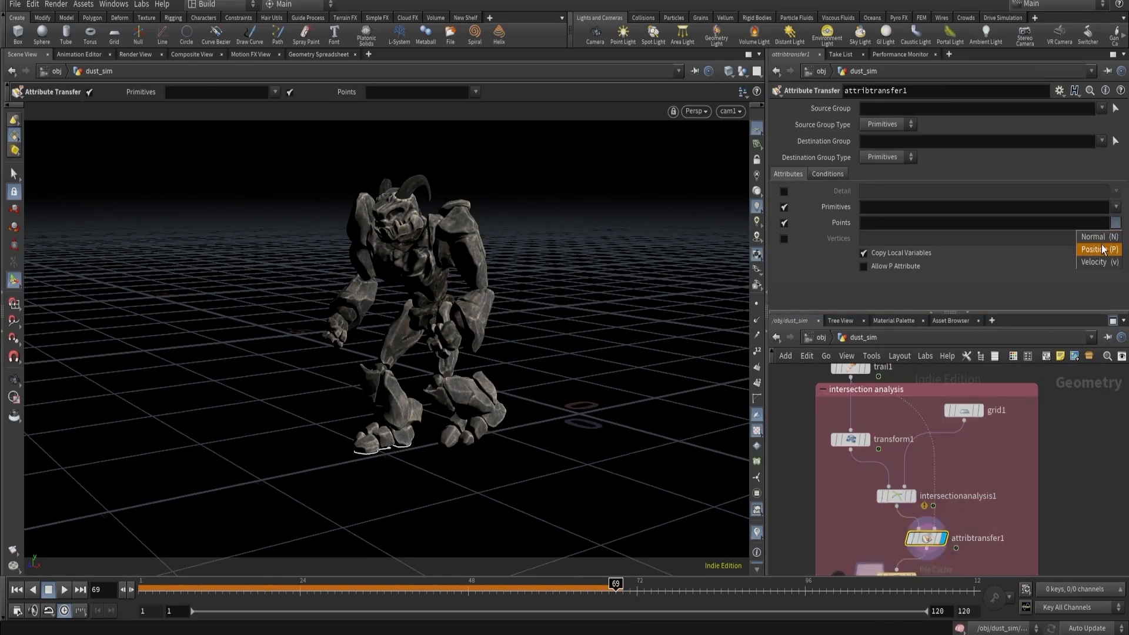
Set attribtransfer1 to transfer only the point attribute v, with Primitives and the Distance Threshold turned off.
click(784, 207)
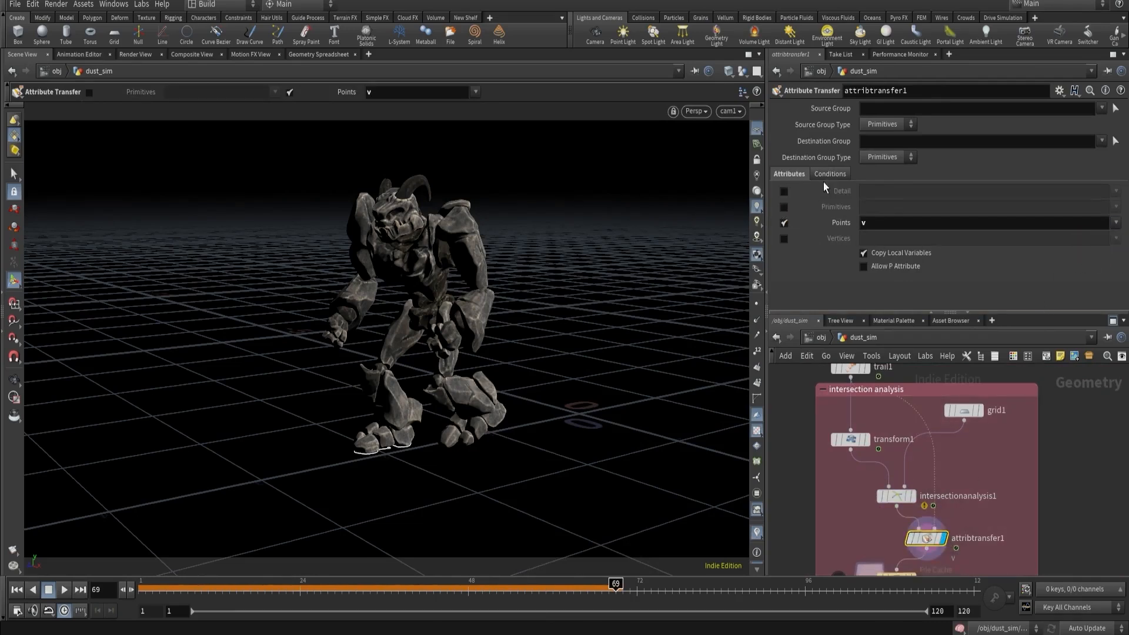
click(829, 174)
click(783, 239)
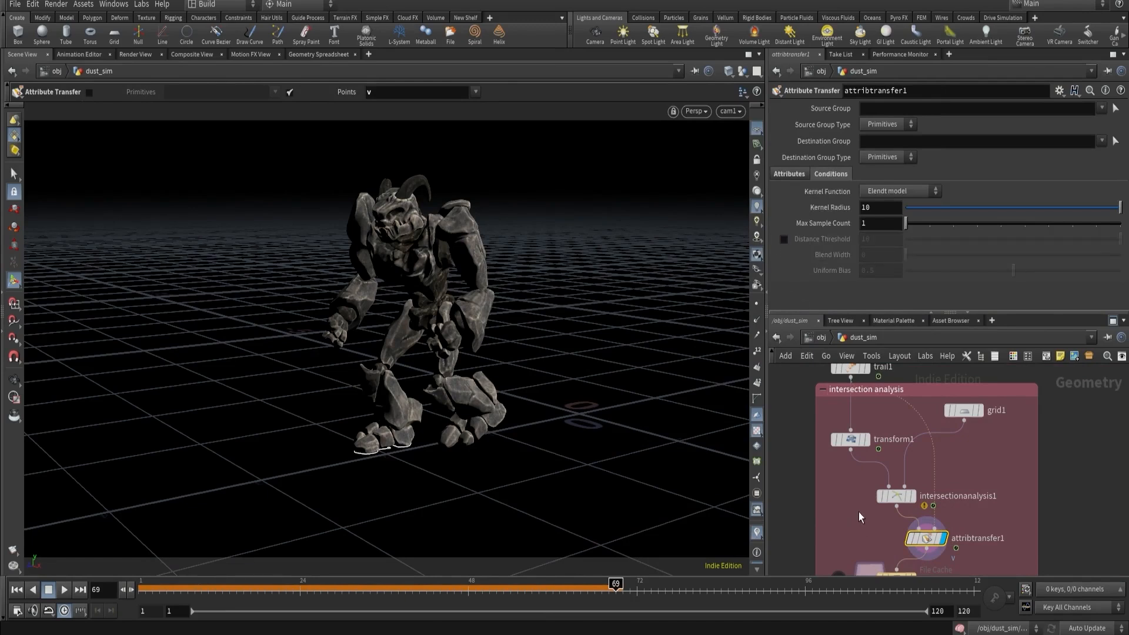
Examine the node info of attribtransfer1 to check its point attributes, and close it.
click(757, 533)
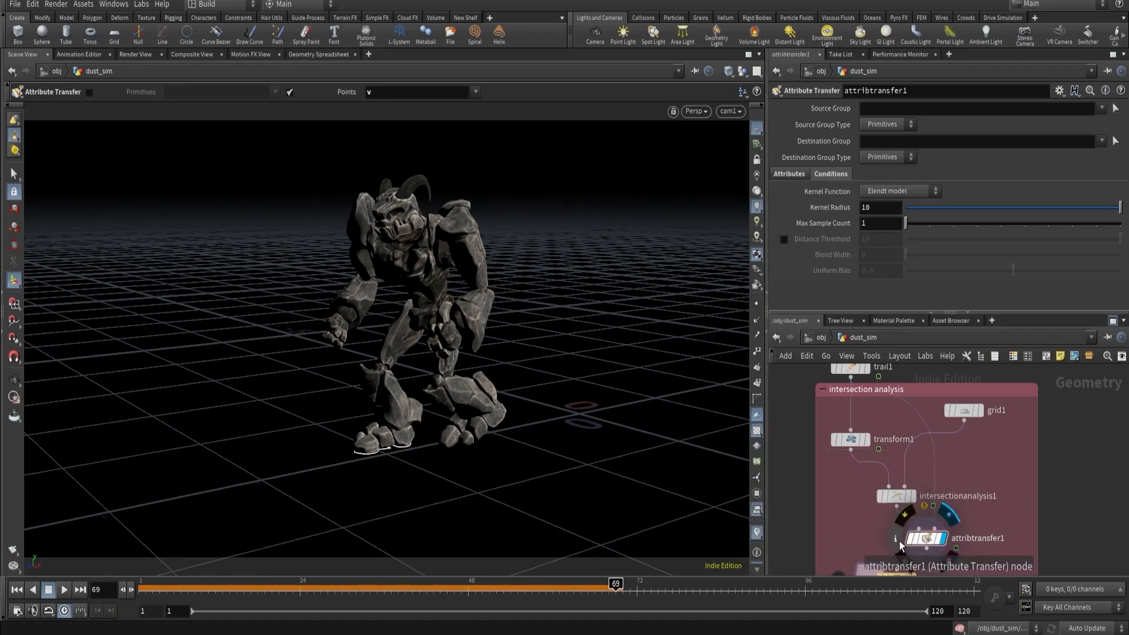
click(897, 541)
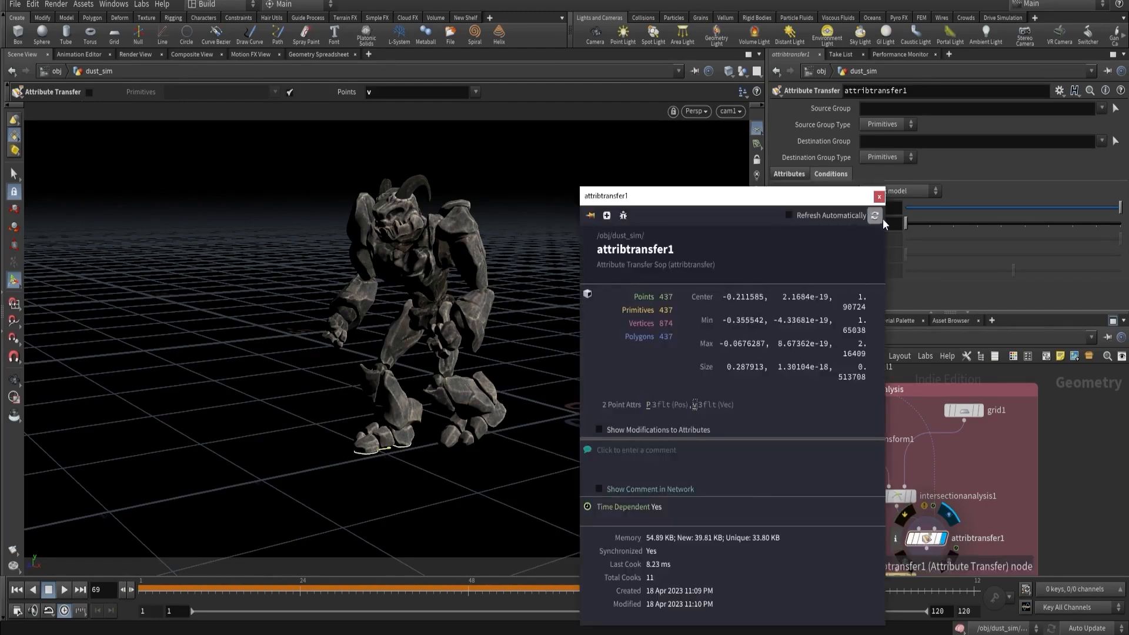
click(879, 197)
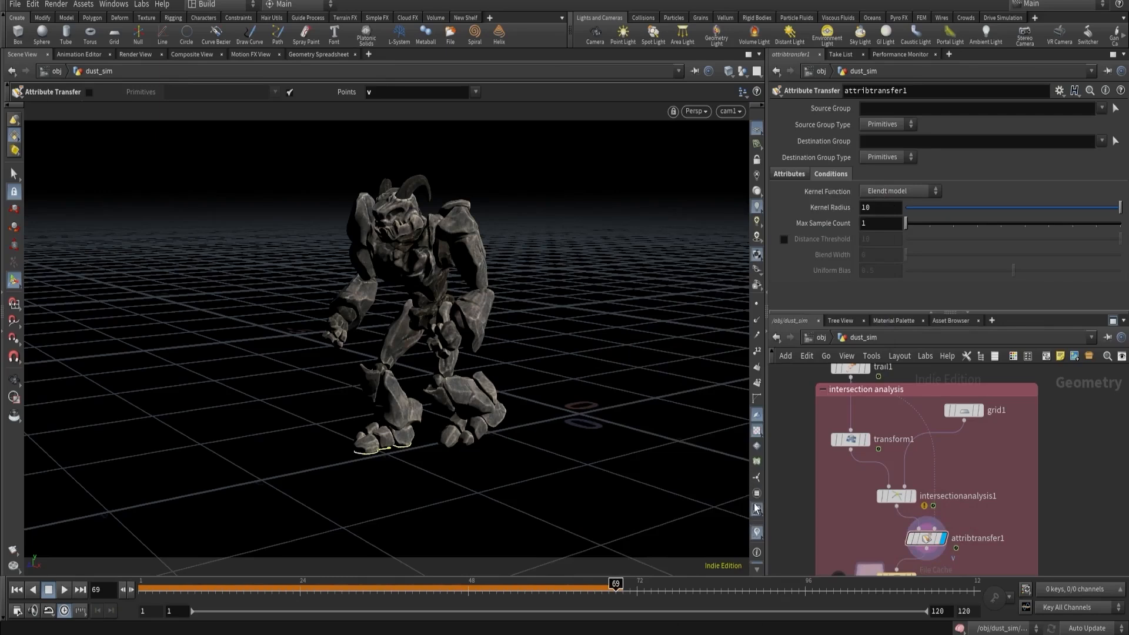
Visualize the velocity vectors on attribtransfer1 and scrub the timeline to frame 48.
click(758, 532)
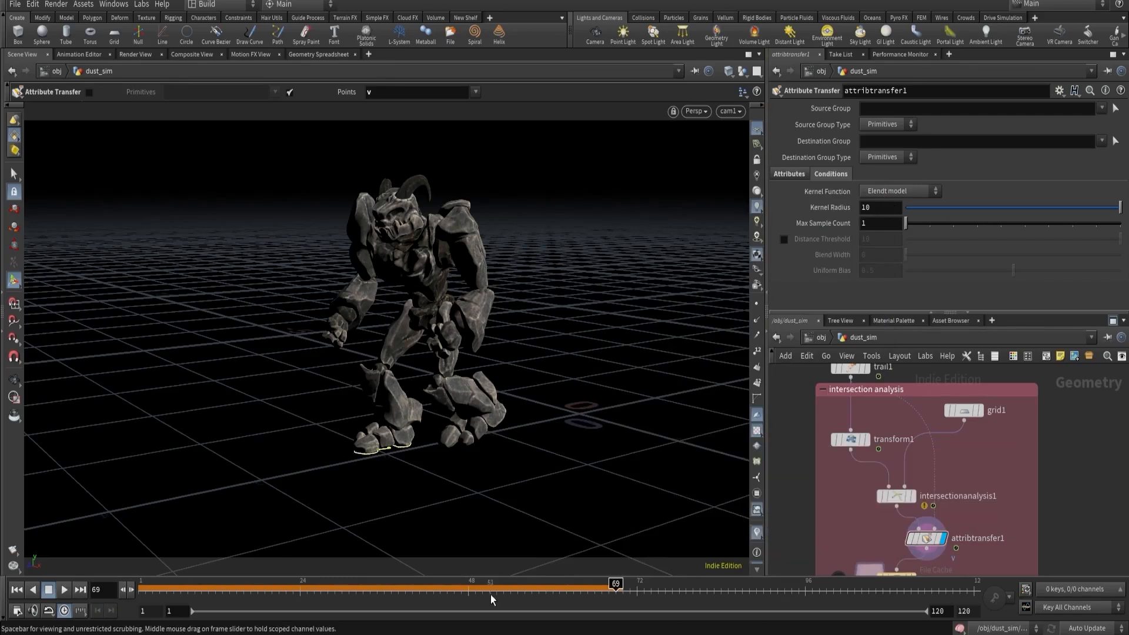
mouse_move(484, 583)
mouse_down()
mouse_move(259, 576)
mouse_move(468, 584)
mouse_up()
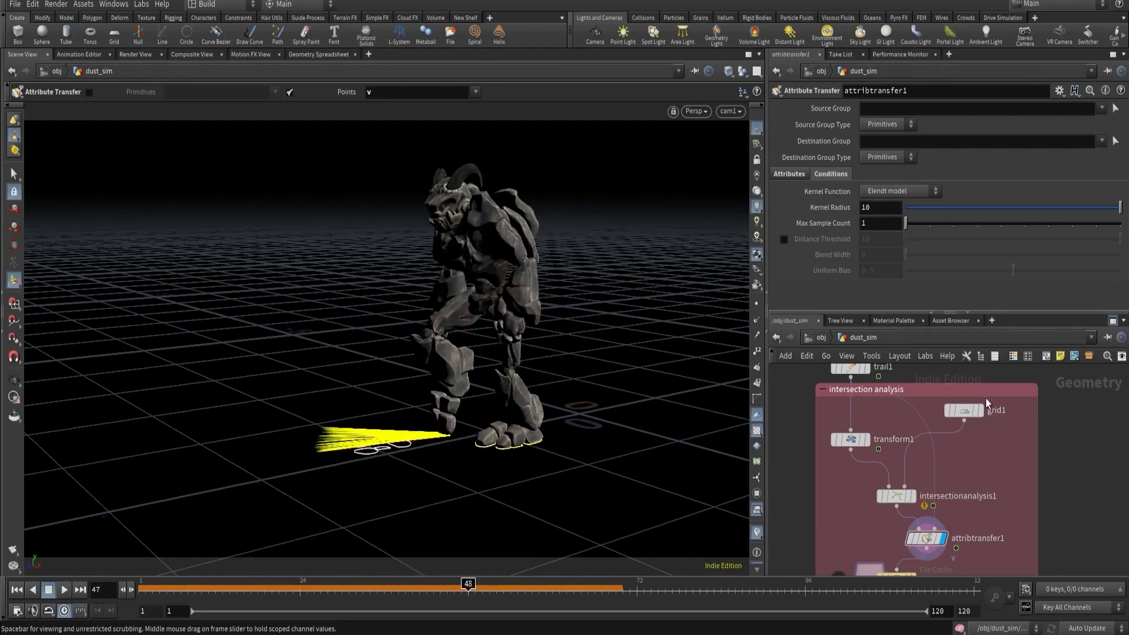
Display transform1 and scrub to frame 51 to examine the velocity vectors on the whole character.
click(850, 439)
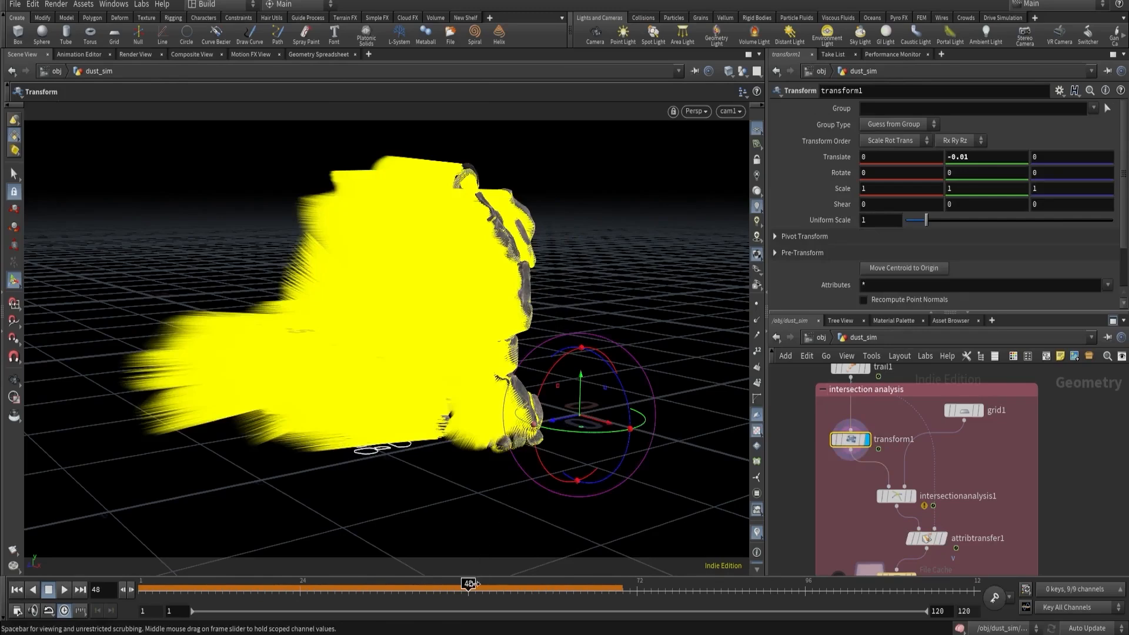
drag(409, 584, 490, 555)
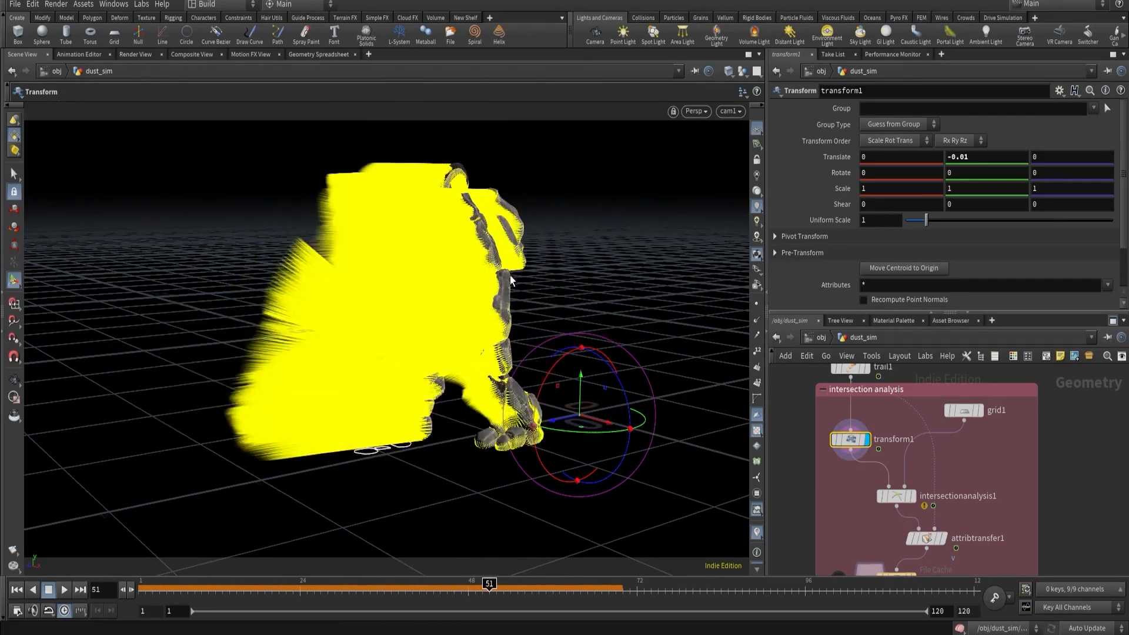
alt+drag(448, 276, 382, 290)
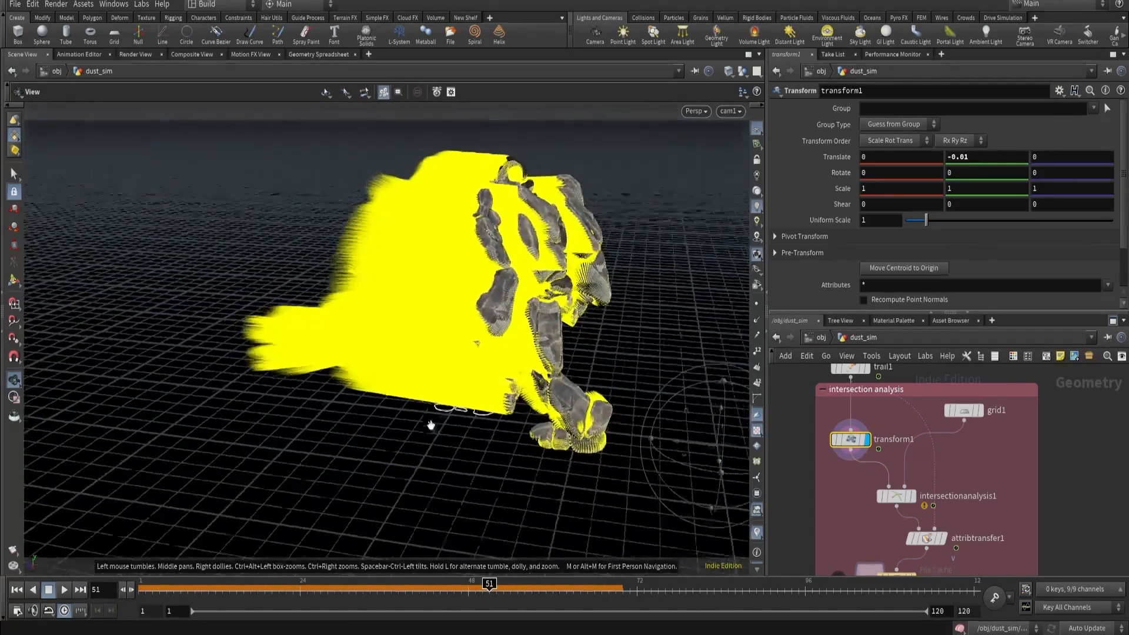
Turn off the velocity vector display on the character, and reset the viewport to look through cam1.
alt+right_drag(429, 425, 462, 407)
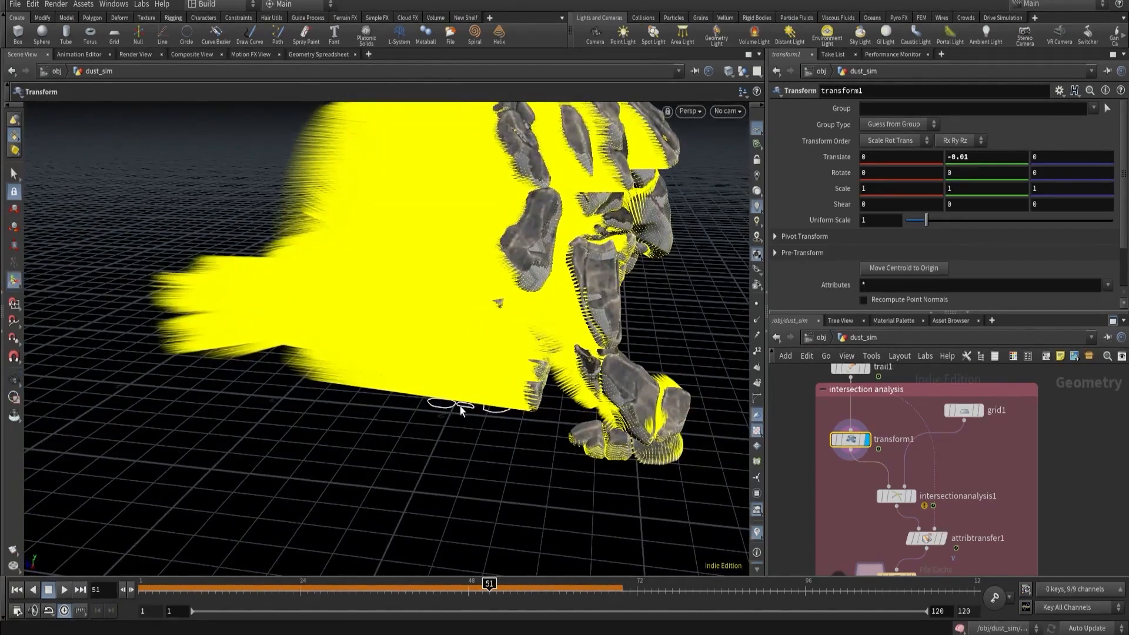
click(758, 532)
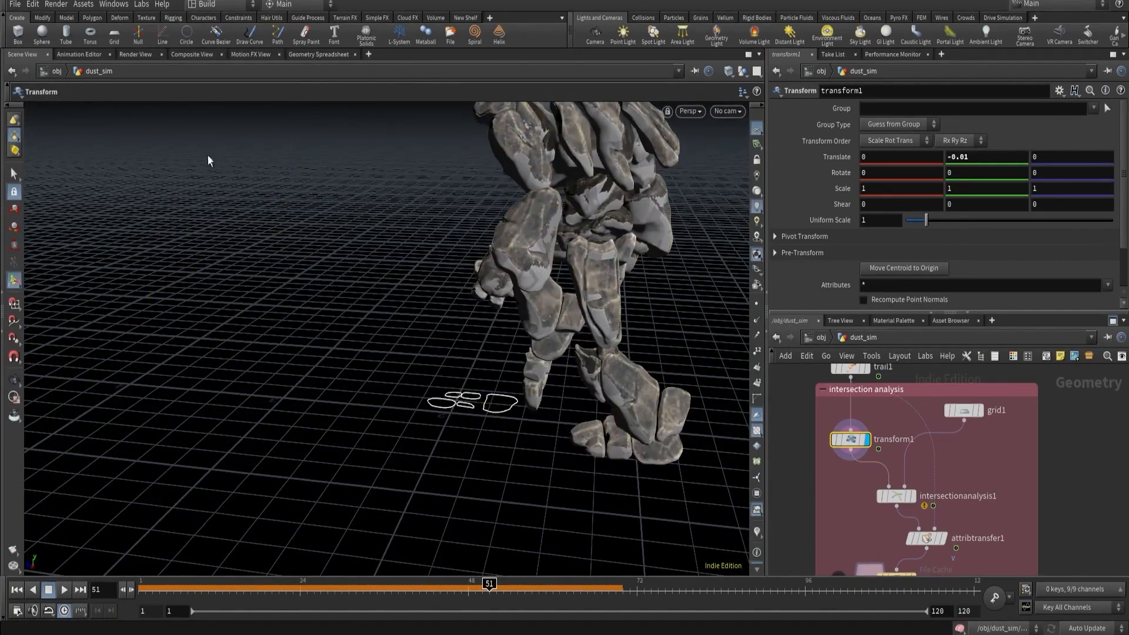
click(141, 5)
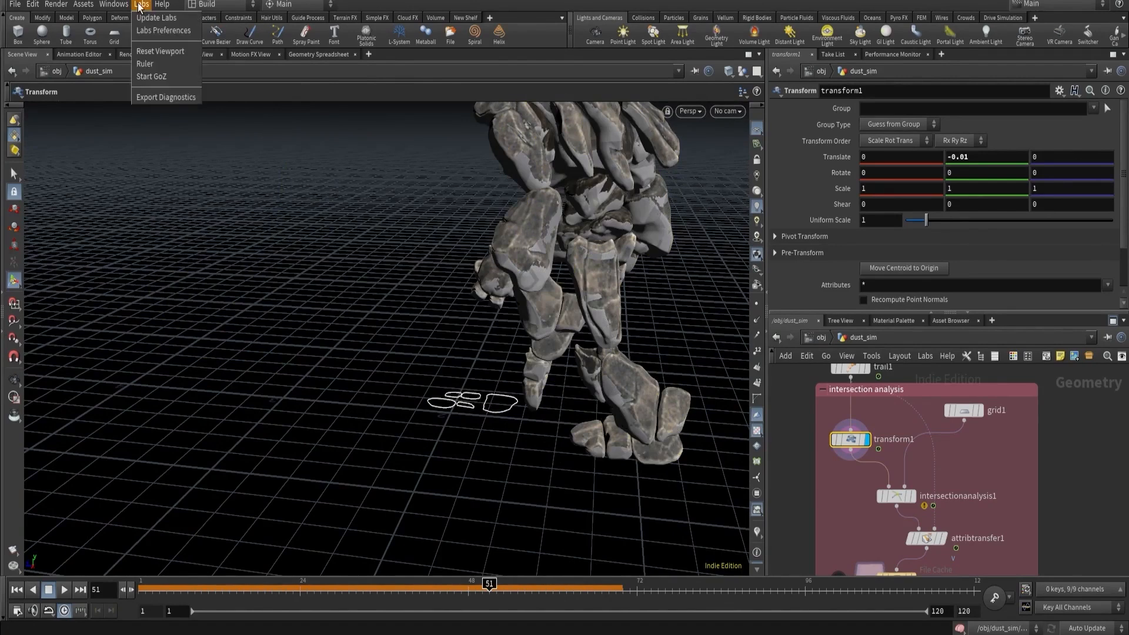
click(150, 51)
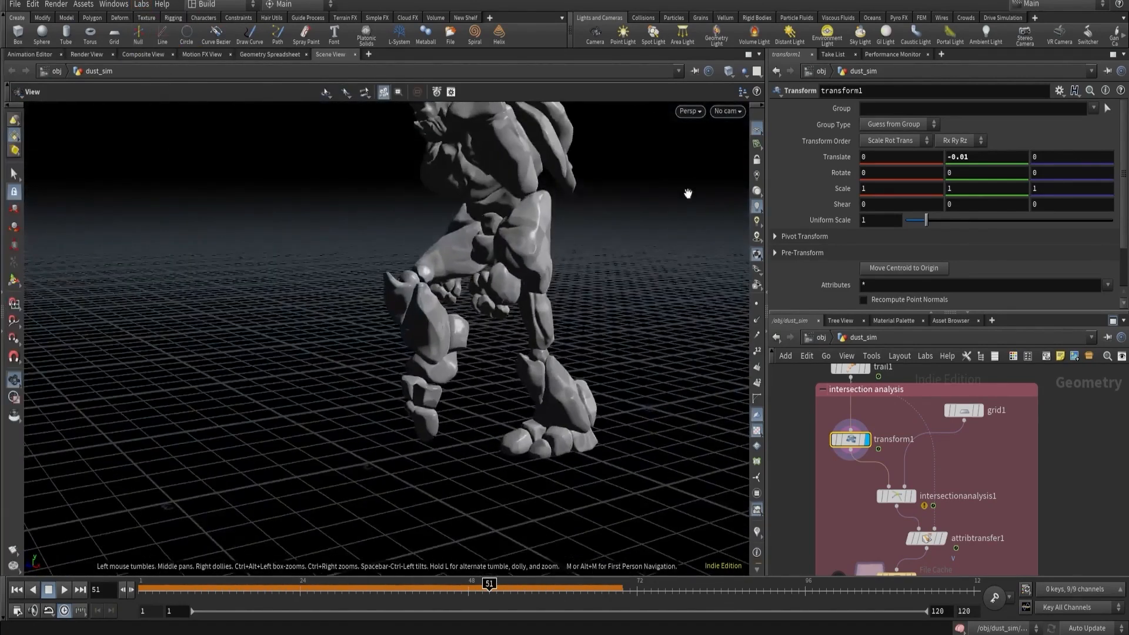
click(728, 111)
click(735, 171)
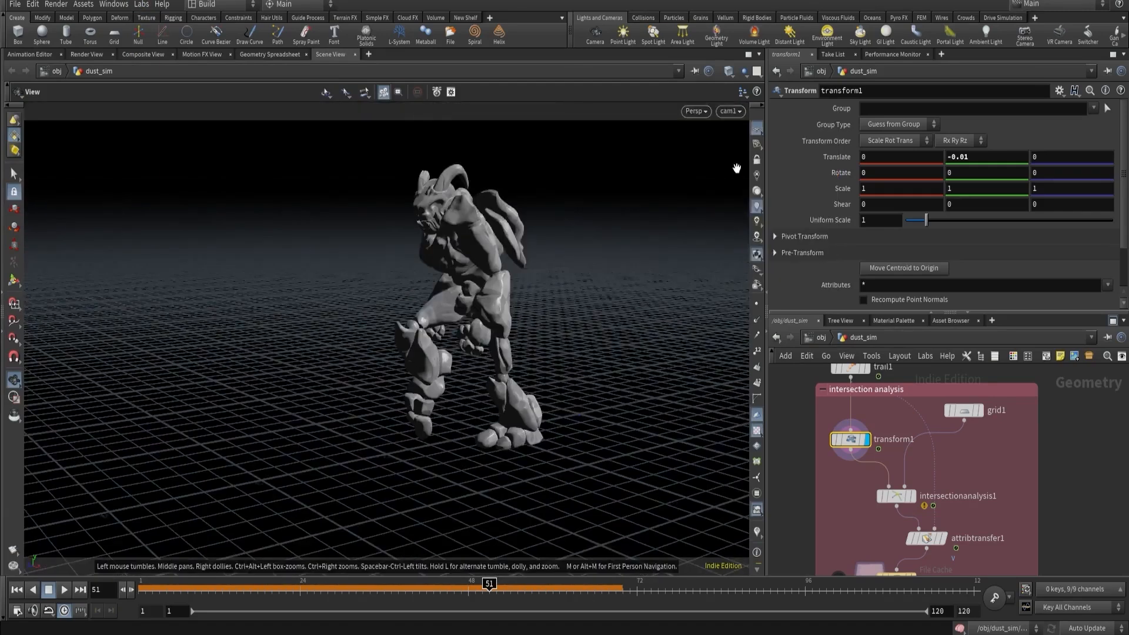
Turn on the Distance Threshold of attribtransfer1 and set it to 1.
middle_drag(872, 529, 839, 442)
scroll(838, 443, up, 2)
drag(912, 438, 895, 440)
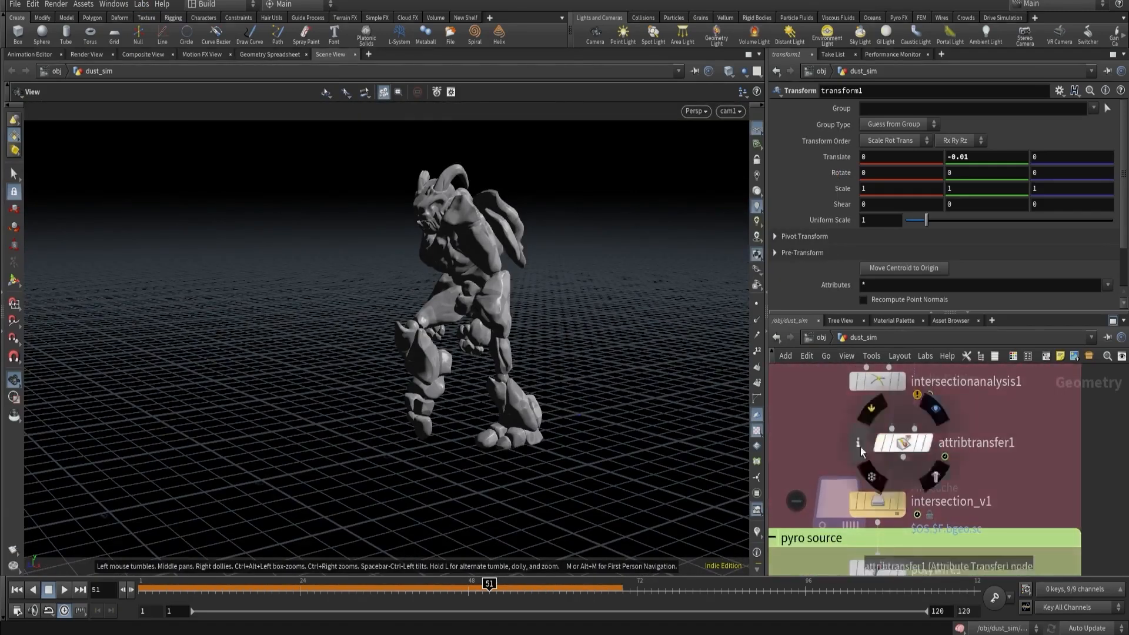
click(784, 239)
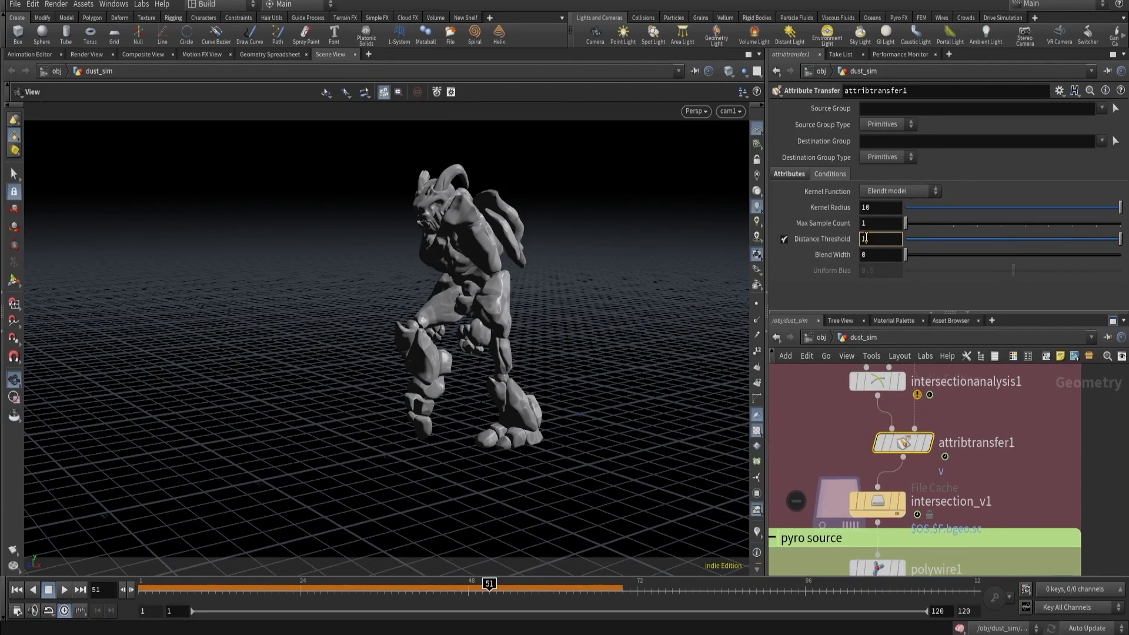
Display the intersection_v1 file cache and save its frame range to disk again.
scroll(828, 462, up, 2)
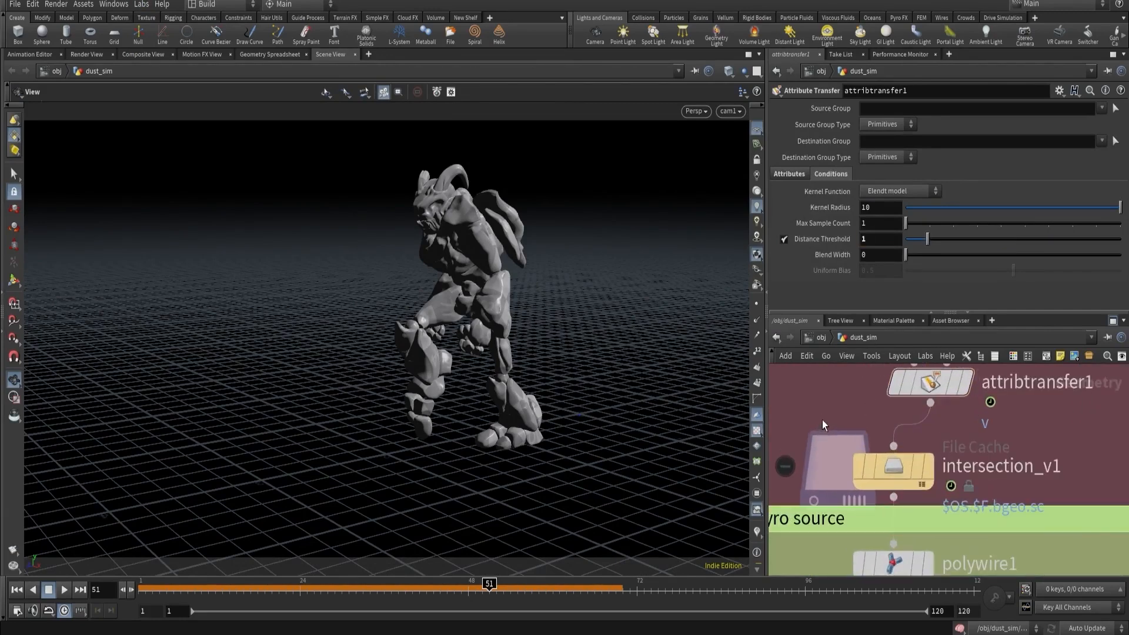
drag(812, 431, 967, 465)
click(919, 471)
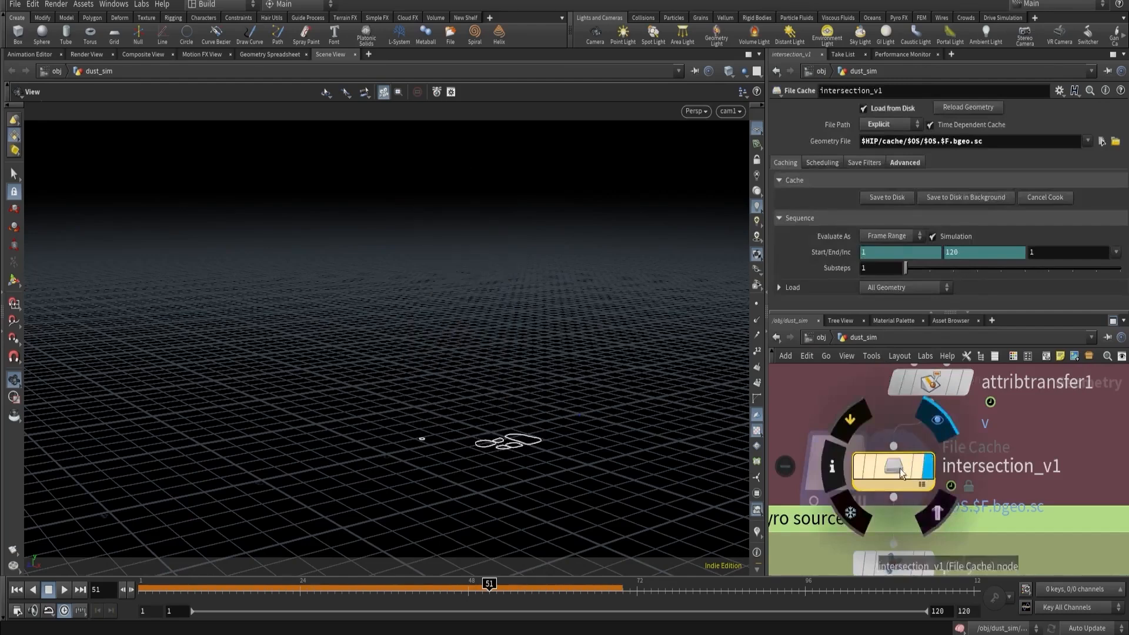
click(880, 198)
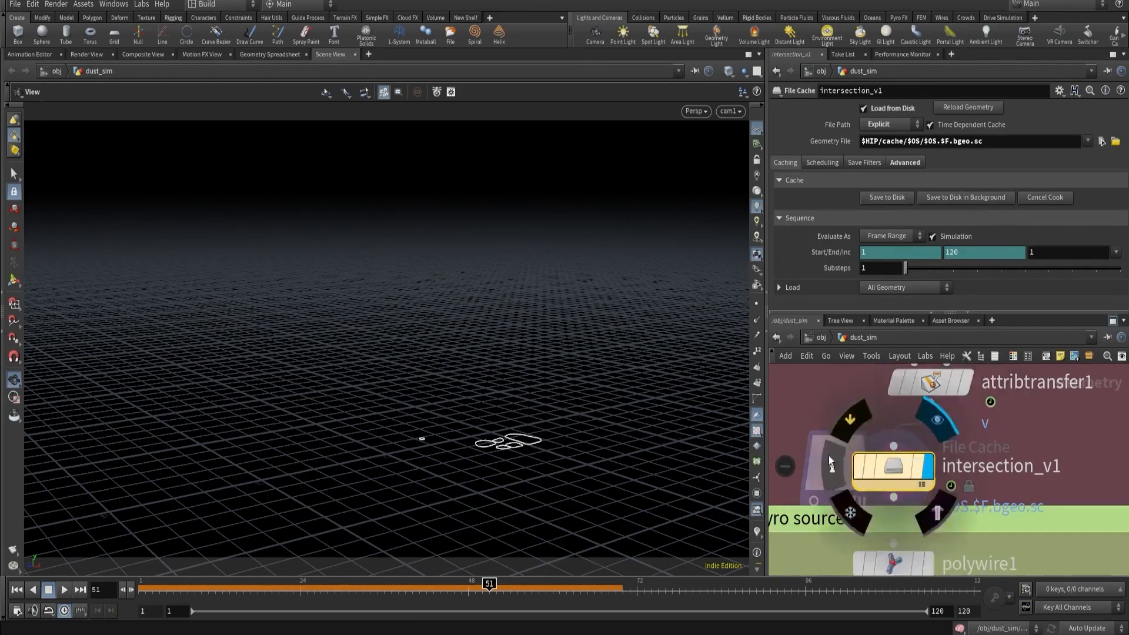
Display polywire1 and scrub the timeline to frame 40 to examine the velocity vectors on the wires.
scroll(825, 461, down, 5)
middle_drag(825, 461, 818, 410)
scroll(794, 460, up, 1)
scroll(862, 466, up, 3)
click(879, 436)
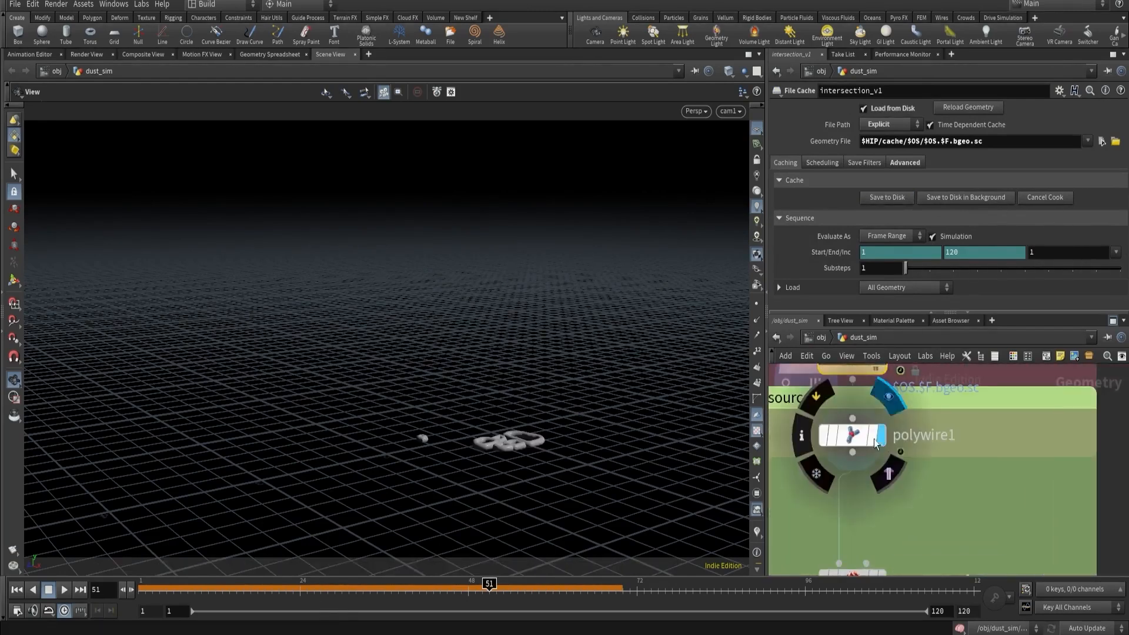
click(876, 444)
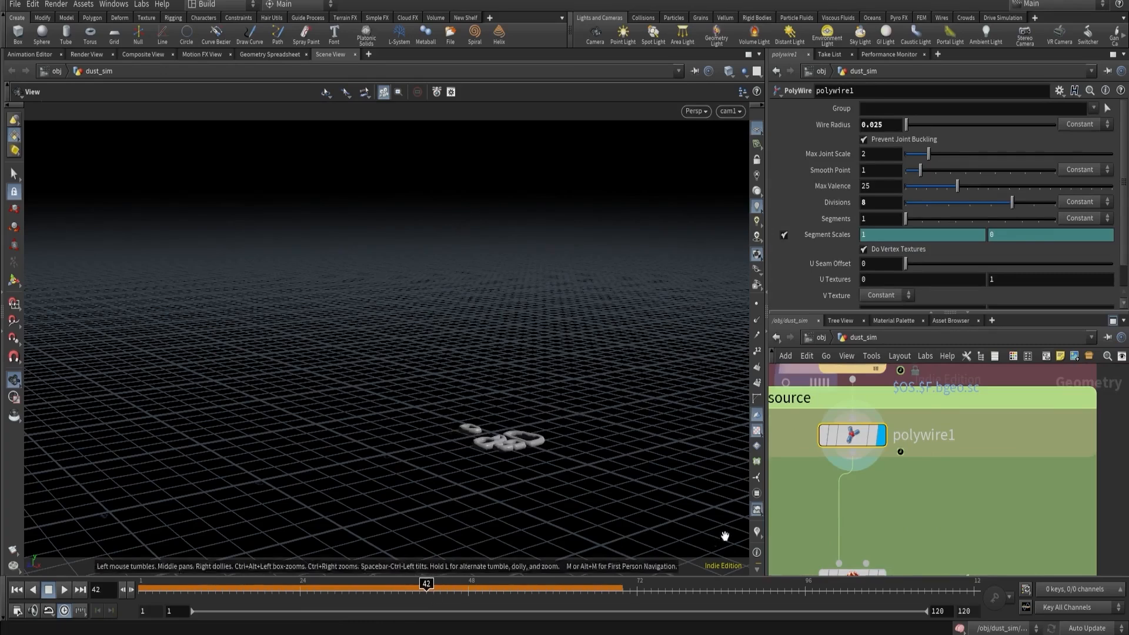
mouse_move(411, 588)
mouse_down()
mouse_move(277, 588)
mouse_move(412, 590)
mouse_up()
middle_drag(818, 519, 817, 414)
Display pyrosource1 at frame 35 and move the node up to make room above density_from_points.
mouse_move(858, 482)
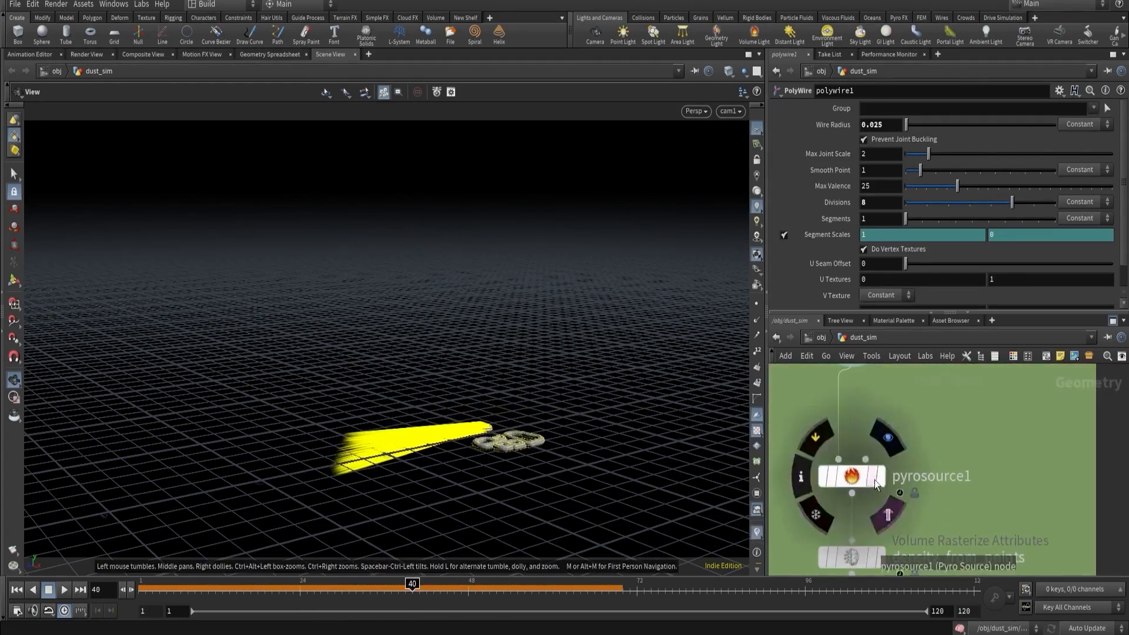
click(887, 437)
click(854, 481)
drag(411, 588, 376, 600)
drag(851, 477, 851, 423)
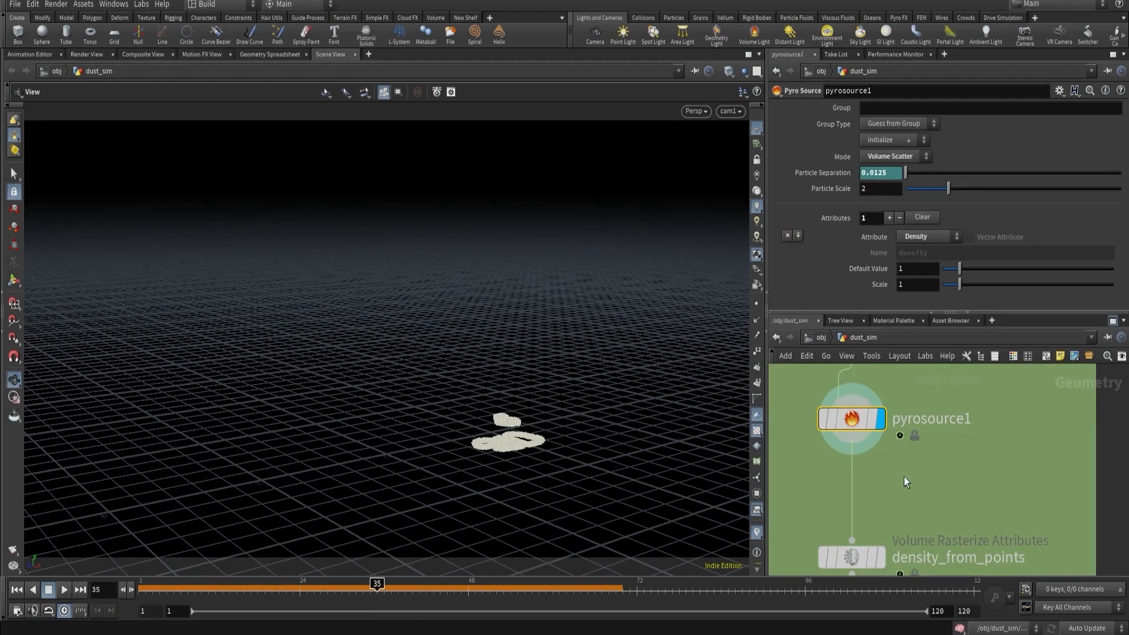
Try adding a second attribute of type Velocity to pyrosource1 and scrub to frame 38 to check its vectors.
click(904, 478)
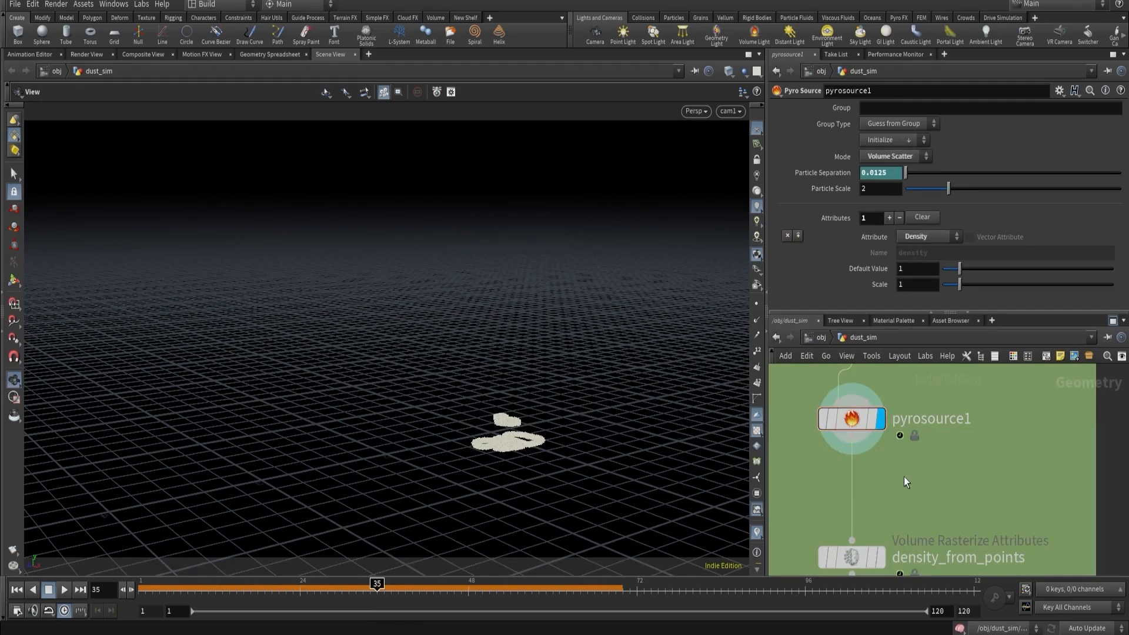
click(889, 217)
scroll(923, 259, down, 2)
click(926, 252)
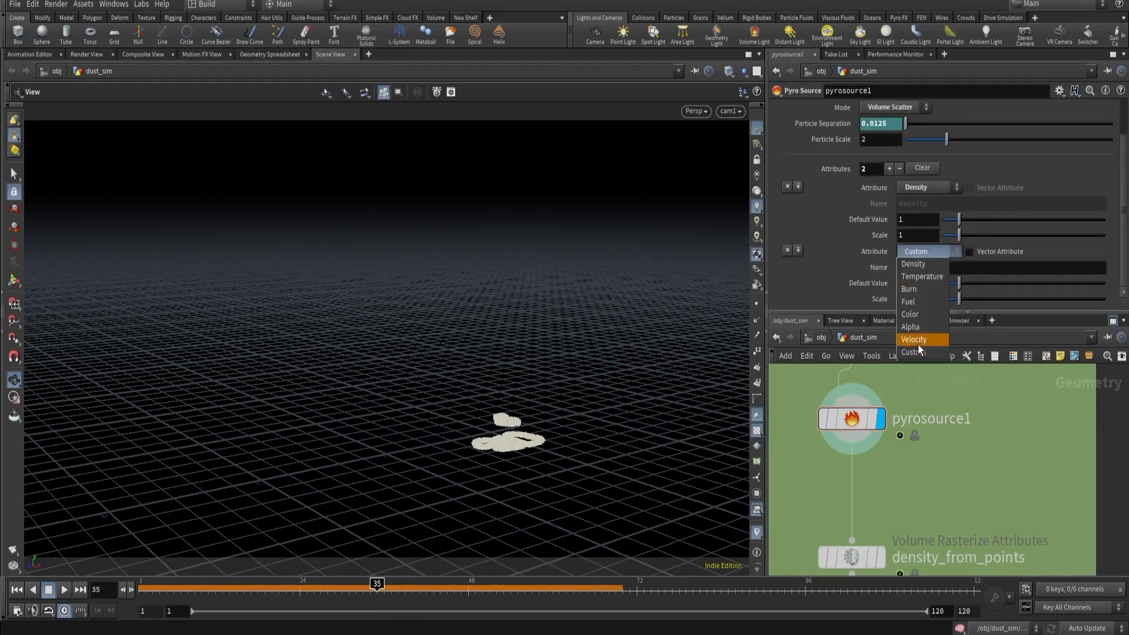
click(915, 339)
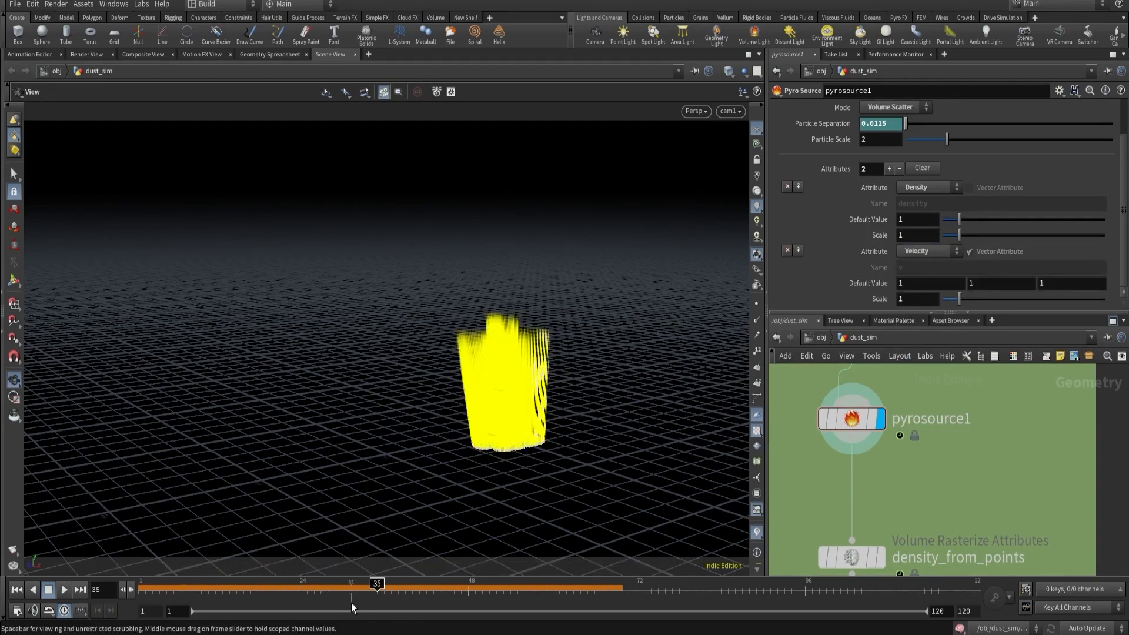
drag(376, 588, 399, 592)
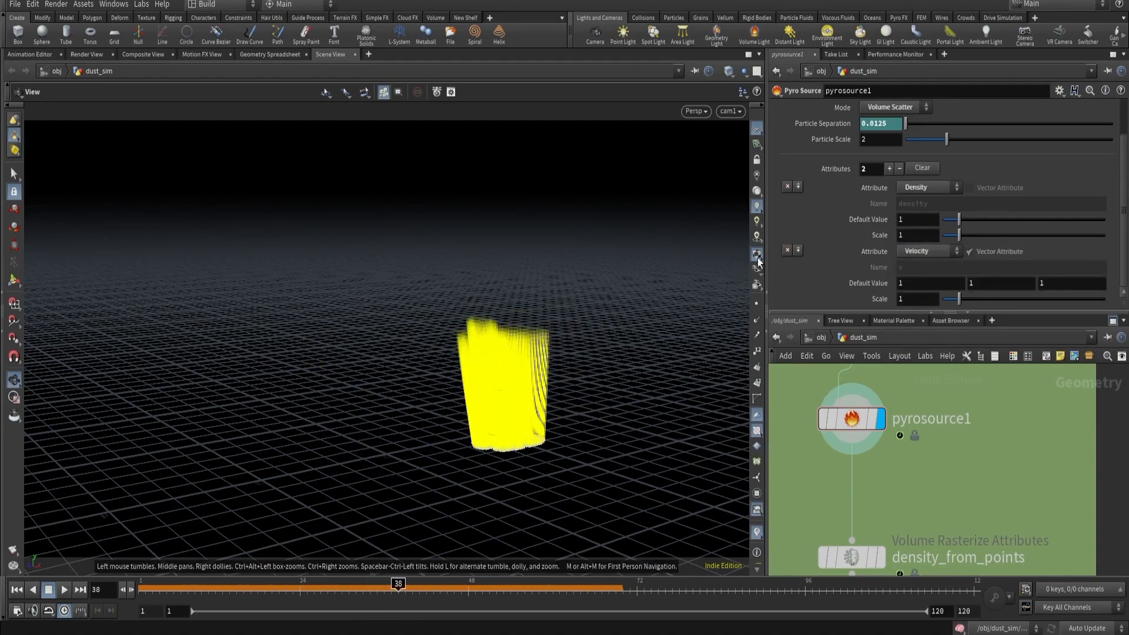
scroll(788, 256, up, 2)
Insert an Attribute Transfer node between pyrosource1 and density_from_points, and wire polywire1 into its second input.
key(Tab)
text(tr)
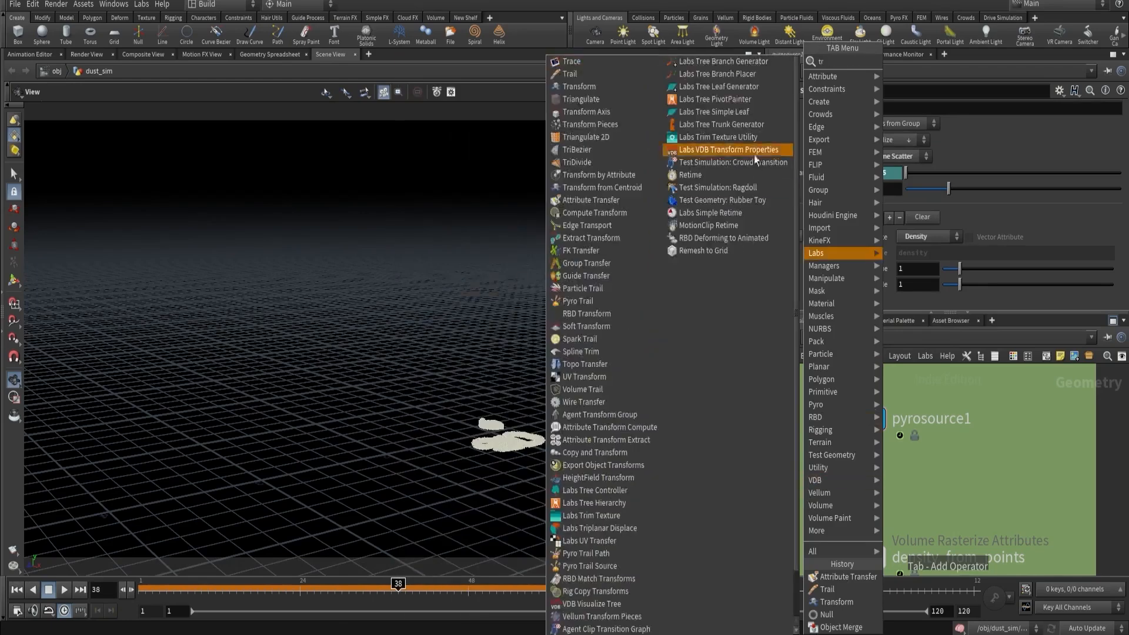
click(578, 201)
click(852, 485)
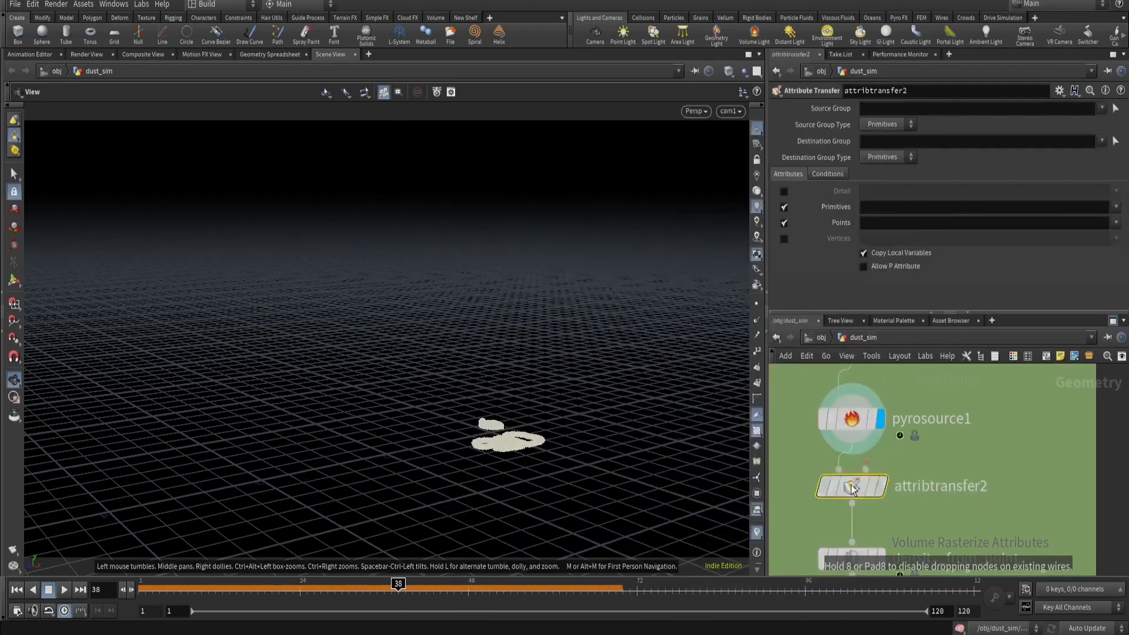
click(864, 469)
middle_drag(852, 388, 839, 448)
click(839, 418)
middle_drag(796, 495, 787, 450)
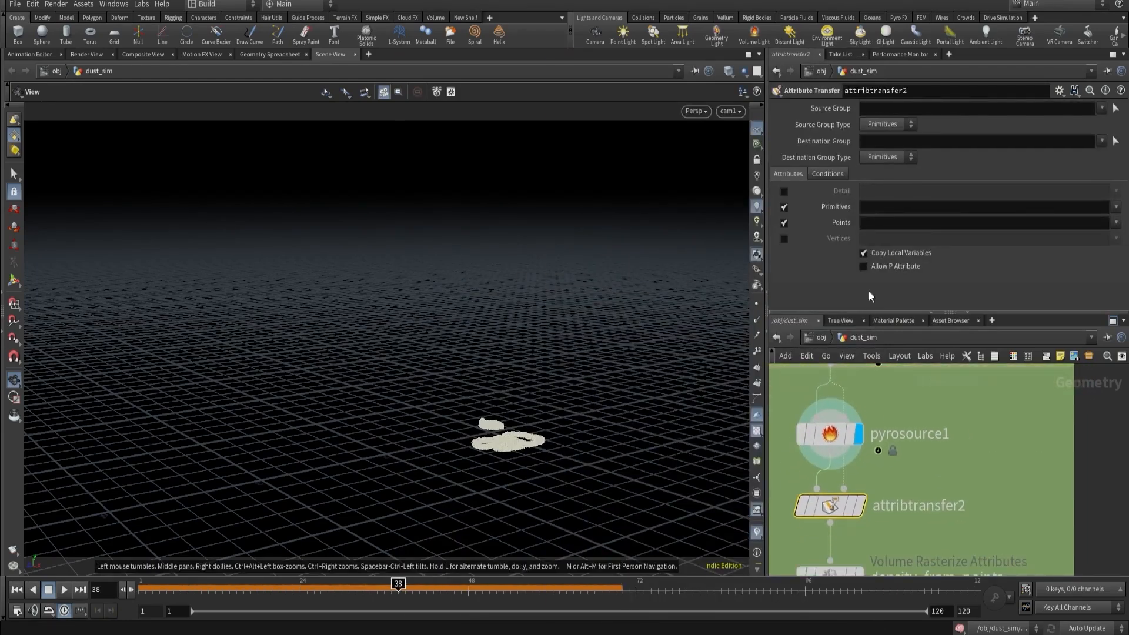
Set attribtransfer2 to transfer only the point attribute v, with Primitives turned off.
click(869, 224)
text(v)
key(Return)
click(784, 207)
Set the Distance Threshold of attribtransfer2 to 1, and display the node while scrubbing to frame 44.
click(826, 174)
click(868, 238)
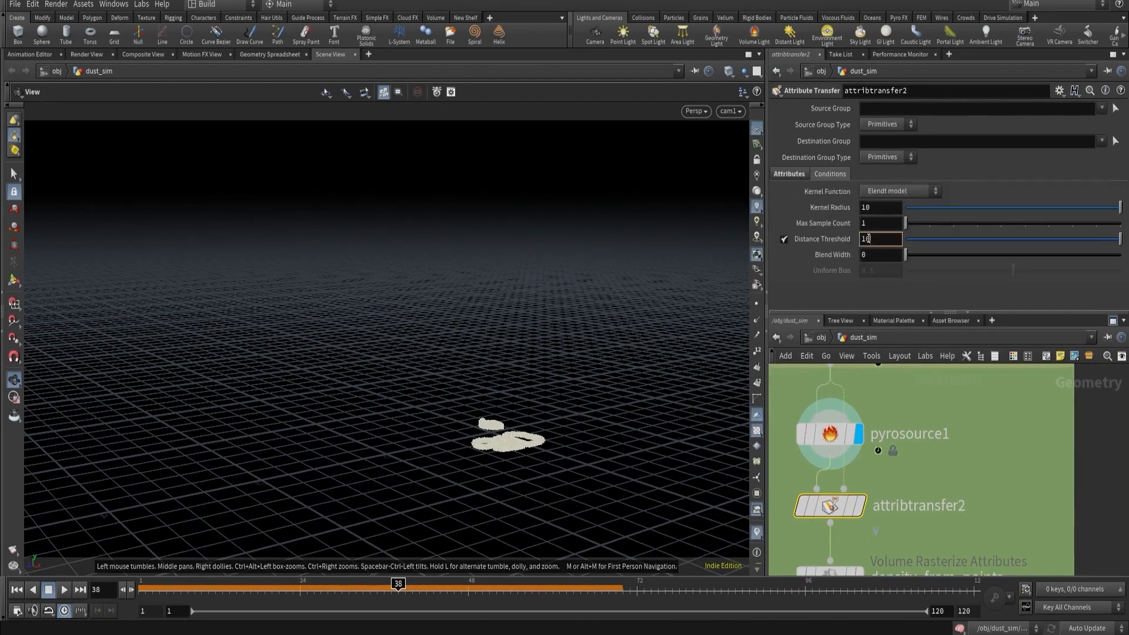
click(860, 508)
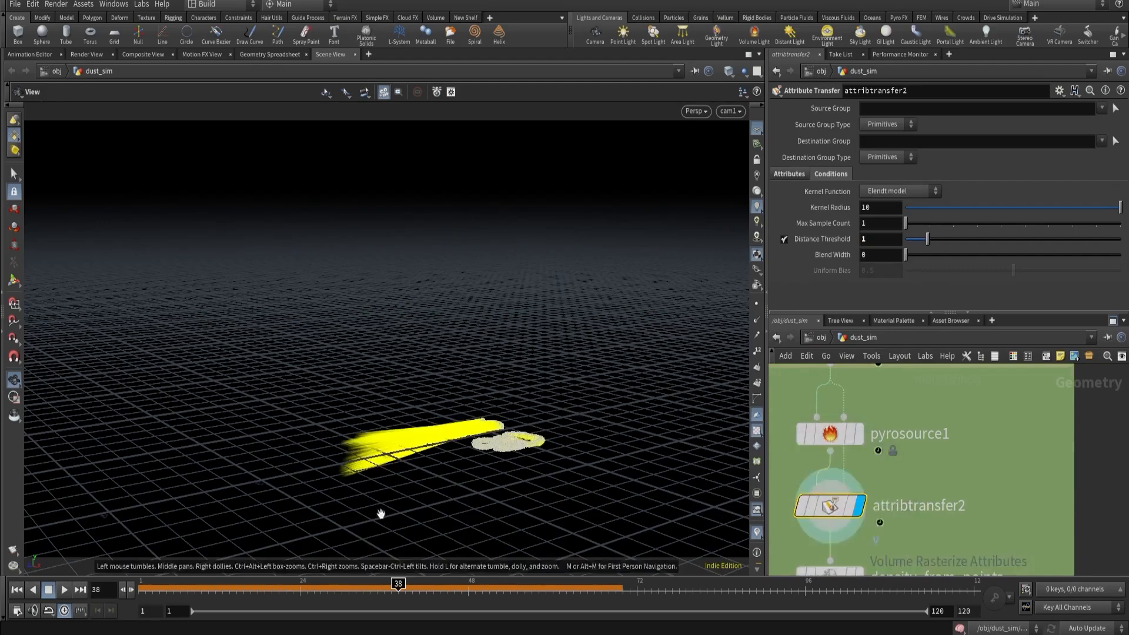
drag(385, 588, 440, 600)
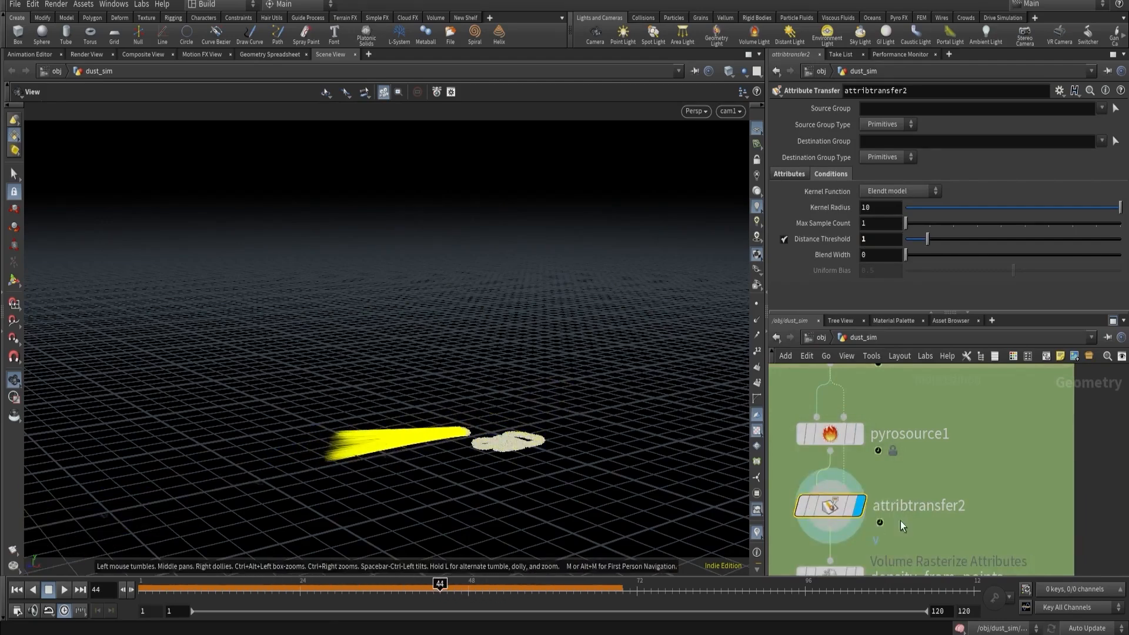
Display and select density_from_points, and examine its density volume from above.
middle_drag(901, 521, 930, 409)
scroll(790, 544, down, 1)
scroll(844, 483, up, 1)
click(873, 482)
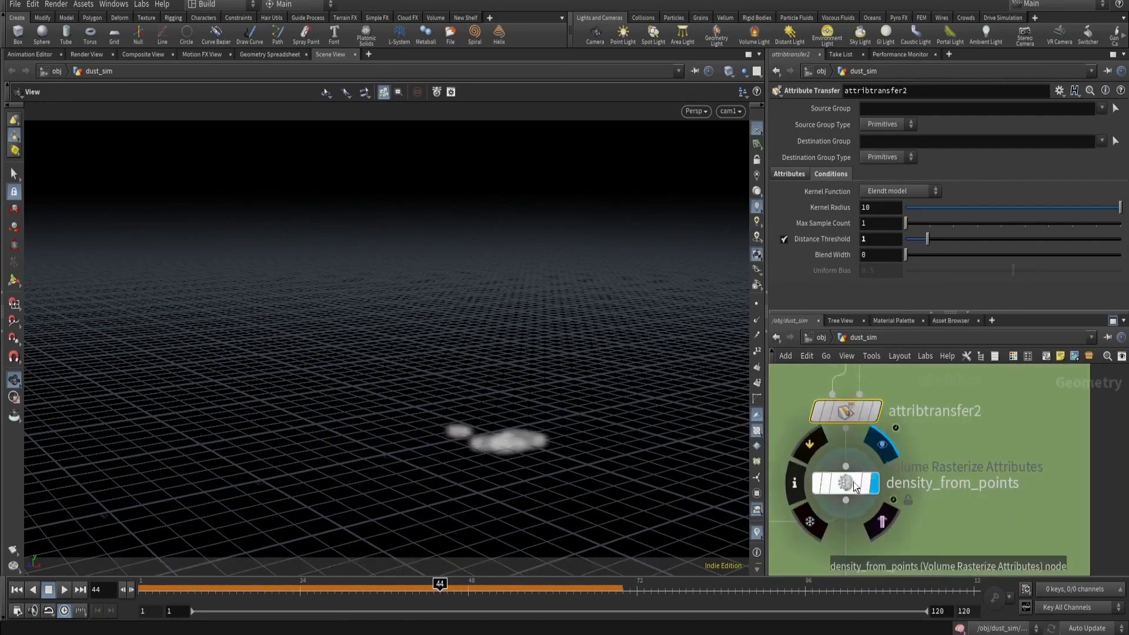
click(852, 482)
drag(514, 393, 486, 318)
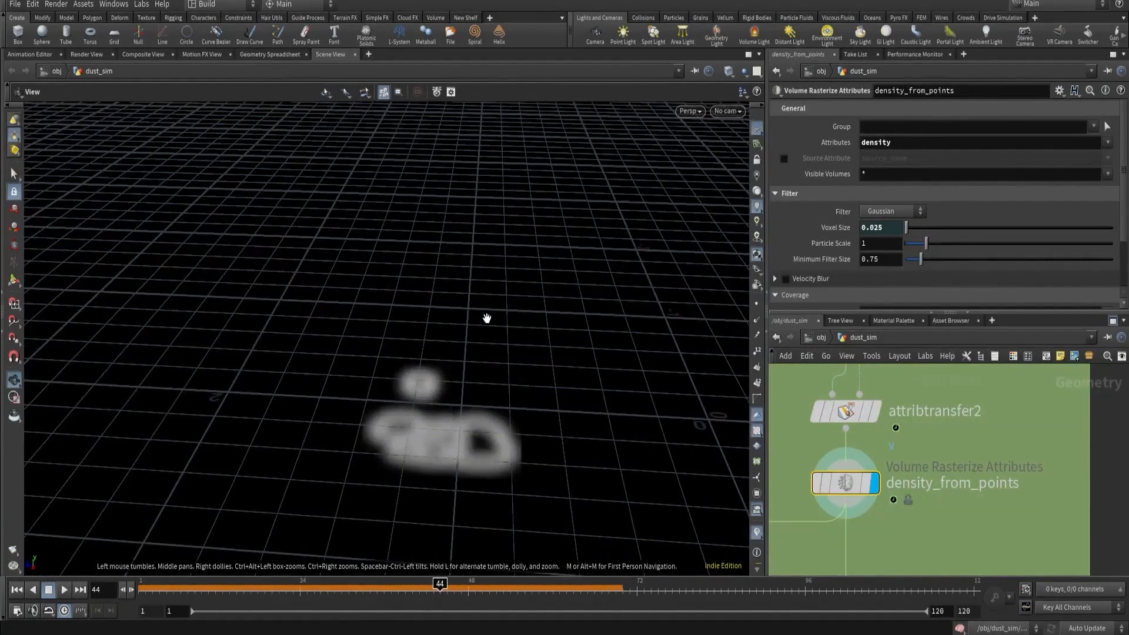
Try rasterizing density v as the Attributes of density_from_points, then scrub the timeline and inspect the node info.
click(917, 145)
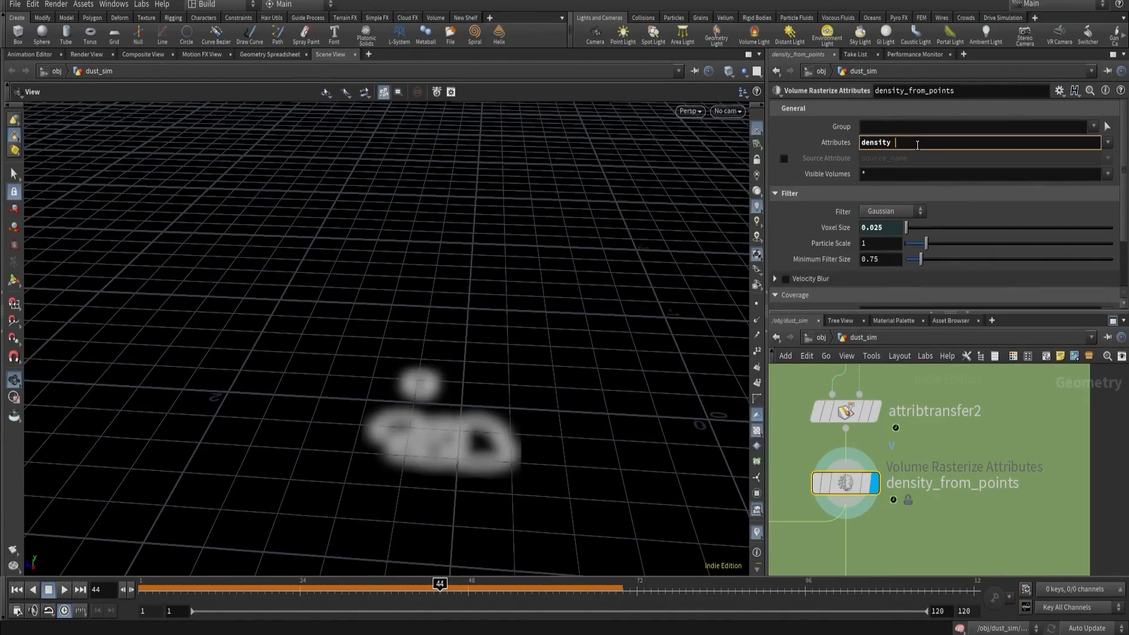
text(v)
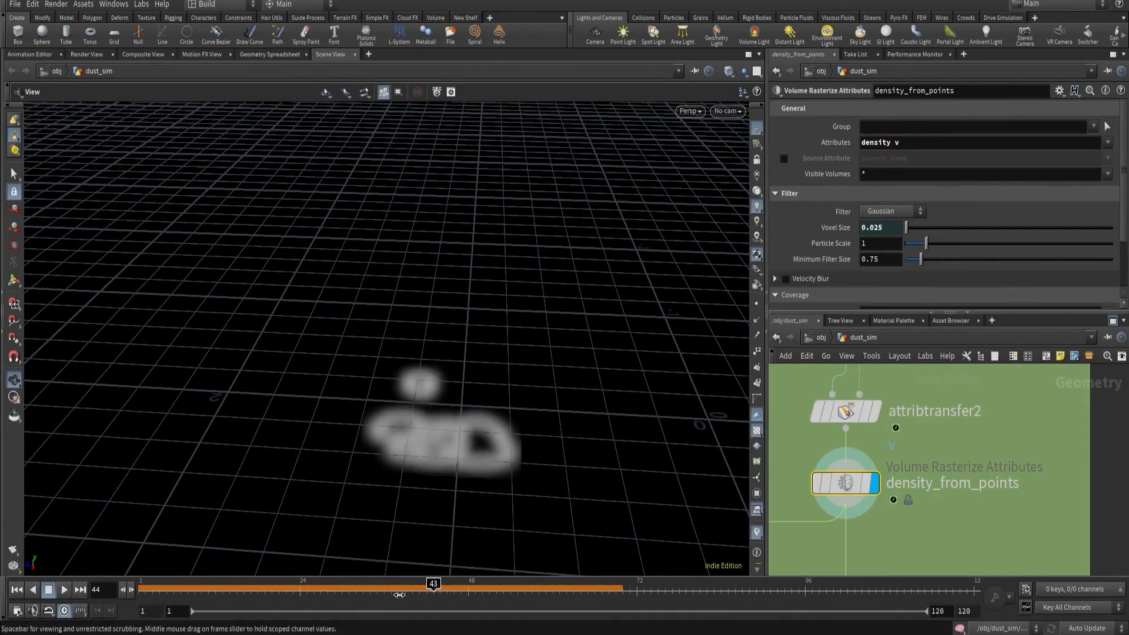
drag(438, 584, 200, 585)
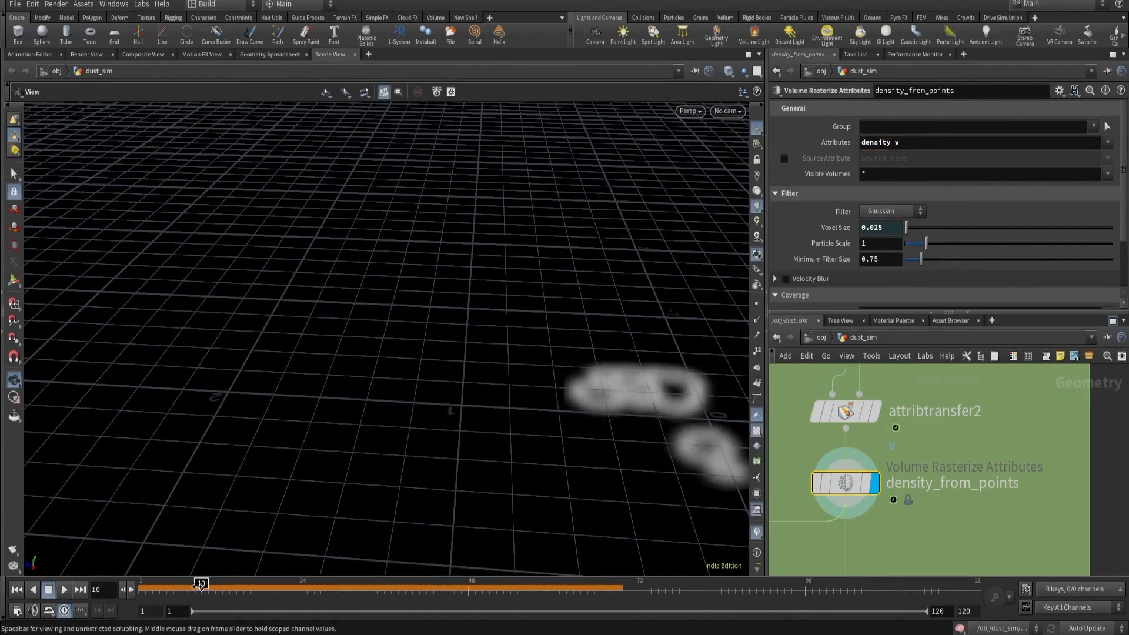
middle_click(845, 482)
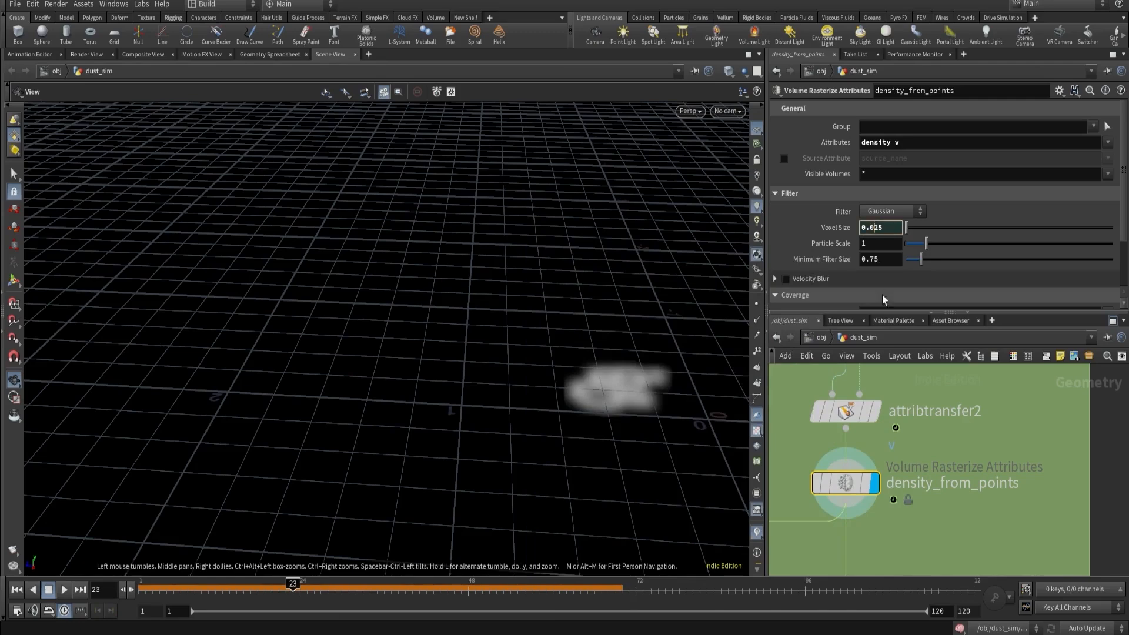
Set the Voxel Size of density_from_points to 0.0025 and its Attributes to density only, inspecting the node info after each change.
text(0)
key(Return)
middle_click(824, 481)
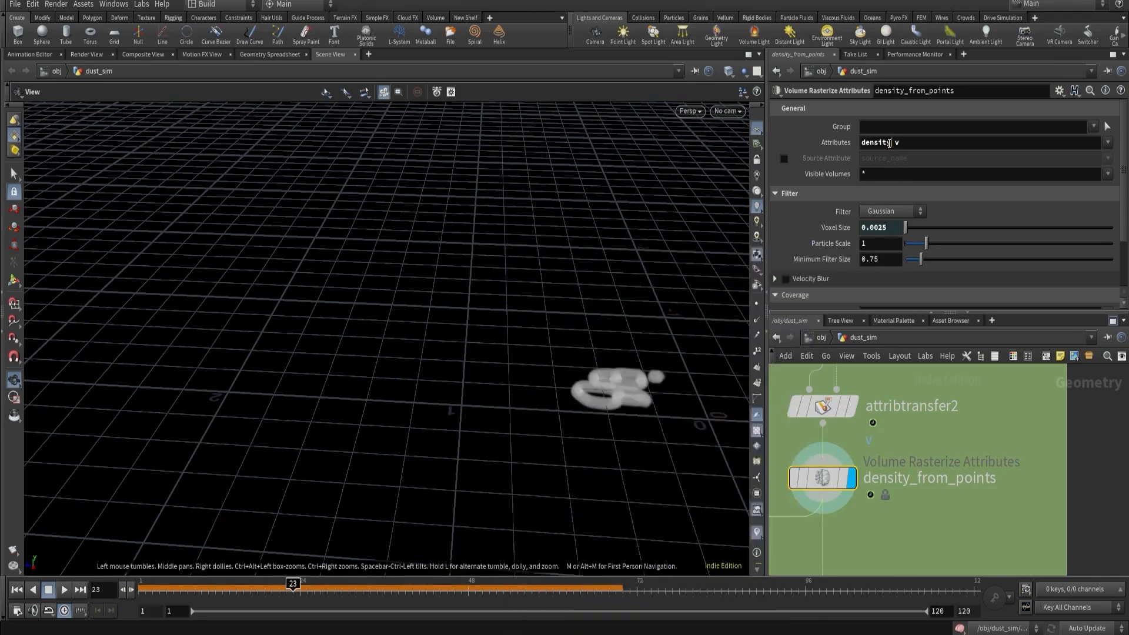
drag(889, 143, 944, 147)
key(Return)
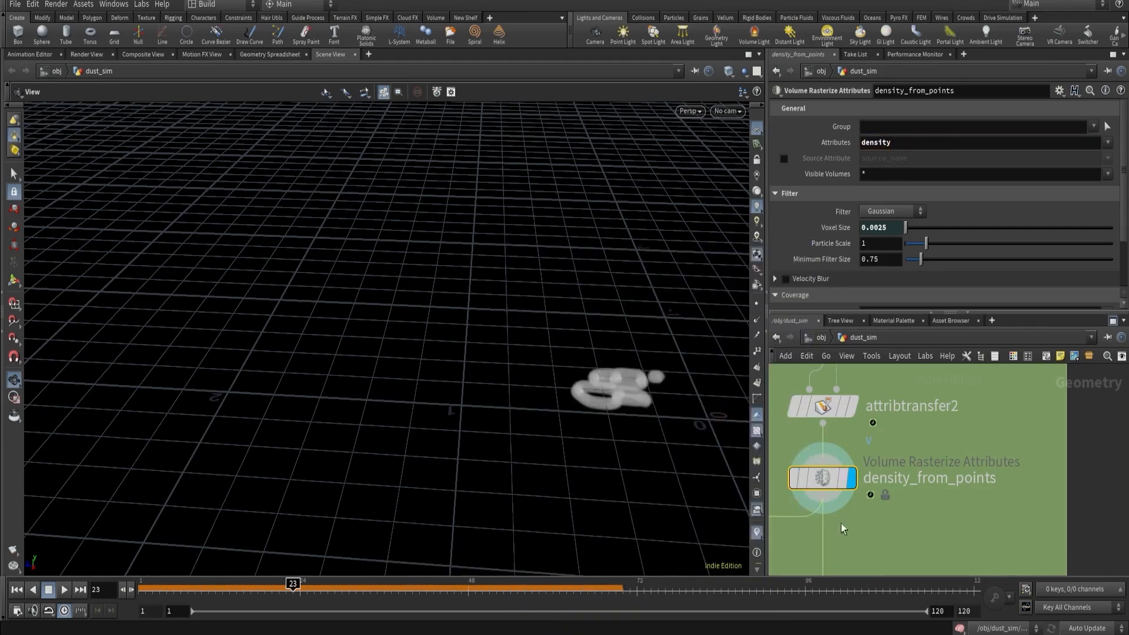
middle_drag(823, 478, 679, 515)
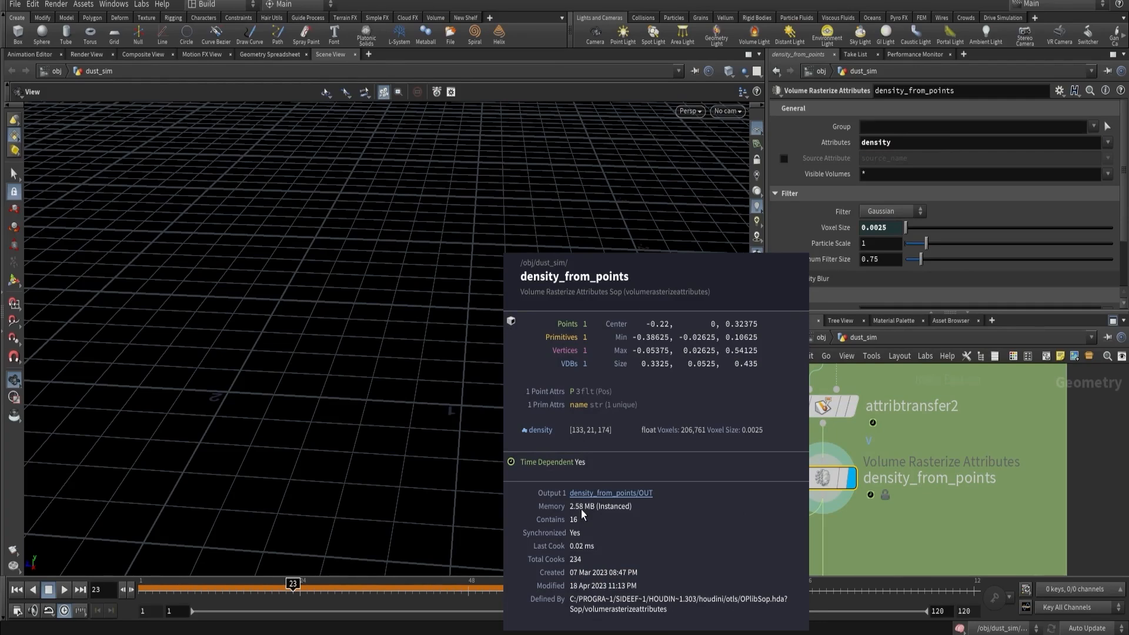
Duplicate density_from_points from the attribtransfer2 output, rename the copy v_from_points, and set its Voxel Size to 0.05.
scroll(877, 475, down, 4)
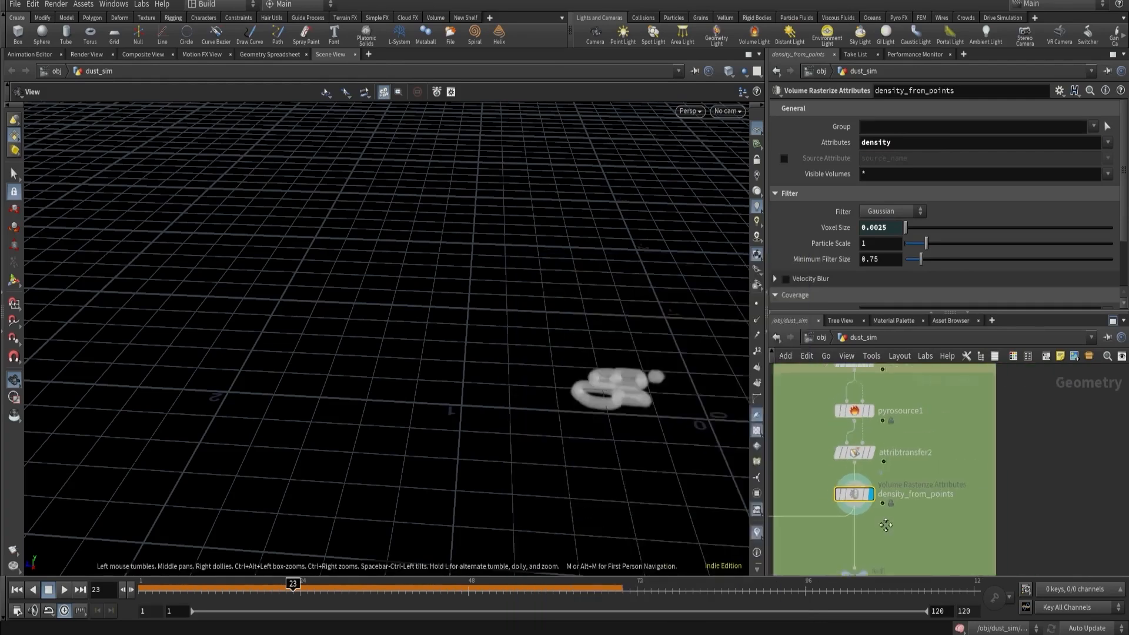
drag(876, 470, 943, 501)
scroll(976, 490, up, 3)
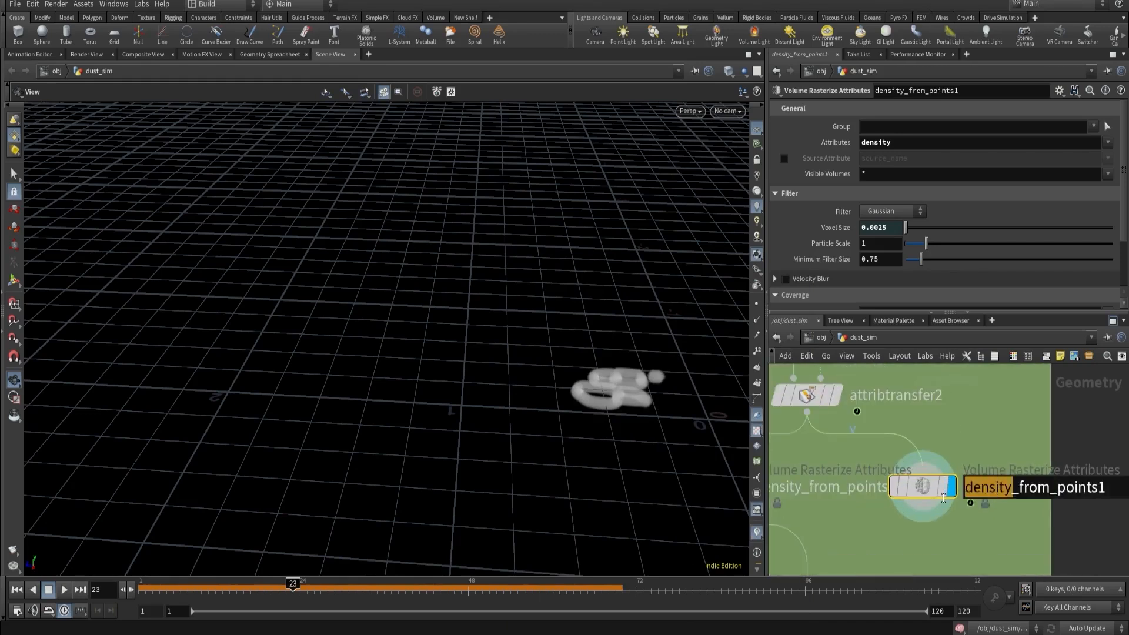
text(v)
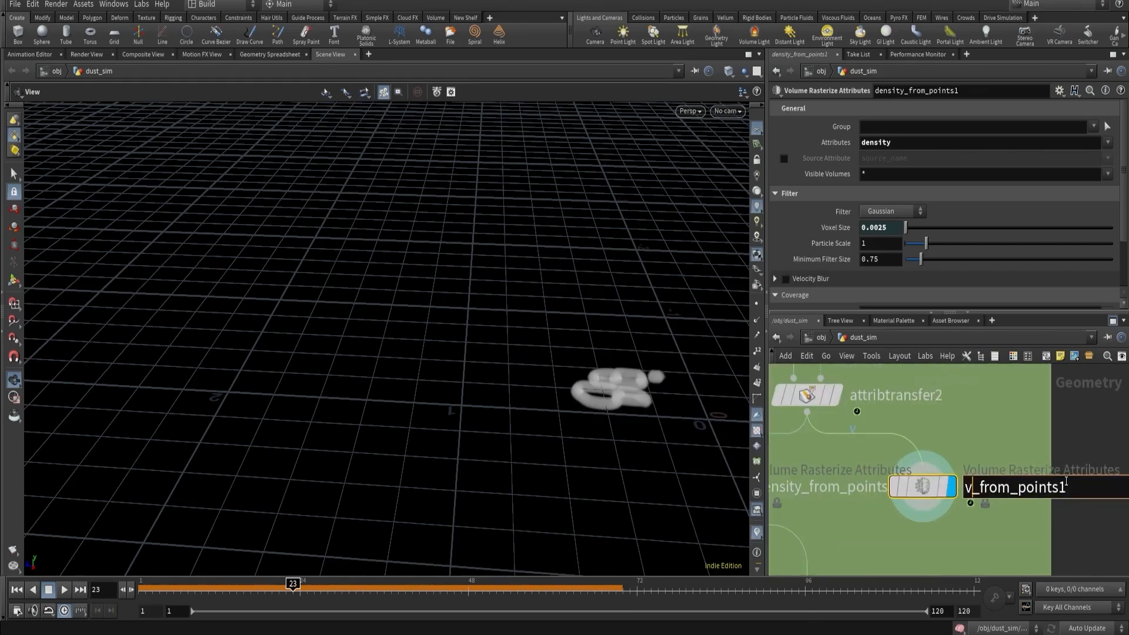
key(Return)
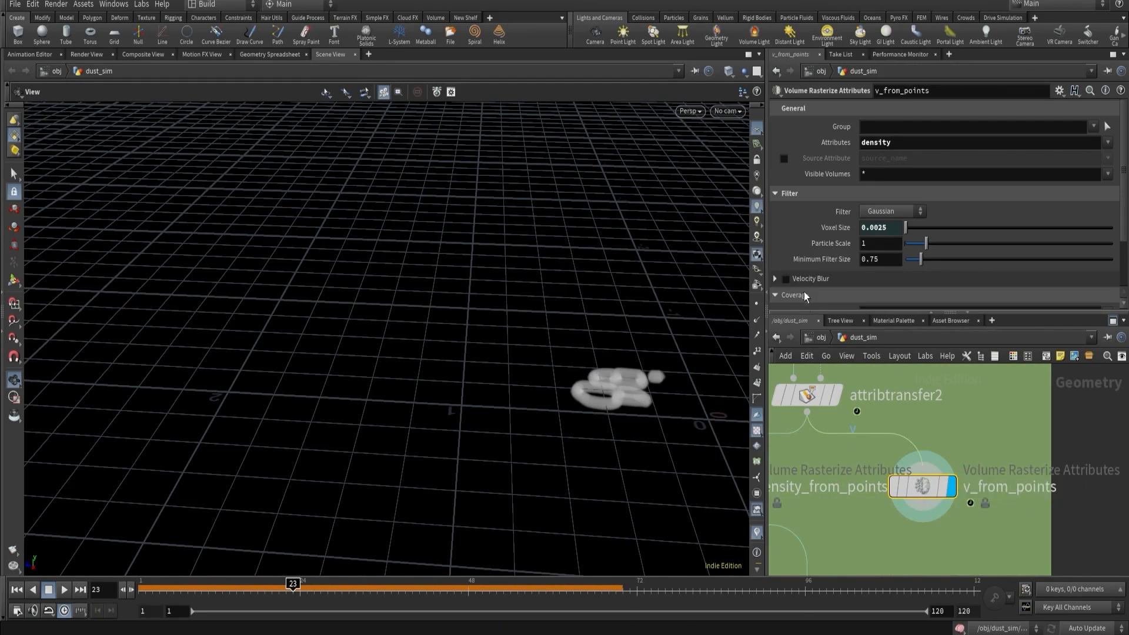
click(873, 228)
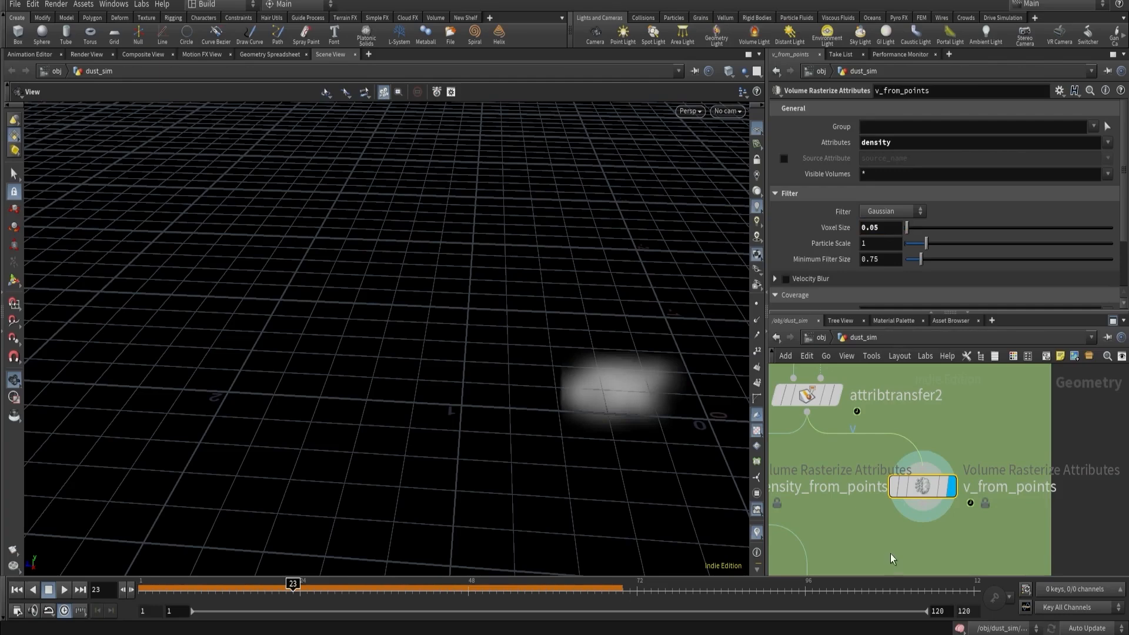
middle_click(916, 492)
Display voxel_vis, set the Uniform Scale of box2 to 0.05, and look through cam1 to judge the voxel size.
key(h)
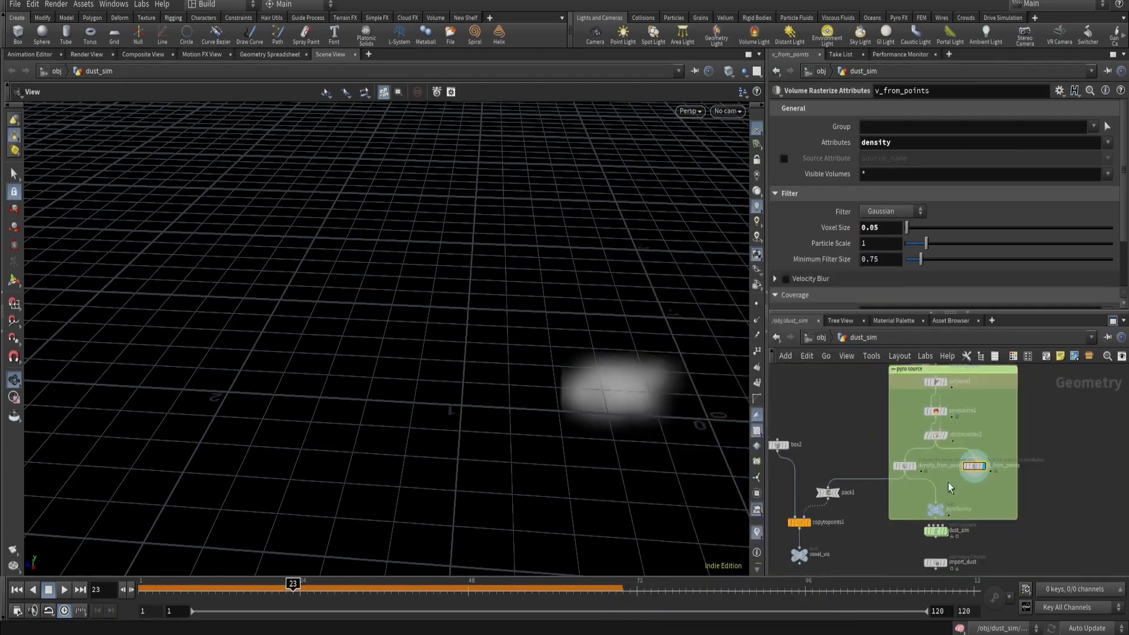
scroll(905, 494, up, 3)
click(811, 548)
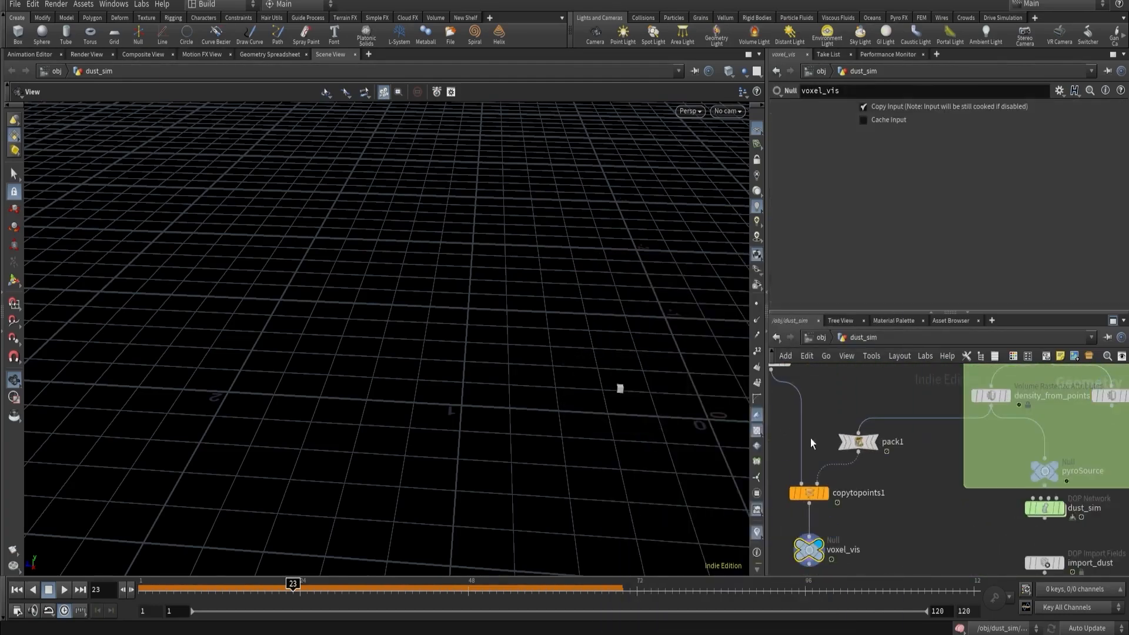
middle_drag(811, 443, 857, 470)
click(817, 386)
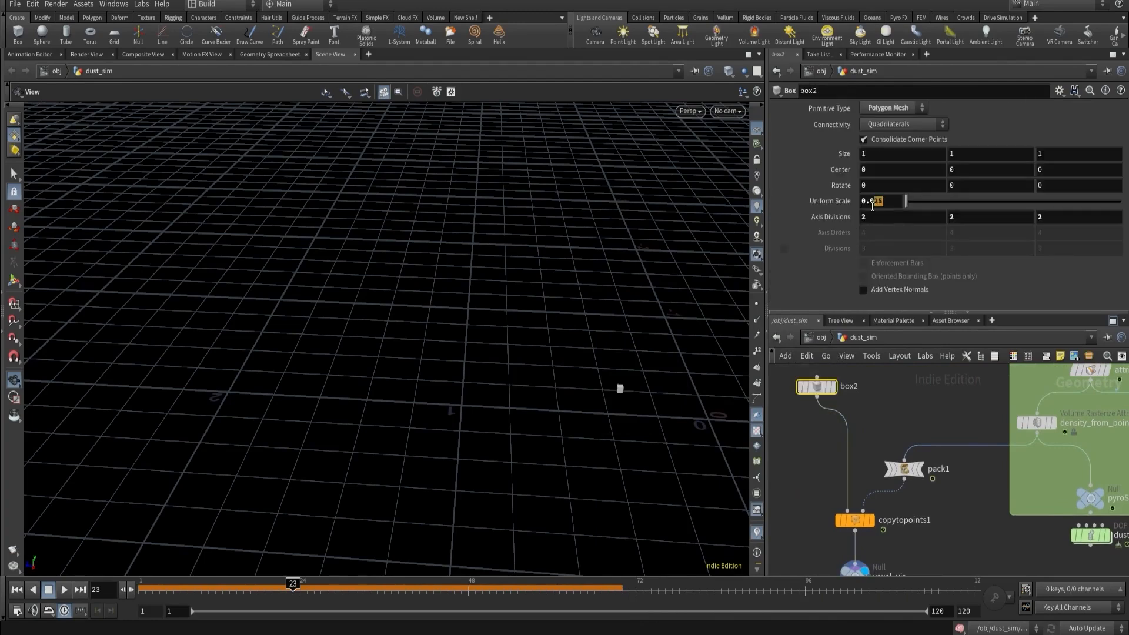
text(5)
key(Return)
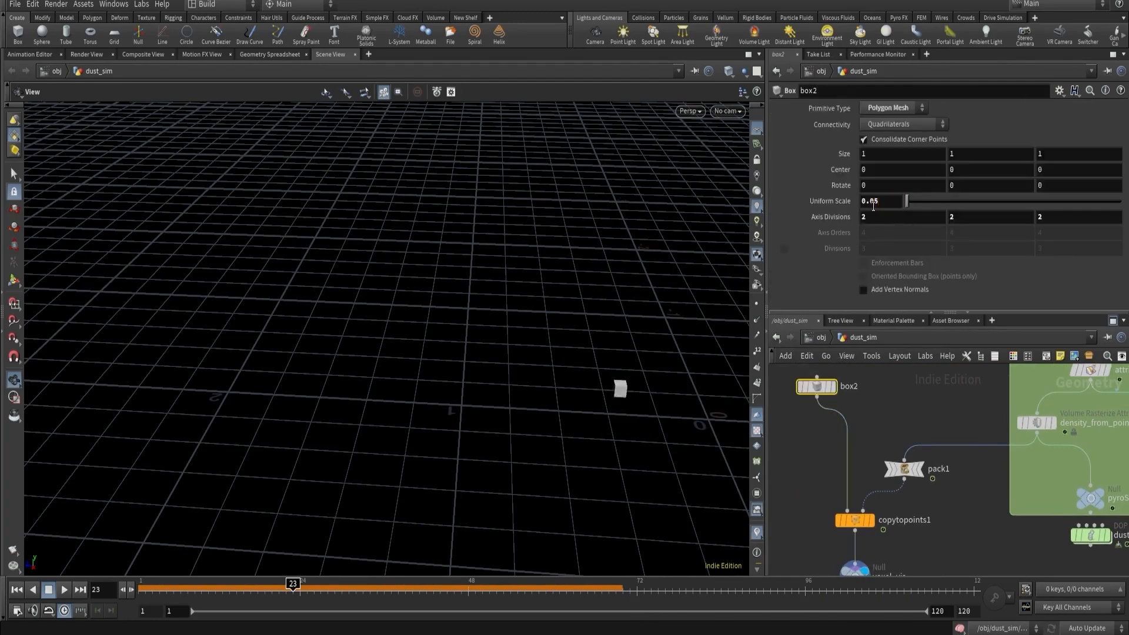
click(727, 111)
click(734, 170)
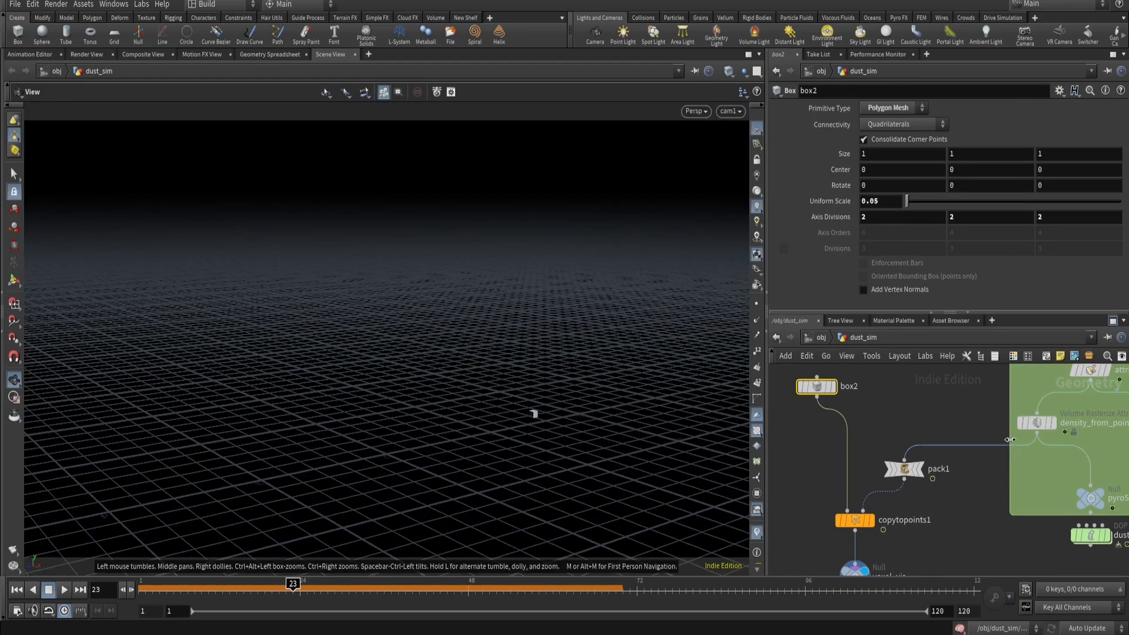
Merge density_from_points and v_from_points into pyroSource, display the Merge node, and scrub the timeline before returning to frame 1.
scroll(1010, 439, down, 2)
middle_drag(982, 420, 895, 428)
scroll(1022, 435, up, 4)
click(1033, 437)
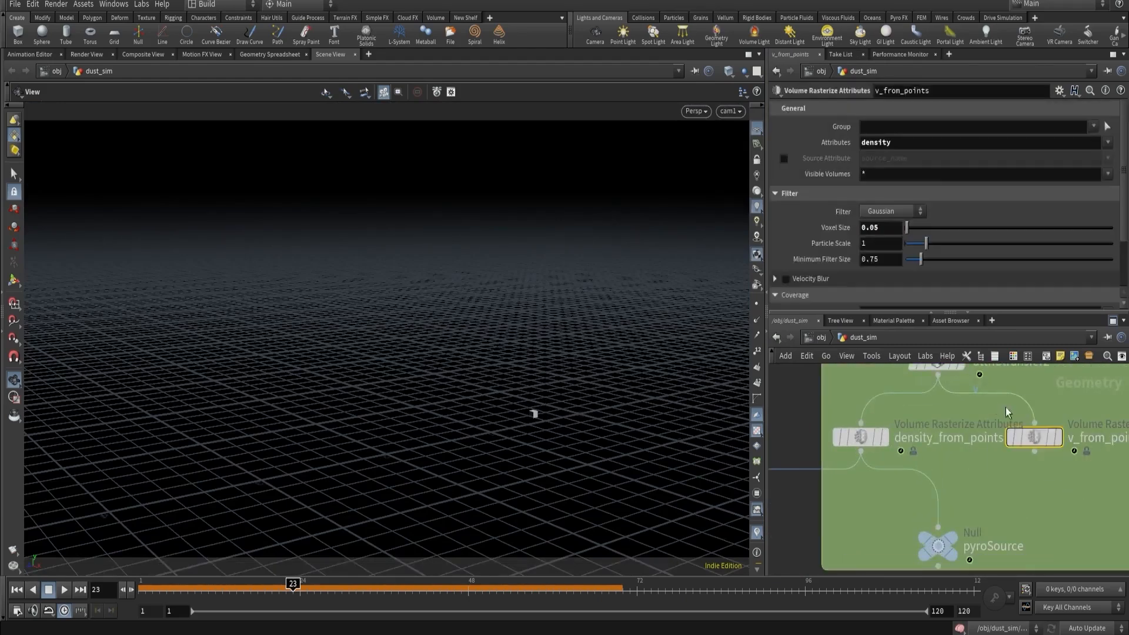
key(Tab)
text(mer)
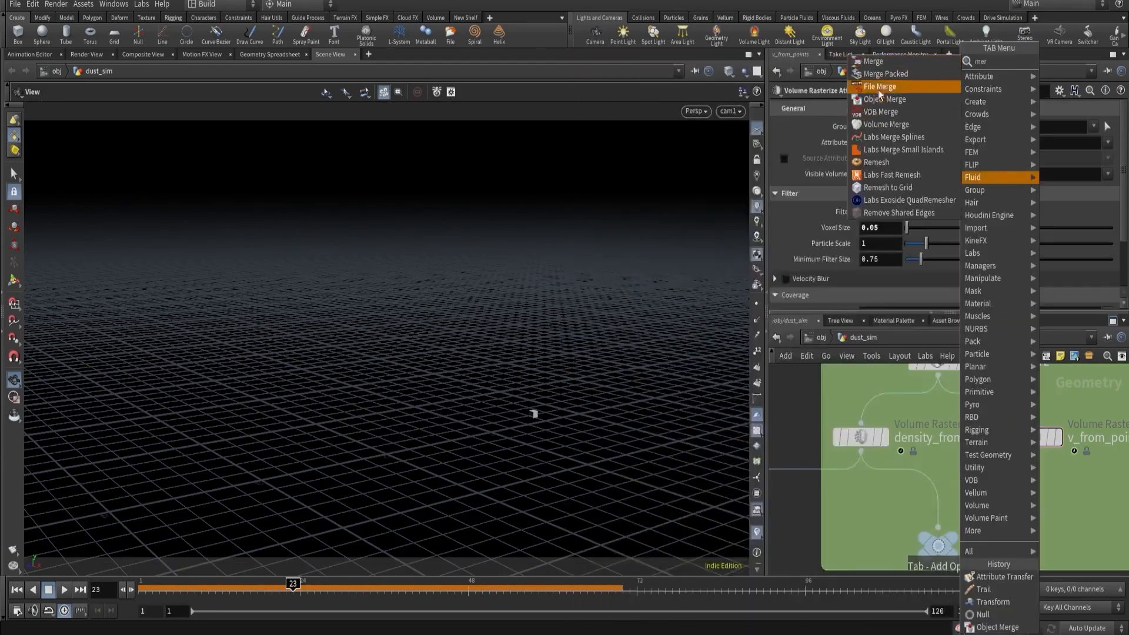
click(887, 67)
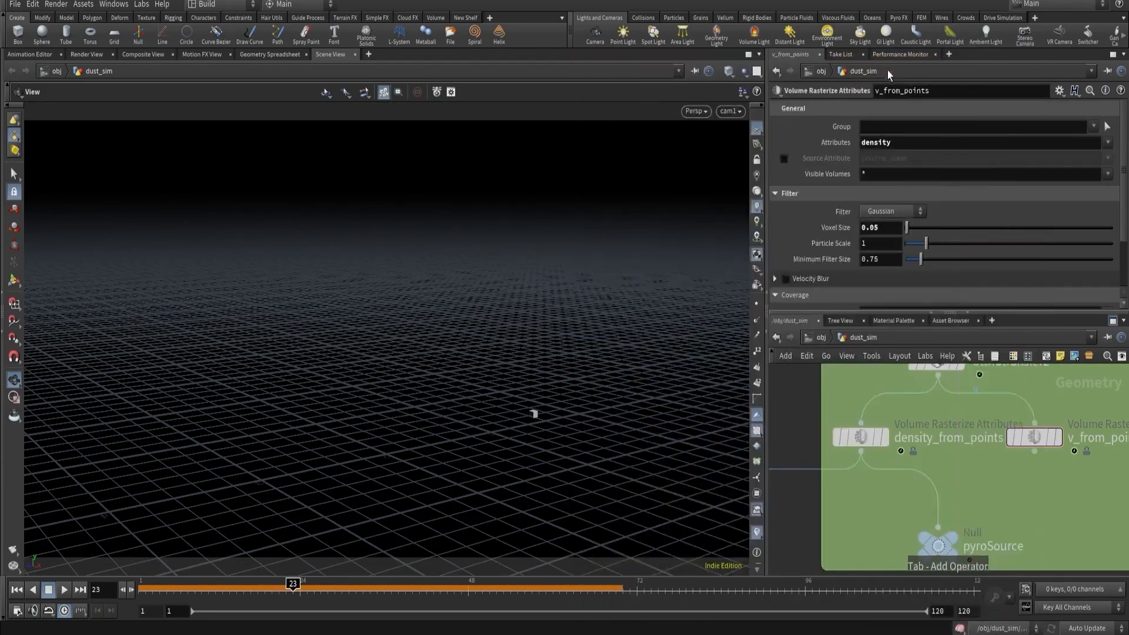
click(938, 498)
drag(1035, 452, 941, 484)
click(960, 498)
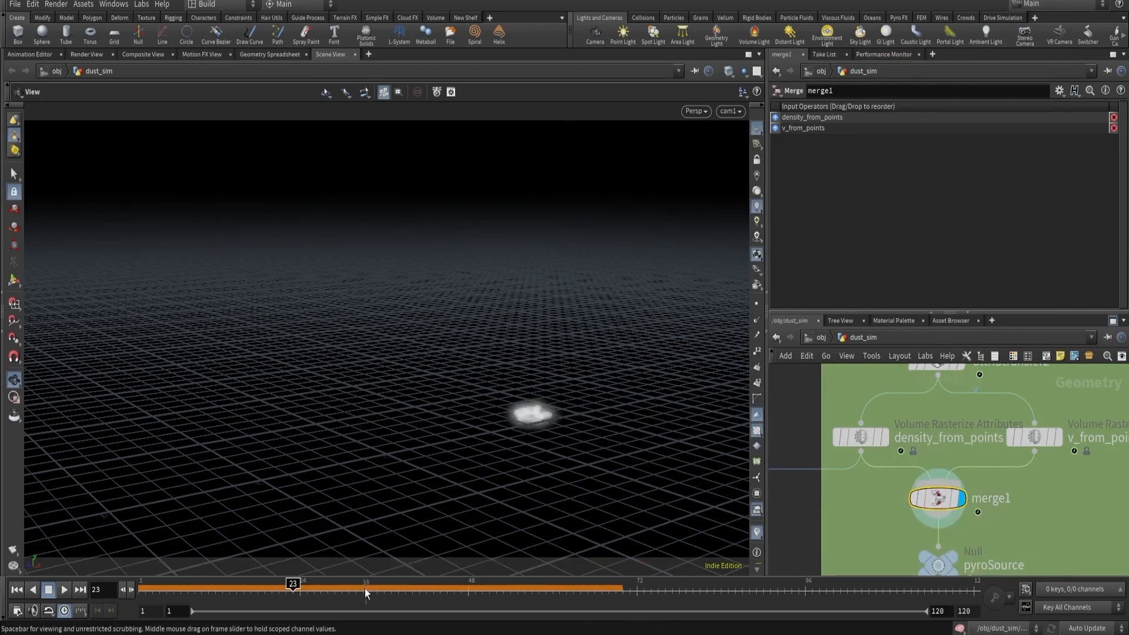
click(314, 590)
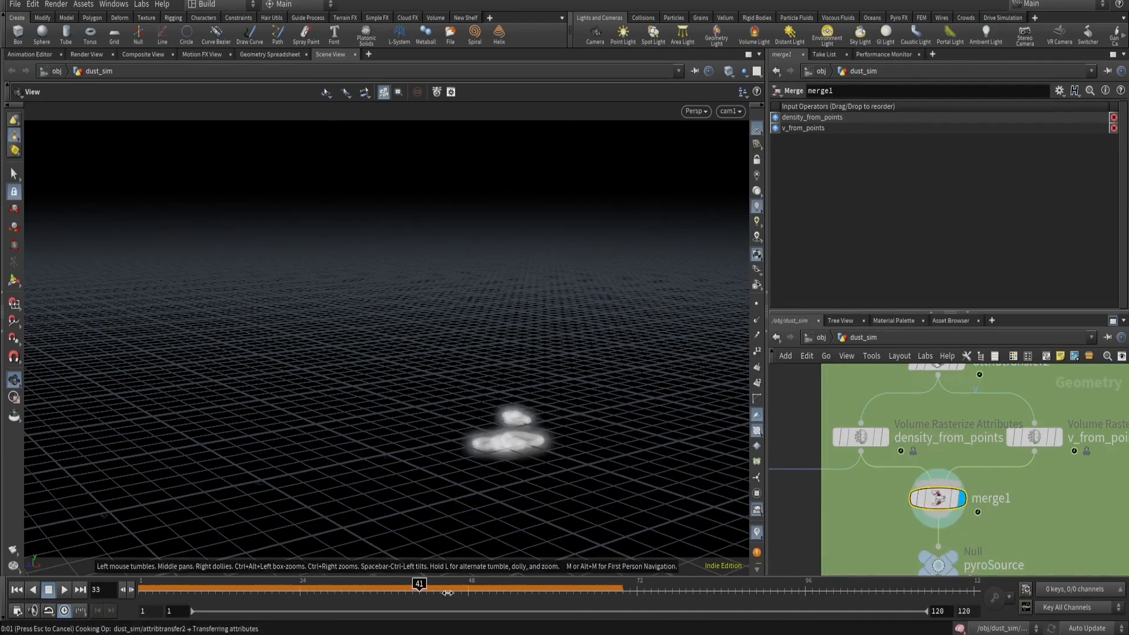
click(17, 590)
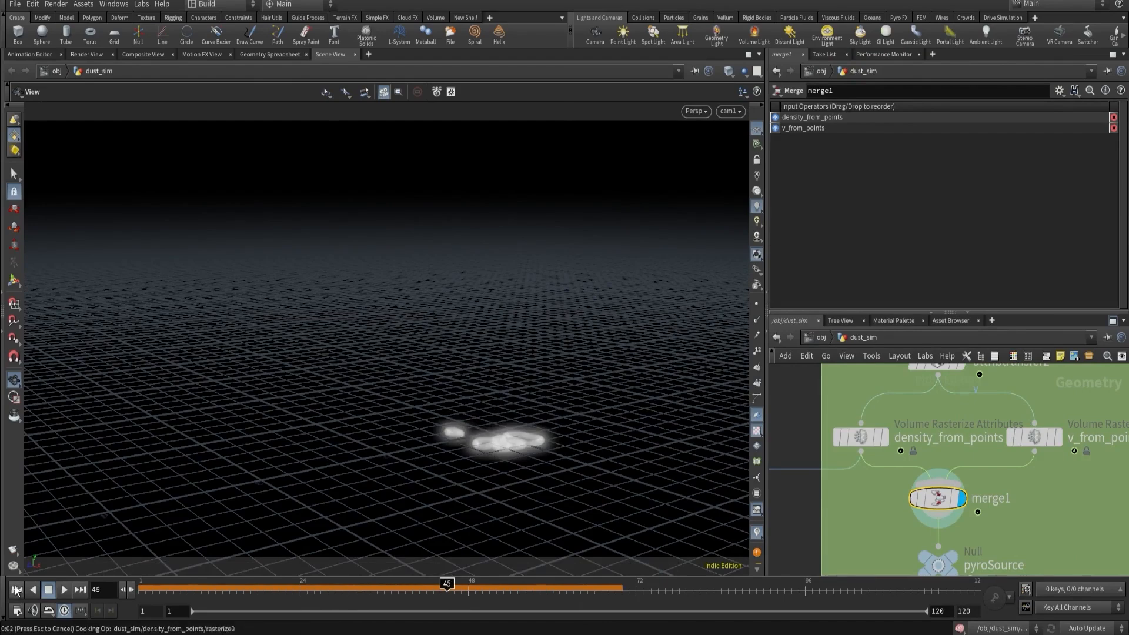
Offset pyrosource1 from the main wire inside the pyro source network box and save the scene.
scroll(898, 443, down, 5)
middle_drag(882, 406, 901, 524)
scroll(958, 491, up, 3)
drag(920, 525, 880, 528)
middle_drag(974, 517, 975, 482)
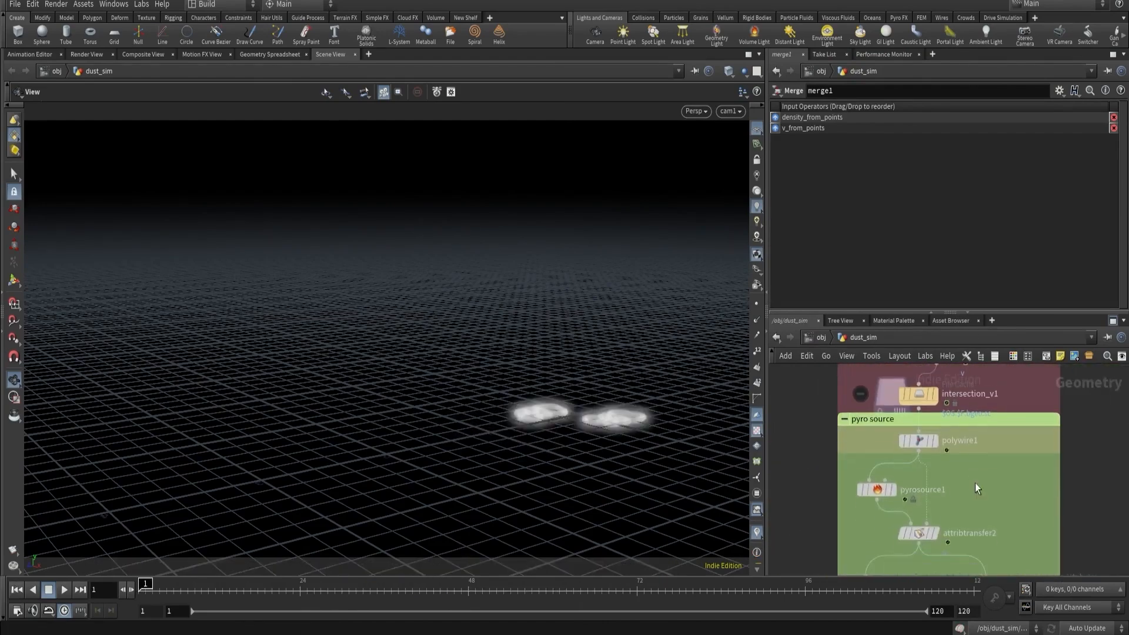
key(ctrl+s)
scroll(974, 482, down, 4)
scroll(945, 555, up, 5)
Set the Voxel Size of density_from_points to 0.025 and preview the merged volume up close at frame 43.
key(Up)
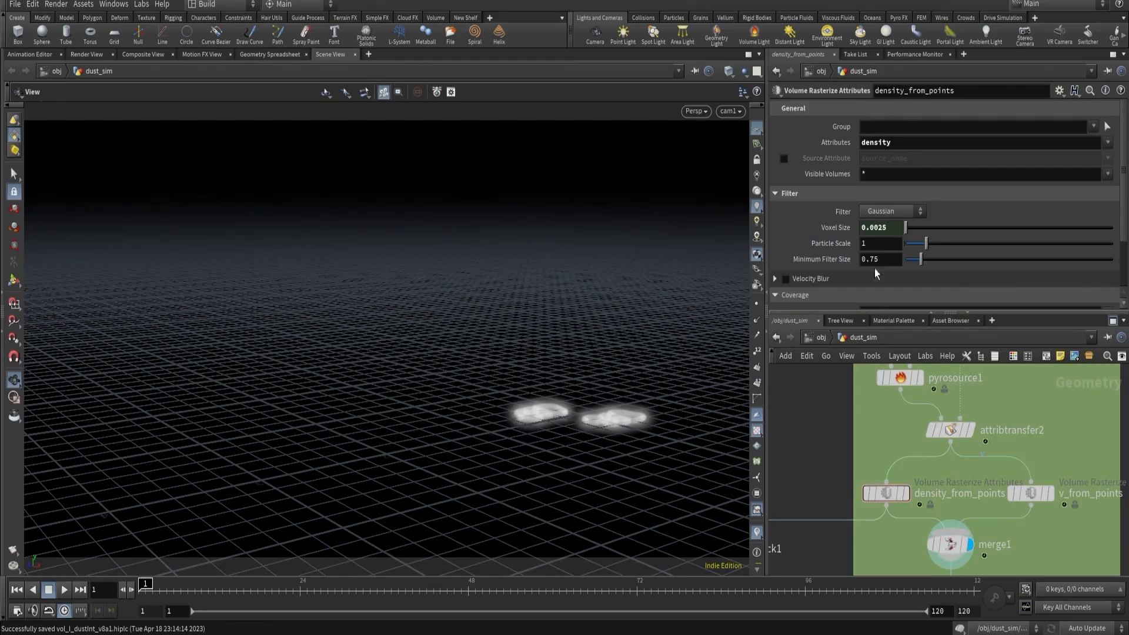
key(BackSpace)
key(Return)
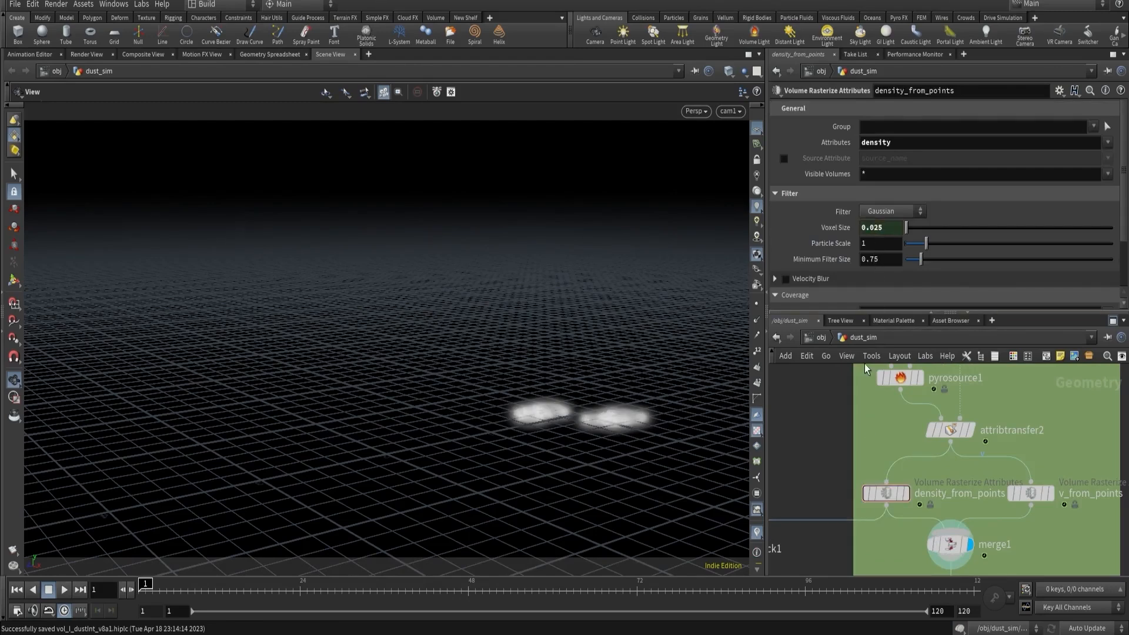
click(64, 589)
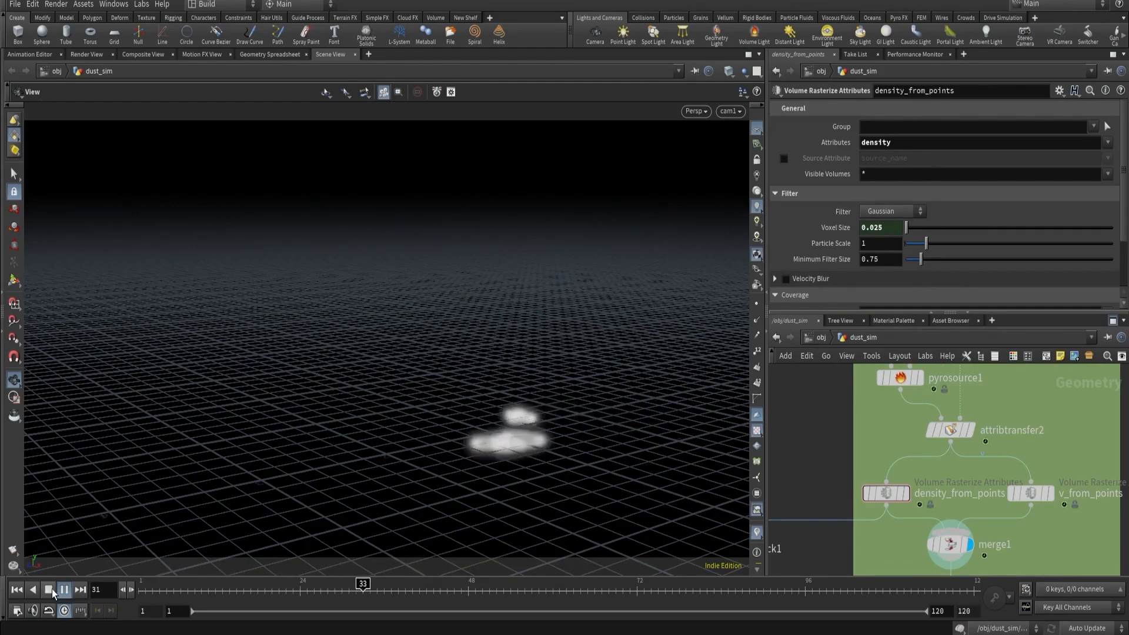
click(52, 593)
drag(464, 591, 433, 589)
drag(521, 471, 576, 400)
right_drag(577, 401, 553, 374)
drag(390, 591, 433, 589)
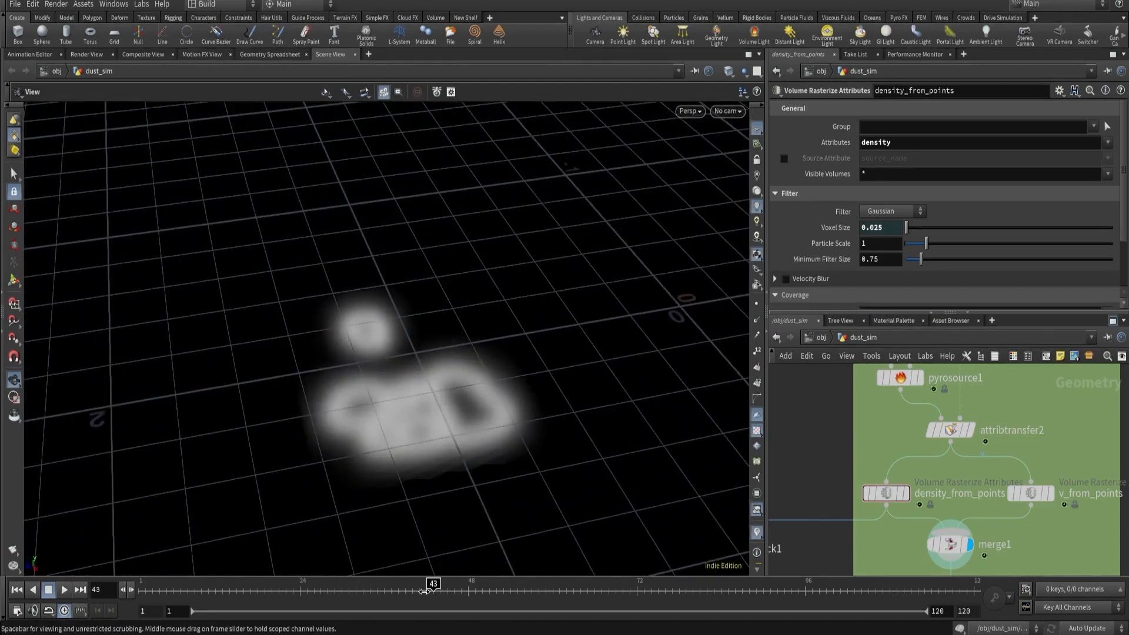
Move dust_sim and import_dust further down the network and extend the lower edge of the pyro source network box.
scroll(892, 449, down, 3)
scroll(891, 450, down, 2)
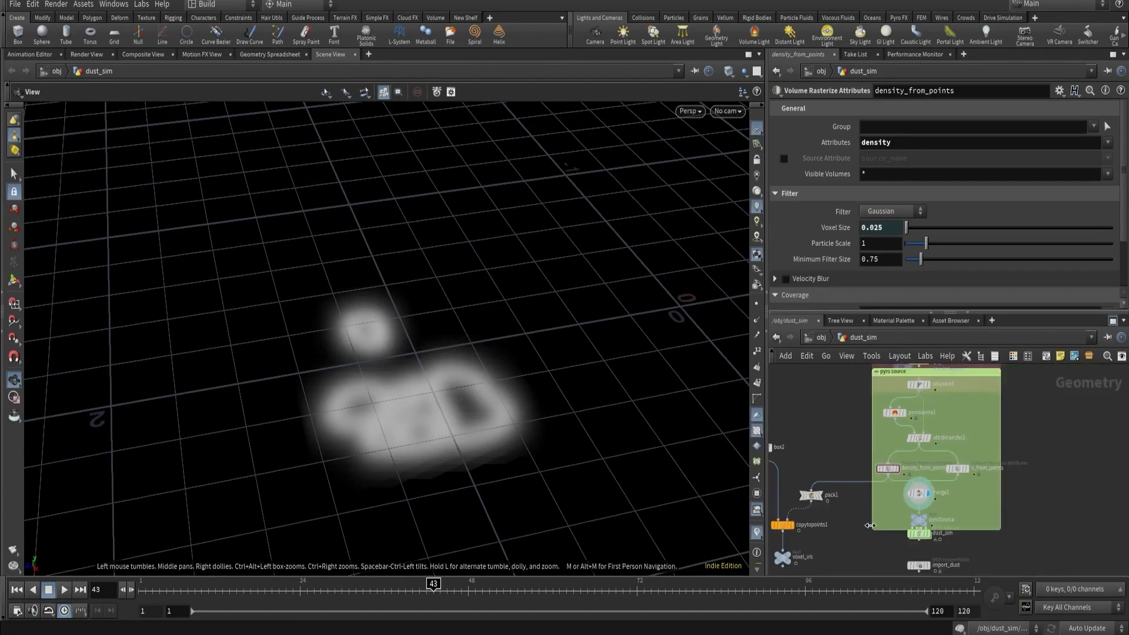
scroll(921, 518, up, 2)
drag(869, 535, 911, 533)
scroll(918, 494, down, 2)
middle_drag(897, 540, 890, 448)
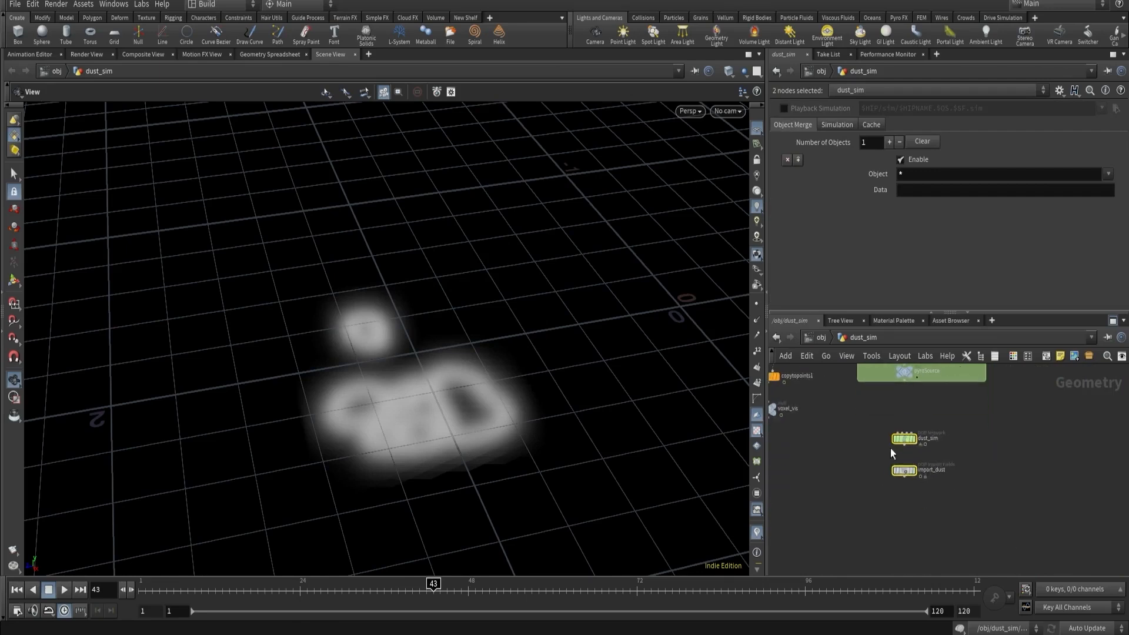
drag(907, 439, 906, 498)
middle_drag(906, 405, 906, 493)
scroll(906, 493, up, 2)
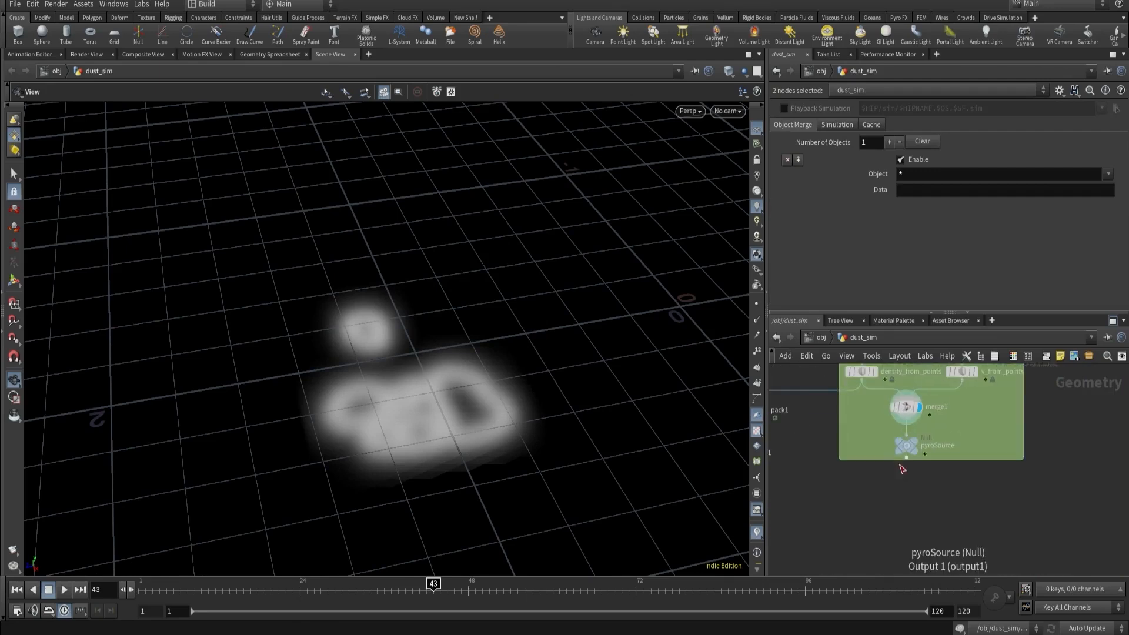
drag(886, 465, 882, 573)
middle_drag(858, 465, 859, 538)
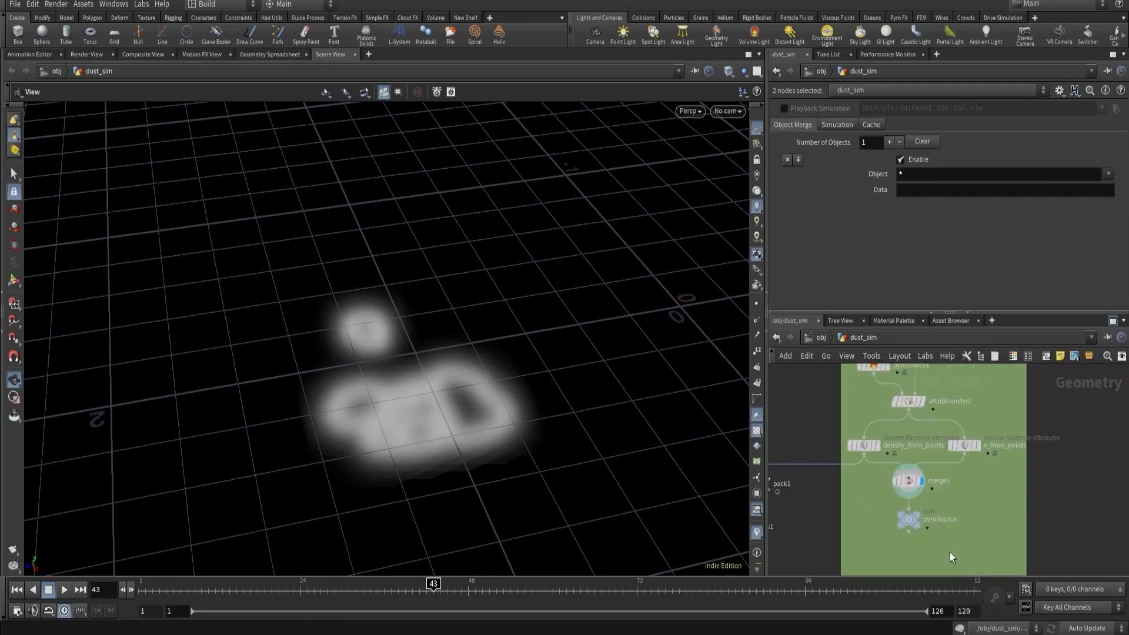
Shift the rasterize, merge and pyroSource nodes down, and insert a Point Wrangle between attribtransfer2 and both rasterize nodes.
drag(974, 542, 845, 430)
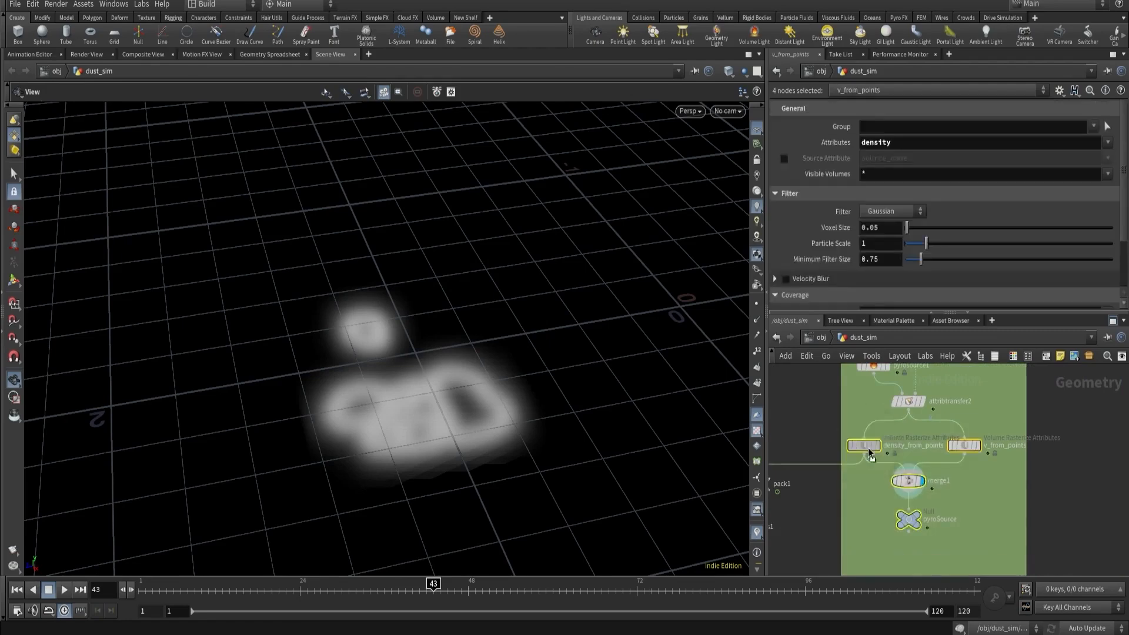
scroll(918, 453, up, 2)
click(913, 455)
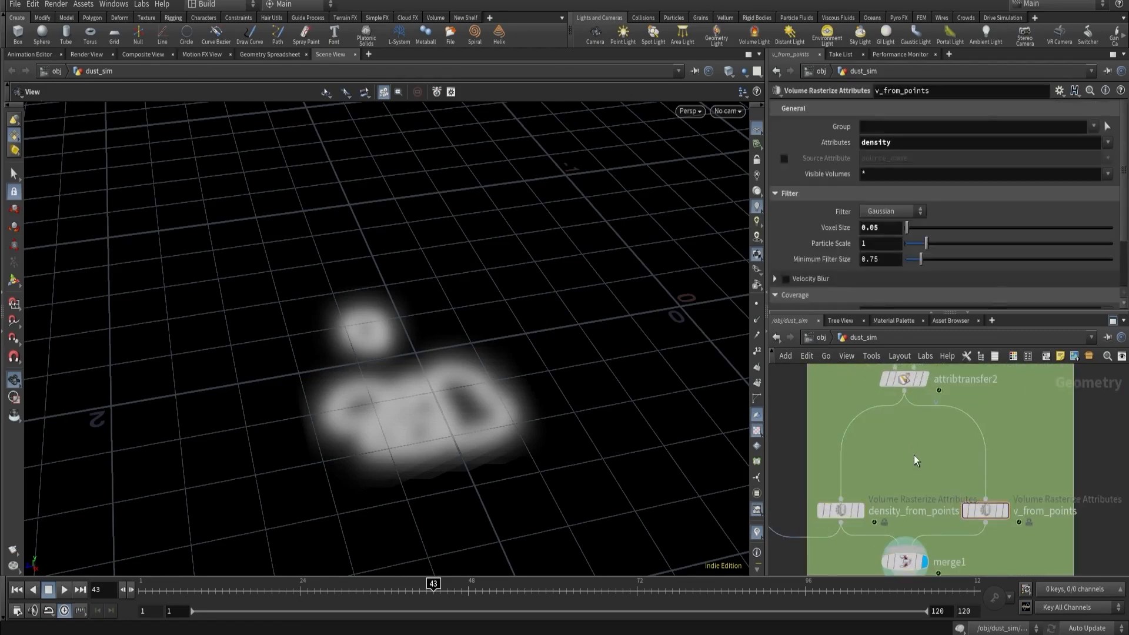
key(Tab)
text(point)
key(Return)
click(914, 455)
drag(914, 455, 889, 447)
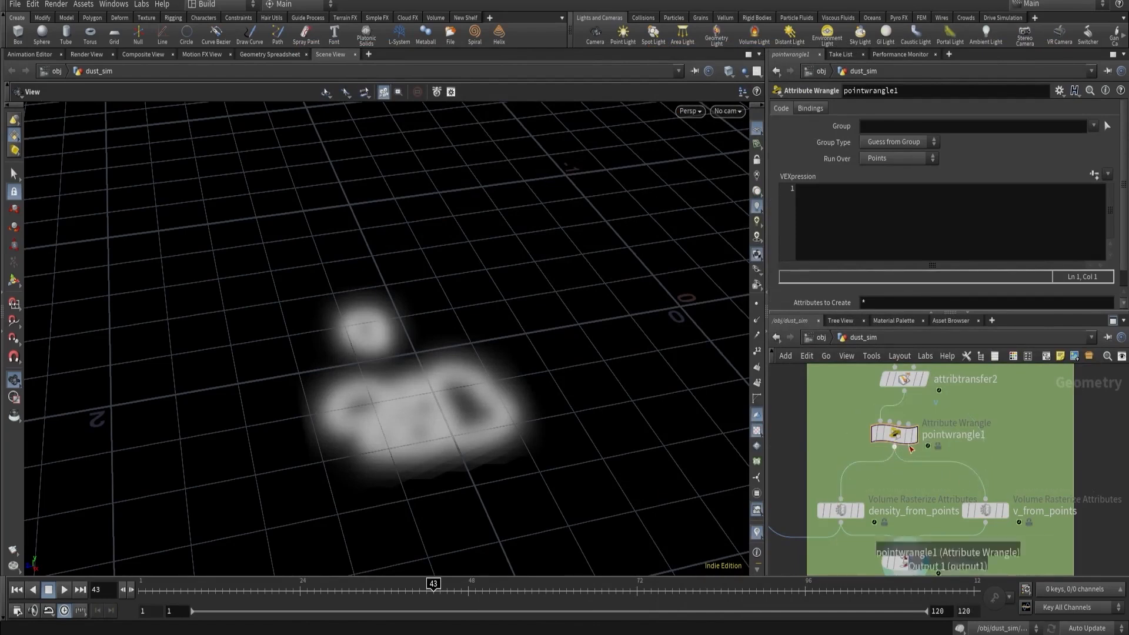
drag(912, 445, 921, 447)
click(869, 435)
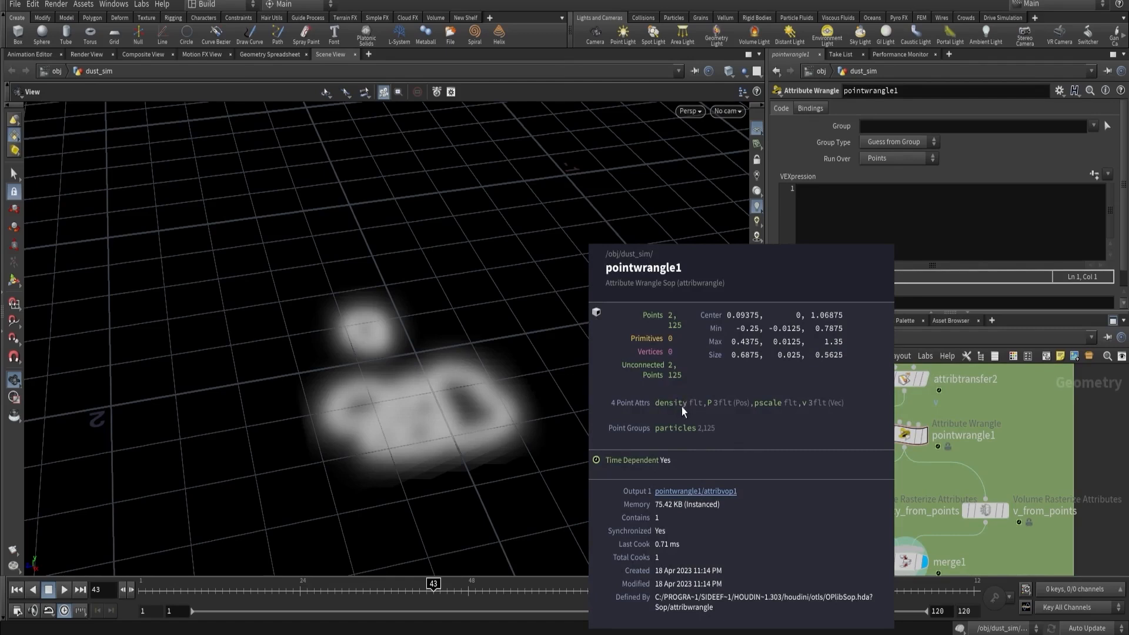
click(820, 221)
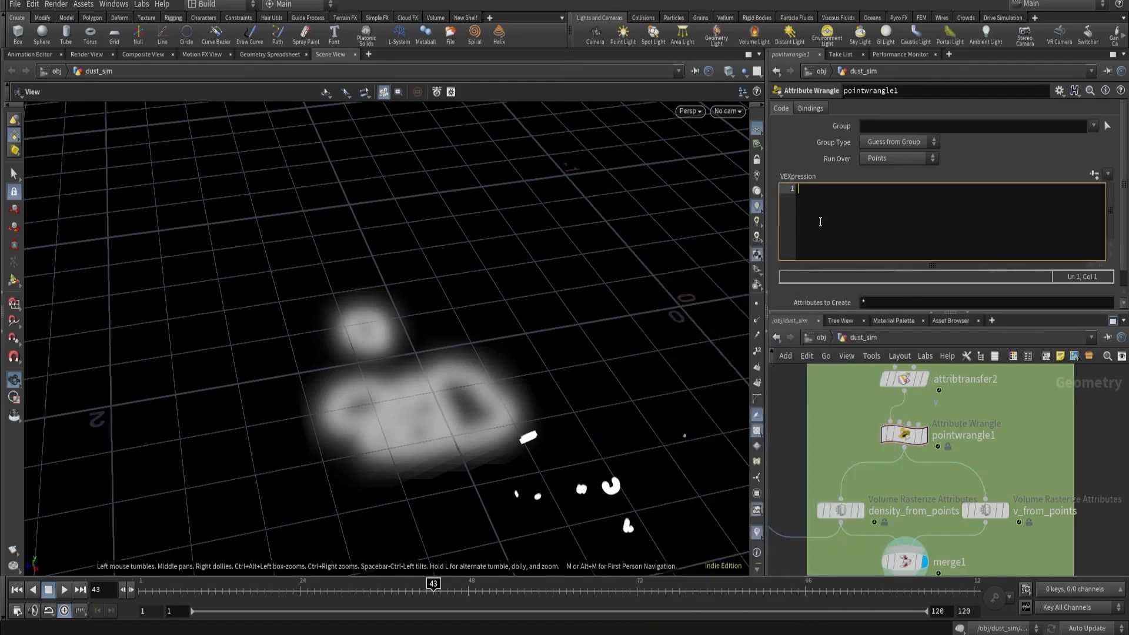
text(@densi)
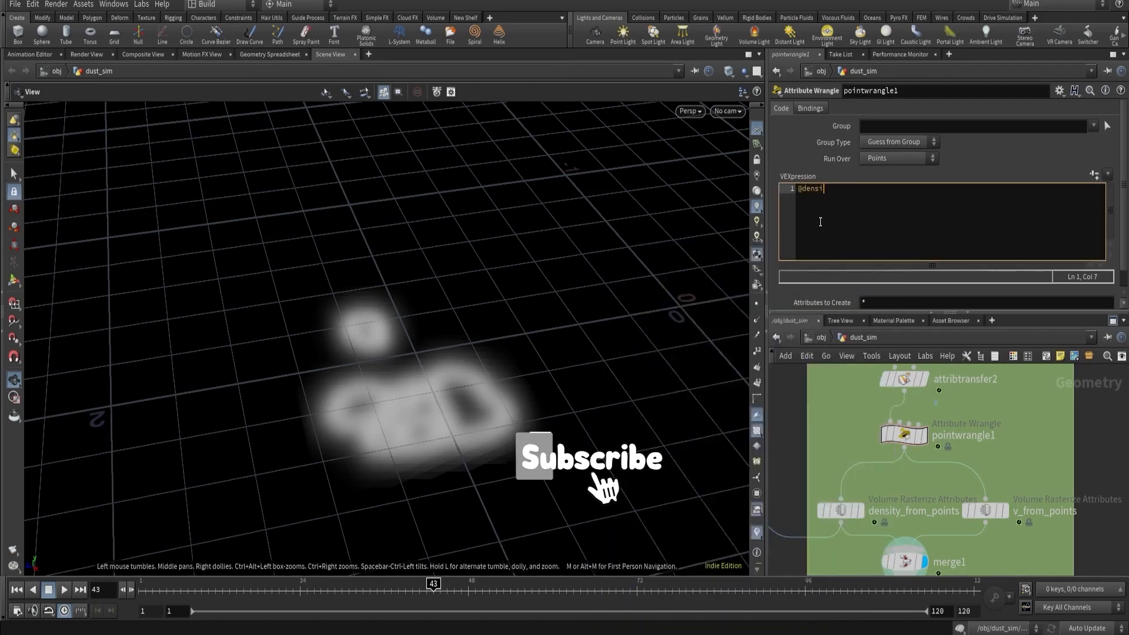
text(ty = 0;)
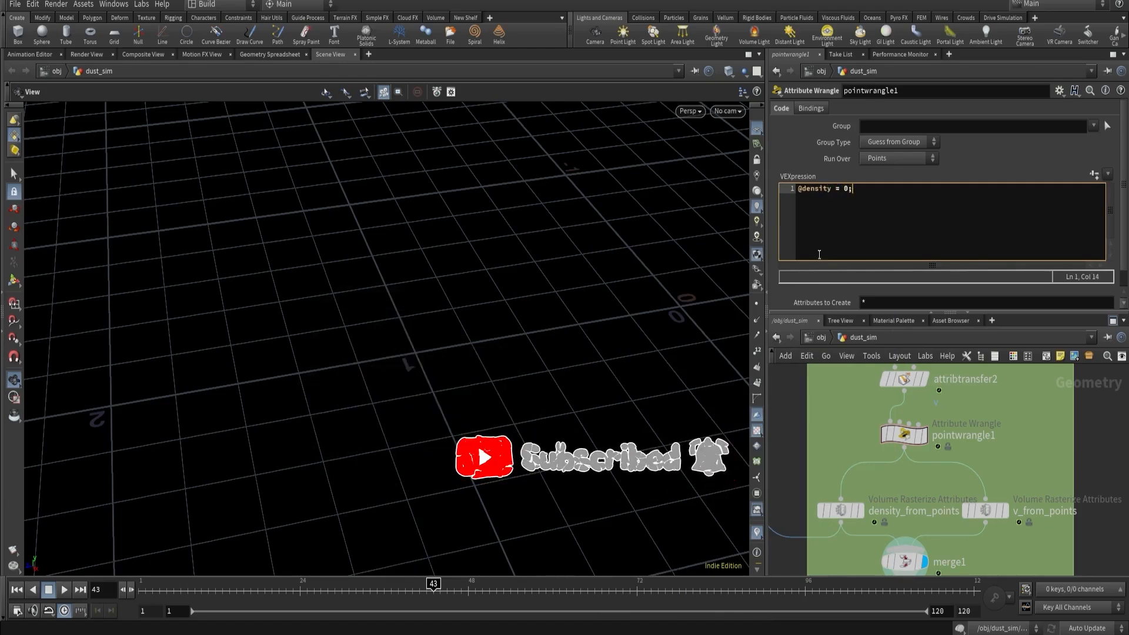
Display pointwrangle1 and turn off the velocity trails drawn on its points in the viewport.
middle_drag(844, 444, 884, 437)
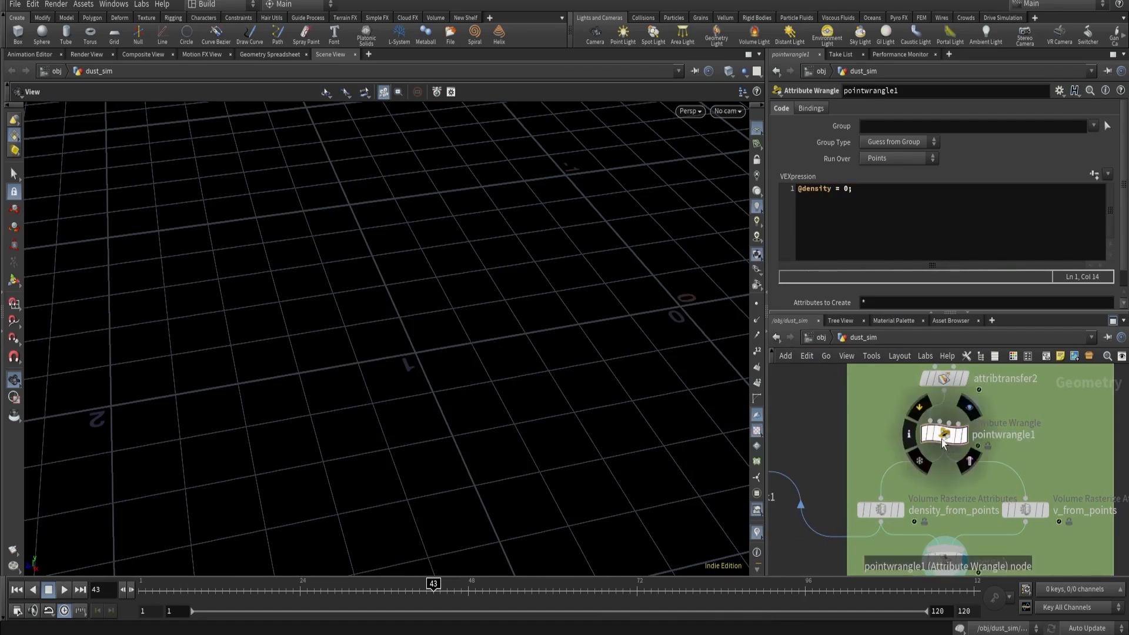
click(965, 438)
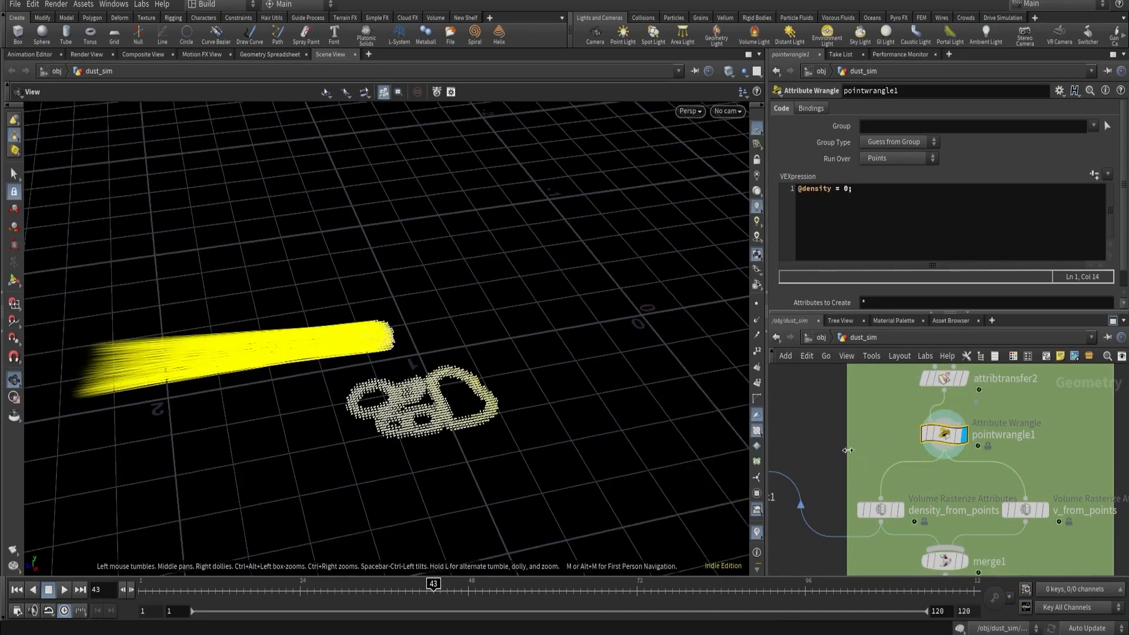
click(757, 533)
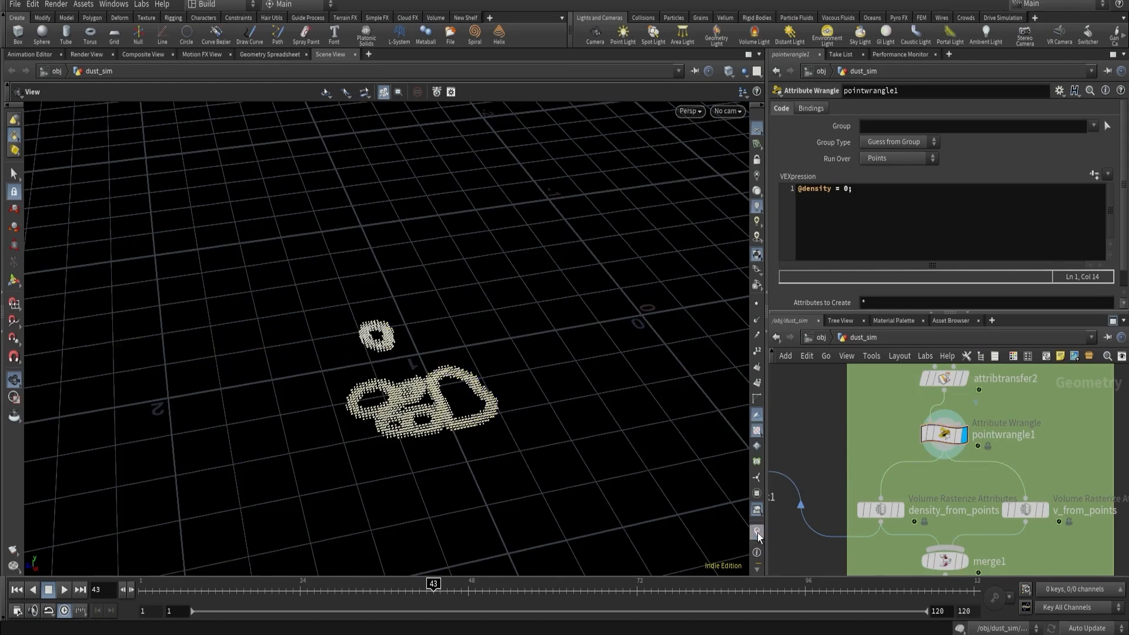
double_click(846, 189)
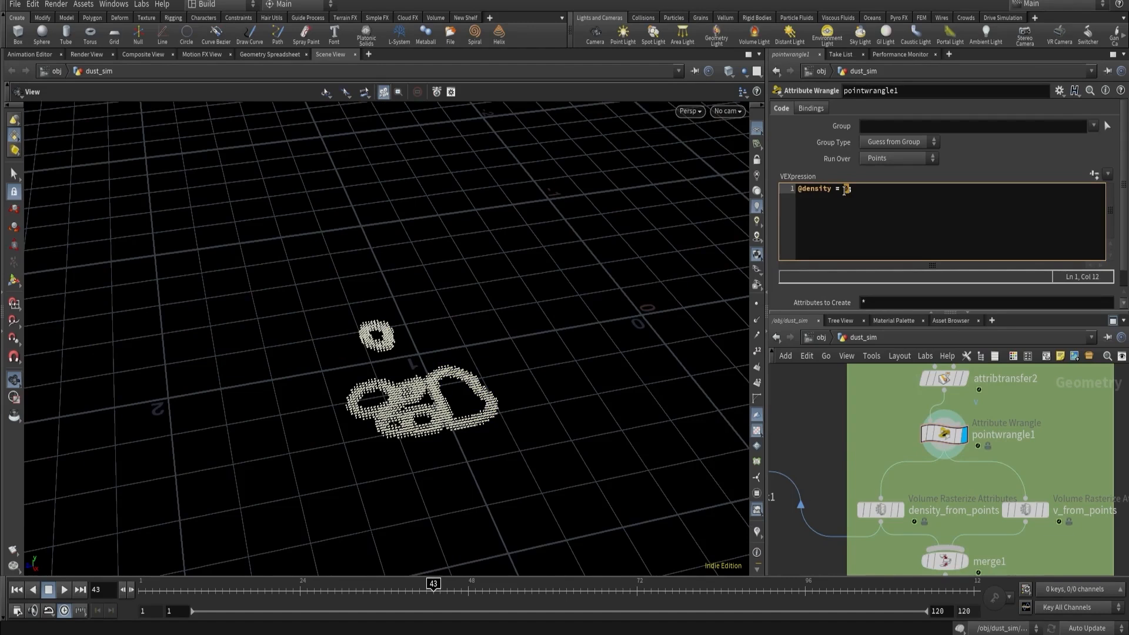
triple_click(862, 196)
key(BackSpace)
text(@speed = @v;)
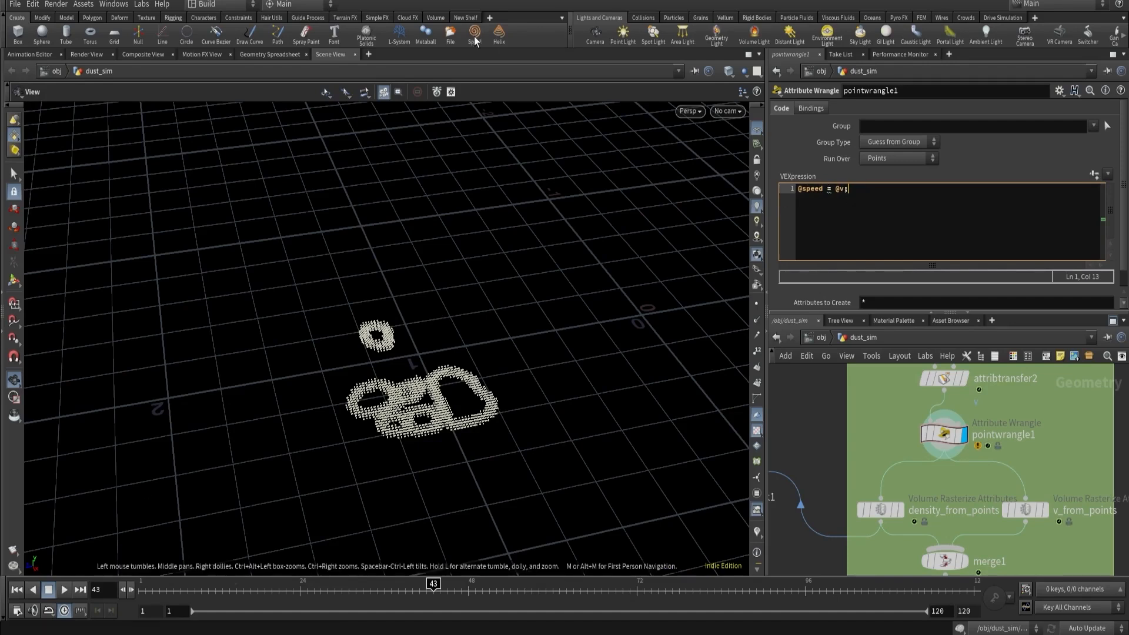
click(266, 56)
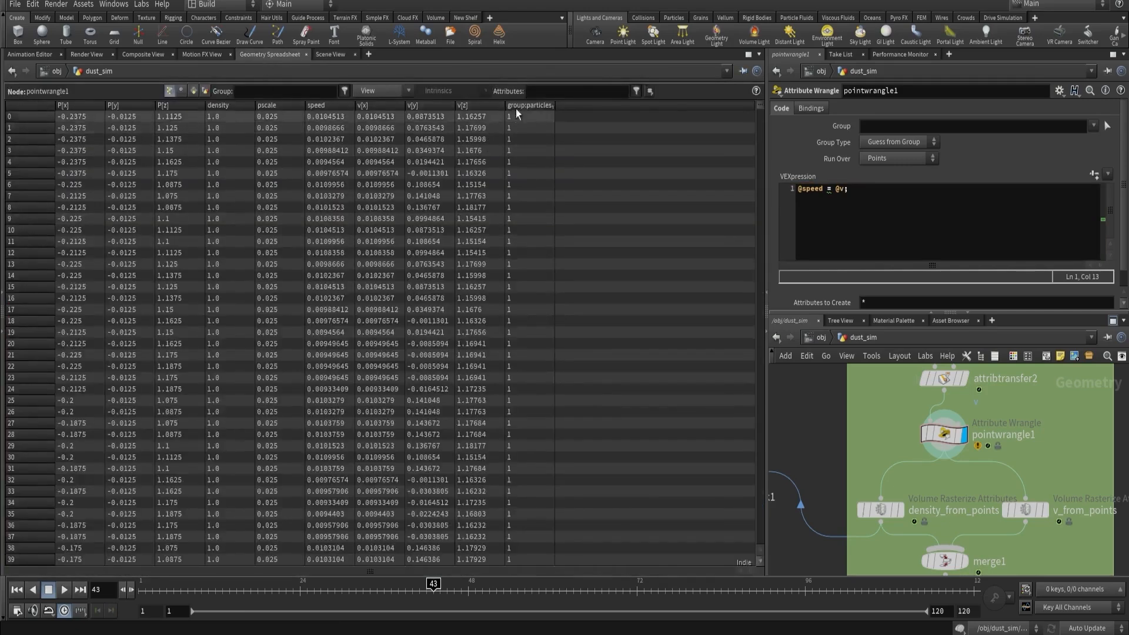
click(317, 105)
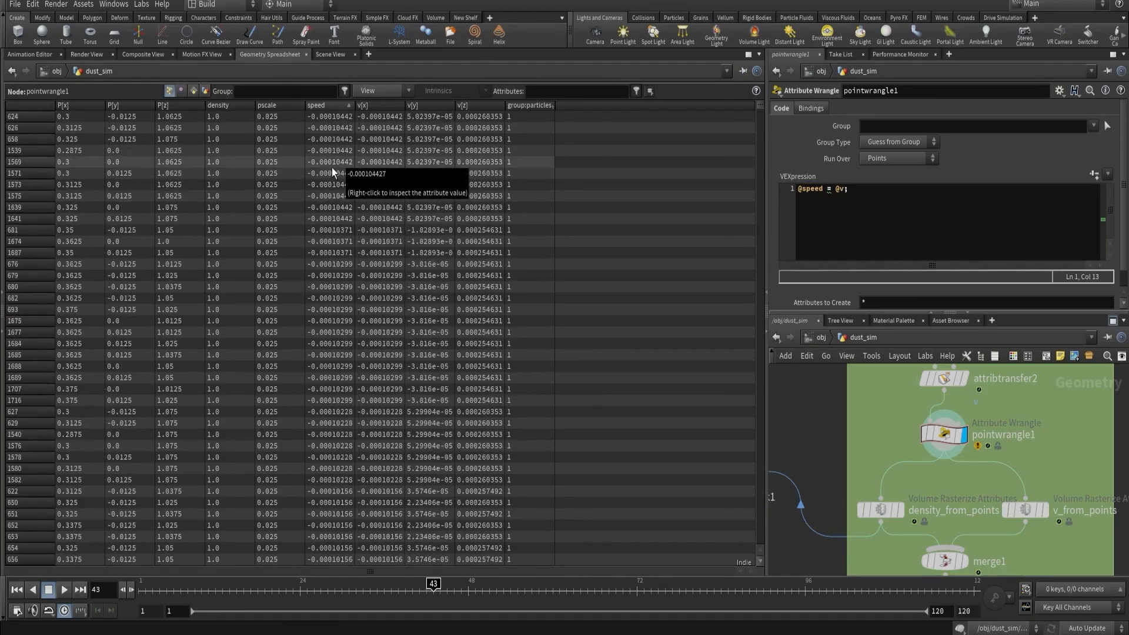
click(834, 192)
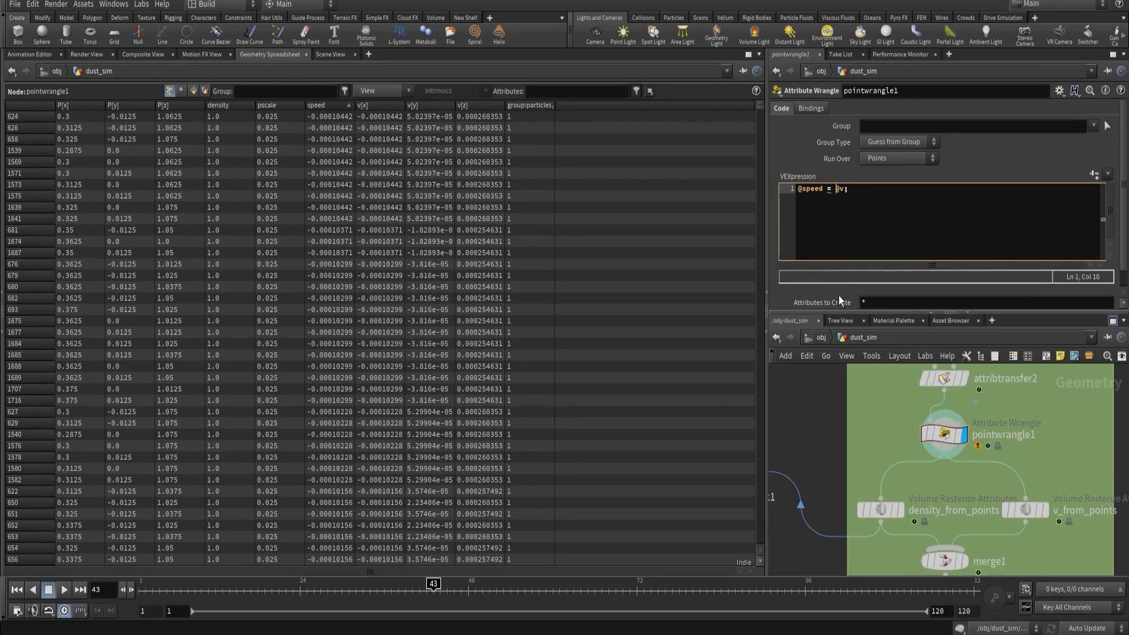
text(len)
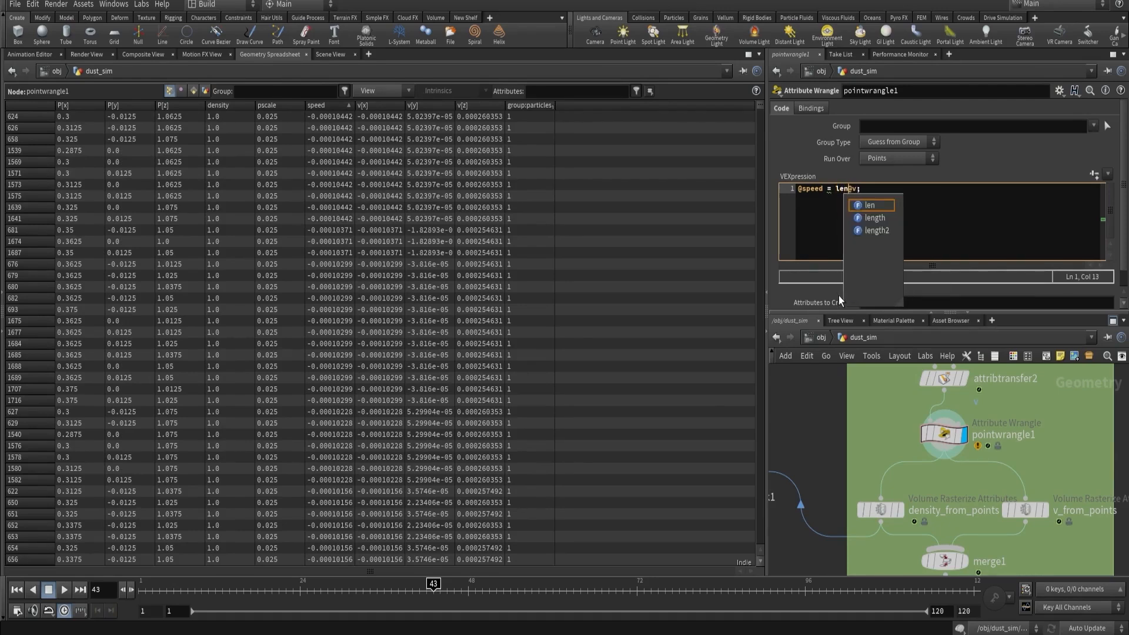
key(Down)
key(Return)
text(()
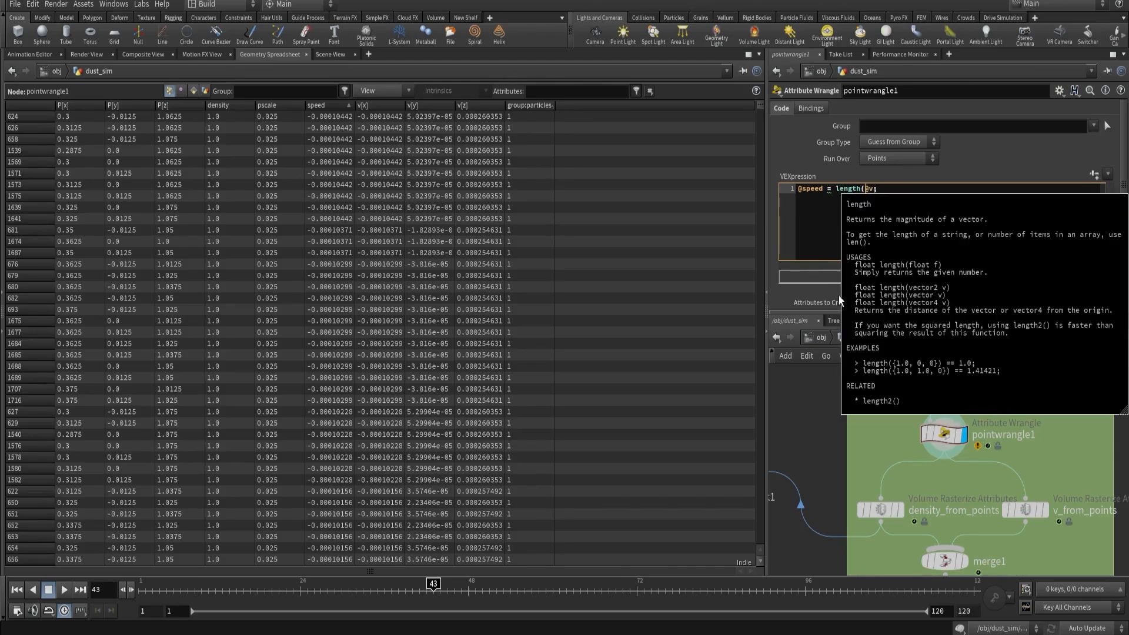
key(Right)
key(Right)
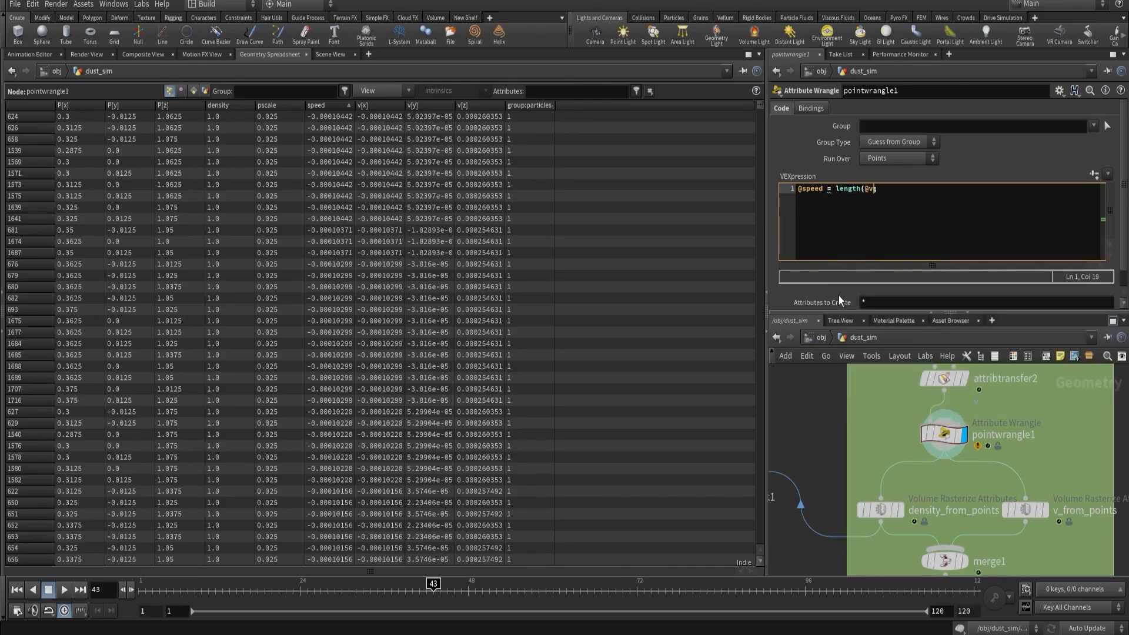
text();)
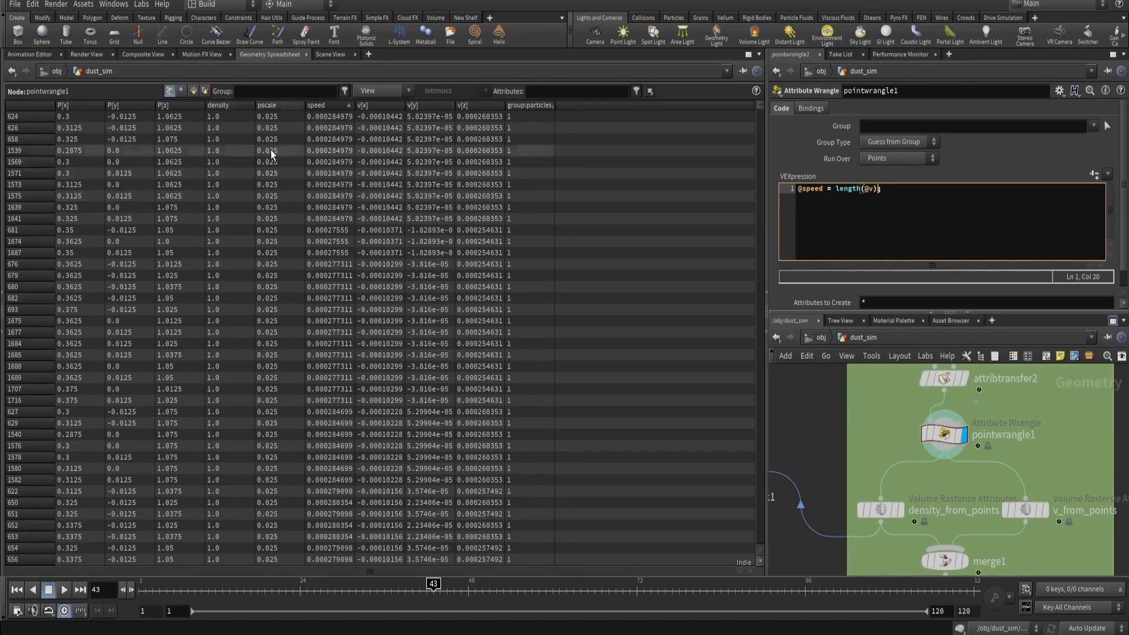
Sort pointwrangle1's points by speed and compare the values at frames 22, 81, 100 and 19.
click(320, 104)
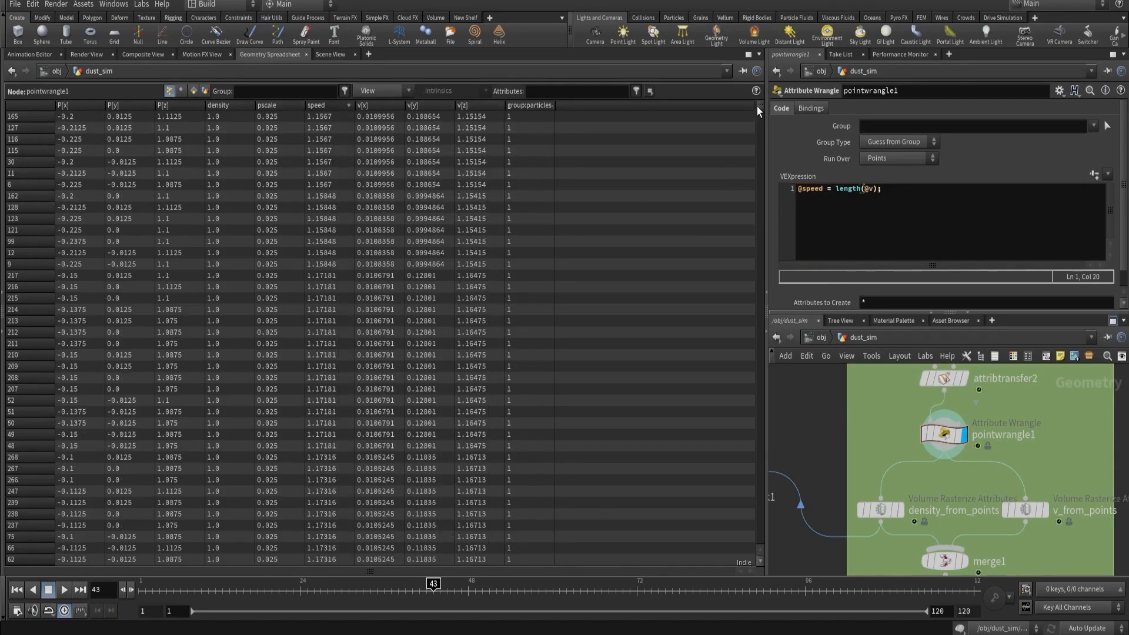
drag(756, 107, 757, 259)
drag(357, 589, 283, 590)
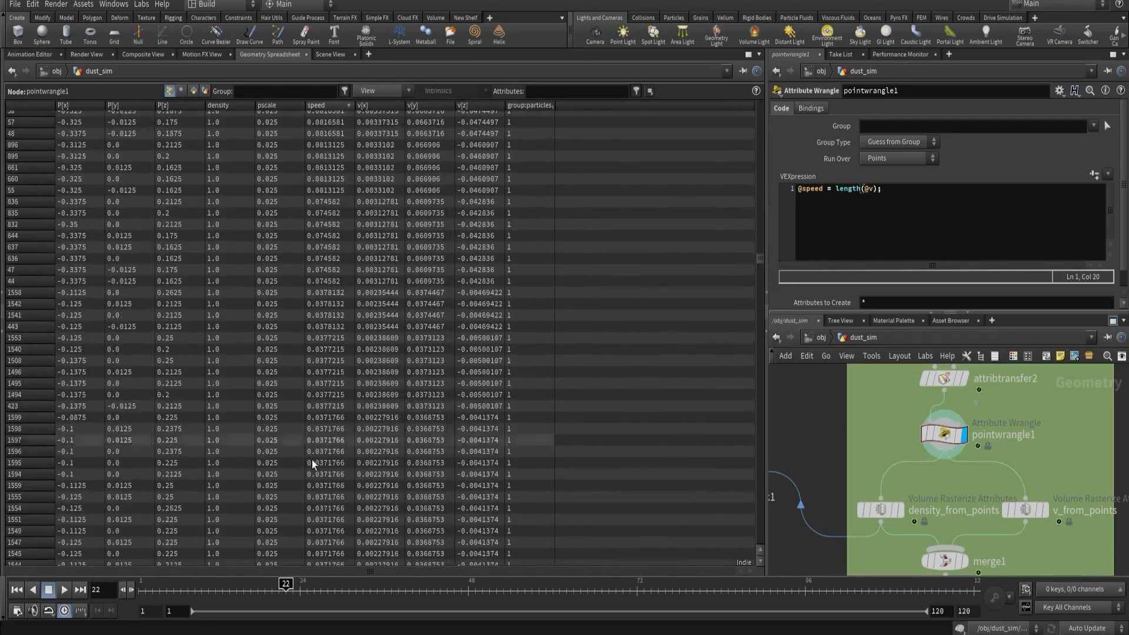
drag(286, 585, 700, 585)
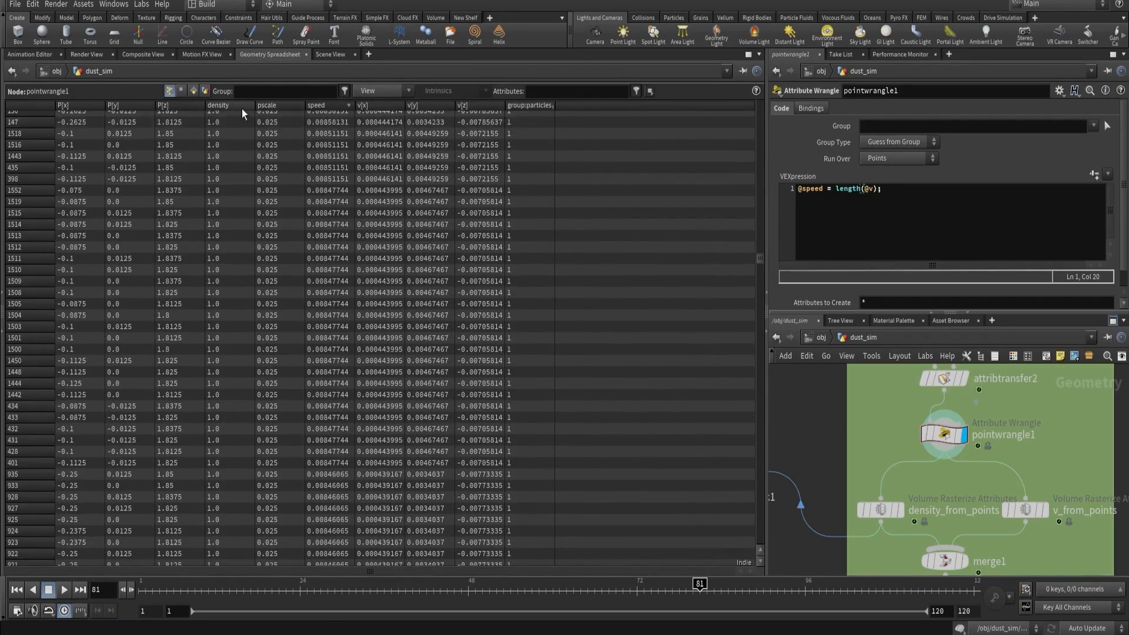
drag(710, 587, 833, 586)
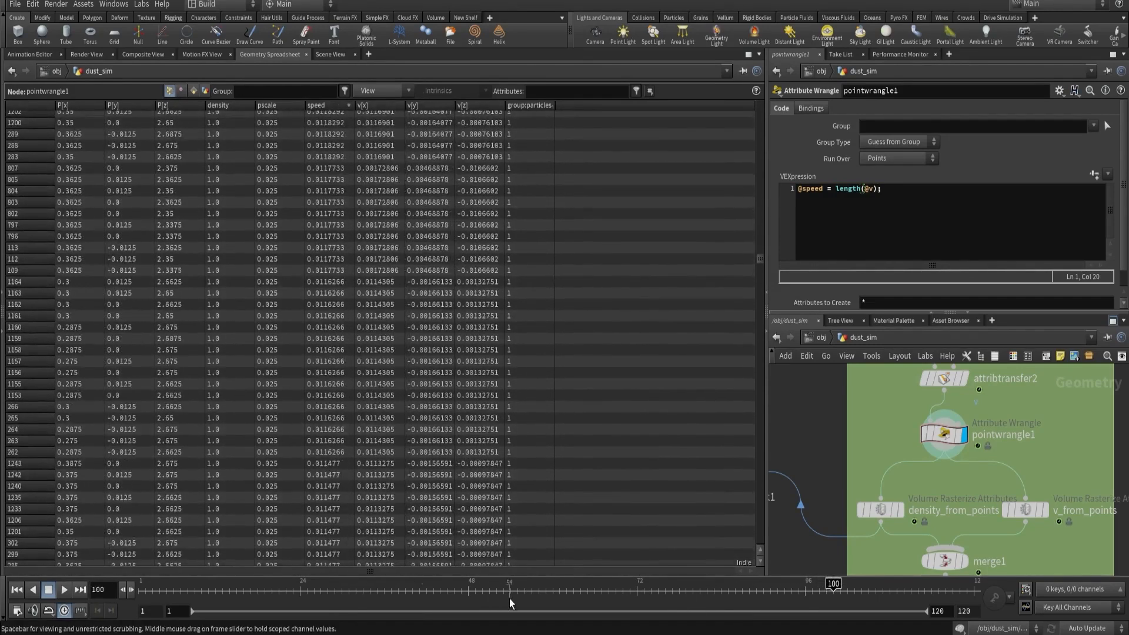
drag(509, 598, 264, 585)
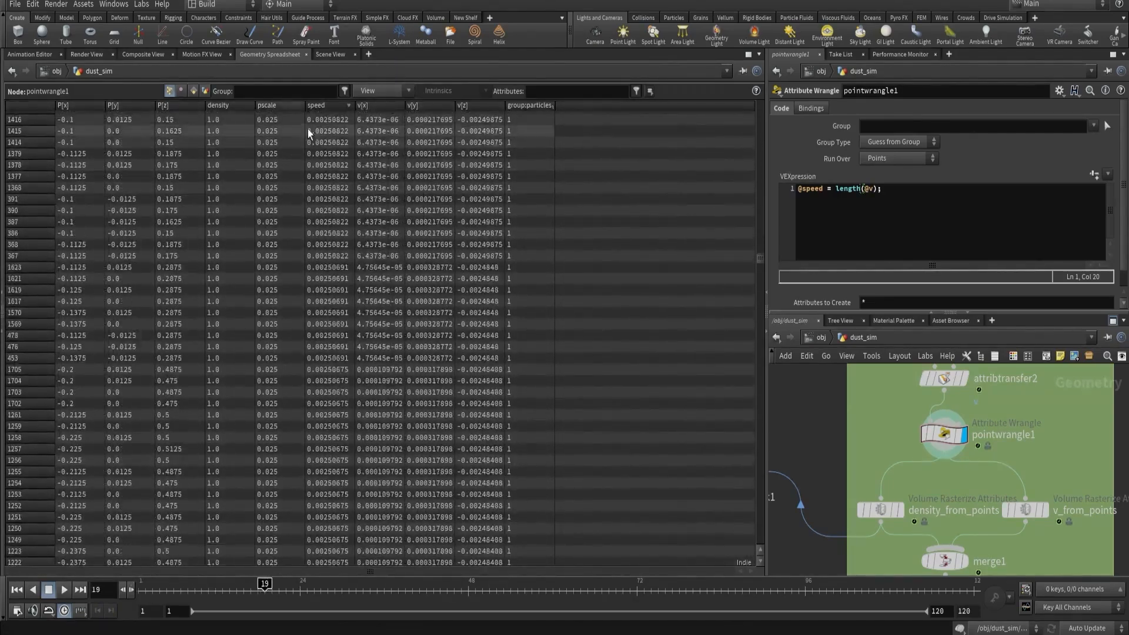
click(324, 108)
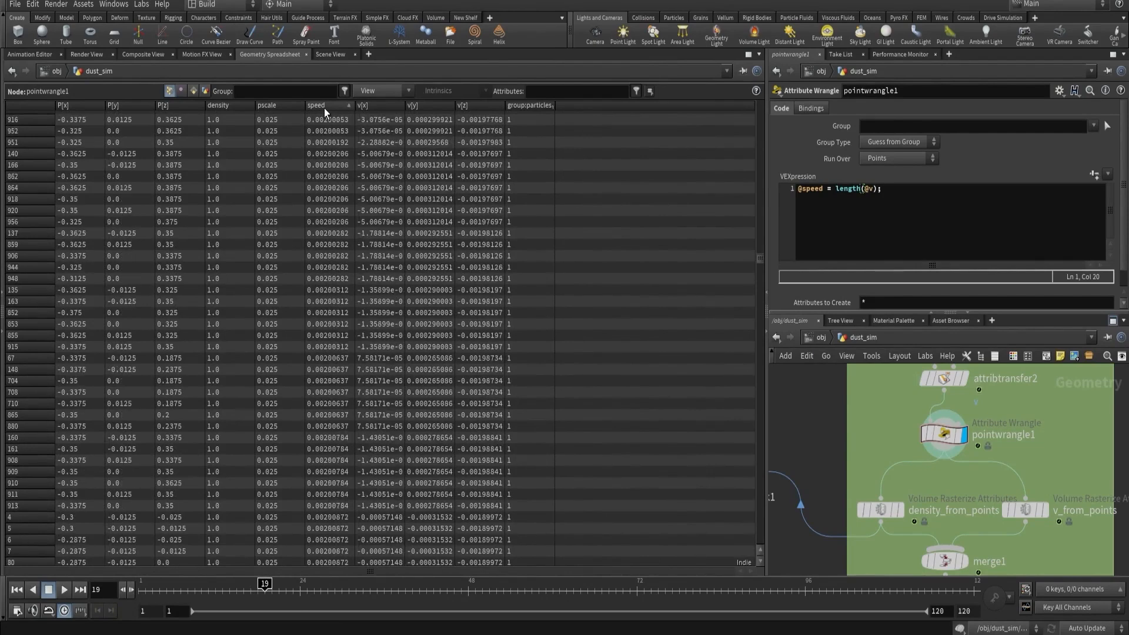
click(323, 109)
Change the Animation Editor pane into a Scene View and show the whole character at frame 20.
click(40, 55)
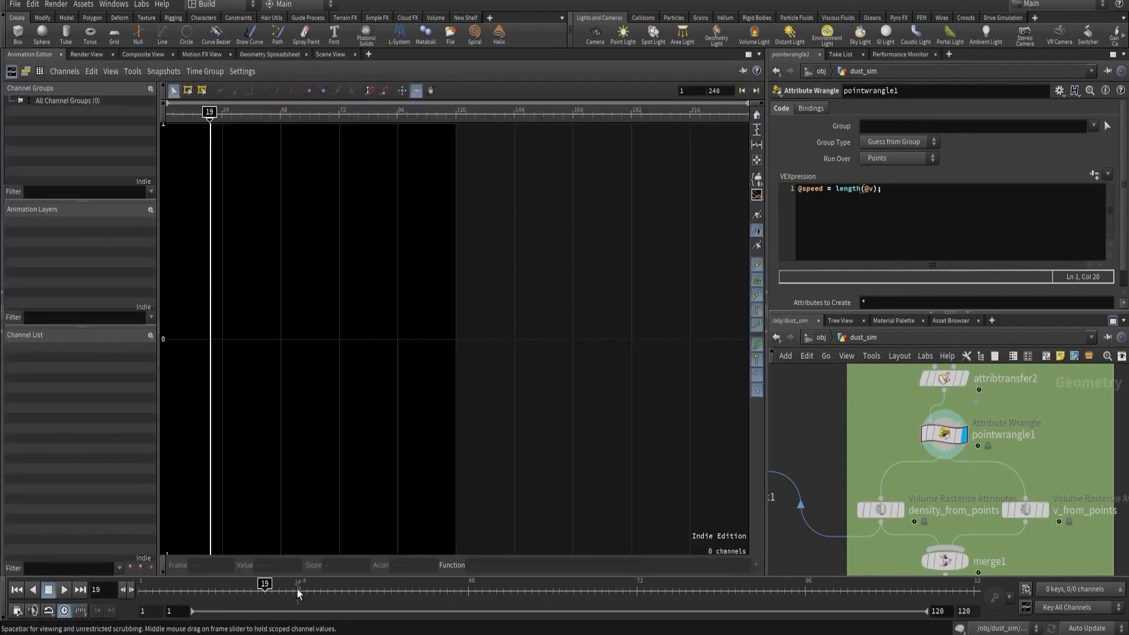
mouse_move(84, 54)
mouse_down()
mouse_move(51, 51)
mouse_move(69, 54)
mouse_up()
click(41, 51)
right_click(41, 51)
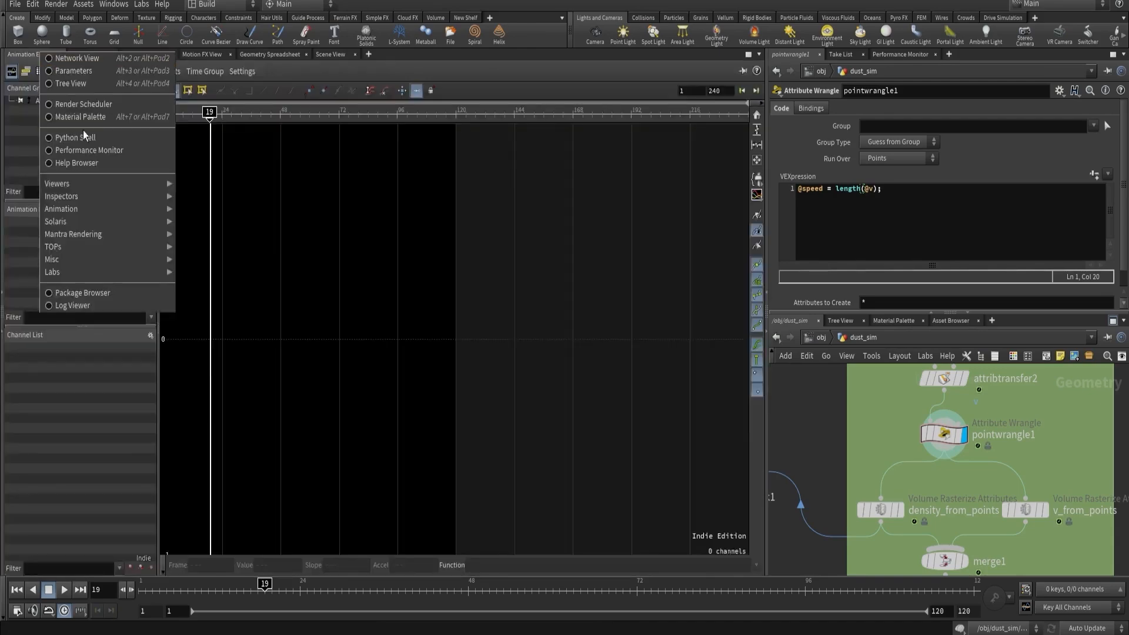
mouse_move(92, 183)
click(179, 182)
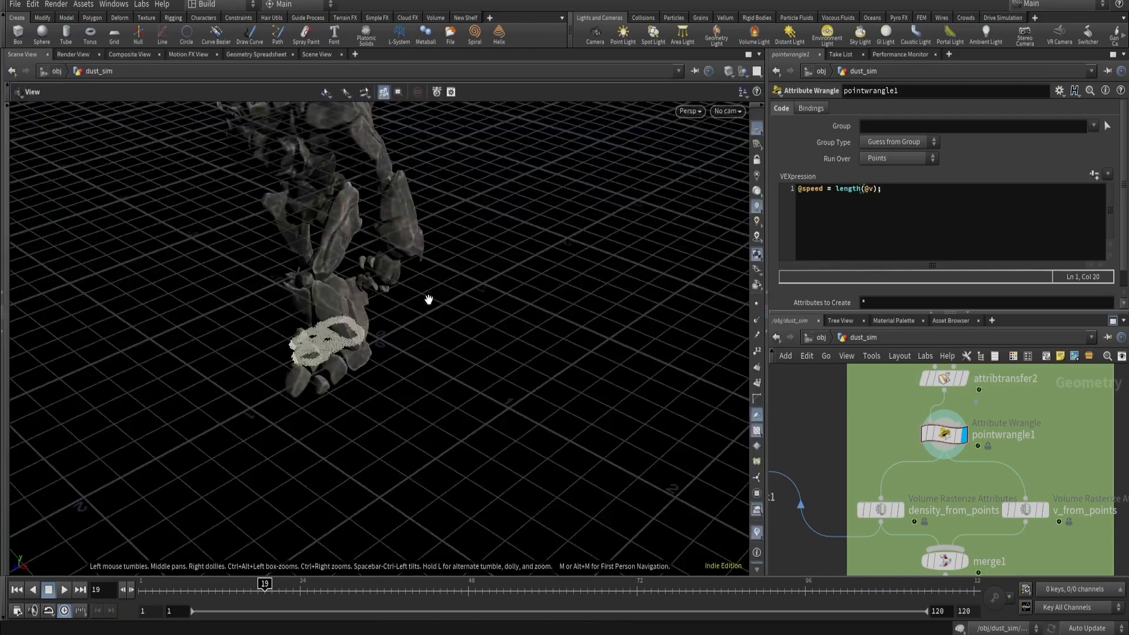
drag(429, 300, 257, 443)
mouse_move(264, 589)
mouse_down()
mouse_move(189, 589)
mouse_move(272, 590)
mouse_up()
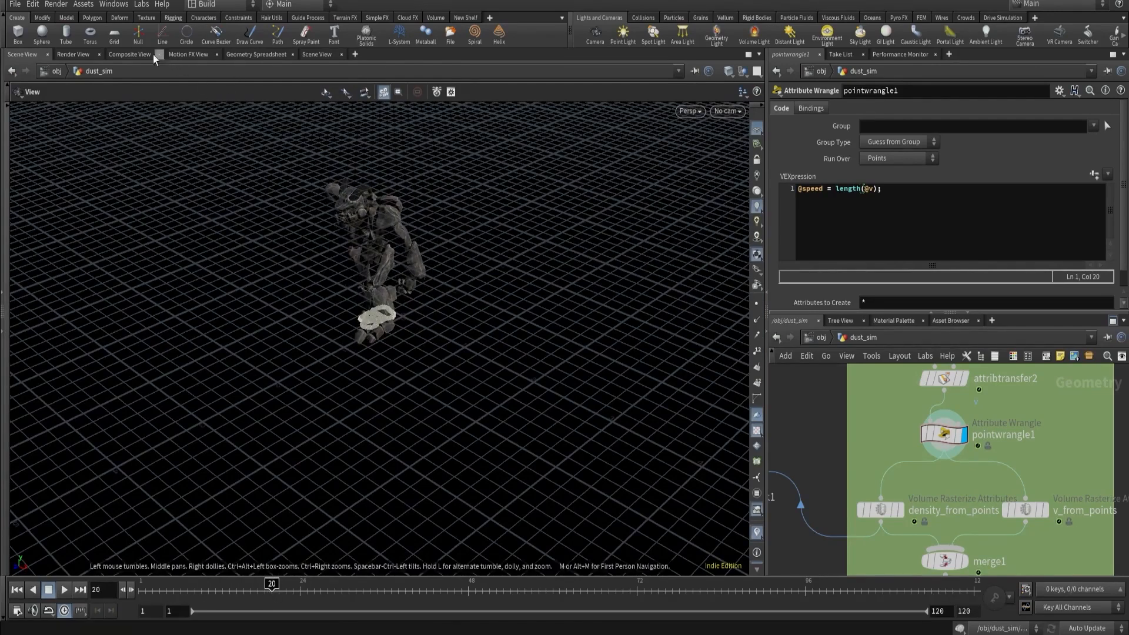
Examine the sorted speed values of pointwrangle1's points at frames 20 and 46.
click(264, 54)
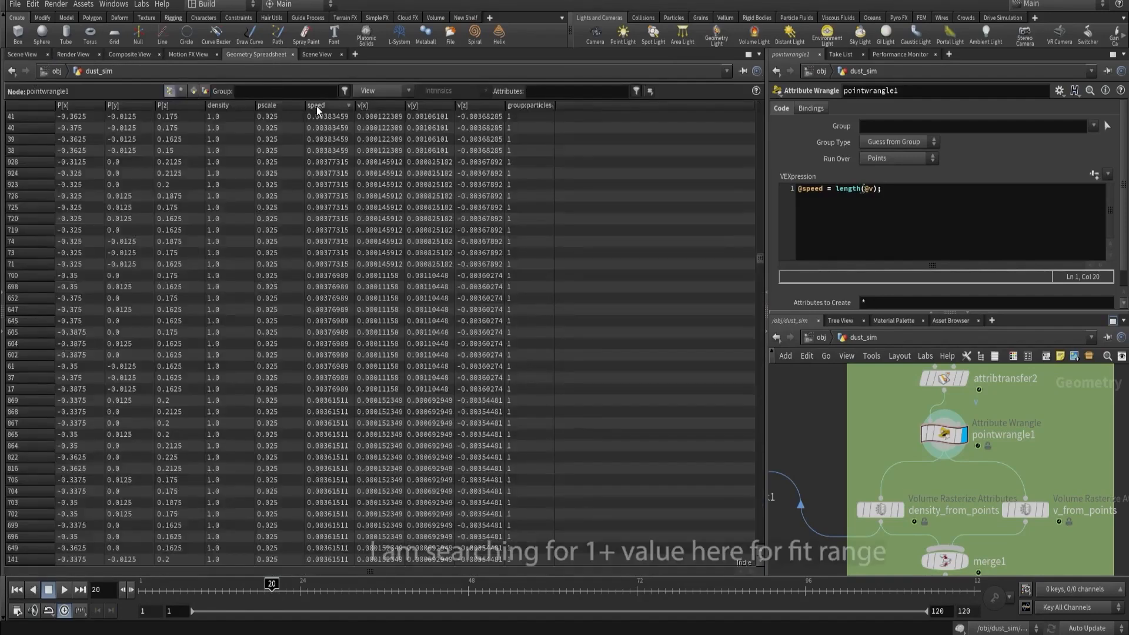
click(319, 107)
scroll(870, 425, down, 2)
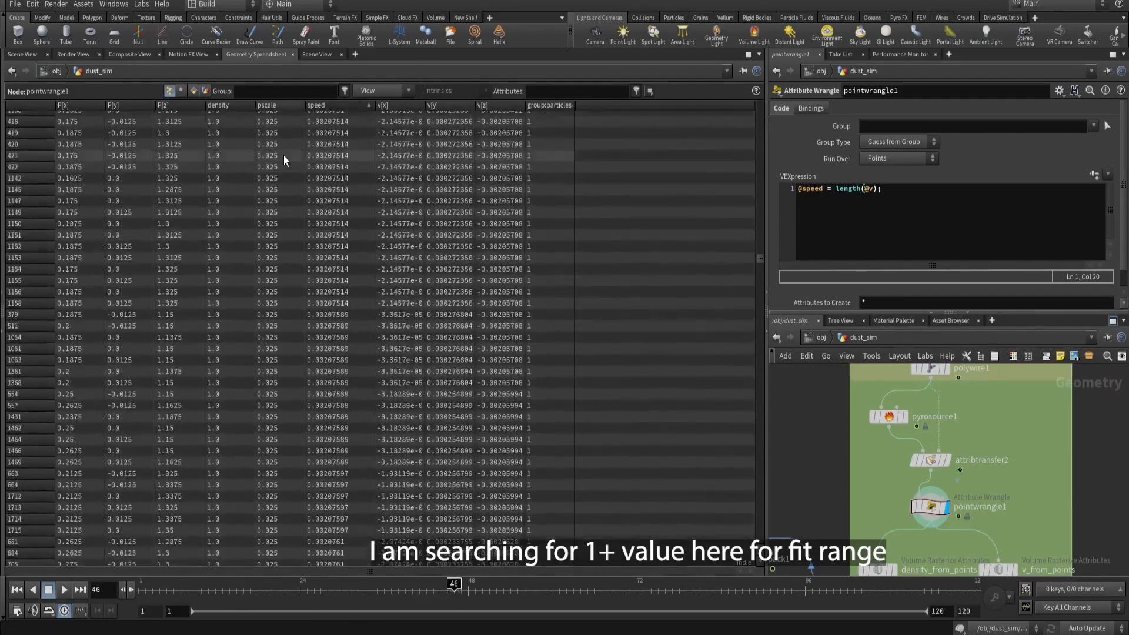
click(325, 107)
click(325, 107)
Inspect the trail1 node's point attributes and return to pointwrangle1.
scroll(866, 457, up, 5)
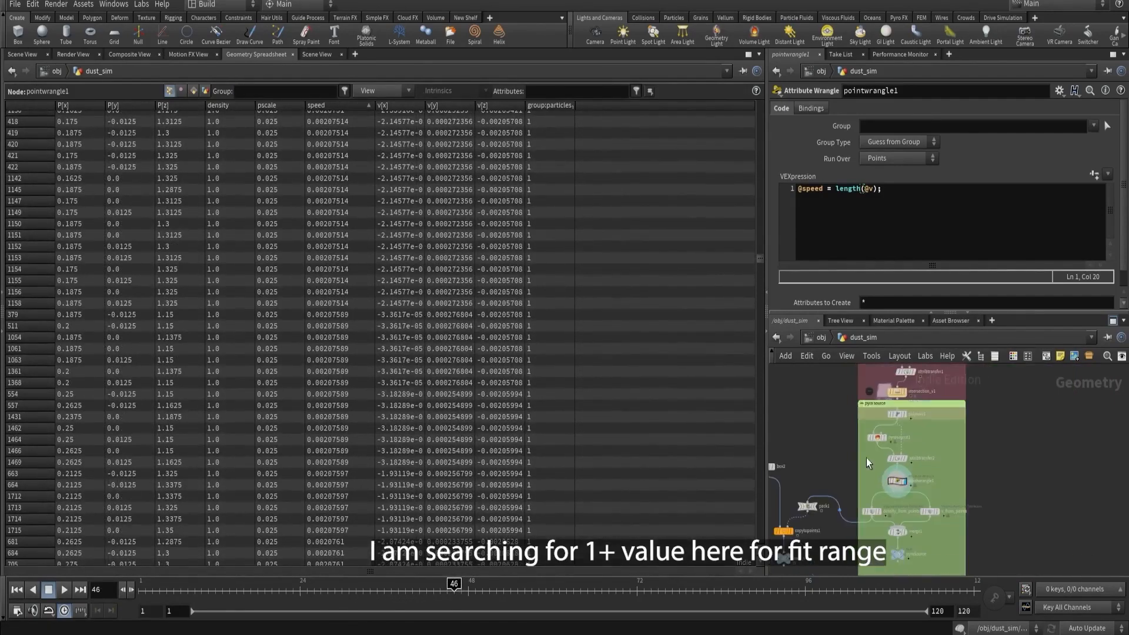
scroll(855, 422, up, 4)
click(911, 458)
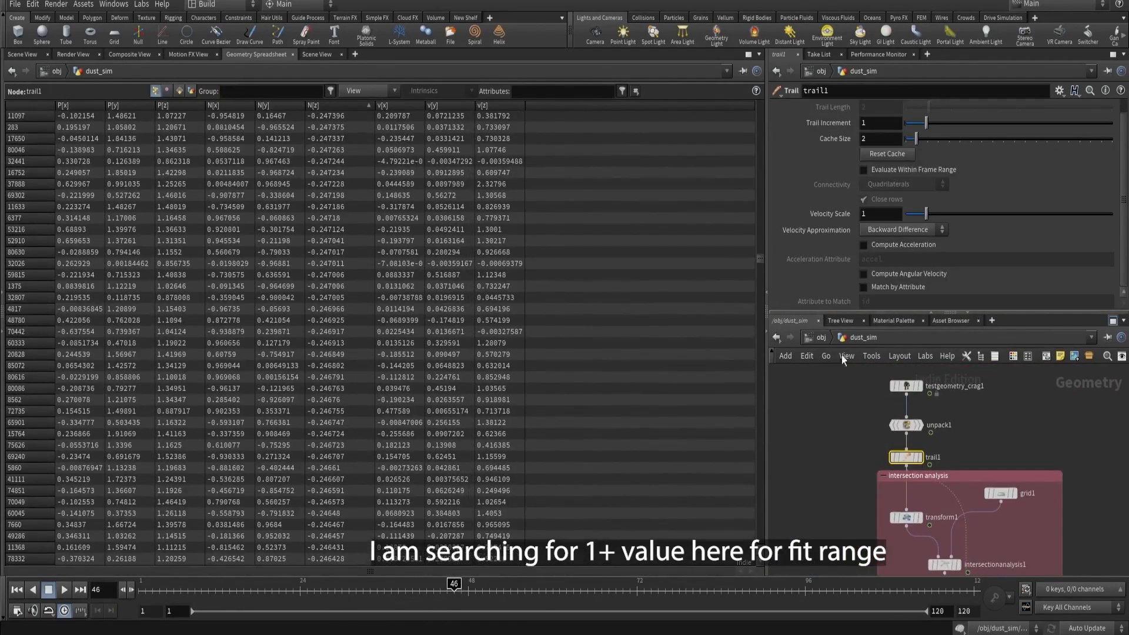
middle_click(909, 461)
middle_drag(852, 541, 834, 271)
scroll(904, 519, up, 3)
click(926, 518)
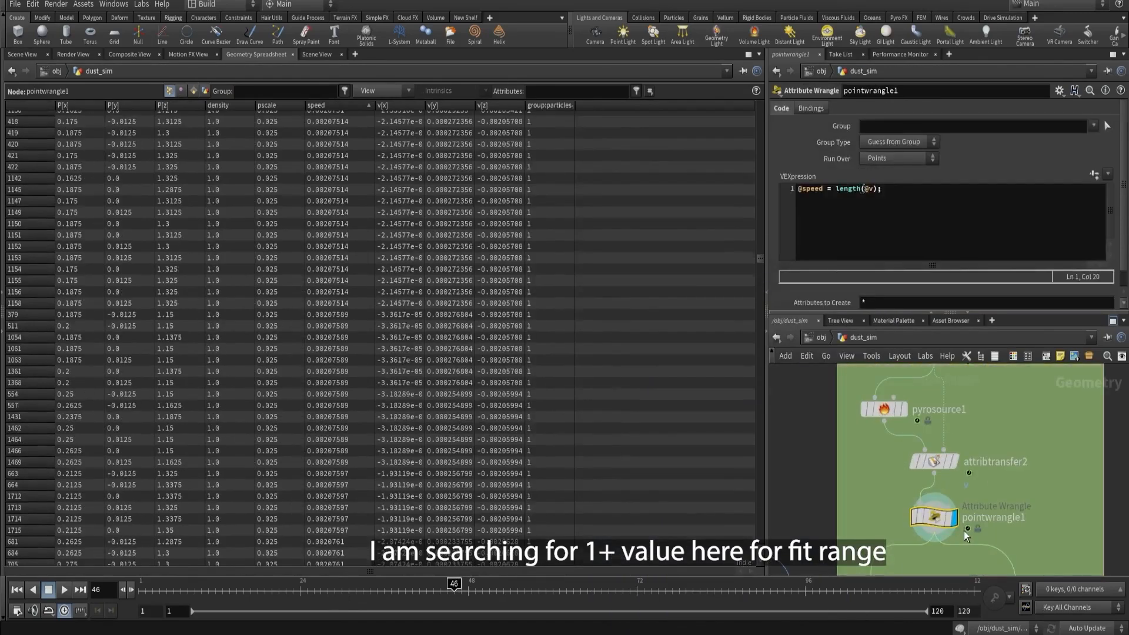
Show the character at frame 25 in the viewport with velocity trails drawn on the source points.
click(16, 55)
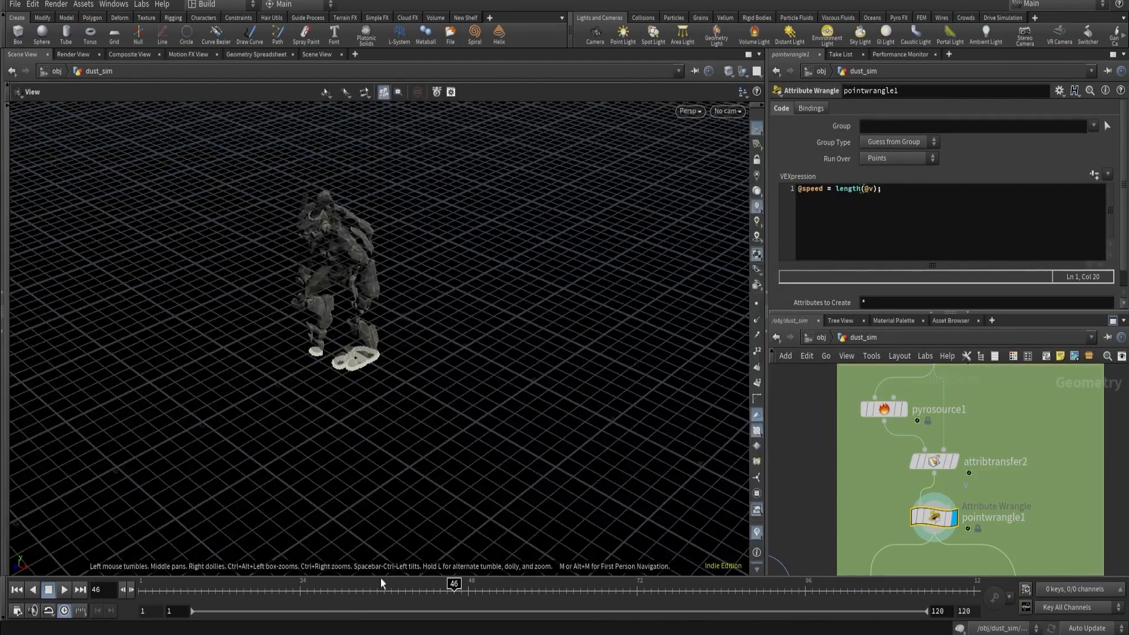
drag(383, 585, 306, 590)
click(757, 531)
click(760, 517)
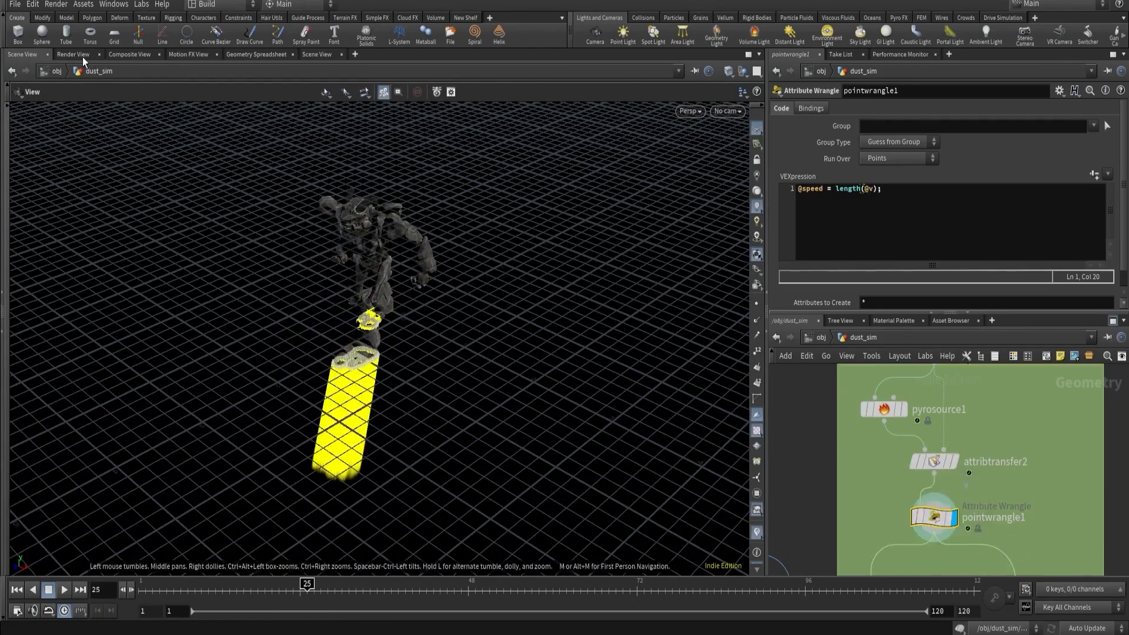
Sort the frame 25 points by descending speed in the Geometry Spreadsheet and examine the highest values.
click(268, 54)
click(326, 106)
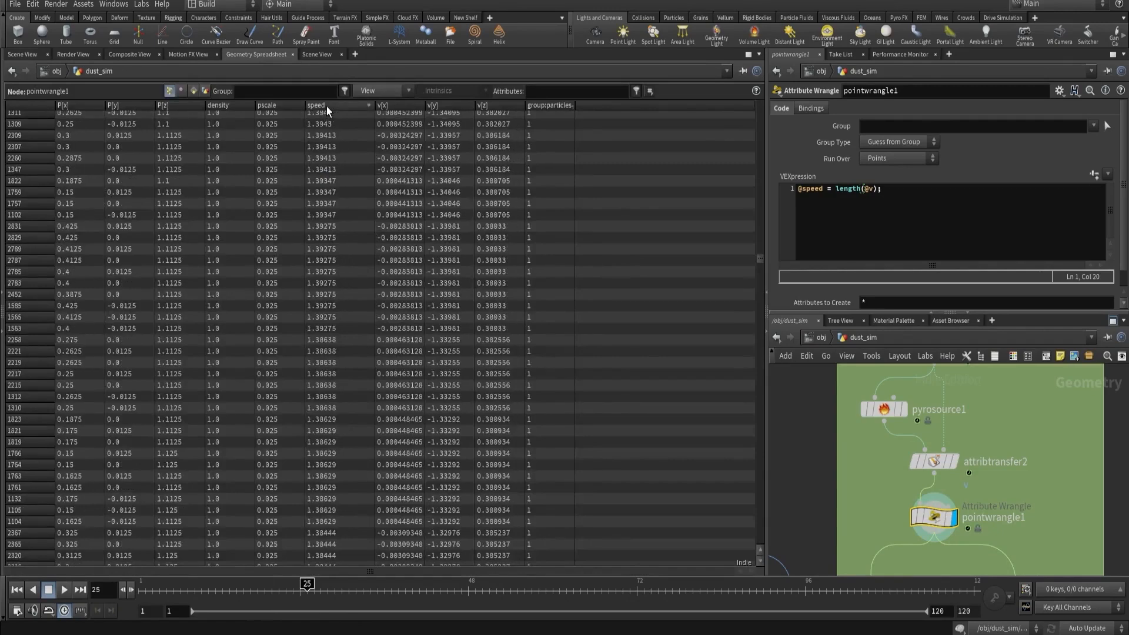
scroll(347, 173, up, 3)
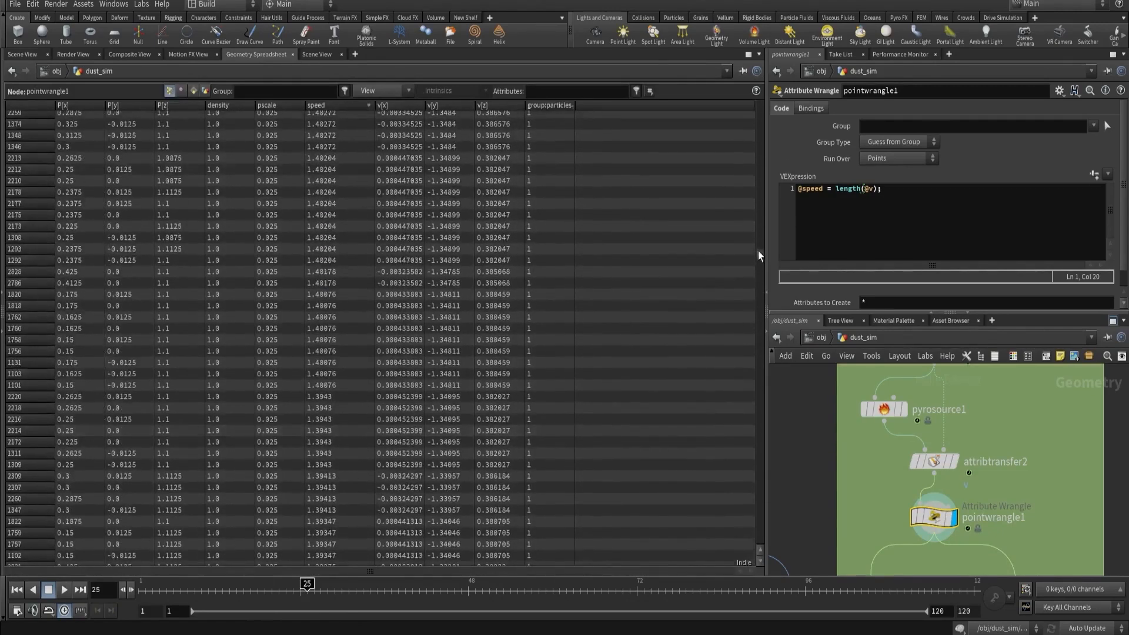
drag(758, 252, 754, 99)
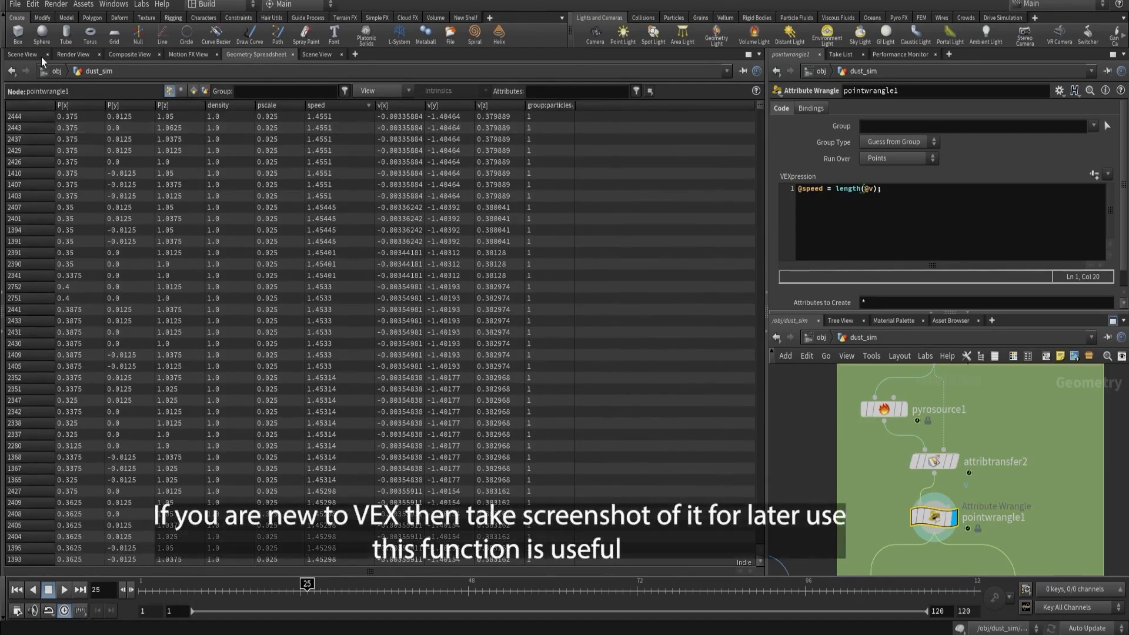
click(23, 54)
click(889, 214)
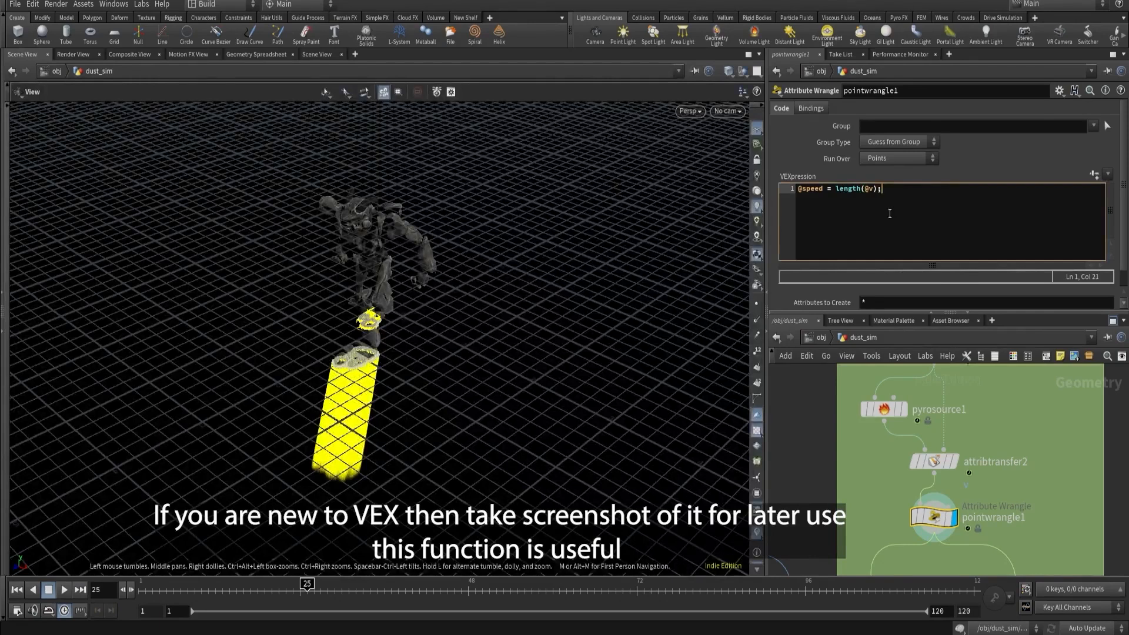
key(Return)
key(Return)
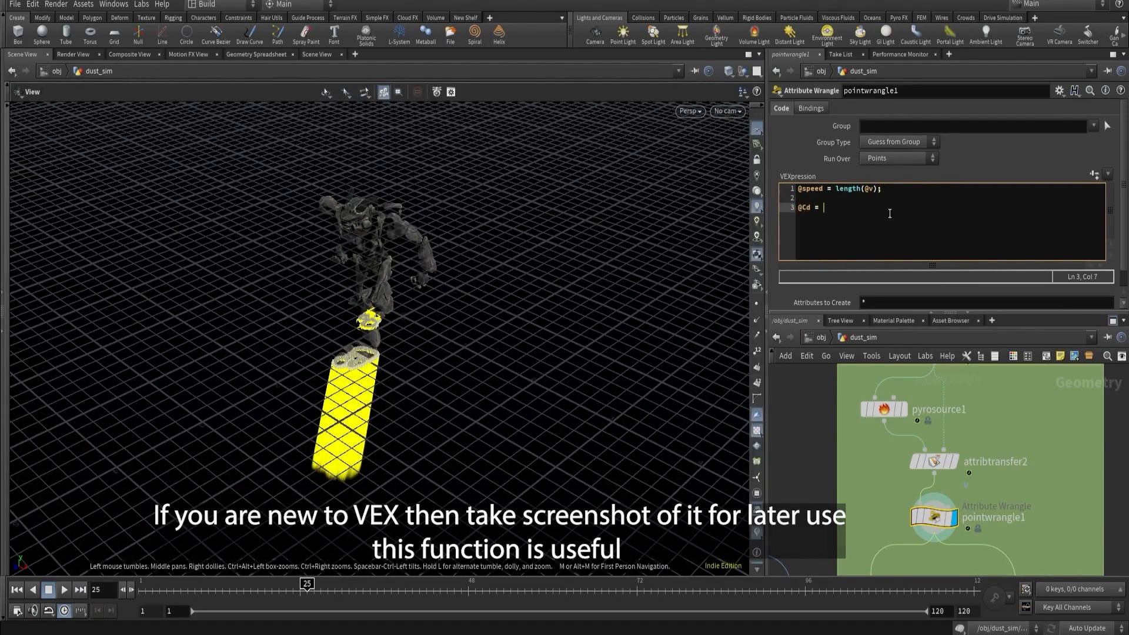
text(set)
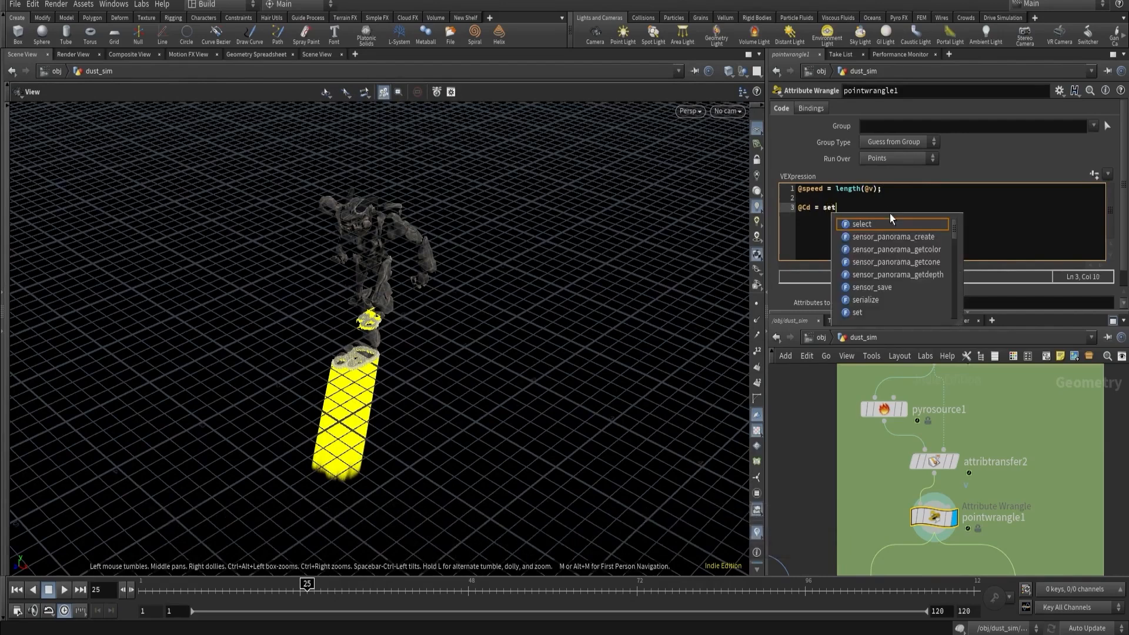
text((@speed)
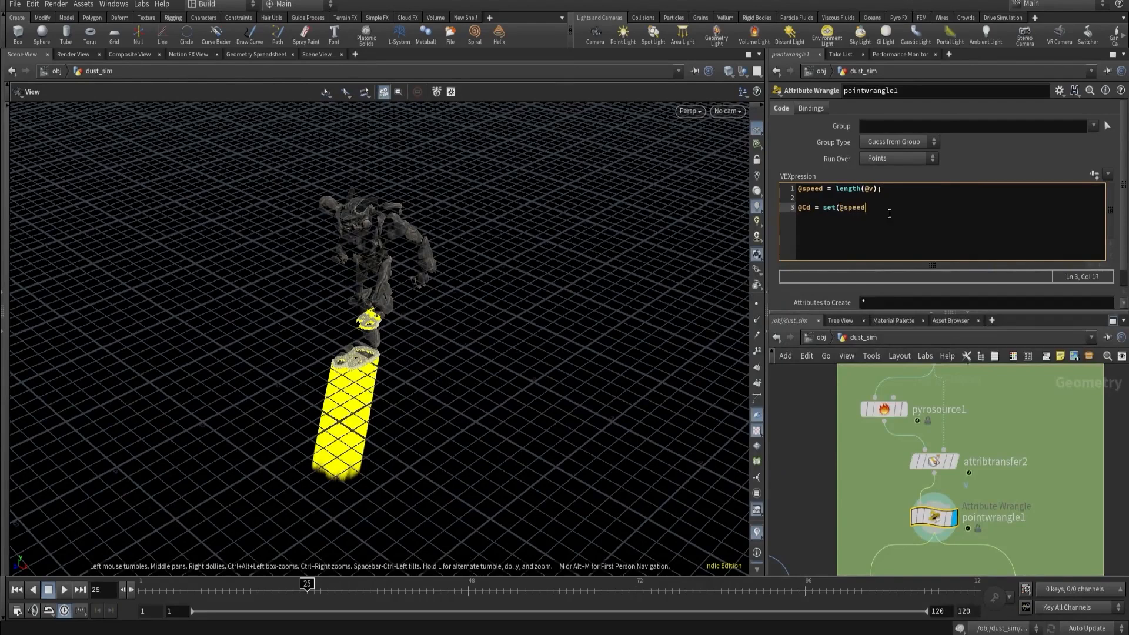
text(, 0,0);)
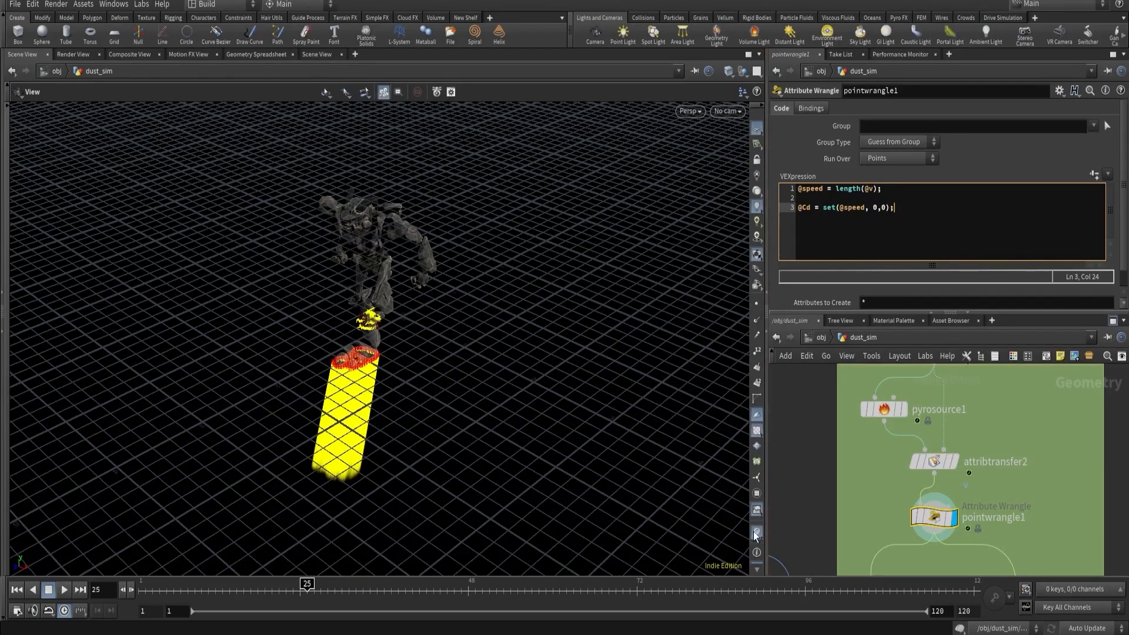
drag(624, 445, 447, 353)
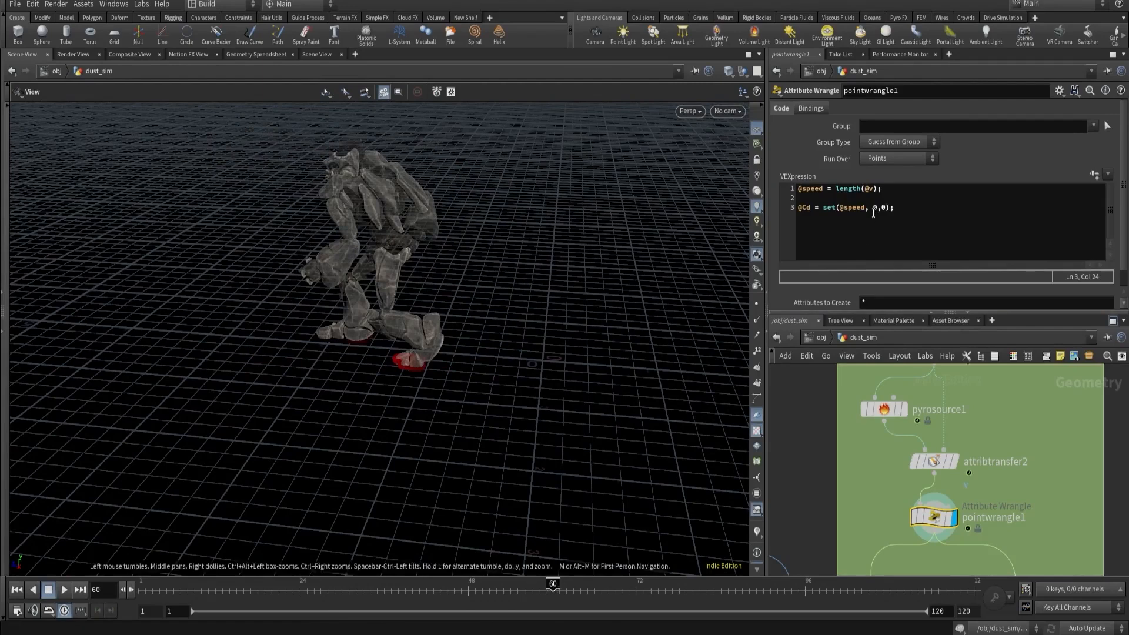
click(874, 209)
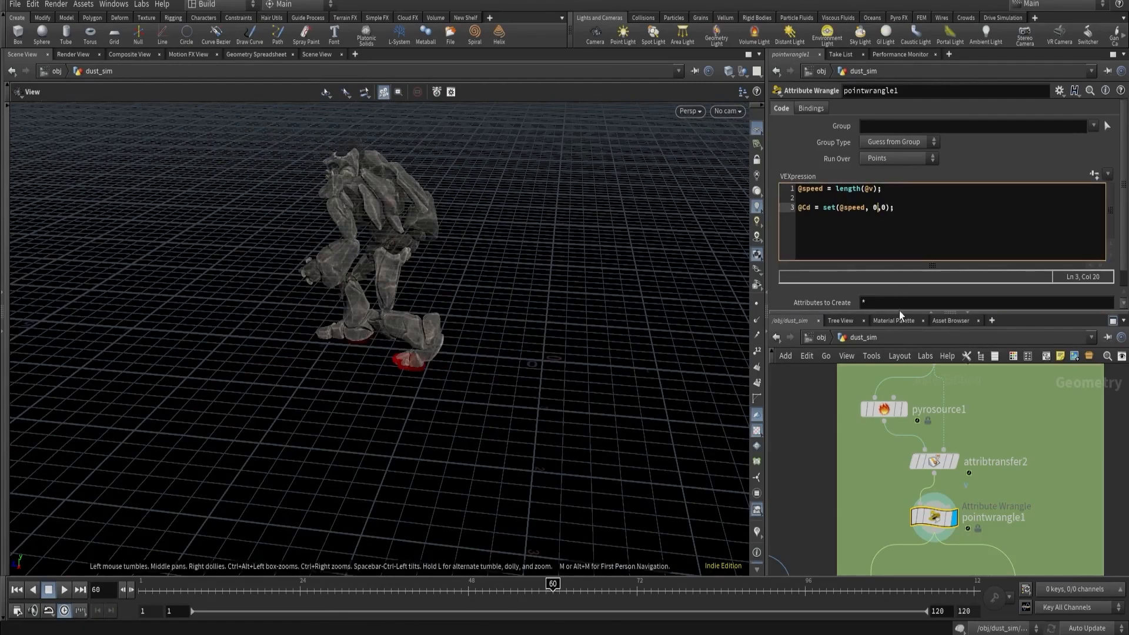
key(BackSpace)
text(1)
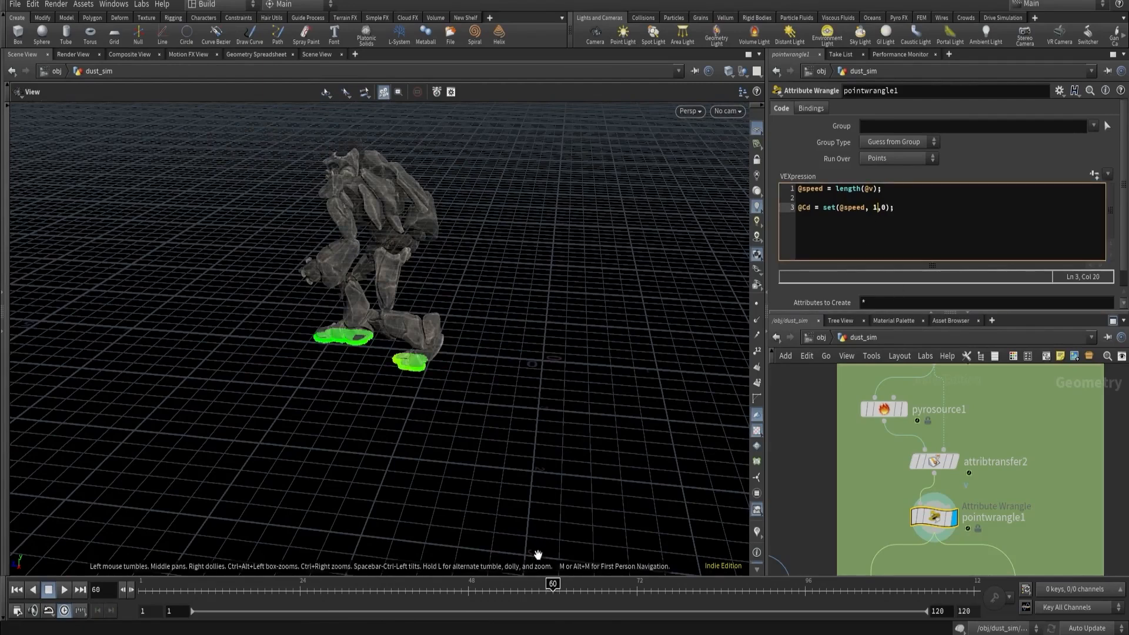
Play the animation from the start and scrub to frame 39 to check the speed colouring on the feet.
drag(550, 590, 130, 621)
click(63, 590)
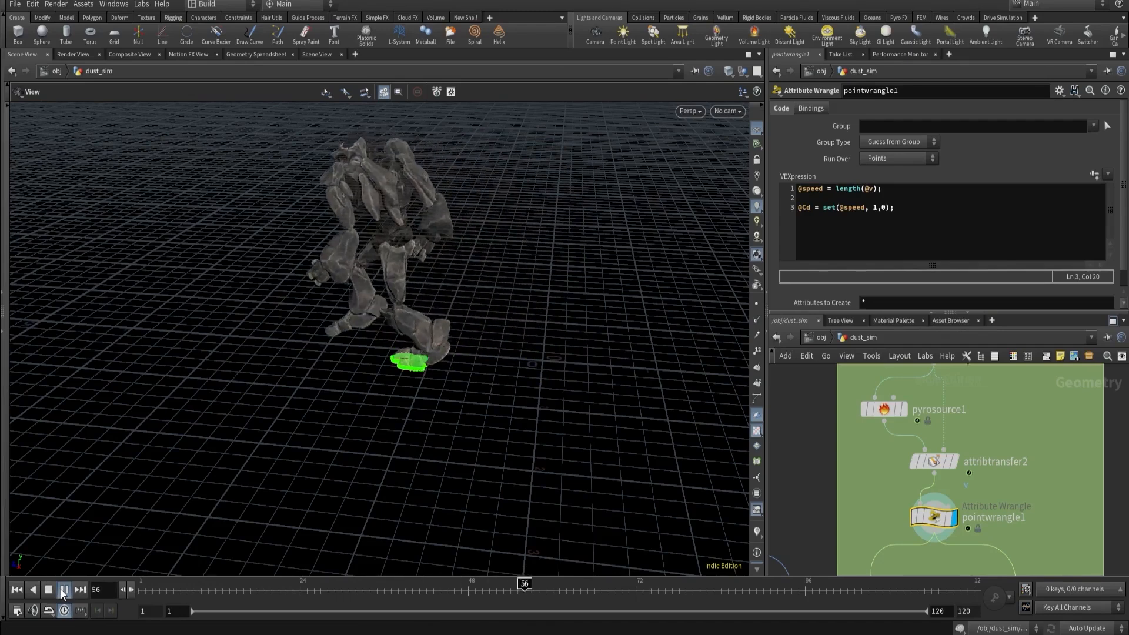
click(356, 585)
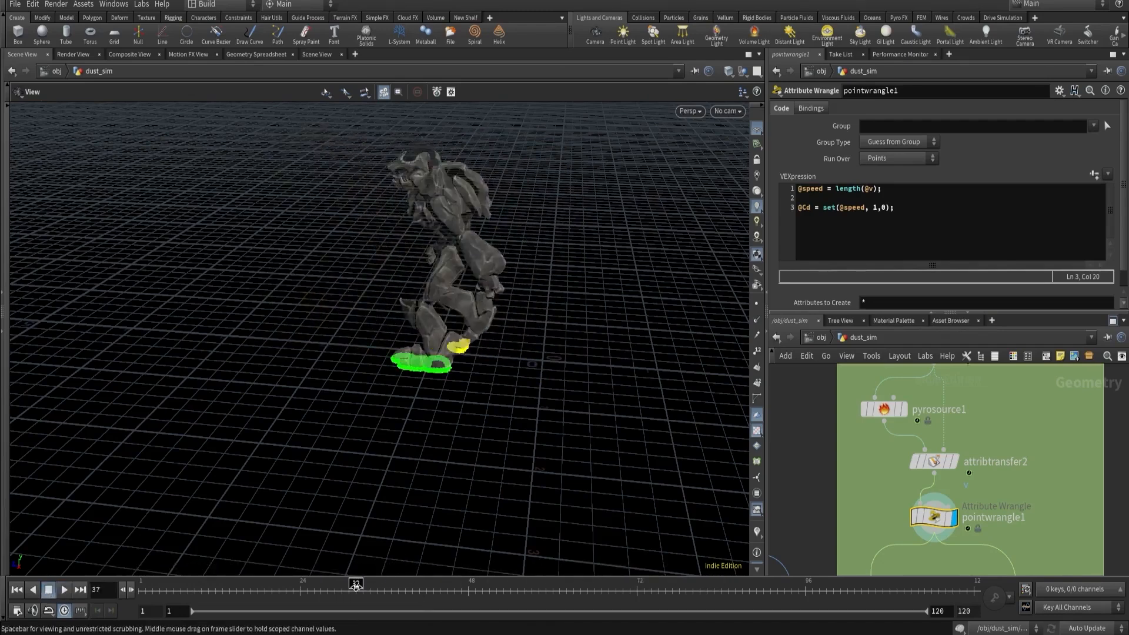
drag(355, 586, 405, 586)
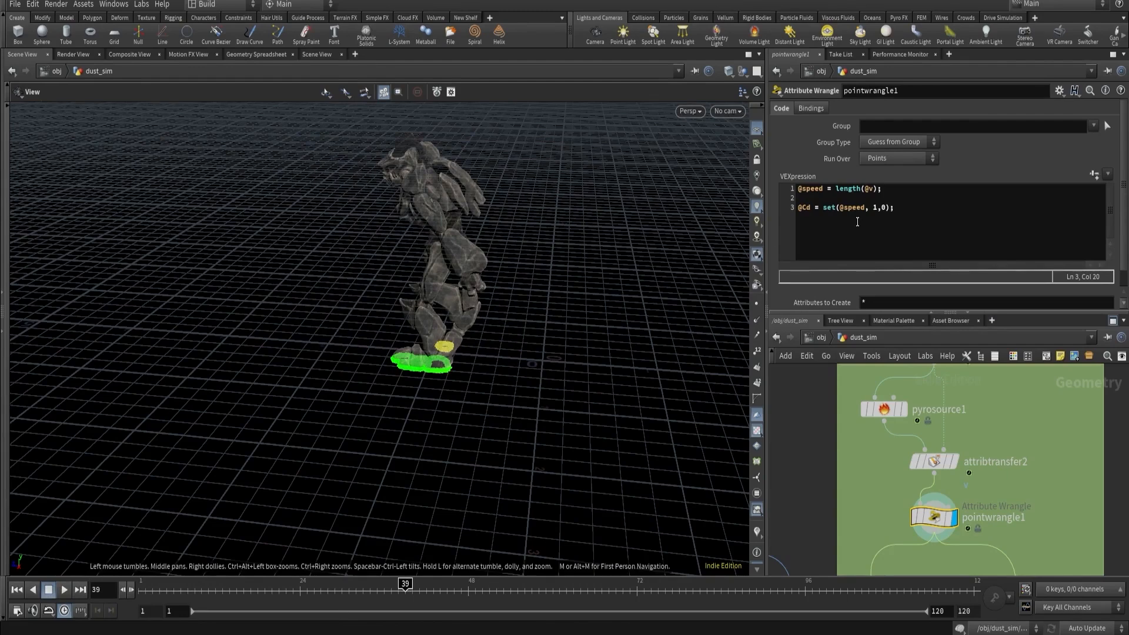
click(836, 188)
text(fit)
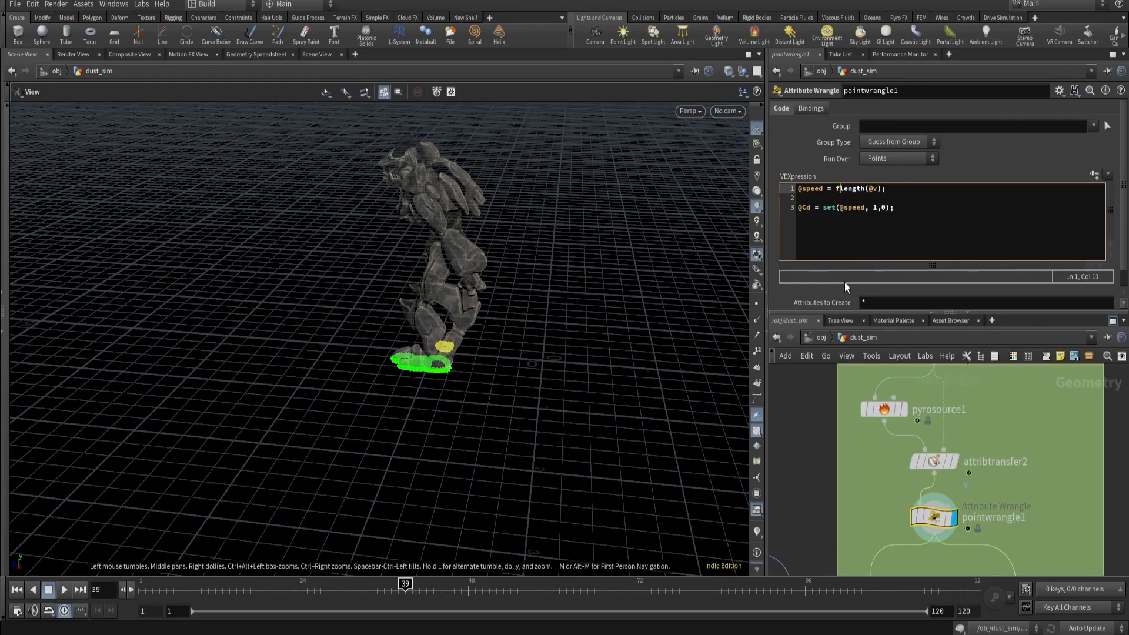
text(01()
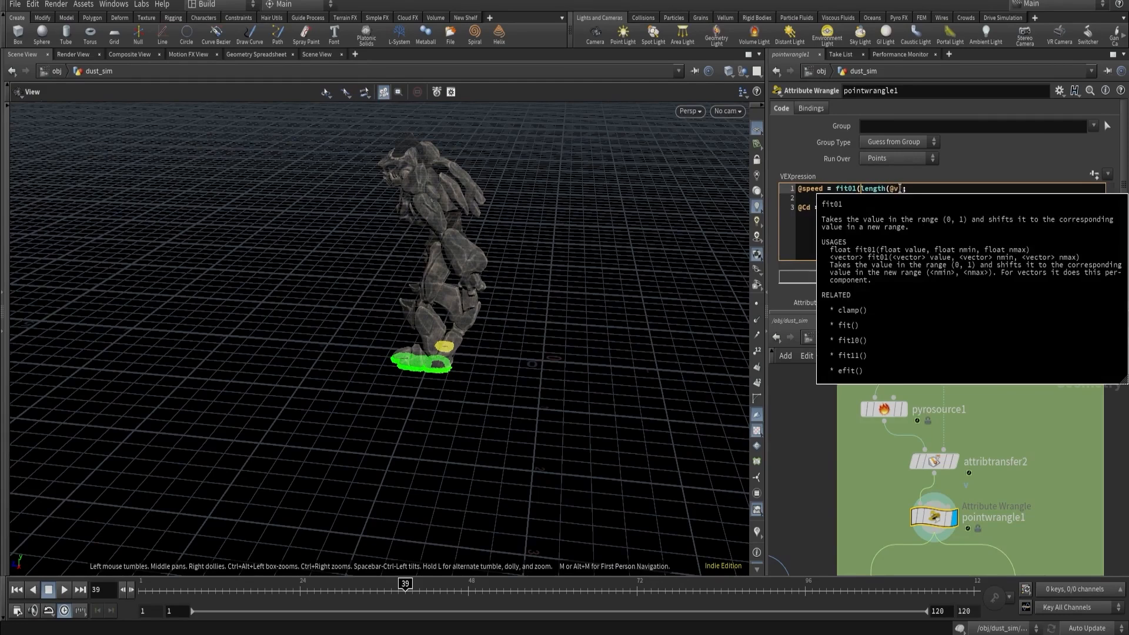
click(902, 188)
text(,0,)
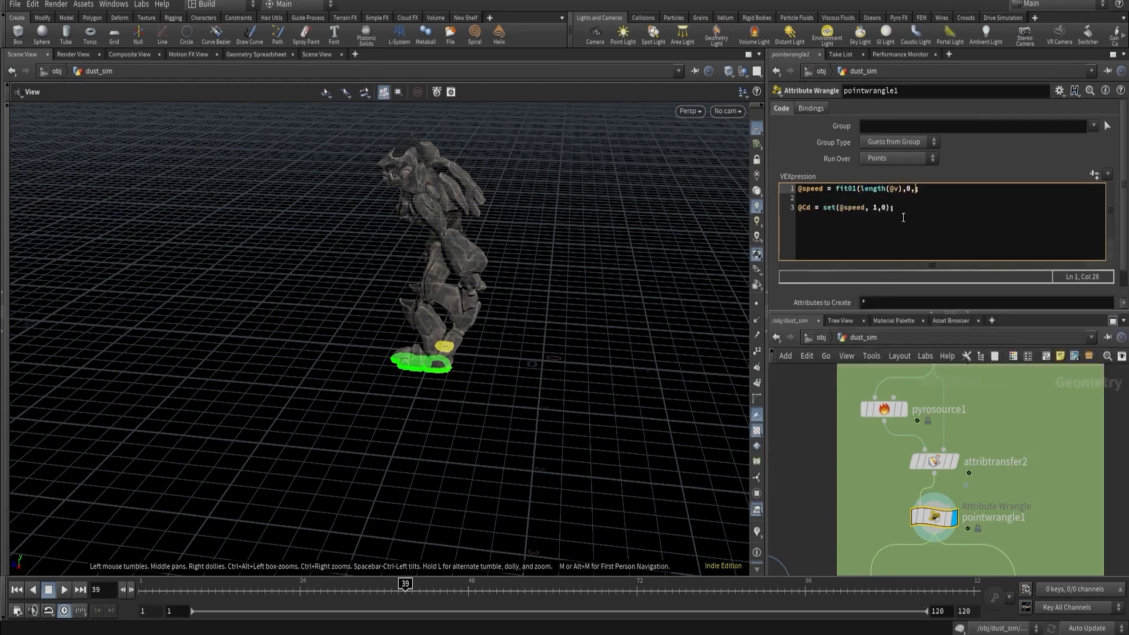
text(1))
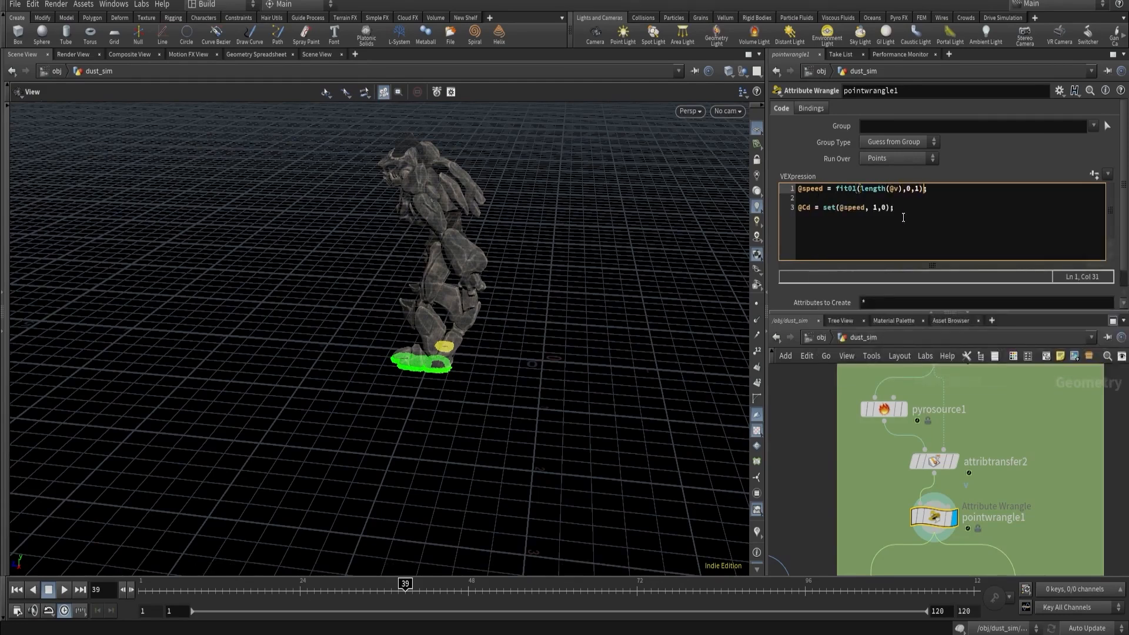
Sort the frame 37 points by speed in the Geometry Spreadsheet, examine the values, and return to the viewport.
mouse_move(406, 584)
mouse_down()
mouse_move(378, 585)
mouse_move(391, 584)
mouse_up()
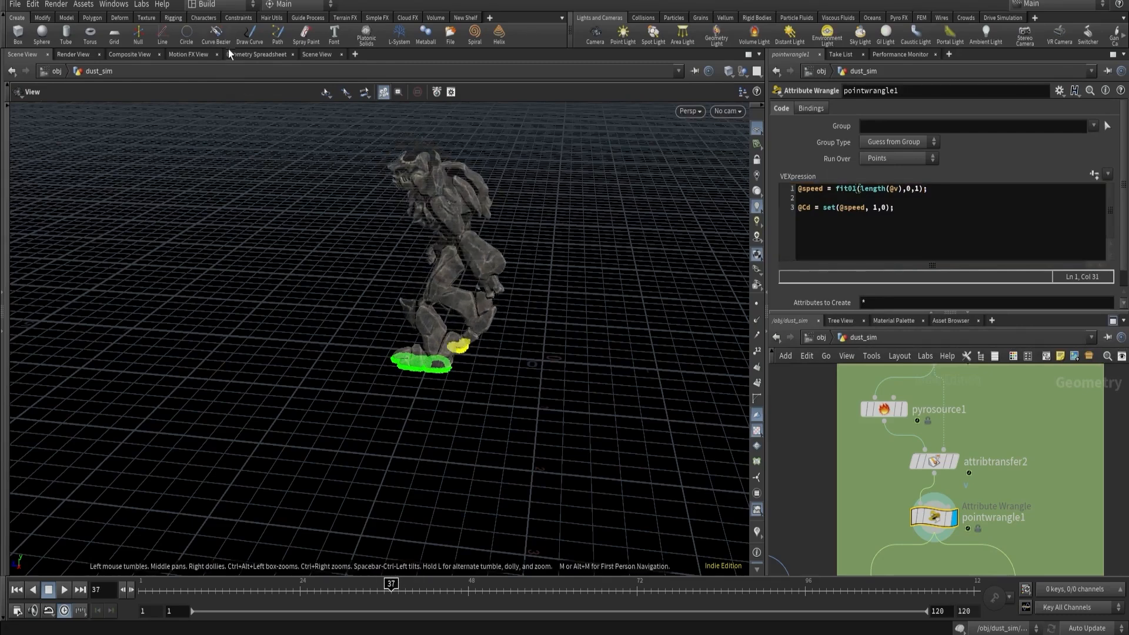
click(255, 54)
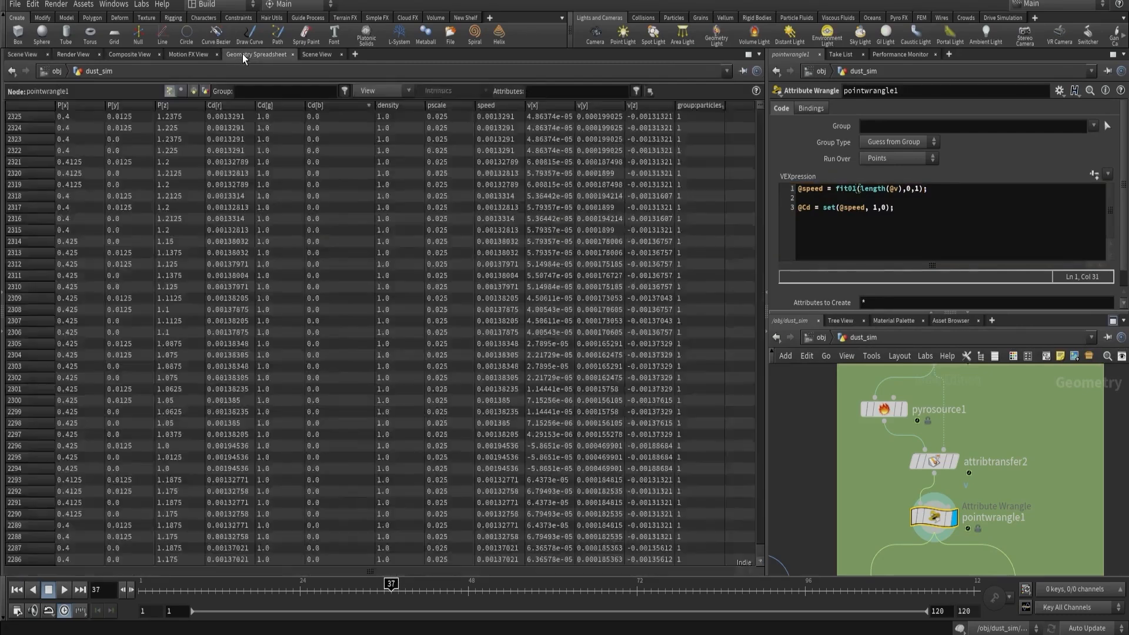
click(490, 105)
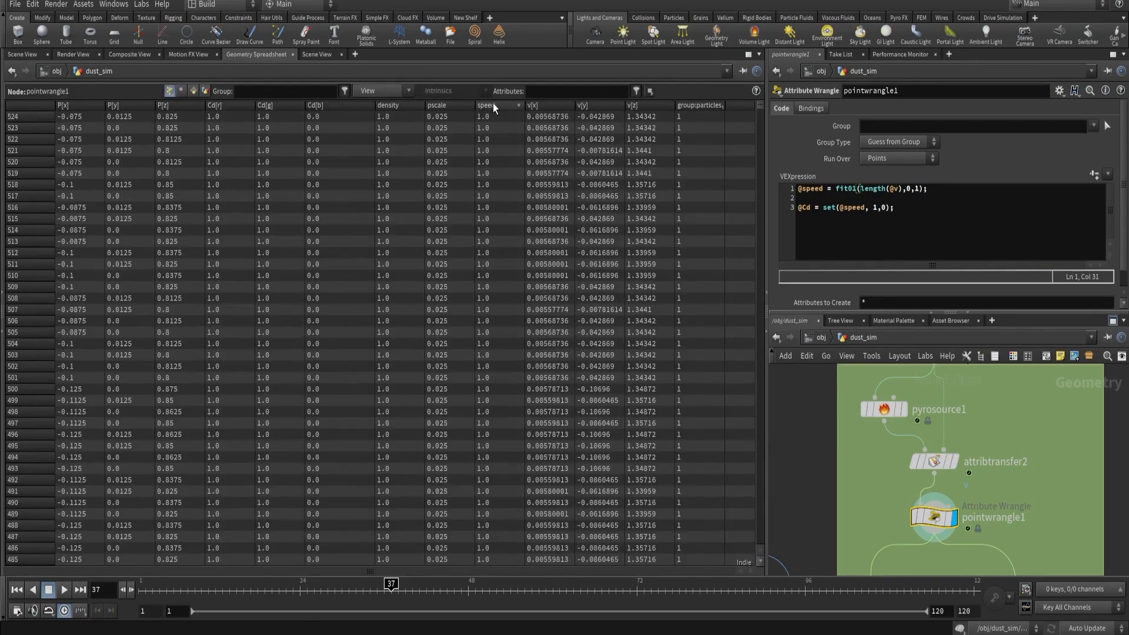
click(22, 54)
click(806, 200)
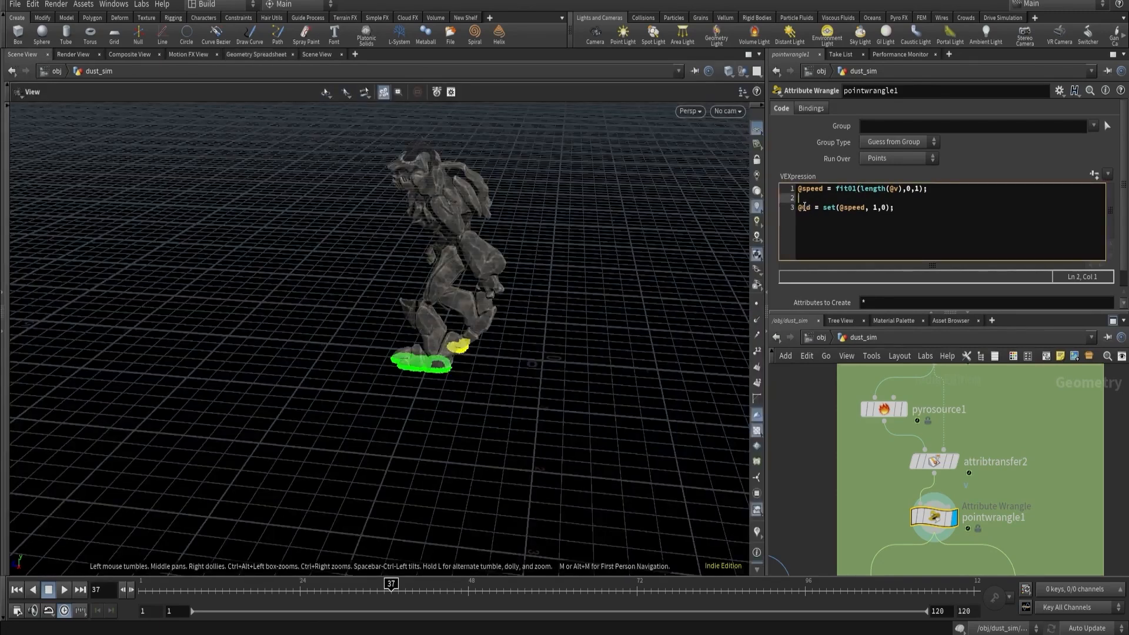
key(Return)
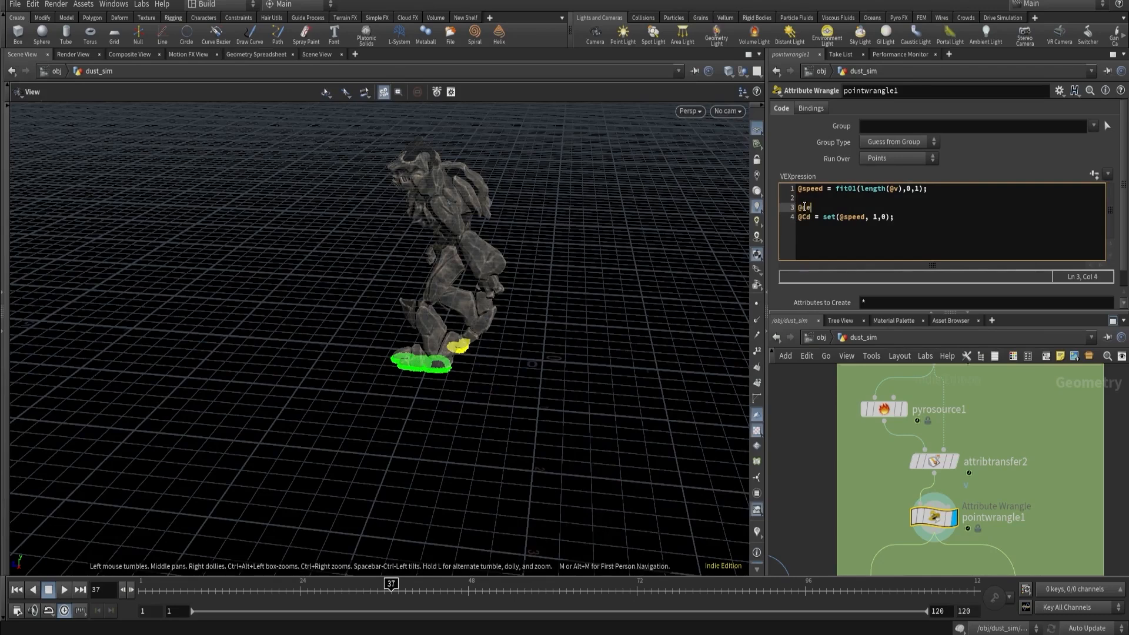
text(@density *= @speed;)
Rewind to frame 1, display the import_dust node, and play the dust simulation through to frame 66.
middle_drag(885, 501, 896, 416)
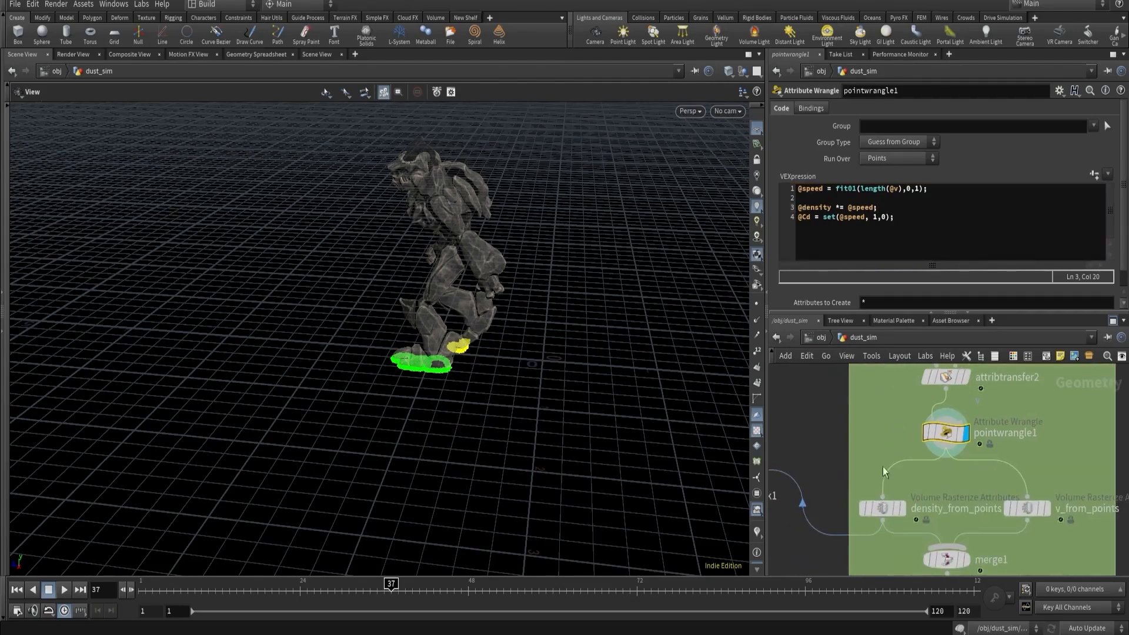
click(883, 509)
drag(413, 590, 140, 595)
scroll(911, 487, down, 6)
middle_drag(896, 523, 864, 426)
scroll(908, 482, up, 5)
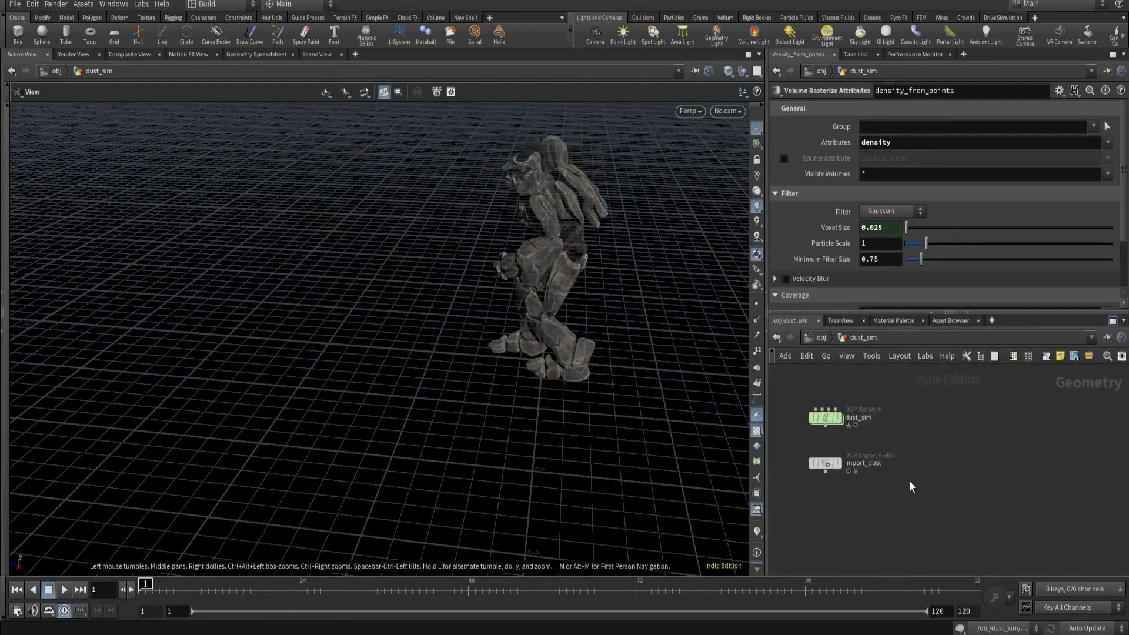
click(814, 462)
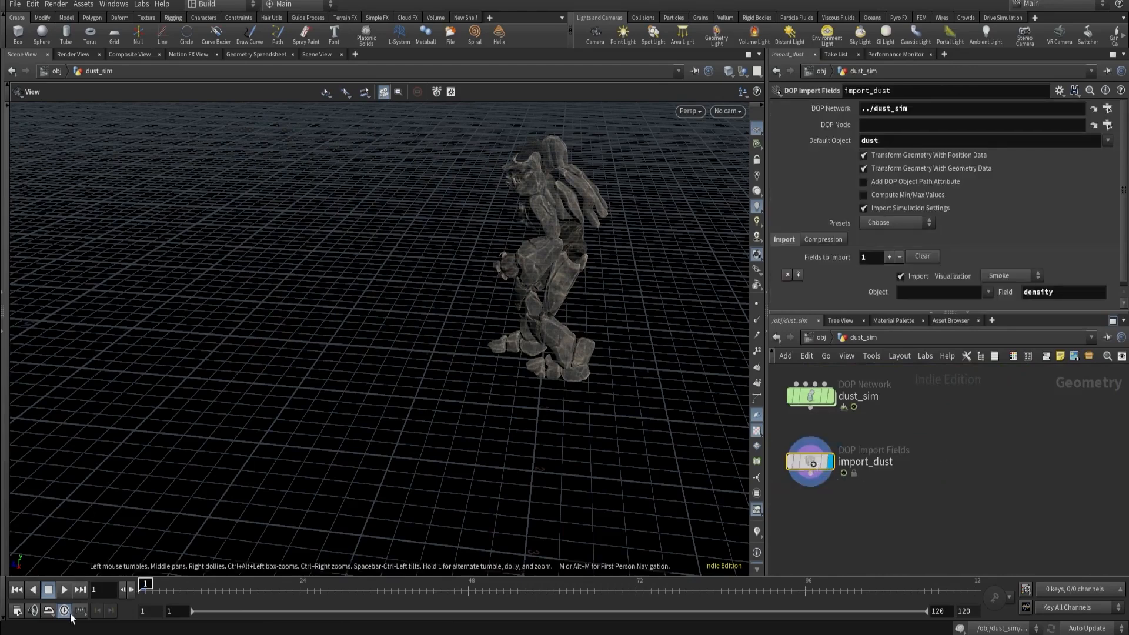
click(64, 590)
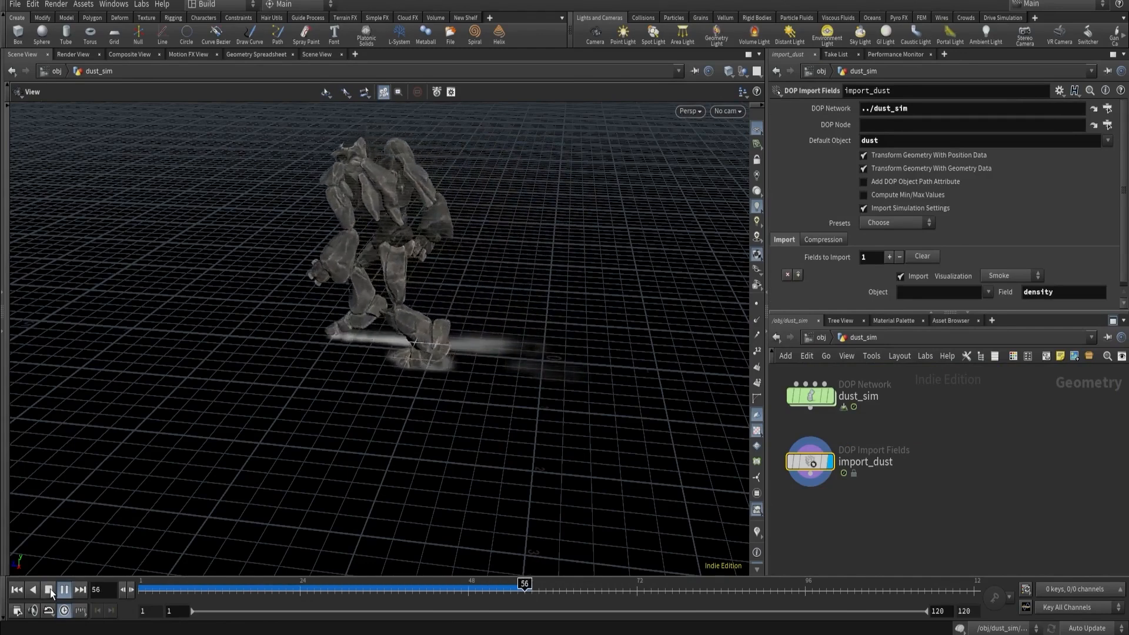
click(50, 589)
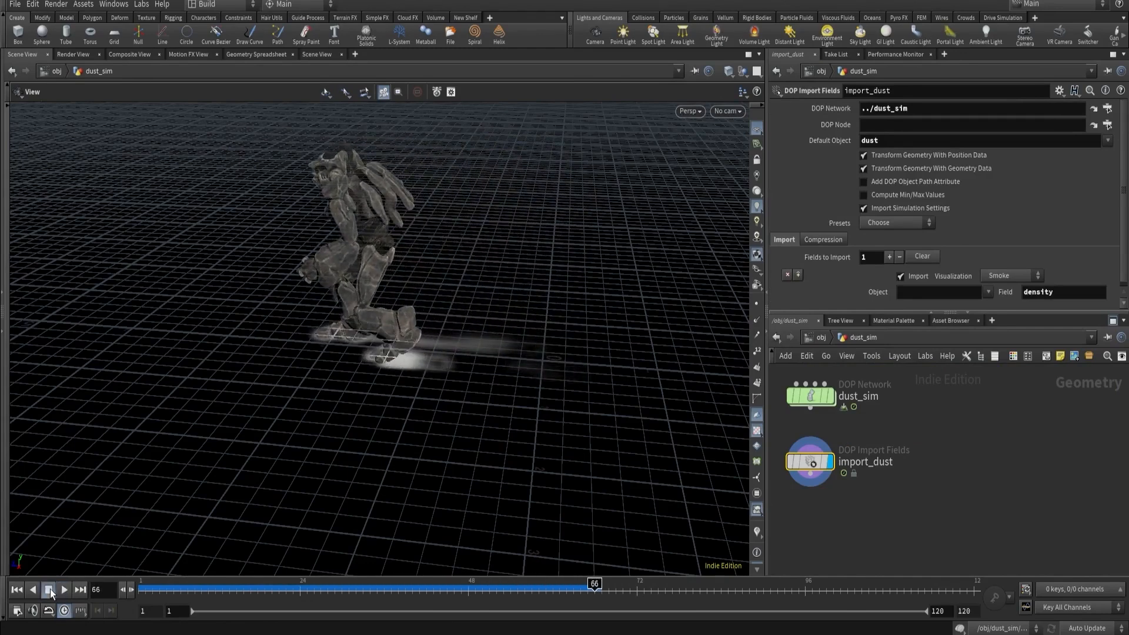
Inspect the volumes listed in the pyroSource null's node information.
middle_drag(812, 398, 818, 469)
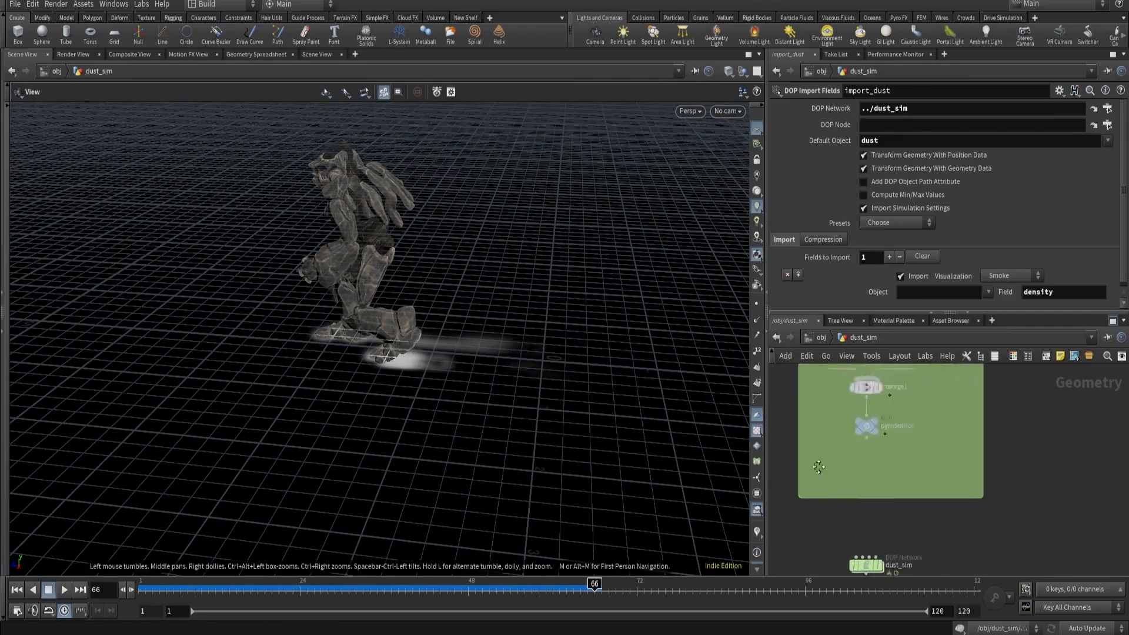
scroll(821, 468, up, 3)
middle_click(873, 461)
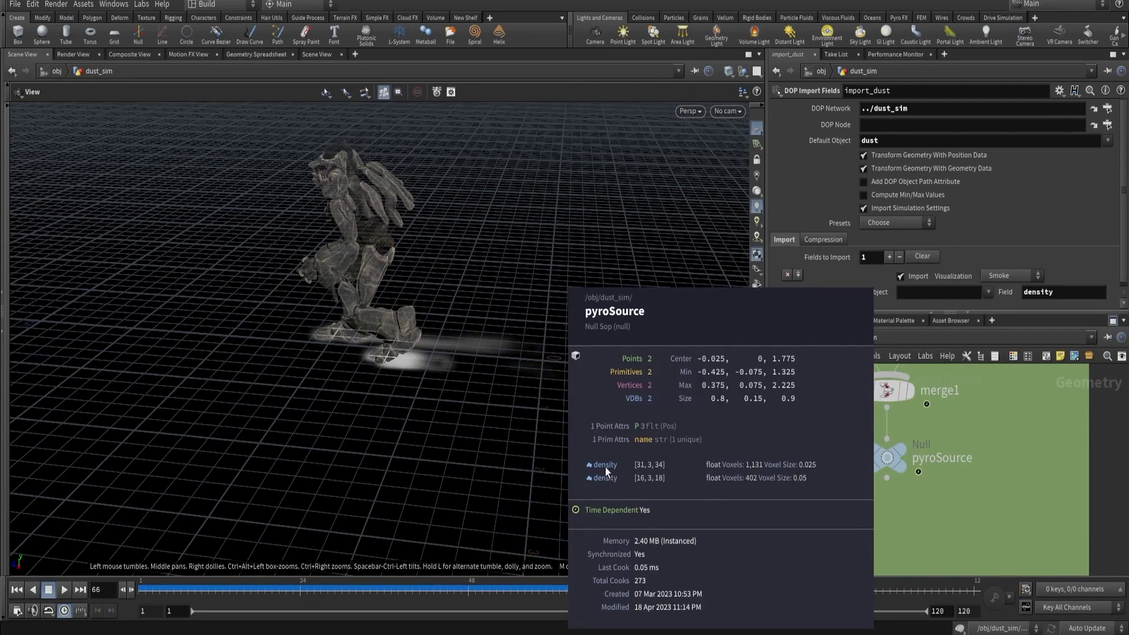
Set the rasterized attribute of the v_from_points node to v.
middle_drag(996, 367, 991, 515)
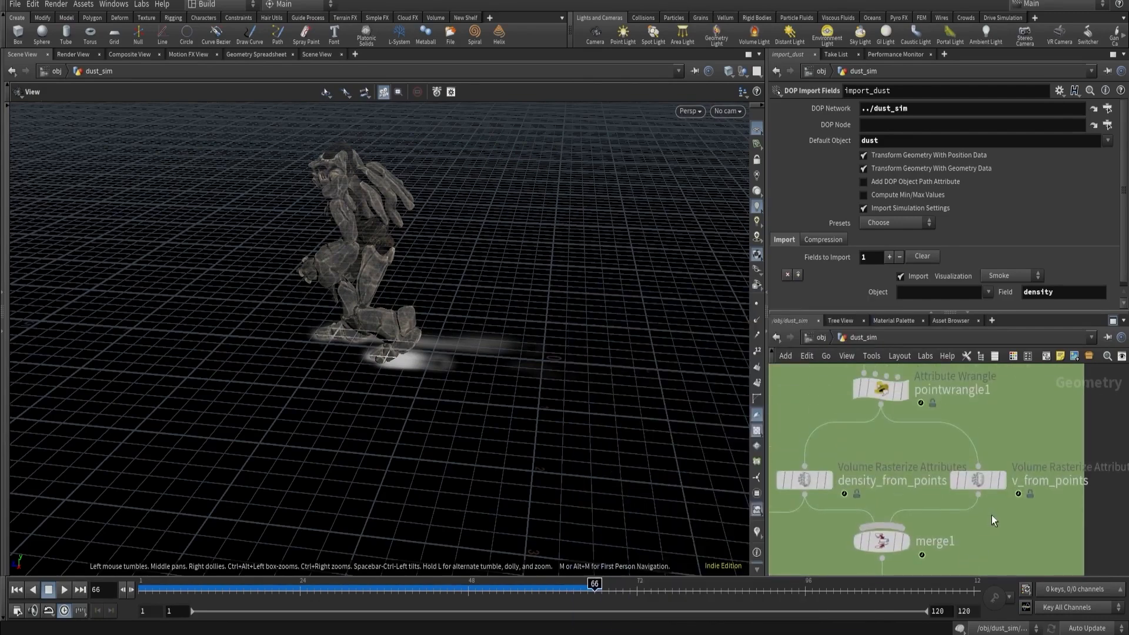
click(996, 474)
double_click(881, 143)
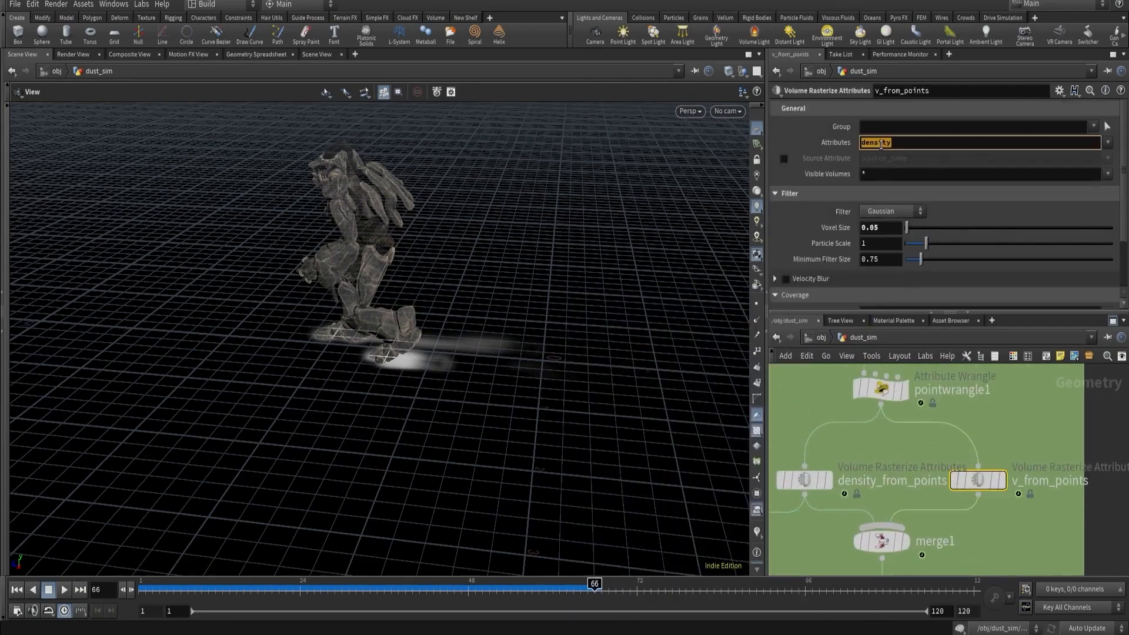
text(v)
Select the pyroSource null and check its node information again after the attribute change.
scroll(998, 454, down, 3)
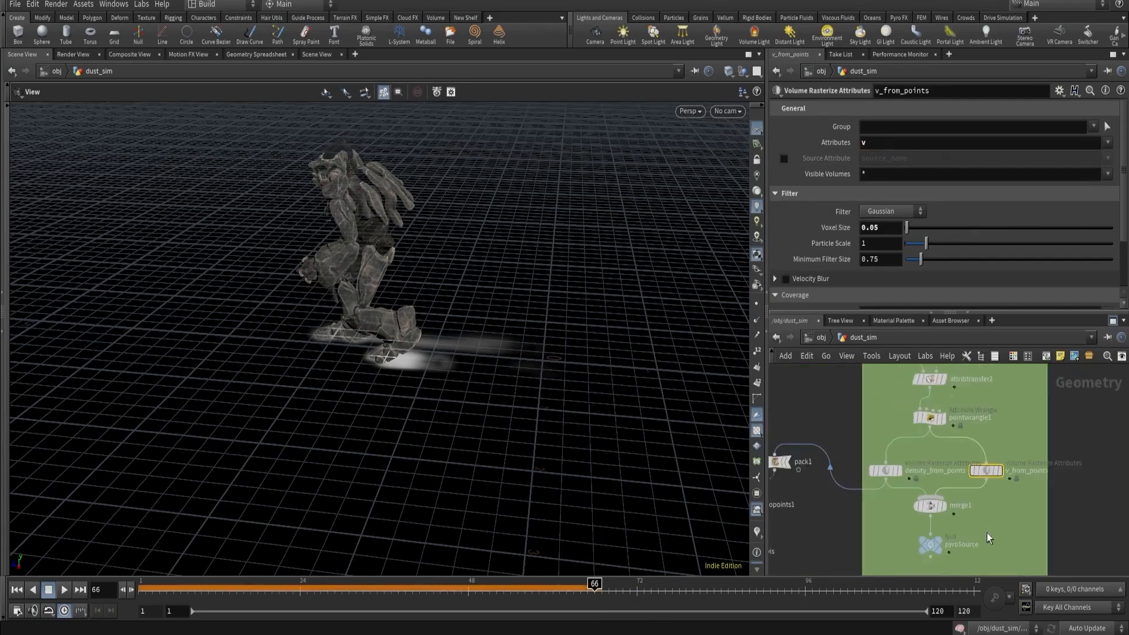
middle_drag(988, 536, 978, 448)
scroll(930, 451, up, 3)
click(917, 450)
middle_click(919, 453)
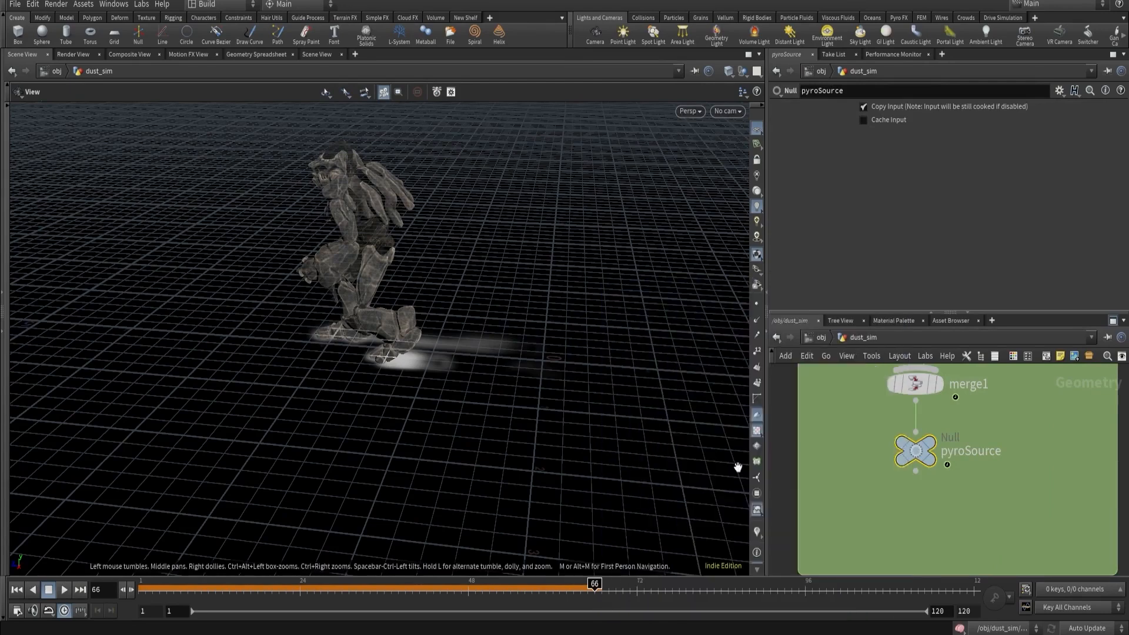
Select the dust_sim DOP network and show its Simulation settings.
scroll(957, 479, down, 3)
middle_drag(957, 479, 928, 382)
scroll(876, 517, up, 3)
drag(874, 453, 923, 461)
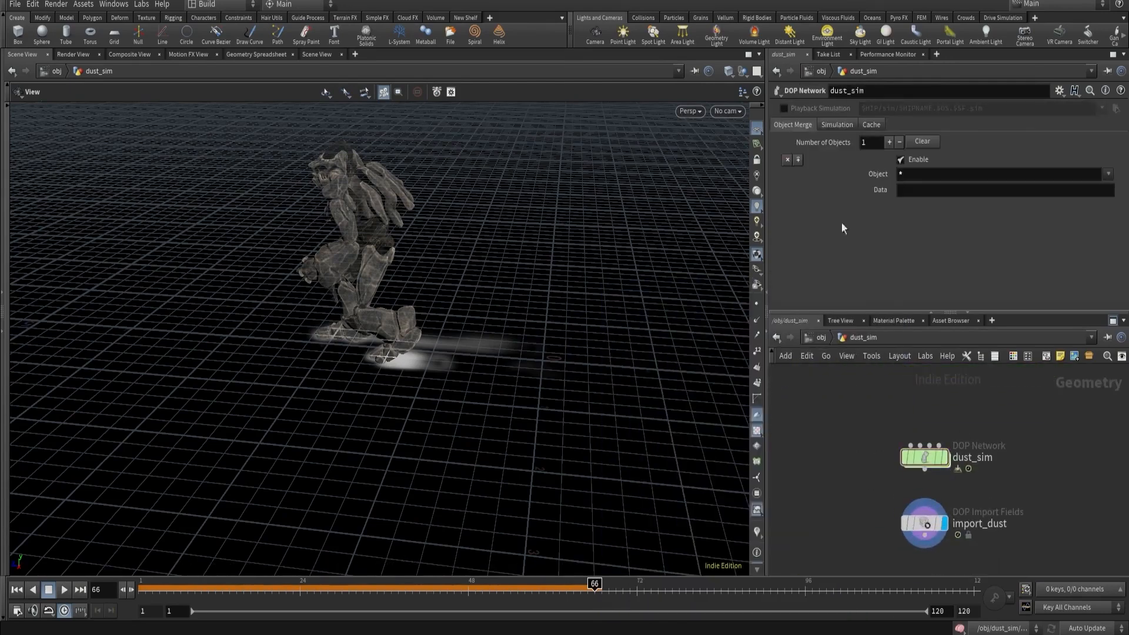
click(837, 124)
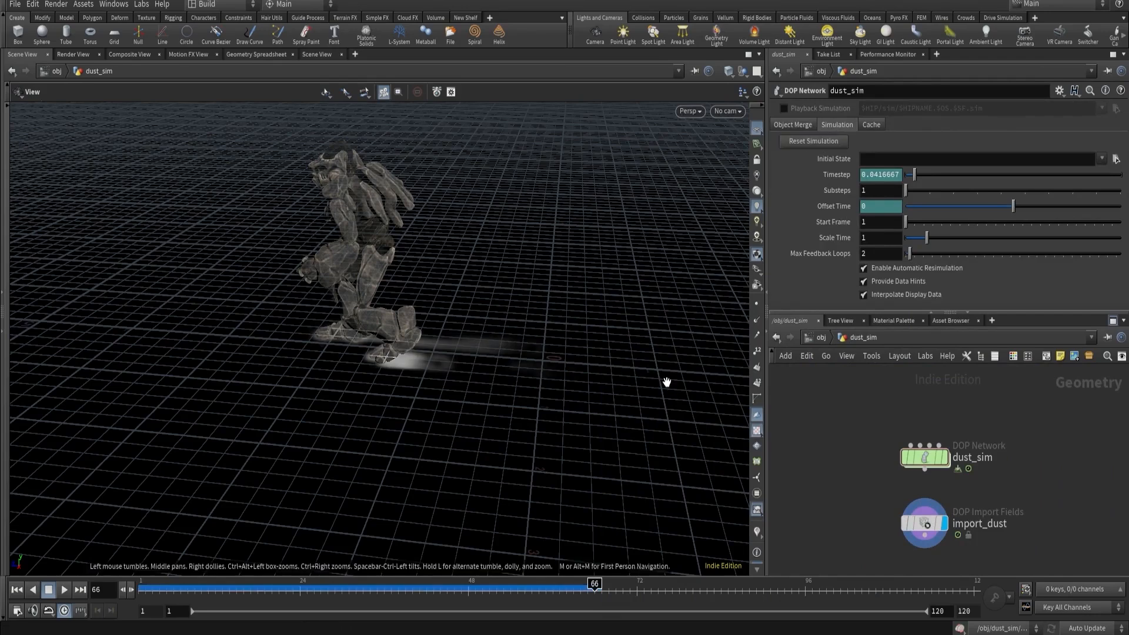
Enter the dust_sim DOP network and bring up the volumesource1 node's parameters.
scroll(904, 438, down, 2)
scroll(903, 436, down, 3)
middle_drag(871, 419, 874, 524)
scroll(905, 482, up, 5)
middle_drag(900, 562, 876, 406)
scroll(911, 464, up, 2)
double_click(910, 464)
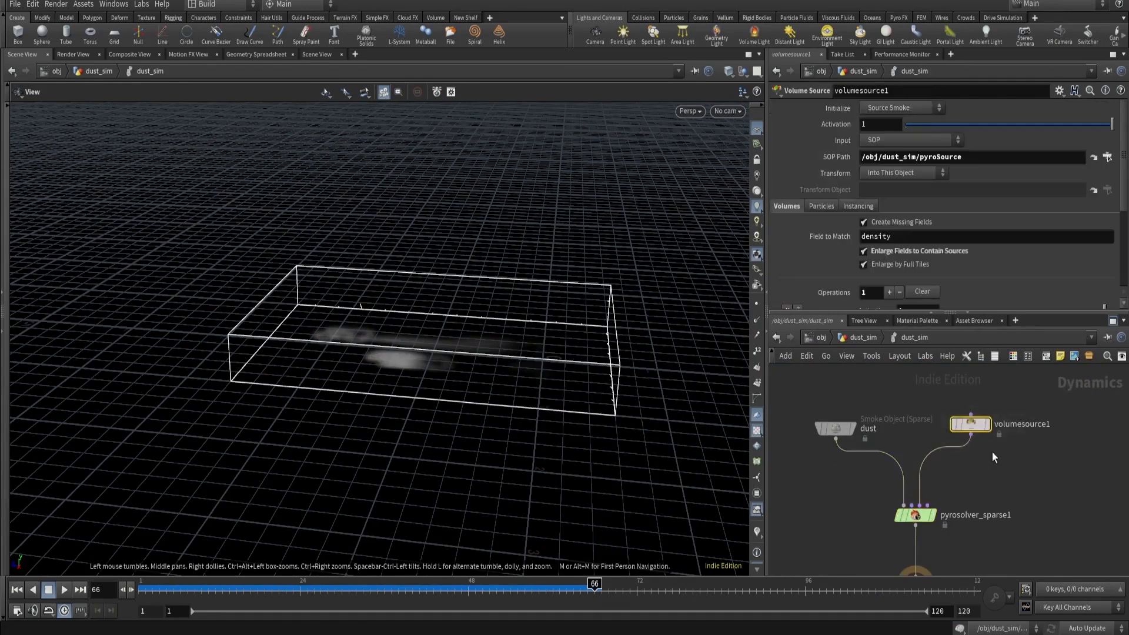
Add a second operation to volumesource1 with source volume v and target field v.
scroll(826, 256, down, 4)
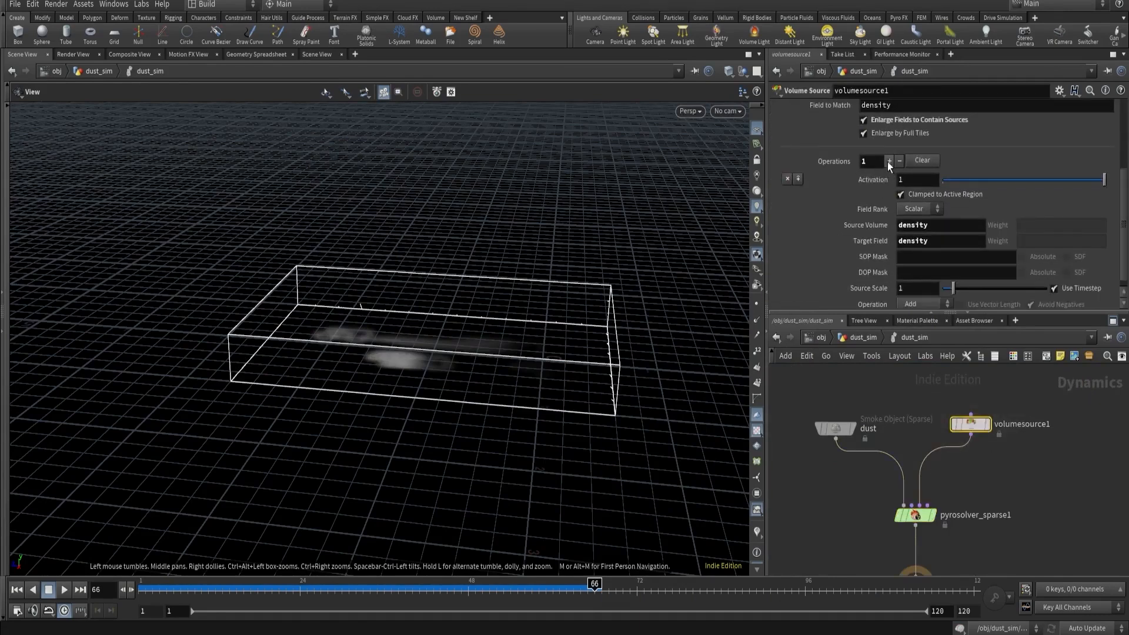
click(908, 236)
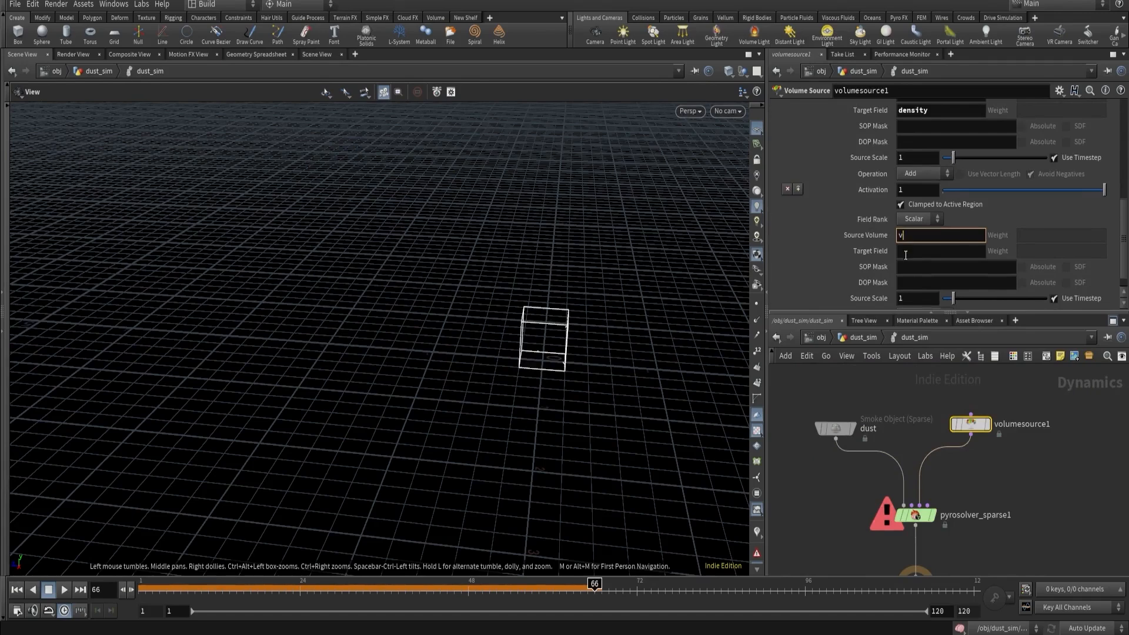
text(v)
click(906, 255)
text(v)
key(Return)
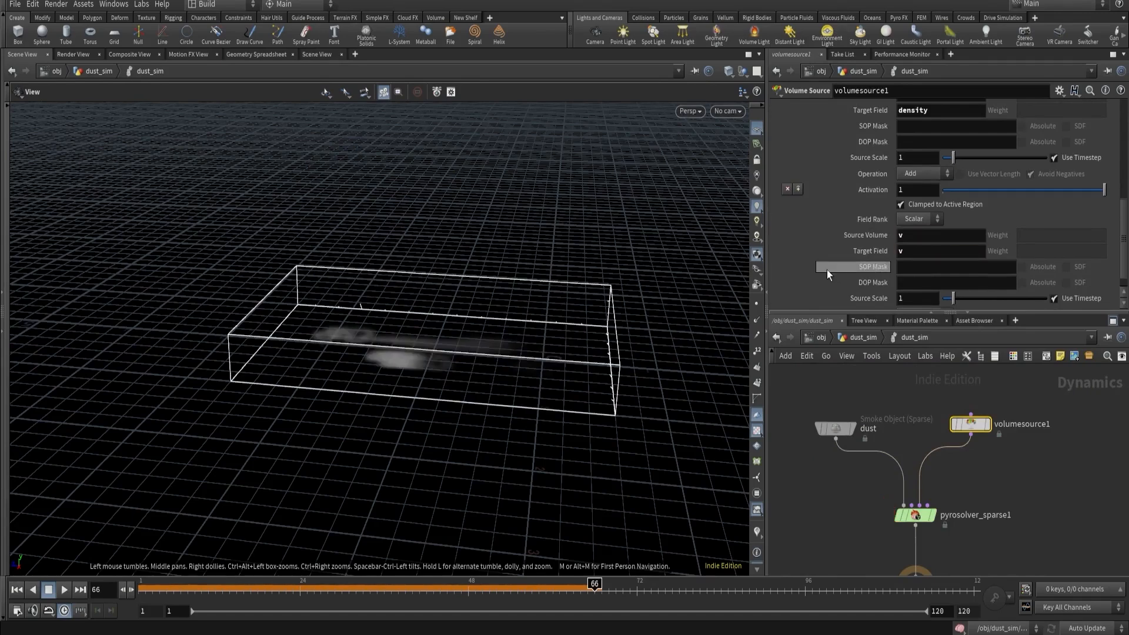
Set the second operation's field rank to Vector and target field to vel, and return to the dust_sim geometry network.
click(921, 222)
click(917, 235)
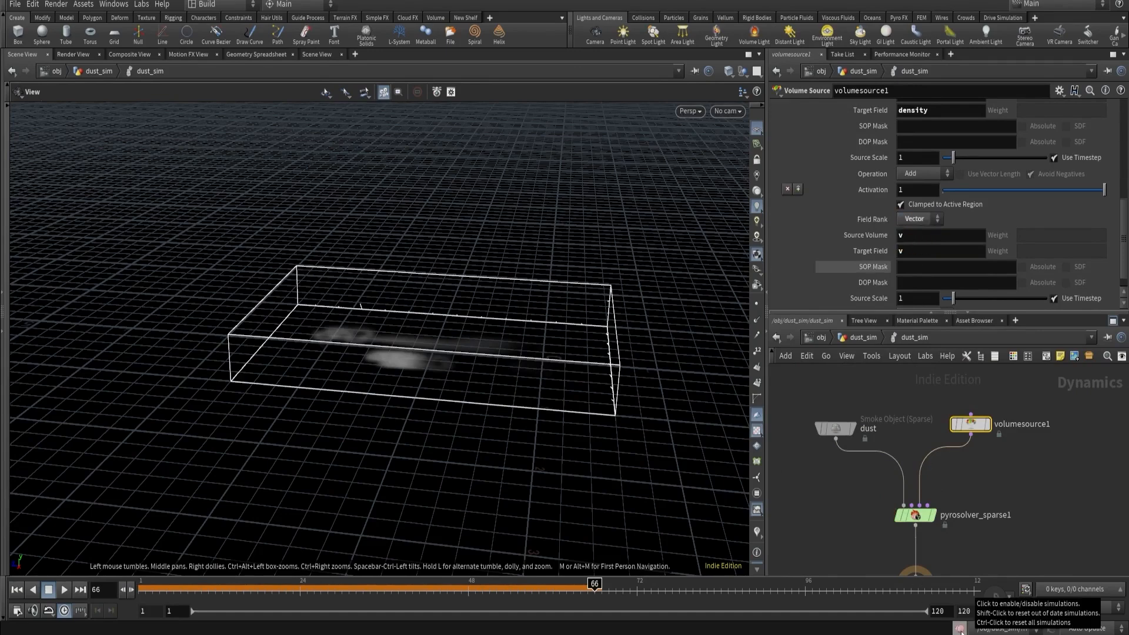
click(916, 255)
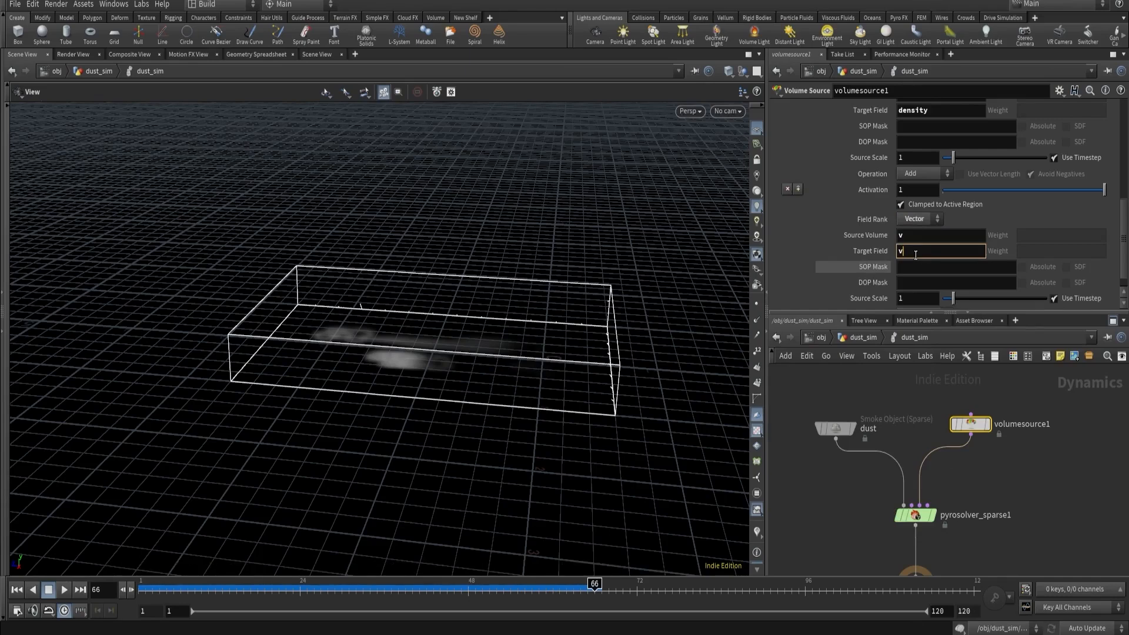
key(Return)
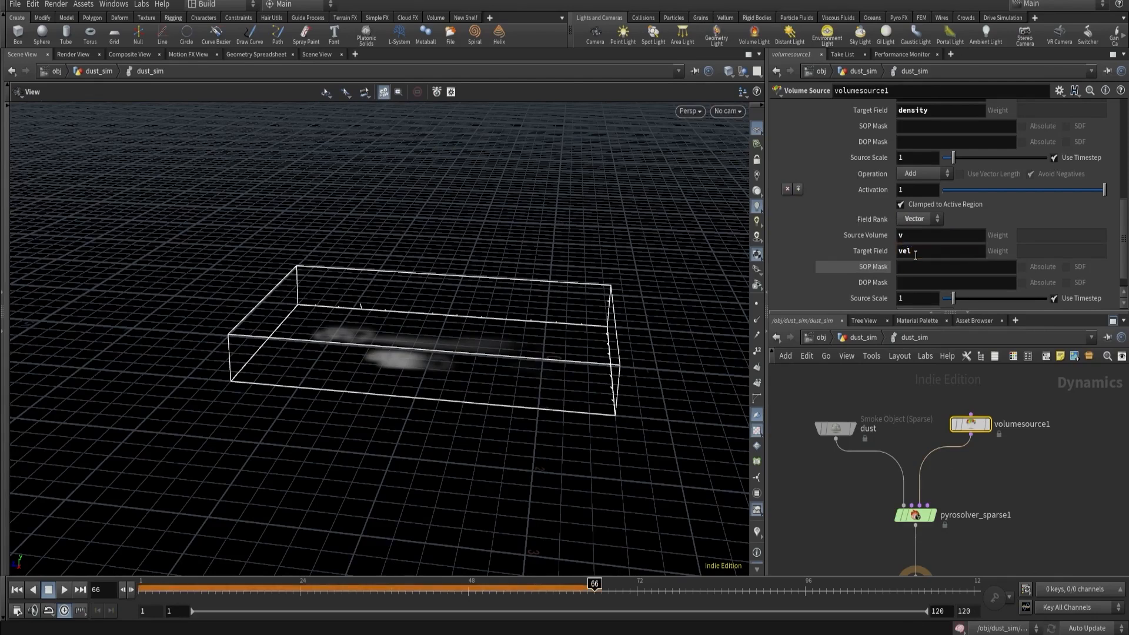
click(861, 340)
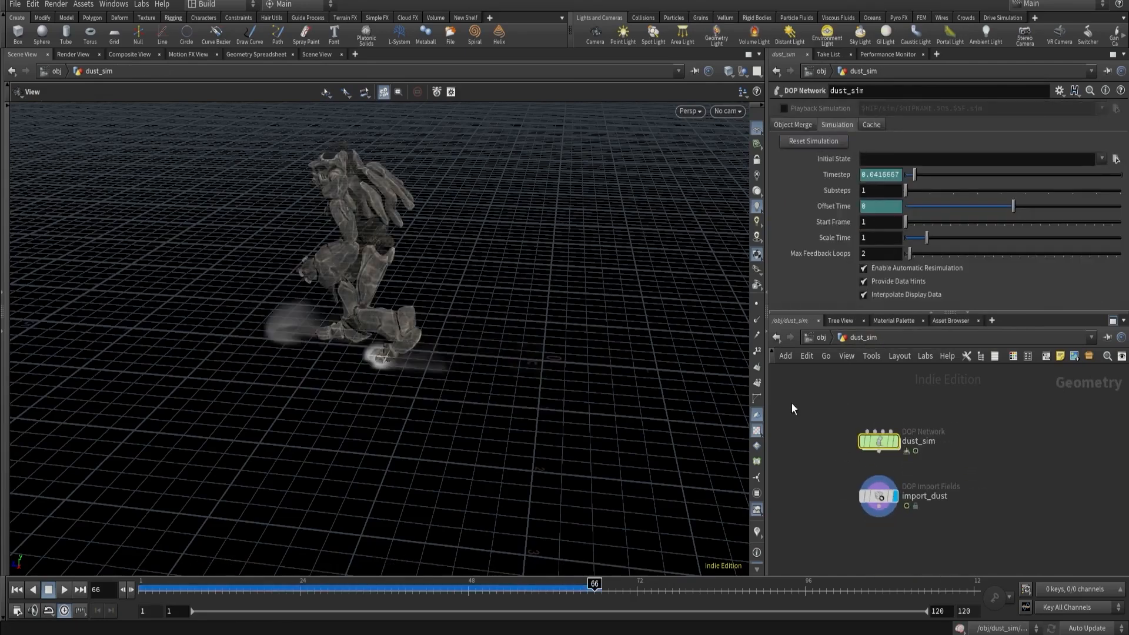
Scrub and play the dust simulation in the viewport to examine the dust around the character's feet.
drag(540, 587, 510, 588)
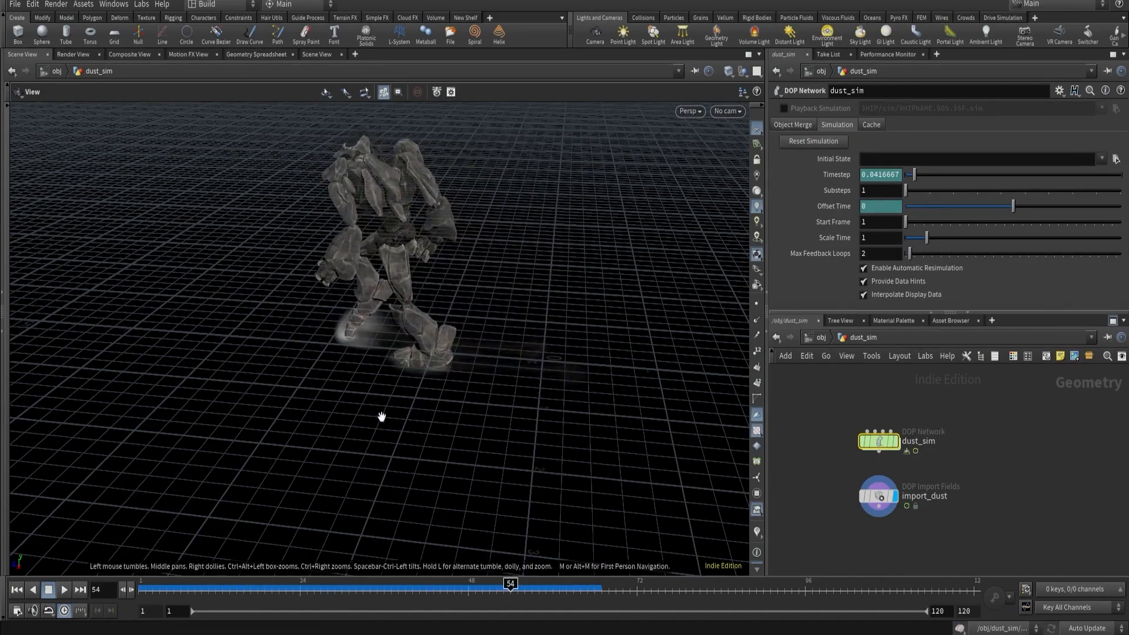
click(67, 591)
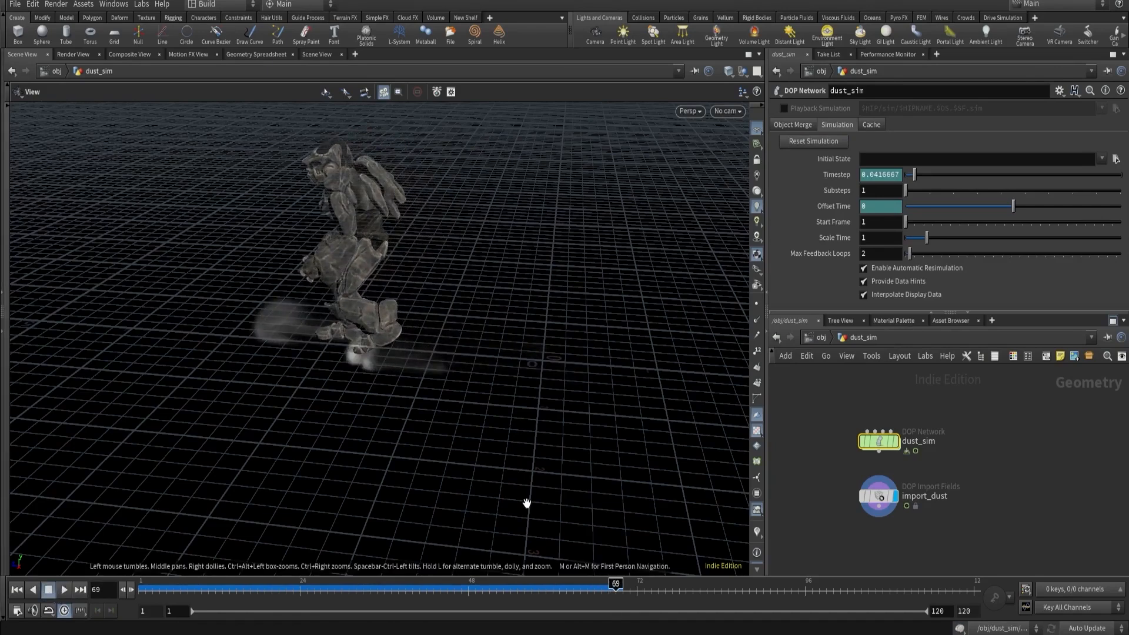
Enter the dust_sim DOP network and set volumesource1's velocity operation to Pull with a source scale of 10.
double_click(879, 441)
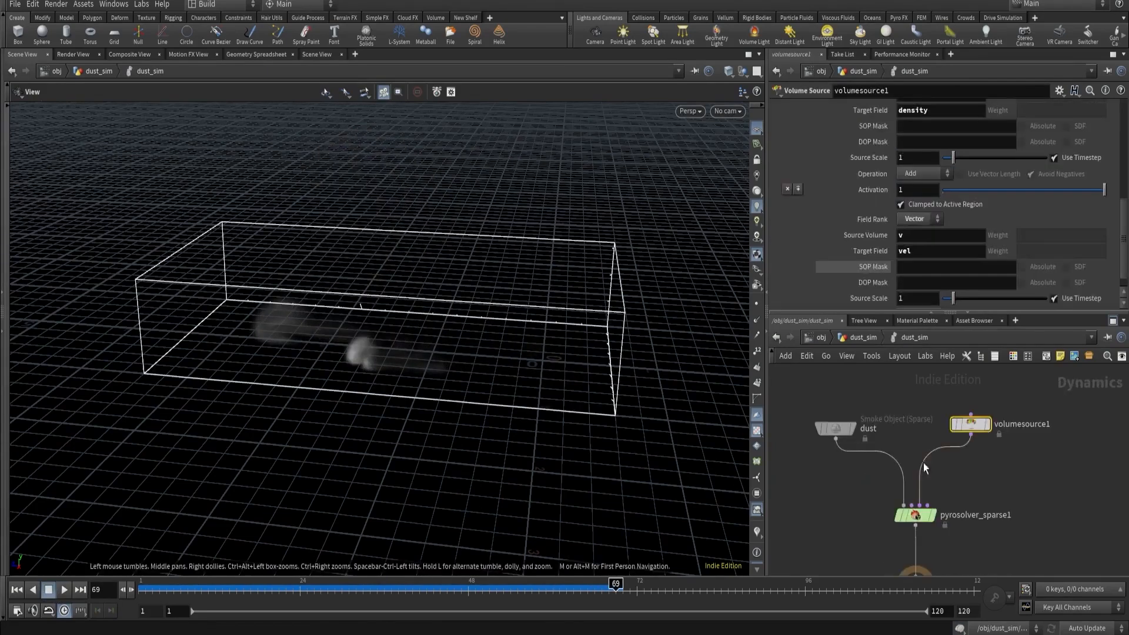
scroll(867, 225, down, 1)
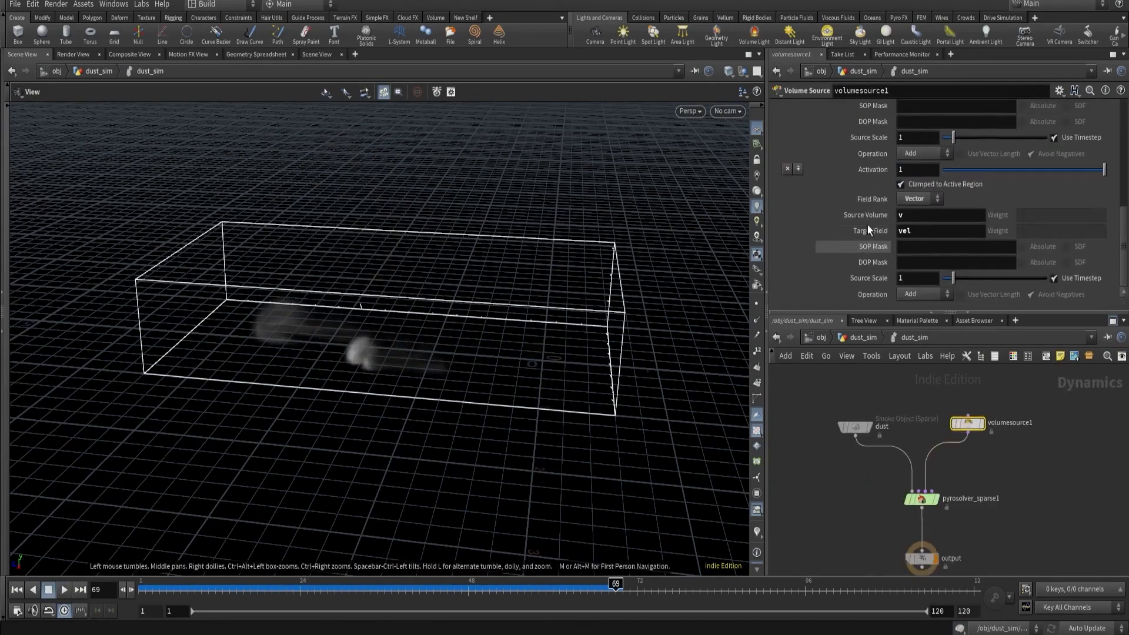
click(915, 296)
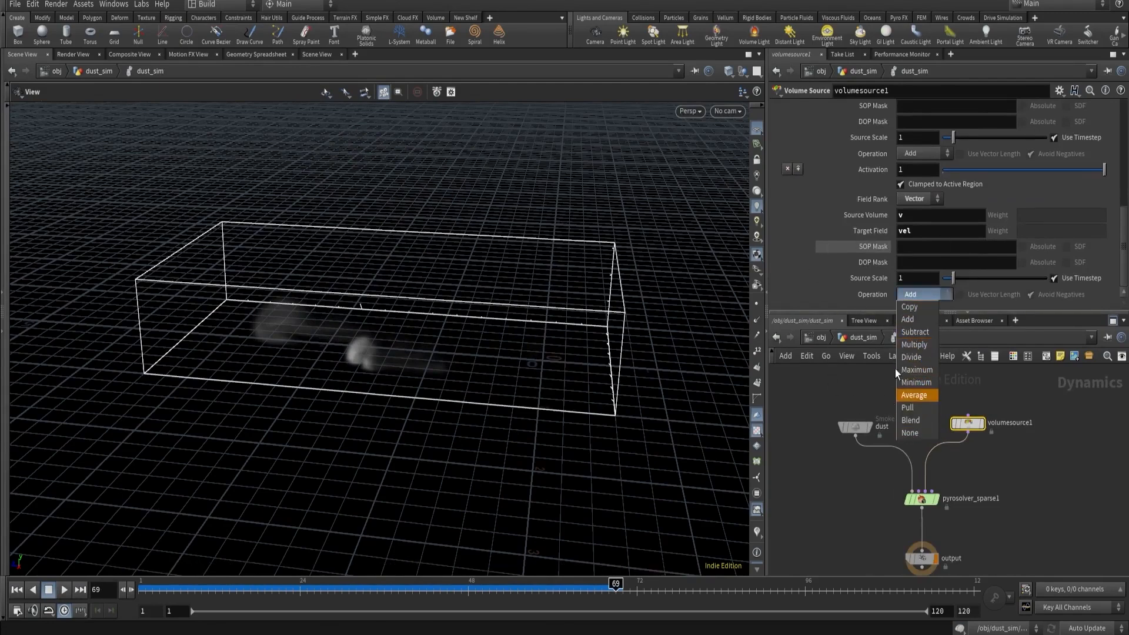
click(920, 408)
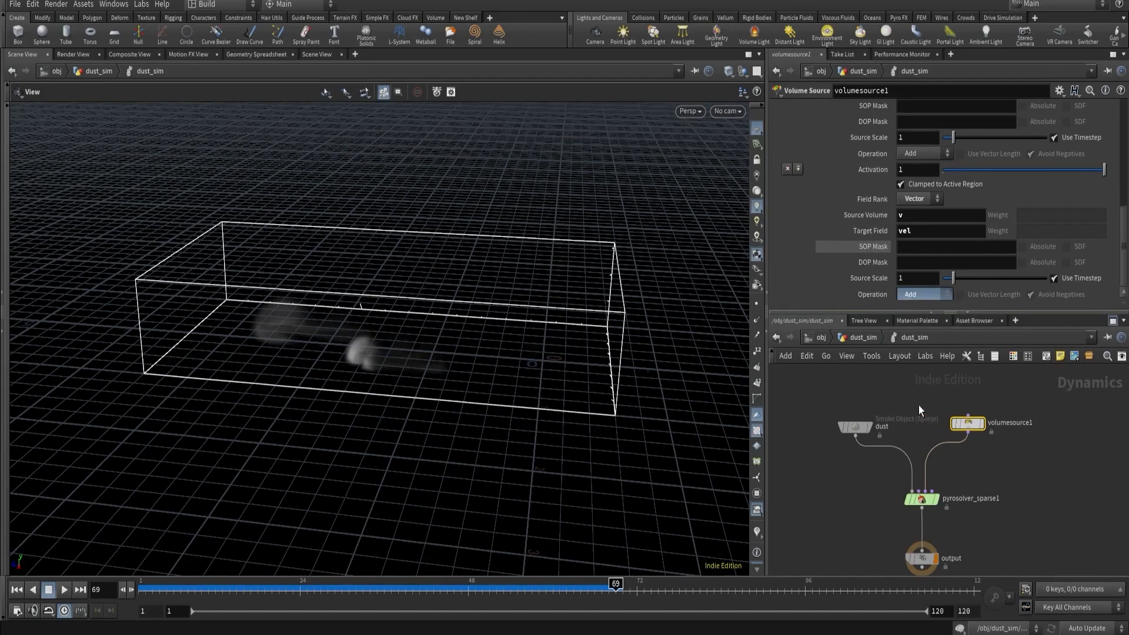
click(914, 277)
text(0)
key(Return)
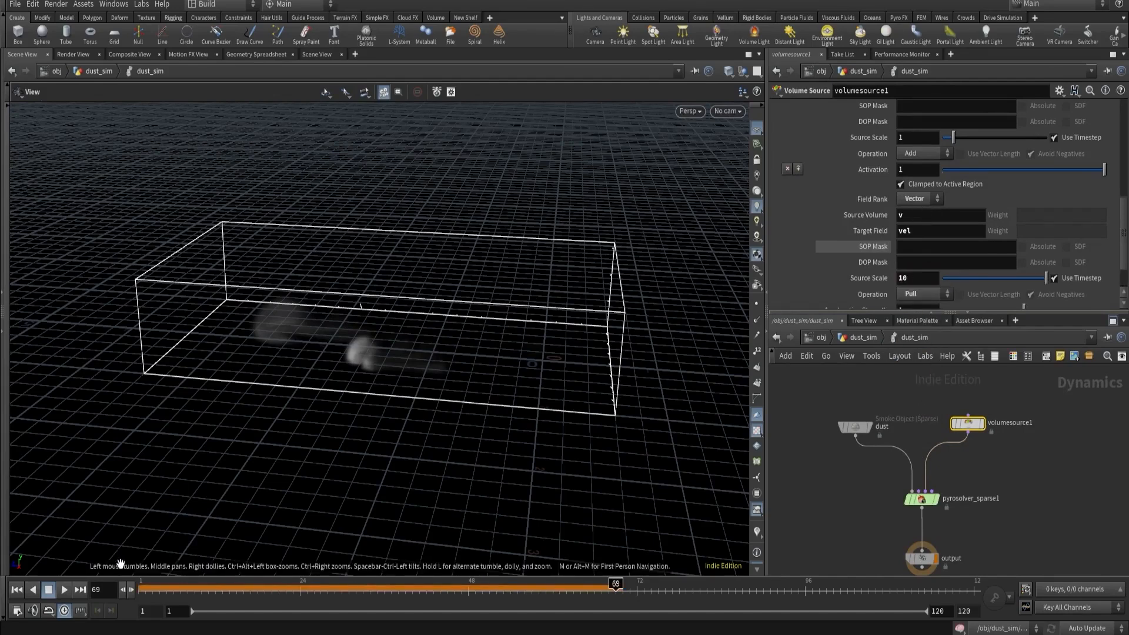
Replay the simulation from the first frame to examine how the dust follows the sourced velocity.
click(16, 589)
click(63, 589)
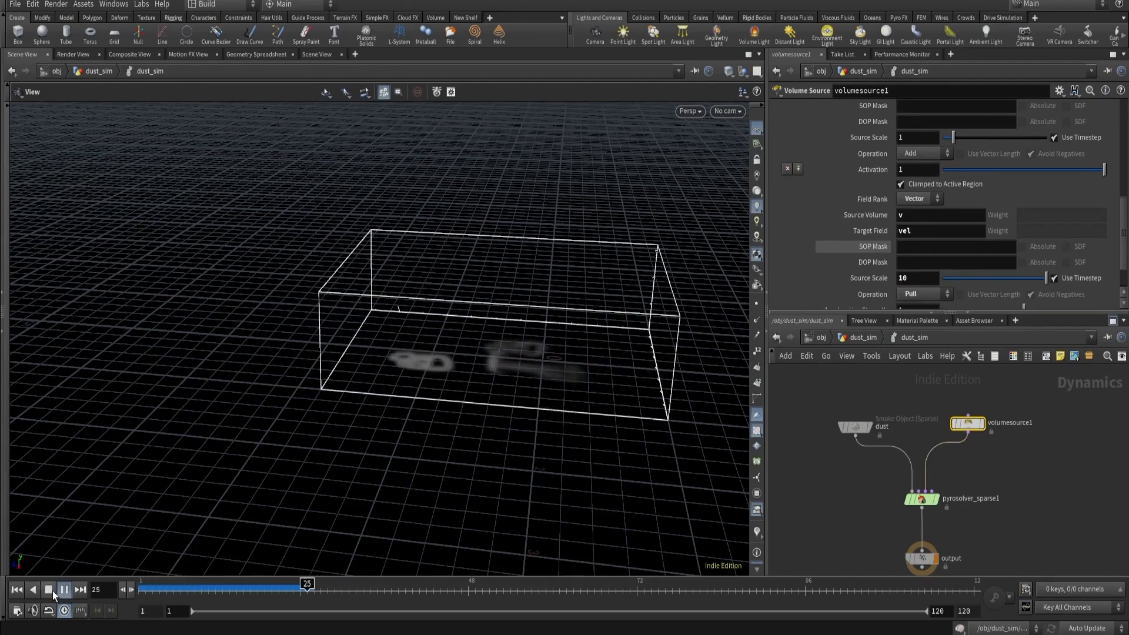
click(49, 590)
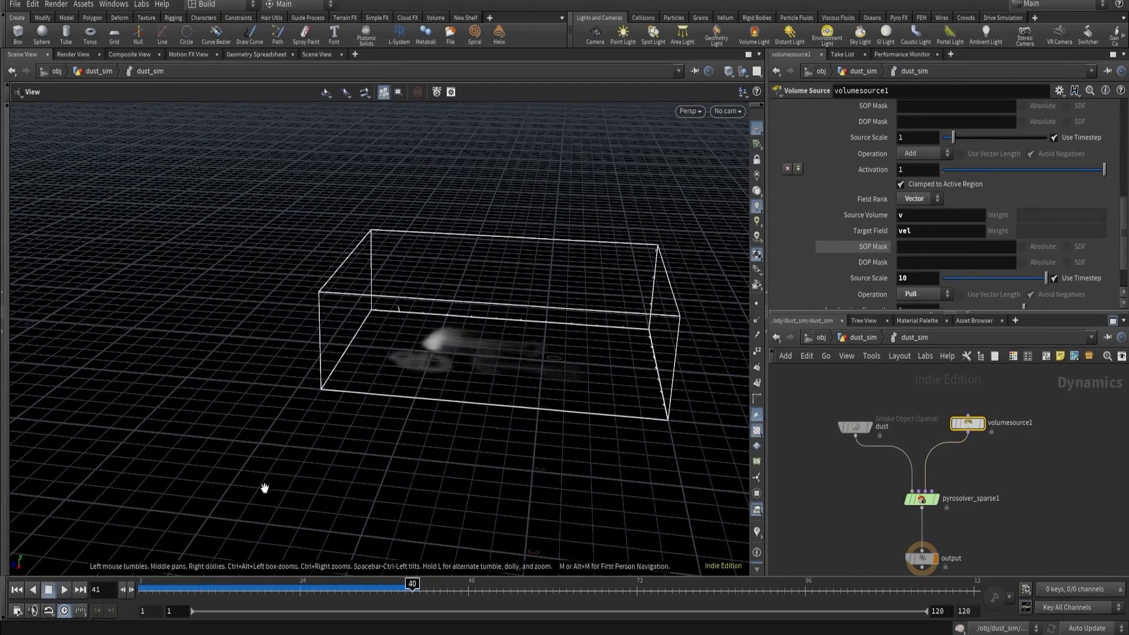
Set volumesource1's velocity operation back to Add and reset its source scale to the default of 1.
click(919, 295)
click(915, 319)
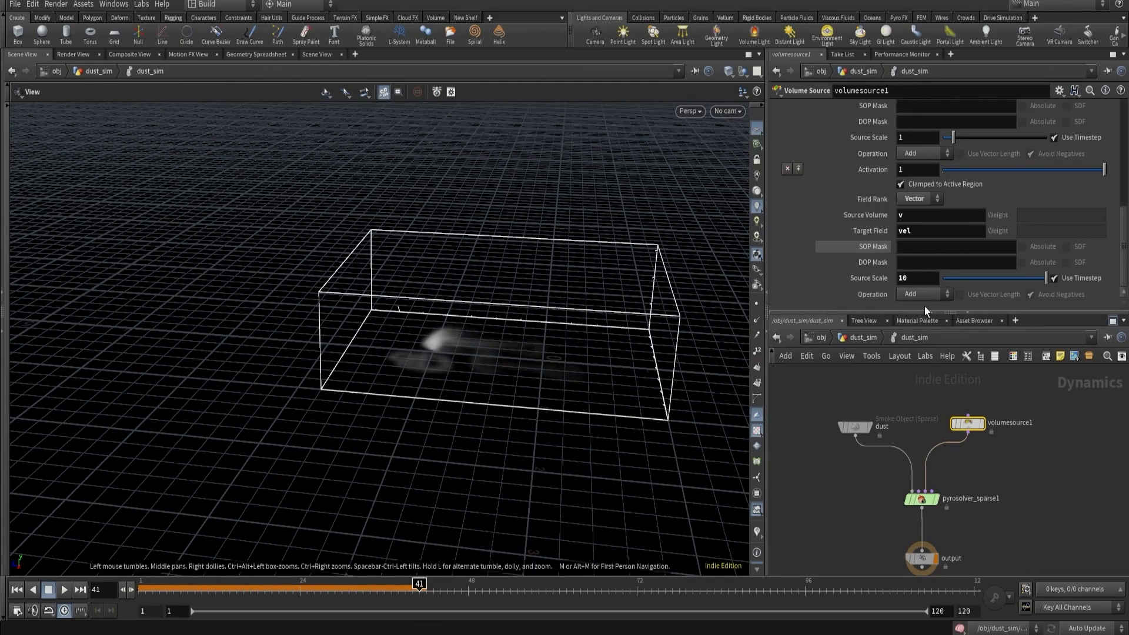
ctrl+middle_click(869, 279)
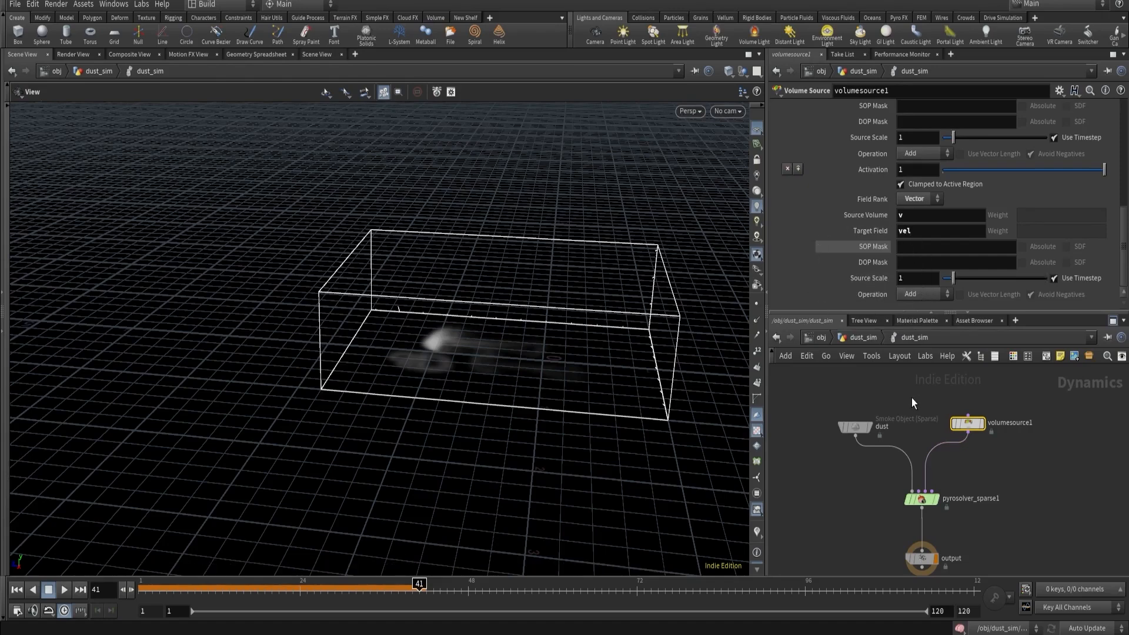
Return to the dust_sim geometry network, select the import_dust node and look through cam1.
key(u)
drag(834, 471, 914, 513)
click(728, 111)
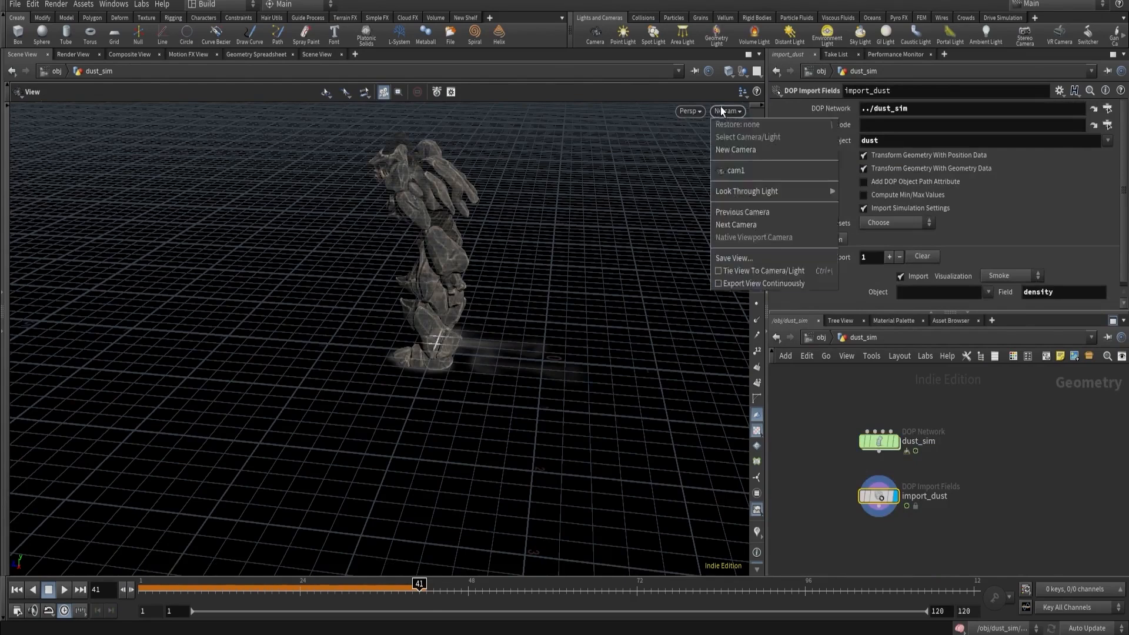
click(738, 170)
Show all objects in the camera view instead of ghosting the others, keeping the reference grid on.
click(755, 132)
click(743, 74)
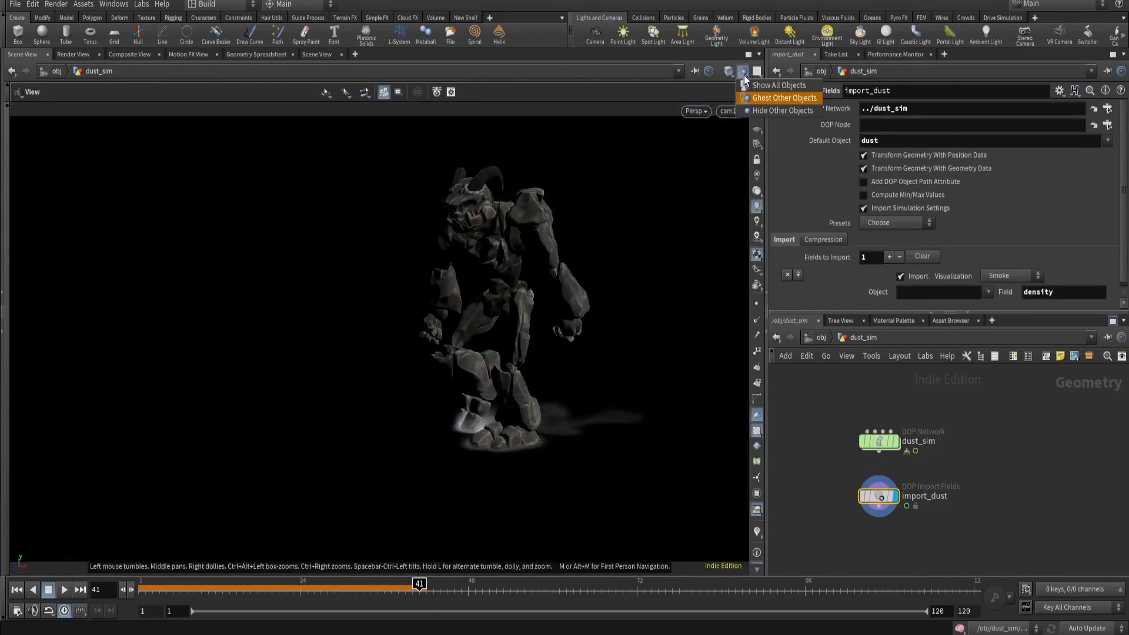
click(752, 87)
click(757, 130)
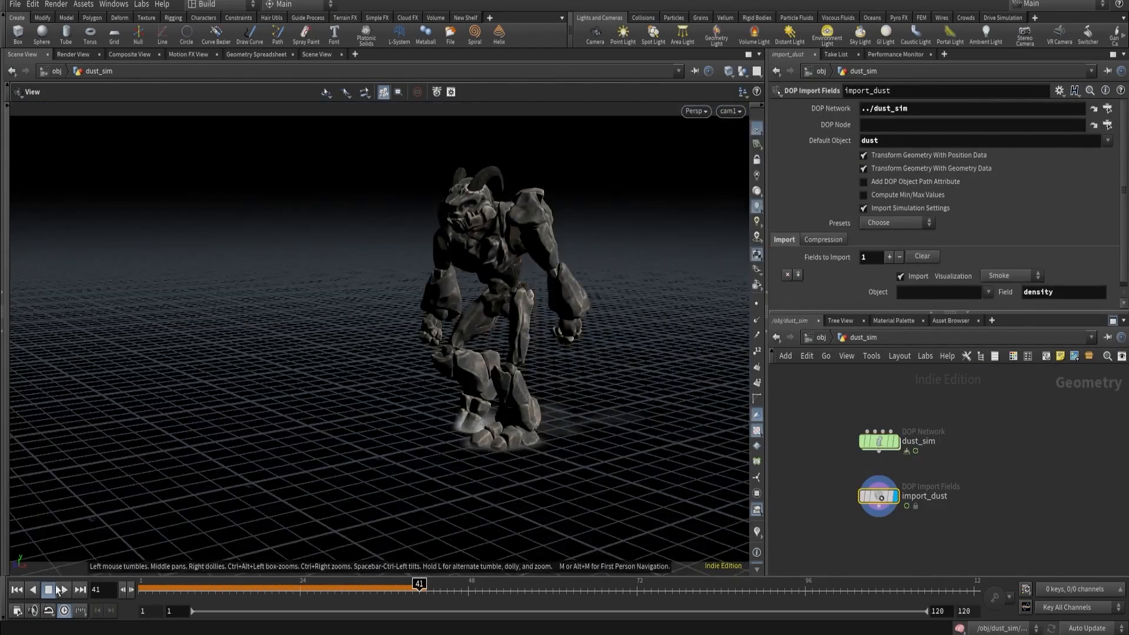
Render a flipbook of the current viewport from the first frame over the full range and play it back.
click(16, 589)
click(11, 561)
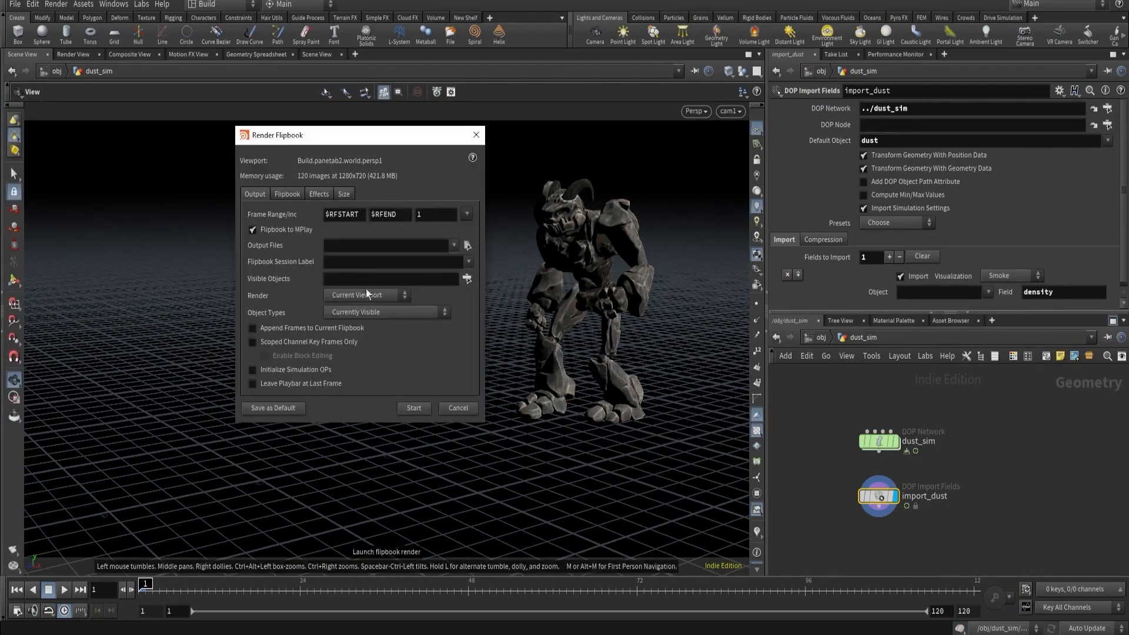
click(414, 408)
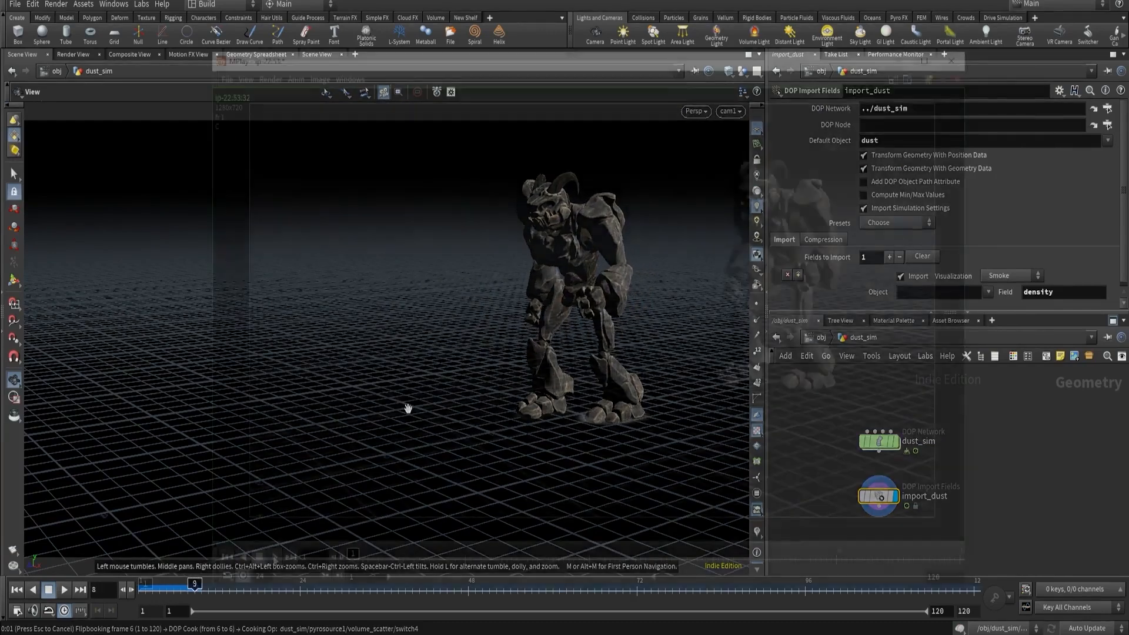
click(275, 556)
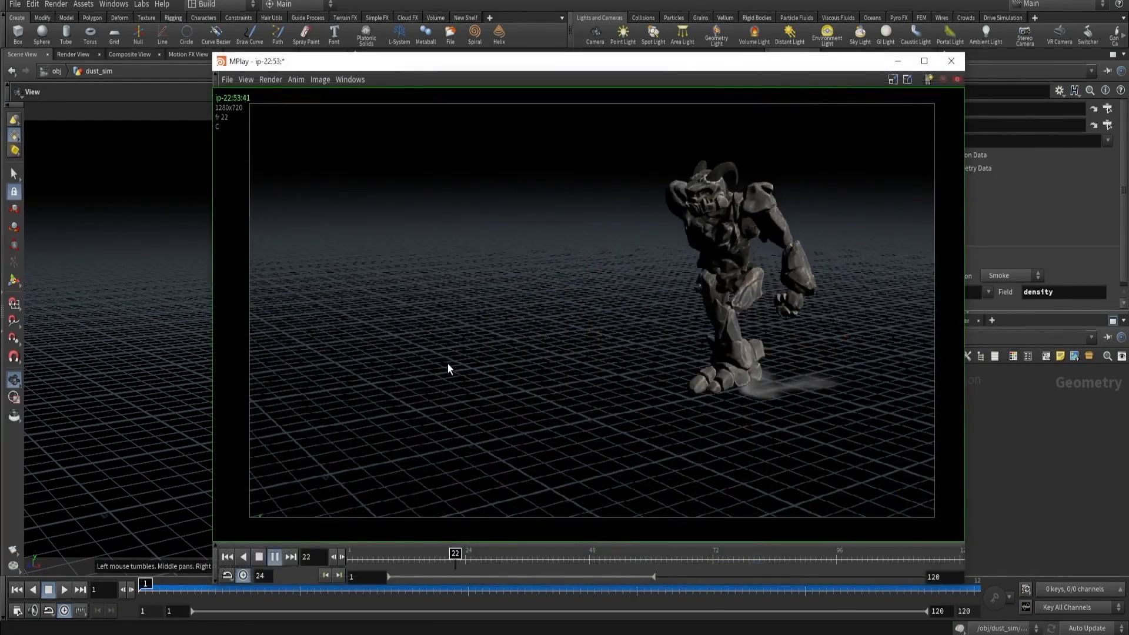
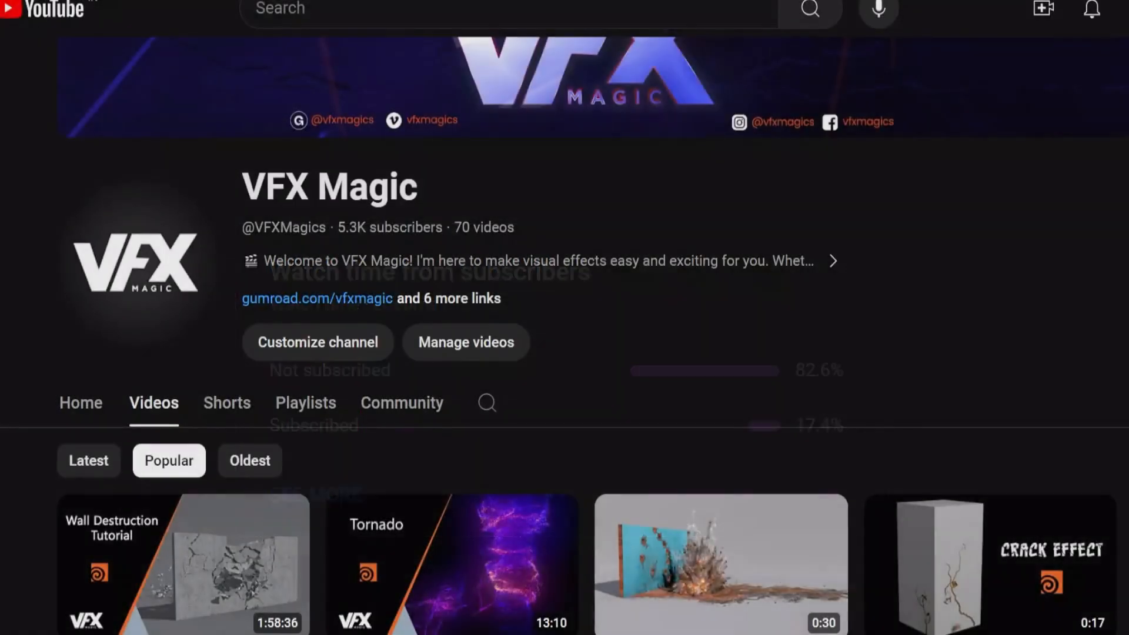
scroll(564, 335, down, 1)
scroll(564, 336, down, 5)
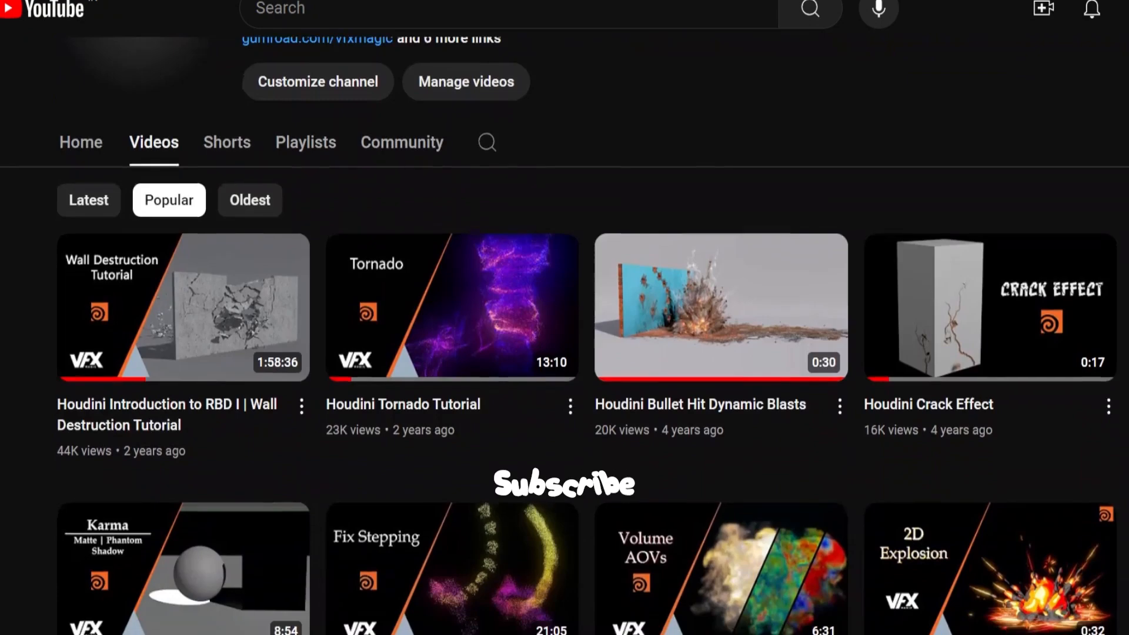
scroll(564, 336, down, 5)
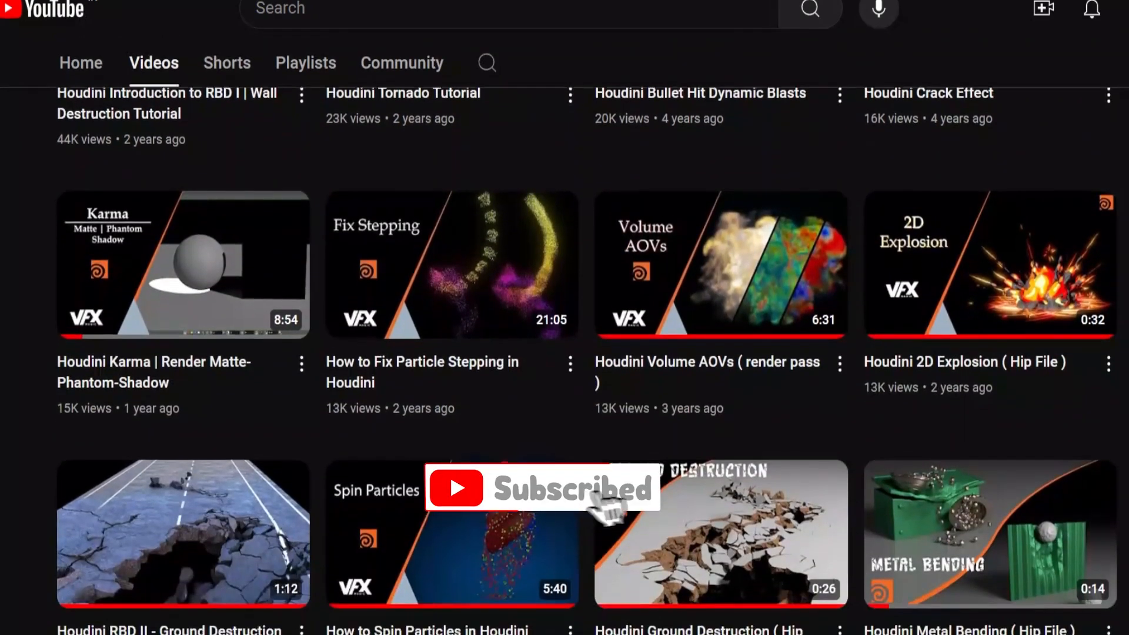
scroll(564, 335, down, 3)
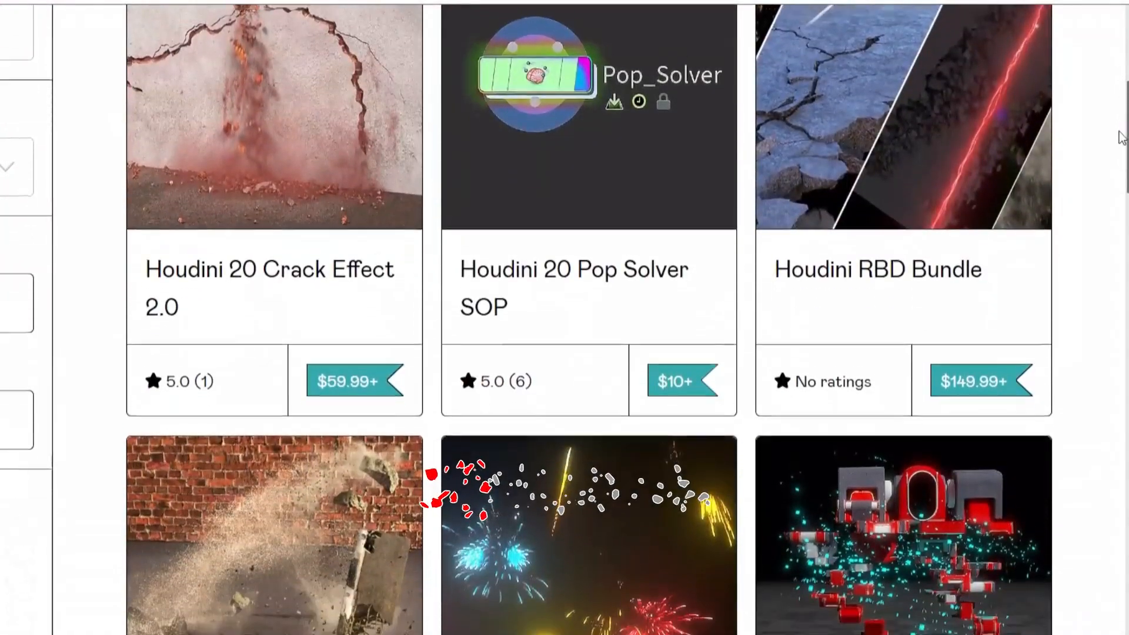
drag(1120, 134, 1091, 375)
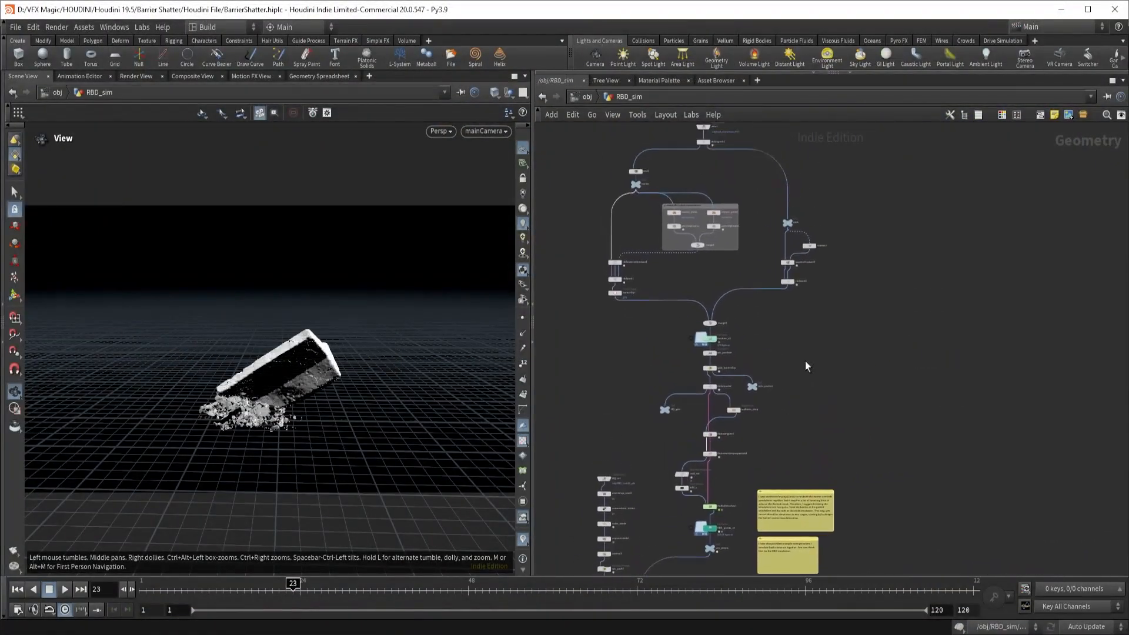
middle_drag(805, 361, 877, 523)
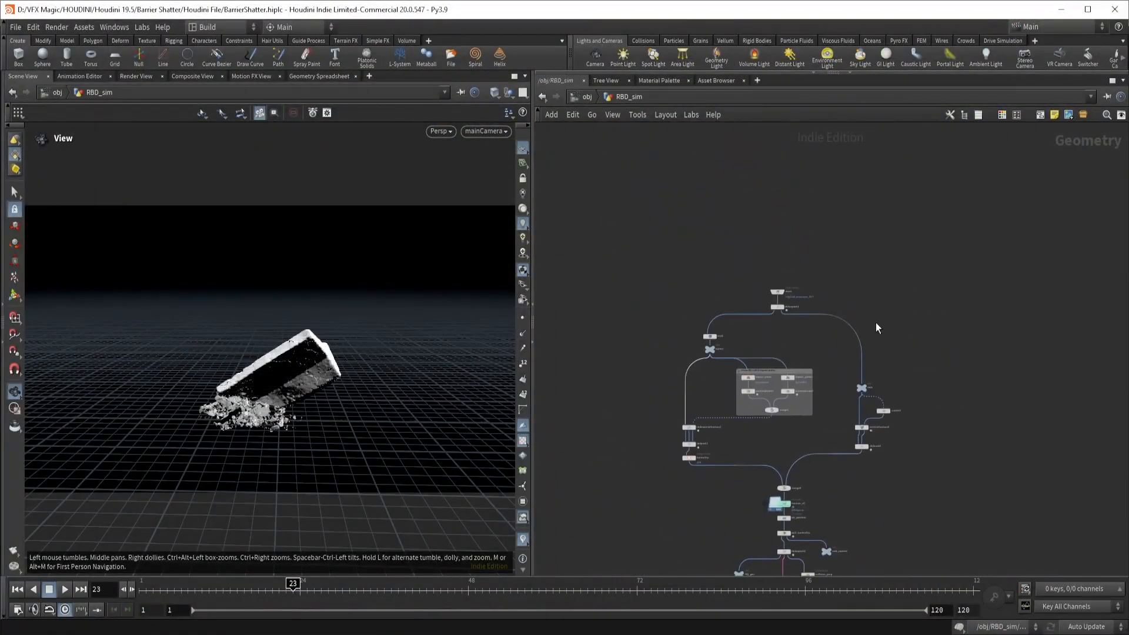
scroll(919, 317, down, 3)
middle_drag(1055, 395, 839, 275)
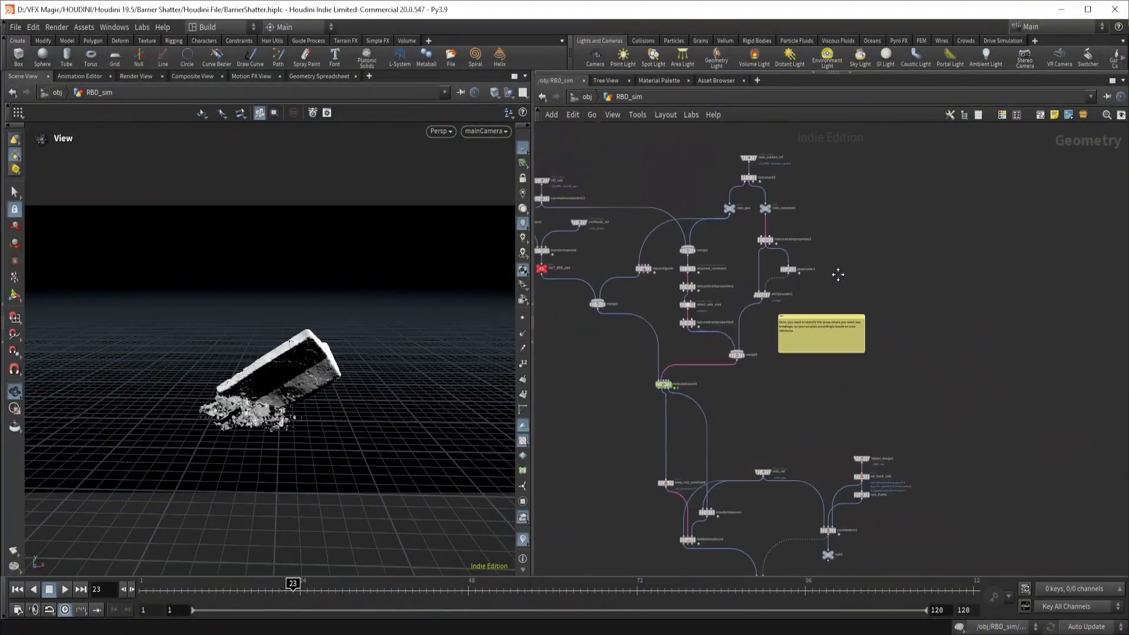
middle_drag(952, 368, 944, 293)
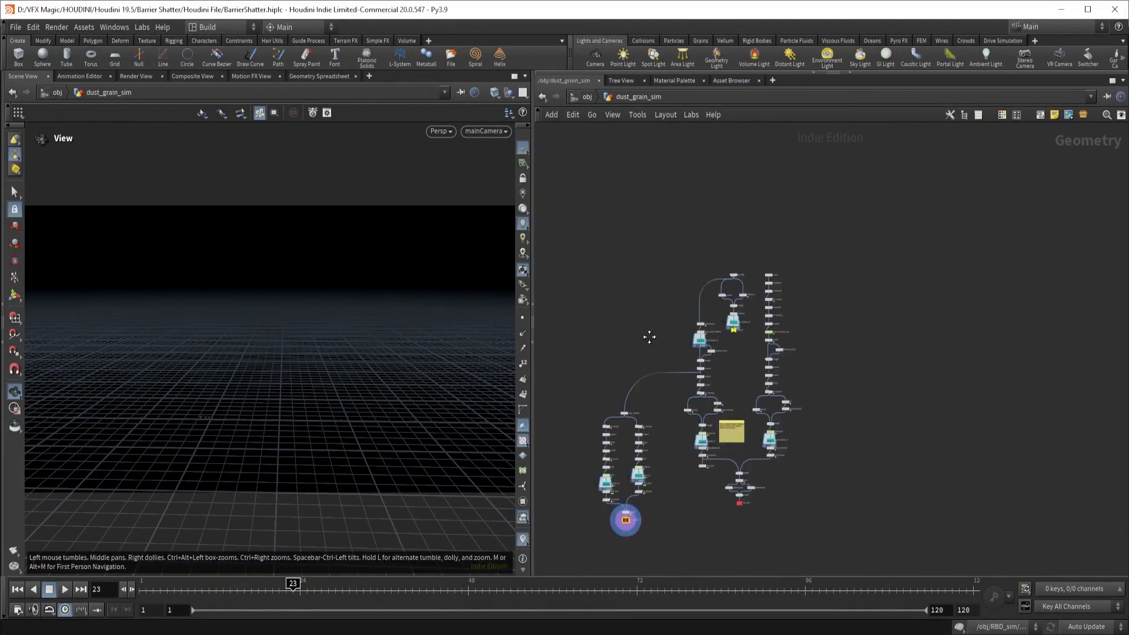
scroll(983, 433, up, 2)
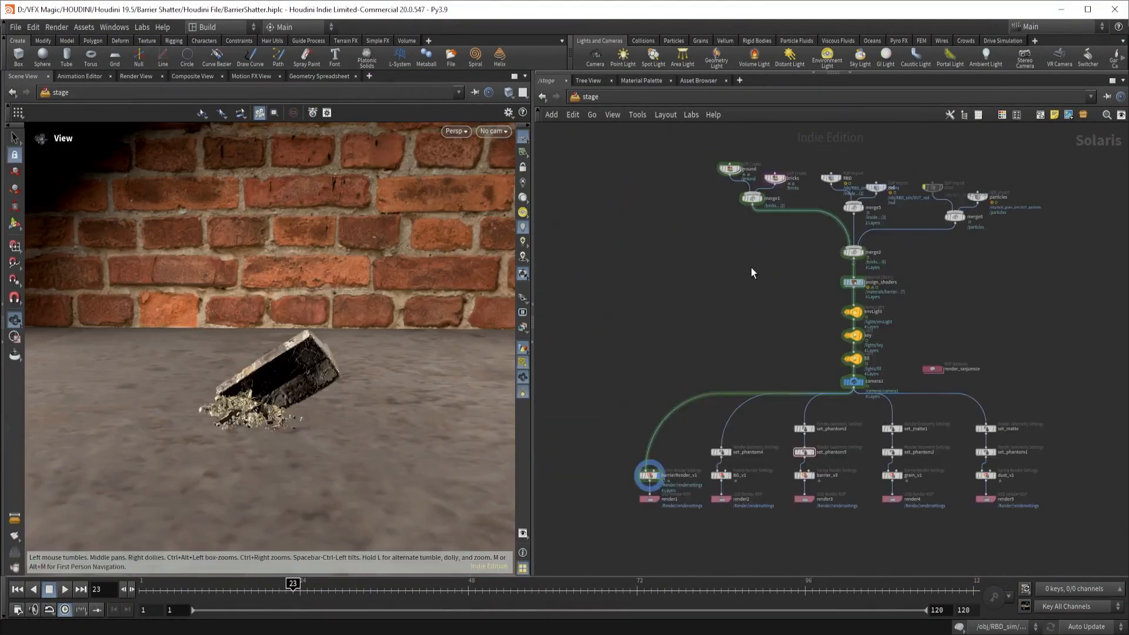
middle_drag(751, 267, 782, 291)
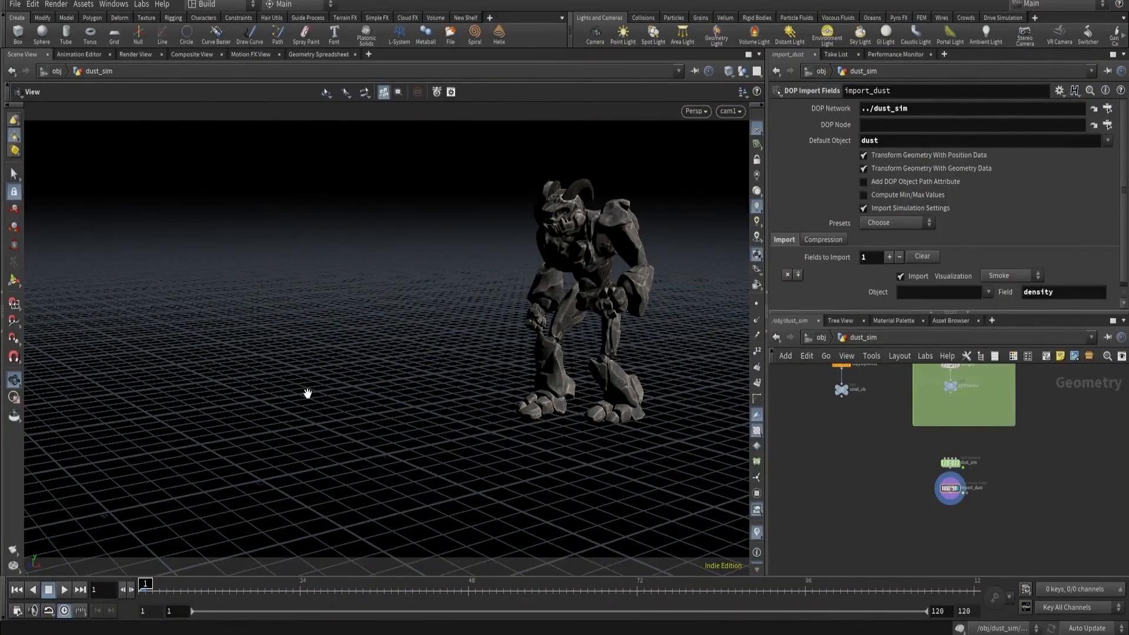
Enter the dust_sim DOP network to reach its dust, volumesource1 and pyrosolver_sparse1 nodes.
scroll(1029, 467, up, 3)
double_click(822, 453)
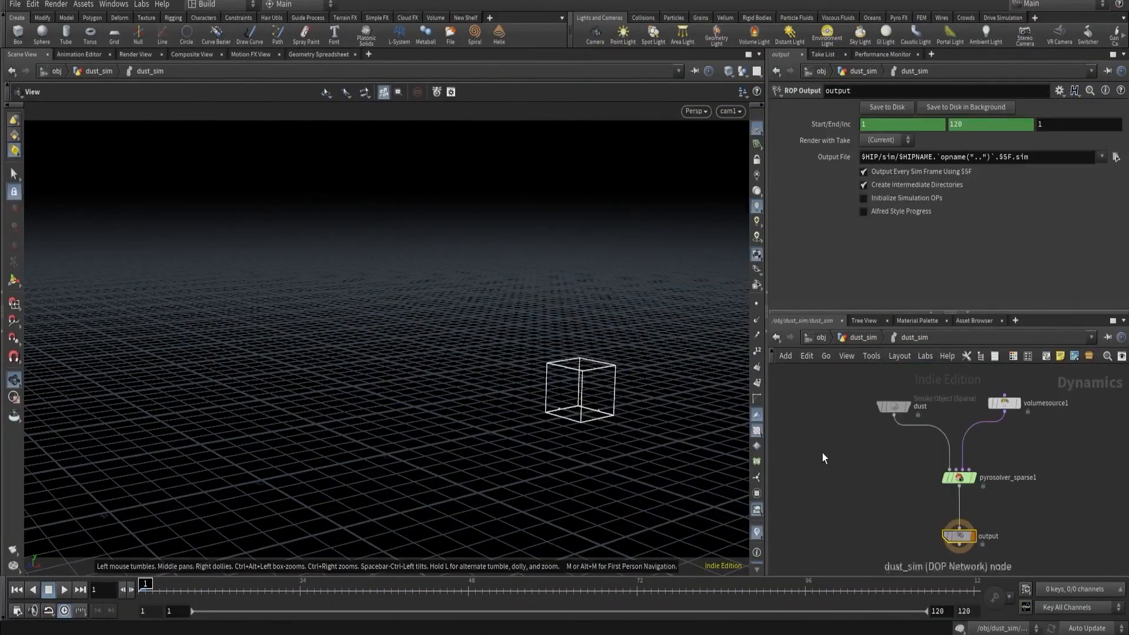
Play back the dust simulation and examine the smoke around the footsteps from a free viewpoint up to frame 91.
click(50, 589)
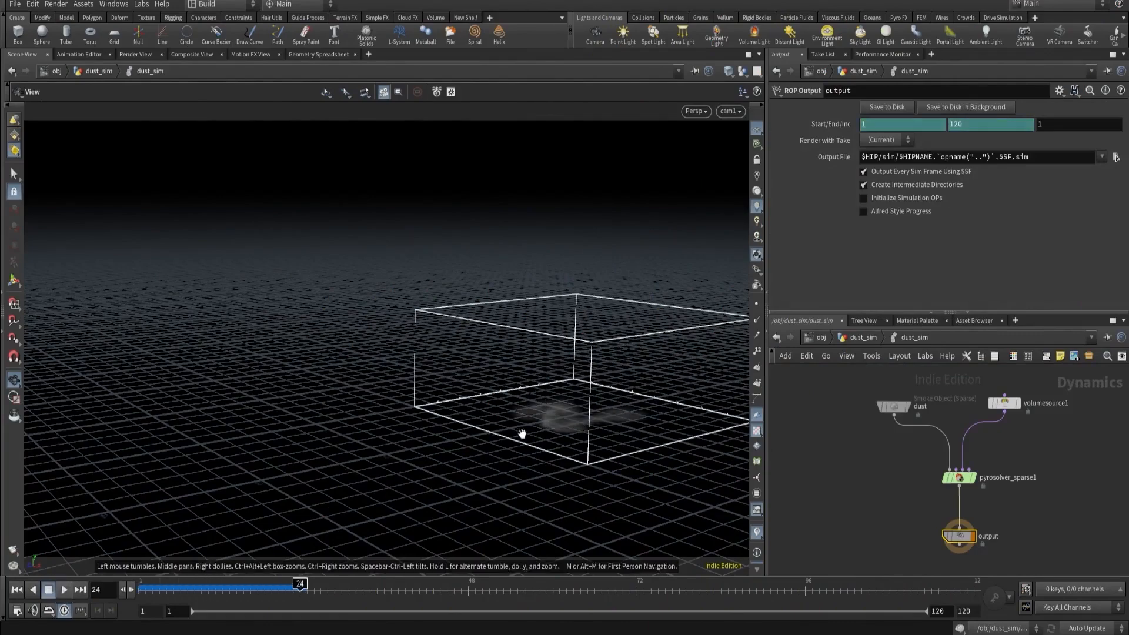
drag(522, 433, 558, 376)
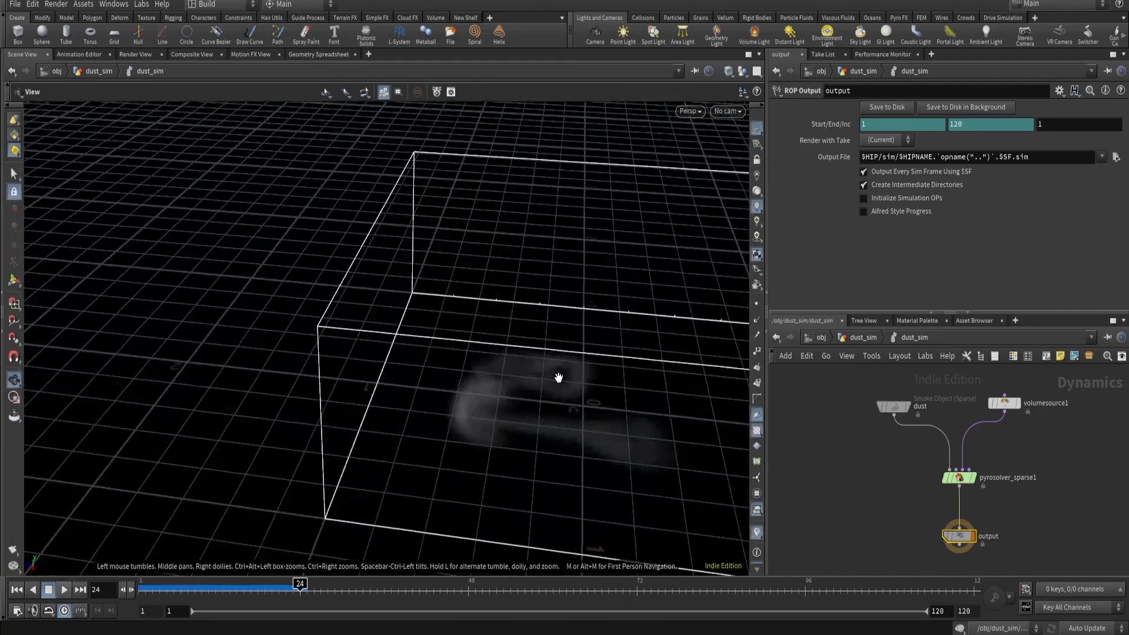
click(62, 591)
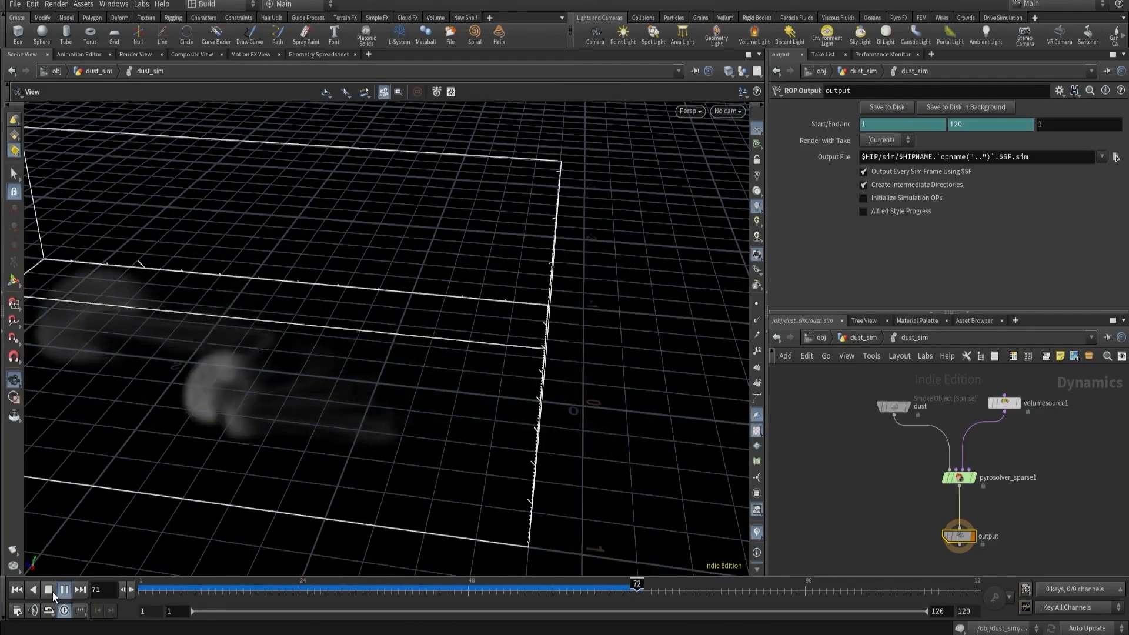
click(50, 590)
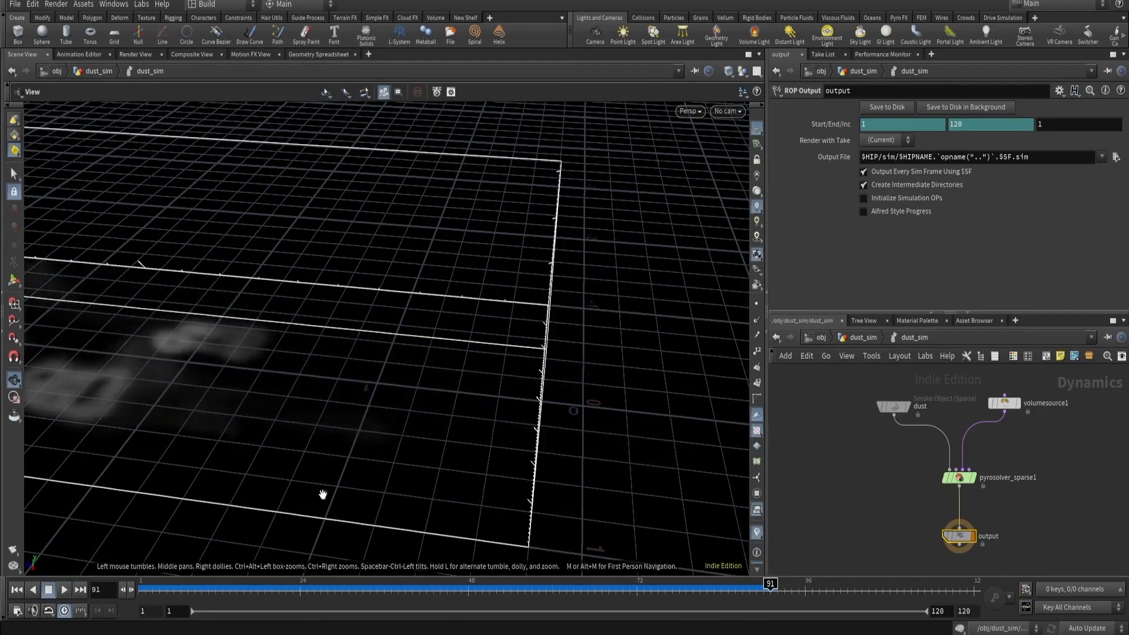
Turn on the Velocity guide visualization for the dust smoke object.
click(893, 406)
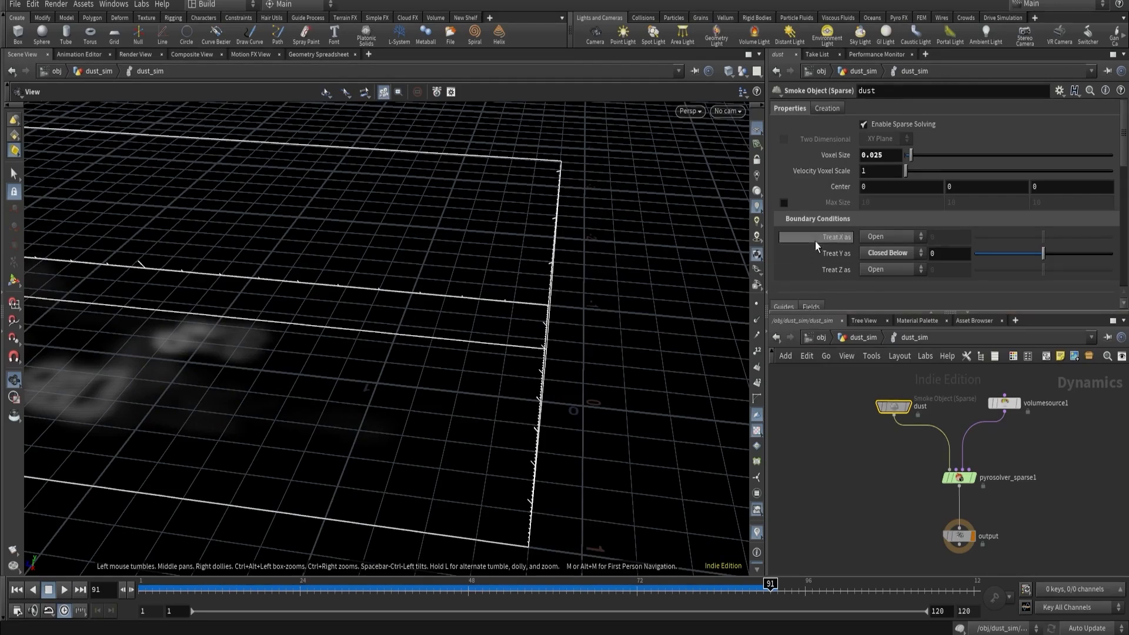
scroll(816, 247, down, 5)
scroll(816, 252, down, 3)
click(783, 219)
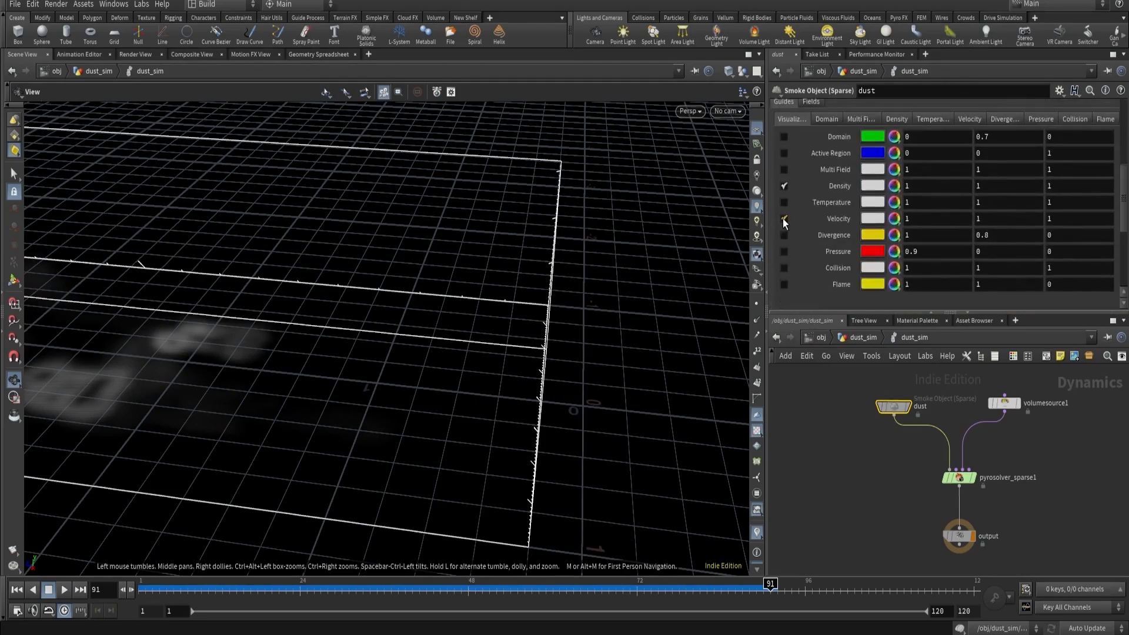
Go to frame 68 and examine the velocity streamlines around the dust up close.
drag(536, 589, 609, 593)
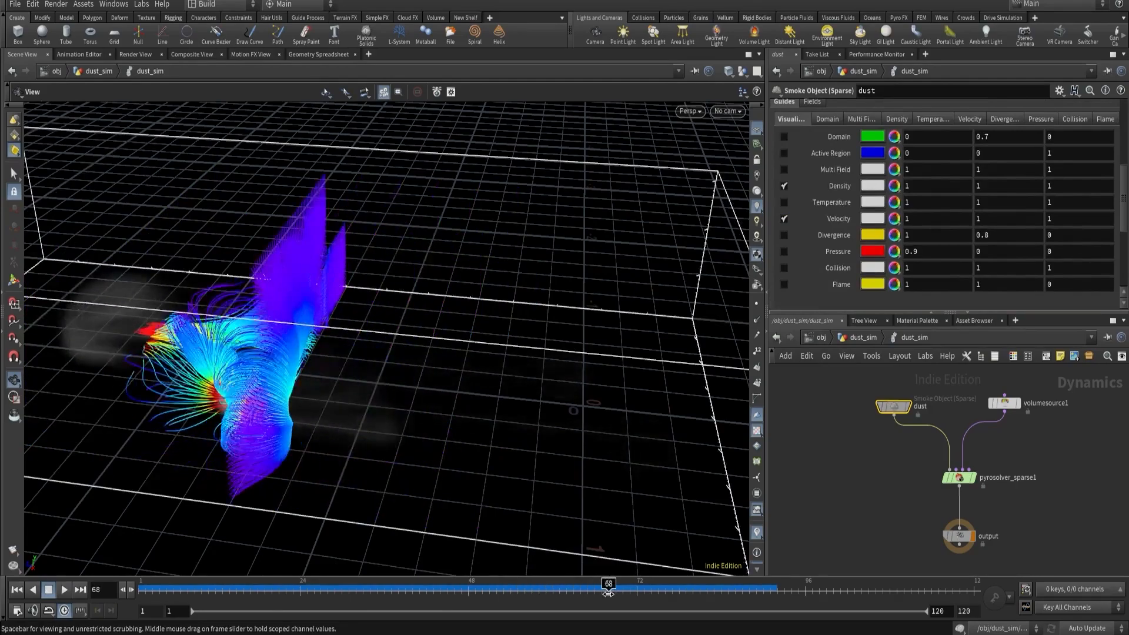
drag(447, 376, 328, 451)
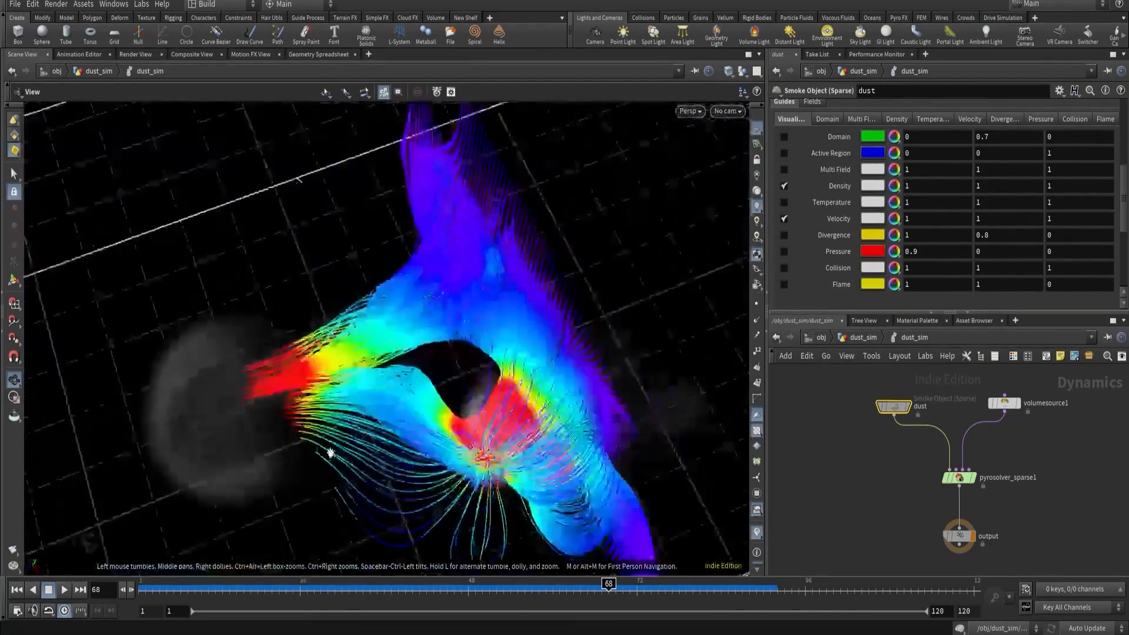
middle_drag(327, 451, 469, 385)
drag(469, 386, 580, 324)
Return to the dust_sim geometry network, display the v_from_points node and go to frame 39.
click(864, 338)
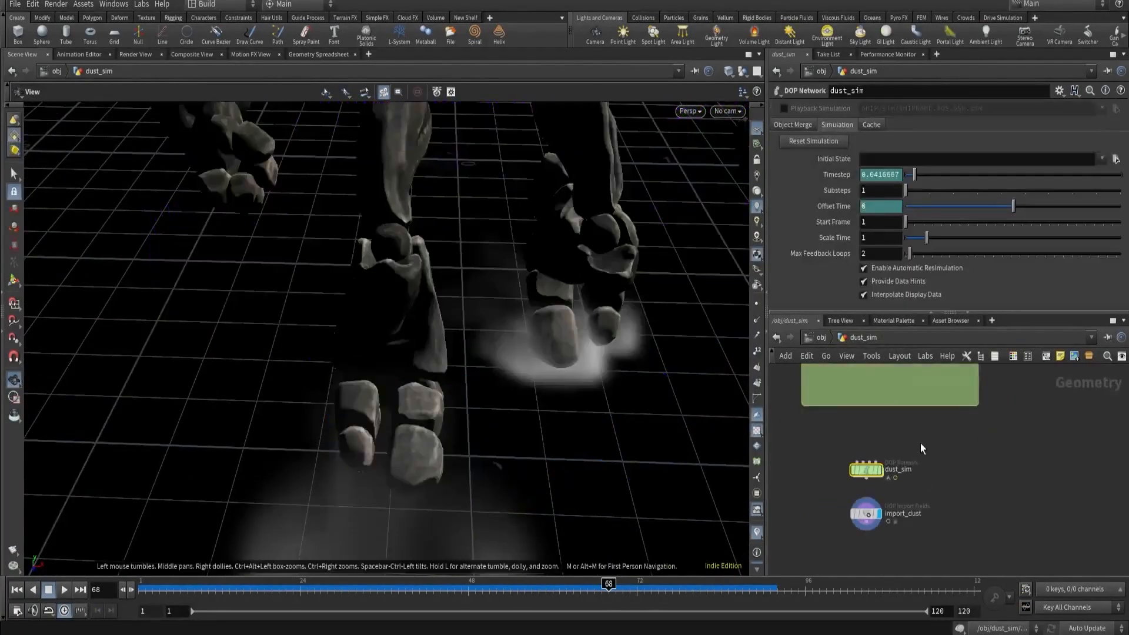
click(910, 408)
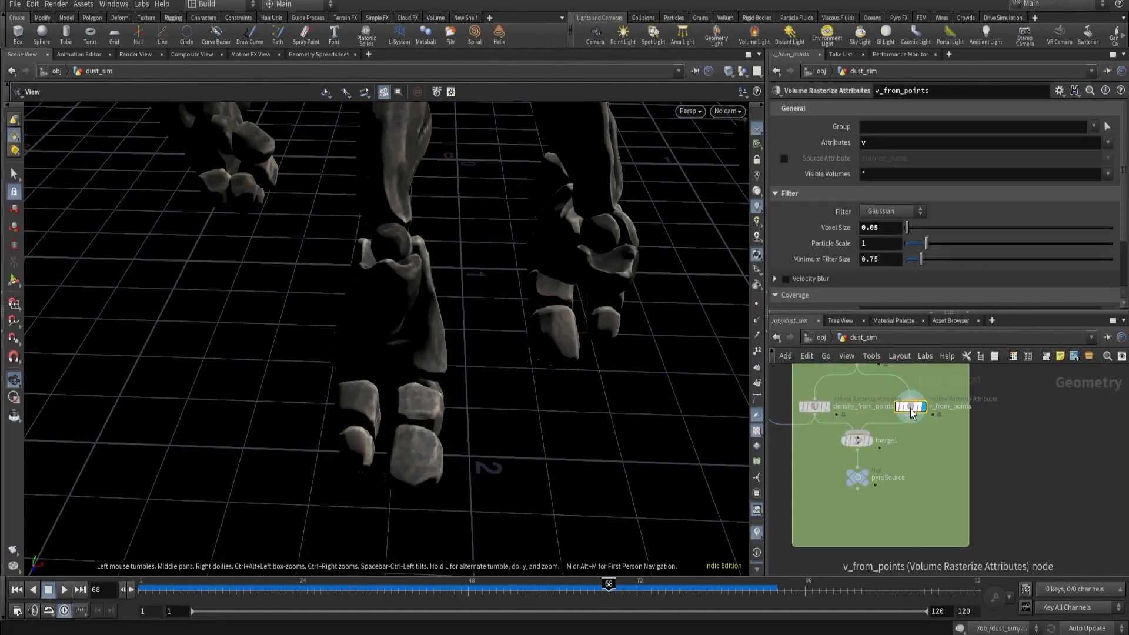
click(759, 534)
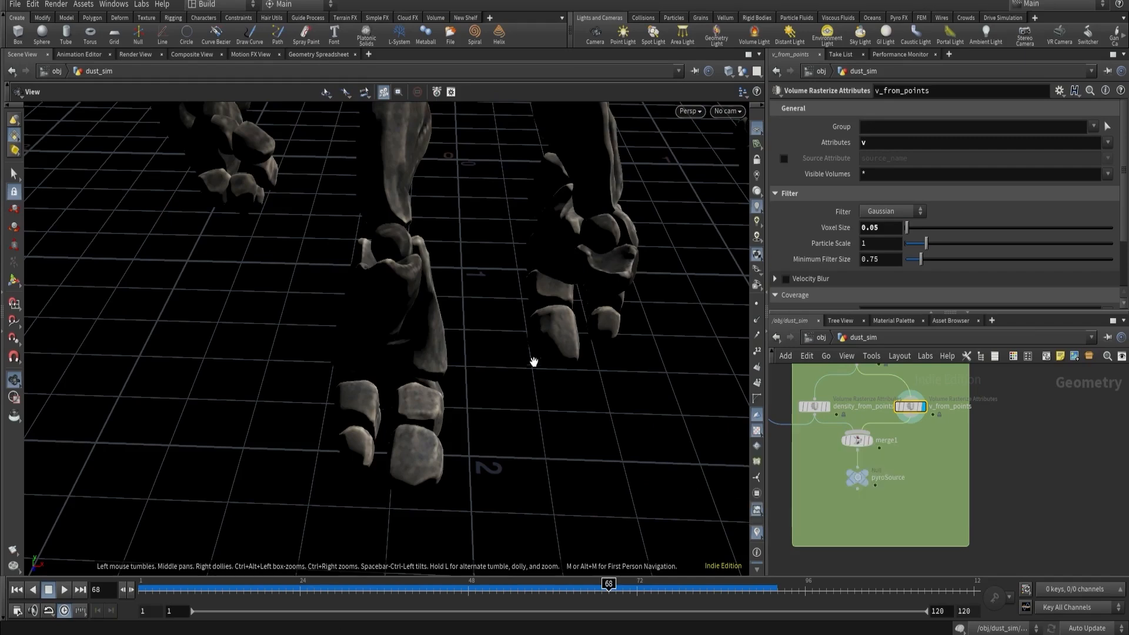
drag(533, 363, 315, 285)
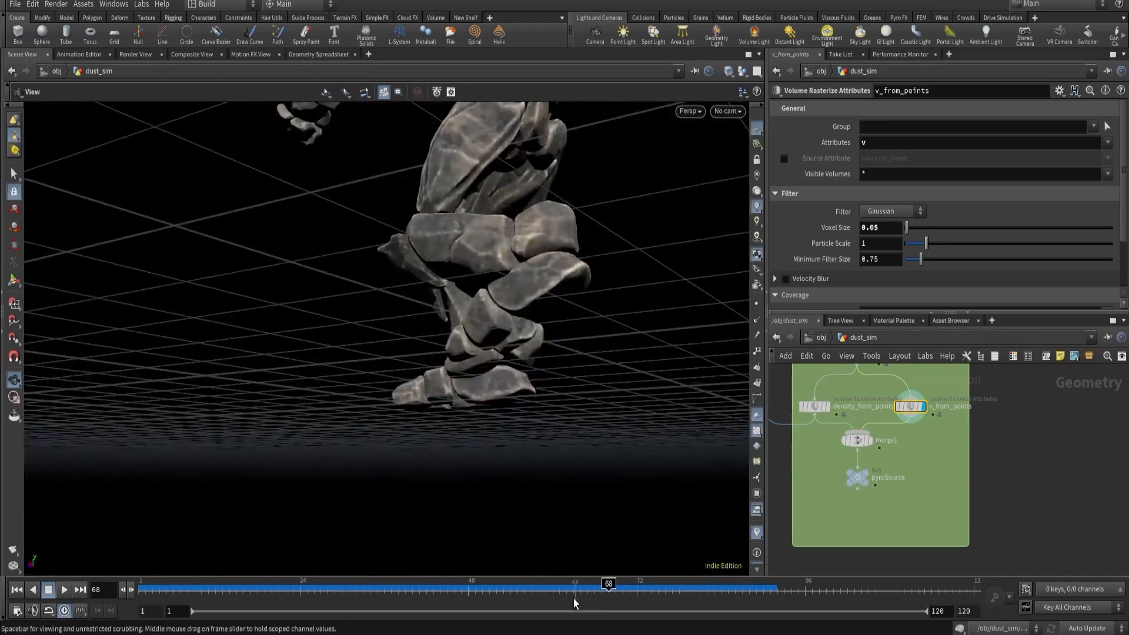
drag(552, 590, 405, 595)
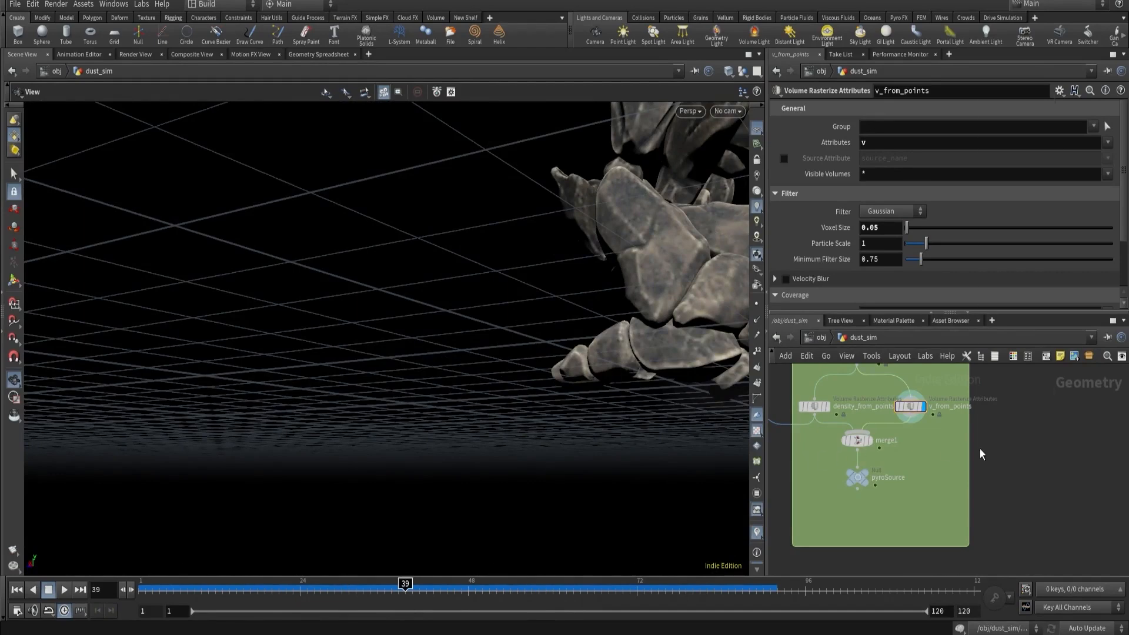
Add a Volume Trail node beside the source network and connect v_from_points to its velocity volume input.
key(Tab)
text(volumetr)
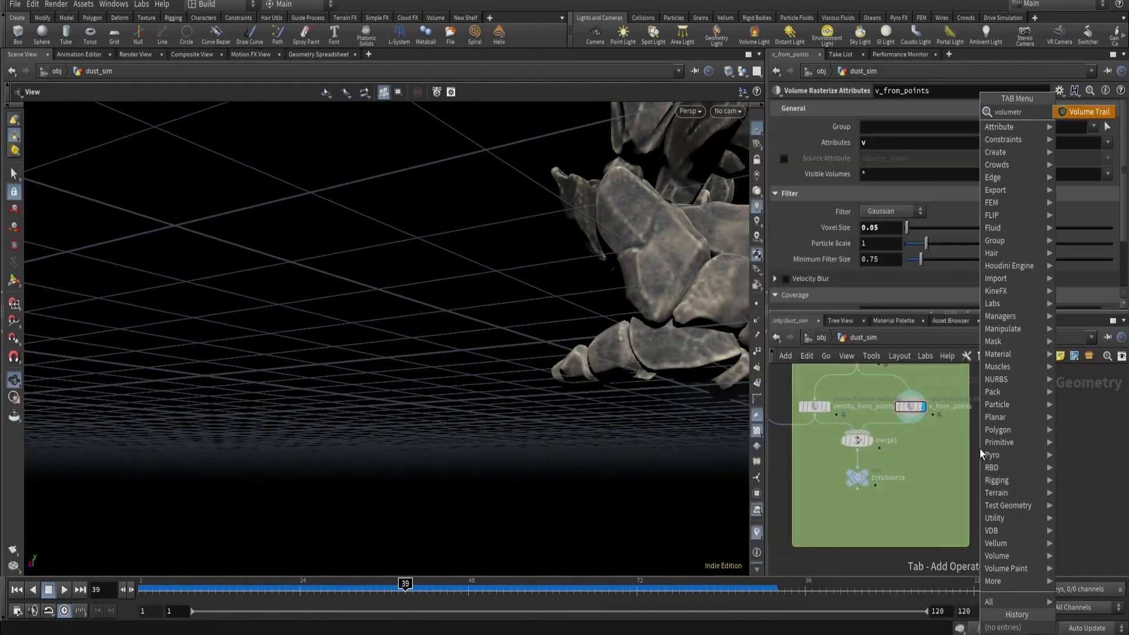
key(Return)
drag(1083, 471, 1063, 472)
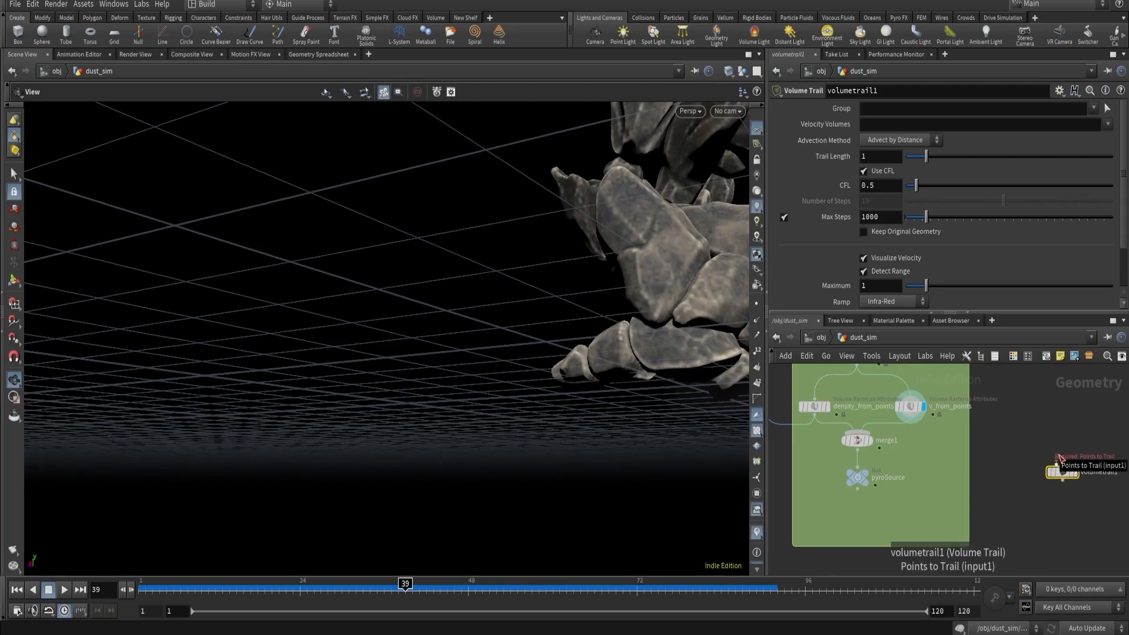
click(1068, 462)
click(901, 432)
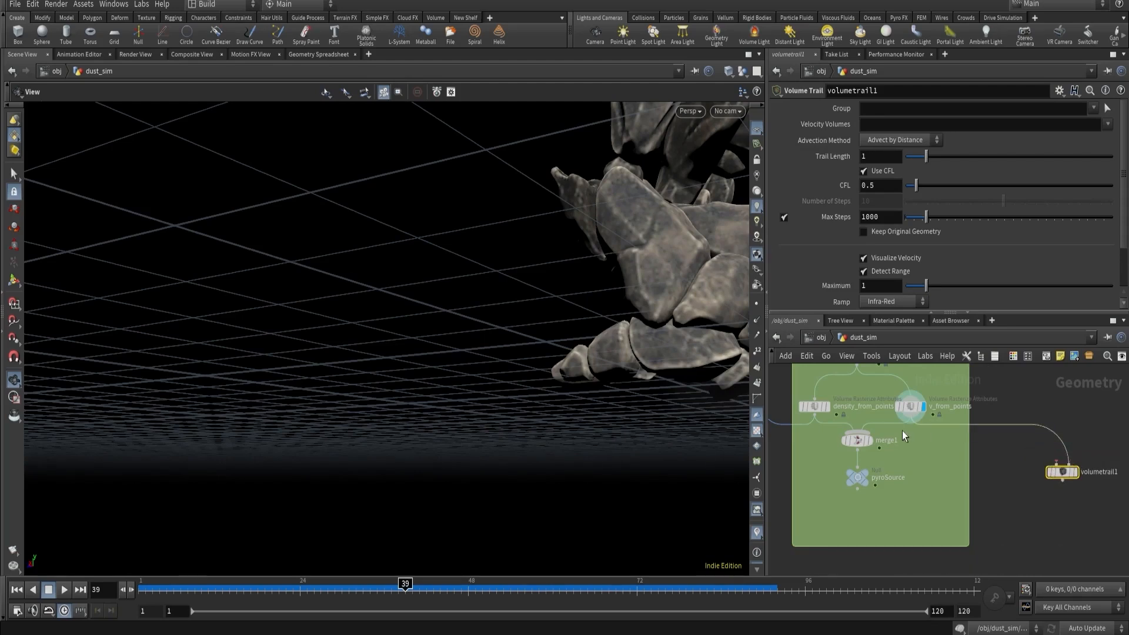
Add a Scatter node fed by merge1, connect it to the Volume Trail's points input, and display the trails at frame 51.
key(Tab)
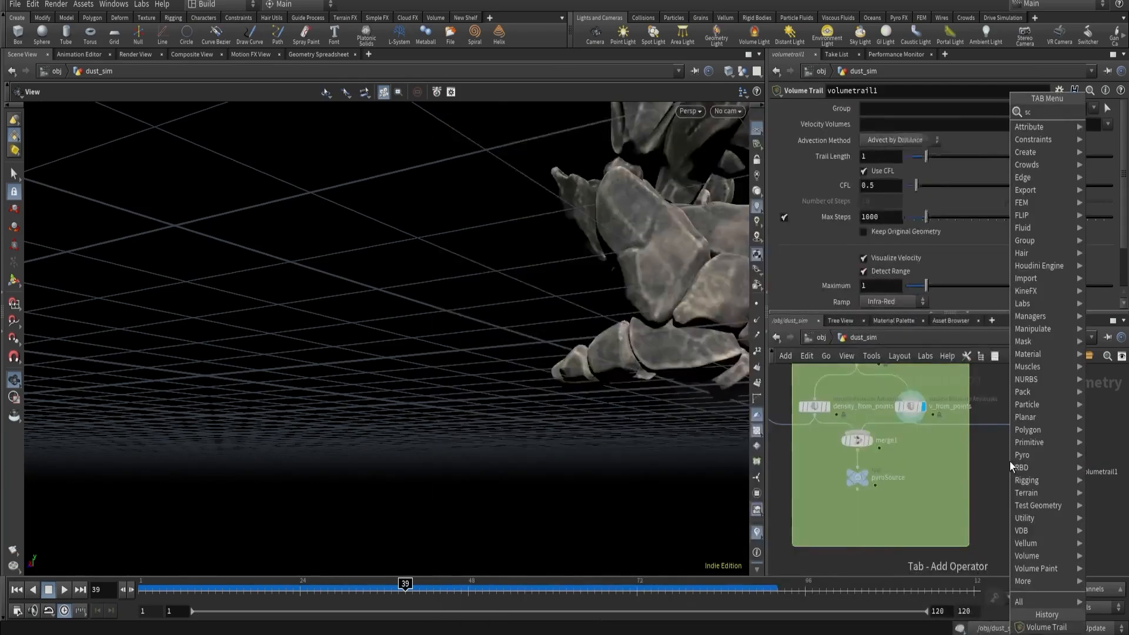
mouse_move(1053, 145)
click(940, 115)
click(1006, 484)
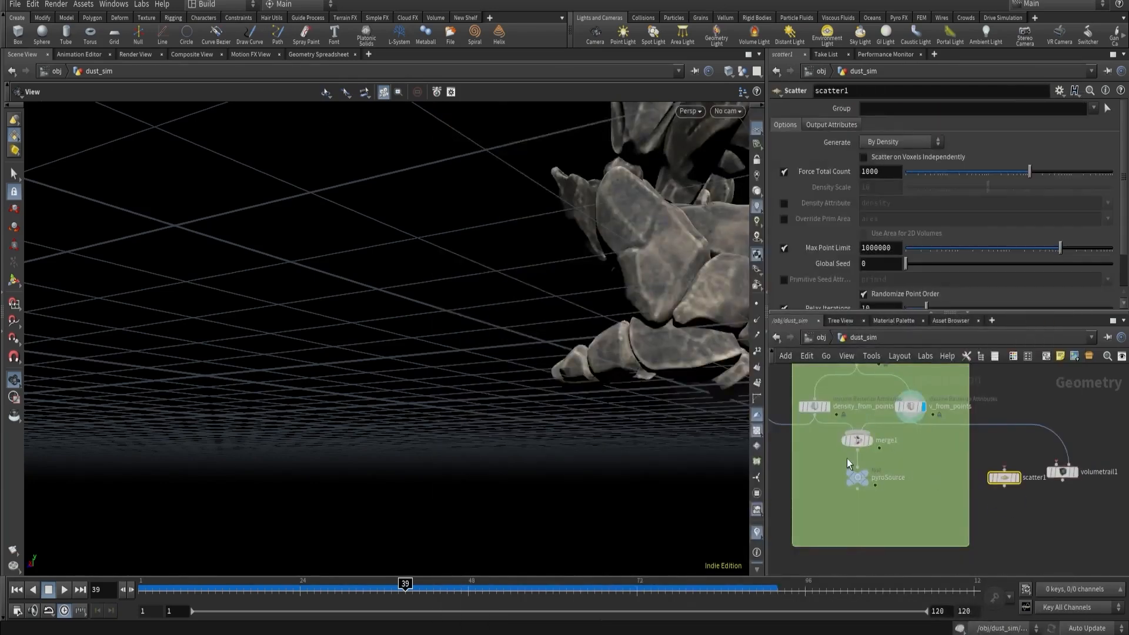
click(1004, 487)
click(1056, 463)
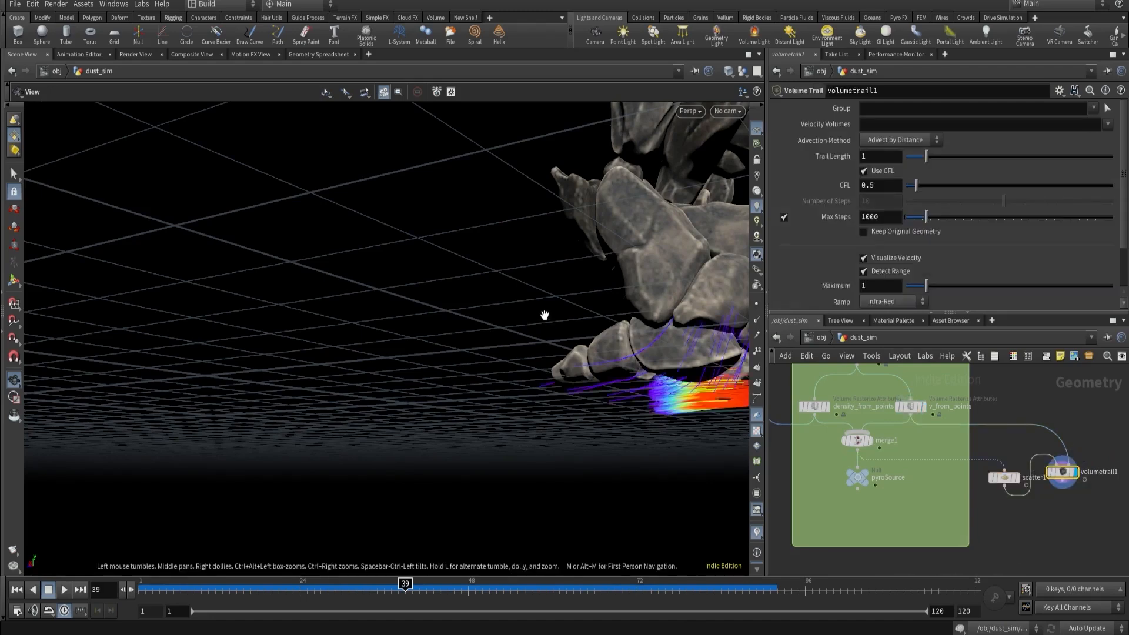
drag(544, 315, 454, 382)
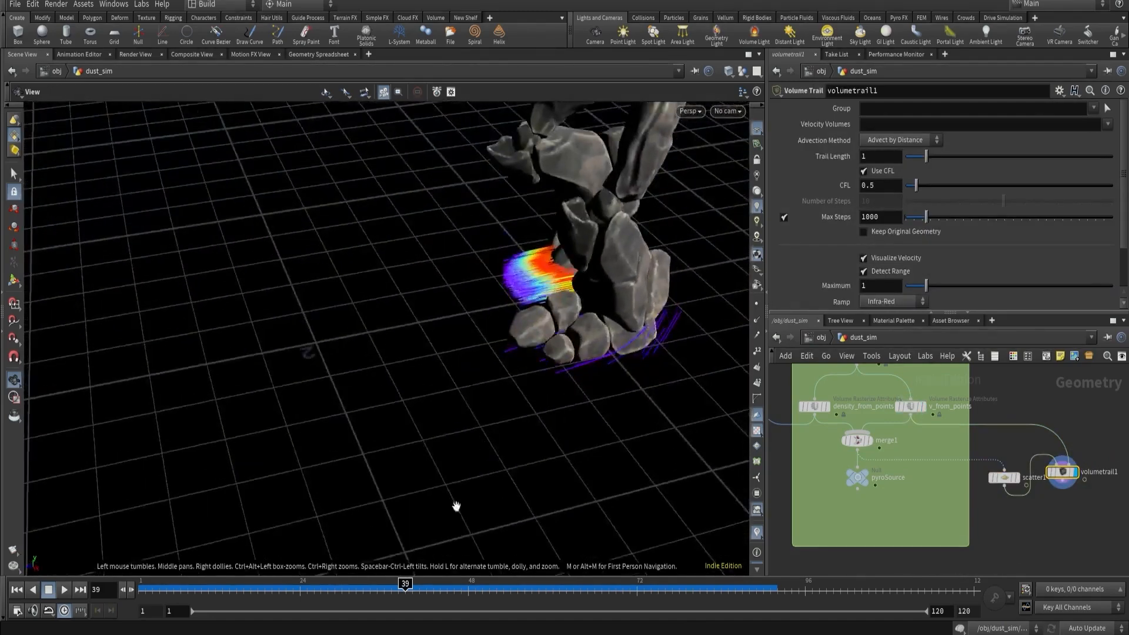
drag(453, 596, 489, 596)
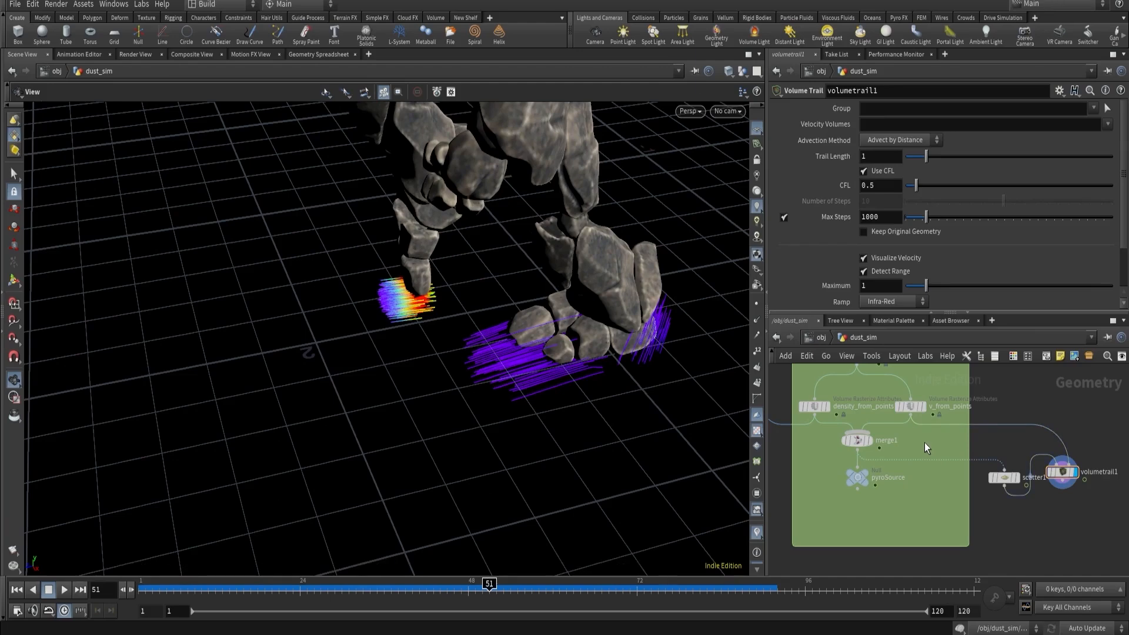
Insert a Volume Velocity node below v_from_points so that it feeds both merge1 and the Volume Trail.
key(Tab)
text(volume)
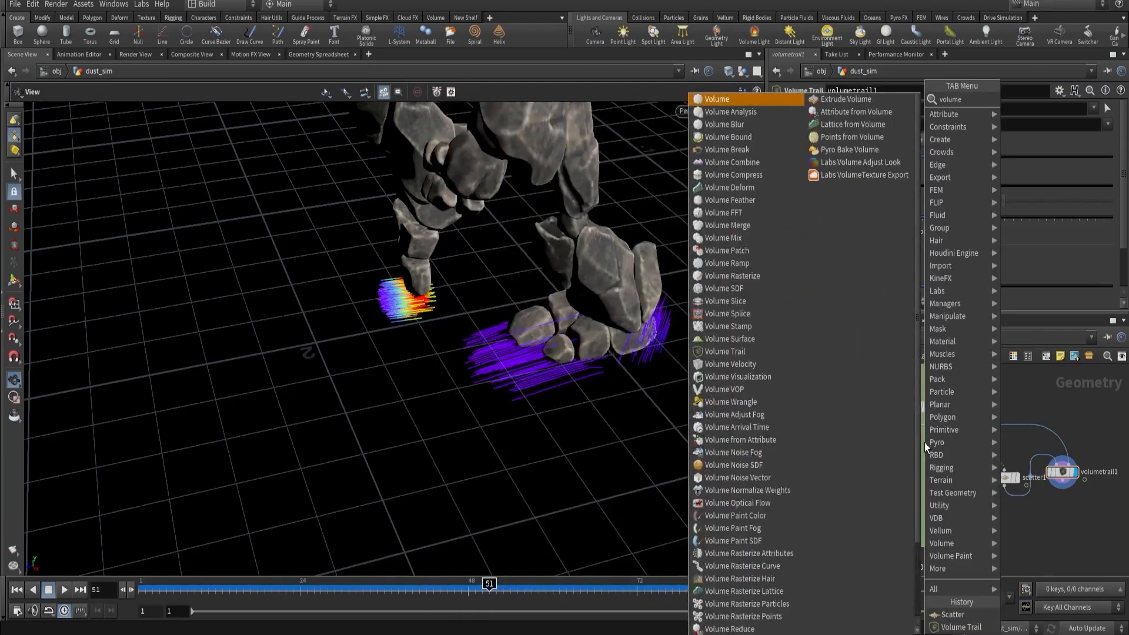
text( ve)
key(Return)
click(909, 444)
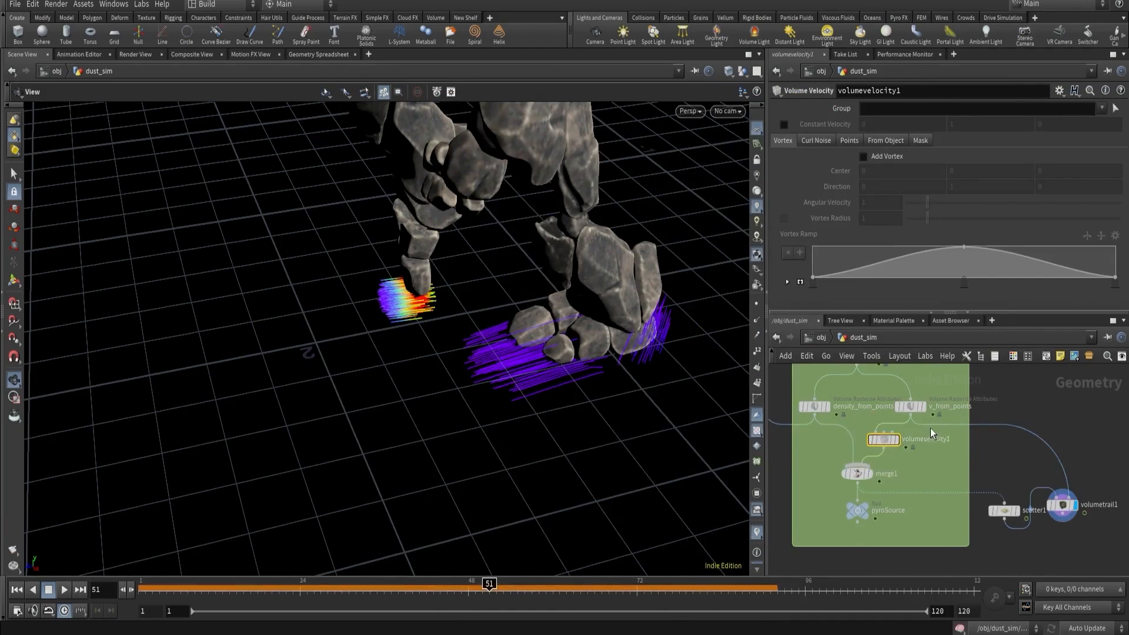
drag(930, 427, 914, 444)
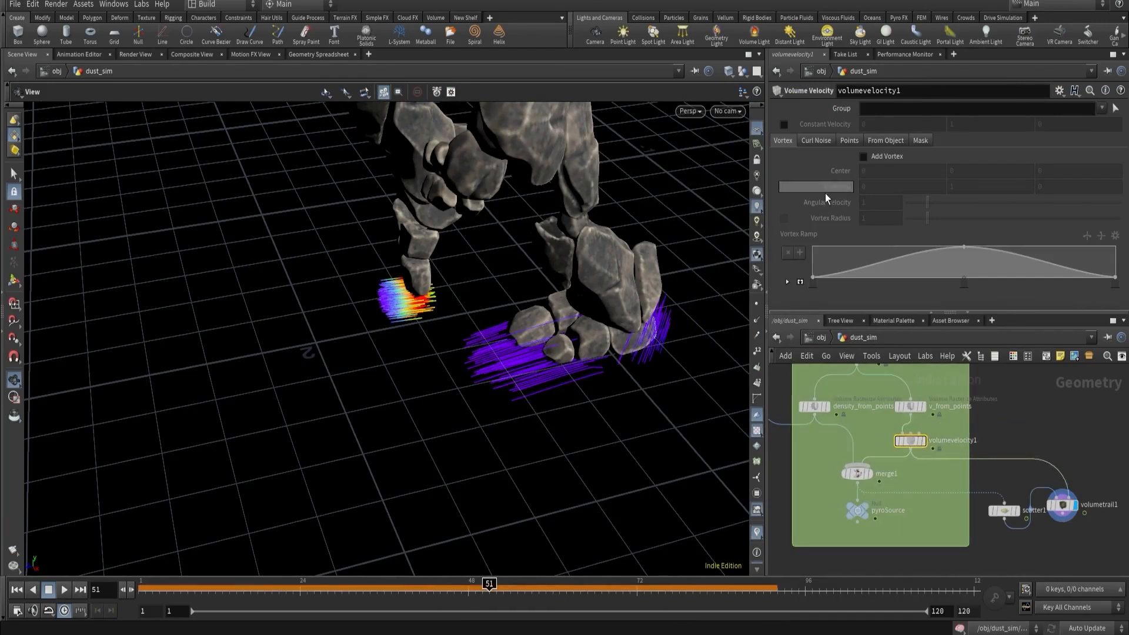
Enable curl noise on the Volume Velocity node and set its swirl size to 0.25.
click(817, 139)
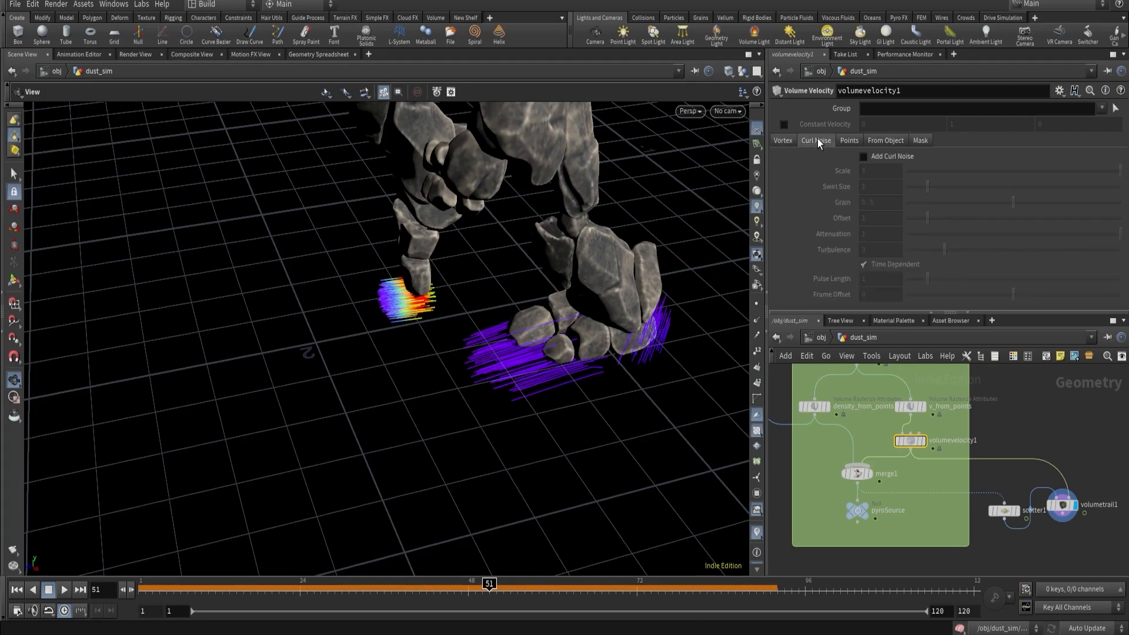
click(864, 156)
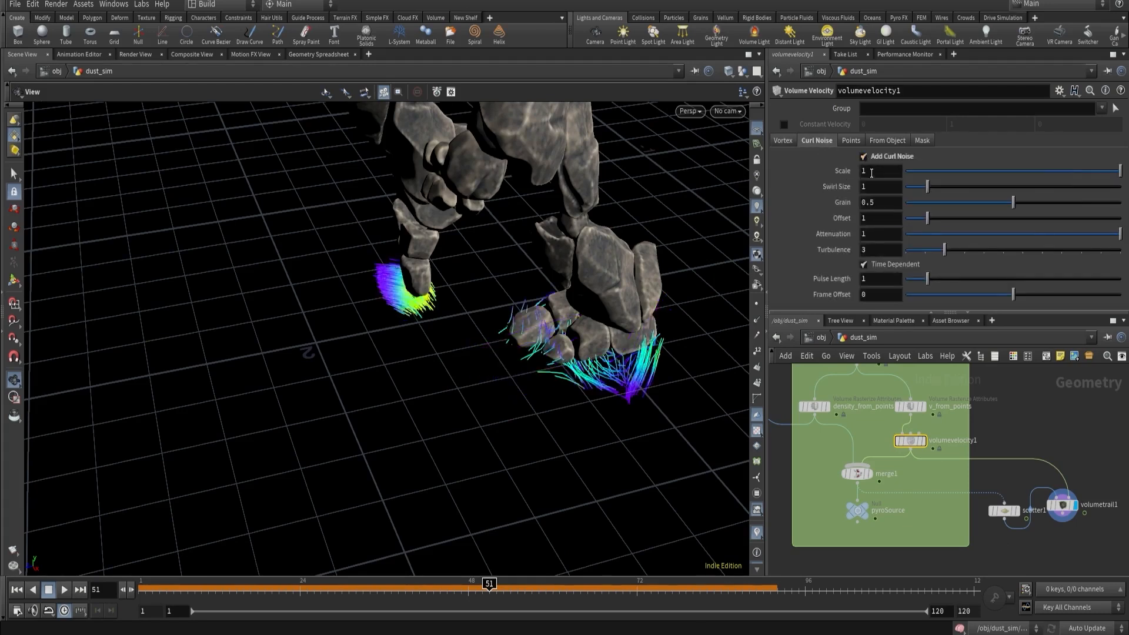
drag(927, 186, 911, 187)
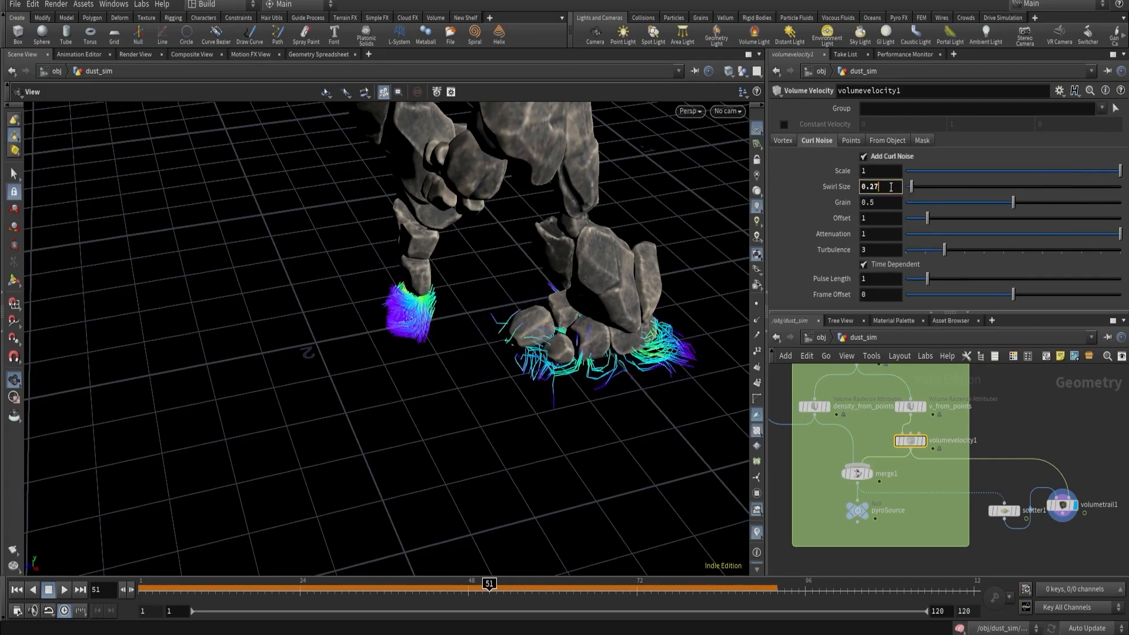
key(Return)
Display copytopoints1 and set the uniform scale of box2 to 0.25 as a size reference beside the feet.
drag(386, 252, 466, 229)
scroll(861, 476, down, 2)
middle_drag(829, 464, 941, 507)
scroll(856, 475, up, 2)
click(862, 498)
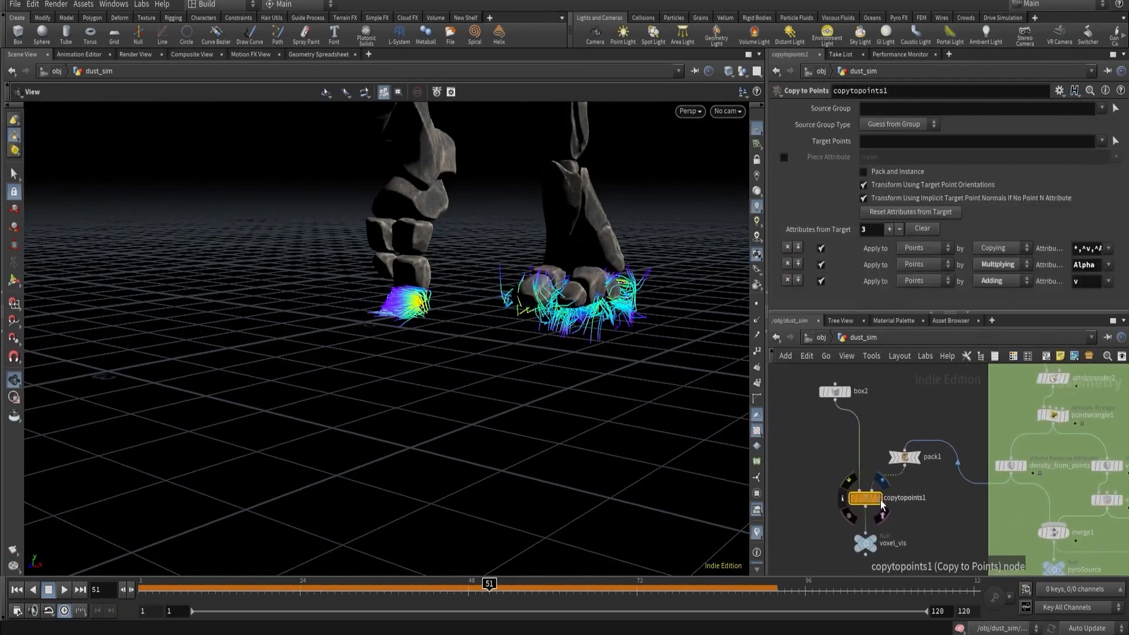
click(878, 498)
middle_drag(807, 415, 819, 465)
click(847, 442)
click(880, 201)
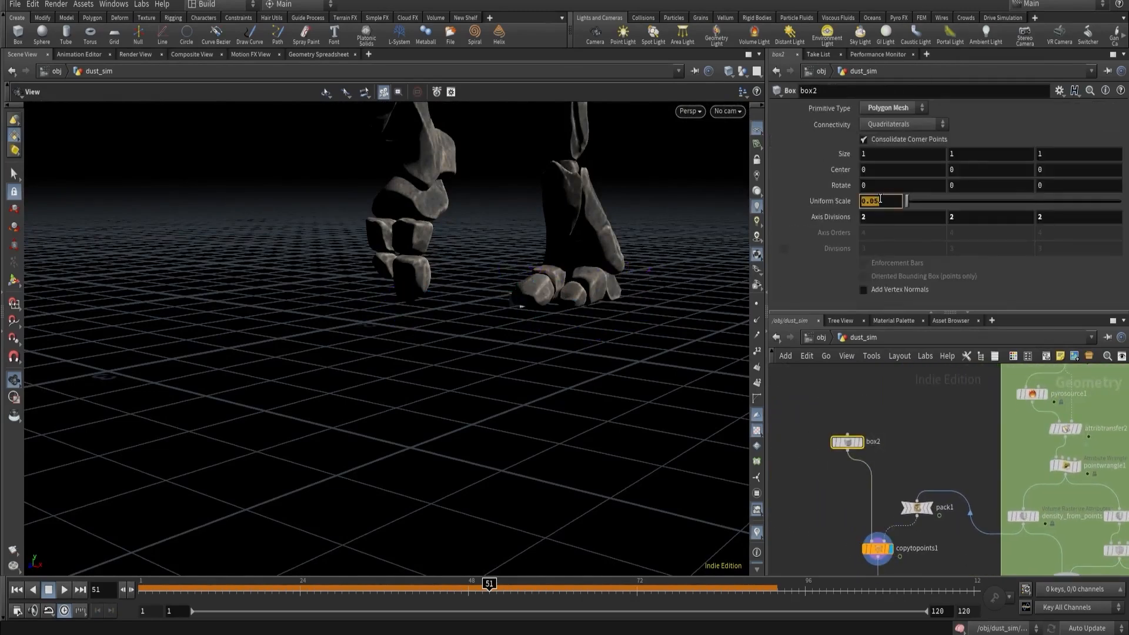
key(Return)
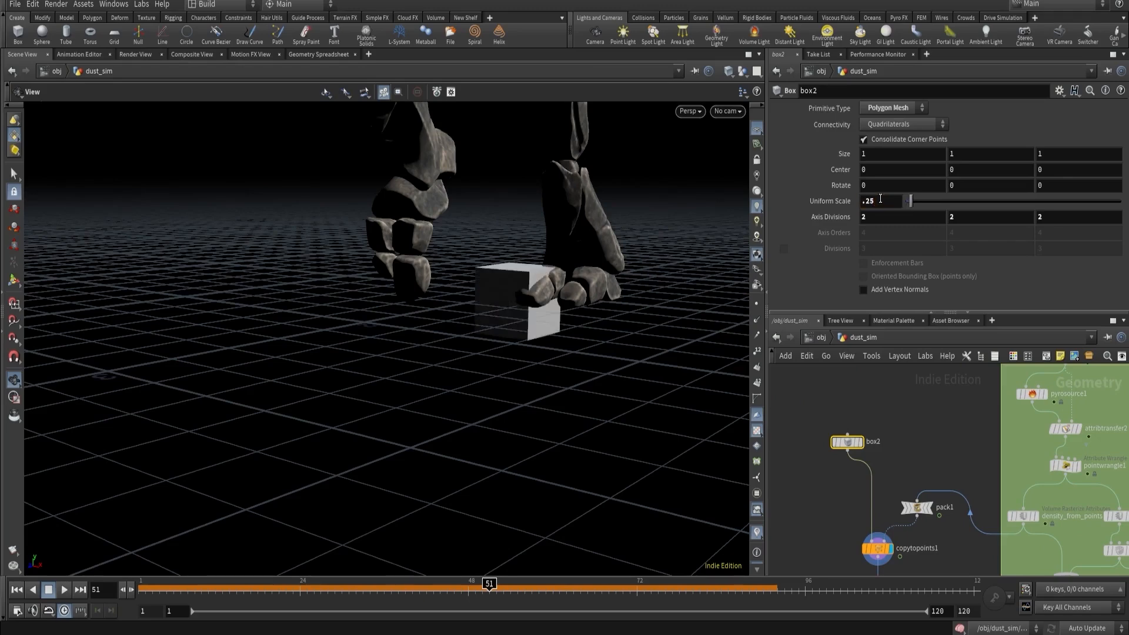
Look through cam1 and display the volumetrail1 node again.
click(723, 111)
click(735, 171)
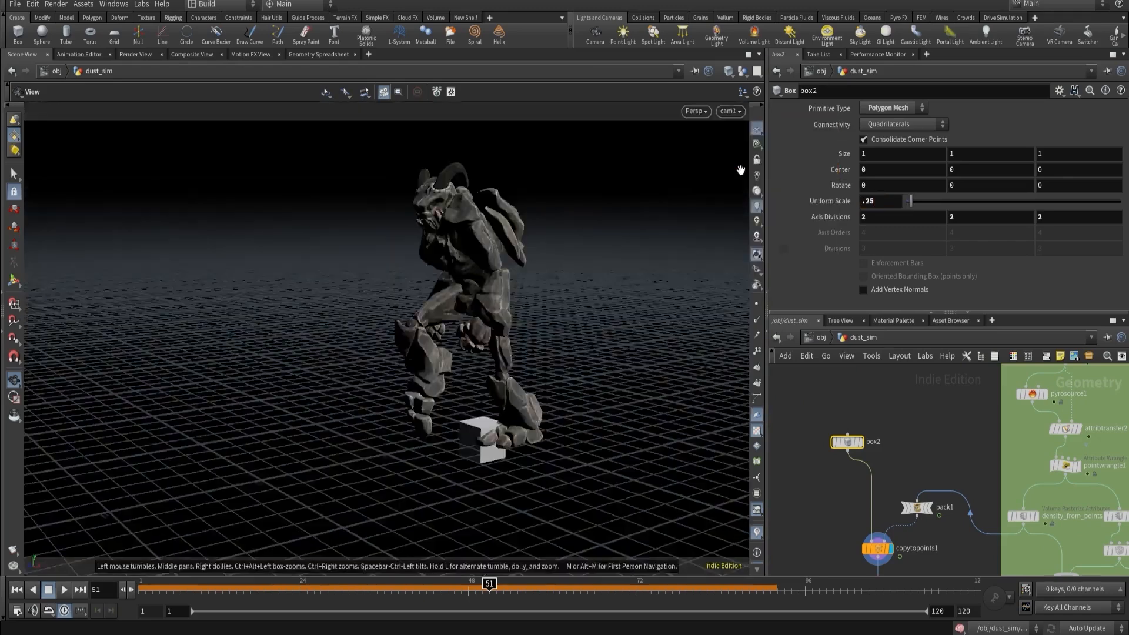
middle_drag(847, 543, 804, 481)
scroll(898, 520, down, 3)
middle_drag(898, 520, 792, 443)
scroll(882, 506, up, 4)
middle_drag(914, 488, 884, 533)
scroll(1076, 466, up, 3)
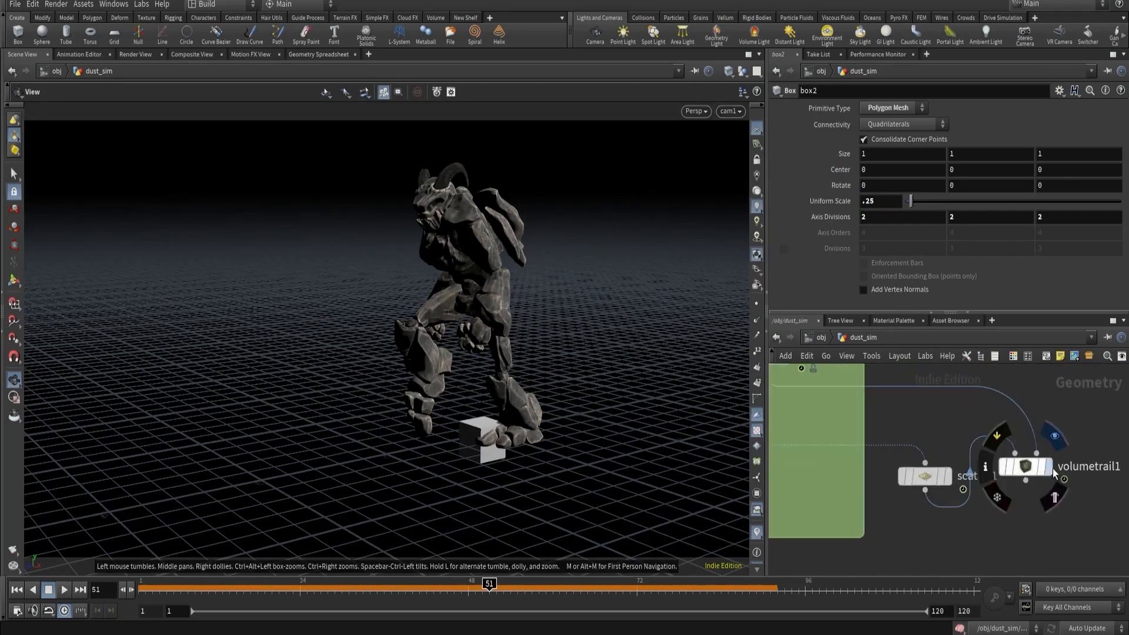
click(1047, 466)
Set the curl noise grain to 0.75 and scale to 2 on the volumevelocity1 node.
middle_drag(944, 443, 1072, 550)
click(882, 462)
click(880, 201)
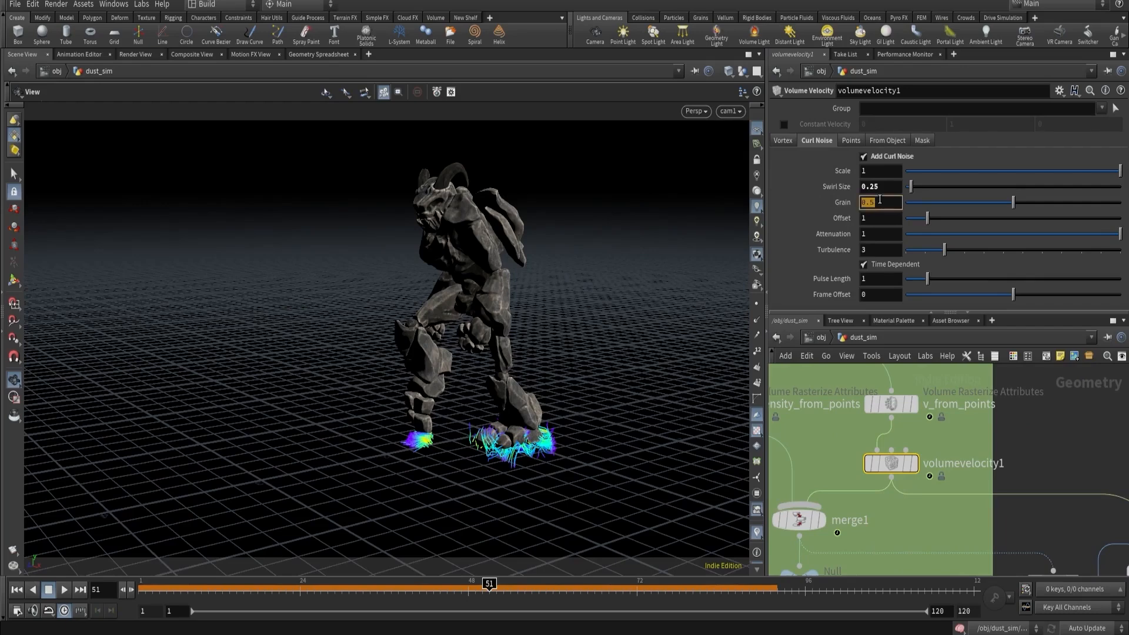
text(.75)
key(Return)
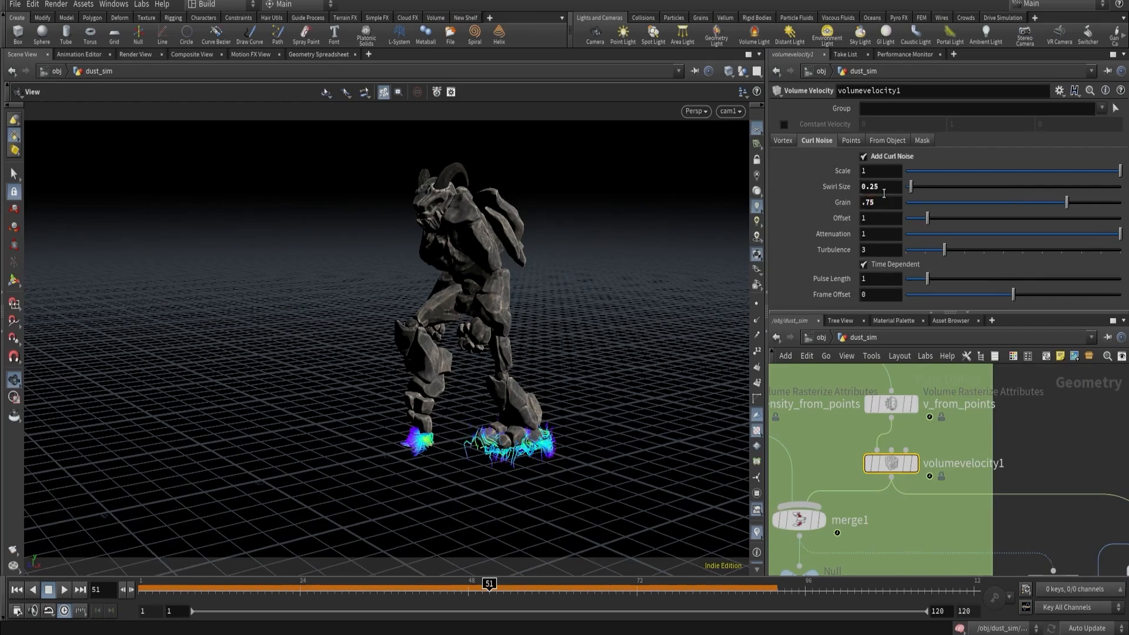
click(880, 176)
key(Return)
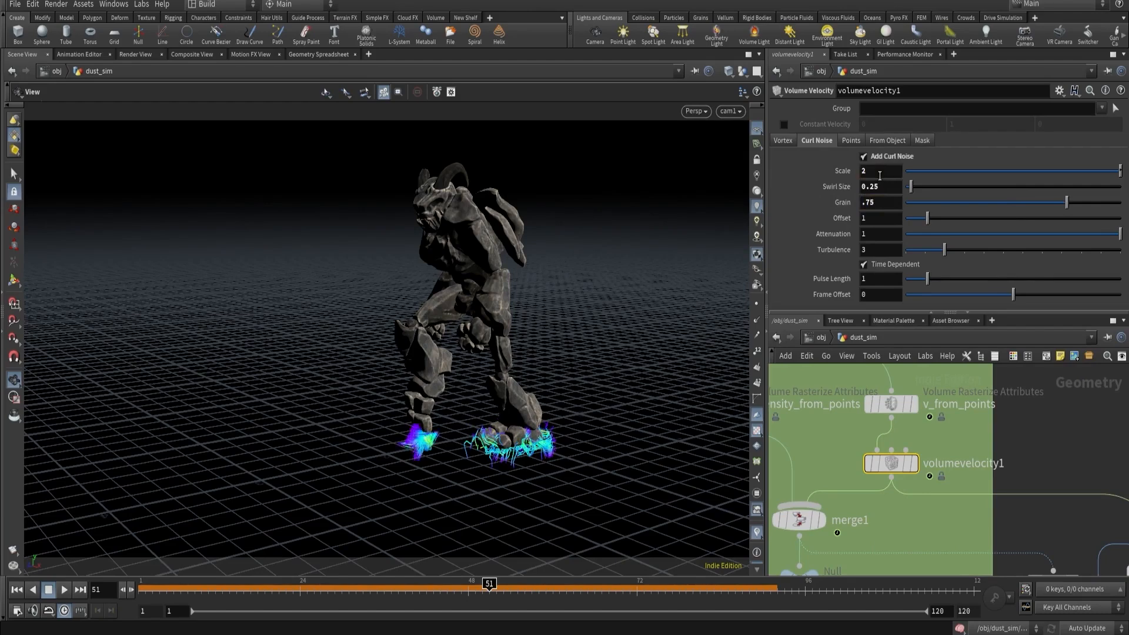
Display the import_dust node and view the dust up close around the creature's feet.
scroll(932, 512, down, 5)
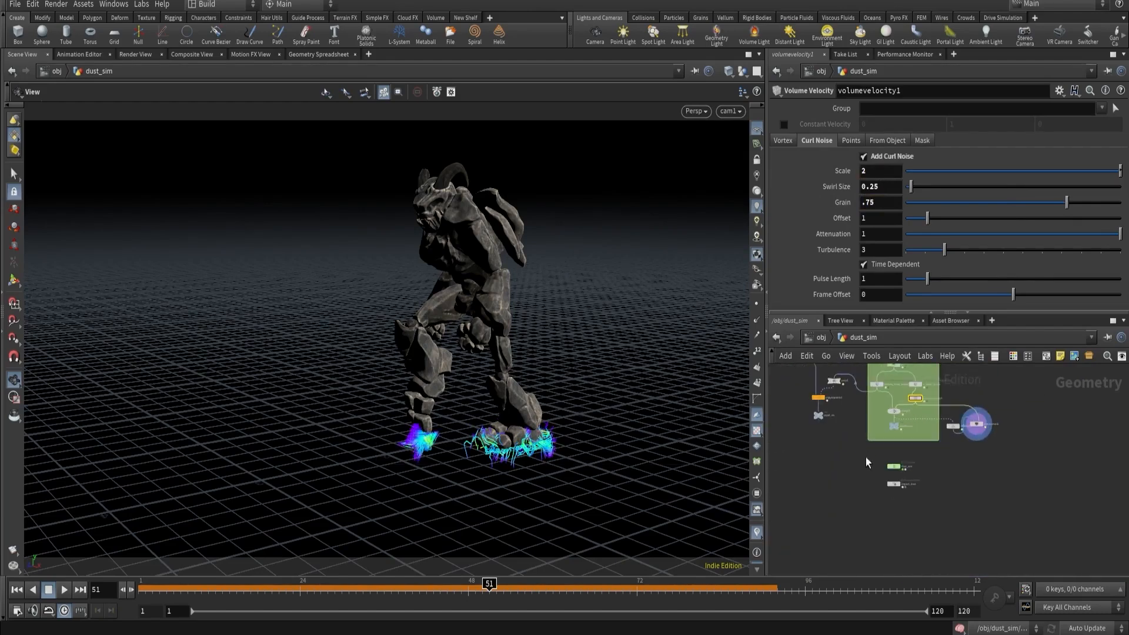
key(u)
click(879, 446)
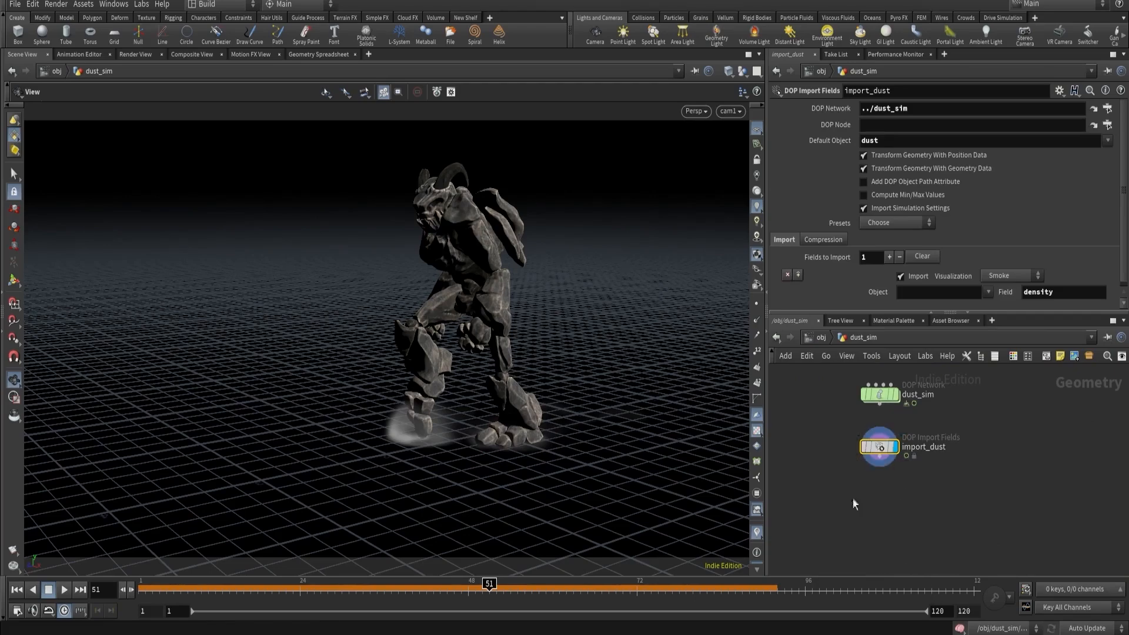
right_drag(379, 442, 453, 404)
drag(453, 403, 562, 407)
right_drag(563, 407, 474, 391)
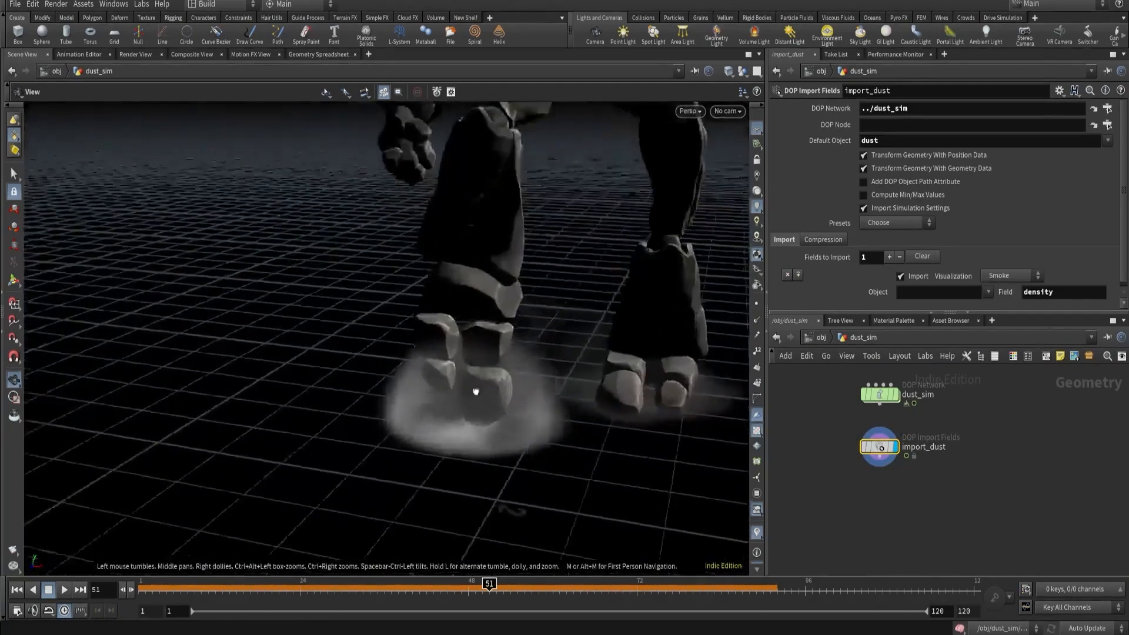
drag(474, 391, 582, 393)
Select the dust_sim network and examine the dust spread from several angles, moving back to frame 37.
click(879, 393)
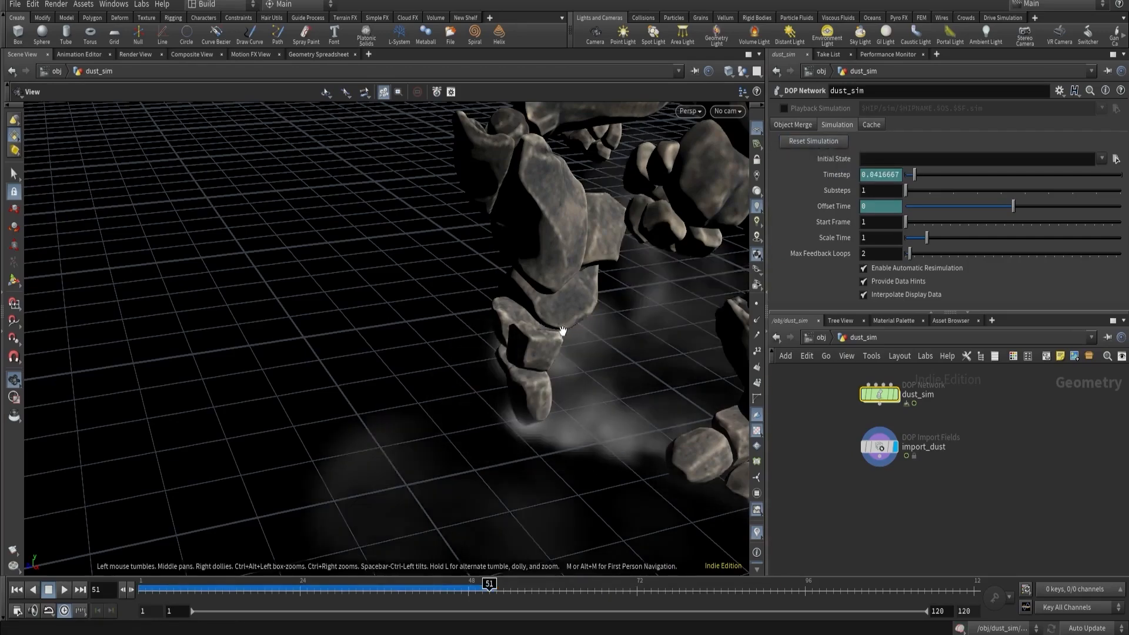
right_drag(563, 332, 549, 358)
drag(549, 357, 518, 561)
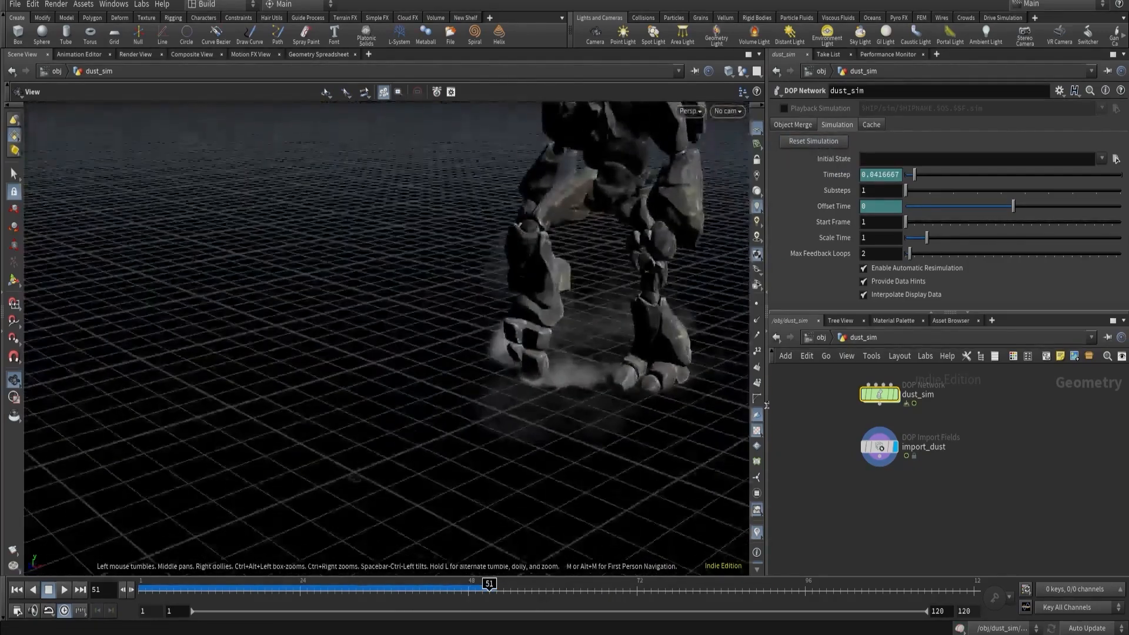
drag(607, 381, 495, 448)
drag(451, 586, 390, 587)
drag(574, 390, 342, 380)
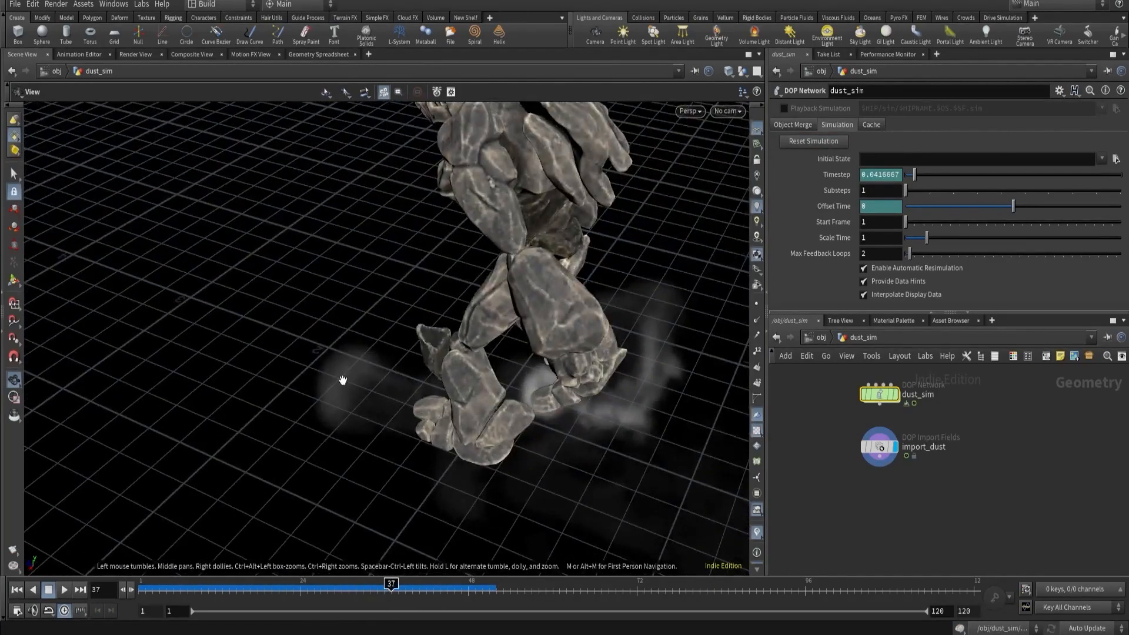
Inside the dust_sim network, set the source scale of volumesource1's v-to-vel source to 0.1.
double_click(879, 395)
click(1004, 402)
scroll(853, 253, down, 8)
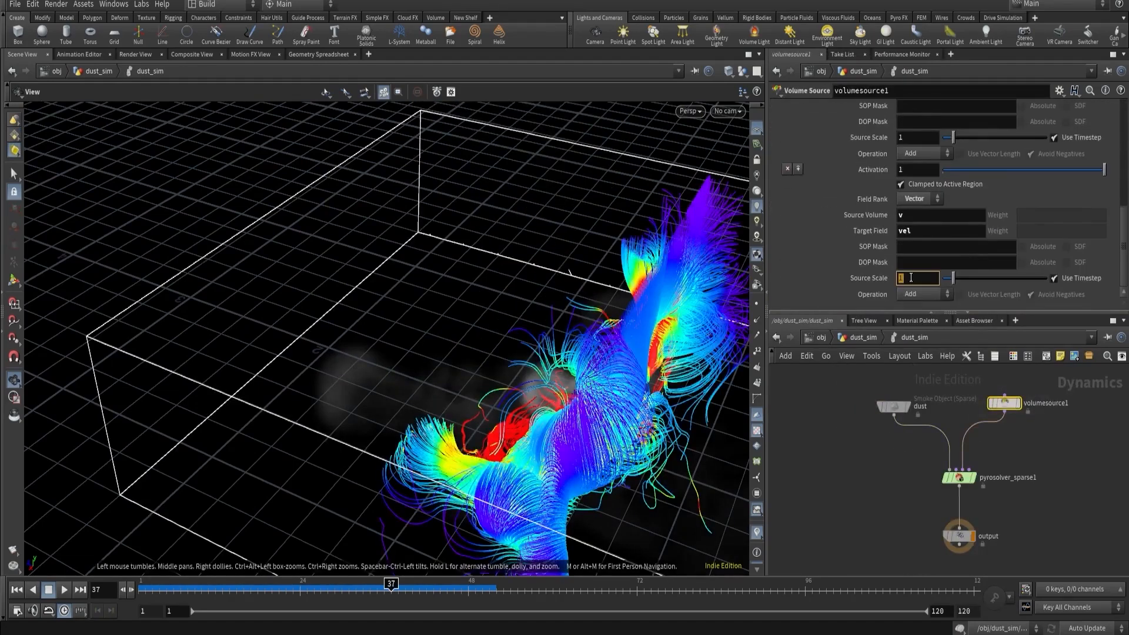
click(910, 278)
text(.1)
key(Return)
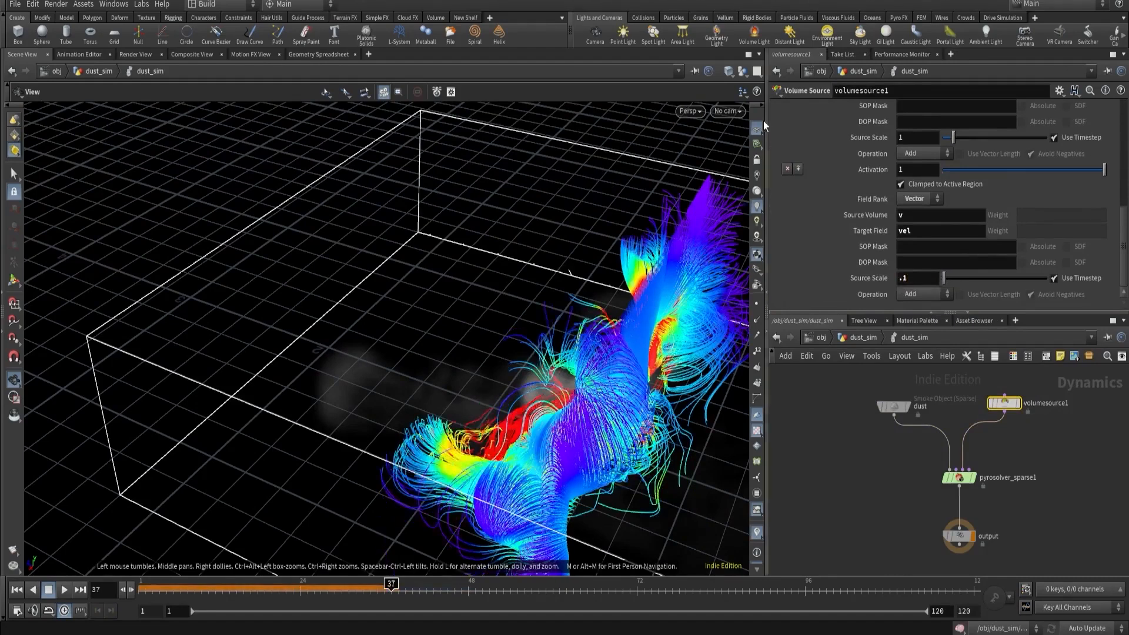
Look through cam1, return to the dust_sim geometry network and rewind the timeline to frame 1.
click(727, 111)
click(739, 171)
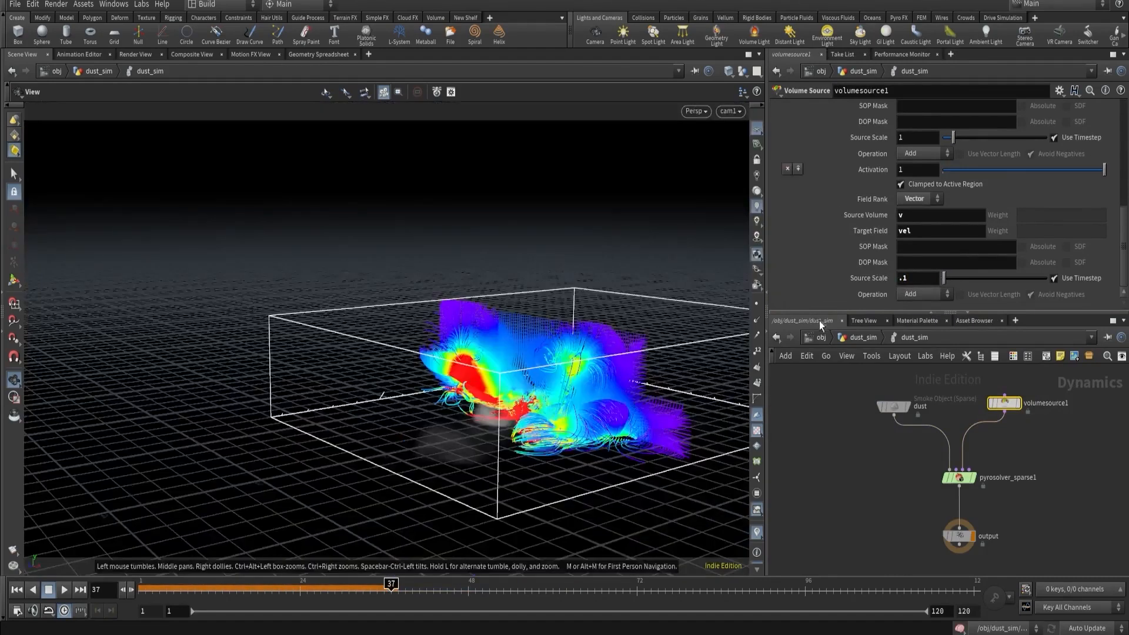
click(870, 336)
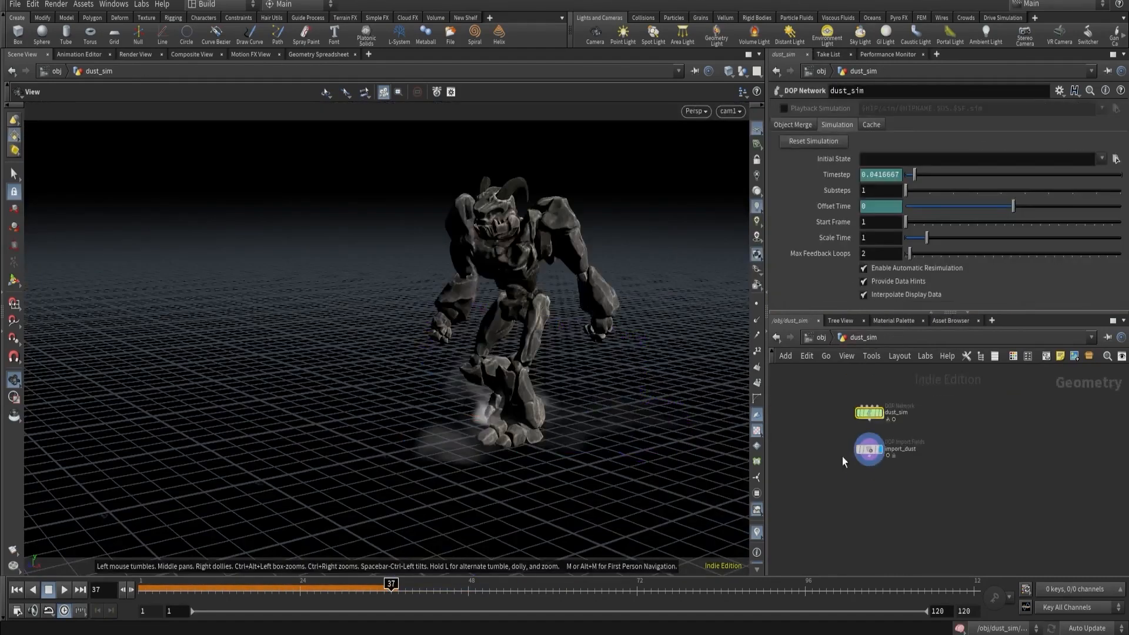
click(17, 590)
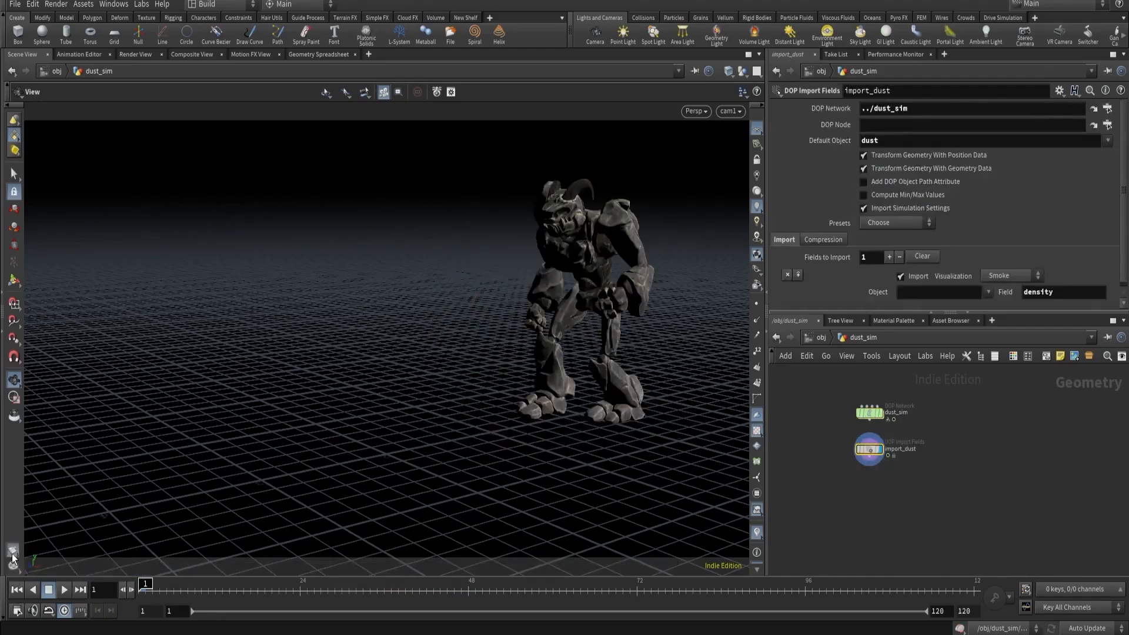
click(13, 558)
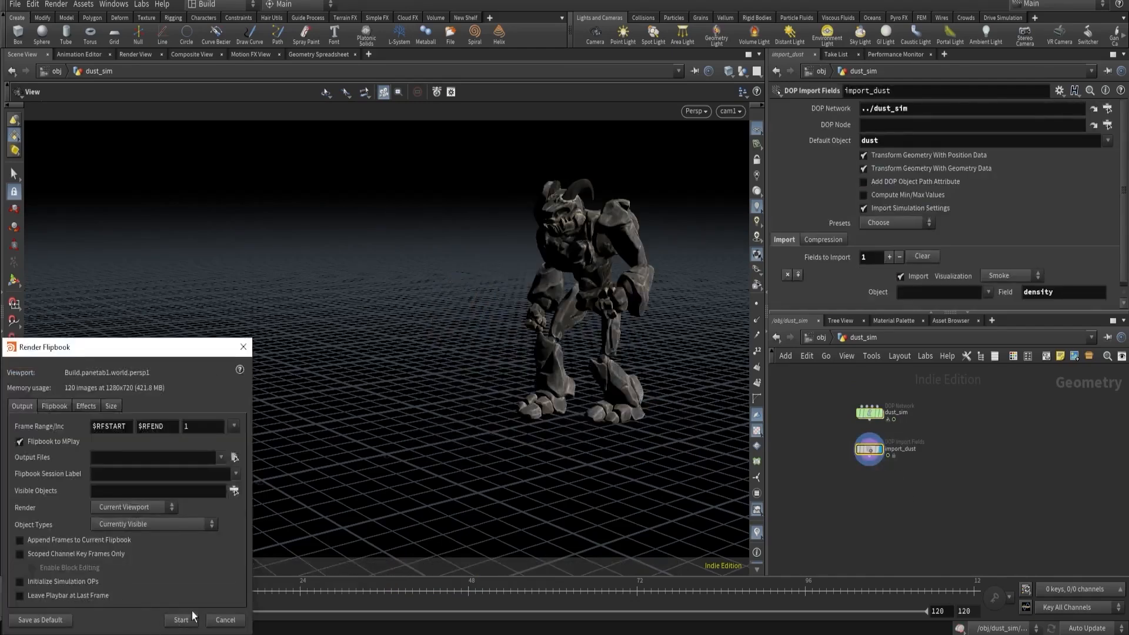
click(224, 622)
Add a Pyro Bake Volume node below import_dust, connect import_dust to it and display it.
scroll(879, 495, up, 3)
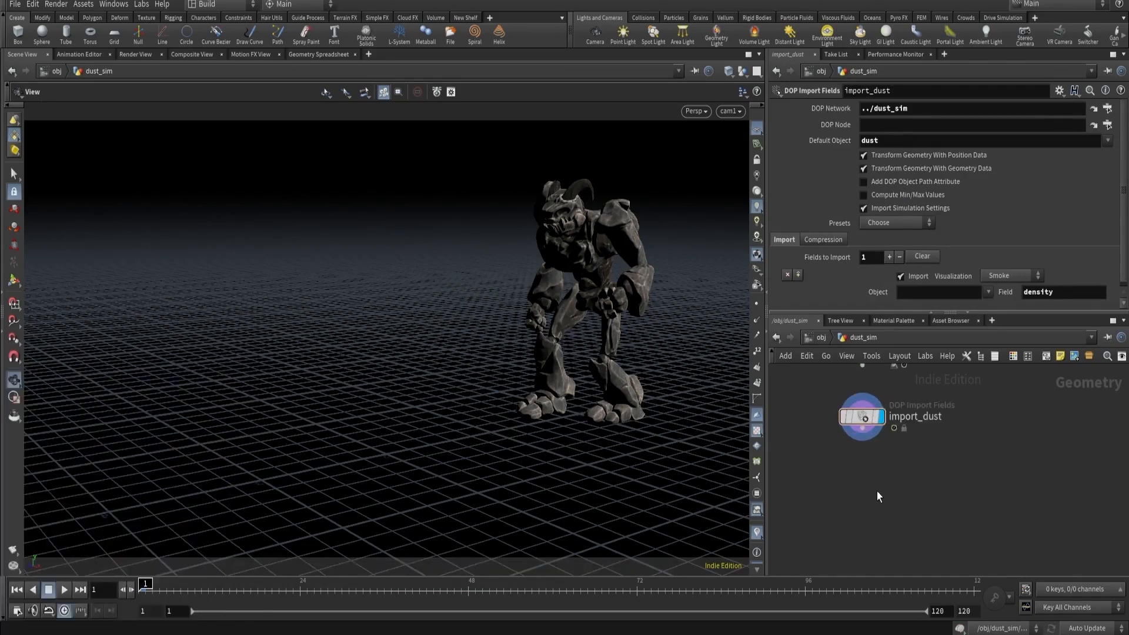
key(Tab)
text(ba)
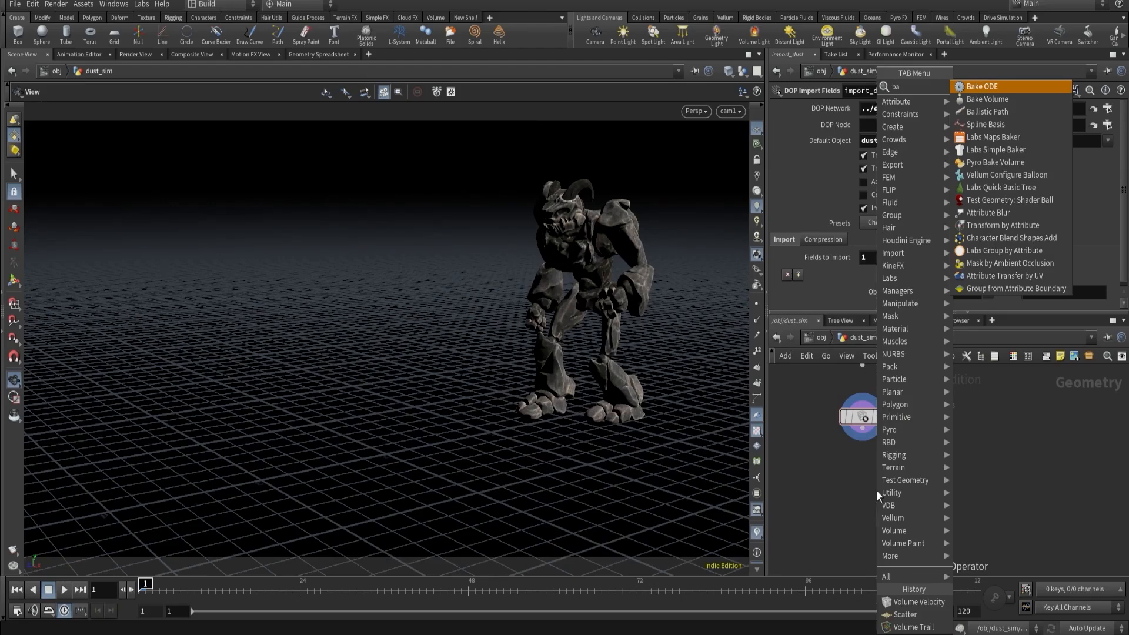
text(ke)
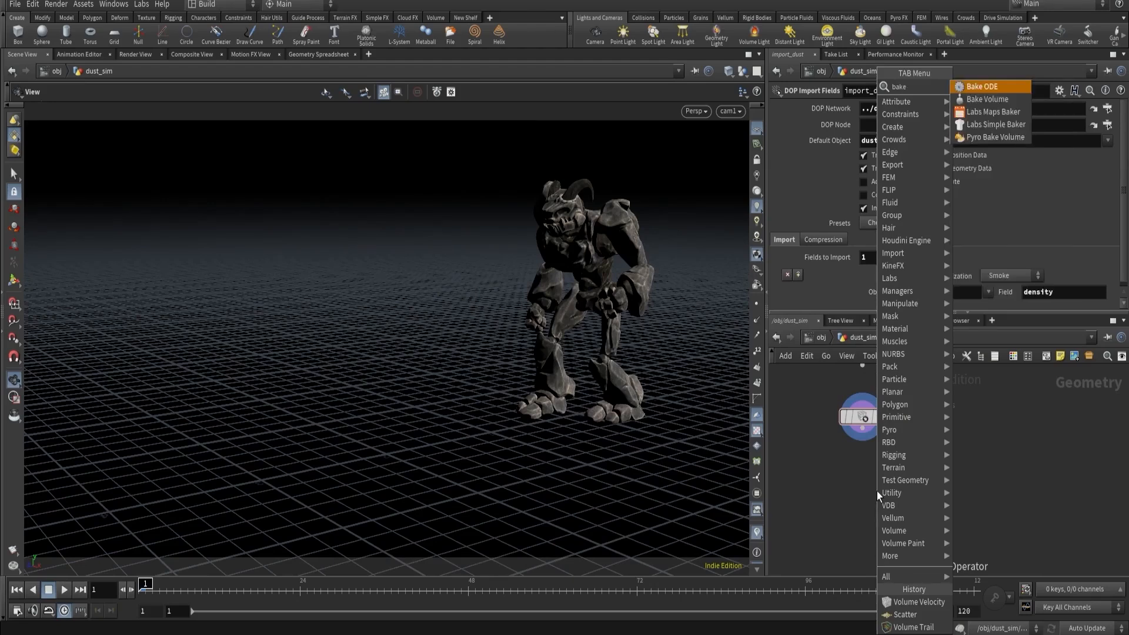
click(980, 137)
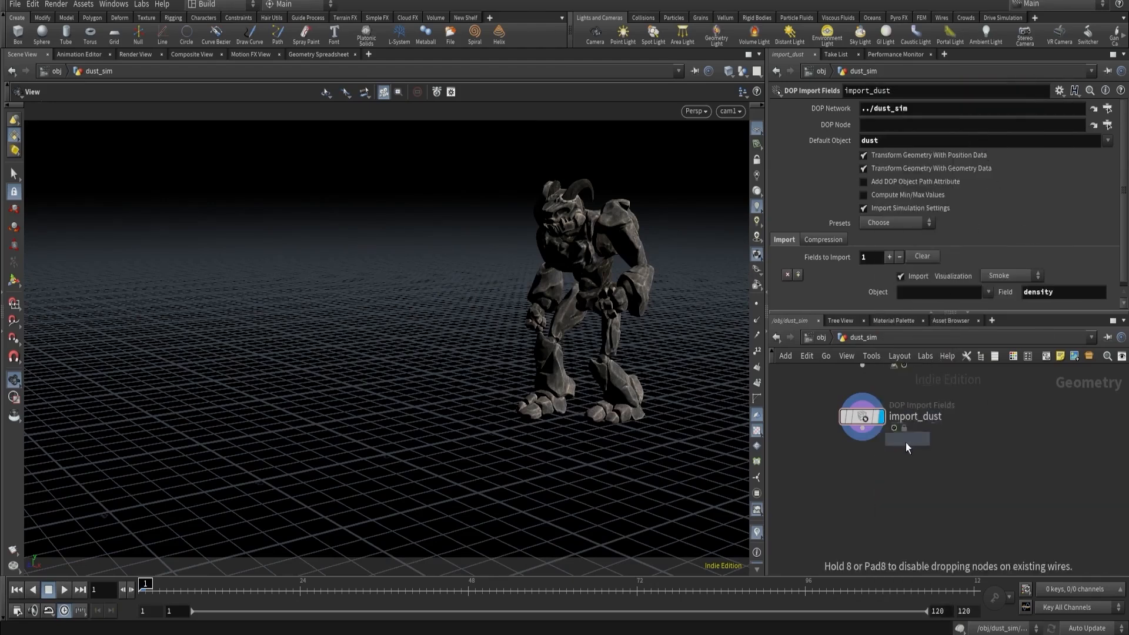
click(896, 530)
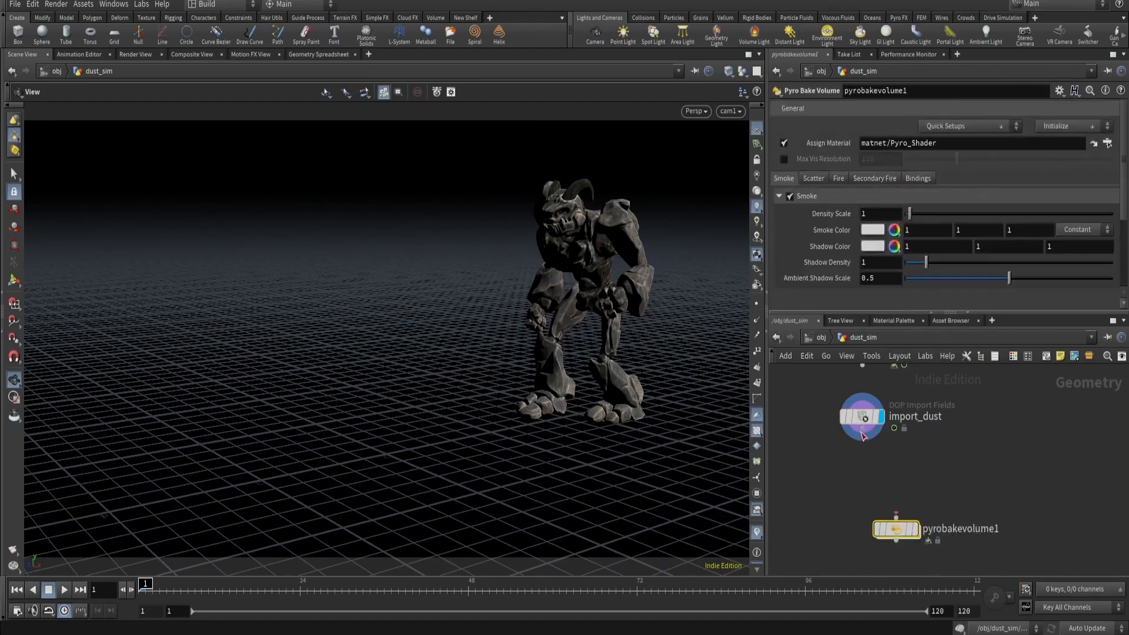
drag(862, 434, 895, 517)
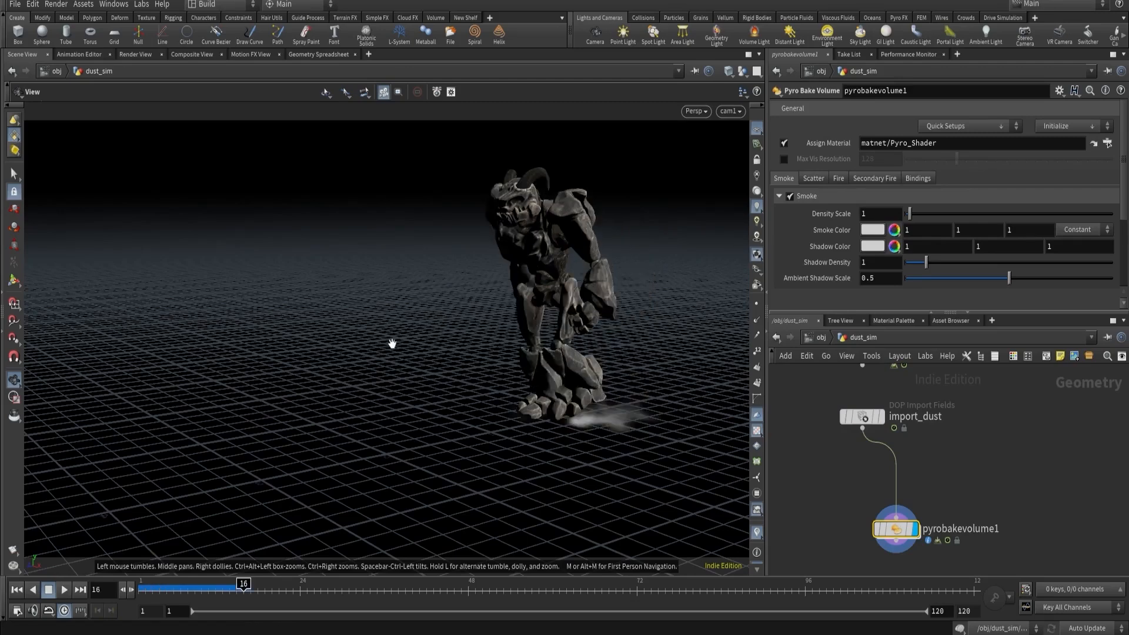
Set the smoke density scale of pyrobakevolume1 to 100.
drag(907, 218, 986, 220)
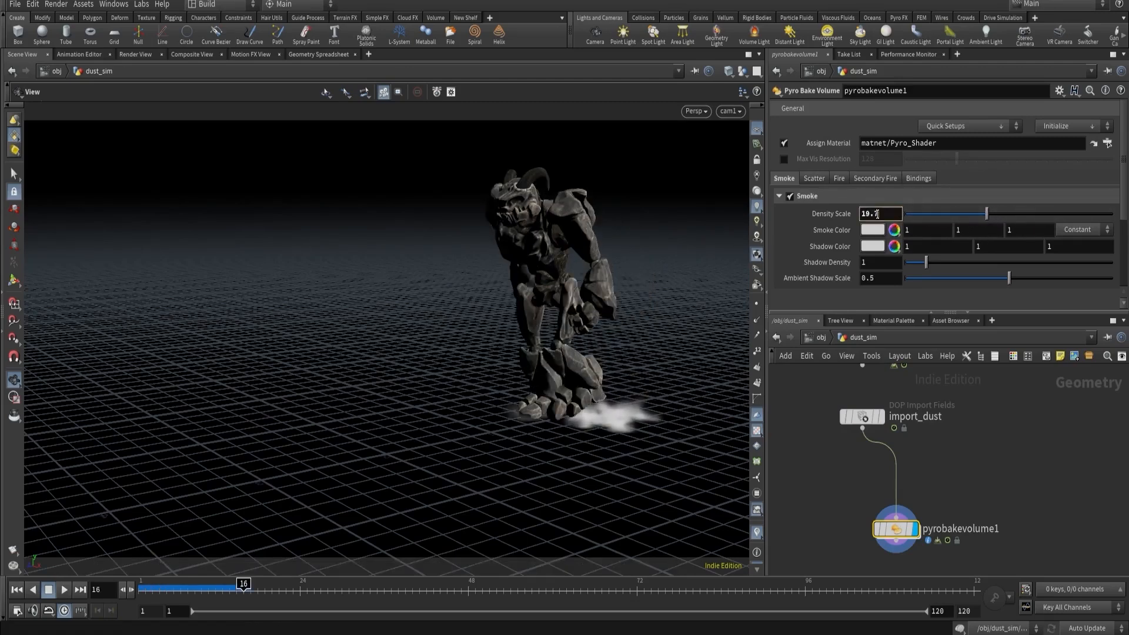
text(0)
key(Return)
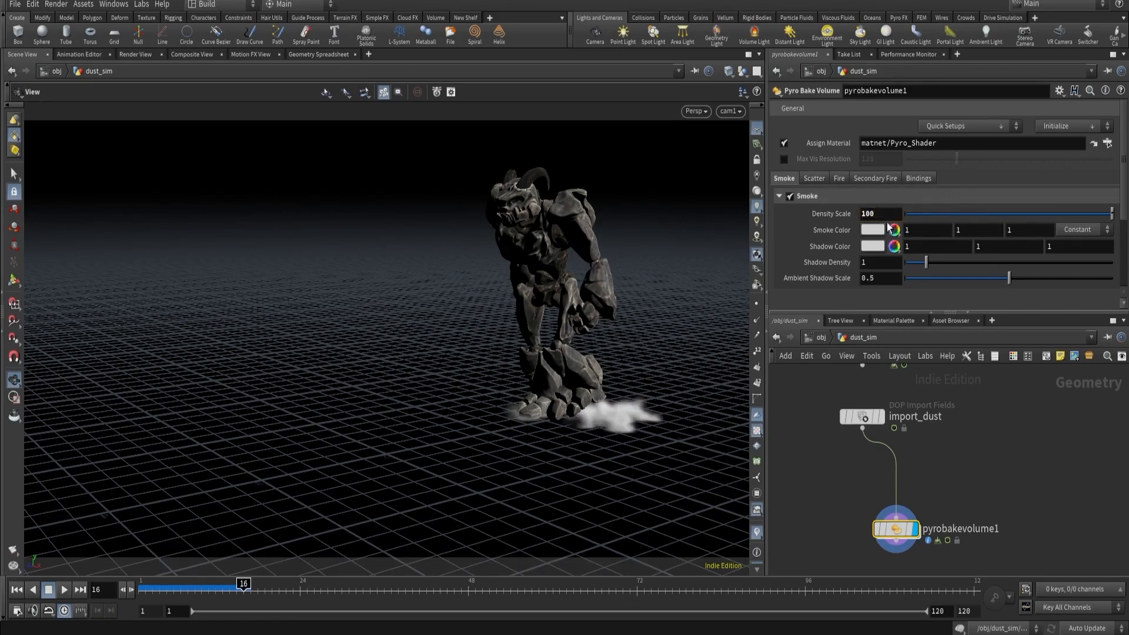
Set the smoke color of pyrobakevolume1 to 0.4, 0.2, 0.1 and turn off its material assignment.
click(919, 233)
text(.4)
key(Tab)
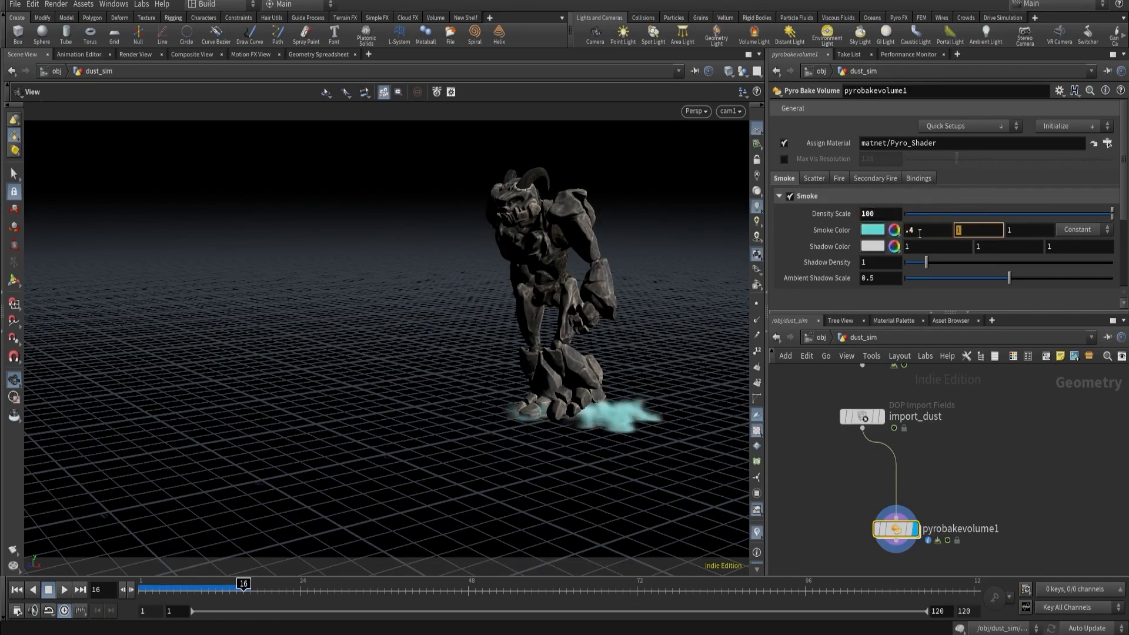
text(.2)
key(Tab)
text(.1)
key(Return)
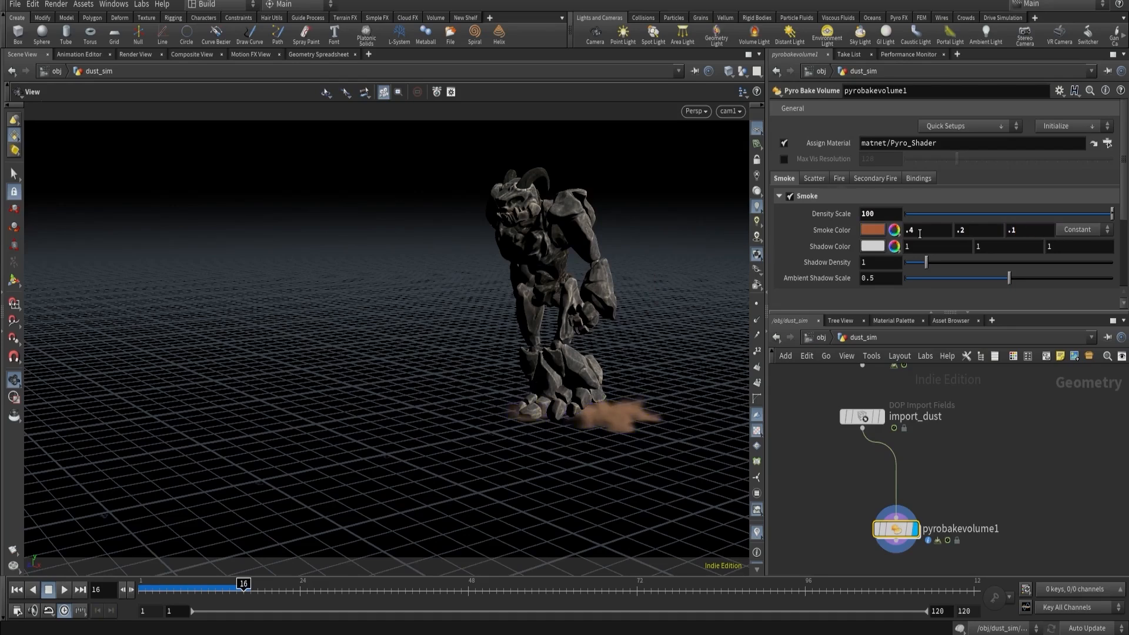
middle_drag(969, 475, 938, 456)
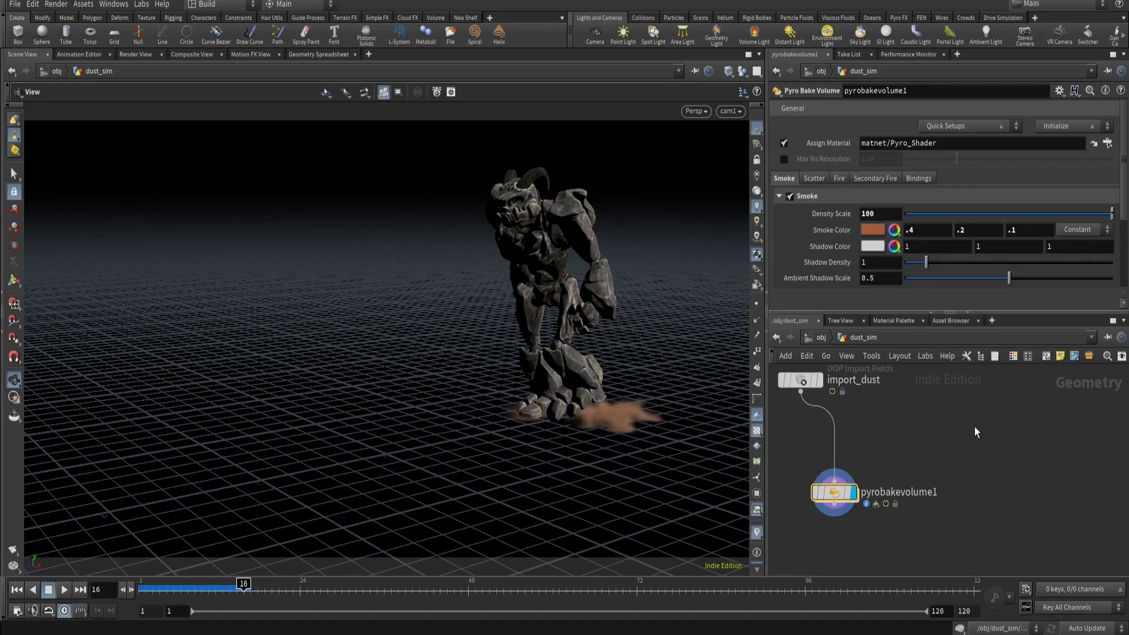
click(783, 142)
Add a Volume Visualization node, connect import_dust to its input and display it.
key(Tab)
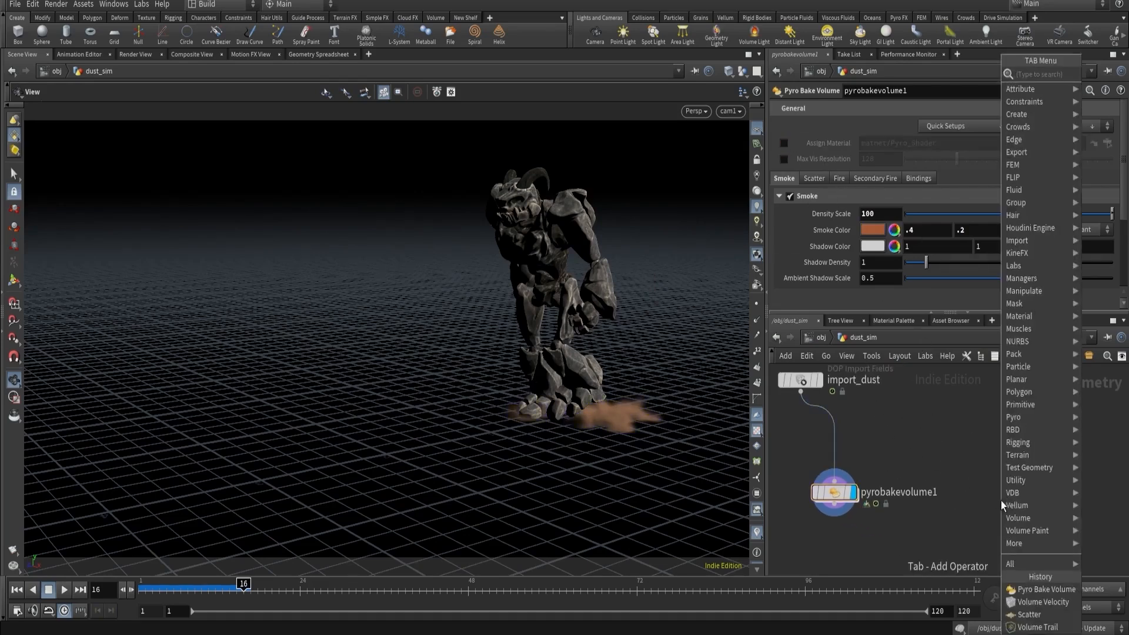
text(visual)
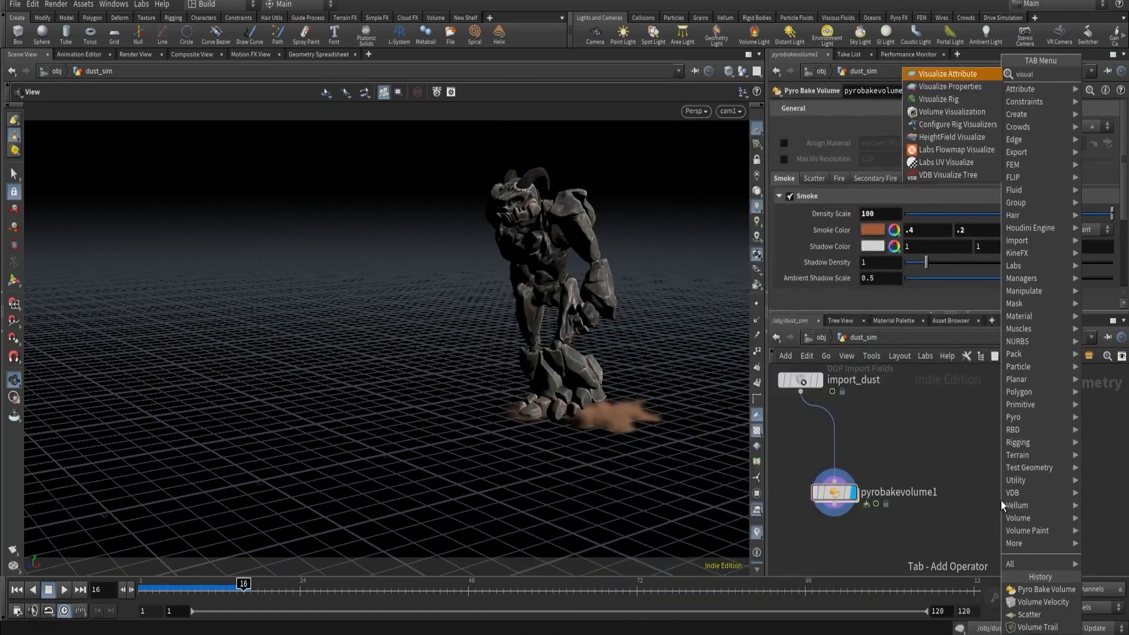
click(944, 112)
click(985, 448)
click(800, 391)
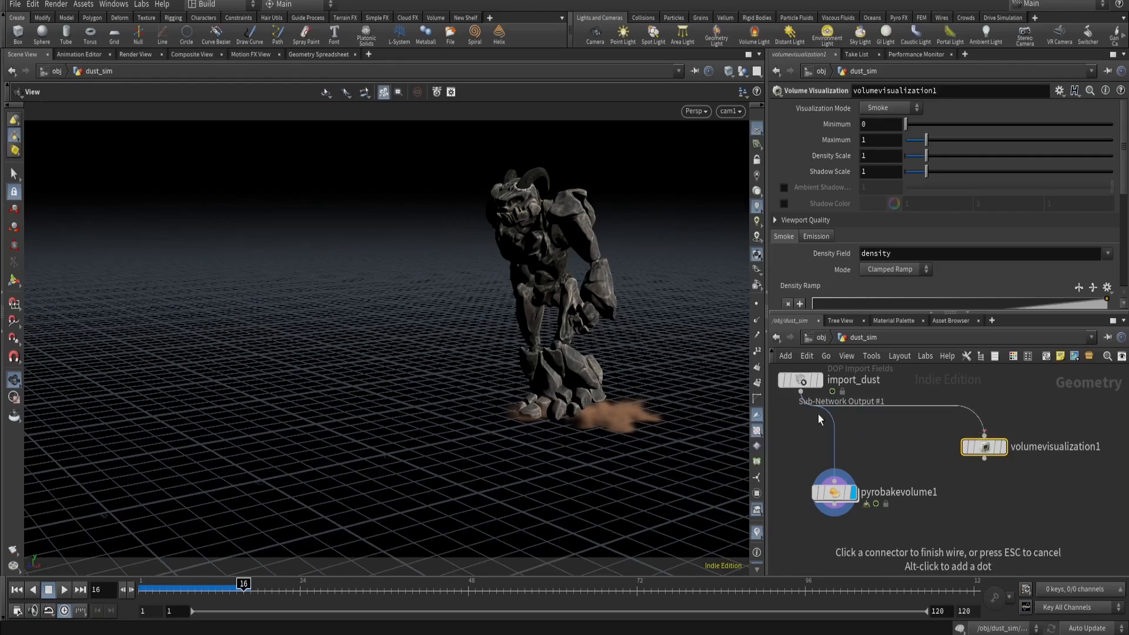
click(984, 435)
click(1004, 448)
Set the diffuse field of volumevisualization1 to density and apply the Infra-Red preset to its diffuse ramp.
scroll(933, 222, down, 3)
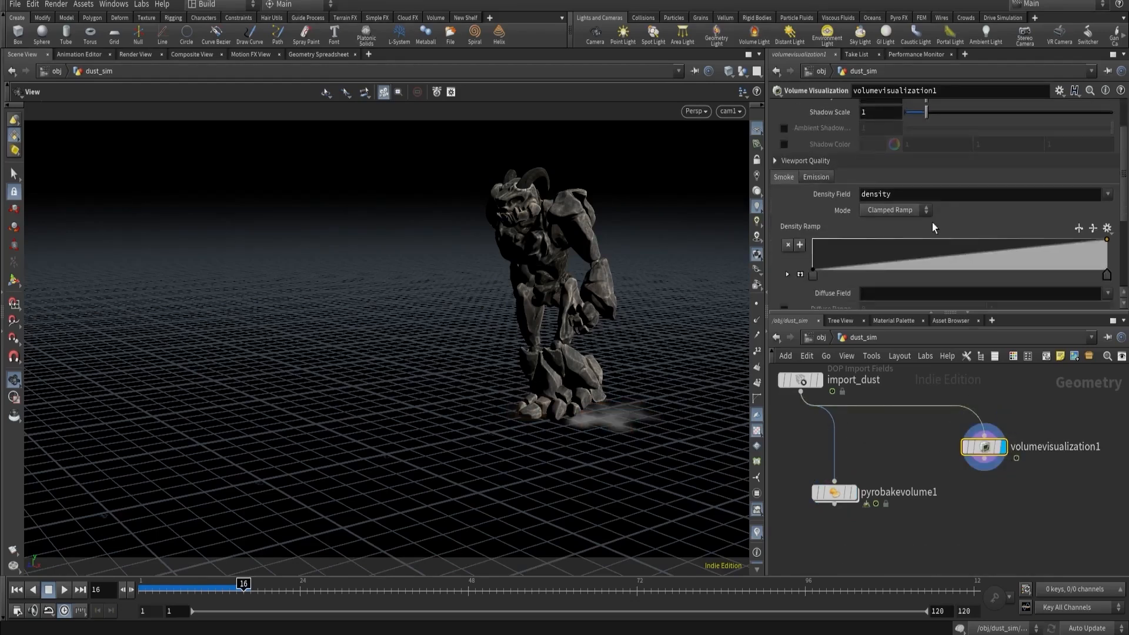
click(1107, 234)
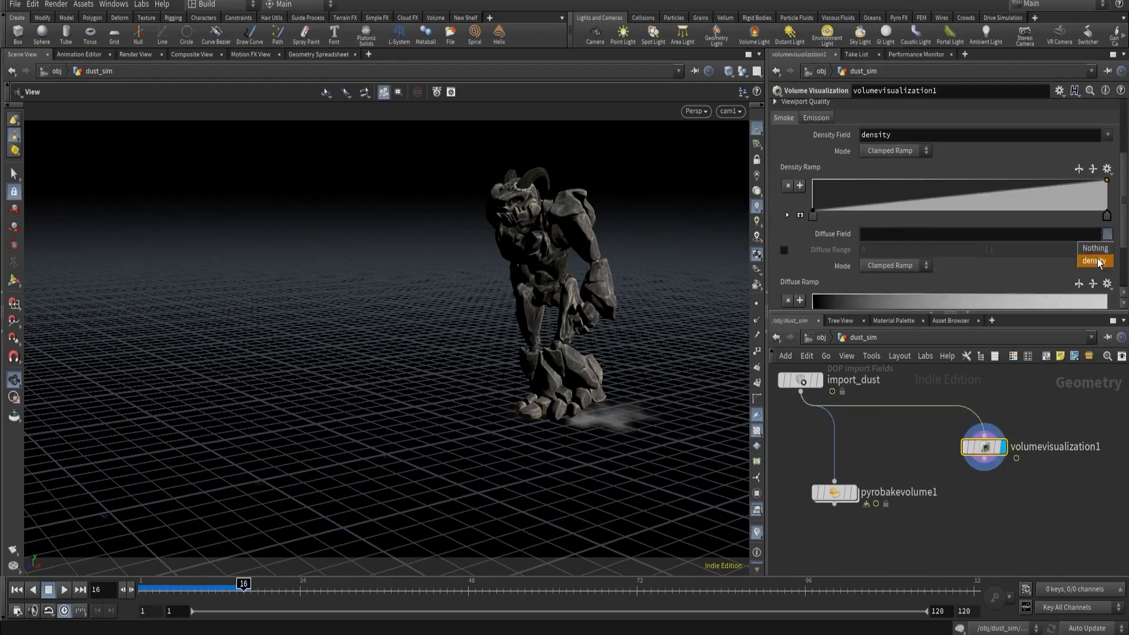
click(1088, 252)
click(1107, 283)
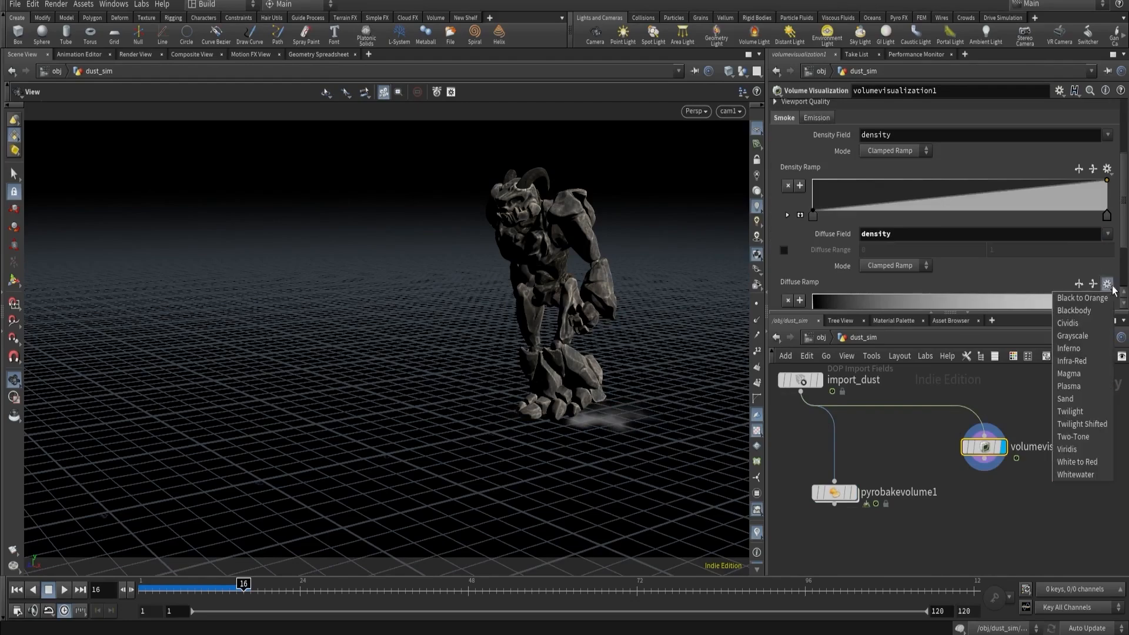
click(1074, 362)
Examine the color-coded dust density around the feet from several angles while playing forward to frame 27.
drag(665, 375, 378, 388)
right_drag(378, 388, 530, 346)
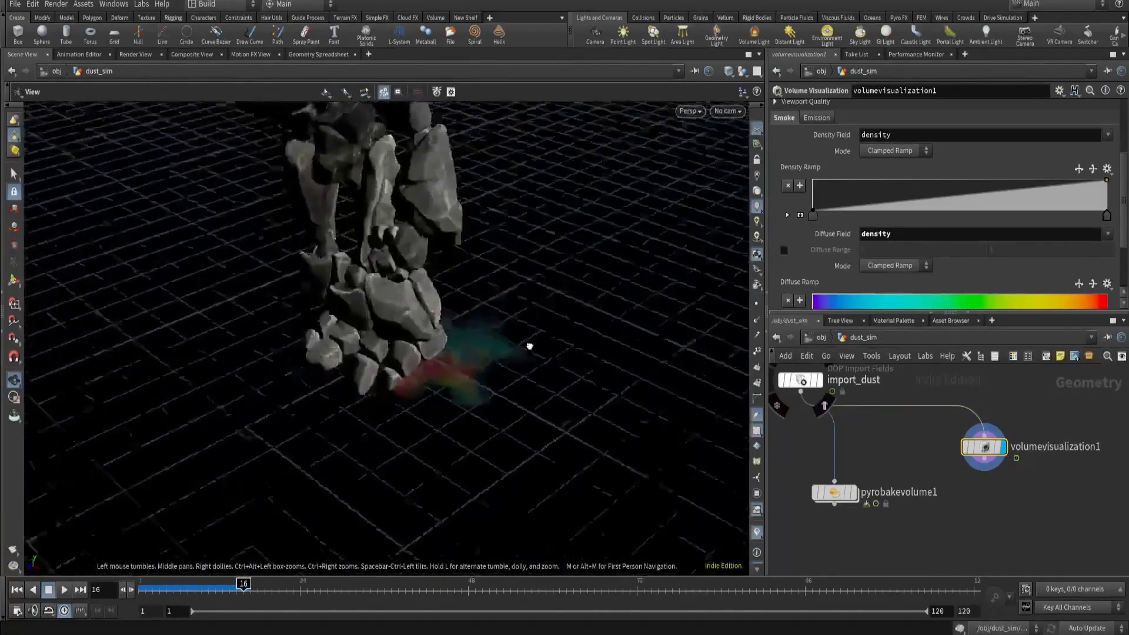
drag(530, 346, 499, 335)
middle_drag(499, 335, 421, 330)
drag(421, 330, 515, 307)
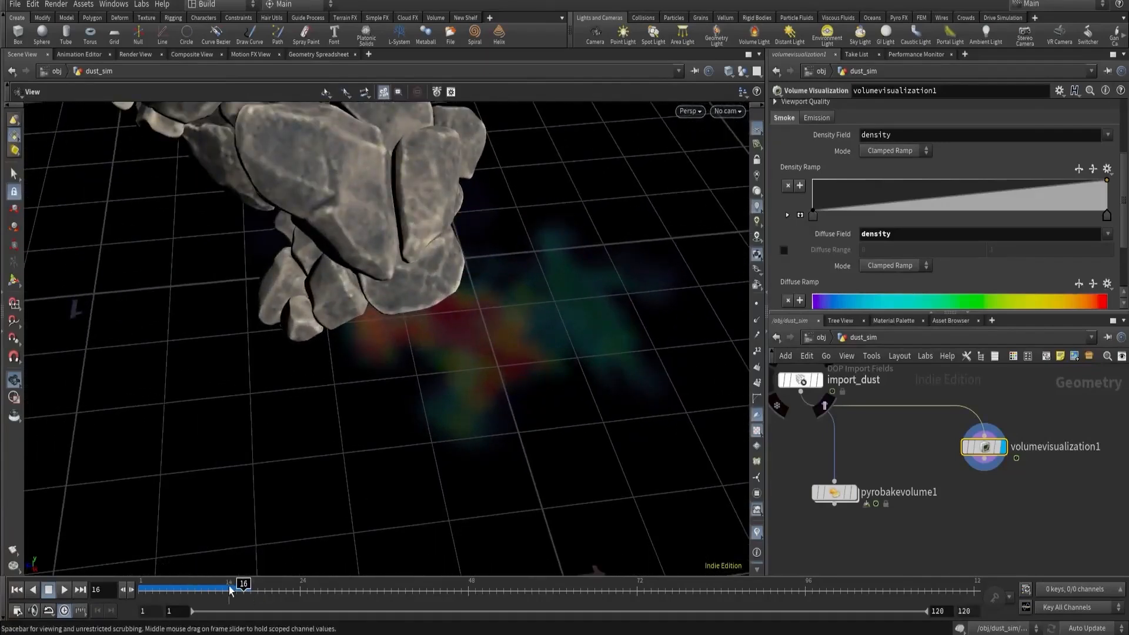
mouse_move(230, 586)
mouse_down()
mouse_move(197, 587)
mouse_move(242, 586)
mouse_up()
click(64, 590)
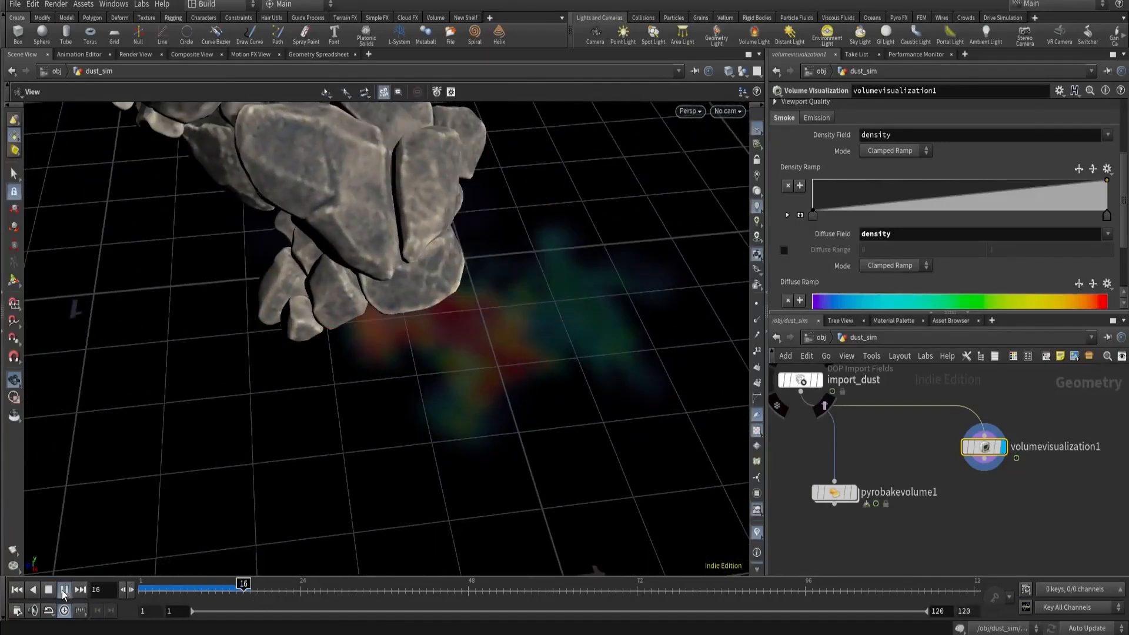
click(49, 589)
drag(512, 315, 512, 278)
scroll(886, 238, down, 3)
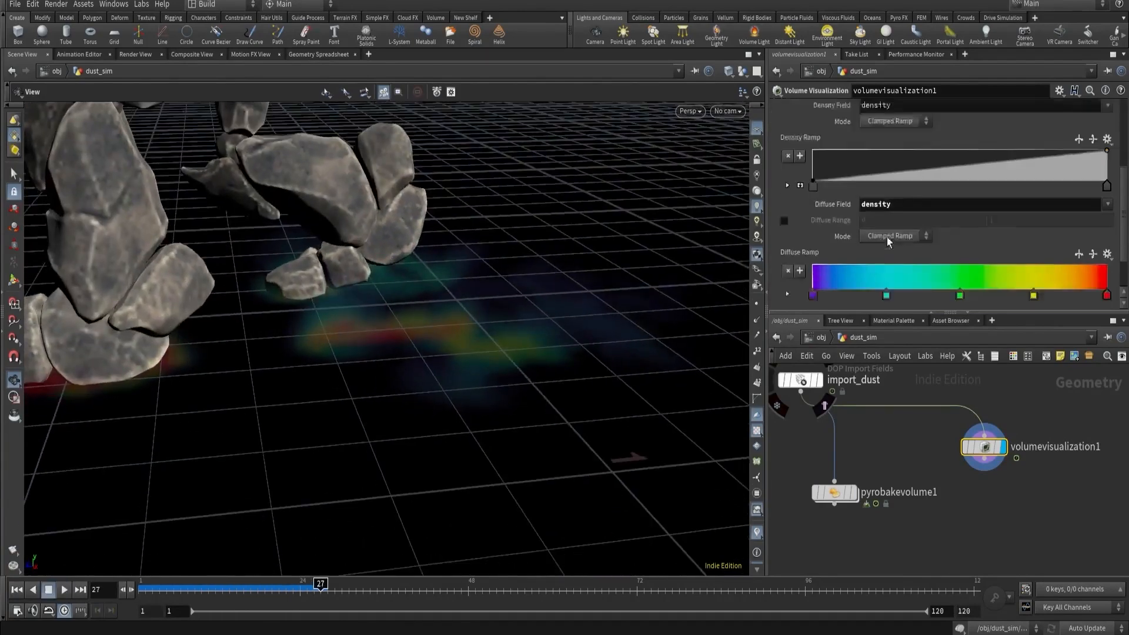
Display pyrobakevolume1 again and look through cam1.
click(856, 497)
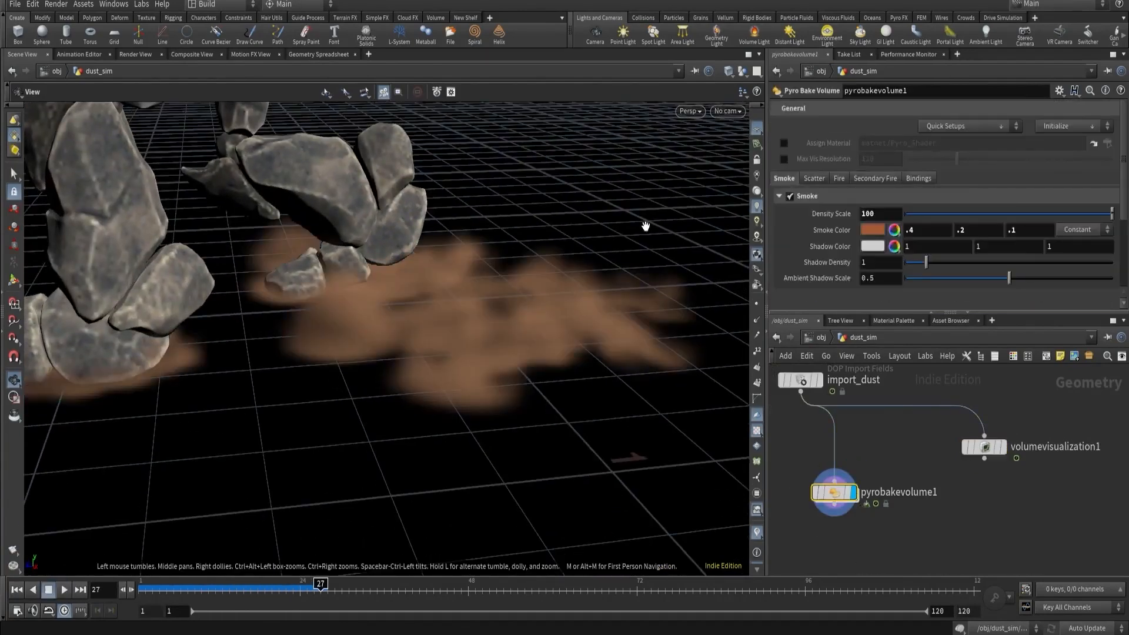
click(731, 110)
click(739, 169)
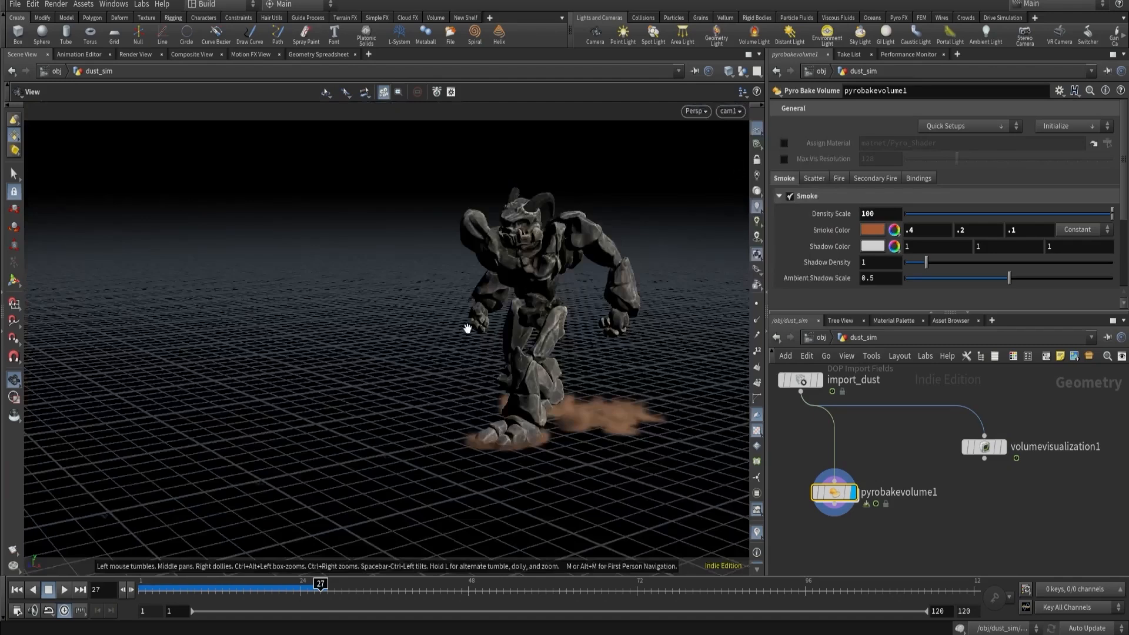
Render a flipbook of the dust from the current viewport and play it in MPlay.
click(11, 555)
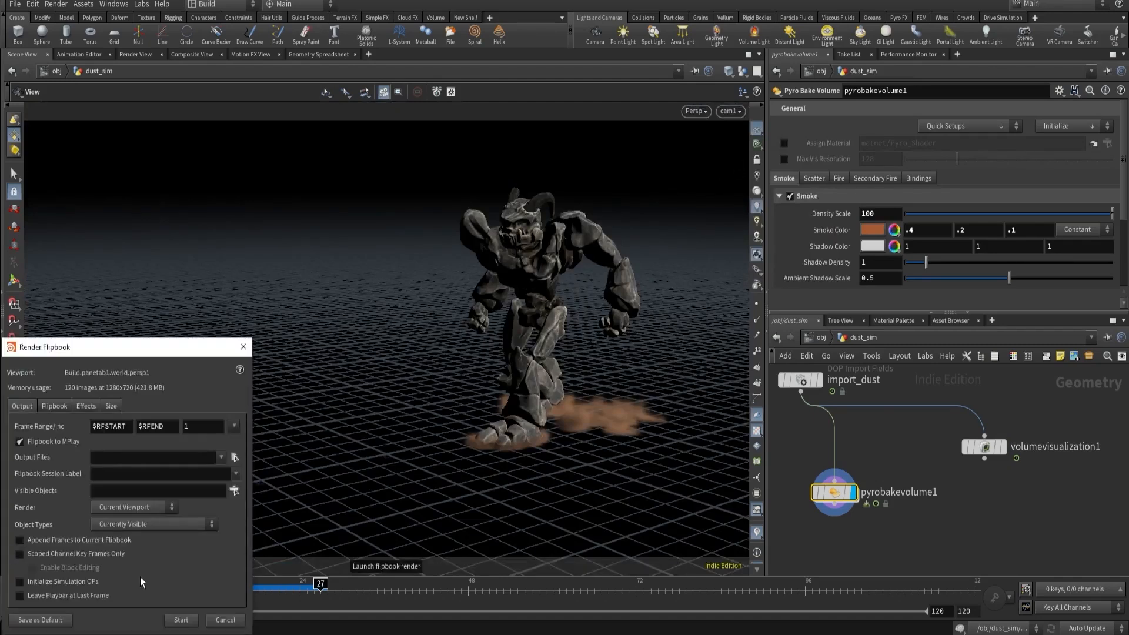
click(179, 617)
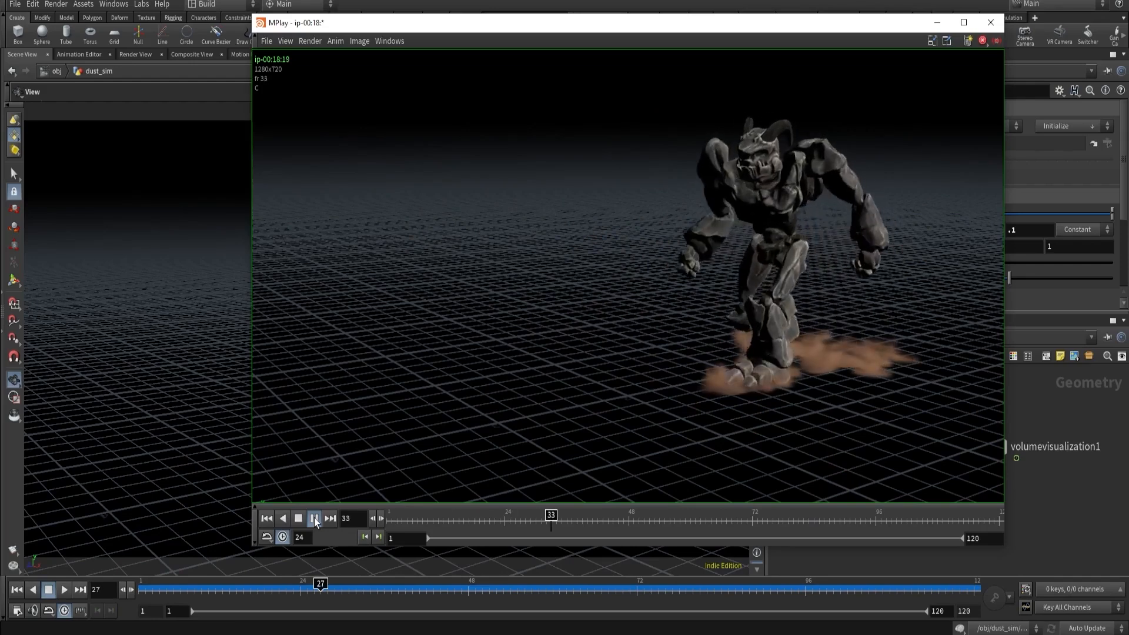
click(314, 518)
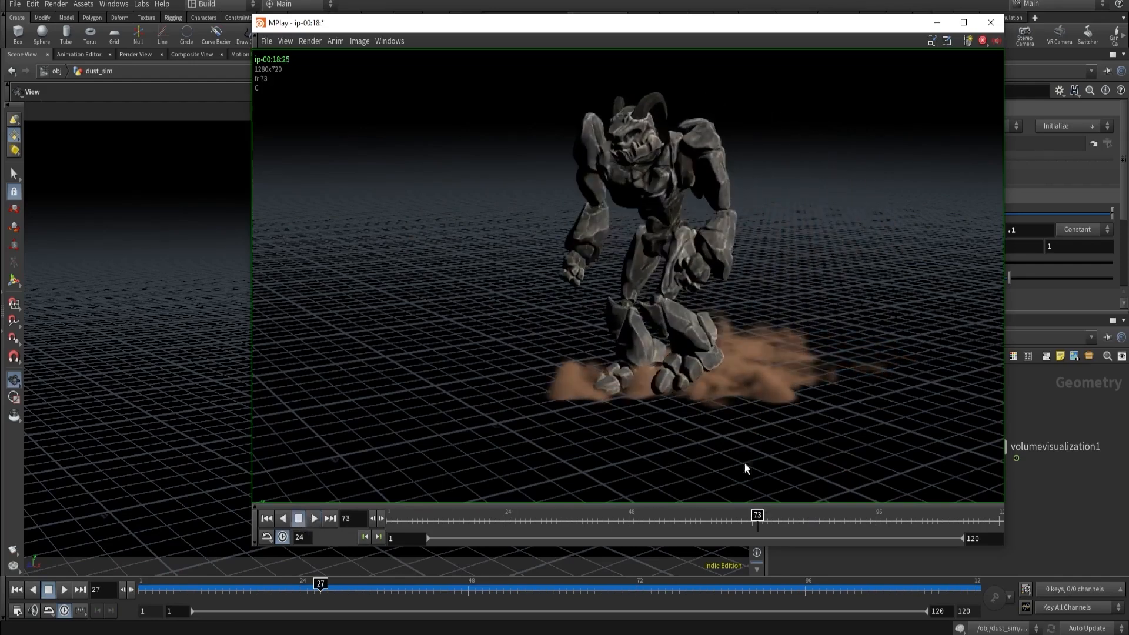
click(1044, 474)
Pin the viewport to the dust_sim geometry network and enable Disturbance on pyrosolver_sparse1 inside the DOP network.
middle_drag(867, 370, 895, 485)
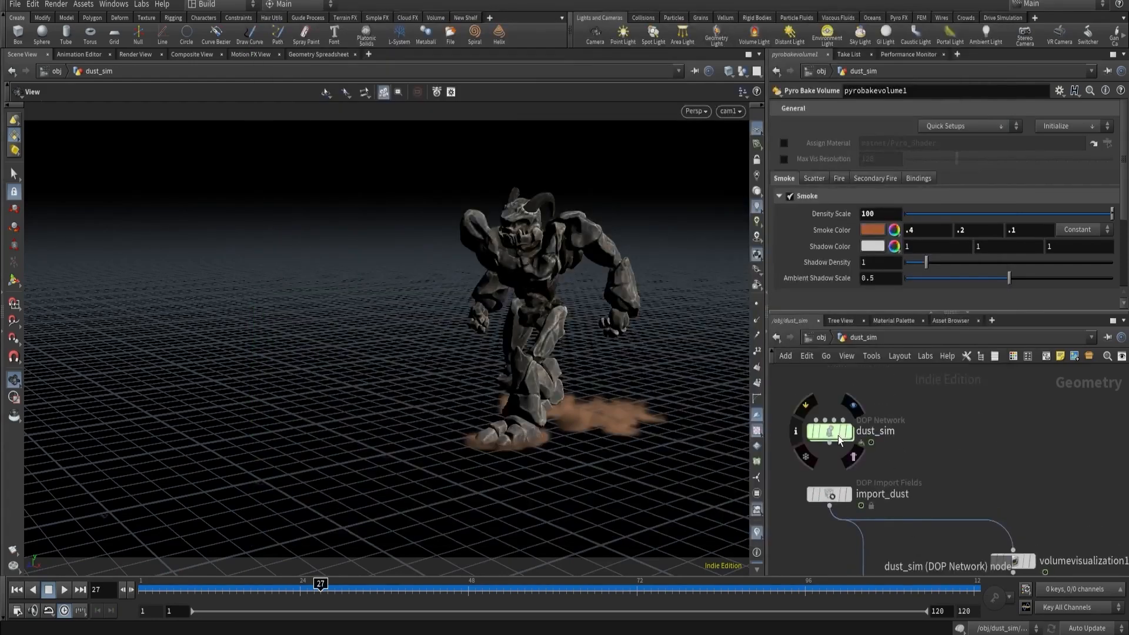
click(693, 72)
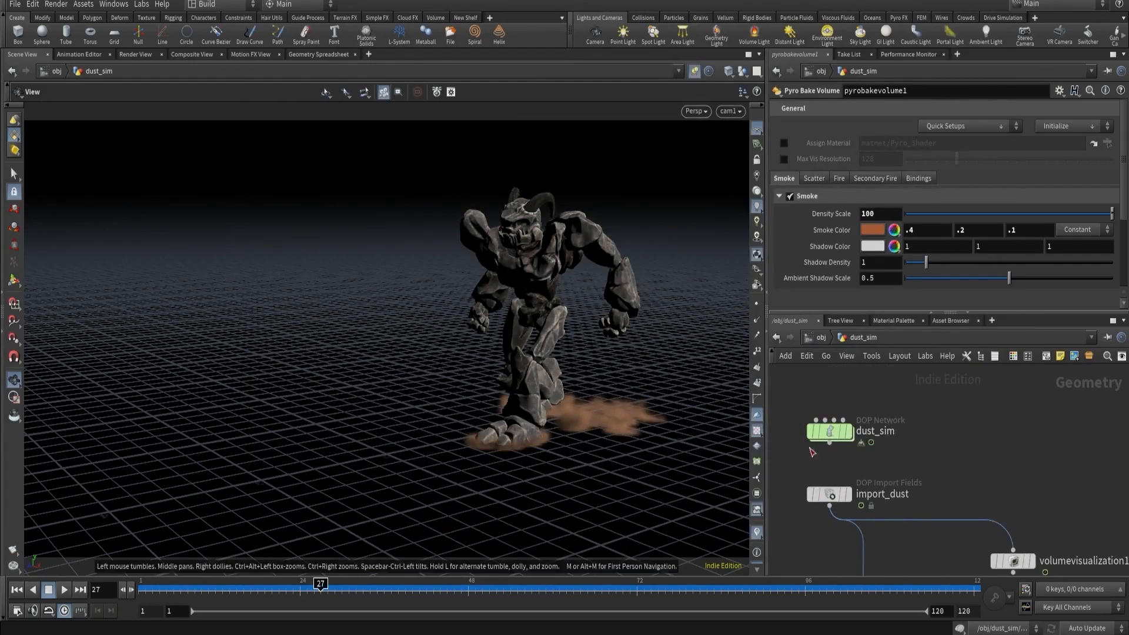
double_click(833, 432)
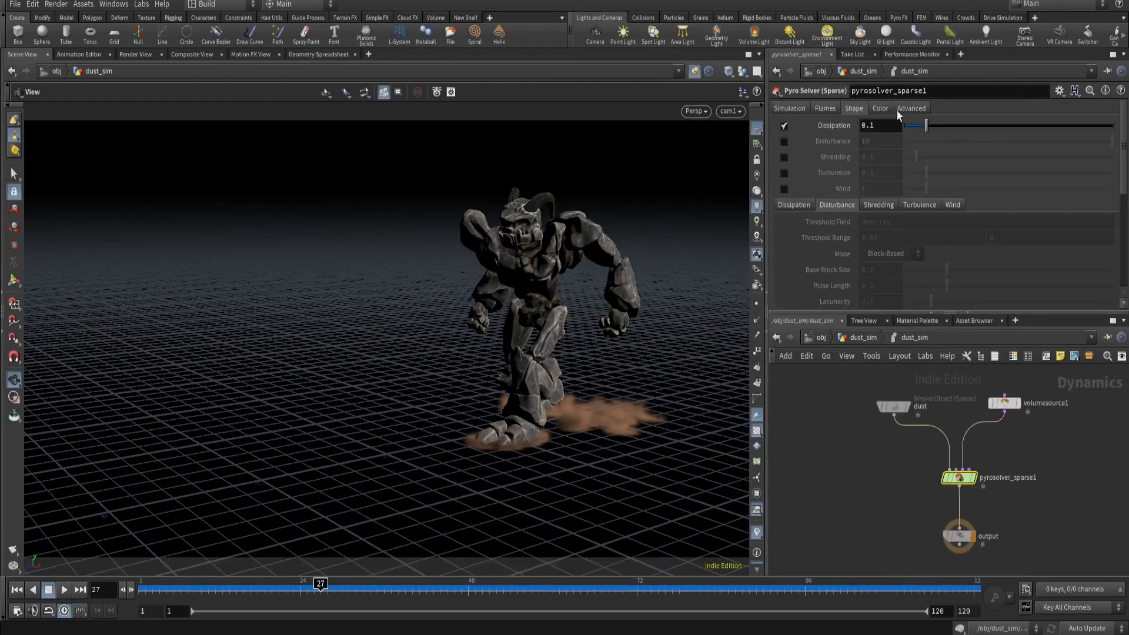
click(784, 142)
scroll(833, 260, down, 3)
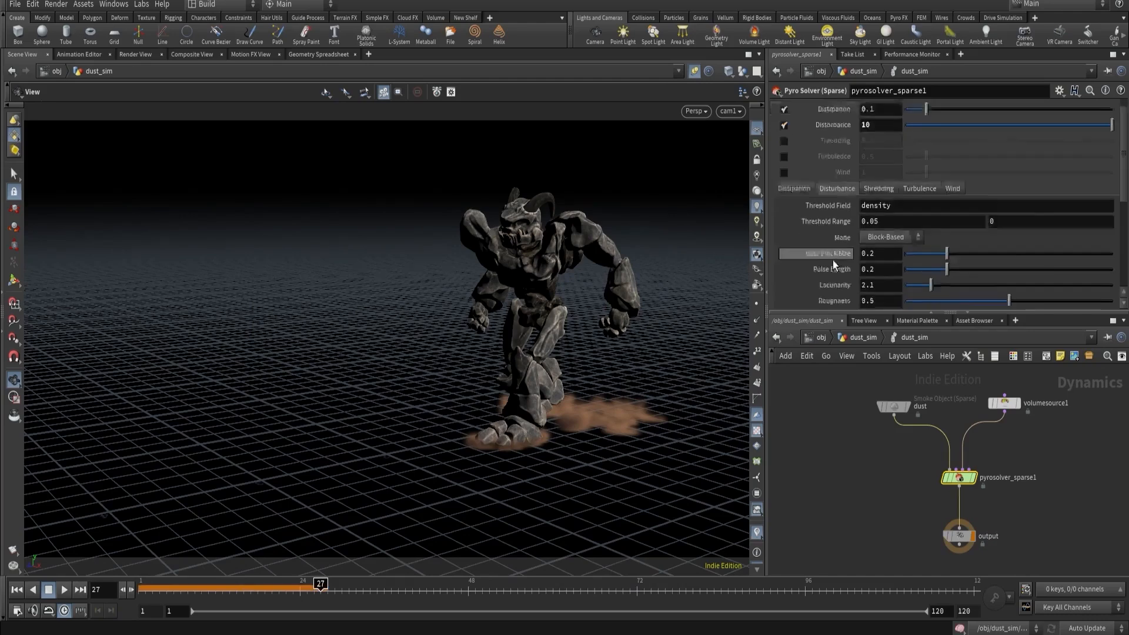
Display the voxel_vis null in the geometry network and set the uniform scale of box2 to 0.2.
click(866, 337)
scroll(894, 457, up, 3)
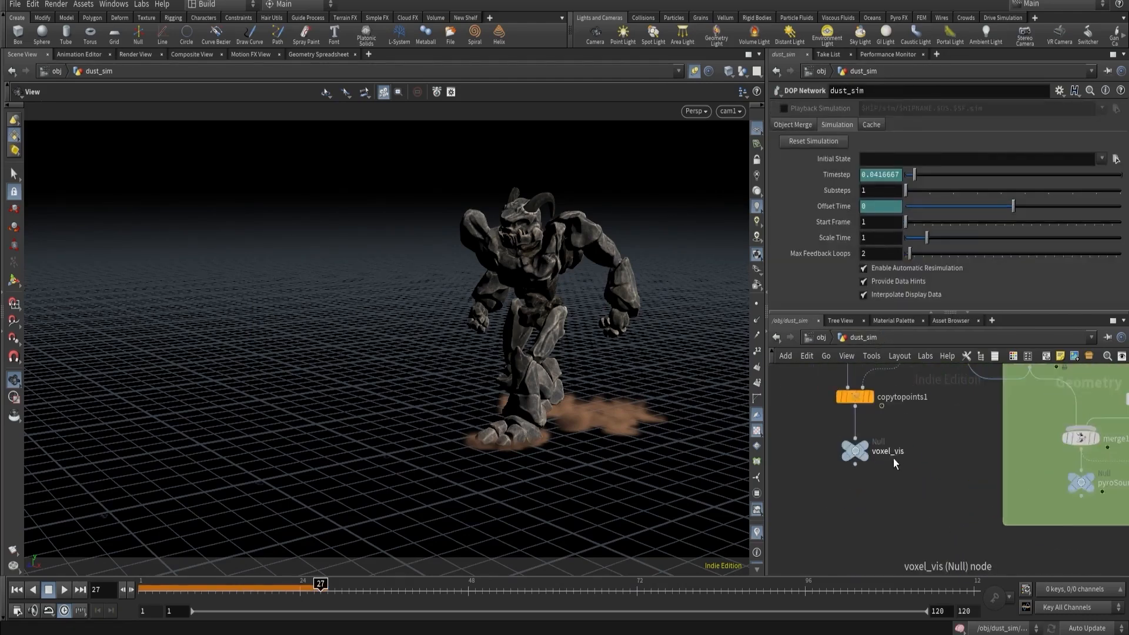
click(856, 449)
scroll(864, 439, up, 2)
middle_drag(863, 435, 893, 548)
click(852, 404)
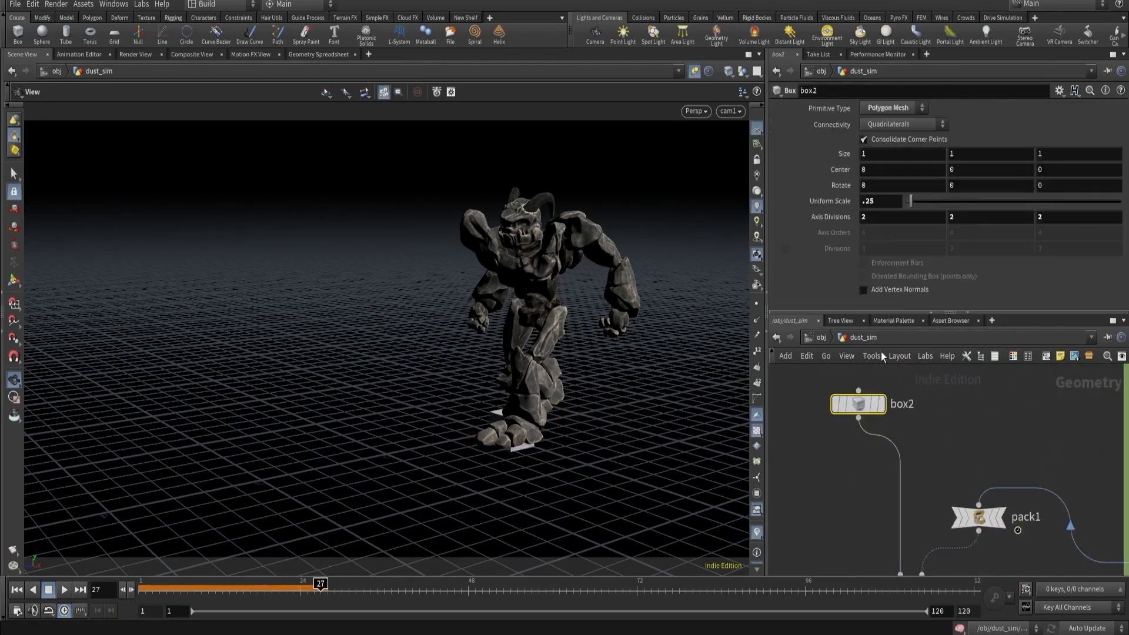
click(881, 201)
text(.2)
key(Return)
Ghost the other objects to compare the voxel box with the character's foot, and show all objects again.
click(742, 71)
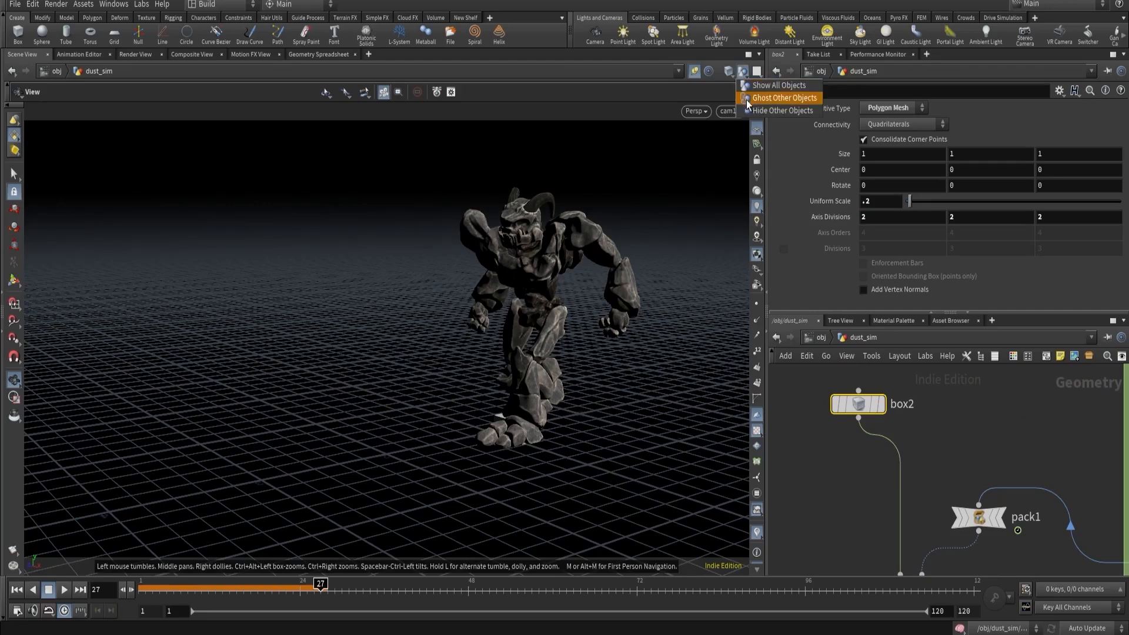
click(746, 99)
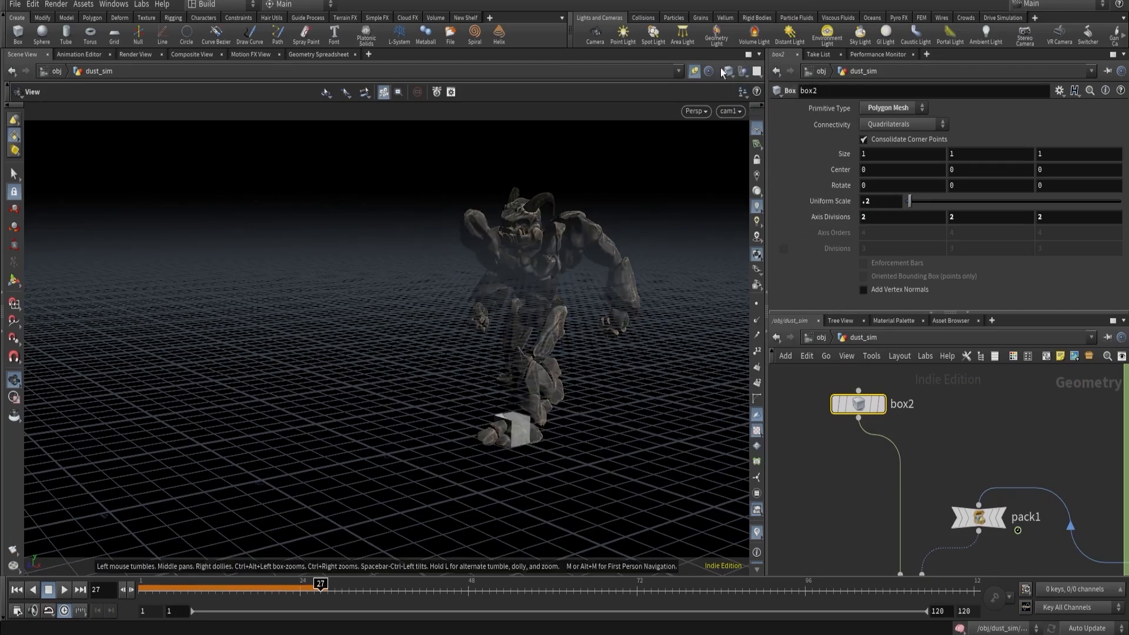
click(743, 72)
click(758, 85)
Examine the Disturbance amount and block size settings of pyrosolver_sparse1 inside the dust_sim DOP network.
scroll(845, 418, down, 4)
middle_drag(850, 487, 803, 361)
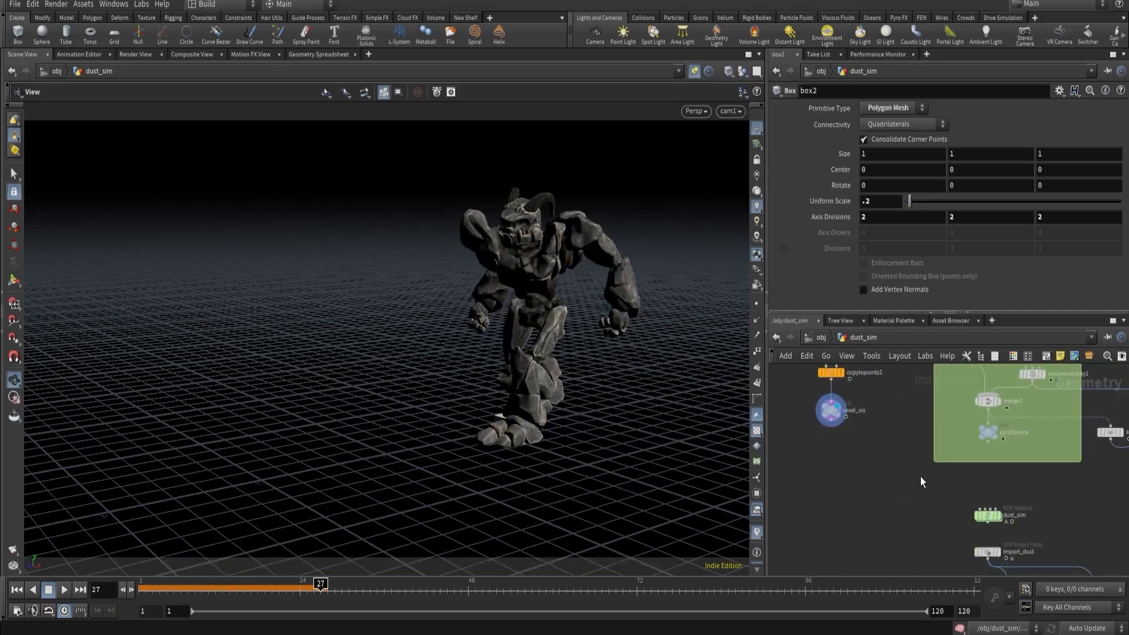
middle_drag(970, 515, 899, 451)
scroll(900, 451, up, 3)
double_click(927, 451)
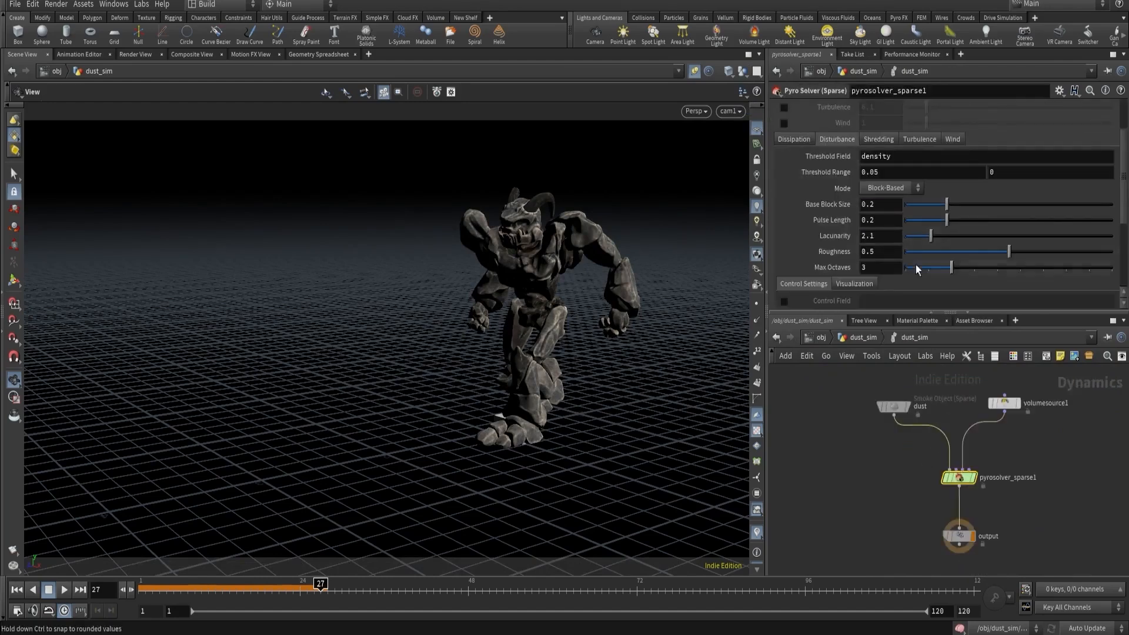
scroll(900, 214, up, 4)
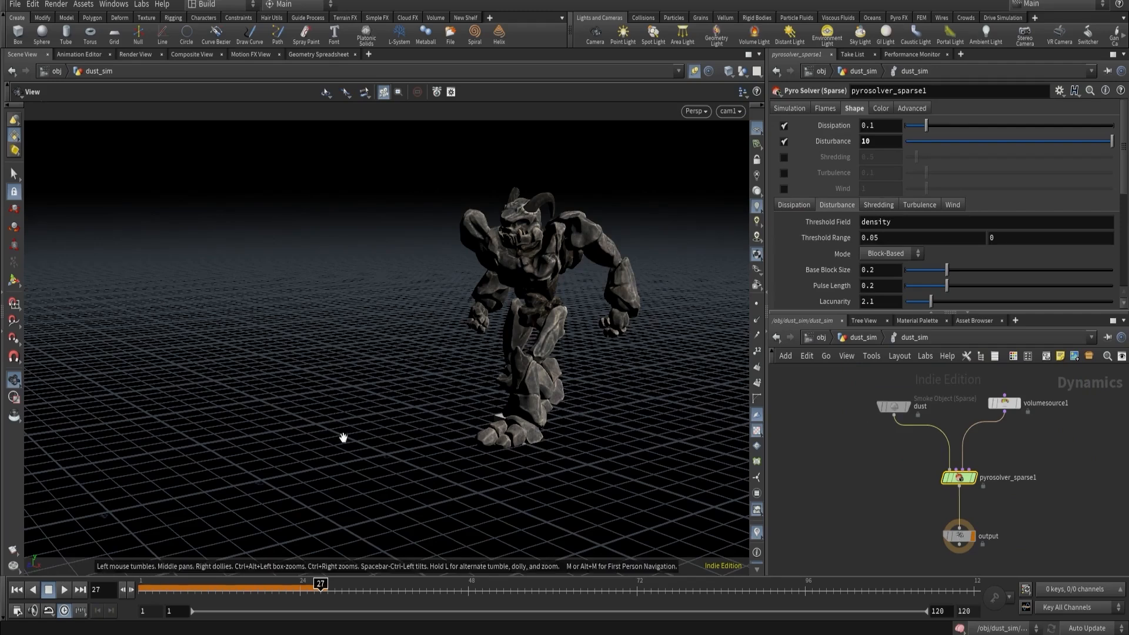
Display pyrobakevolume1 again and reset the simulation of the dust_sim DOP network.
key(u)
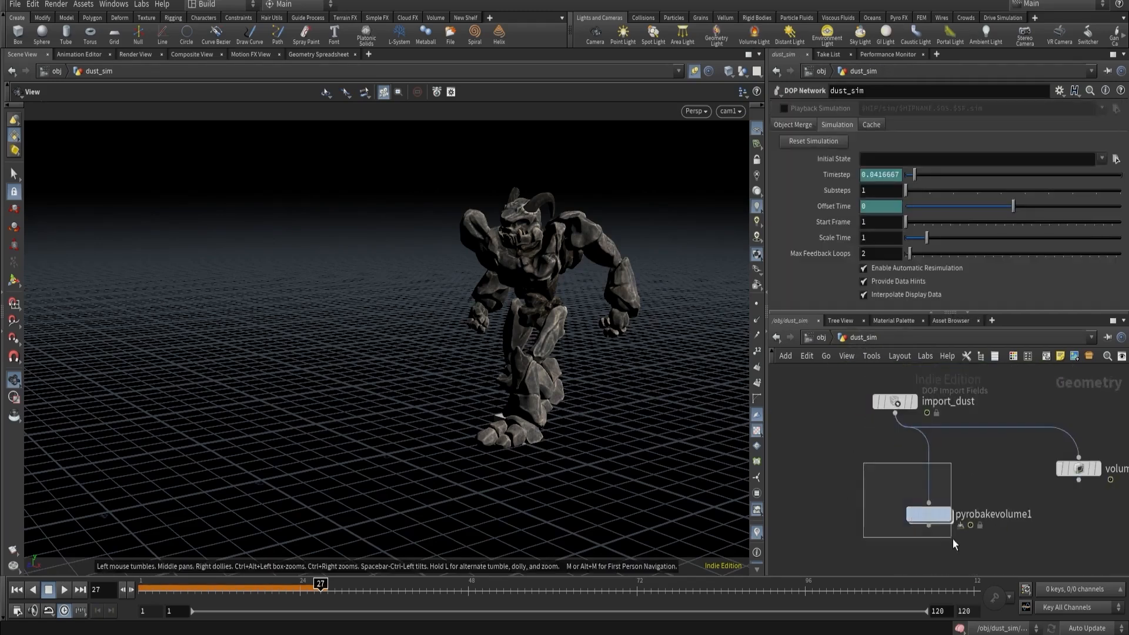
click(948, 516)
click(947, 515)
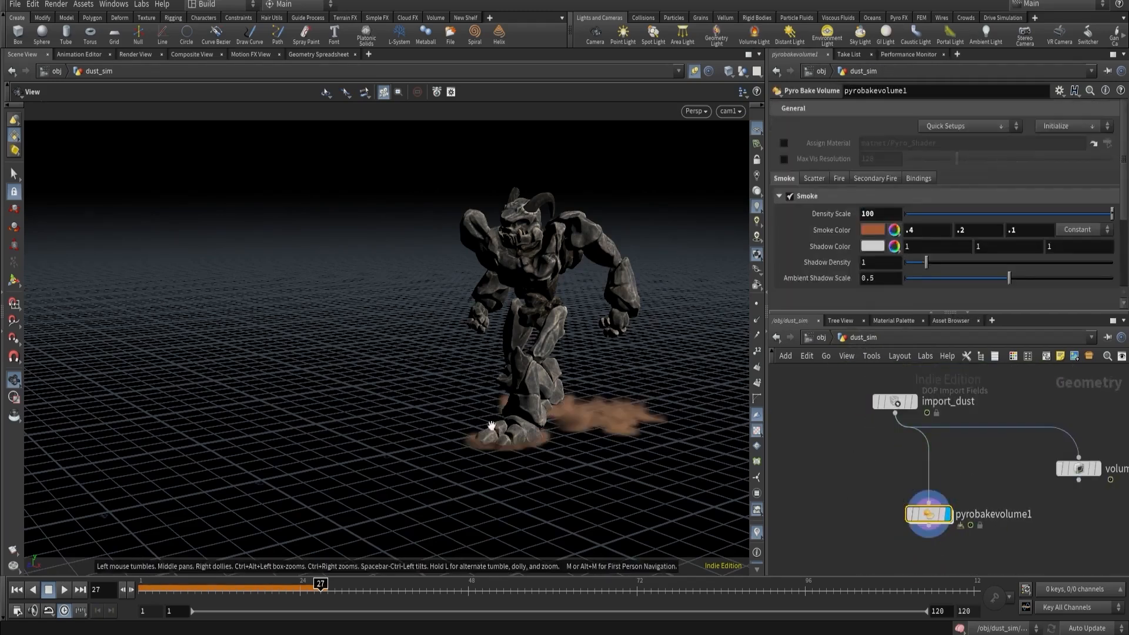
middle_drag(824, 466, 834, 565)
click(903, 438)
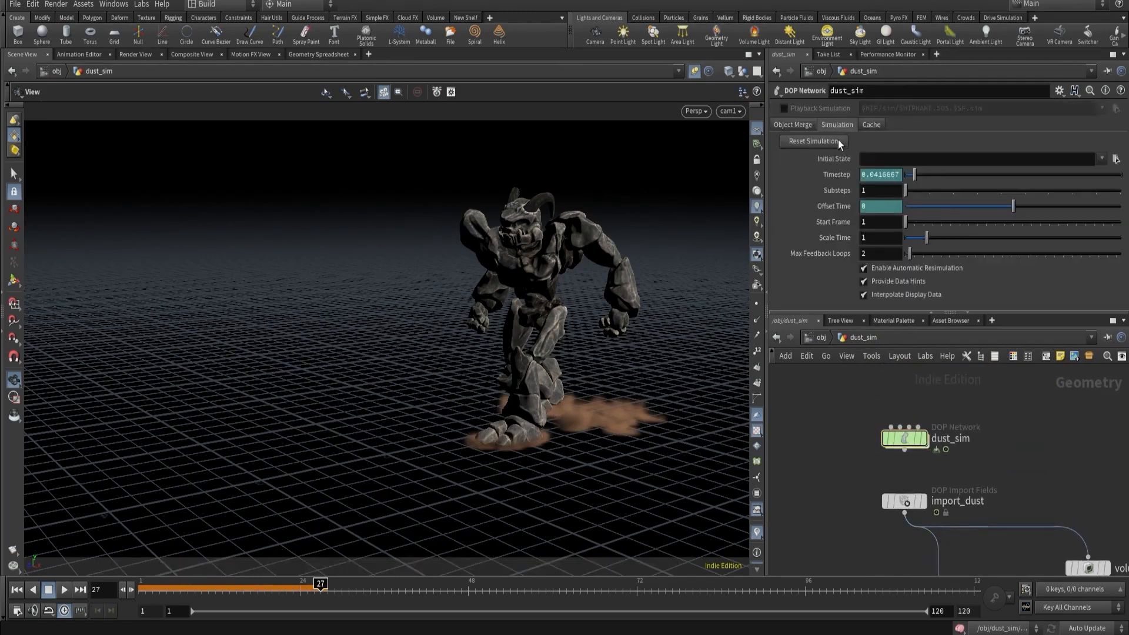
click(816, 141)
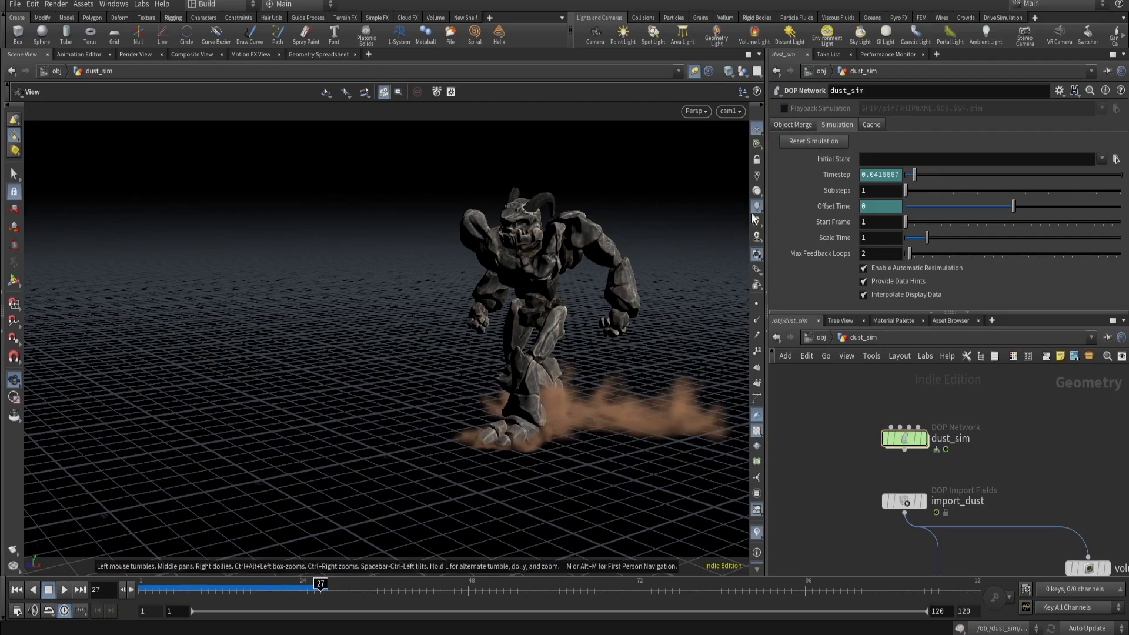
Render a flipbook of the dust with Disturbance enabled, play it and check frame 48.
click(14, 549)
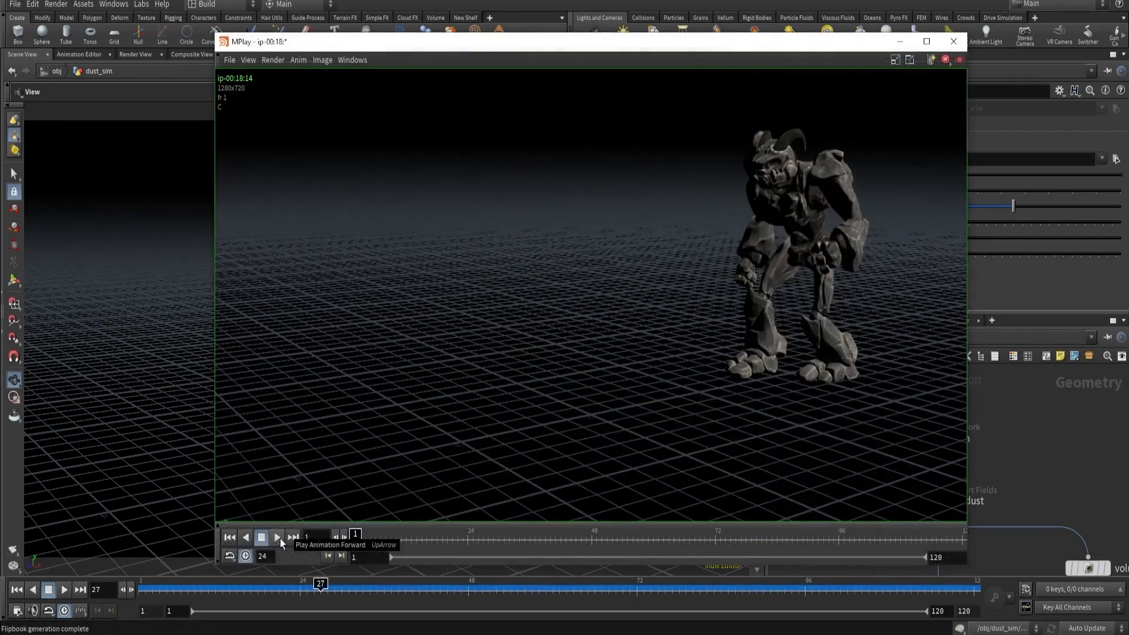
click(280, 539)
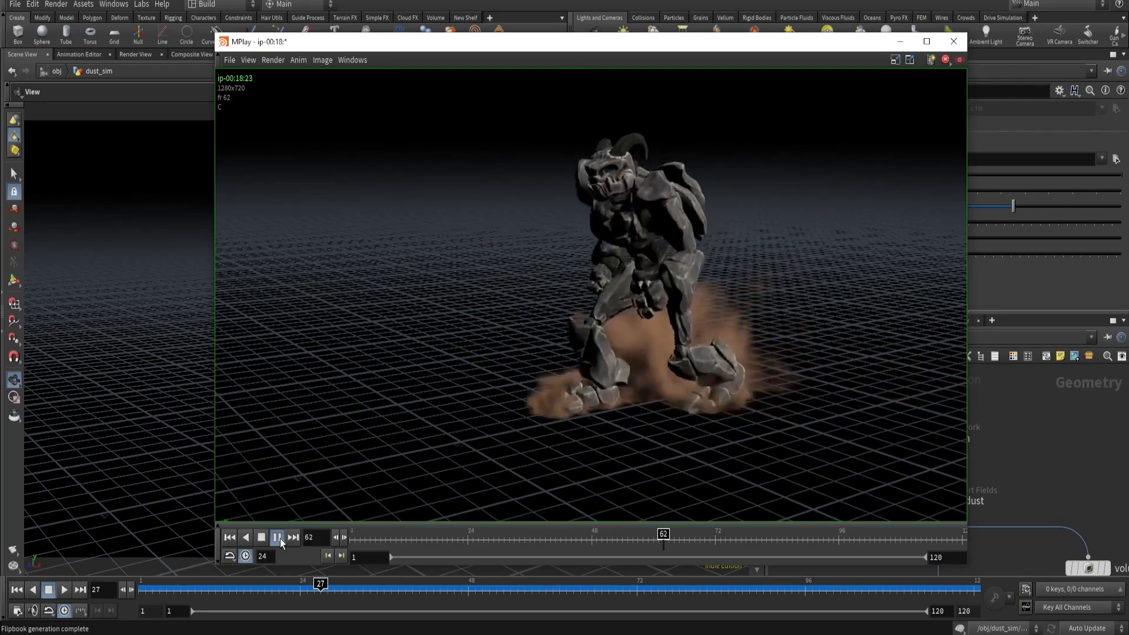
click(591, 540)
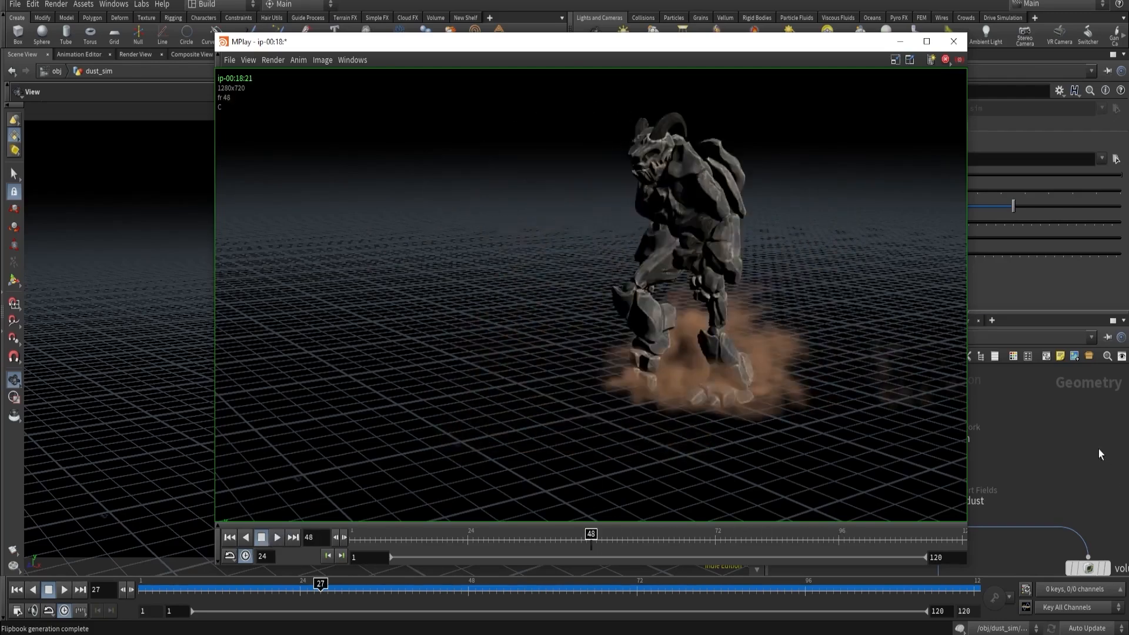
click(1067, 435)
Disable Disturbance on pyrosolver_sparse1 inside the dust_sim DOP network.
scroll(1035, 451, down, 4)
scroll(973, 454, up, 5)
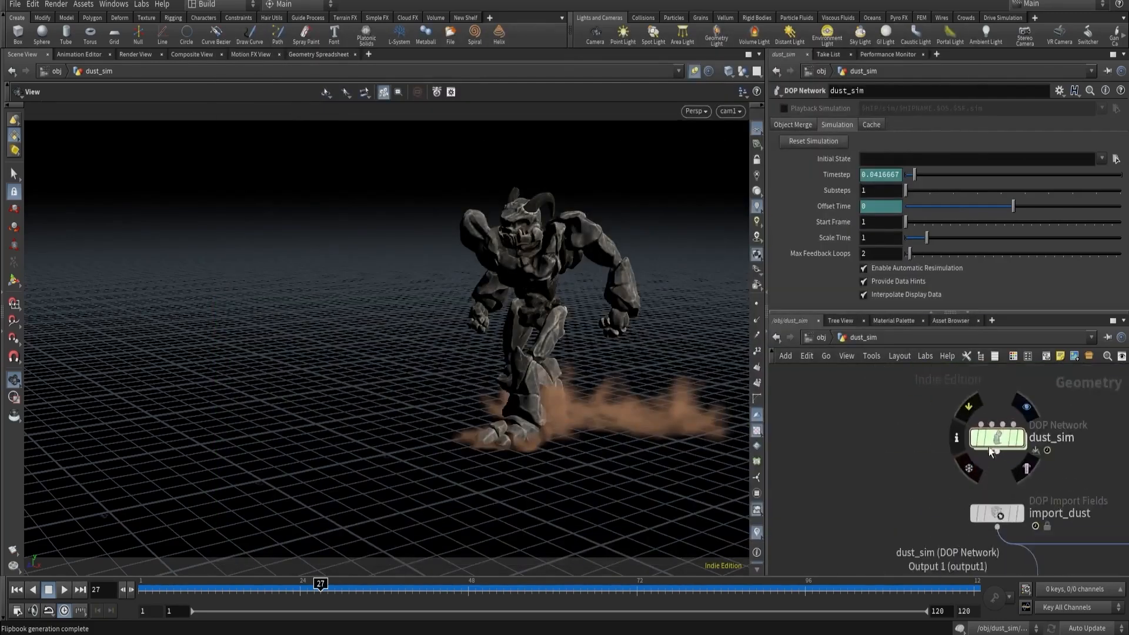
double_click(989, 447)
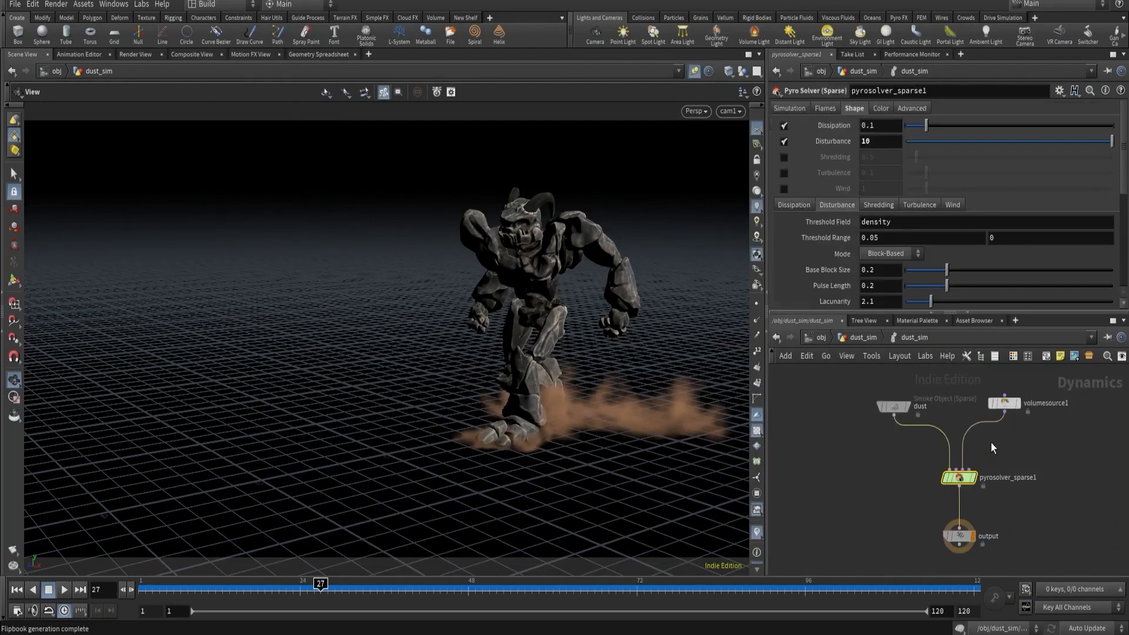
click(783, 141)
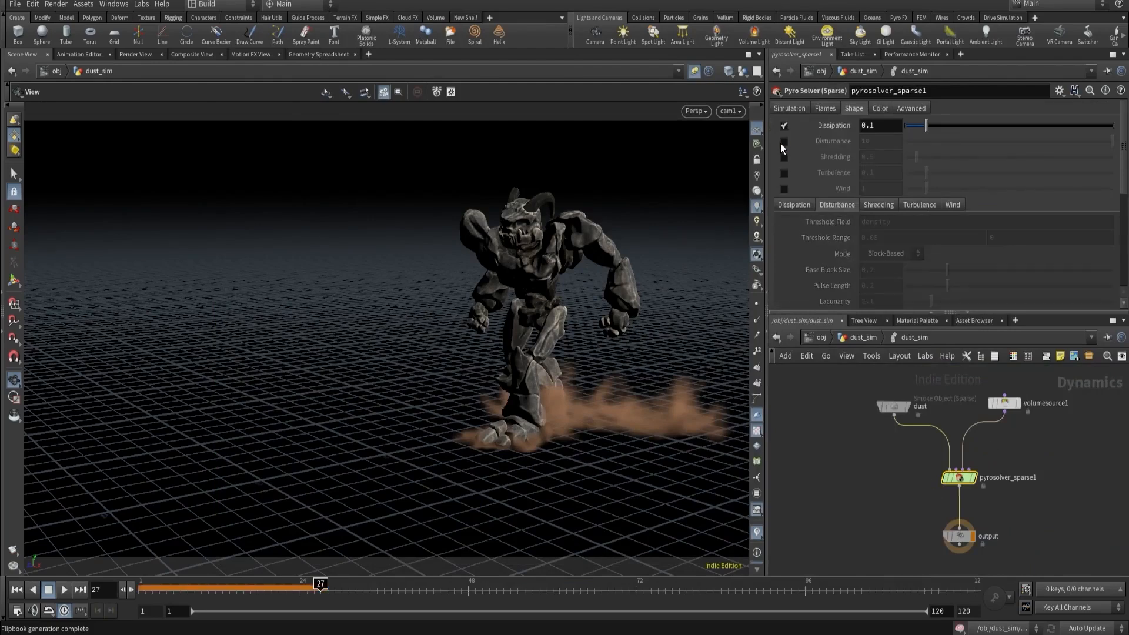
Play the simulation from the first frame in a close view of the feet, and examine the dust at frame 19.
click(16, 590)
drag(613, 344, 582, 411)
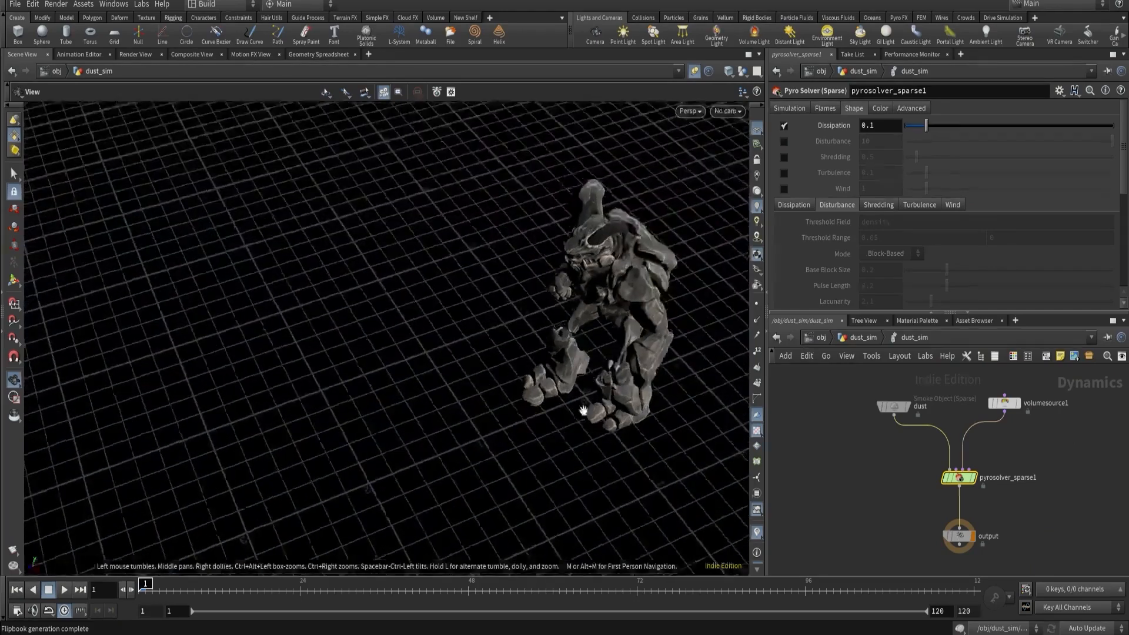
right_drag(582, 411, 554, 368)
drag(554, 368, 529, 383)
right_drag(529, 382, 494, 408)
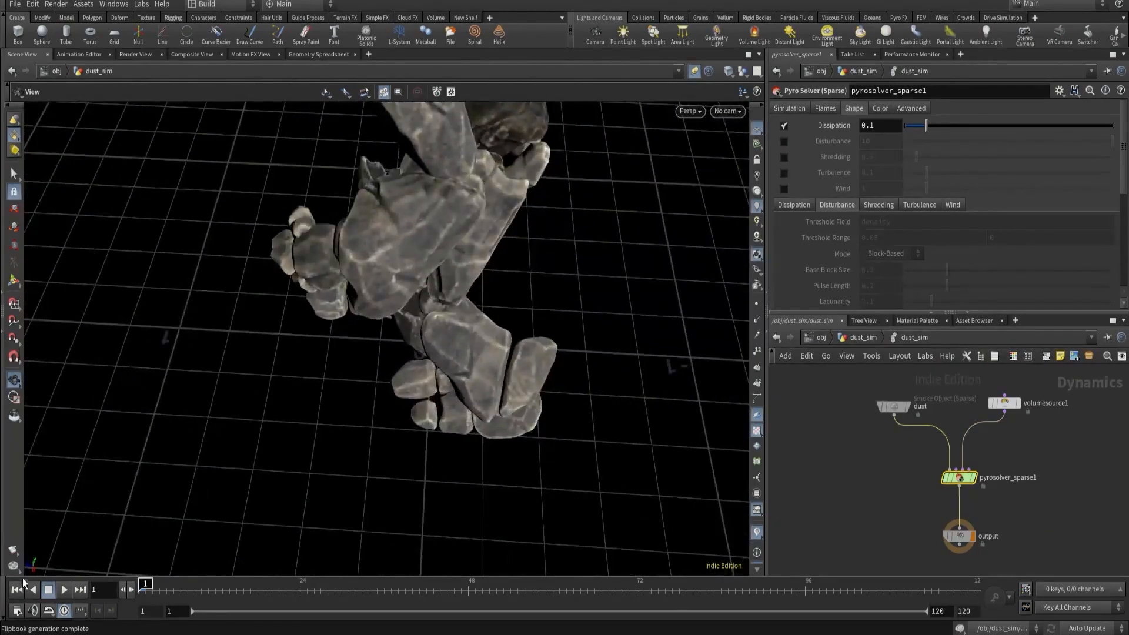
click(64, 590)
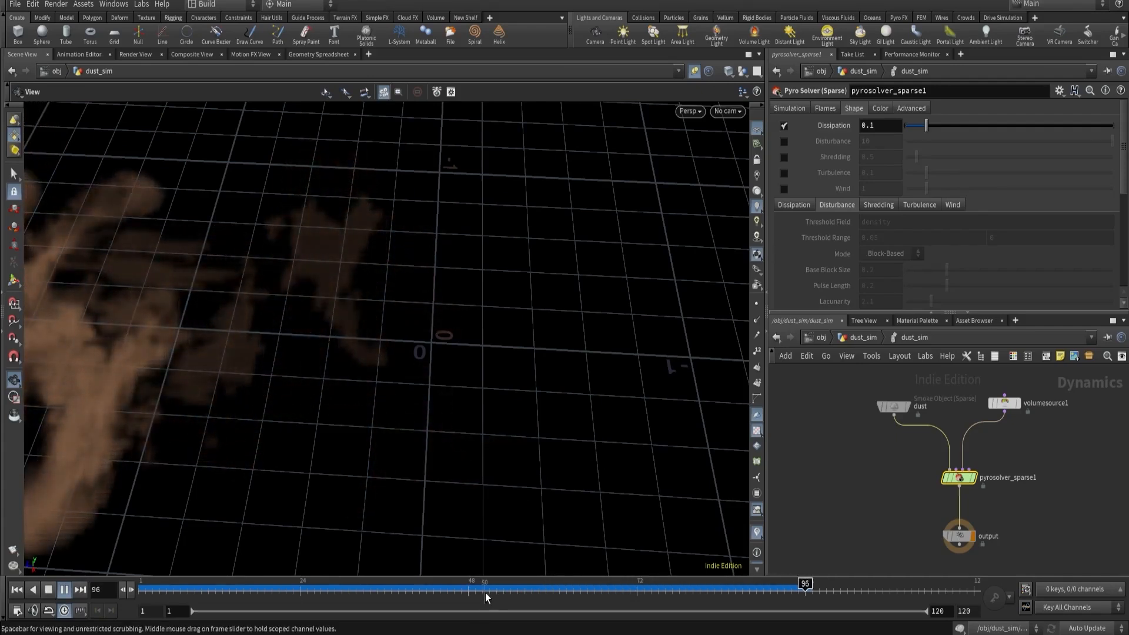
drag(486, 591, 265, 597)
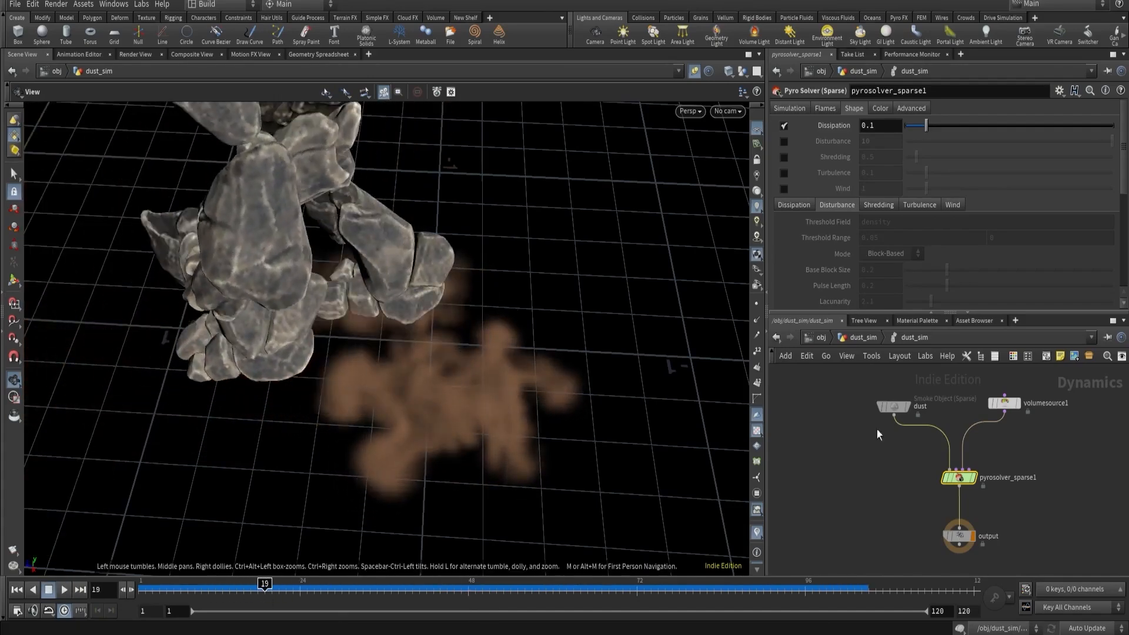
Review the speed expression based on velocity length in pointwrangle1 of the pyro source network.
click(862, 337)
middle_drag(867, 419, 857, 565)
scroll(854, 465, down, 3)
middle_drag(855, 465, 854, 519)
scroll(883, 485, up, 3)
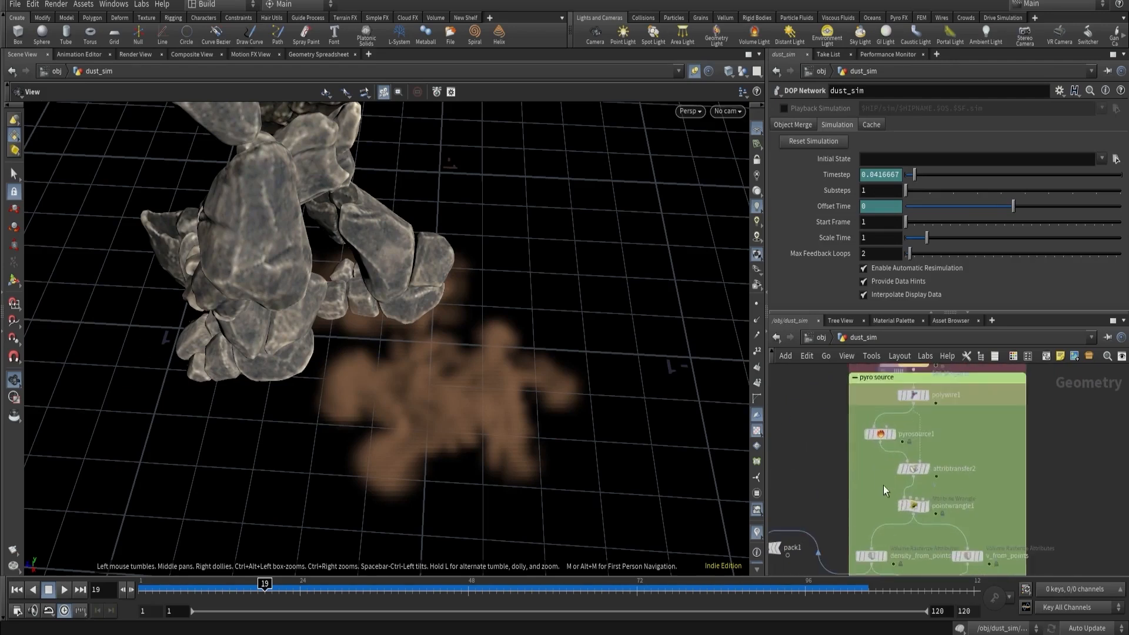
click(913, 505)
drag(848, 188, 932, 188)
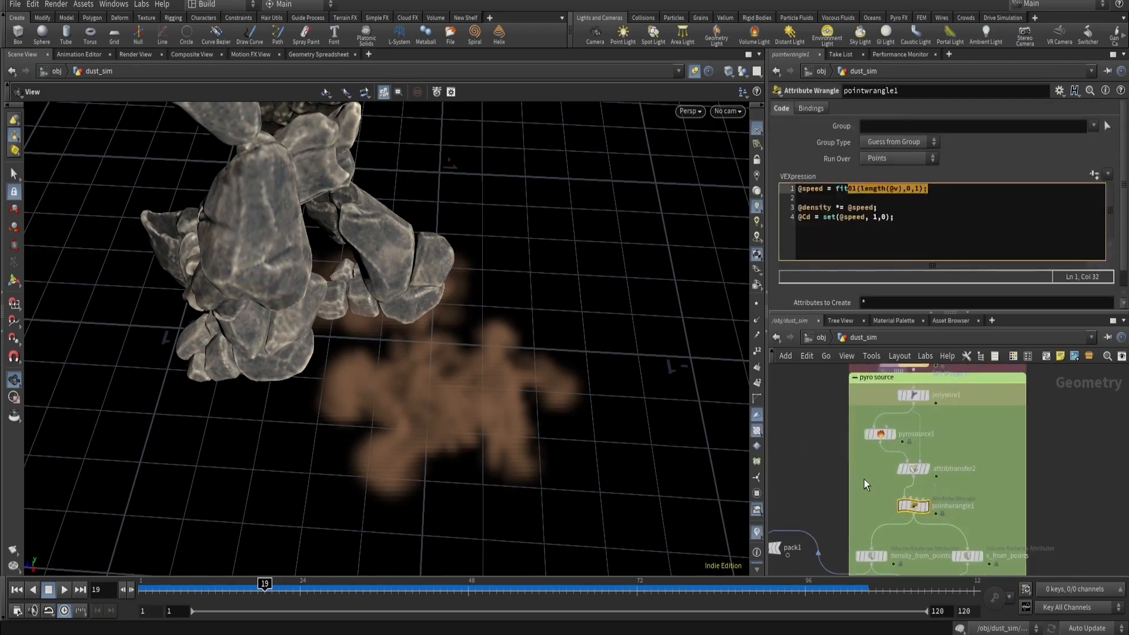
Enable Calculate Speed Field on pyrosolver_sparse1 inside the dust_sim DOP network and return to the first frame.
scroll(864, 478, down, 5)
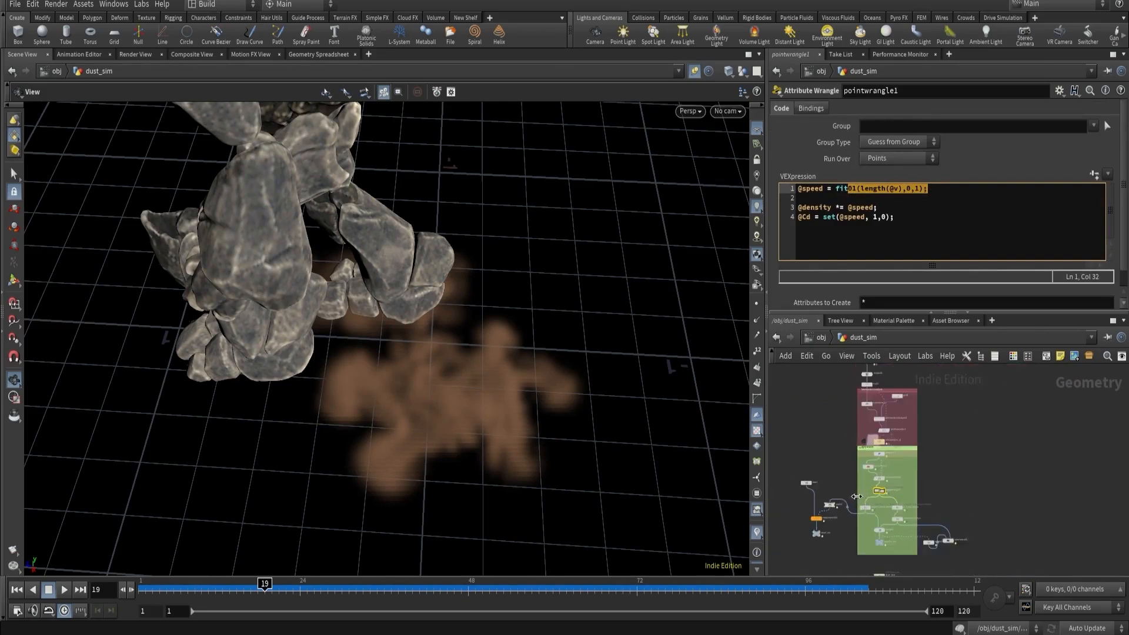
middle_drag(869, 569, 873, 489)
scroll(887, 468, up, 5)
double_click(863, 433)
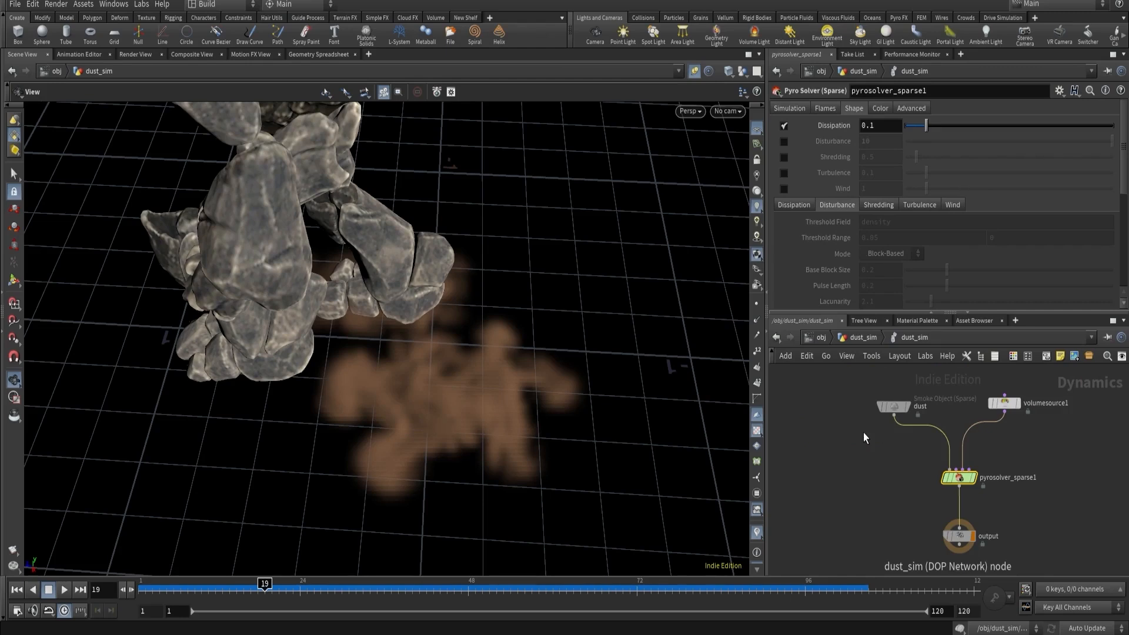
click(788, 109)
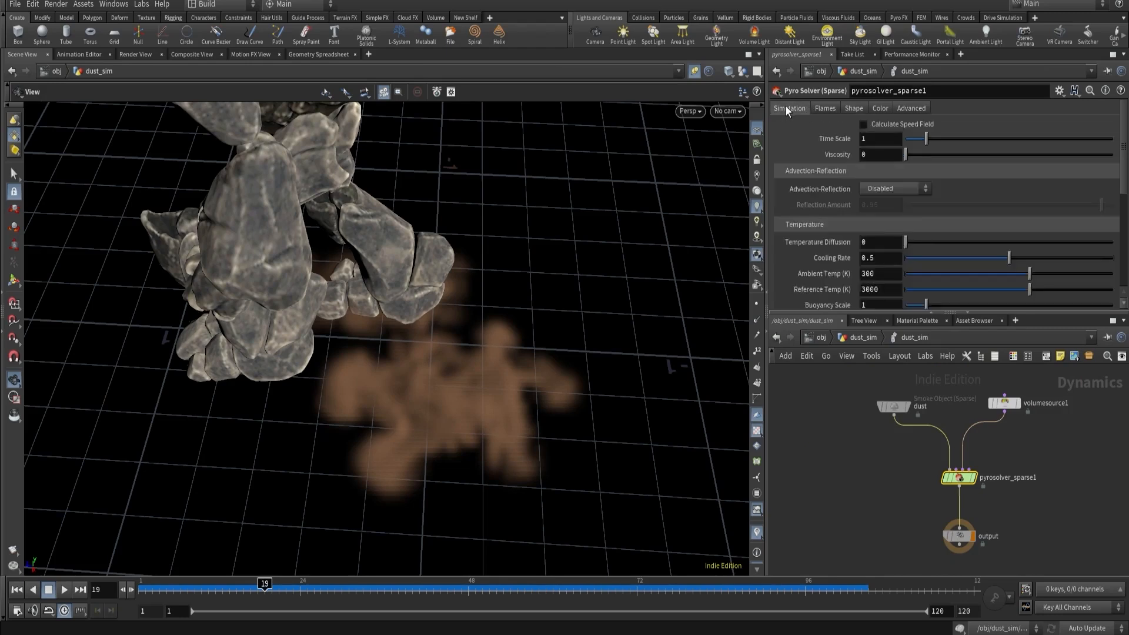
click(863, 124)
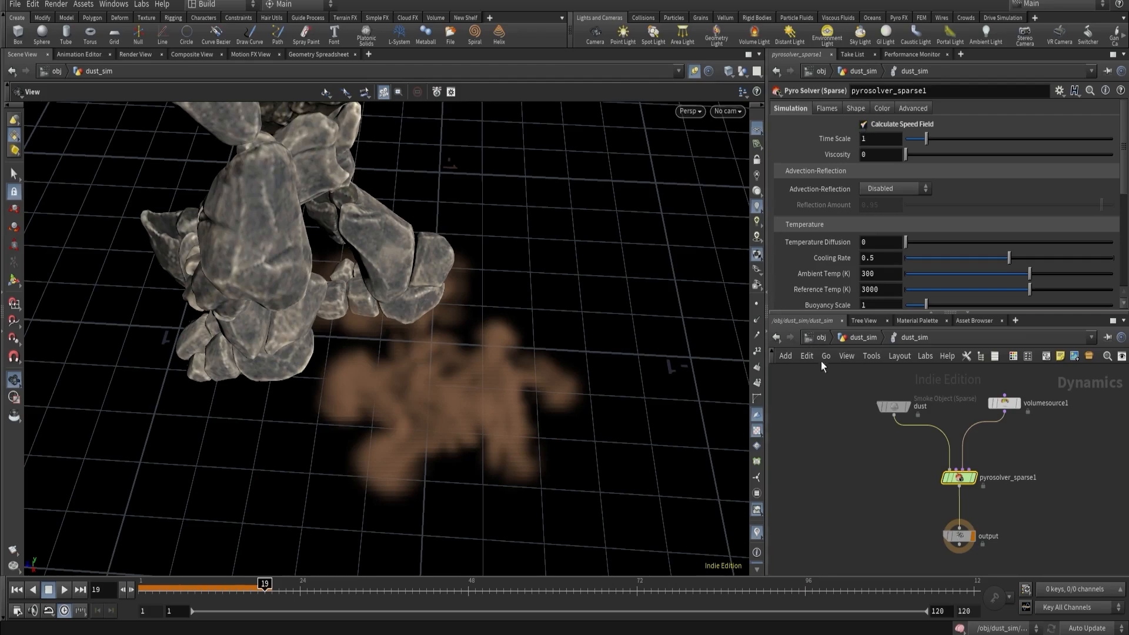
click(17, 590)
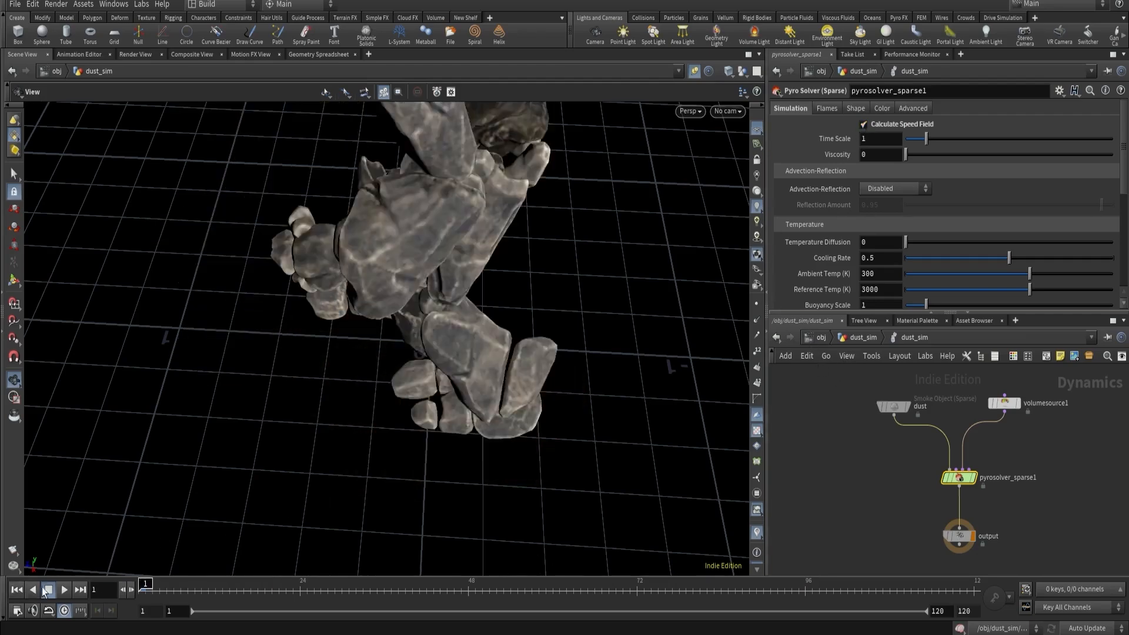
Play the simulation from the first frame, stop at frame 39, and examine the dust around the feet from a low angle.
click(64, 590)
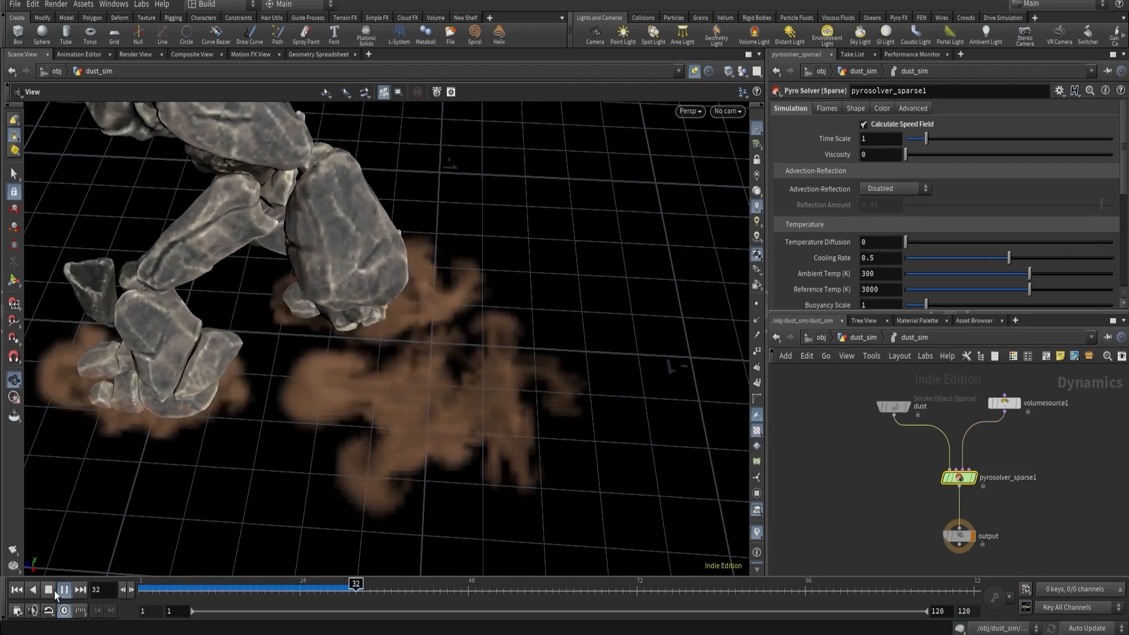
click(54, 591)
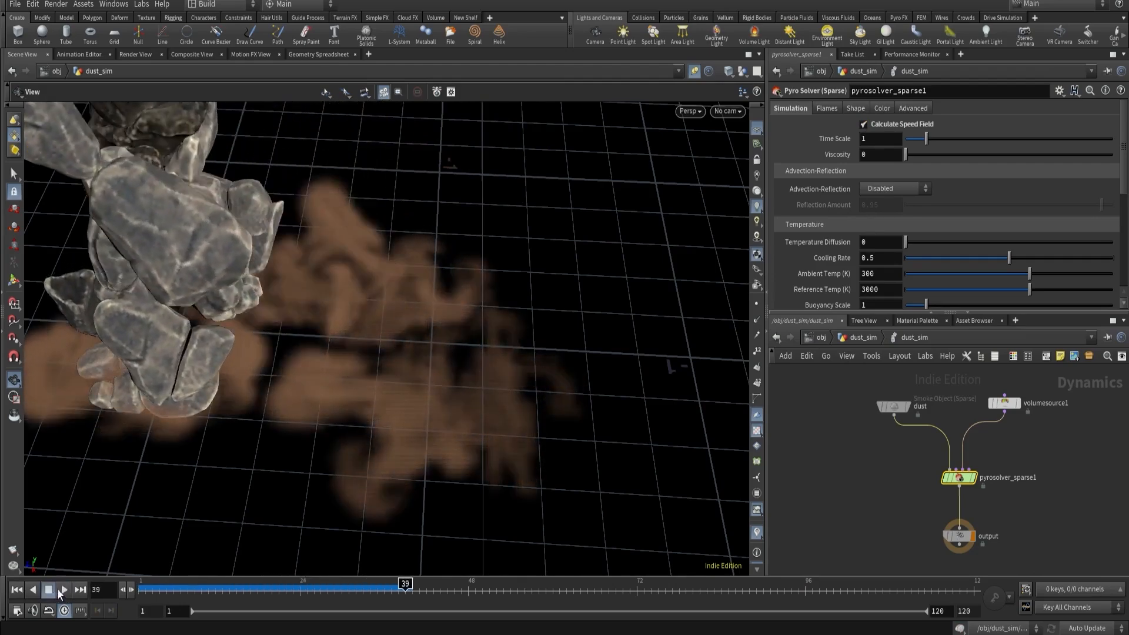
middle_click(959, 479)
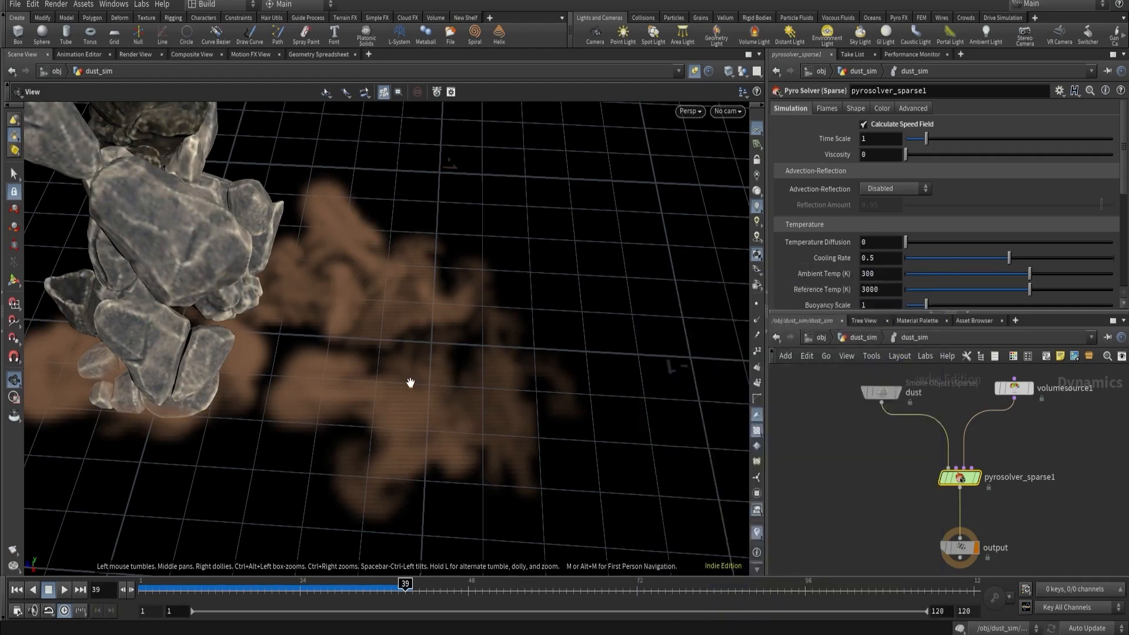
drag(408, 383, 476, 297)
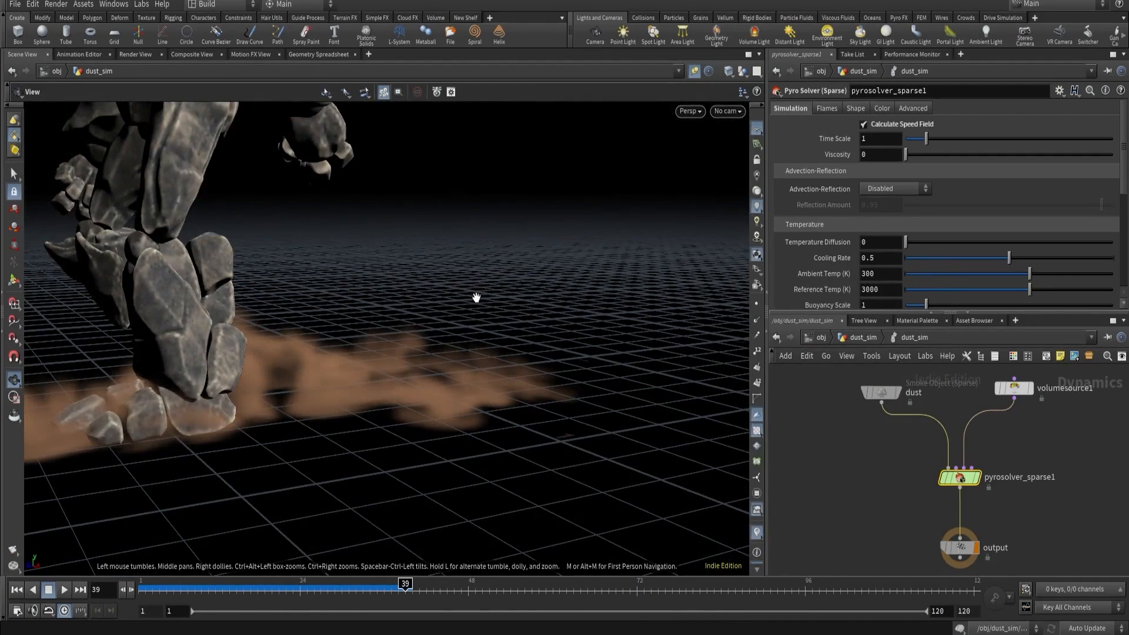
Enable Disturbance on pyrosolver_sparse1 and turn on its control field, set to speed.
click(856, 108)
scroll(818, 200, down, 2)
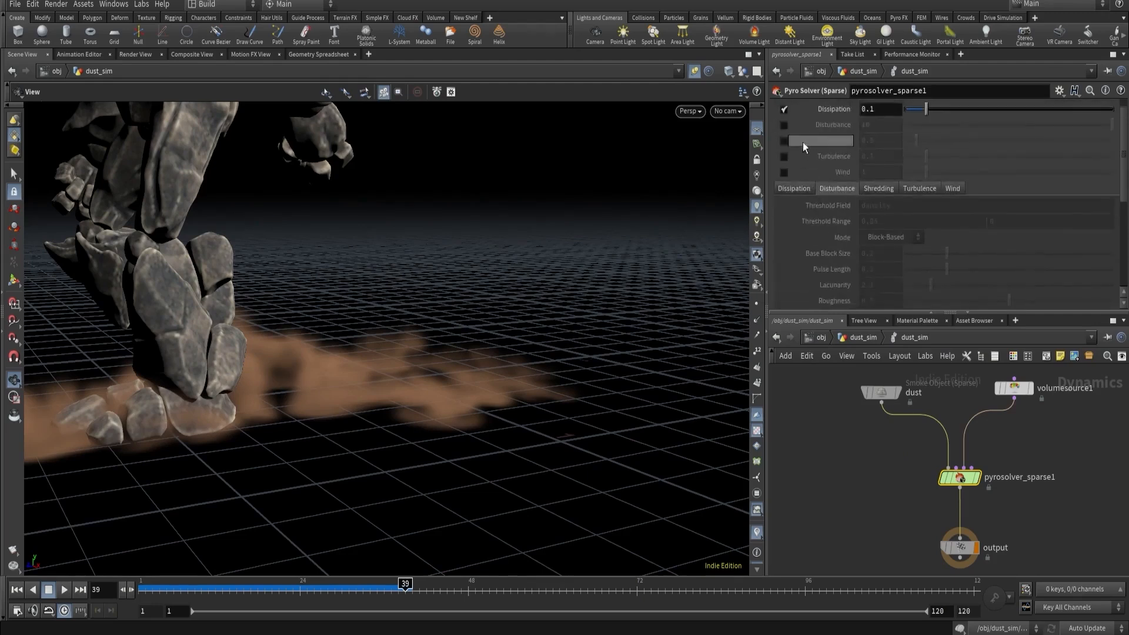
scroll(802, 142, down, 4)
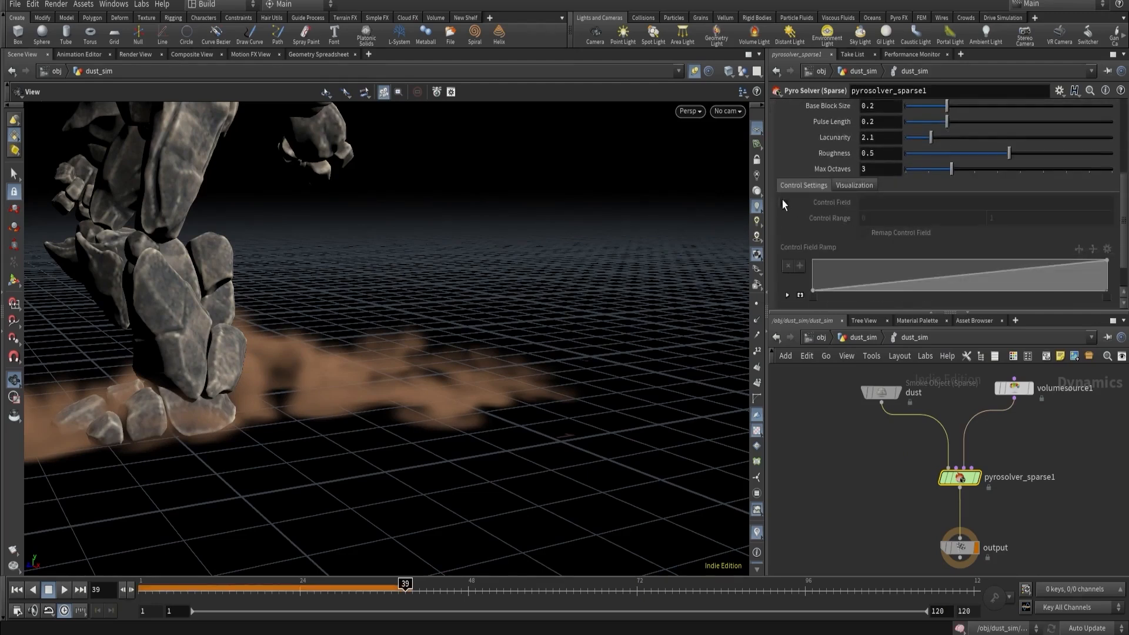
click(784, 203)
click(868, 202)
text(spe)
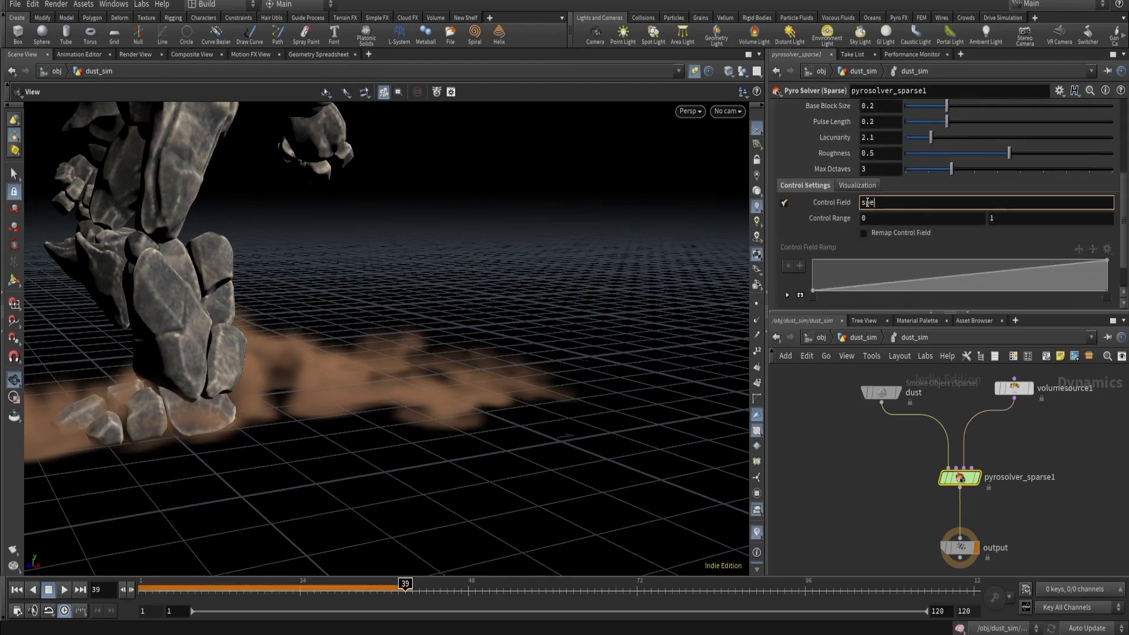
text(ed)
key(Return)
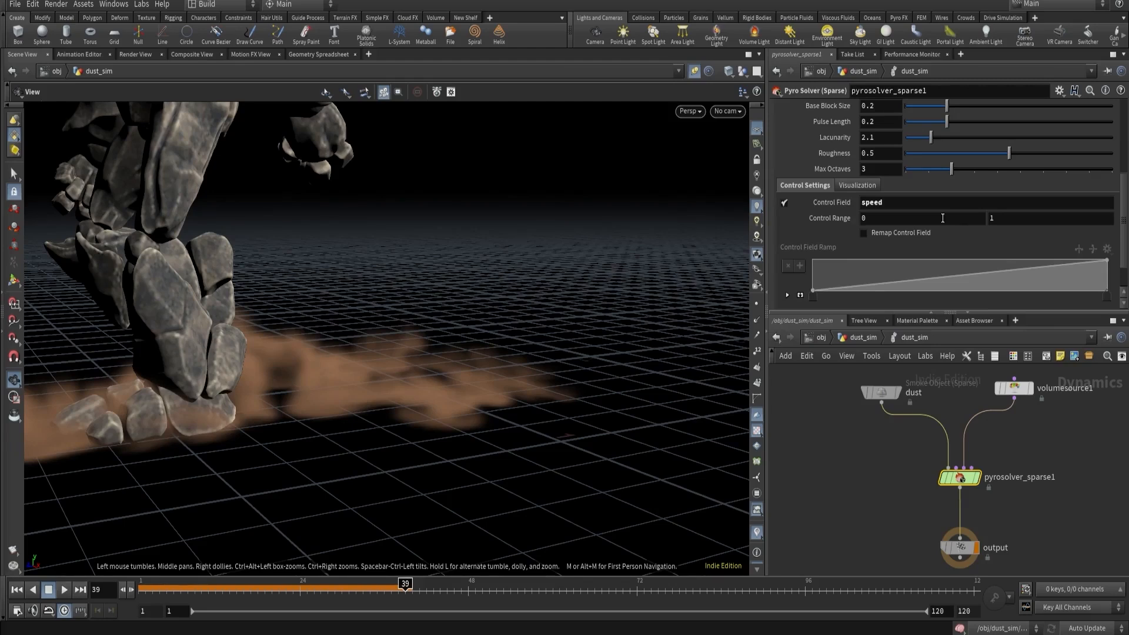
Add a second field named speed to the fields imported by import_dust.
click(863, 338)
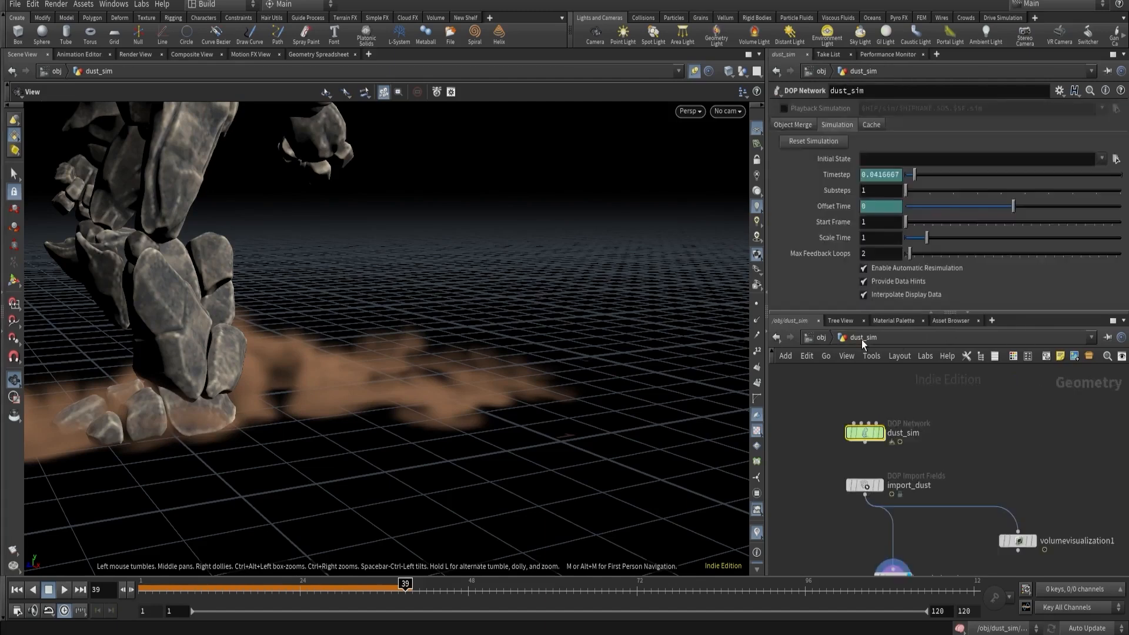
click(864, 484)
scroll(941, 246, down, 1)
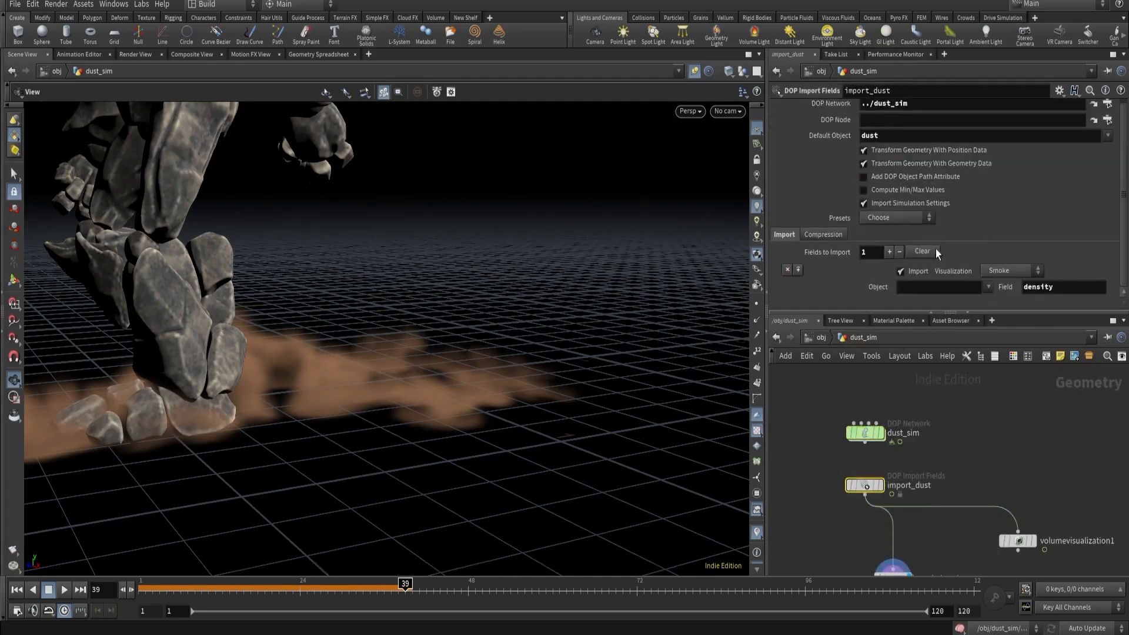
click(890, 251)
click(1052, 295)
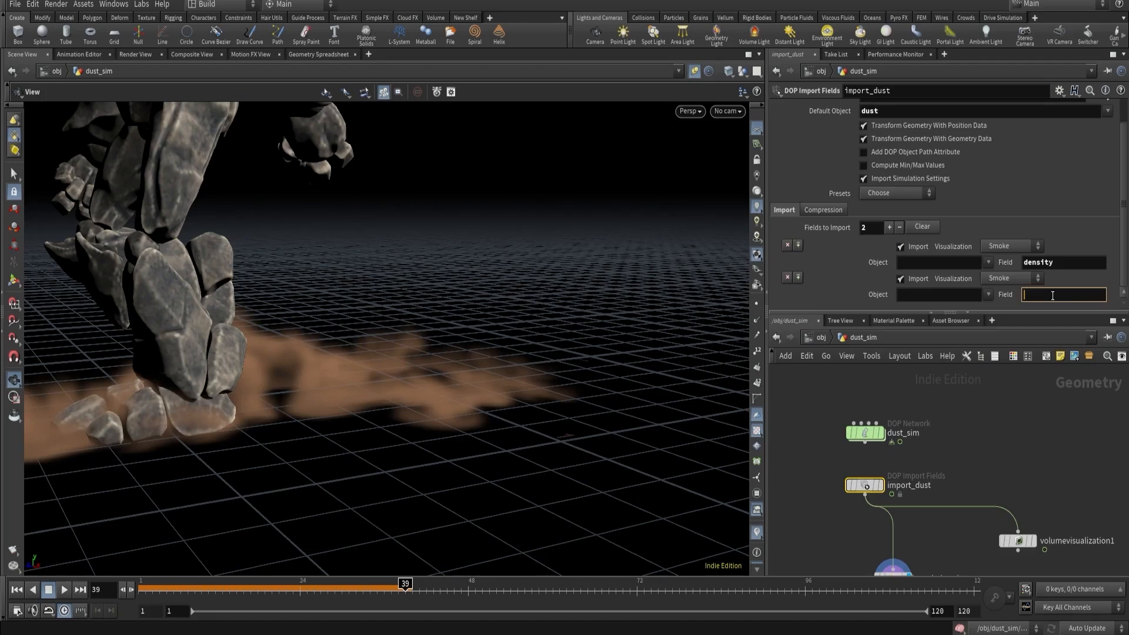
text(speed)
key(Return)
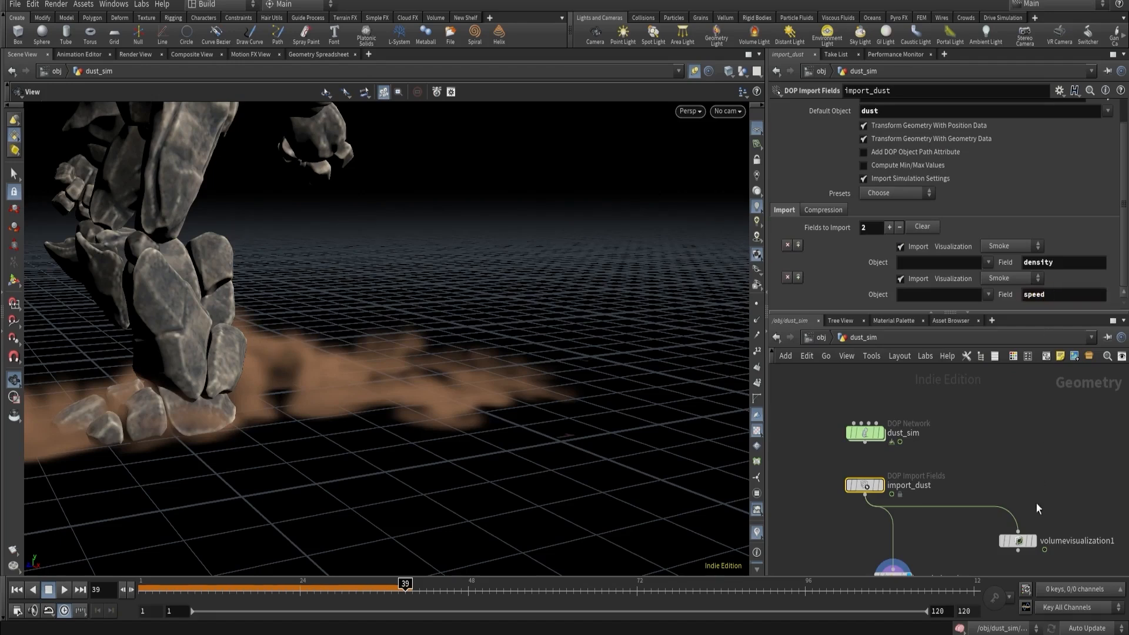
Display volumevisualization1, set its Diffuse Field to speed, and enable the Diffuse Range.
click(1032, 542)
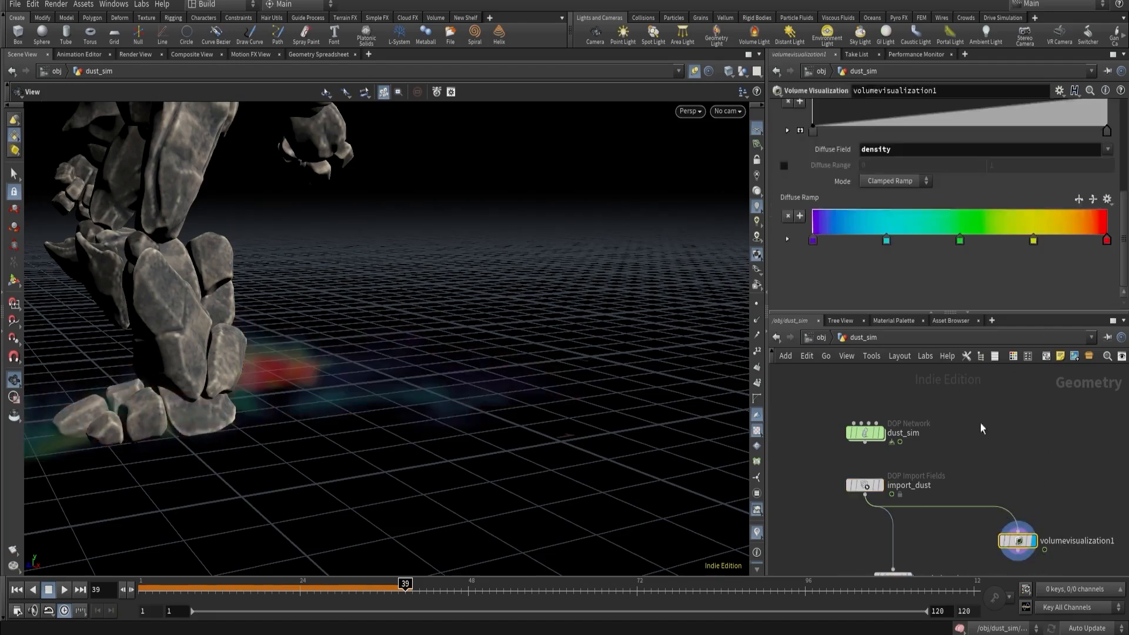
click(892, 152)
text(speed)
key(Return)
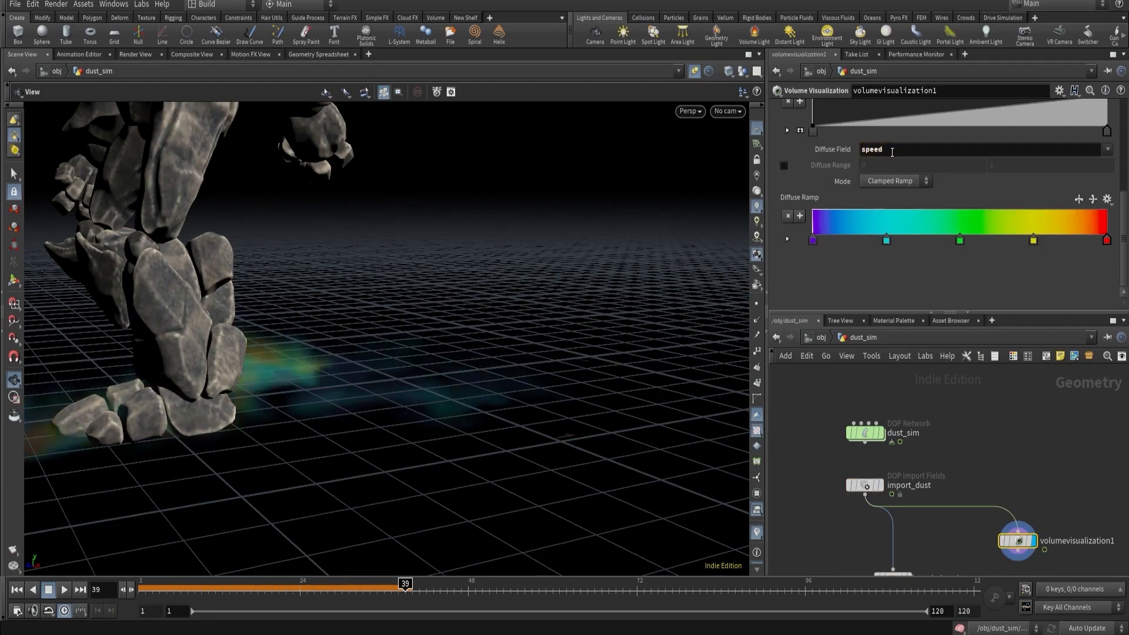
click(784, 166)
Play the speed visualization from the first frame to frame 30 and examine its colors around both feet.
drag(447, 330, 393, 421)
click(16, 590)
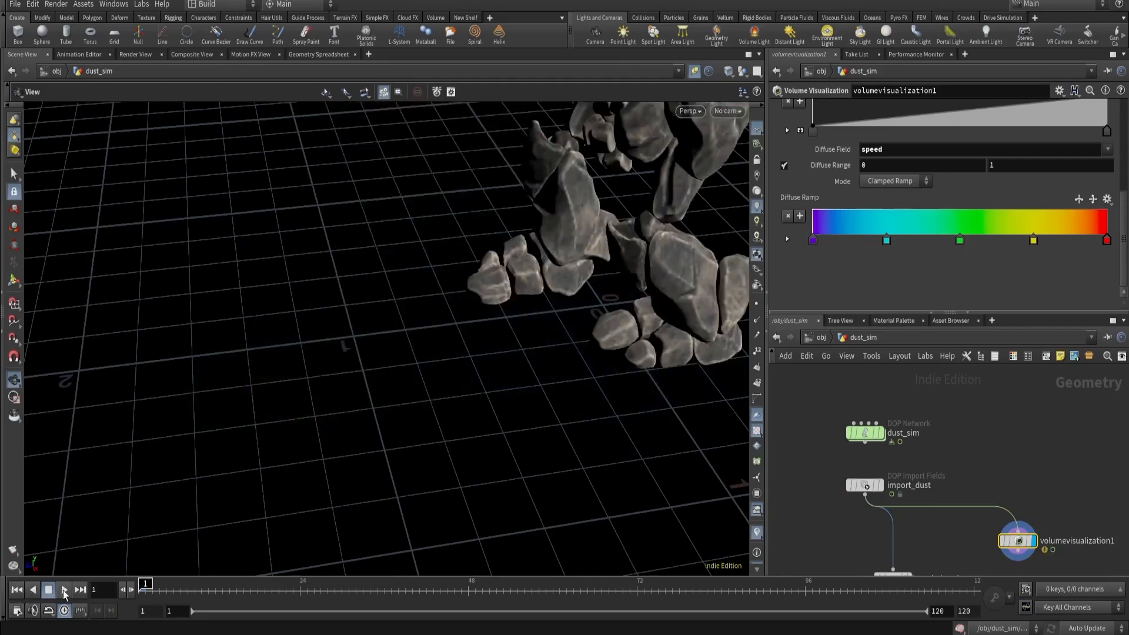
click(62, 590)
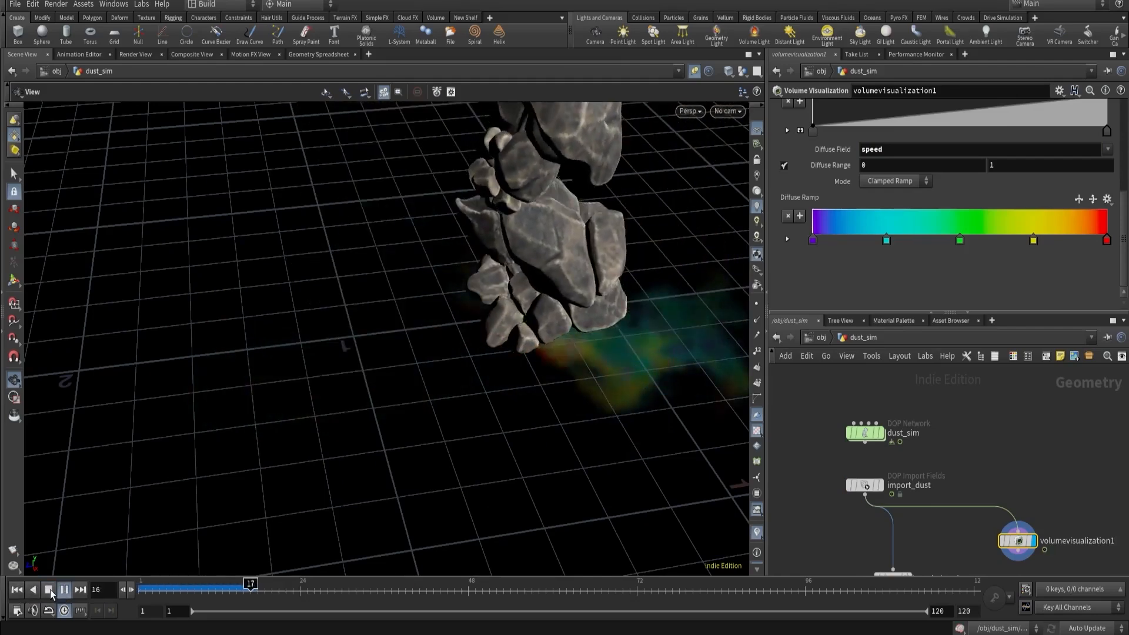
click(48, 589)
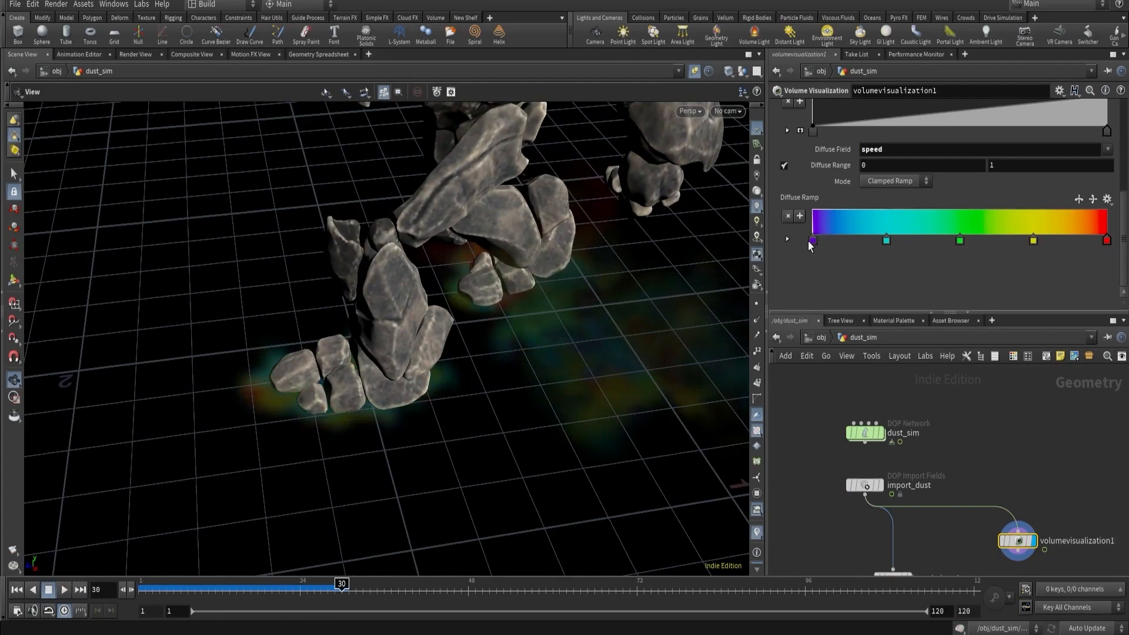
drag(482, 294, 675, 305)
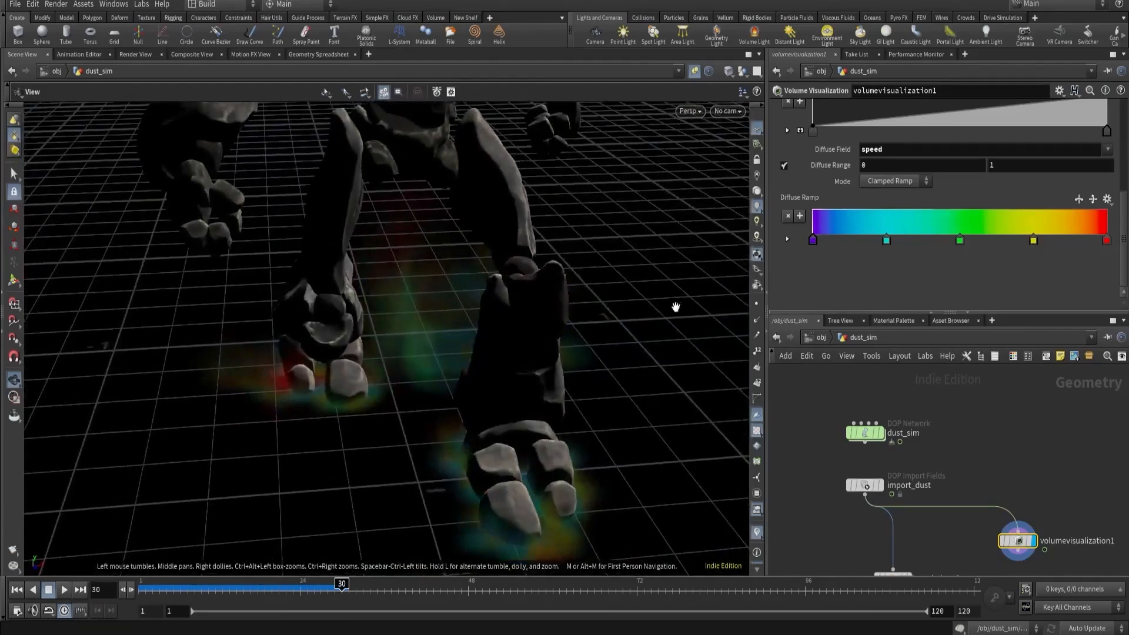
Set the minimum of volumevisualization1's Diffuse Range to 0.5.
click(870, 167)
text(.5)
key(Return)
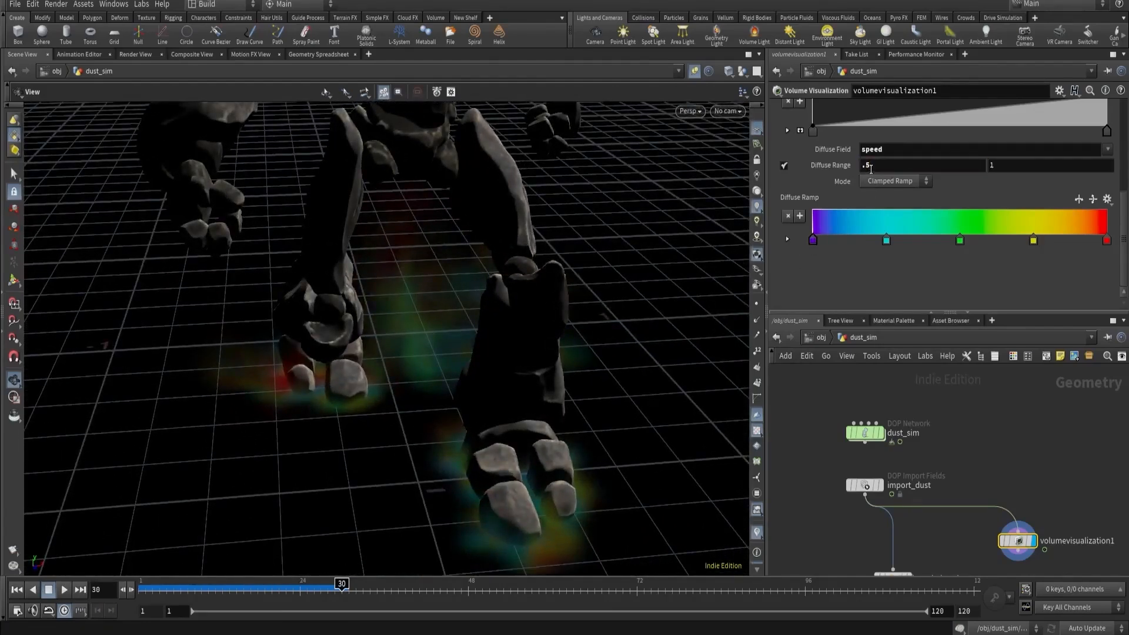
Scrub to frame 20, play the speed visualization to frame 51, and inspect the colored trail closely.
drag(567, 271, 318, 413)
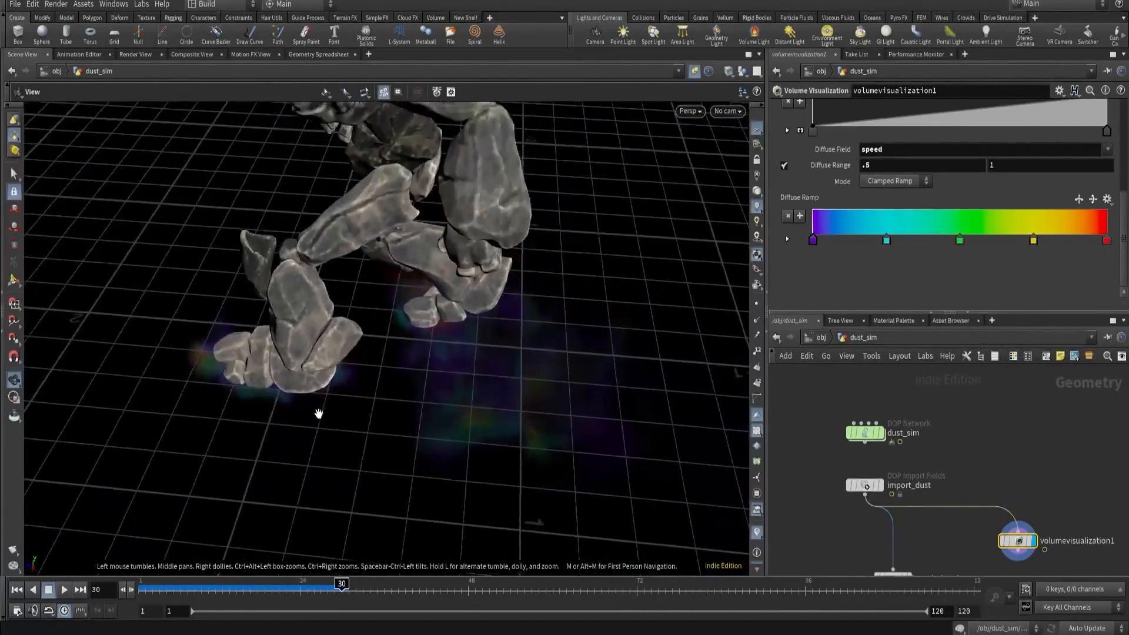
drag(190, 587, 271, 587)
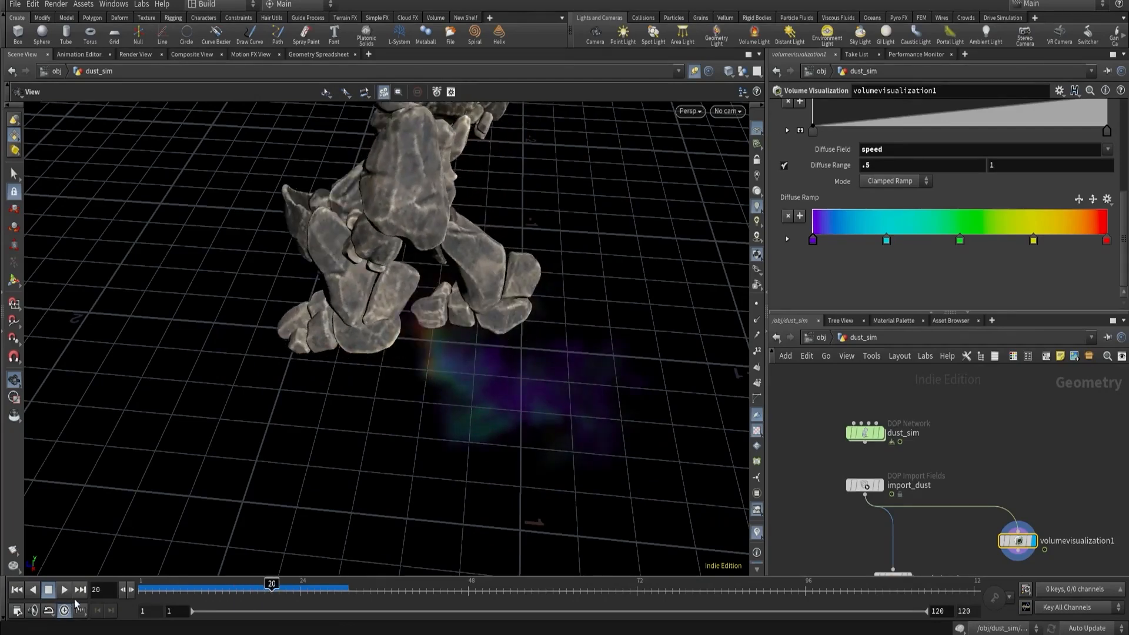
click(63, 590)
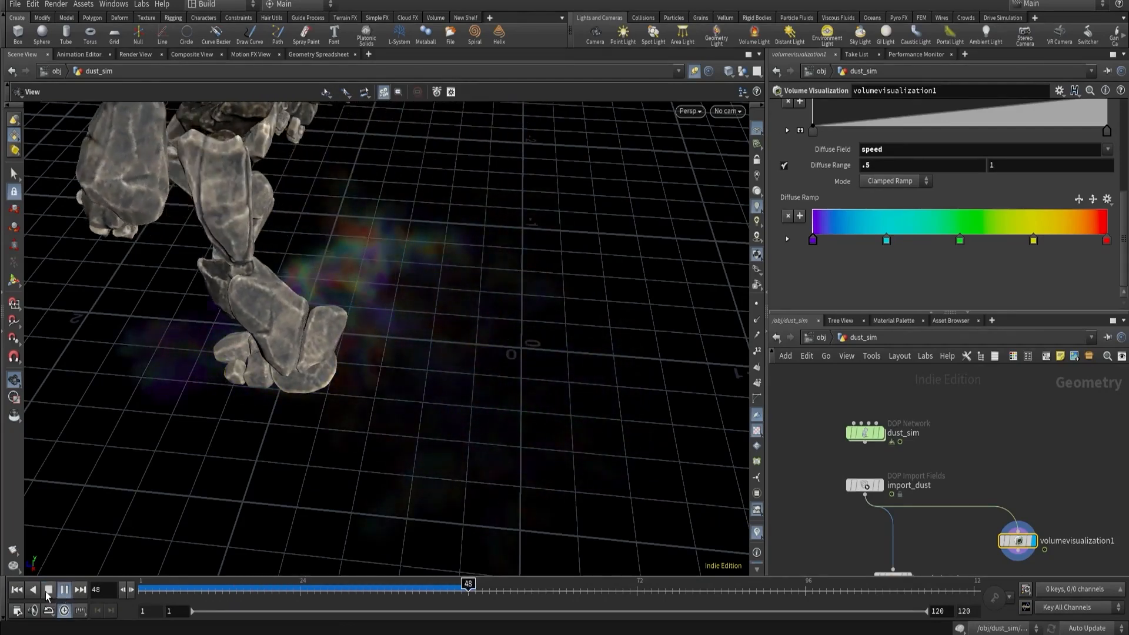
click(46, 591)
drag(188, 459, 450, 357)
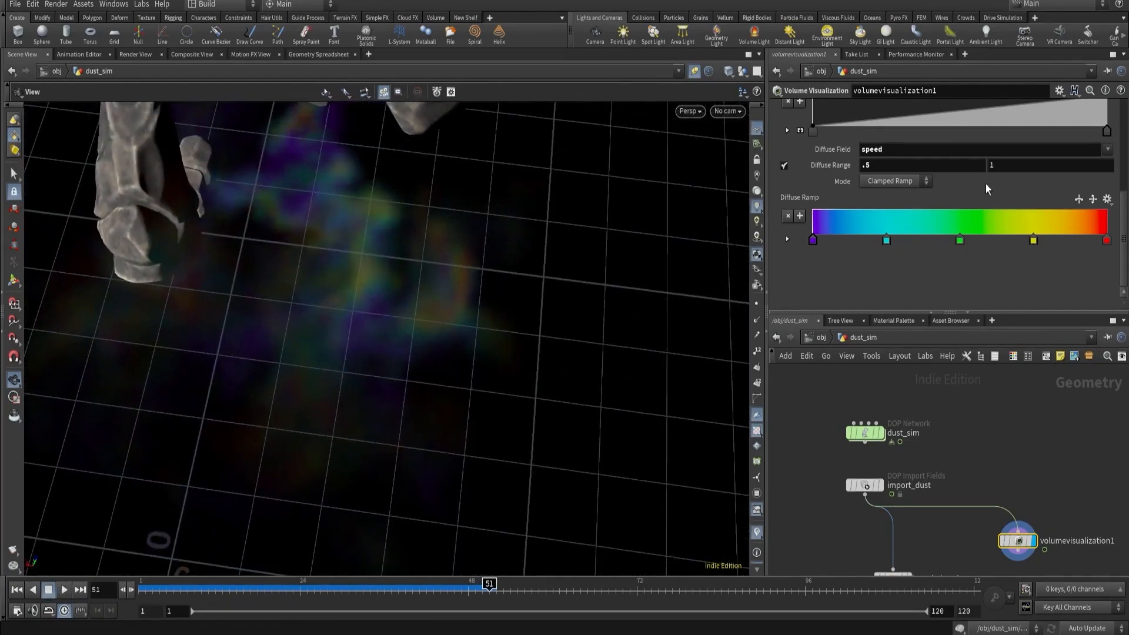
Set the maximum of volumevisualization1's Diffuse Range to 0.8.
mouse_move(993, 167)
middle_down()
mouse_move(997, 191)
mouse_move(870, 194)
middle_up()
double_click(1021, 164)
text(.8)
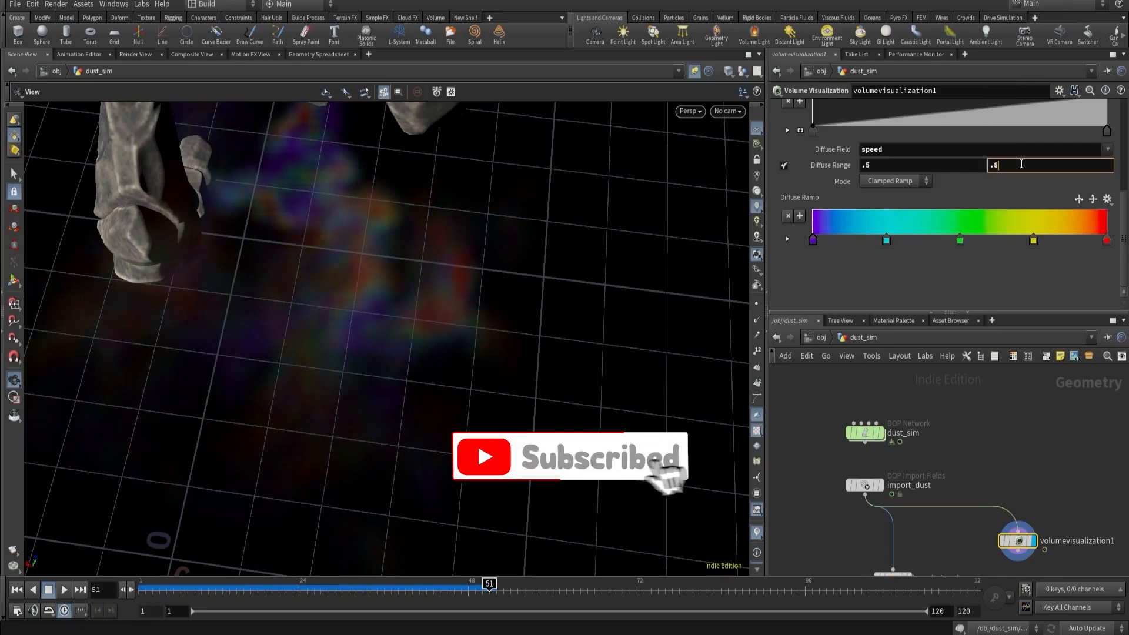
key(Return)
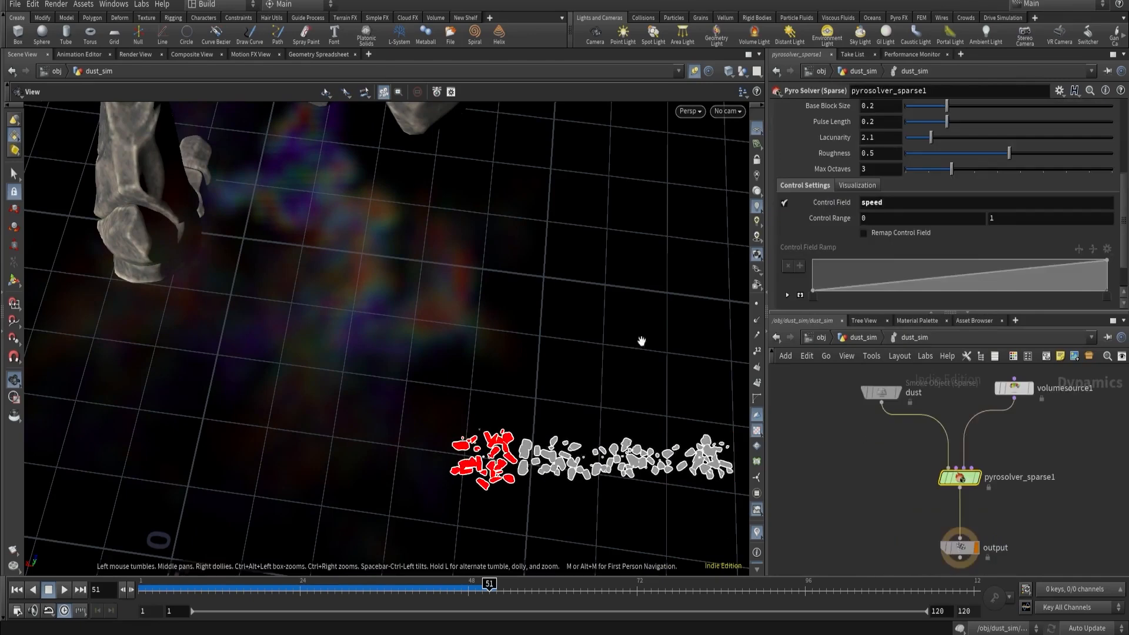
Set the Disturbance Control Range on pyrosolver_sparse1 to 0.5–0.8 inside the dust_sim DOP network.
drag(643, 337, 517, 282)
scroll(806, 247, up, 4)
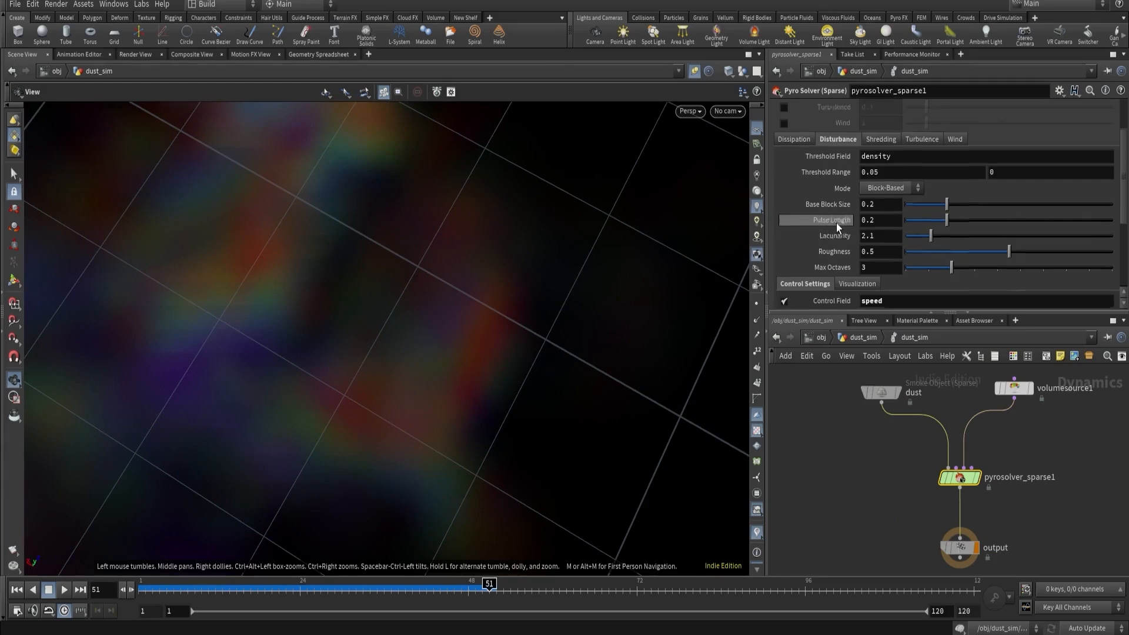
scroll(843, 224, up, 3)
scroll(830, 179, down, 3)
scroll(832, 182, down, 4)
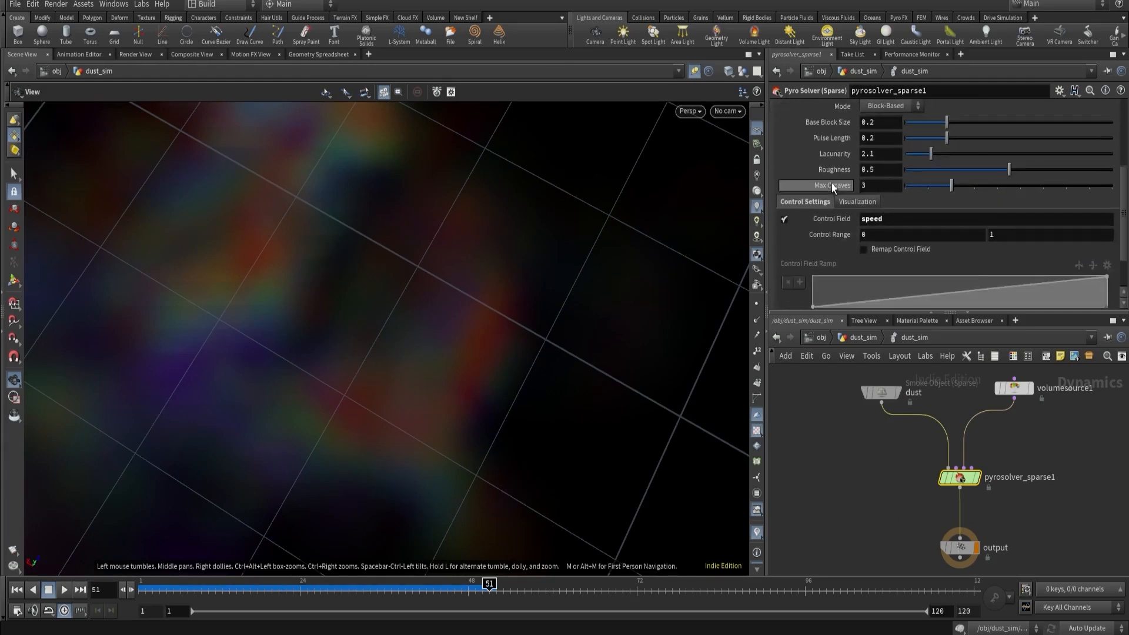
scroll(831, 183, up, 3)
click(878, 281)
text(.5)
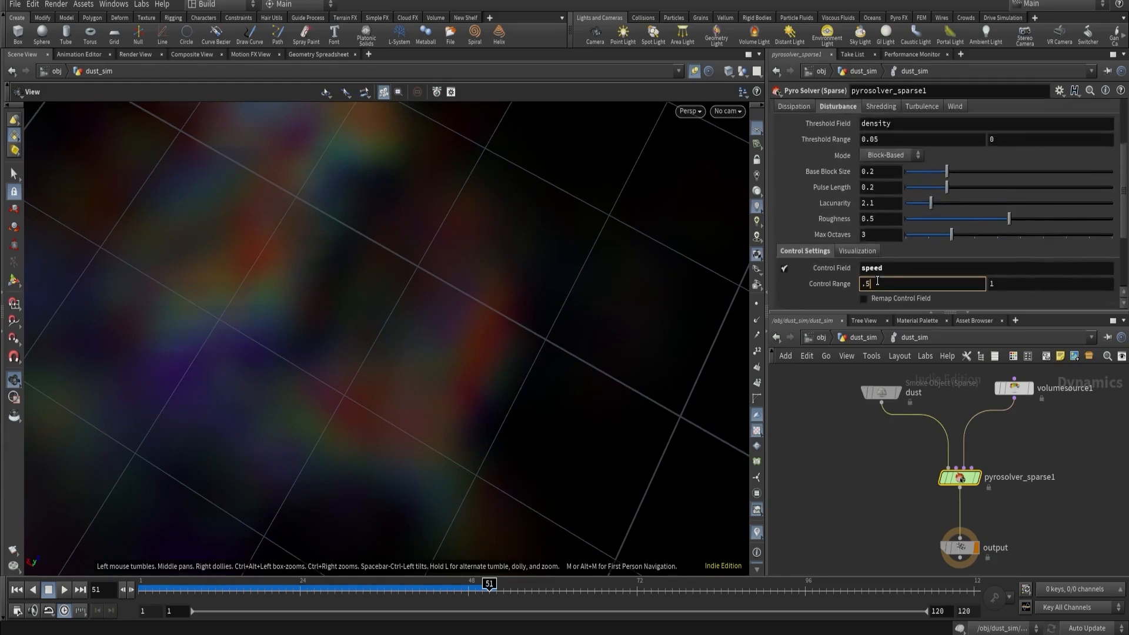
key(Tab)
text(.8)
key(Return)
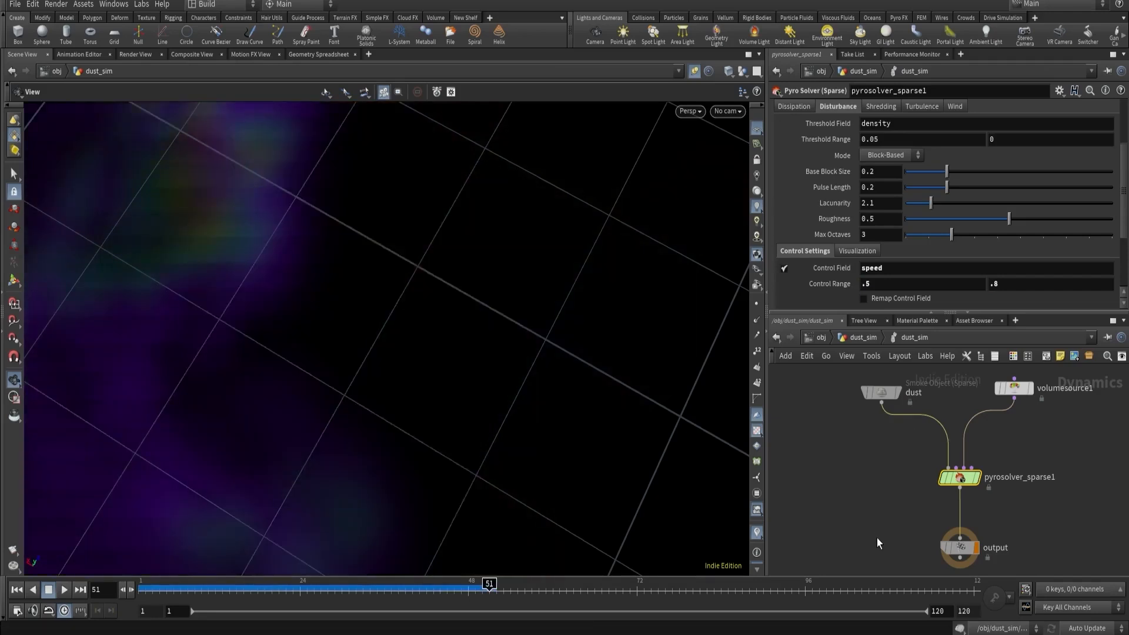
Return to the dust_sim geometry network, display pyrobakevolume1, and view the scene through cam1.
drag(482, 334, 759, 302)
click(858, 337)
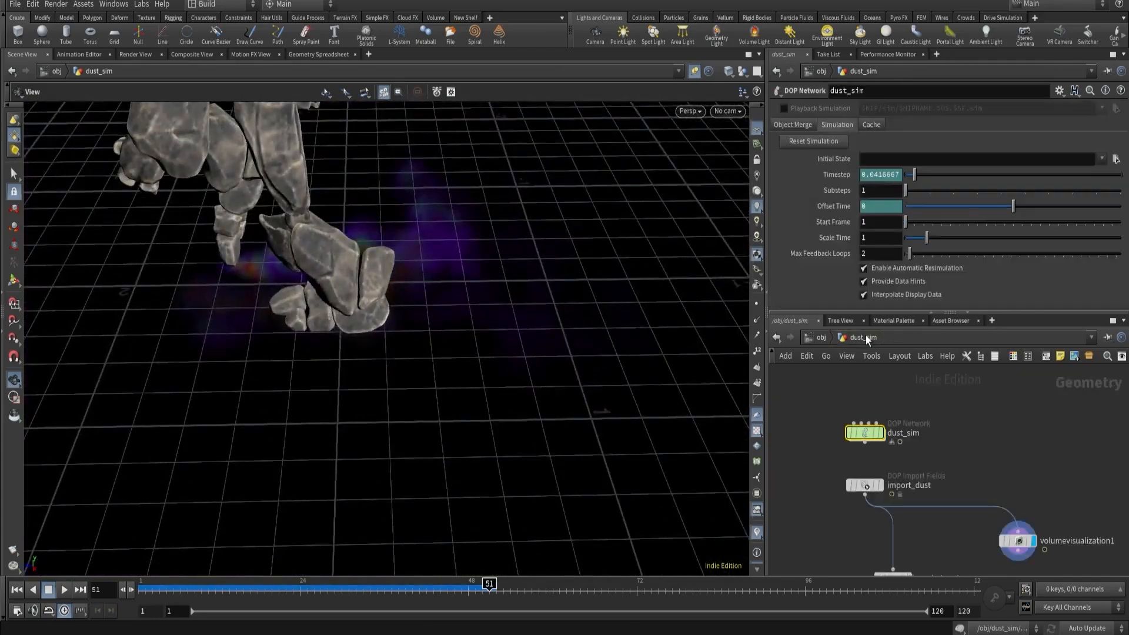
click(884, 507)
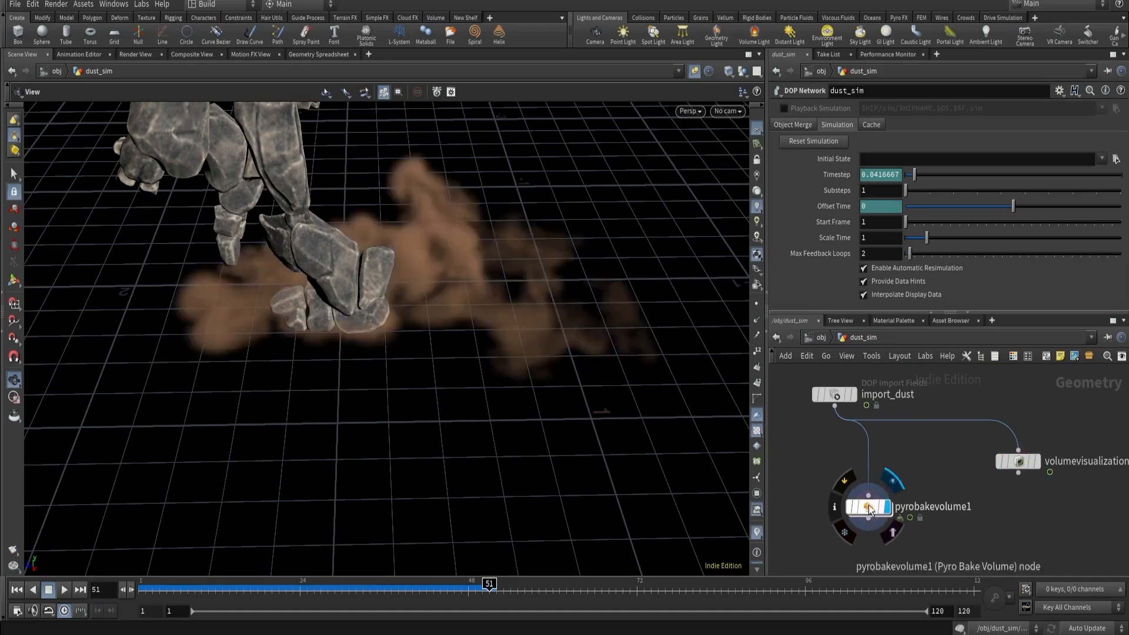
click(869, 507)
click(727, 111)
click(731, 171)
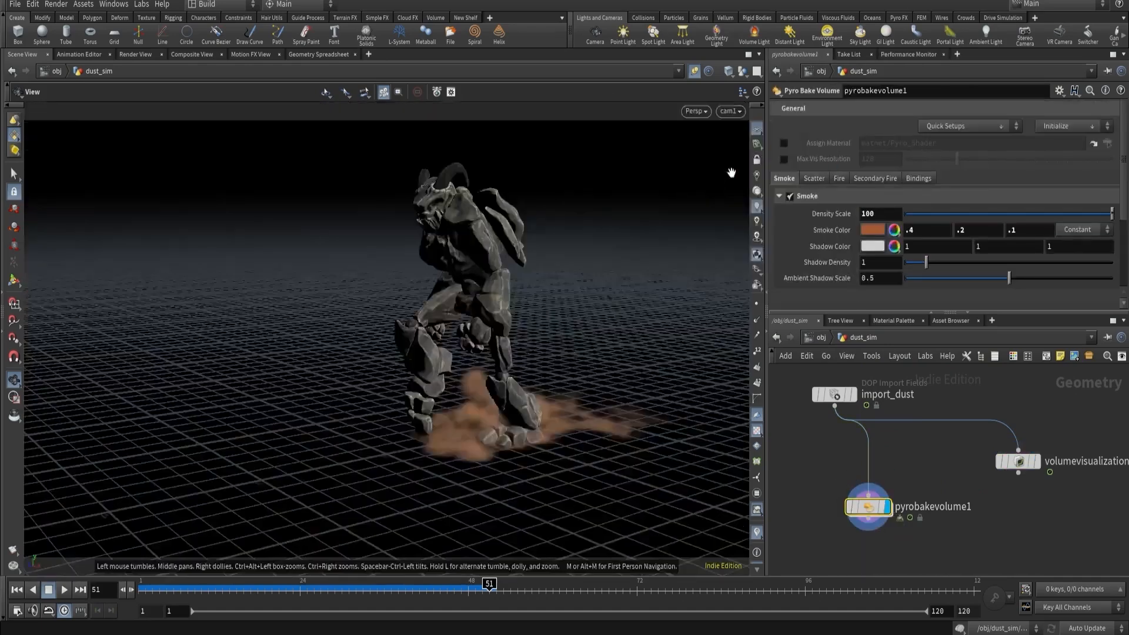
Render a flipbook of frames 1 to 120, review the dust in MPlay at frame 39, and return to the dust_sim node.
click(14, 550)
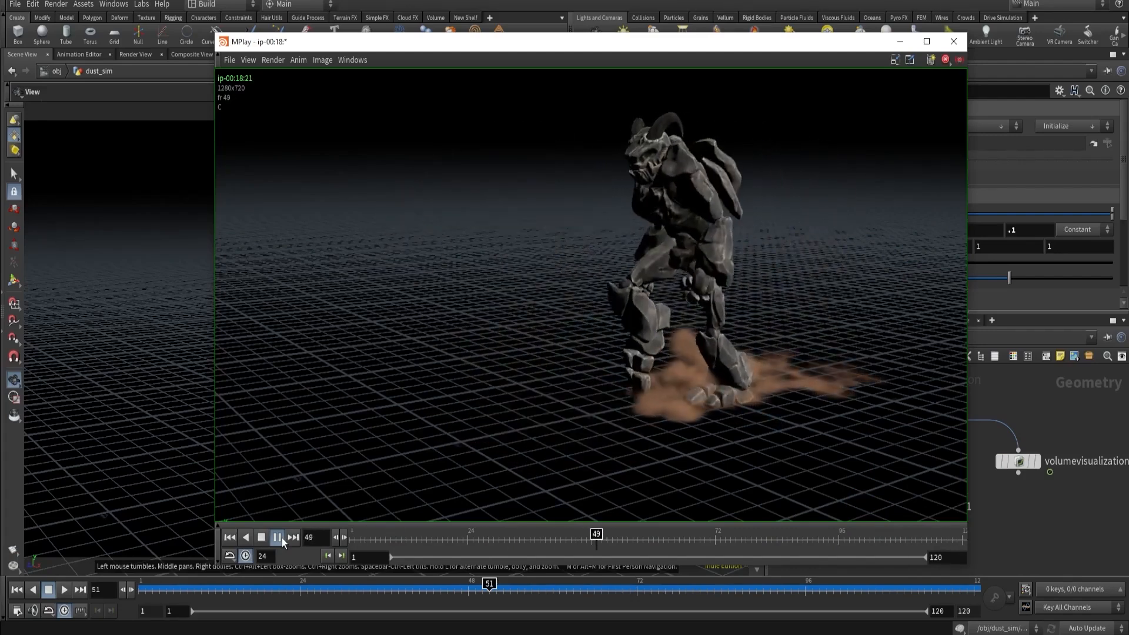
click(553, 542)
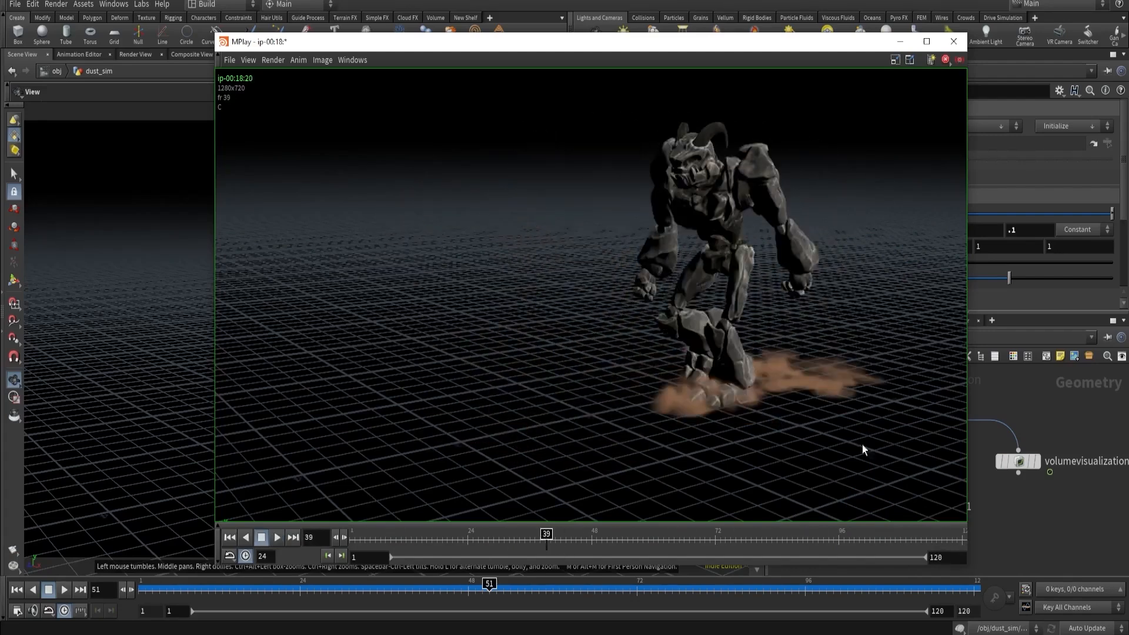
click(1024, 397)
middle_drag(792, 442, 817, 566)
scroll(840, 471, up, 3)
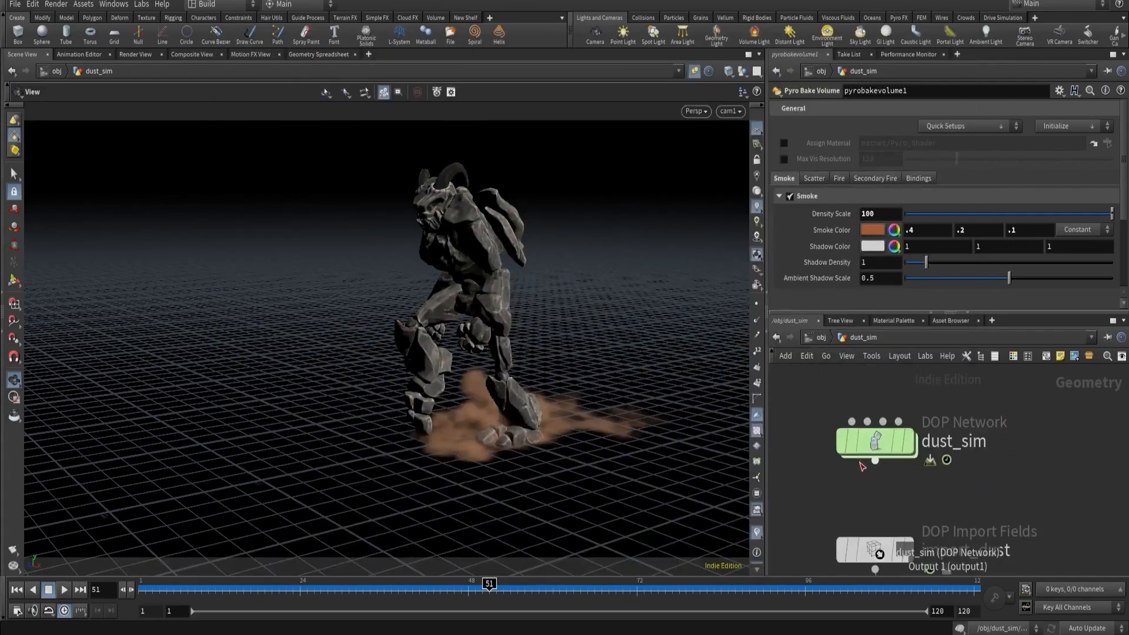
Apply the Infra-Red preset to the Multi Field Diffuse Ramp of the dust smoke object inside the dust_sim DOP network.
double_click(873, 443)
click(869, 415)
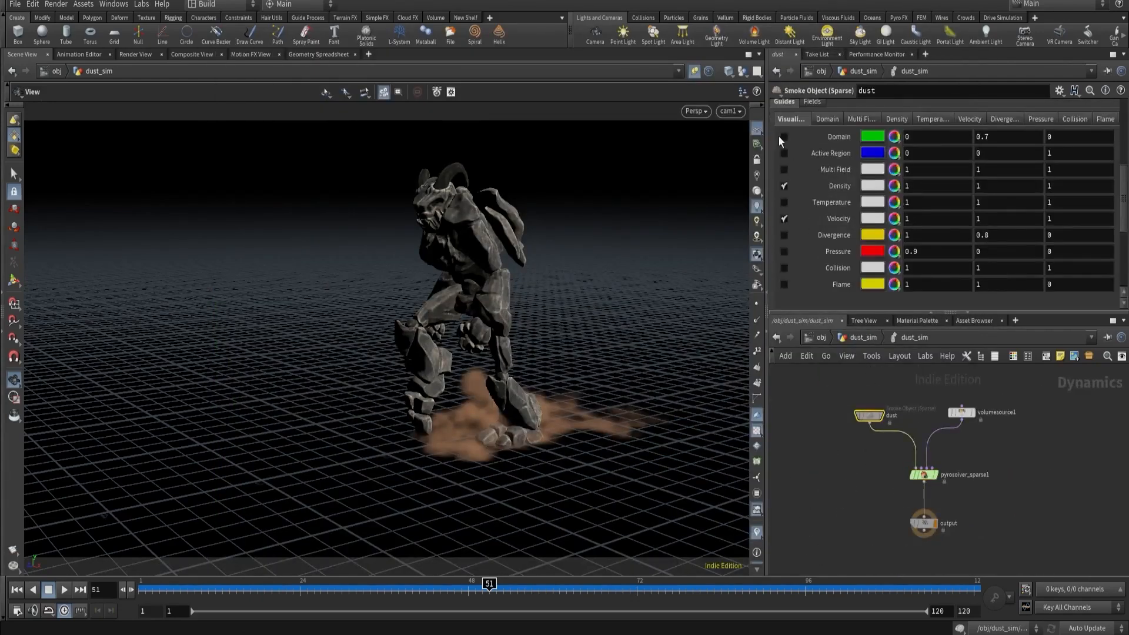
click(860, 120)
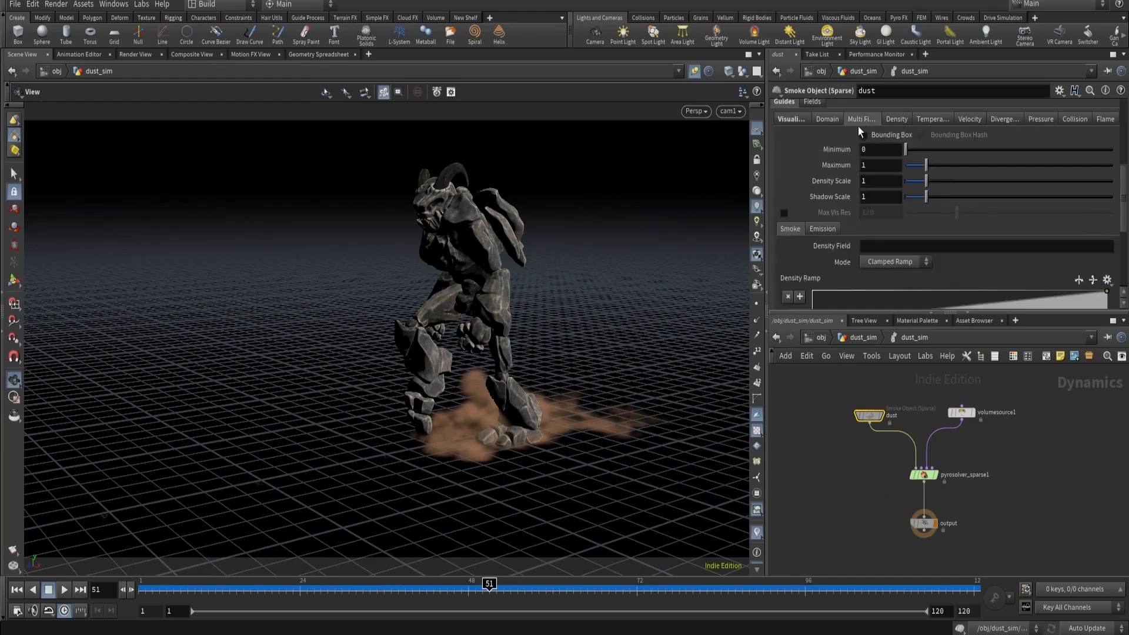
scroll(876, 194, down, 4)
scroll(900, 220, down, 1)
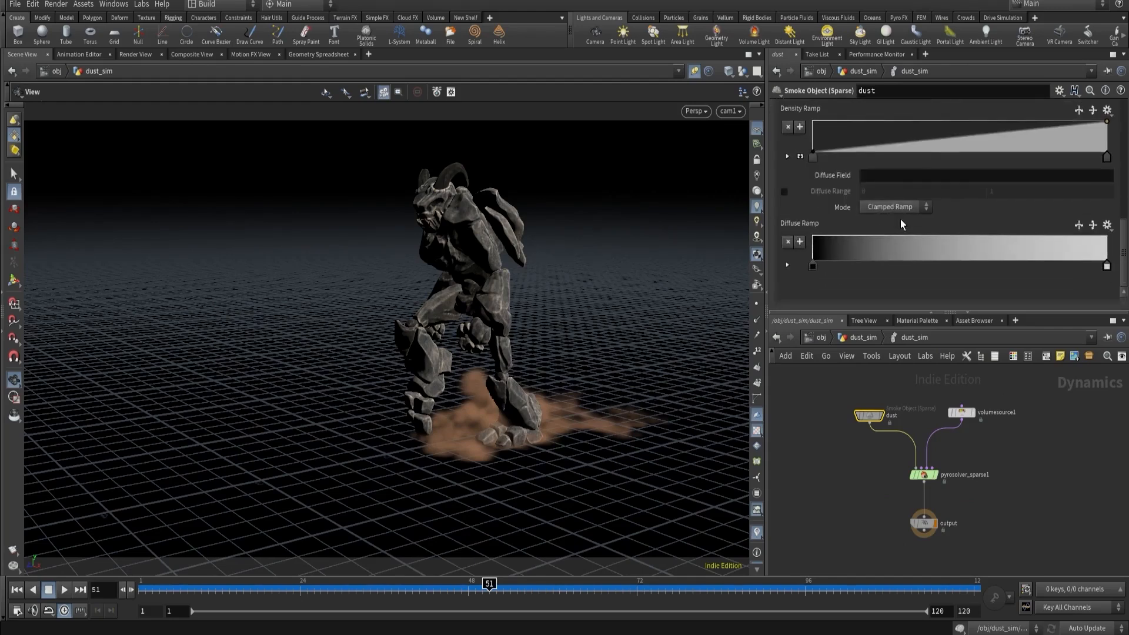
click(1107, 225)
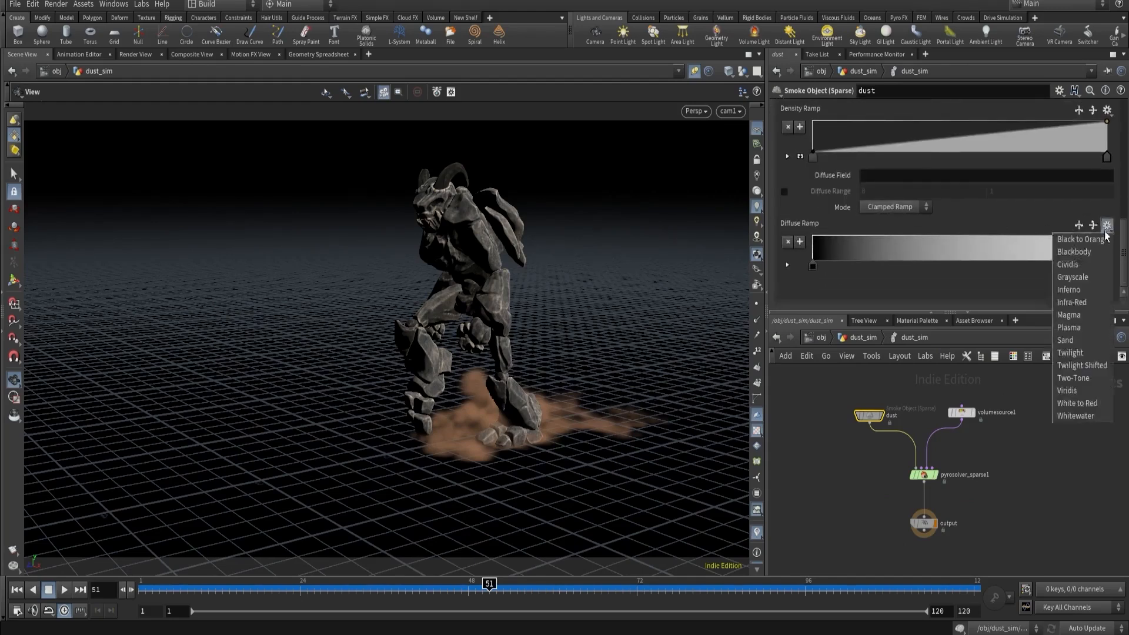
click(1082, 291)
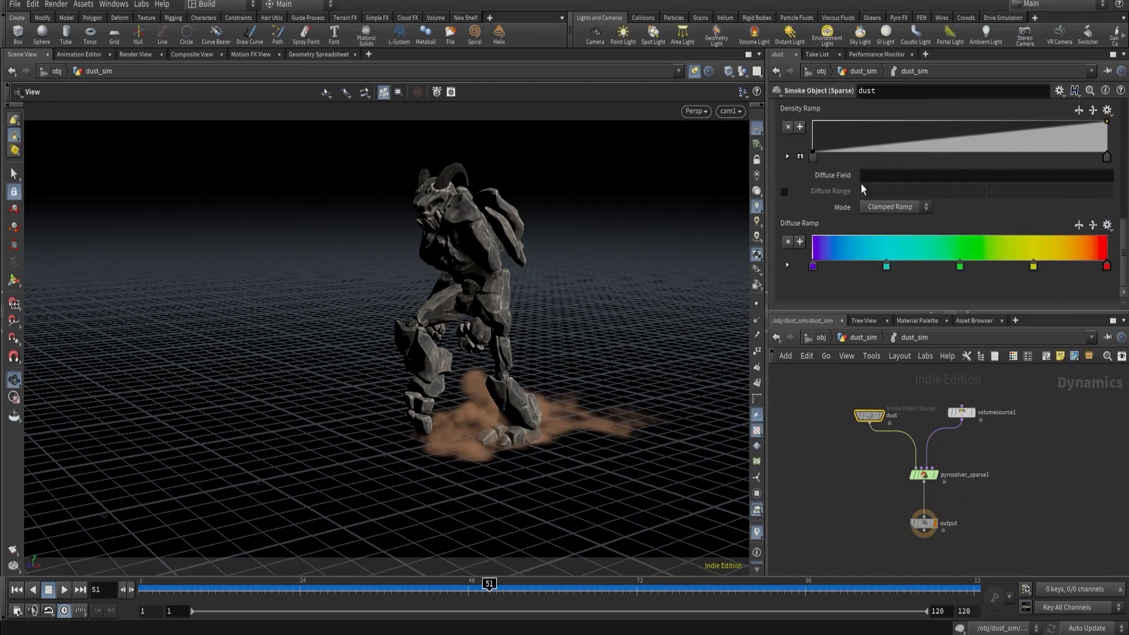
Scrub the timeline to frame 62 and add a Gas Damp node beside the volume source in the DOP network.
click(955, 480)
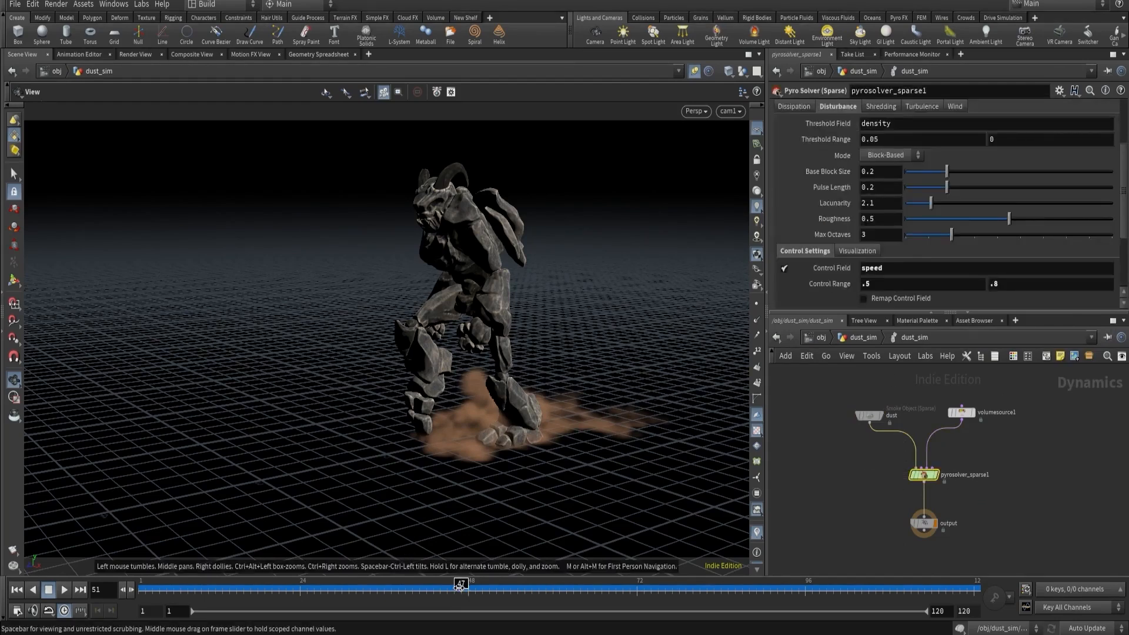
drag(460, 585, 573, 582)
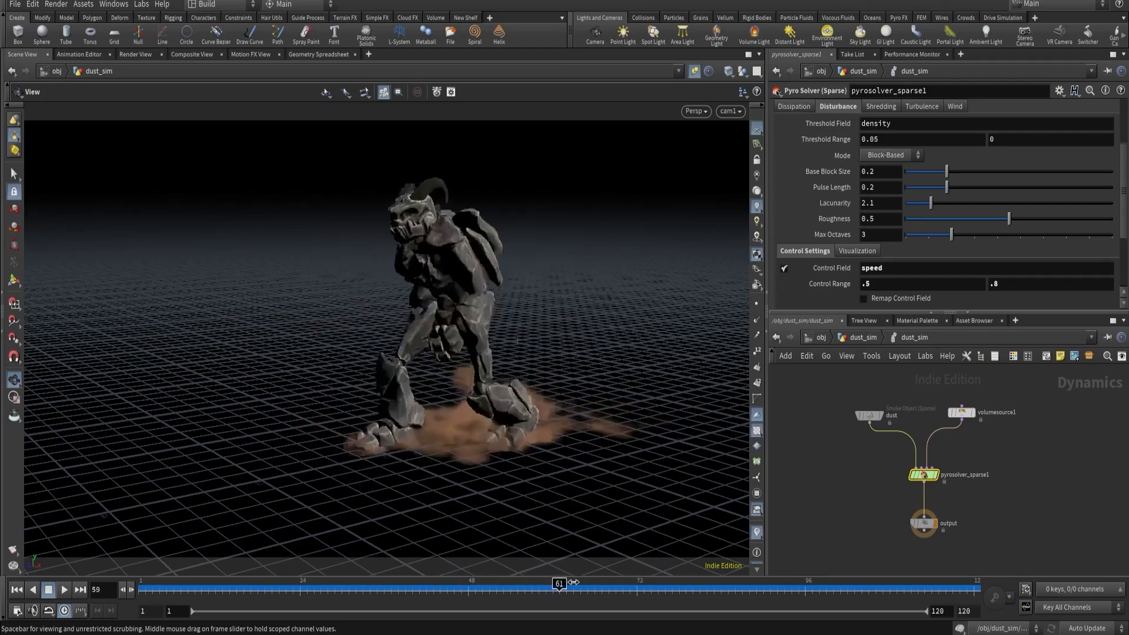
drag(517, 479, 419, 359)
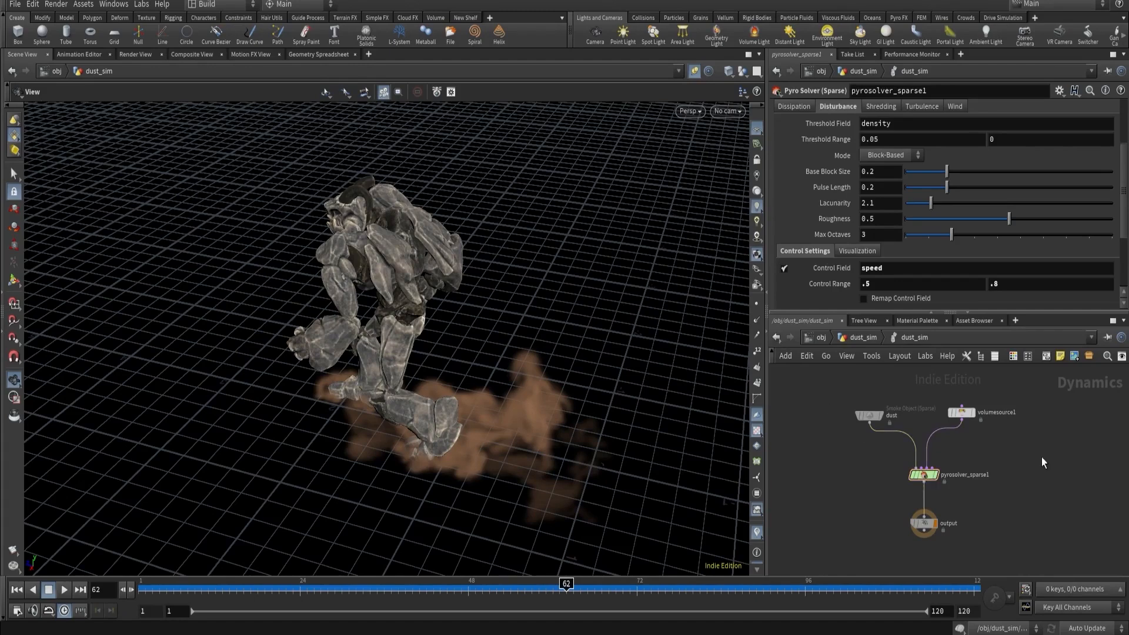
key(Tab)
text(drag)
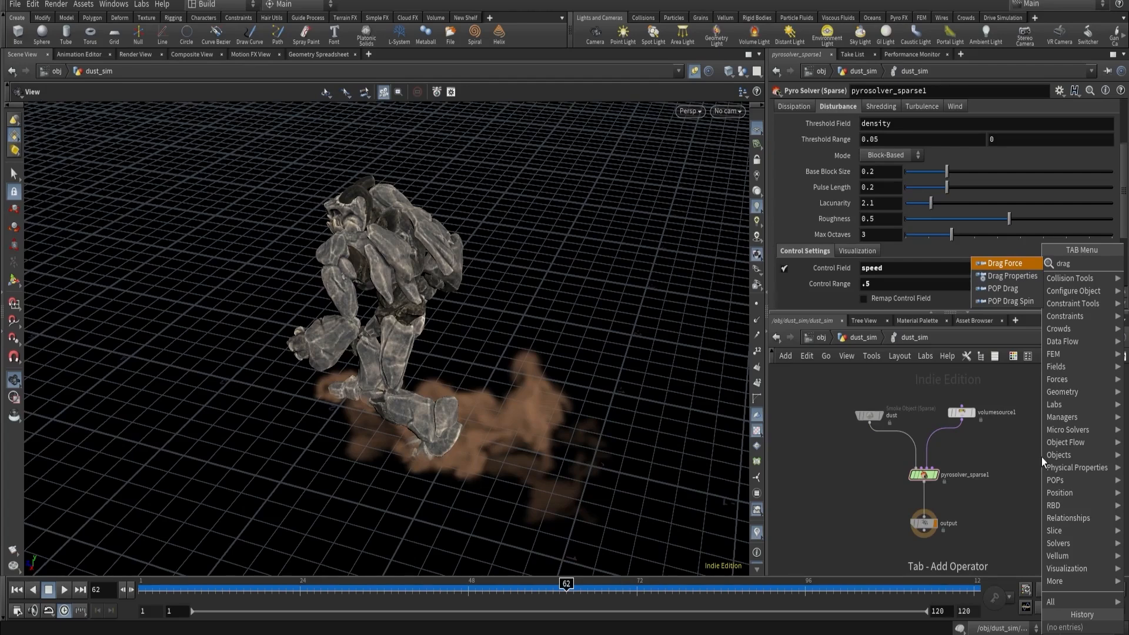
key(BackSpace)
key(BackSpace)
key(BackSpace)
key(BackSpace)
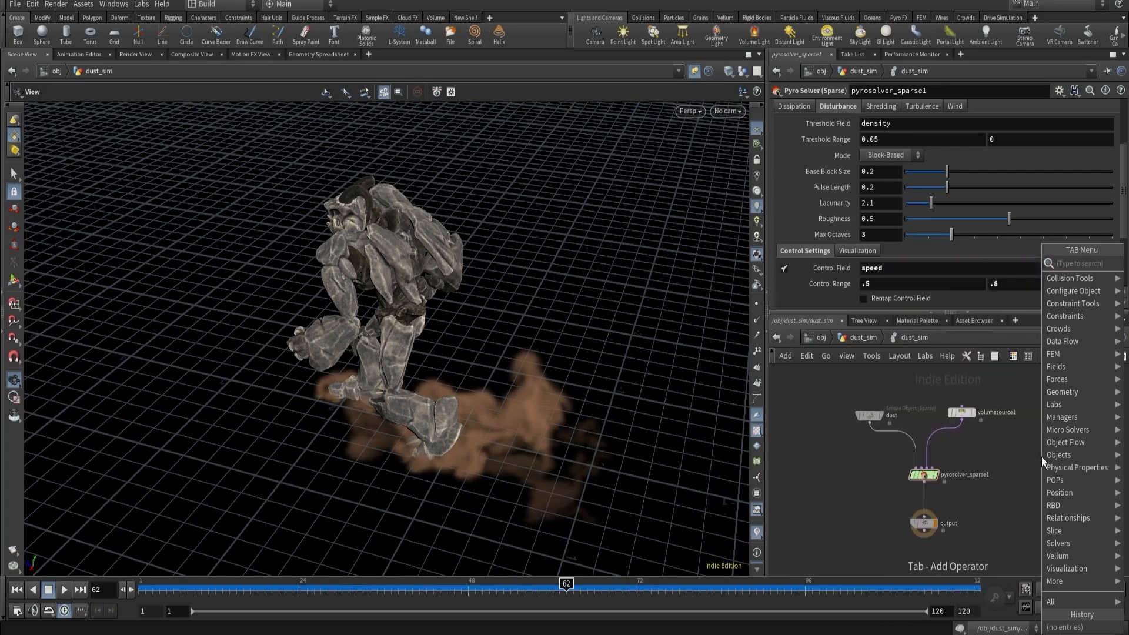
text(damp)
key(Return)
drag(1042, 457, 1041, 428)
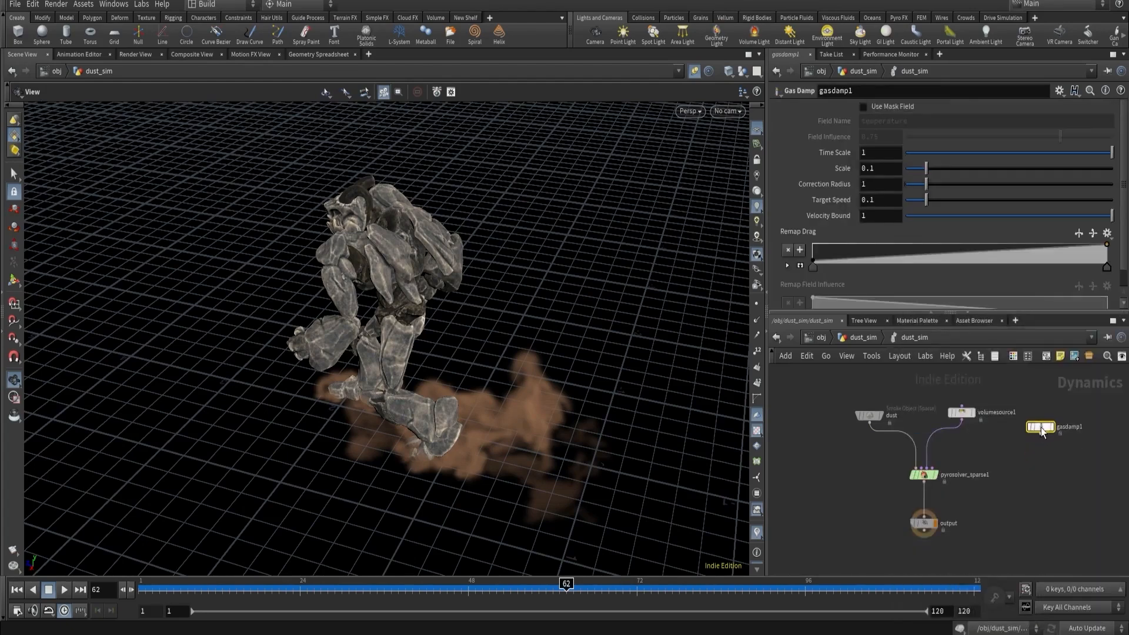
Move volumesource1 above dust, then add a Merge node and wire it into the Forces input of pyrosolver_sparse1.
drag(962, 412, 881, 379)
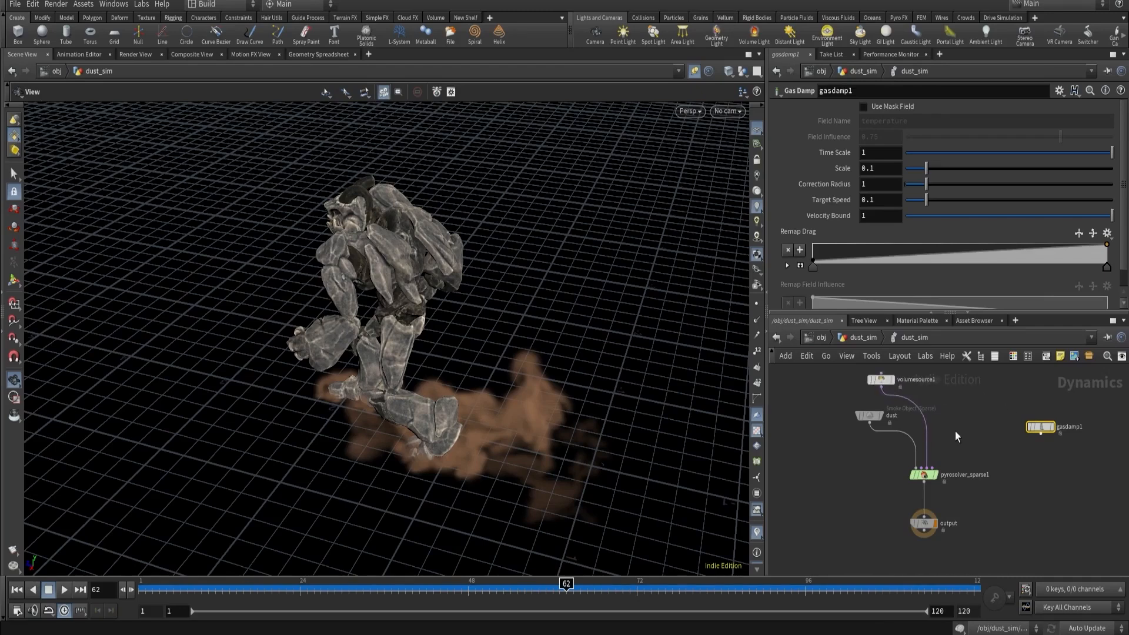
key(Tab)
text(mer)
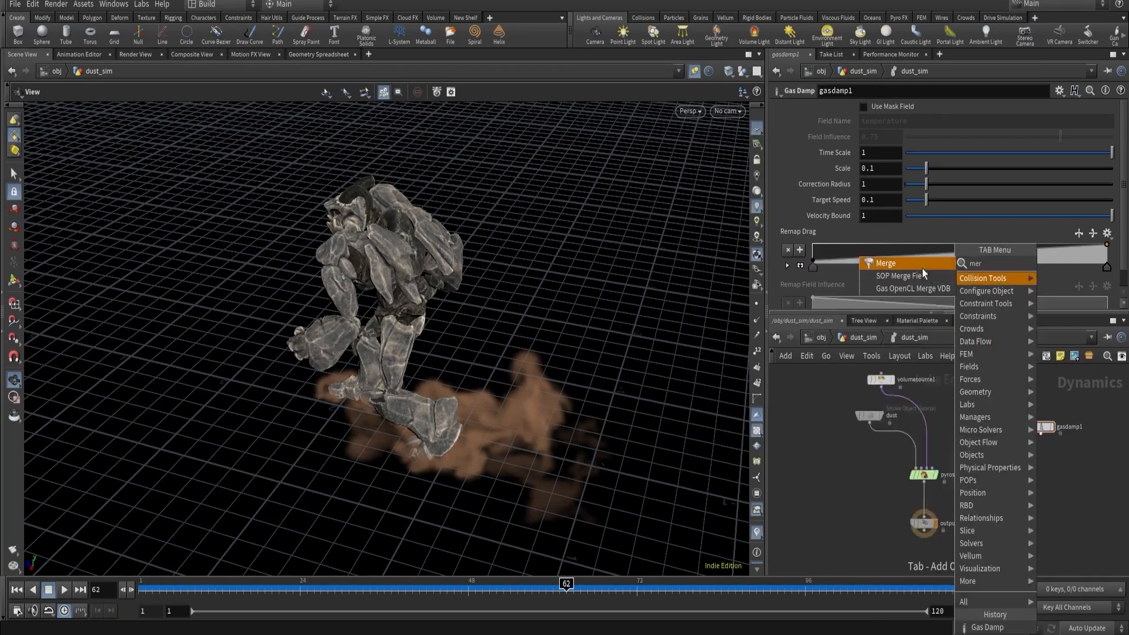
click(922, 268)
click(994, 407)
click(996, 415)
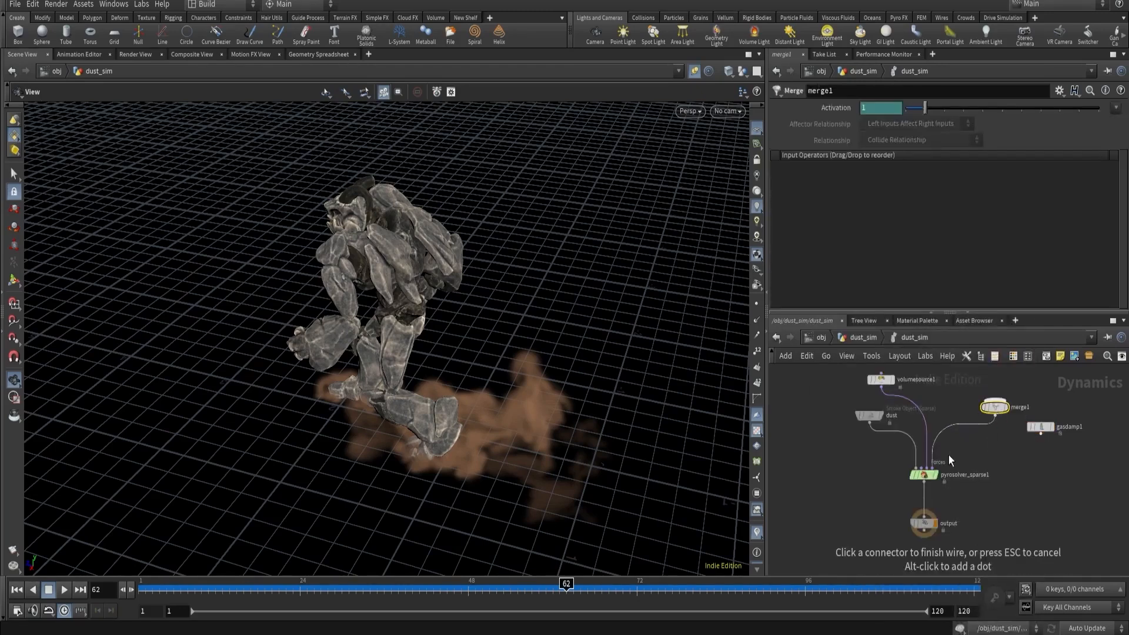
click(929, 469)
Place gasdamp1 above the volume source, connect it to merge1, and show its parameters.
drag(1038, 484, 936, 404)
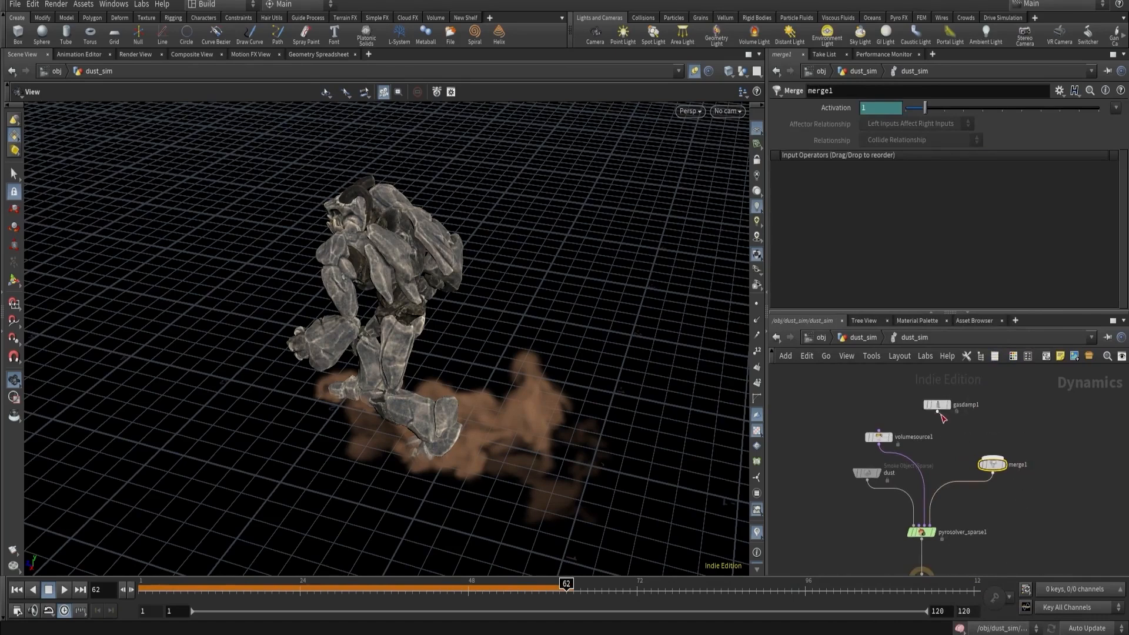
click(936, 410)
click(992, 458)
click(935, 405)
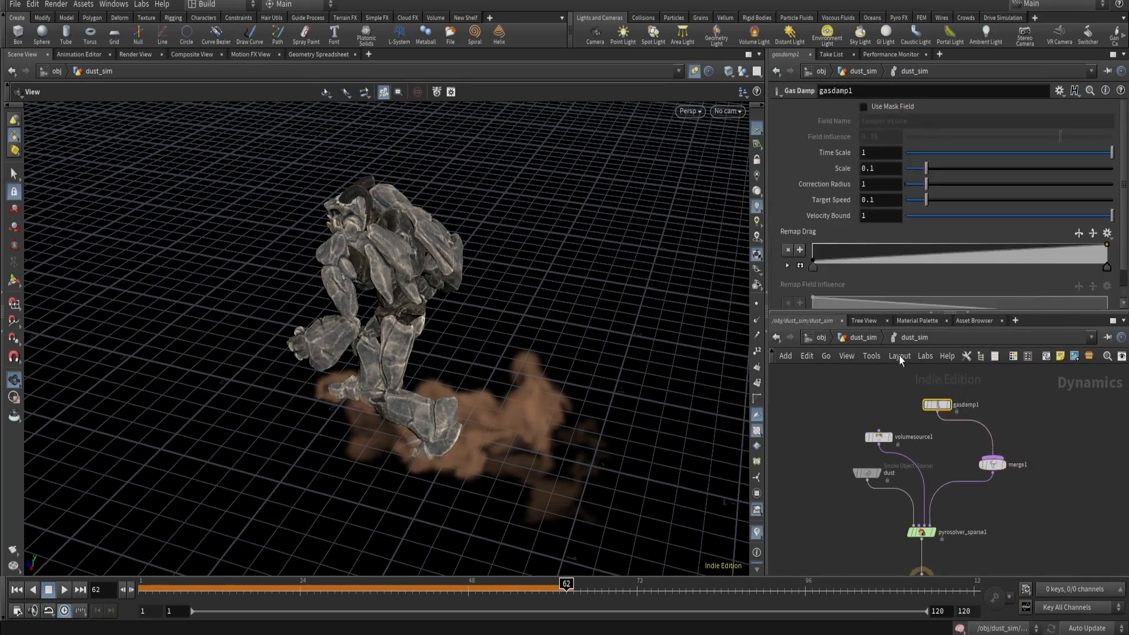
Frame the creature's feet, revert gasdamp1's Scale to the default 0.1, and review a flipbook of frames 1 to 120.
right_drag(667, 221, 680, 285)
middle_drag(681, 285, 639, 187)
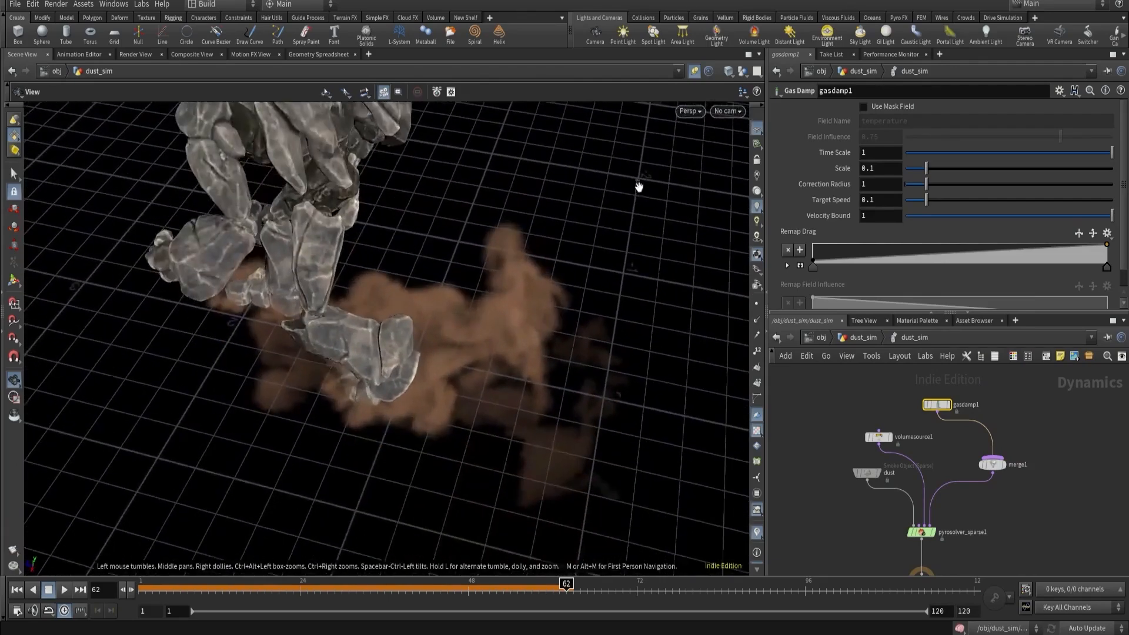
drag(565, 334, 594, 285)
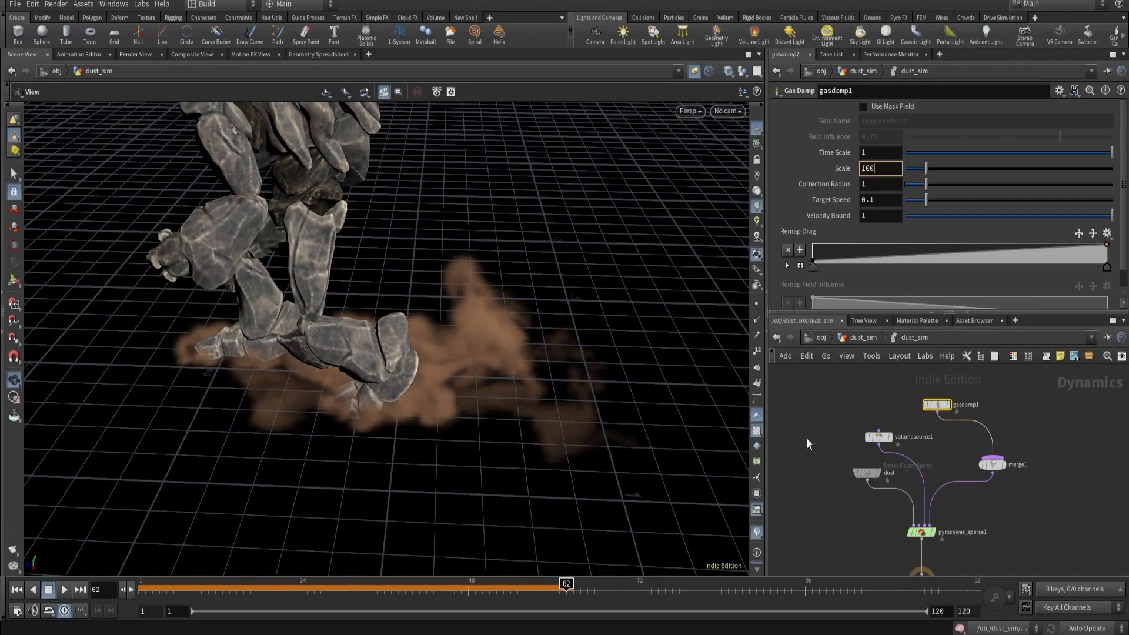
ctrl+middle_click(871, 170)
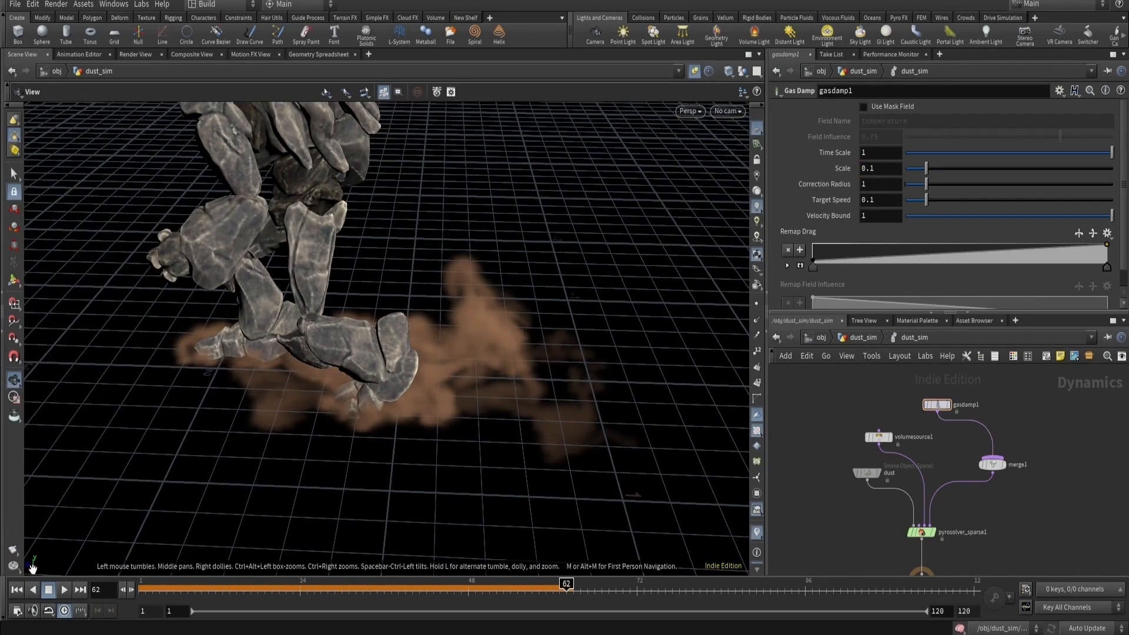
click(18, 553)
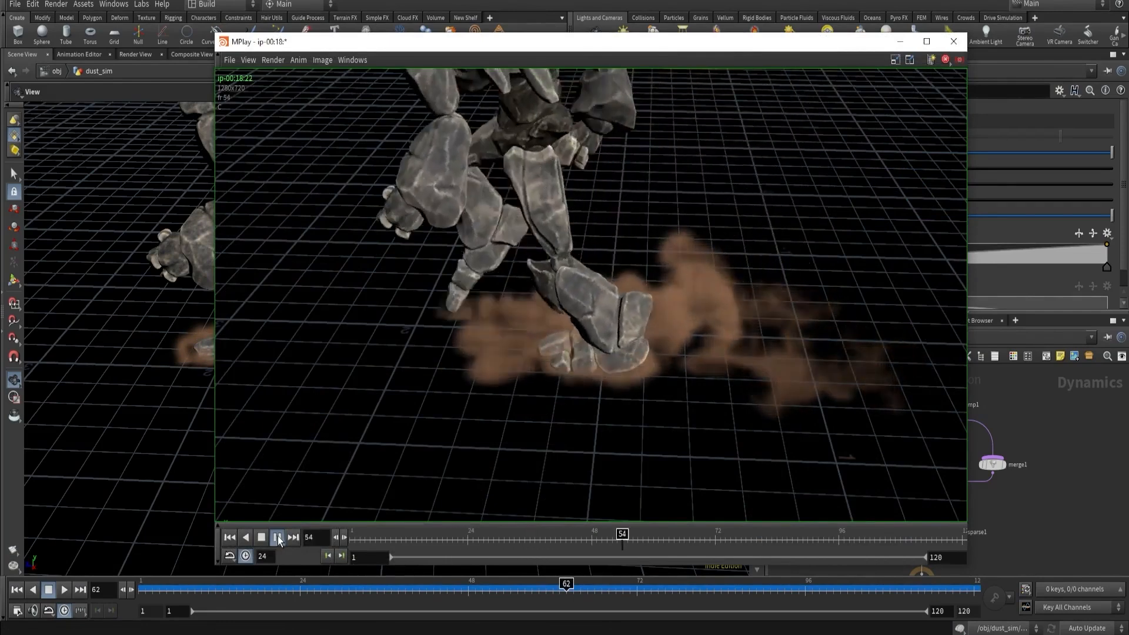
click(1060, 469)
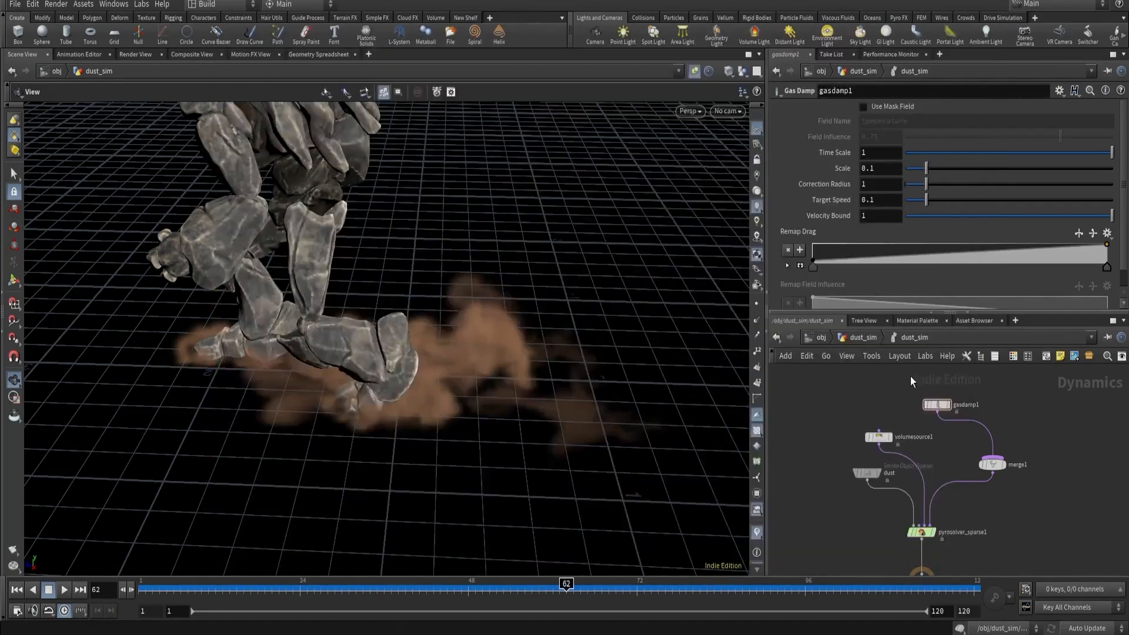
Try a Scale of 100 on gasdamp1, start a flipbook of frames 1 to 120, and cancel the render.
click(869, 170)
text(100)
key(Return)
click(13, 549)
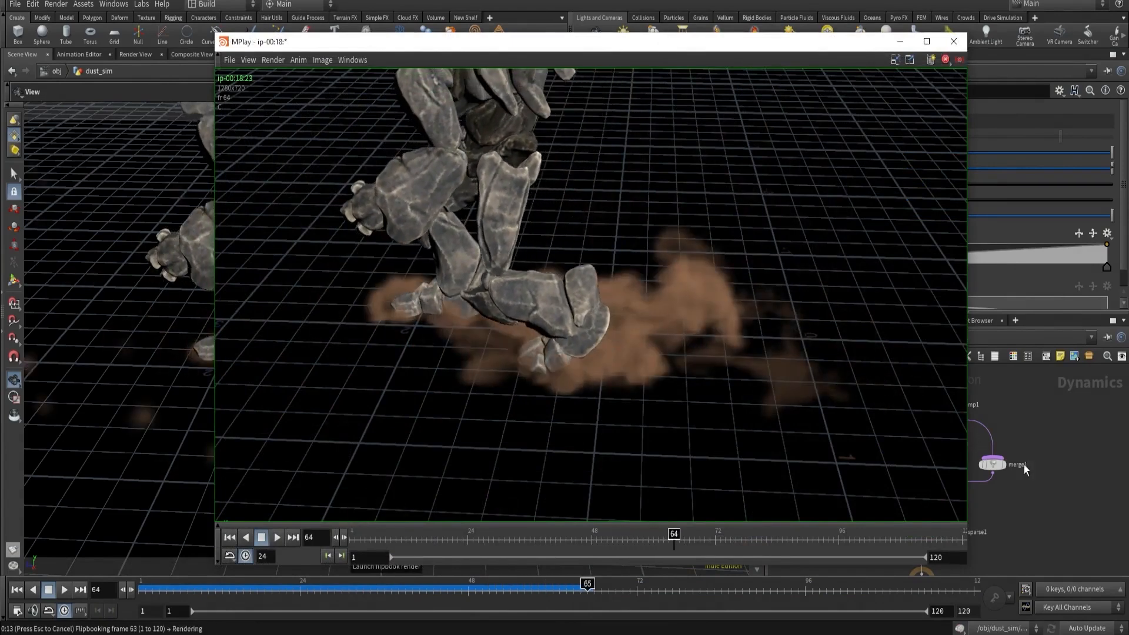
click(1047, 442)
key(Escape)
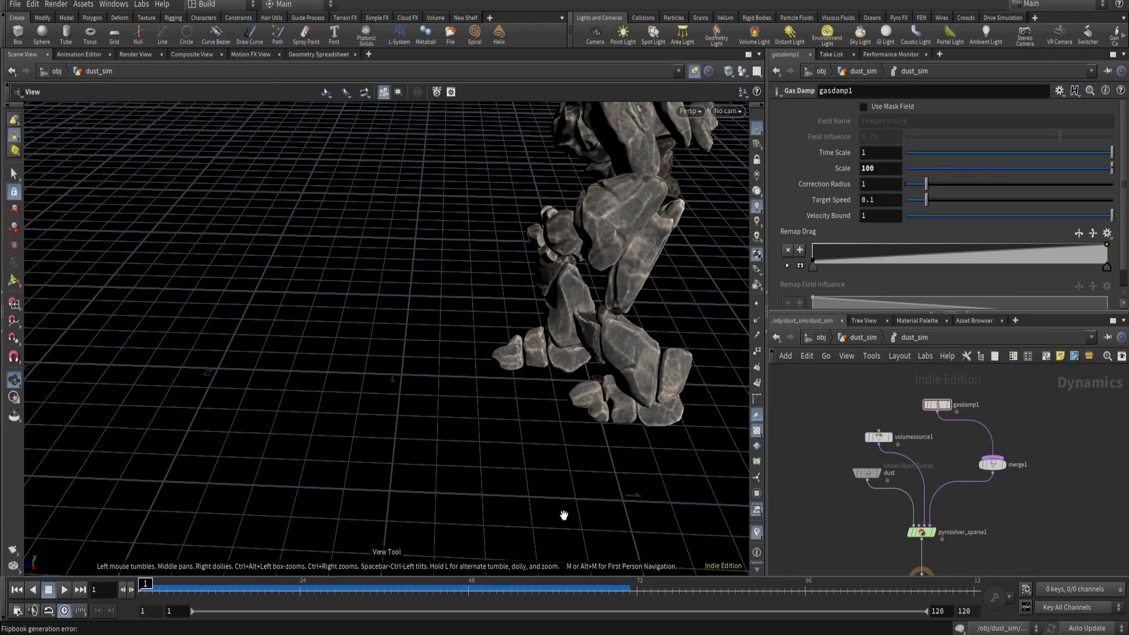
Set gasdamp1's Scale to 1 and scrub the timeline to frame 27 to check the dust.
drag(332, 586, 370, 586)
right_drag(447, 529, 351, 428)
drag(350, 428, 633, 312)
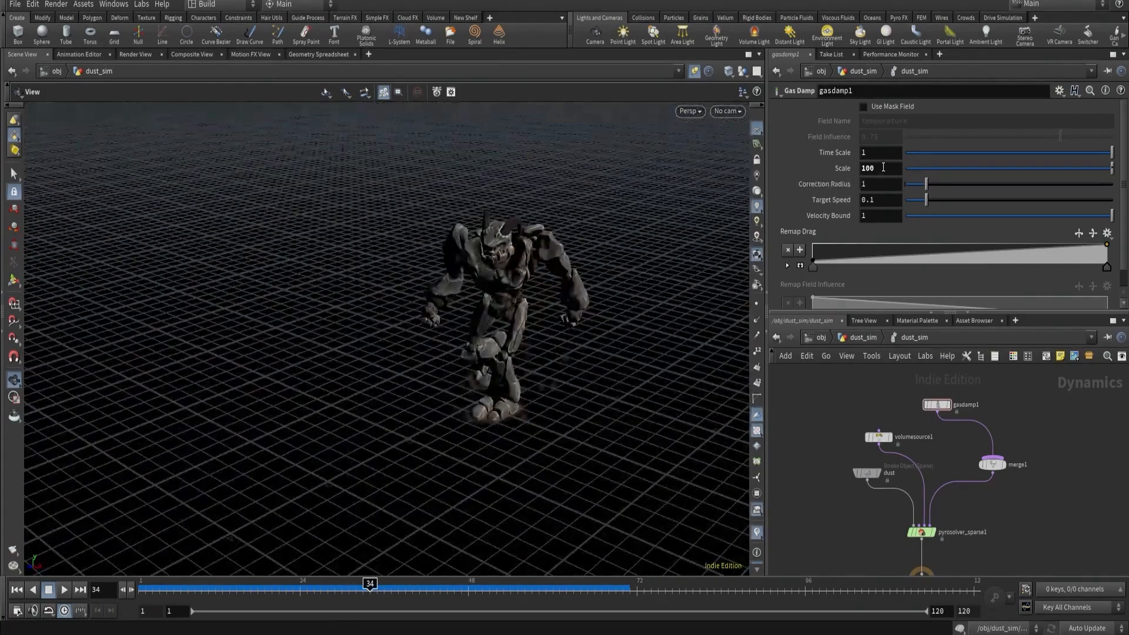
key(Return)
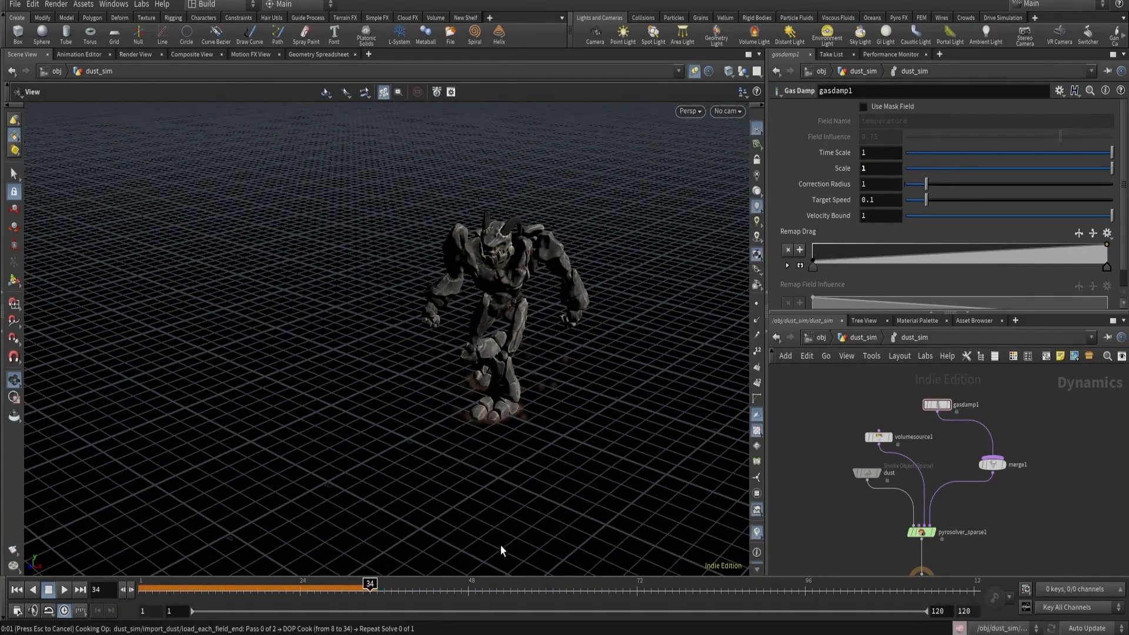
drag(513, 423, 350, 523)
mouse_move(329, 588)
mouse_down()
mouse_move(259, 586)
mouse_move(321, 592)
mouse_up()
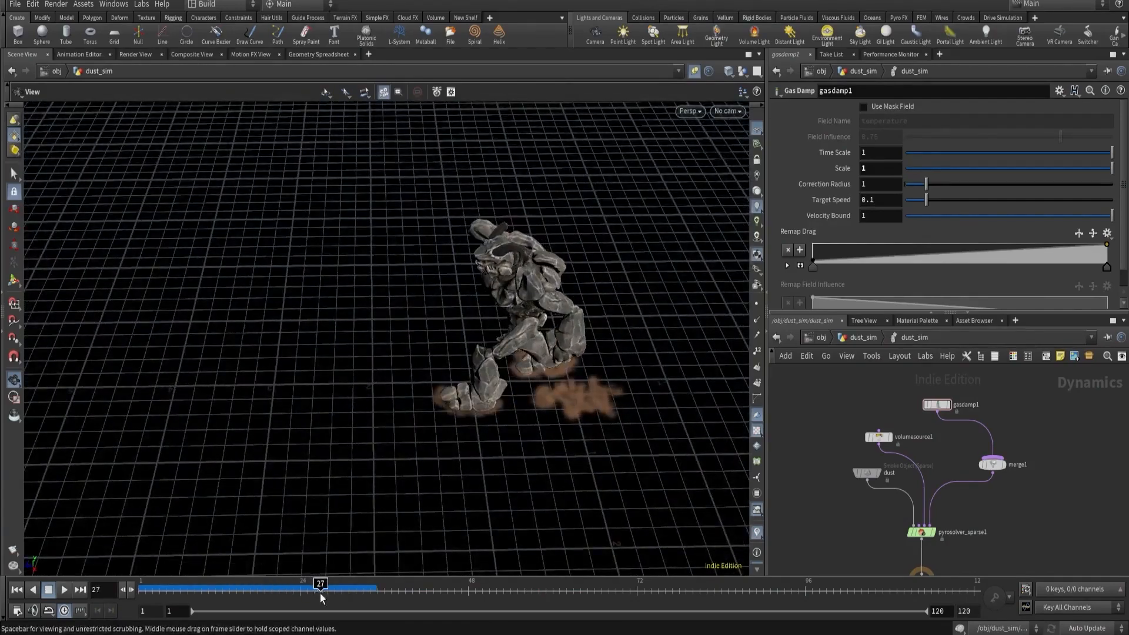
Frame the footstep dust closely, render a flipbook of frames 1 to 120, and review it in MPlay.
drag(447, 406, 491, 438)
middle_drag(492, 438, 351, 416)
right_drag(352, 416, 442, 397)
drag(441, 398, 408, 408)
right_drag(408, 408, 499, 388)
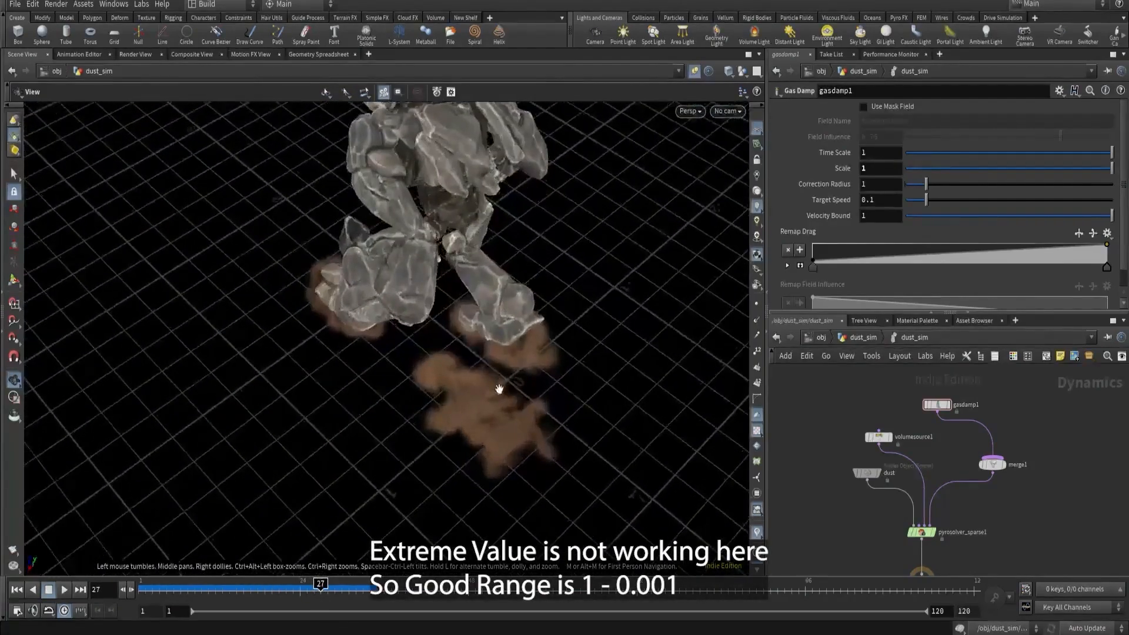
middle_drag(499, 388, 469, 383)
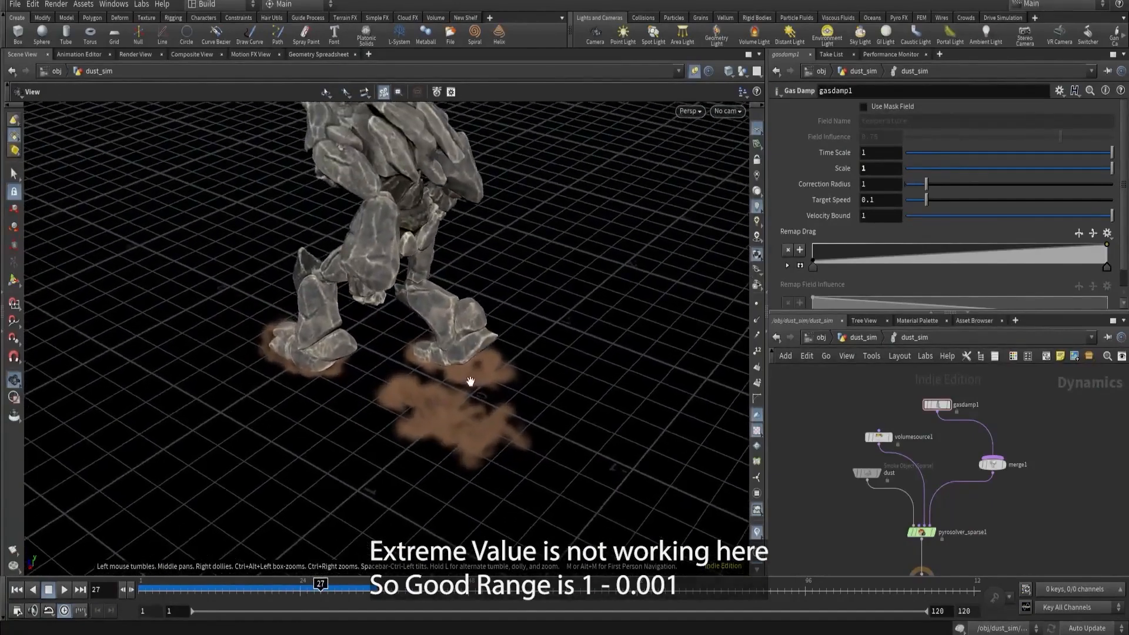
right_drag(469, 383, 488, 376)
click(12, 550)
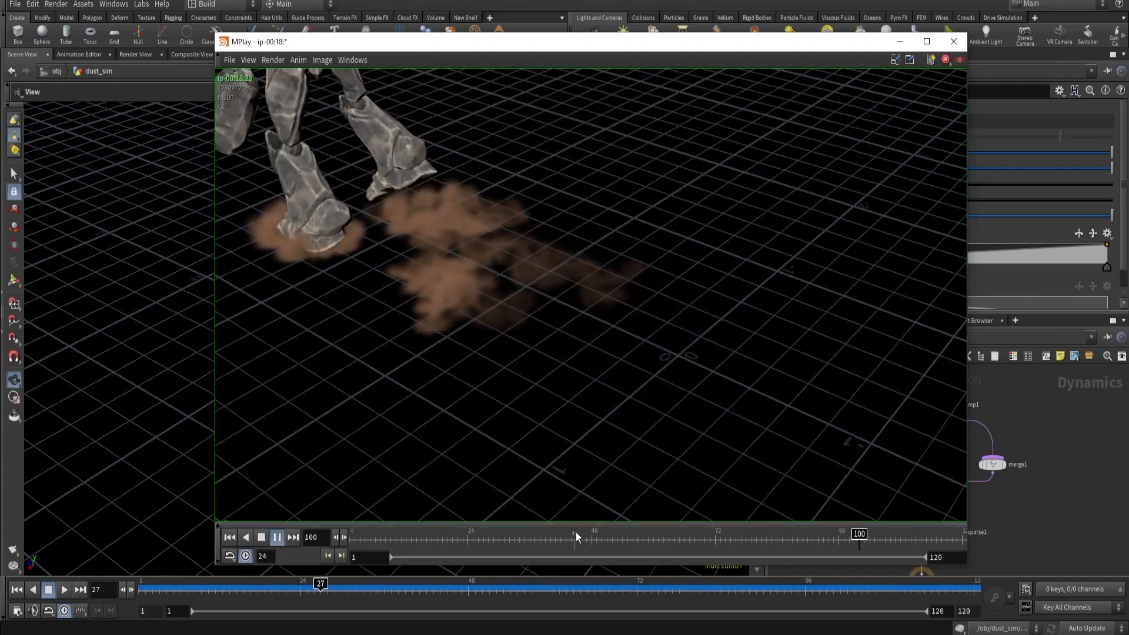
click(1082, 422)
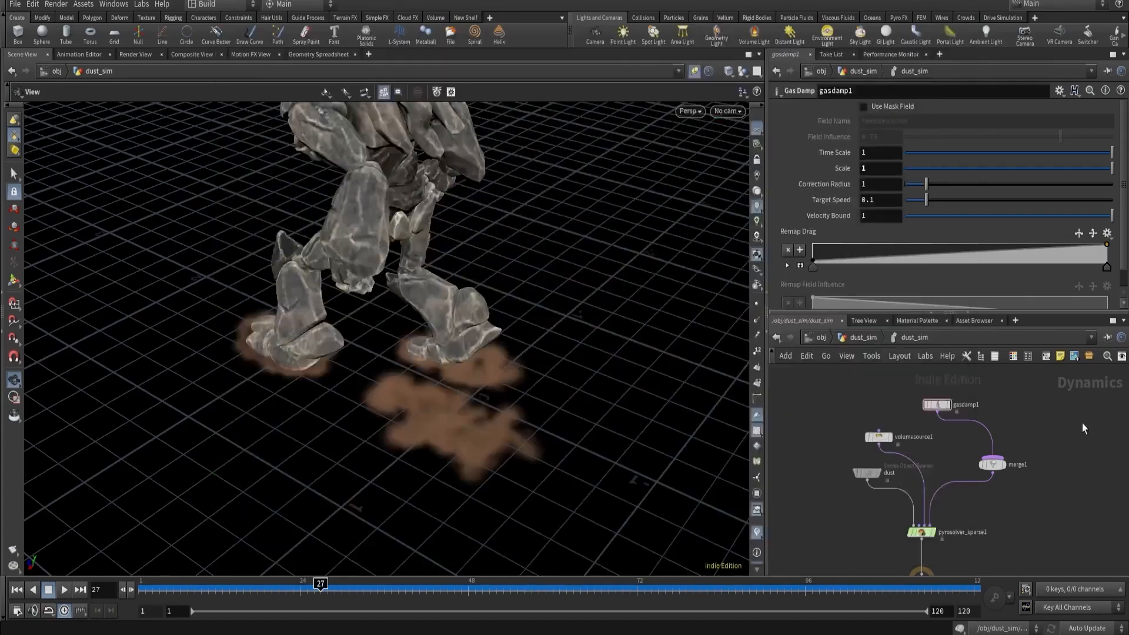
Set gasdamp1's Scale to 0.01, play the simulation from frame 1 to frame 47, and examine the dust.
click(868, 169)
text(0.1)
key(Return)
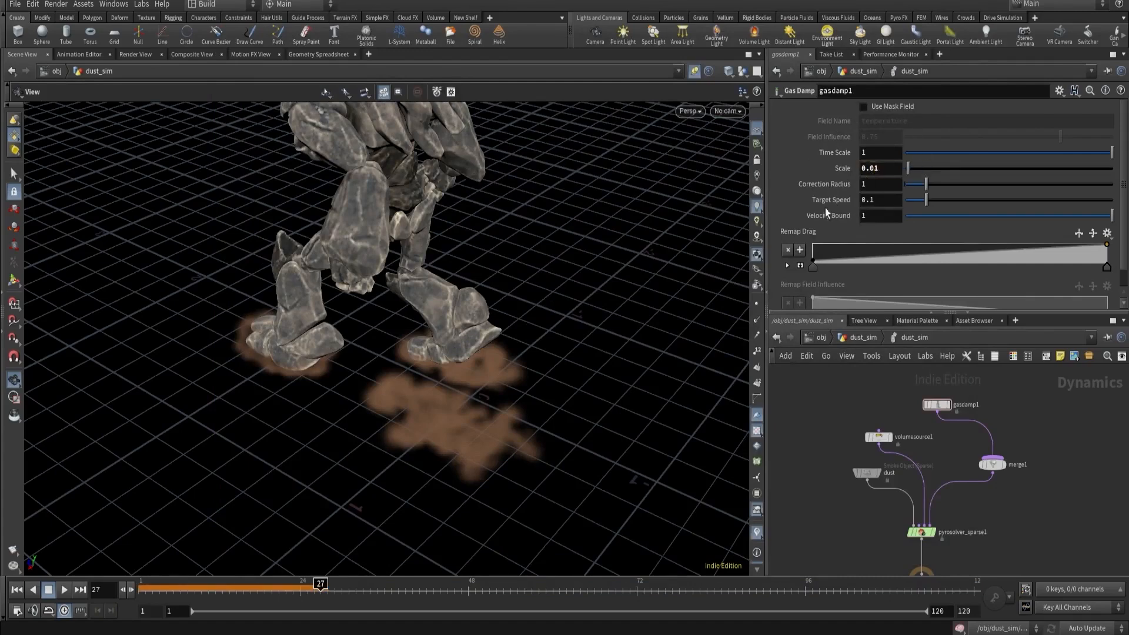
click(17, 589)
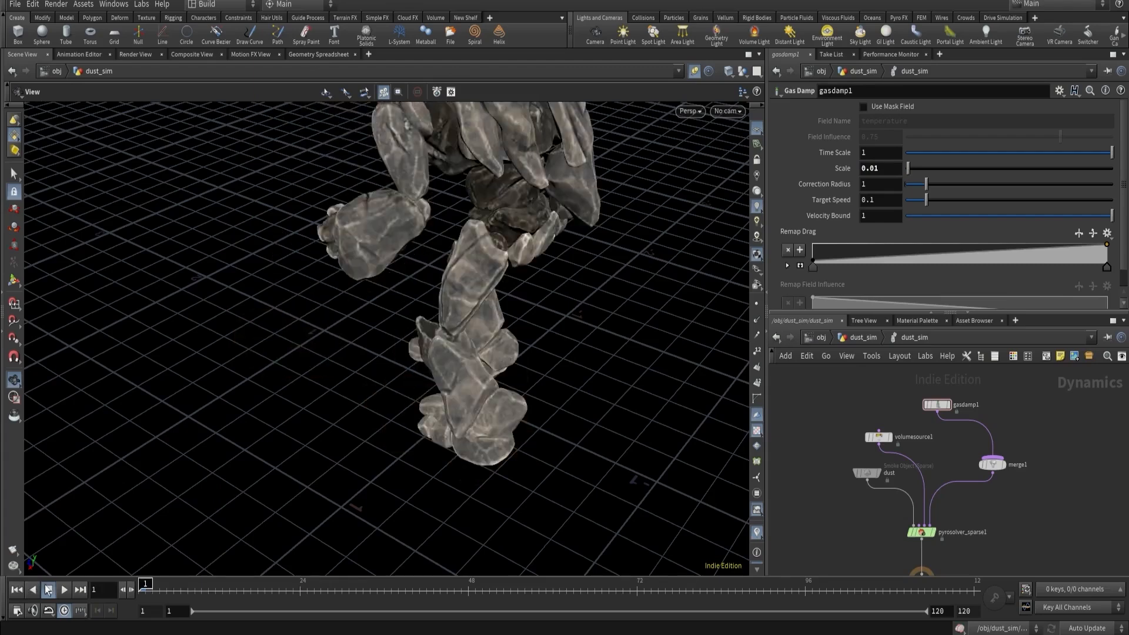
click(60, 590)
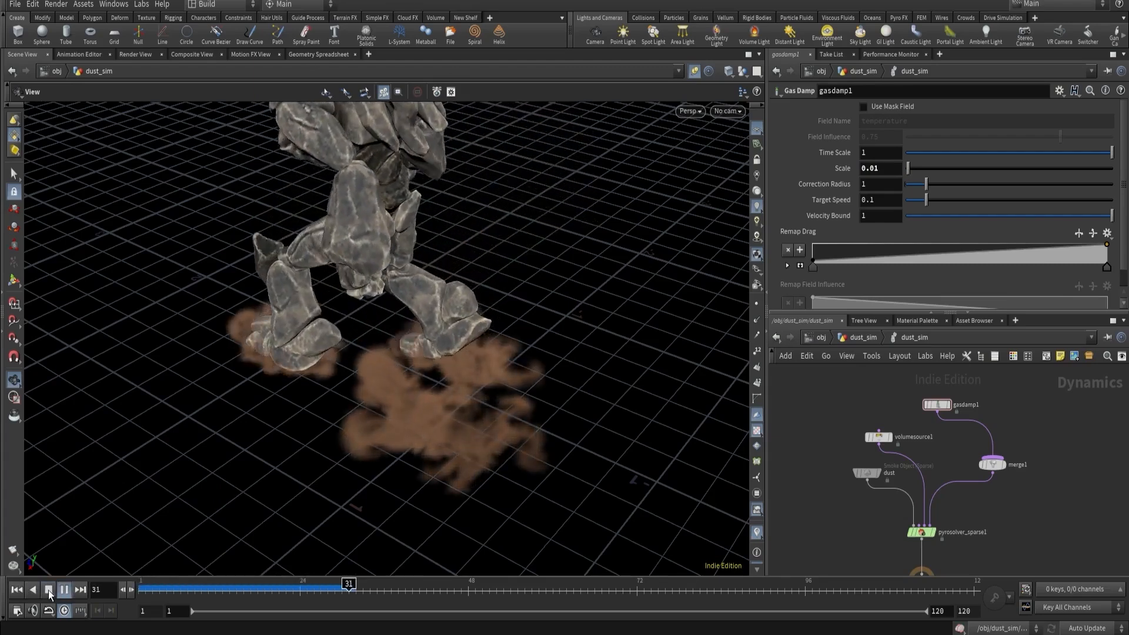
click(48, 590)
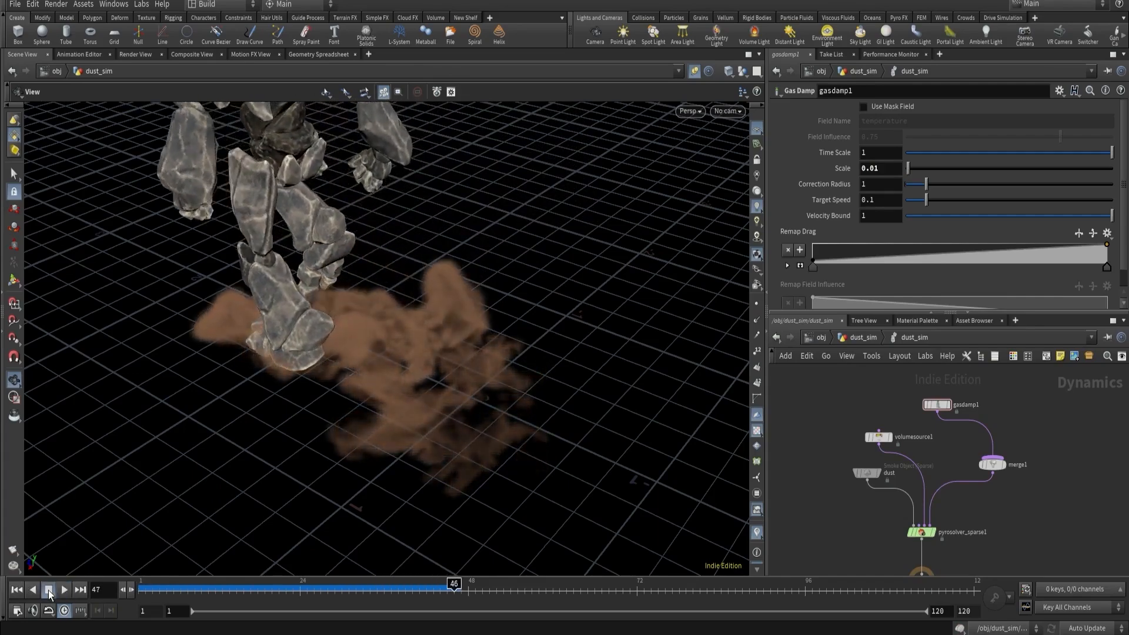
drag(378, 323, 506, 351)
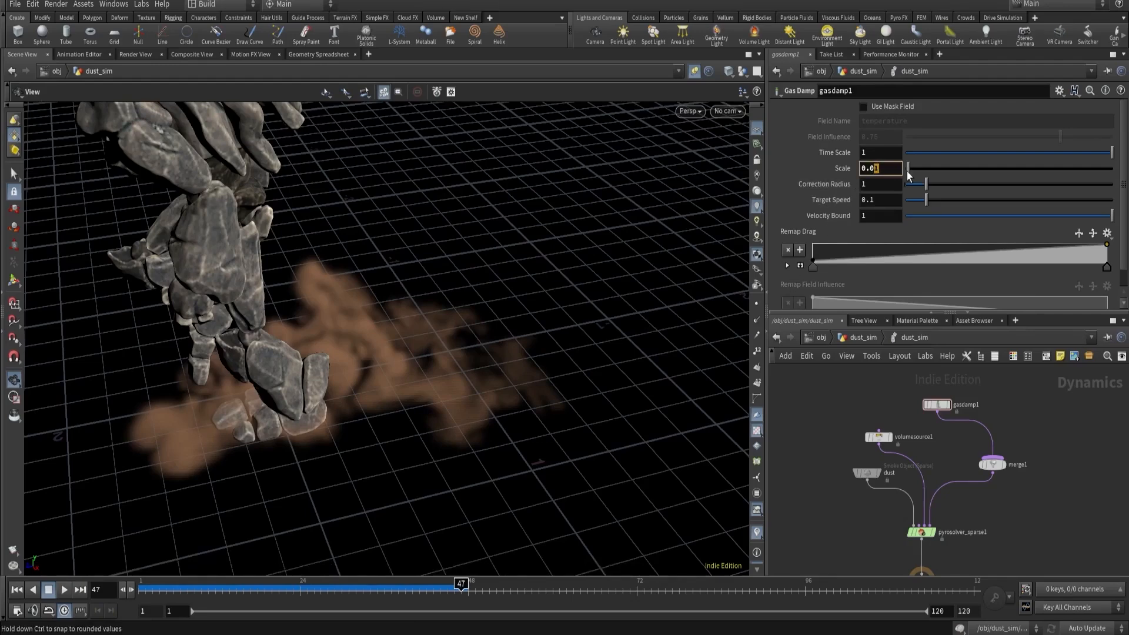
Set gasdamp1's Scale to 0.025 and play the simulation from frame 1 to about frame 23.
key(Return)
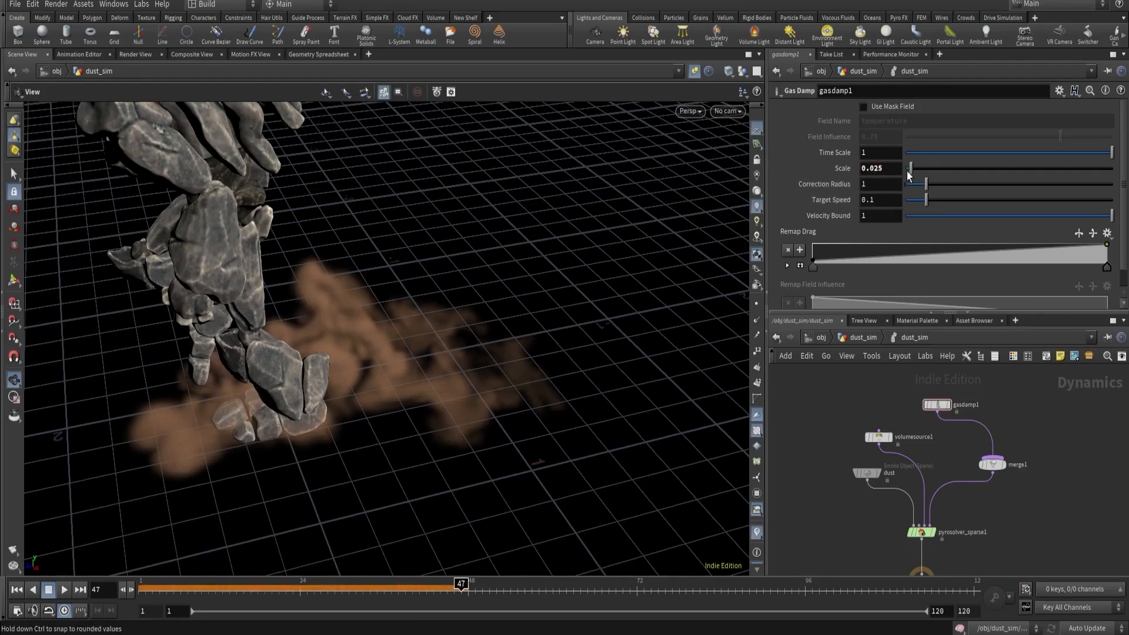
drag(500, 364, 543, 322)
click(17, 590)
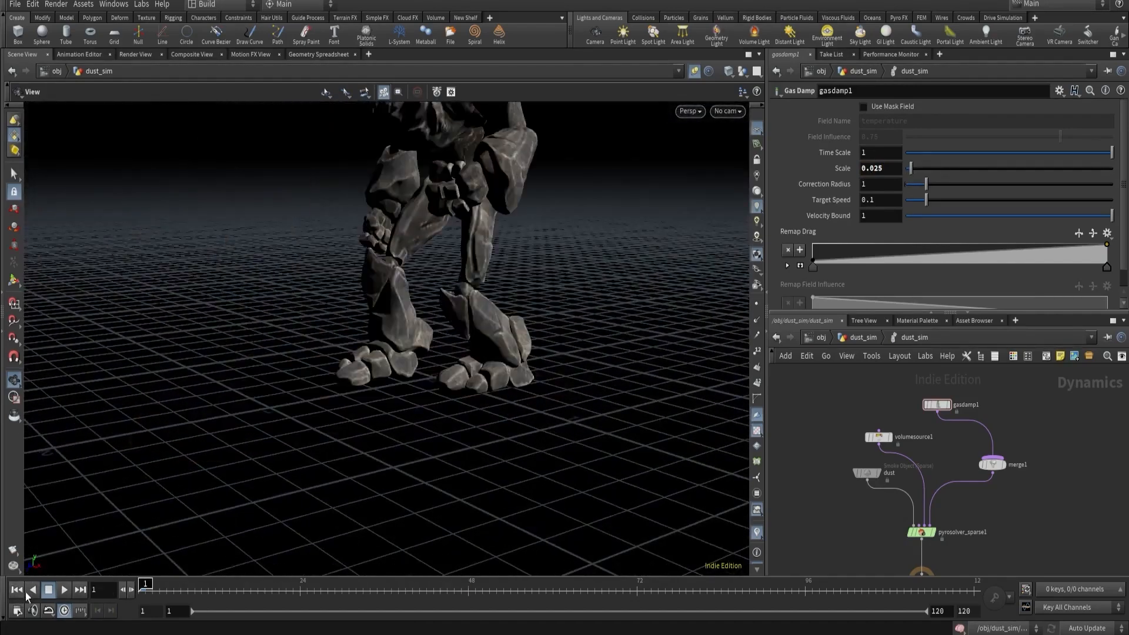
click(63, 590)
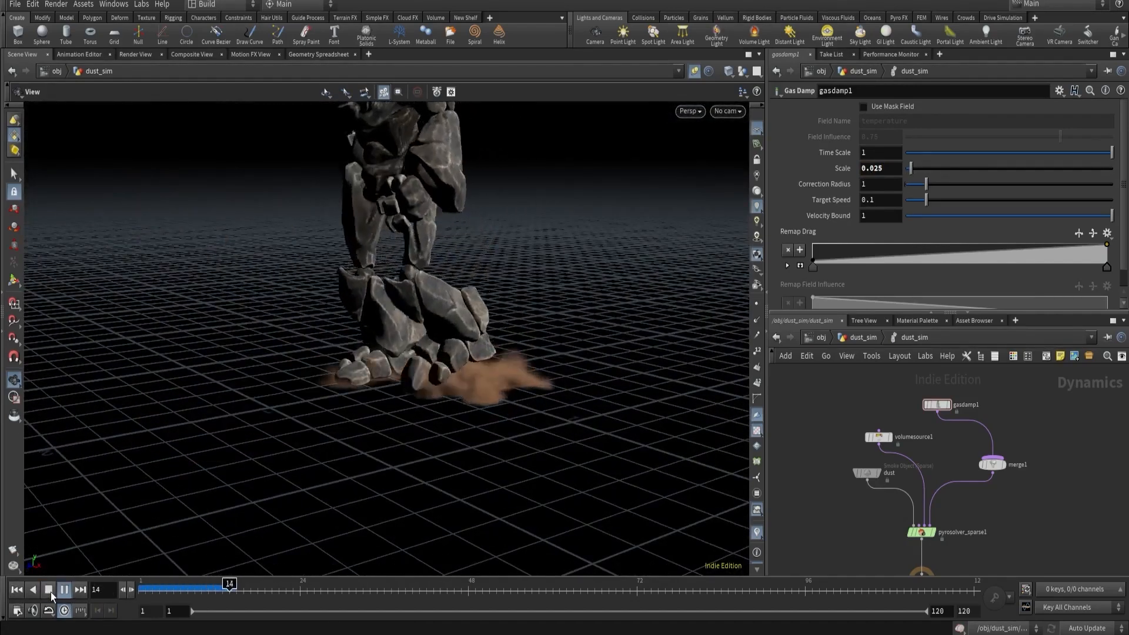
click(51, 591)
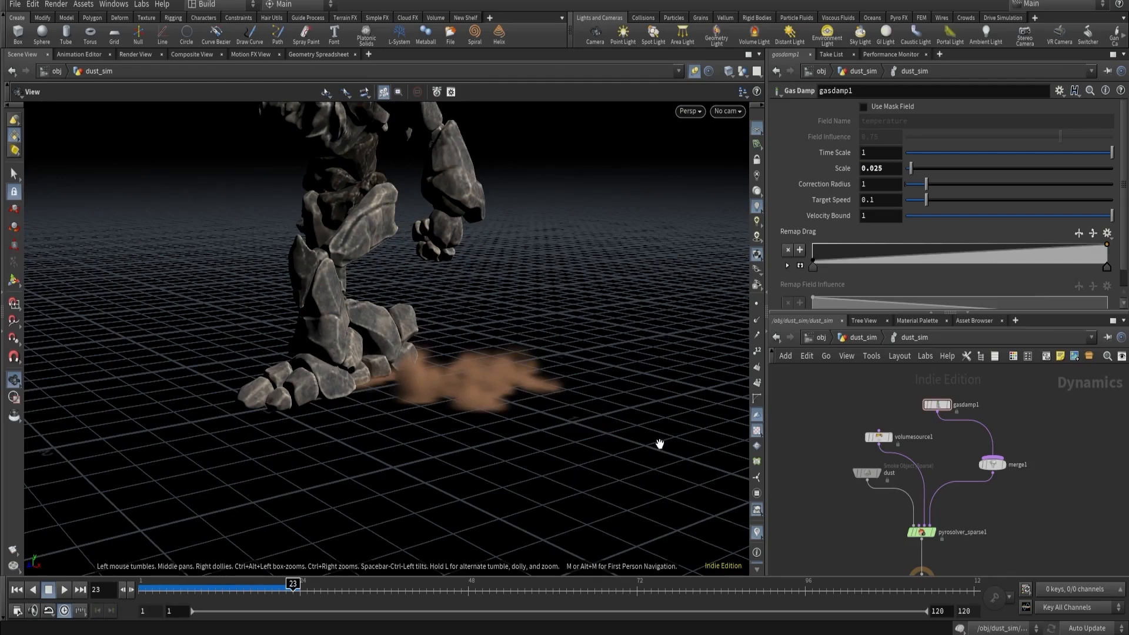
Look through cam1, scrub the computed frames, and play on to frame 45 to check the dust.
click(728, 111)
click(741, 168)
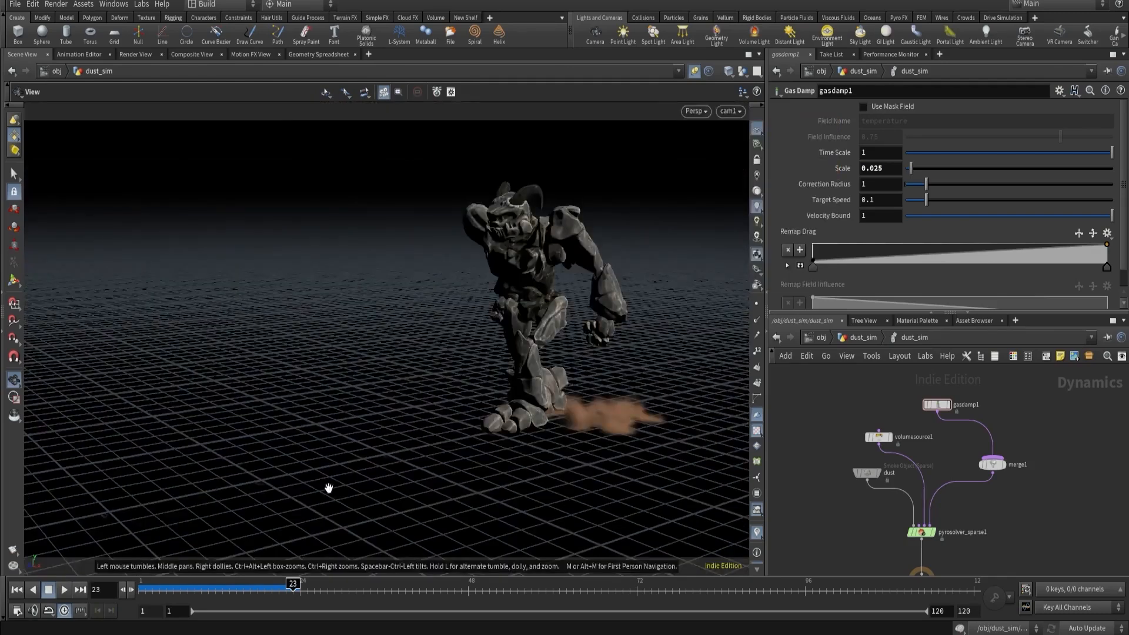
mouse_move(197, 586)
mouse_down()
mouse_move(157, 585)
mouse_move(294, 584)
mouse_up()
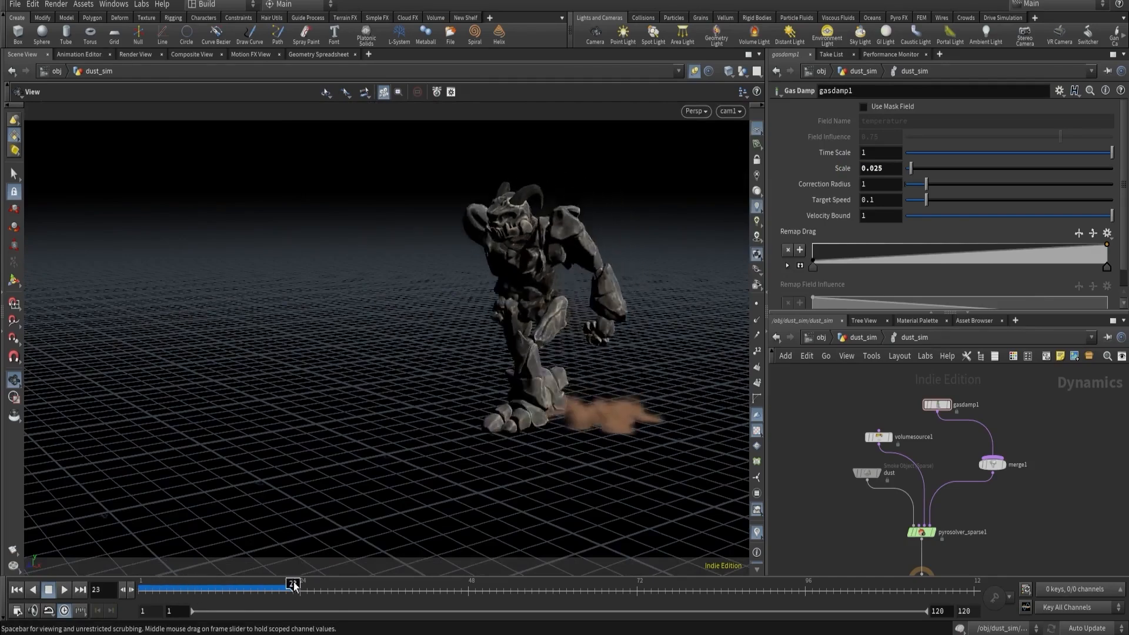
click(63, 590)
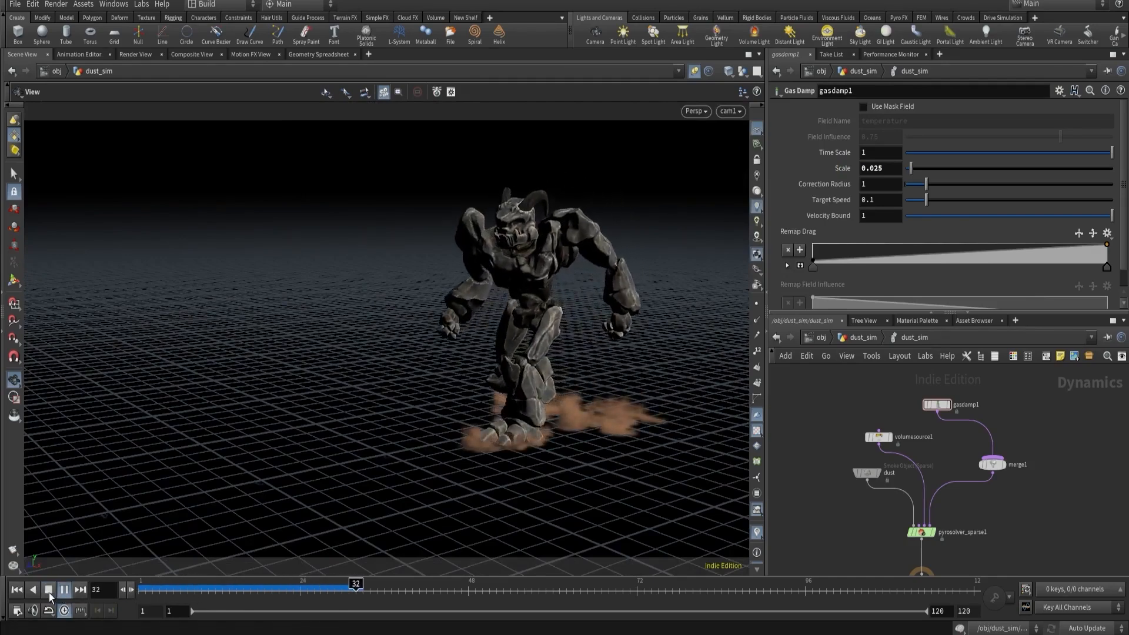
click(48, 590)
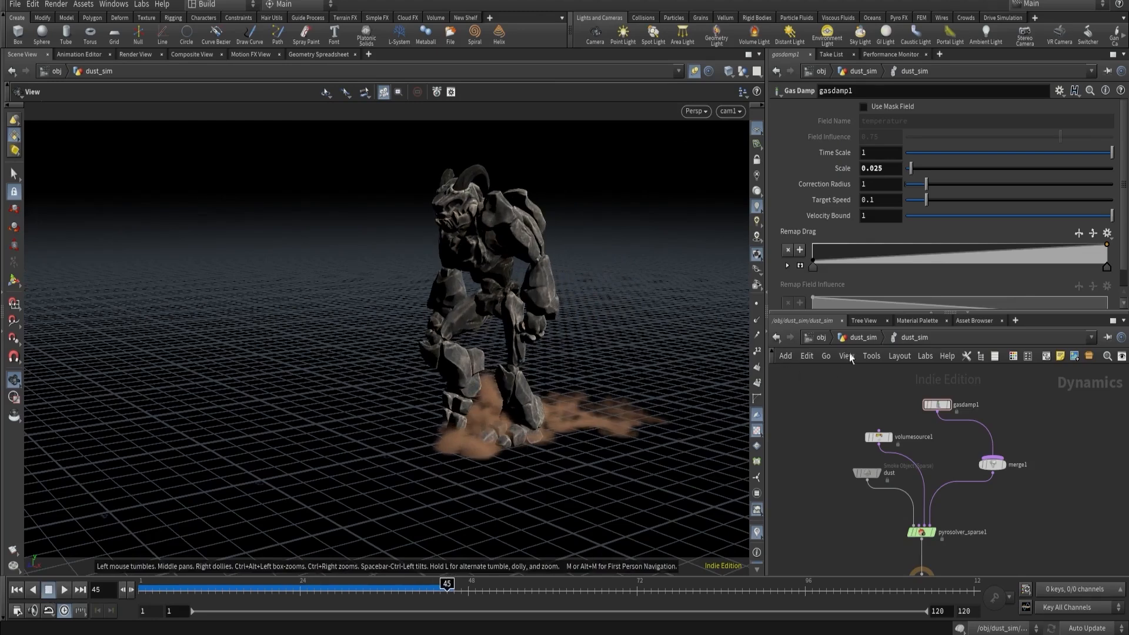
Return to the dust_sim geometry network and display the voxel_vis null.
click(866, 340)
scroll(870, 432, down, 4)
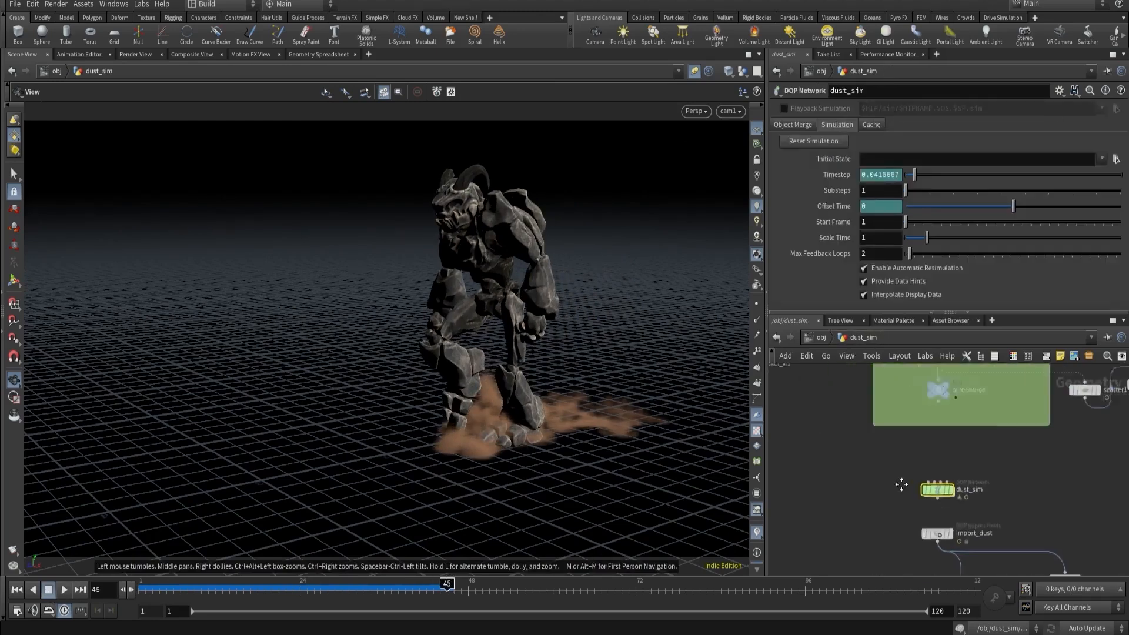
scroll(874, 434, up, 5)
click(857, 525)
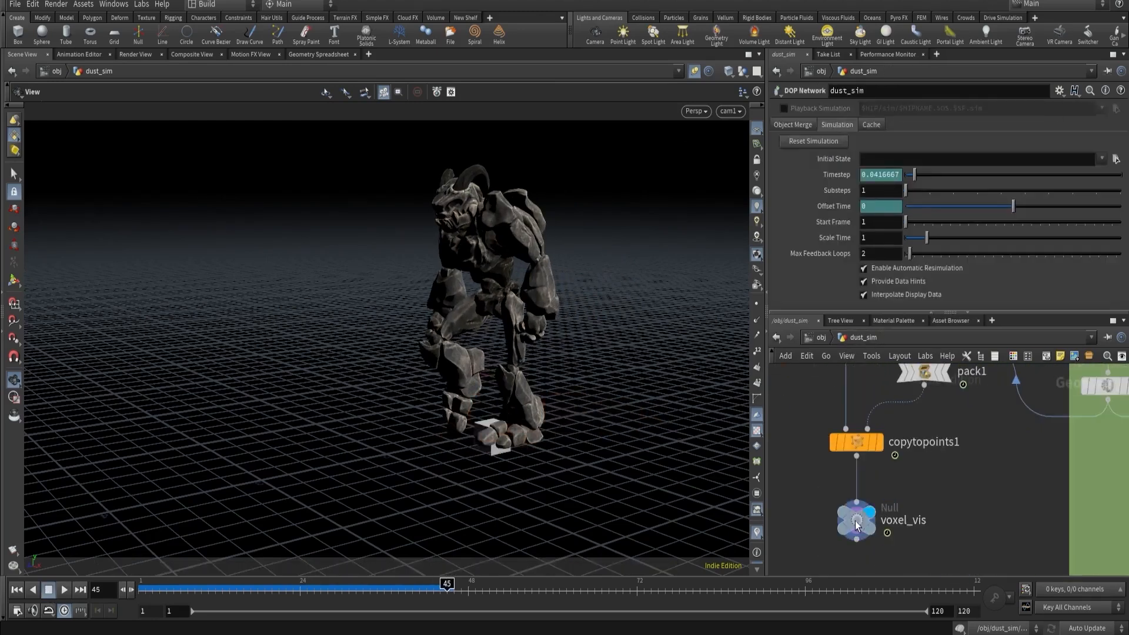
Set box2's Uniform Scale to 5 and examine the enlarged cube from outside the camera view.
scroll(818, 457, down, 3)
click(817, 411)
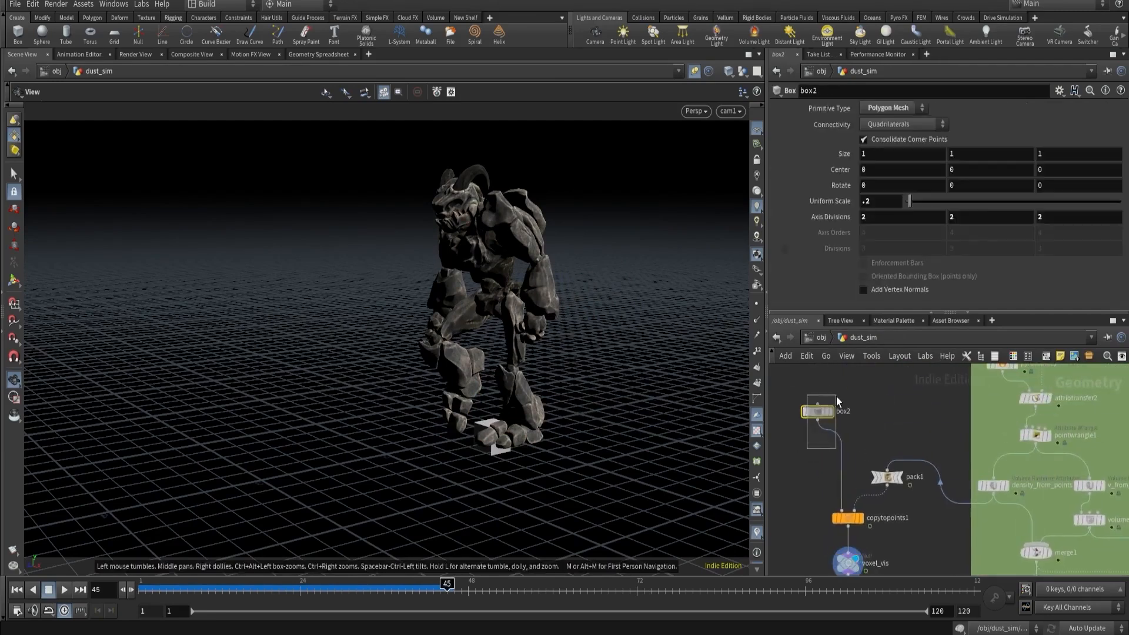
middle_drag(886, 204, 1126, 220)
right_drag(566, 299, 362, 347)
drag(363, 347, 523, 330)
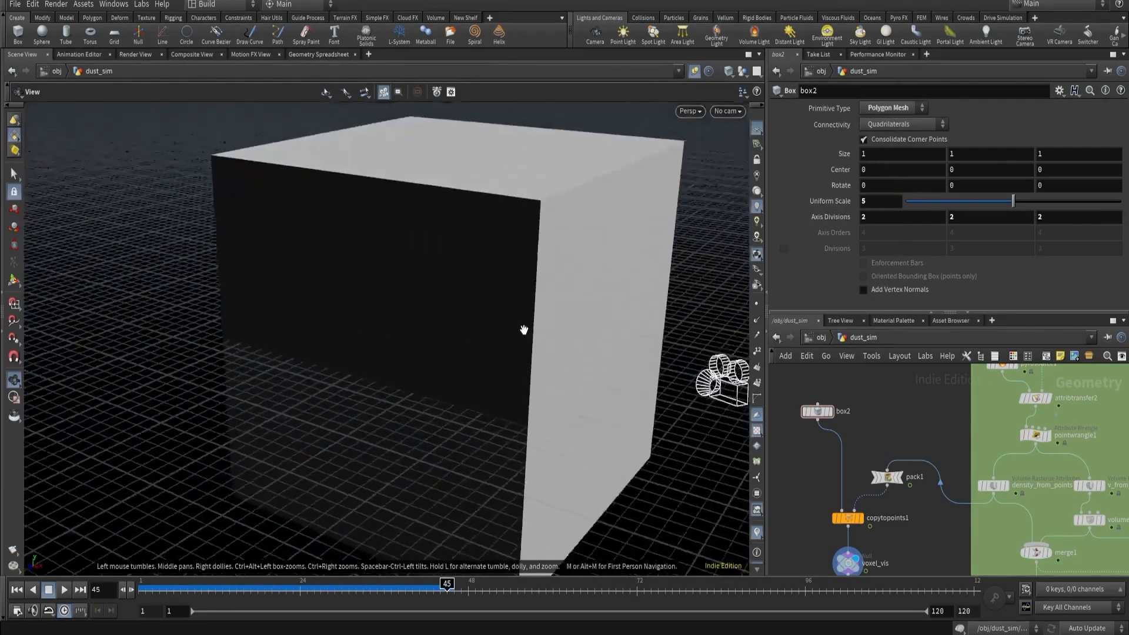
right_drag(524, 330, 316, 355)
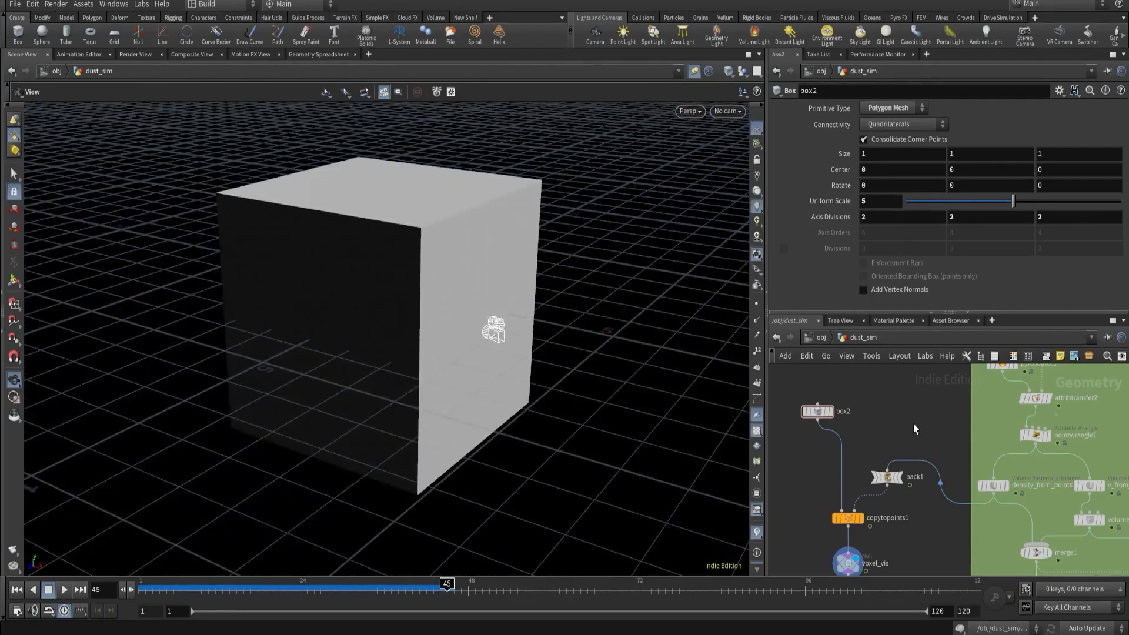
Inside the dust_sim DOP network, add a Gas Turbulence node feeding merge1 and set its Swirl Size to 5.
scroll(912, 424, down, 6)
scroll(894, 463, up, 4)
double_click(892, 440)
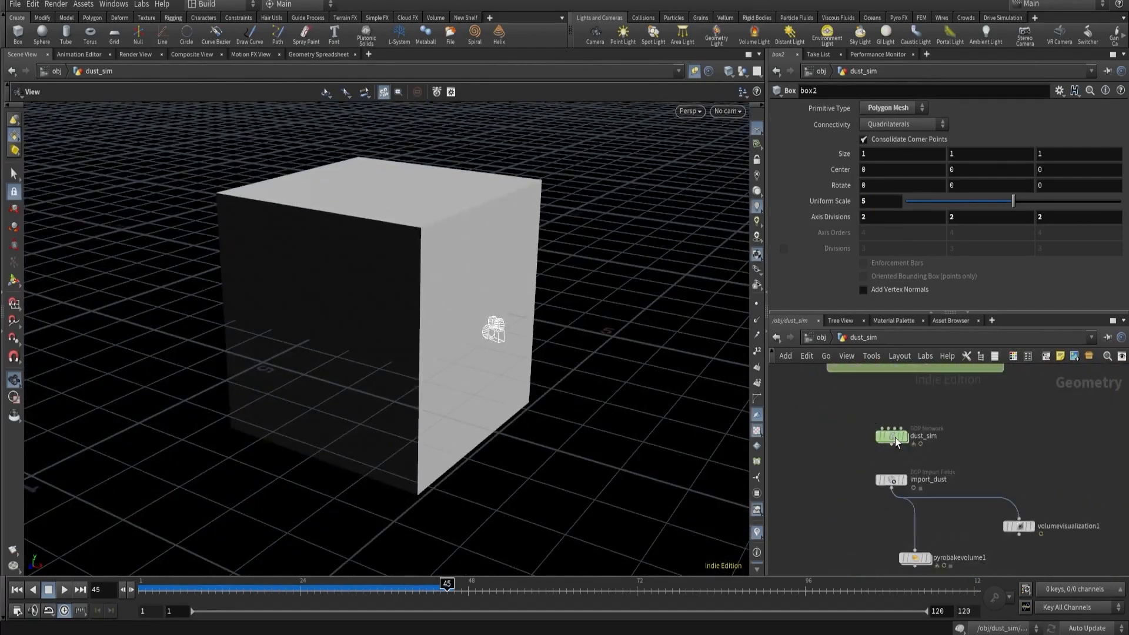
key(Tab)
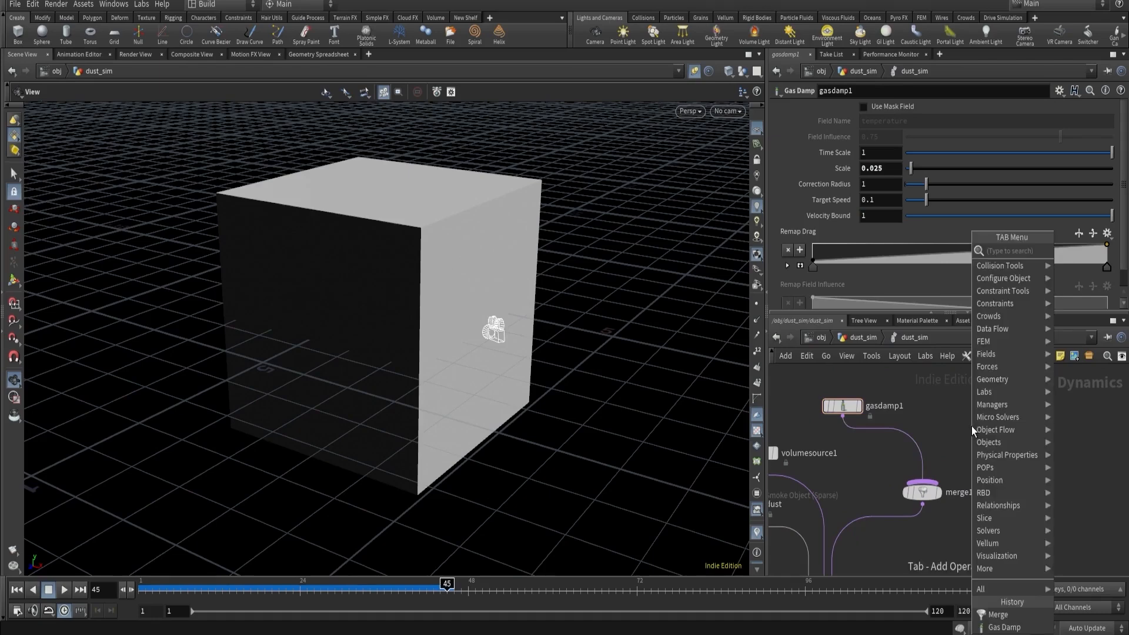
text(tu)
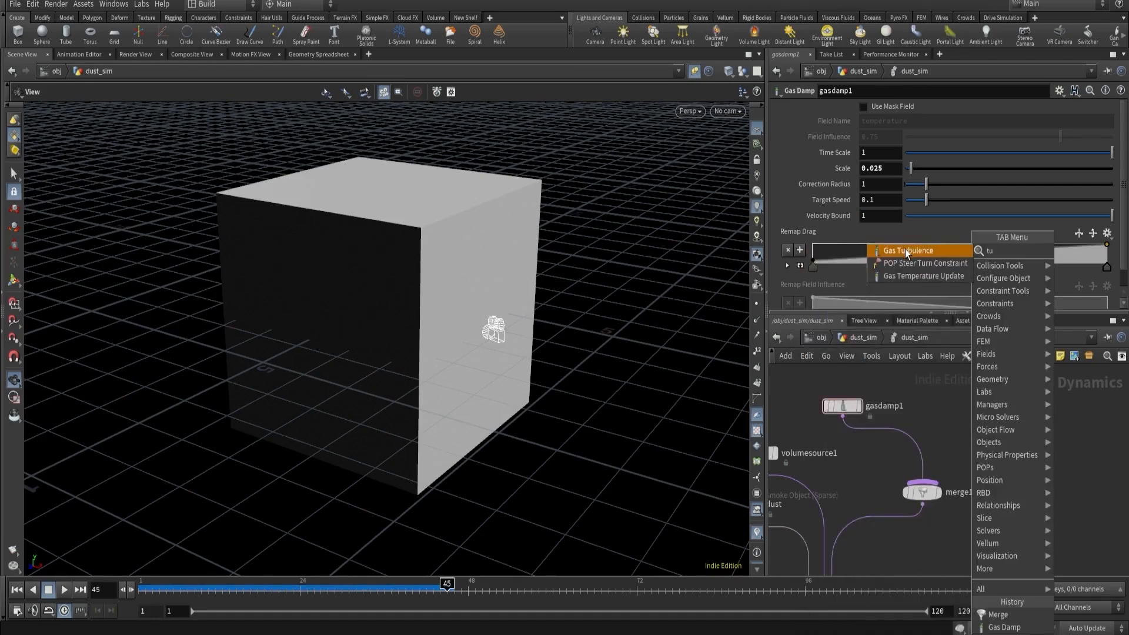
click(906, 251)
click(933, 389)
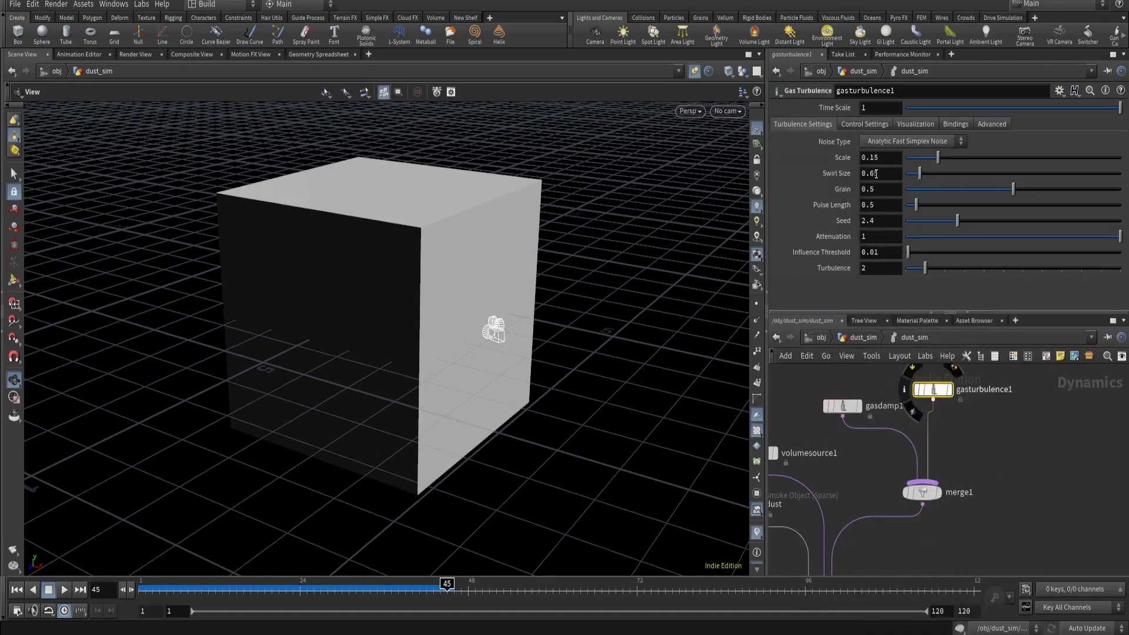
text(5)
key(Return)
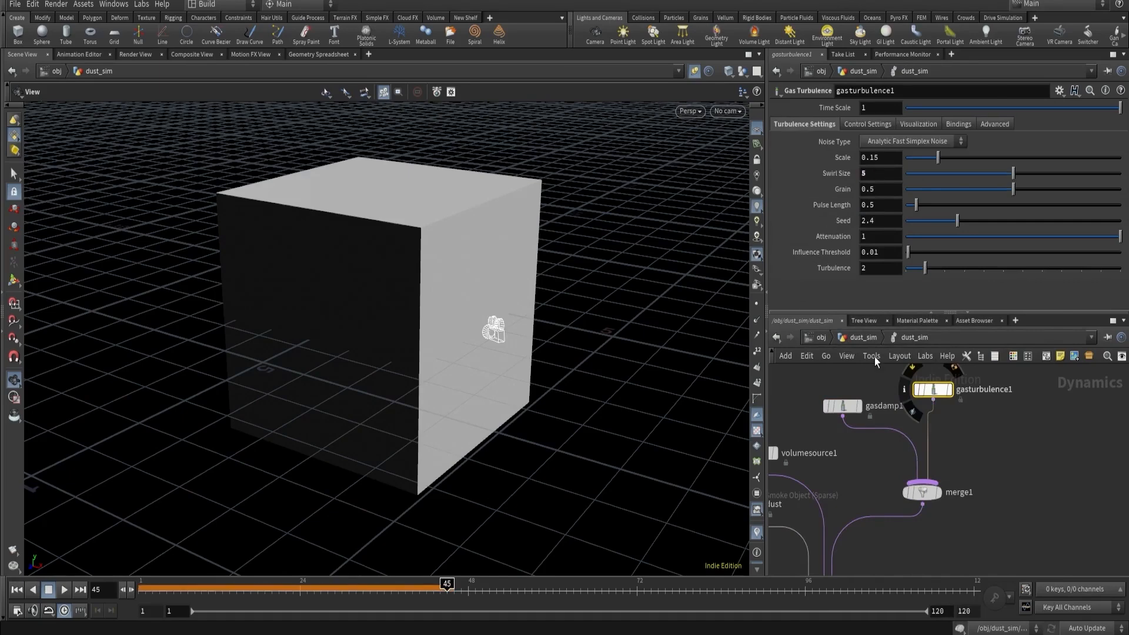
Display pyrobakevolume1 through cam1 and scrub the timeline to frame 37 to check the turbulent dust.
click(863, 338)
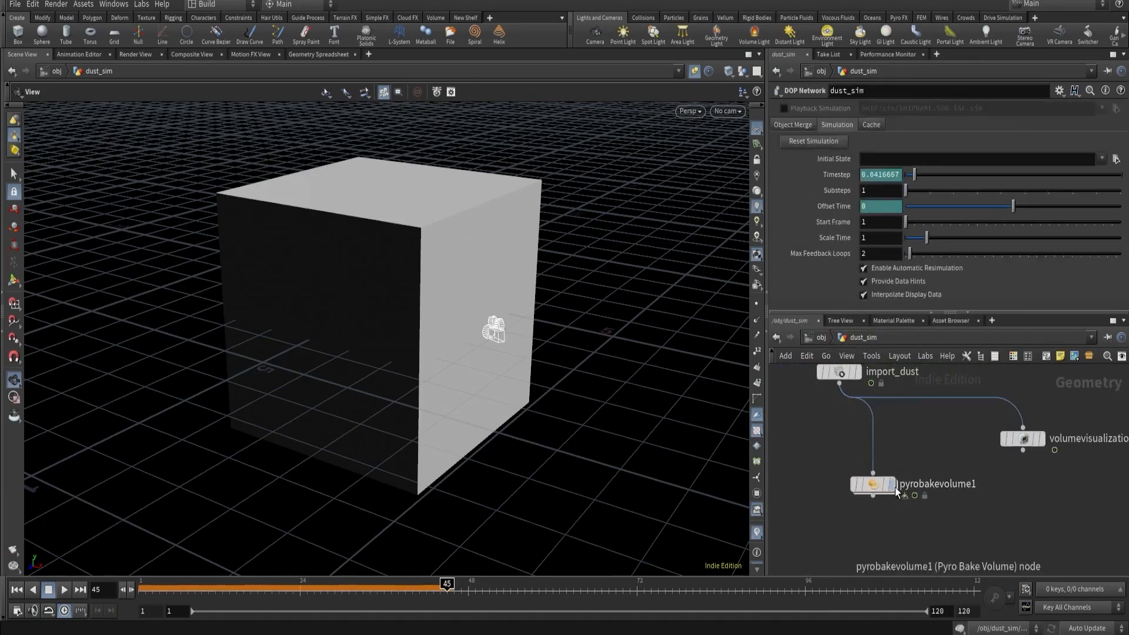
click(869, 481)
click(728, 111)
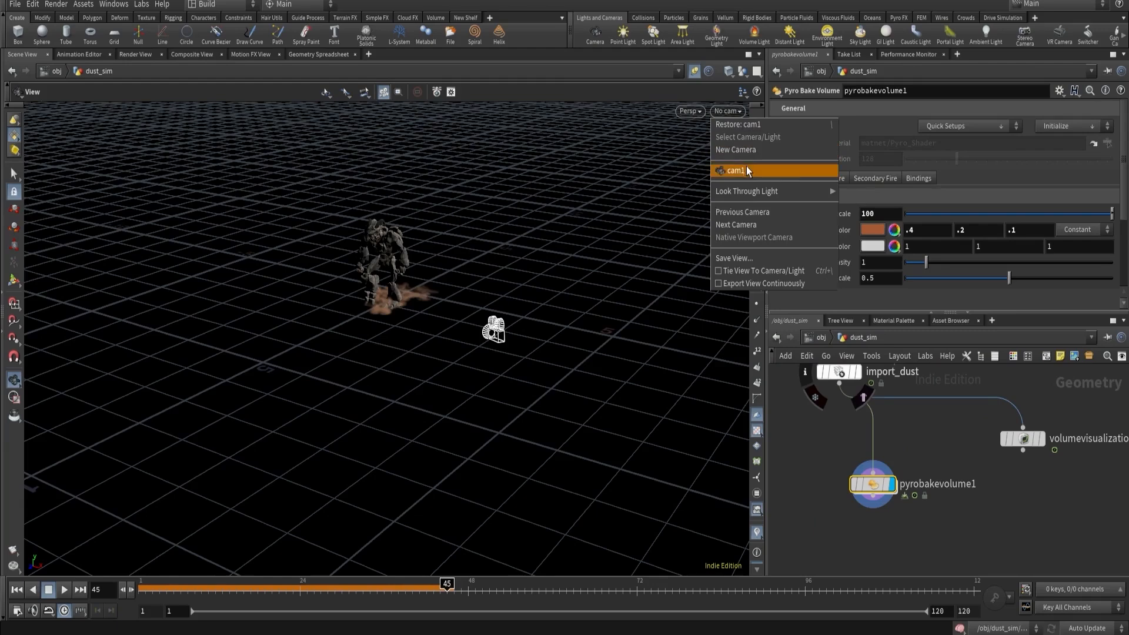
click(747, 166)
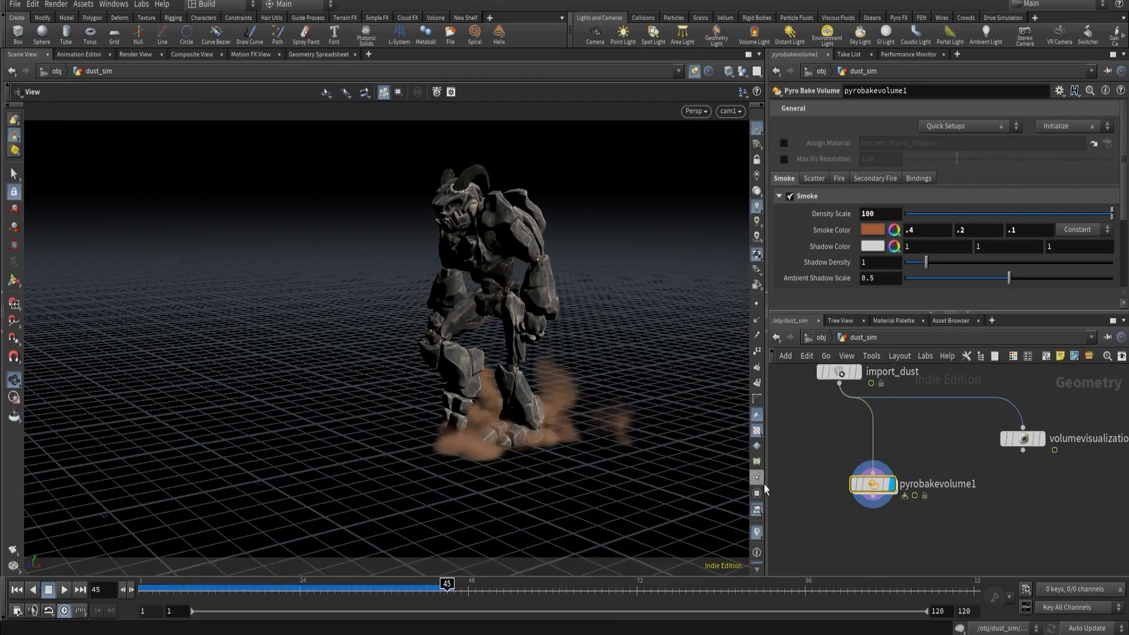
drag(405, 589, 276, 589)
drag(290, 580, 392, 582)
Go back inside the dust_sim DOP network and set gasturbulence1's Scale to 0.02.
scroll(785, 470, down, 3)
middle_drag(790, 466, 812, 547)
scroll(829, 457, up, 4)
double_click(845, 472)
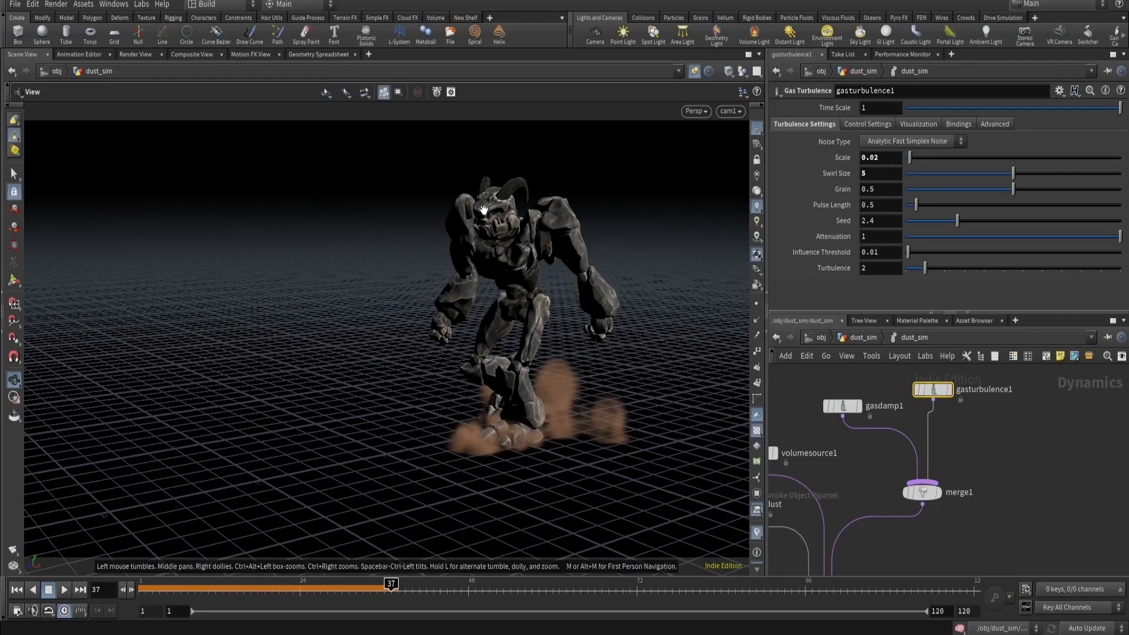
Render a flipbook from frame 1 to 120 and review it in MPlay, stopping at frame 55.
click(17, 590)
click(14, 550)
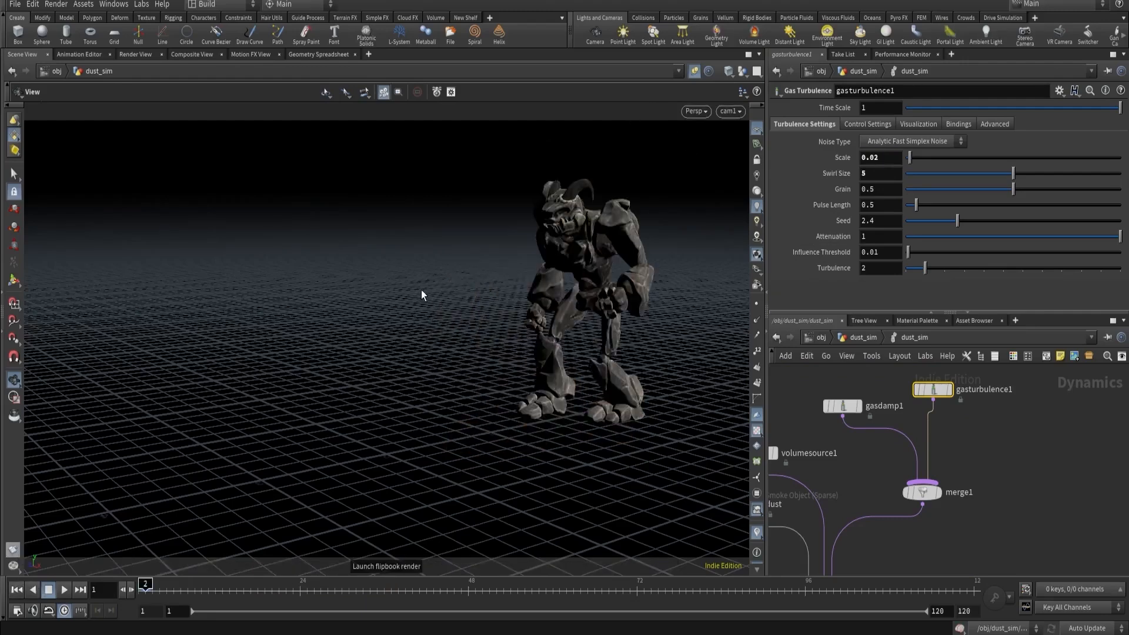
click(277, 538)
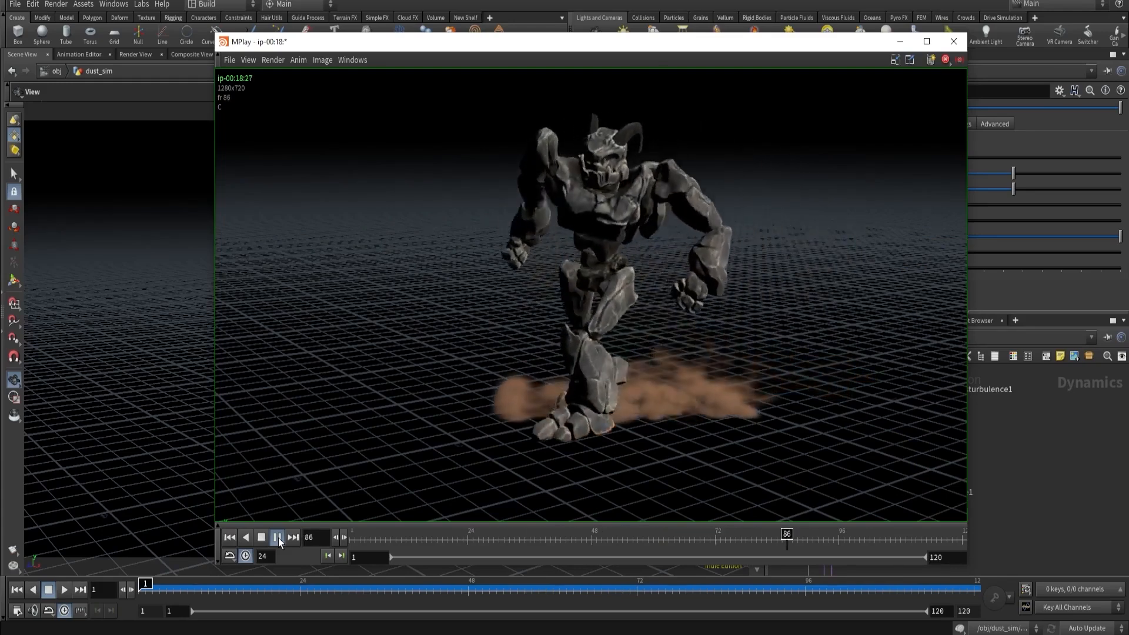
click(627, 539)
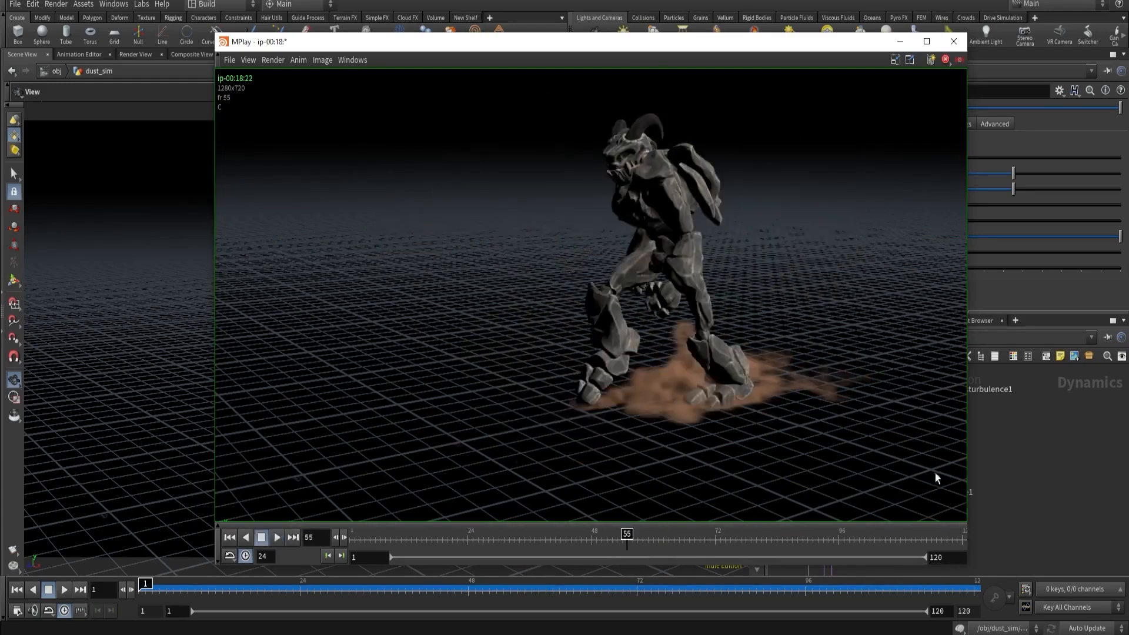
click(1025, 440)
Show the dust_sim DOP network in the viewport and enable Visualize Turbulence on gasturbulence1.
click(695, 71)
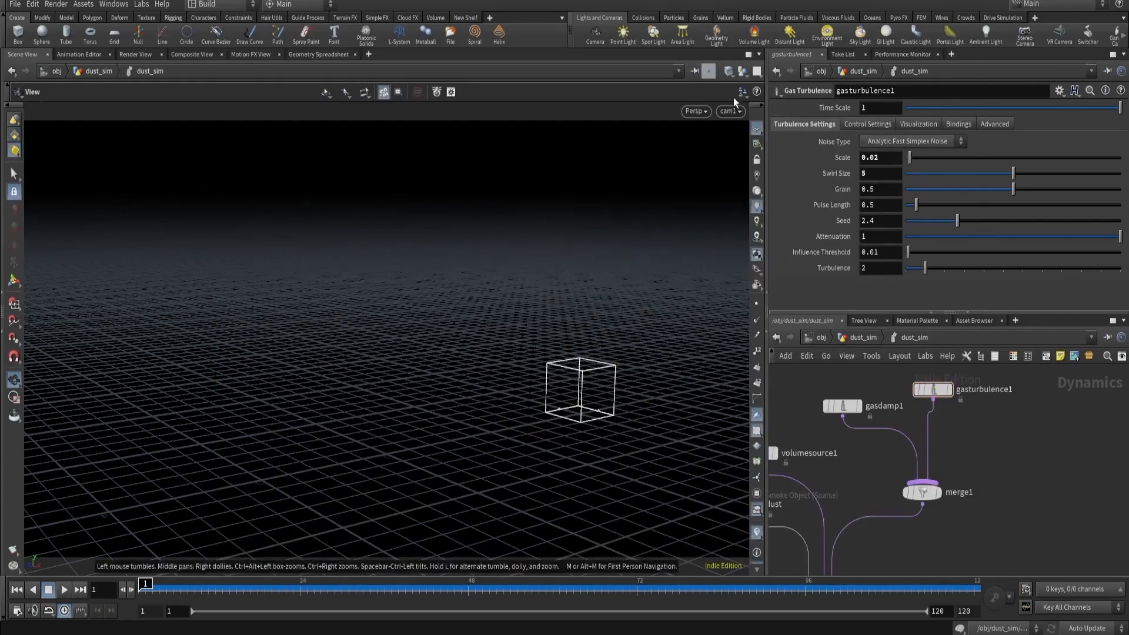
click(912, 125)
click(880, 142)
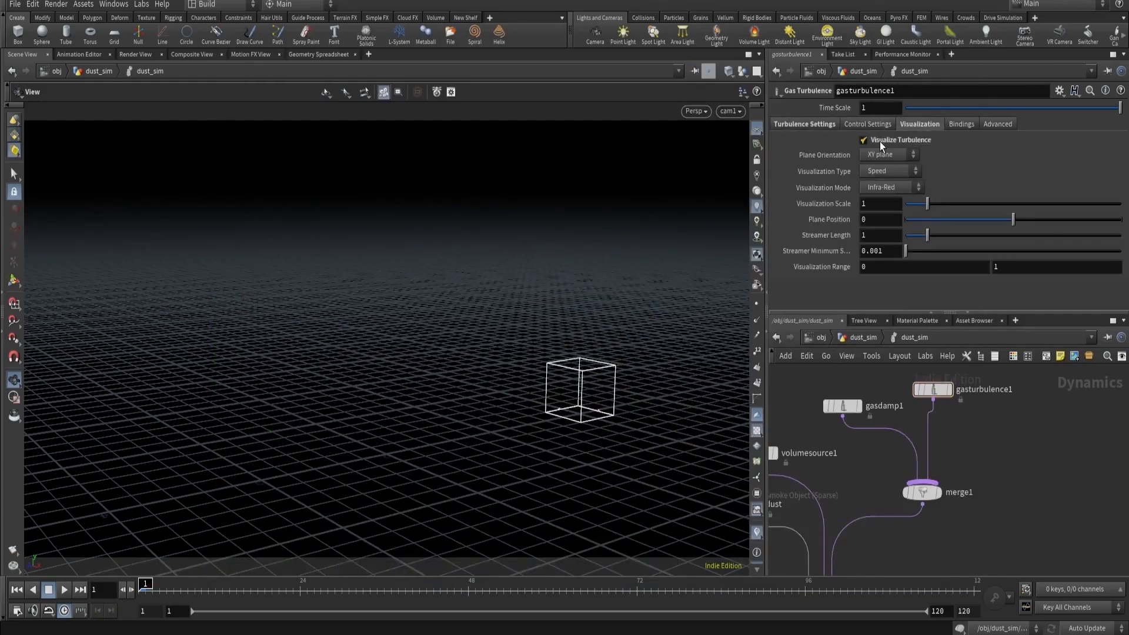
Play the simulation to frame 44 and examine the turbulence streamers up close from above.
click(62, 589)
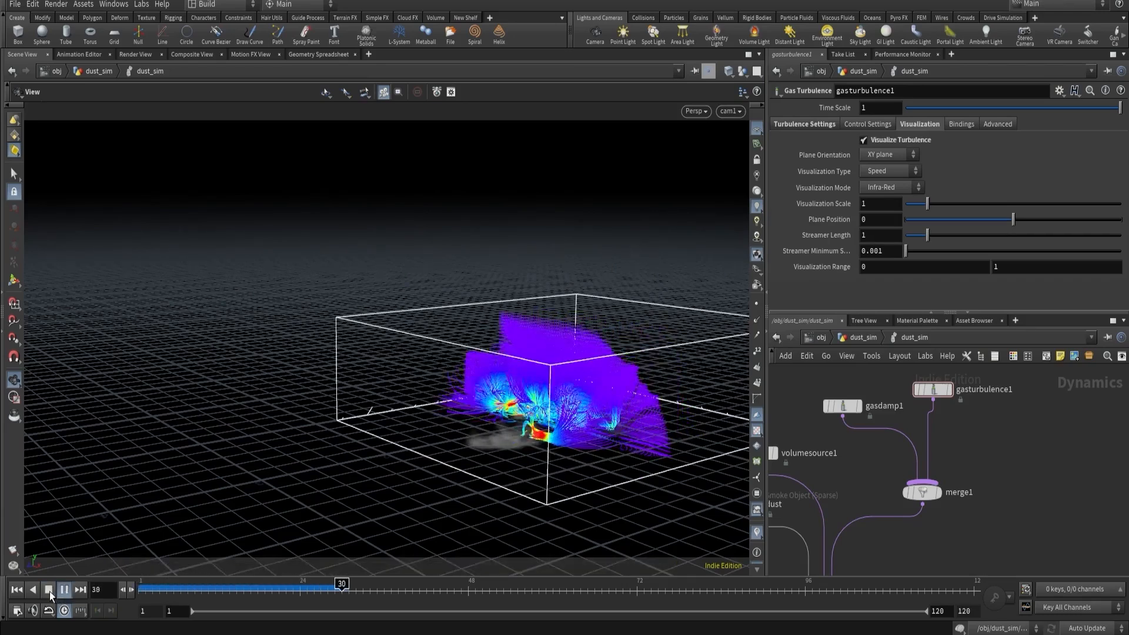
click(50, 591)
drag(432, 397, 658, 426)
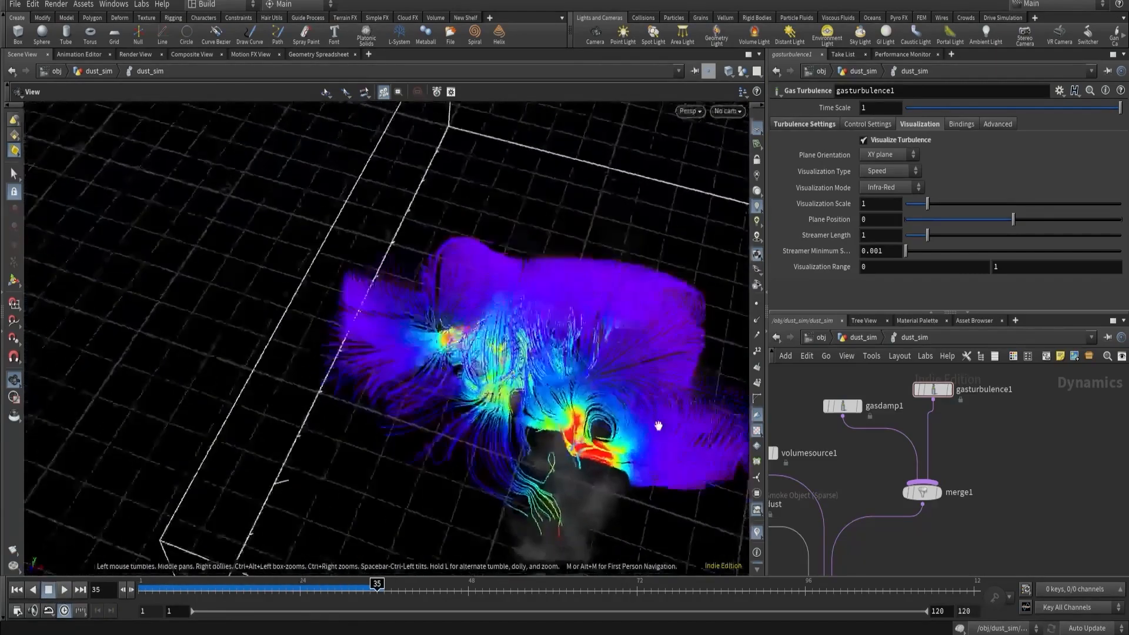
middle_drag(658, 425, 539, 406)
right_drag(539, 406, 565, 424)
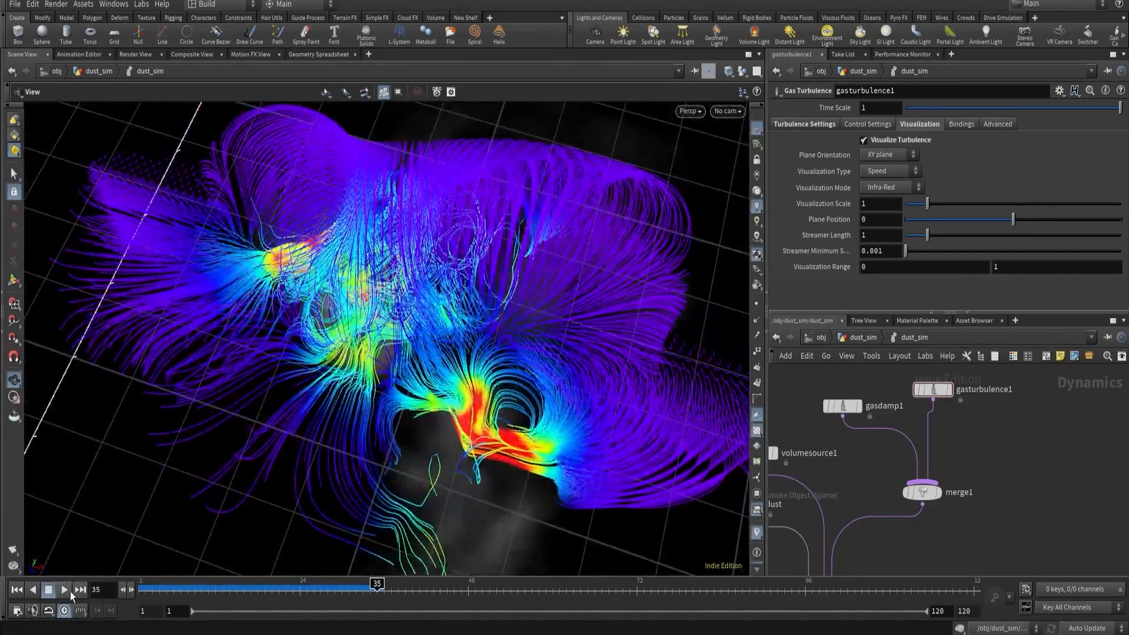
click(66, 590)
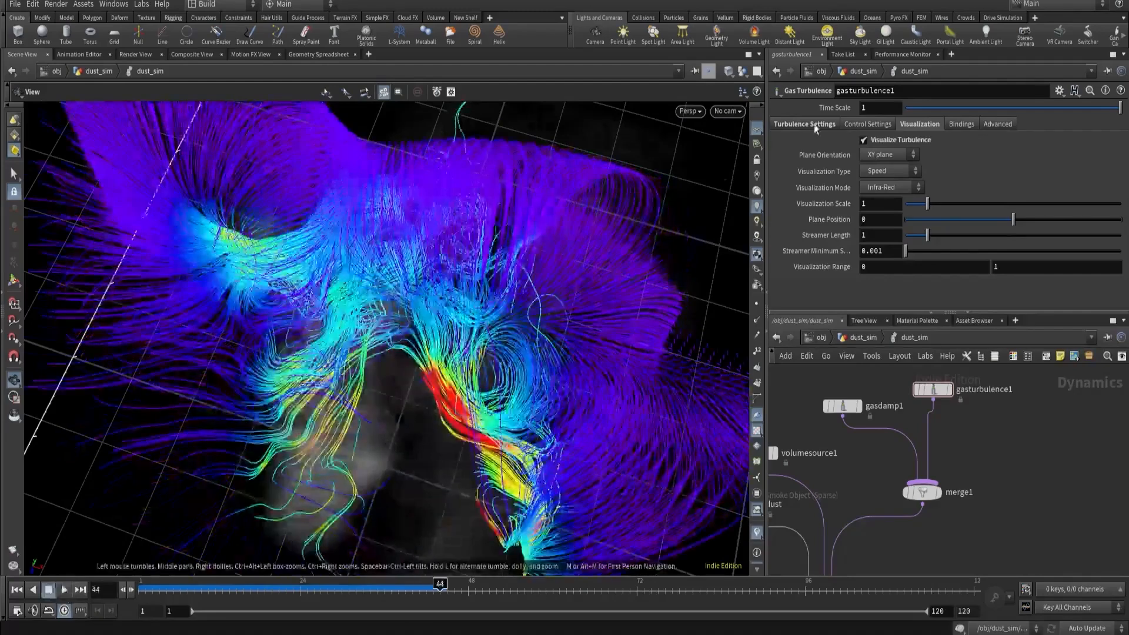
Set gasturbulence1's Pulse Length to 10 and replay the turbulence visualization from frame 1.
click(815, 126)
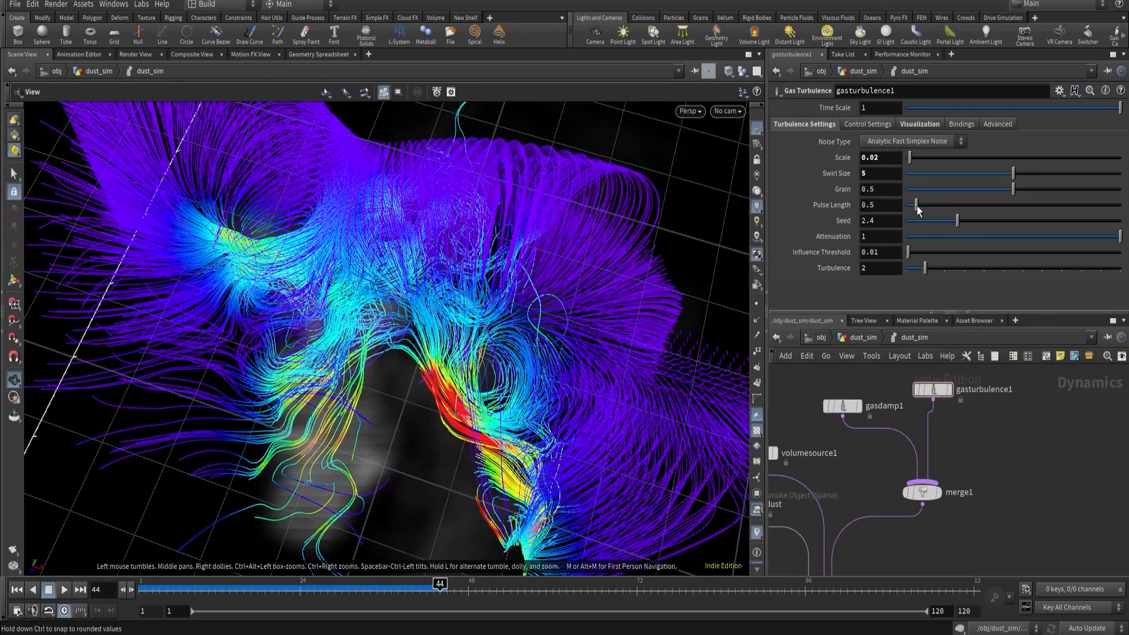
drag(916, 206, 1120, 203)
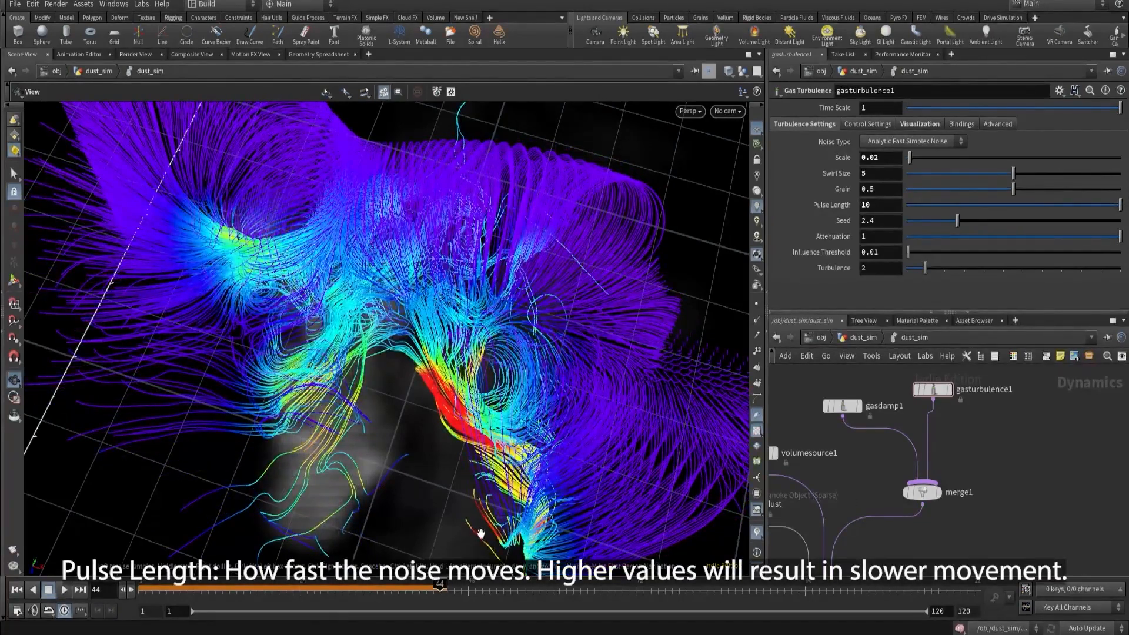
drag(378, 487, 282, 497)
click(21, 590)
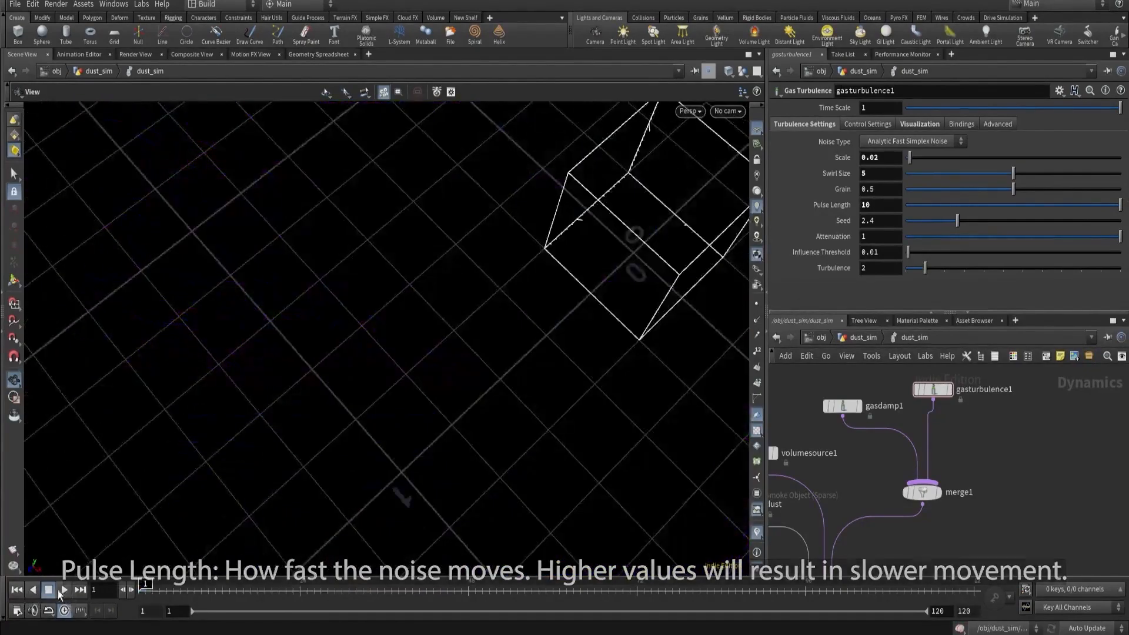
click(61, 590)
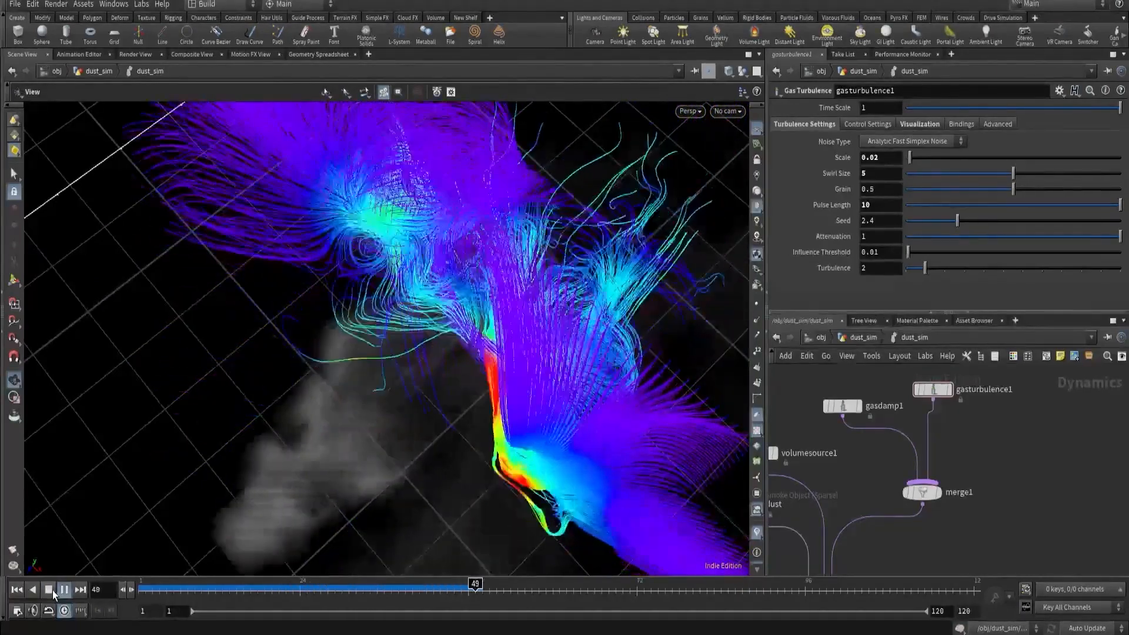
Stop the turbulence playback, return to the dust_sim geometry network, and view the dust from above at frame 57.
click(50, 590)
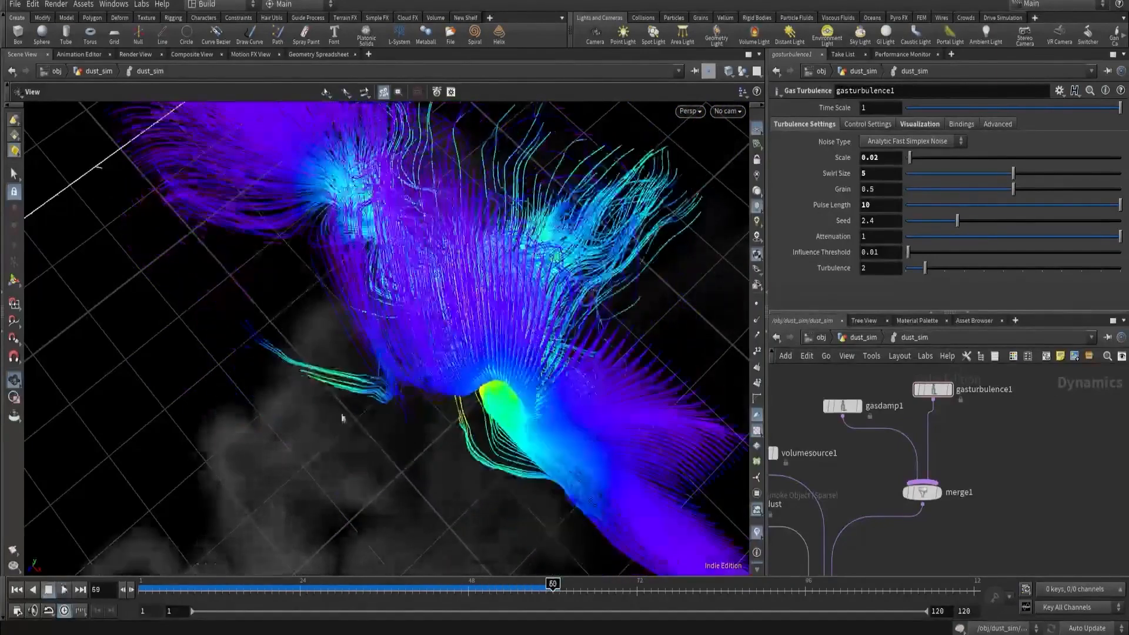
click(863, 337)
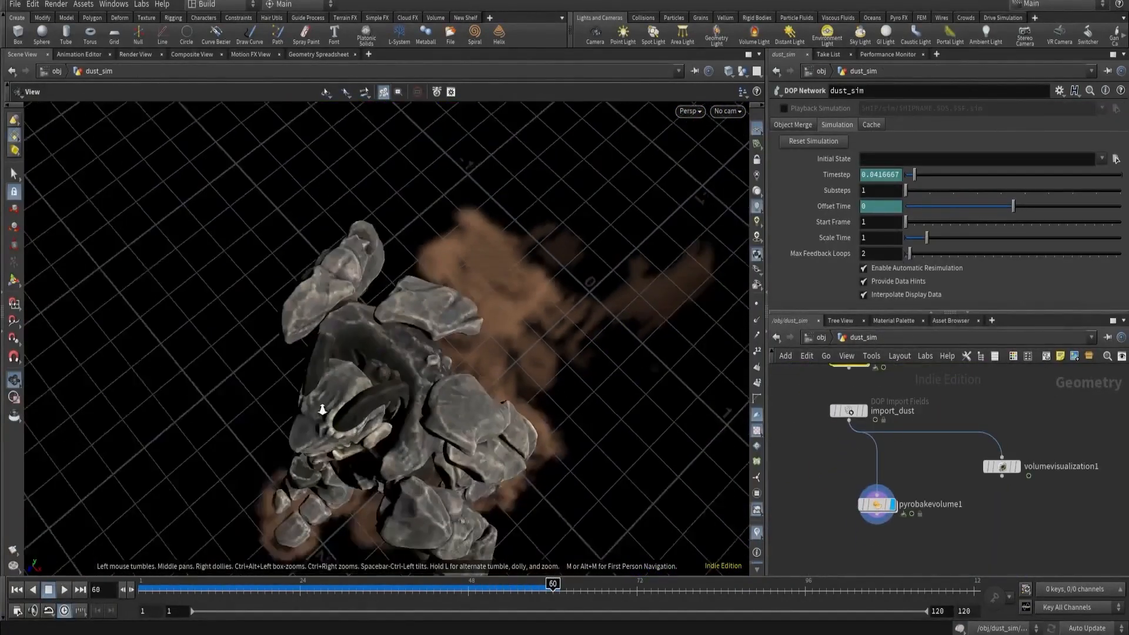
drag(322, 410, 532, 585)
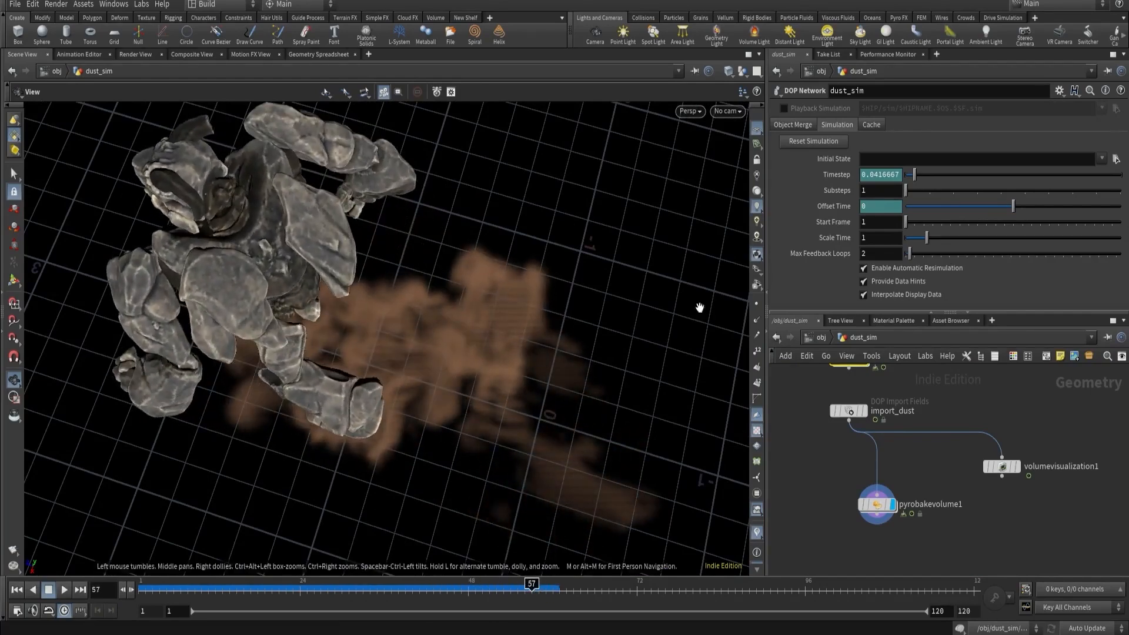
Reset gasturbulence1's Pulse Length to its default of 0.5 and scrub the resimulated dust to frame 34.
middle_drag(851, 397, 856, 490)
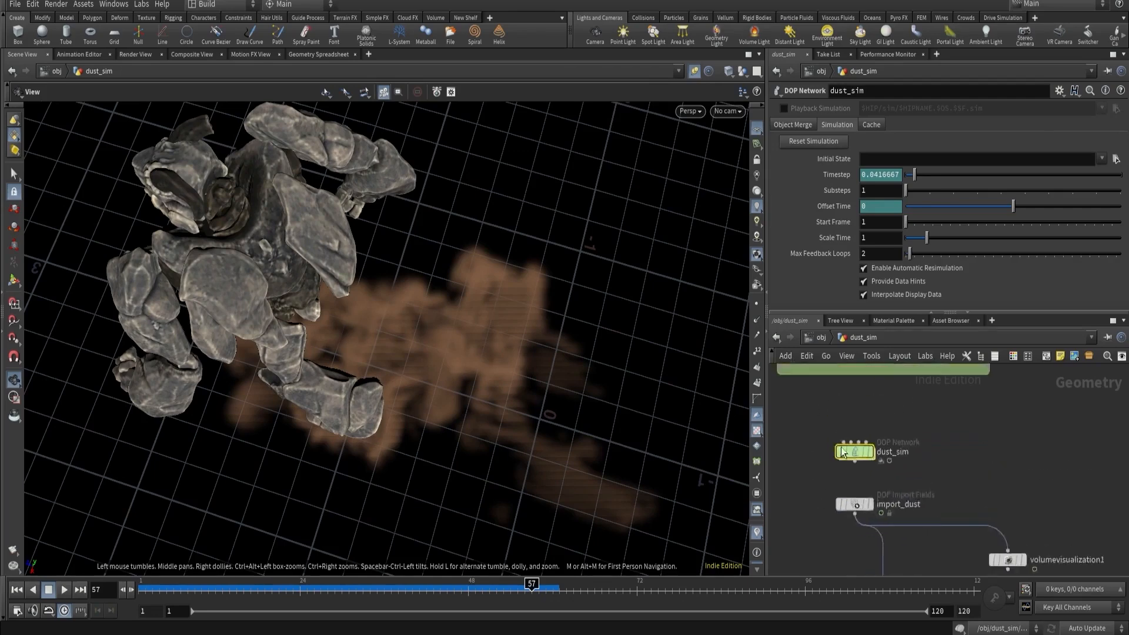
double_click(859, 453)
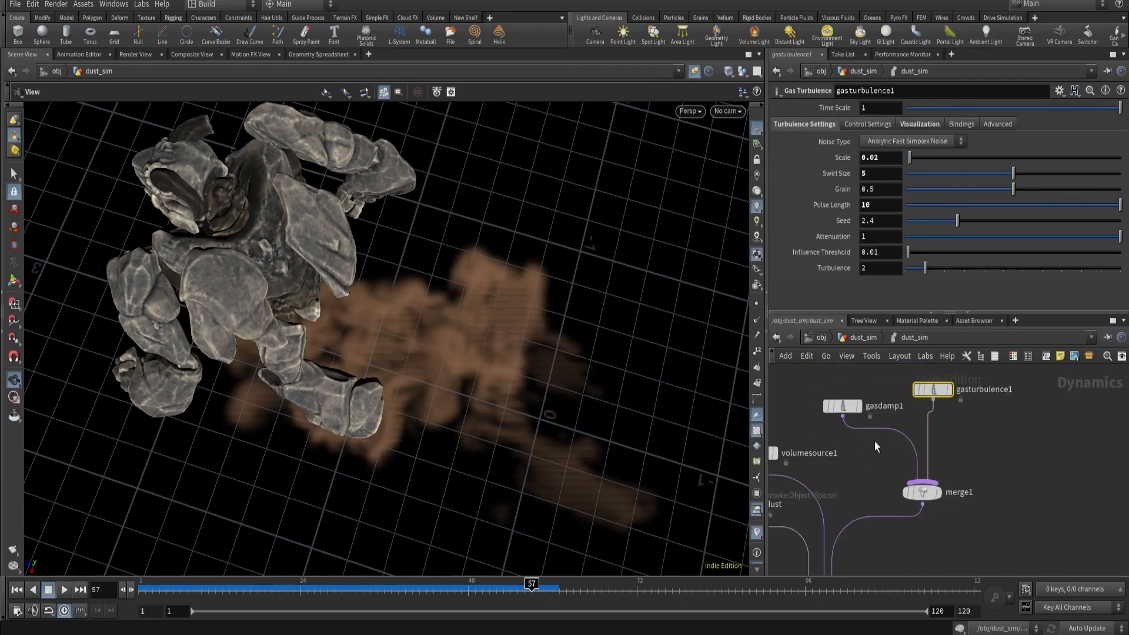
ctrl+middle_click(873, 203)
middle_drag(587, 456, 492, 408)
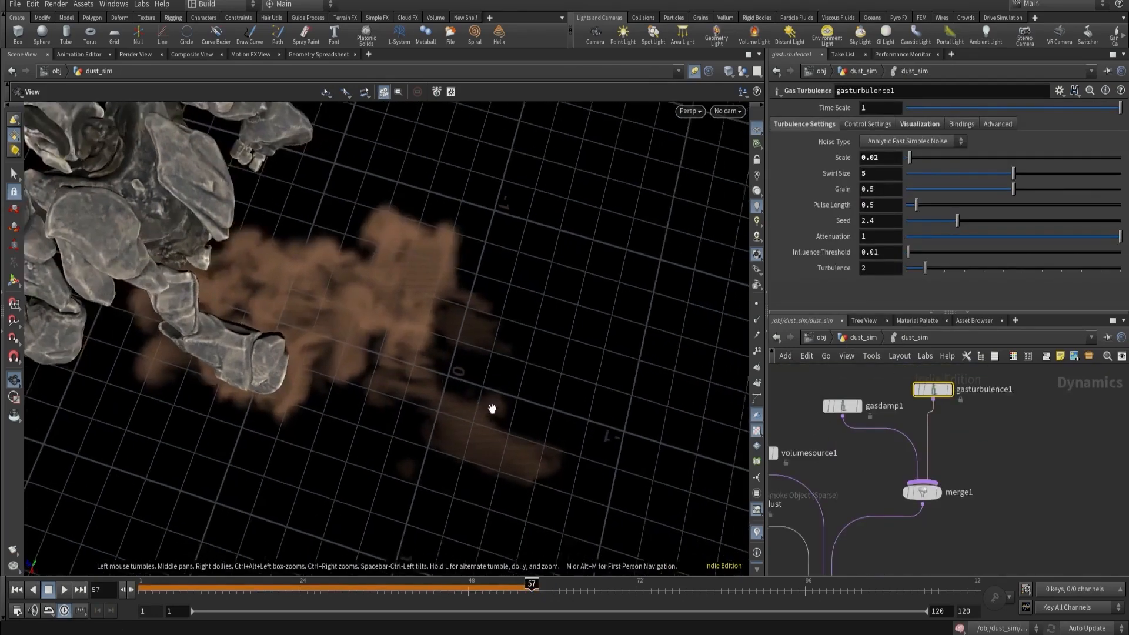
drag(492, 408, 564, 424)
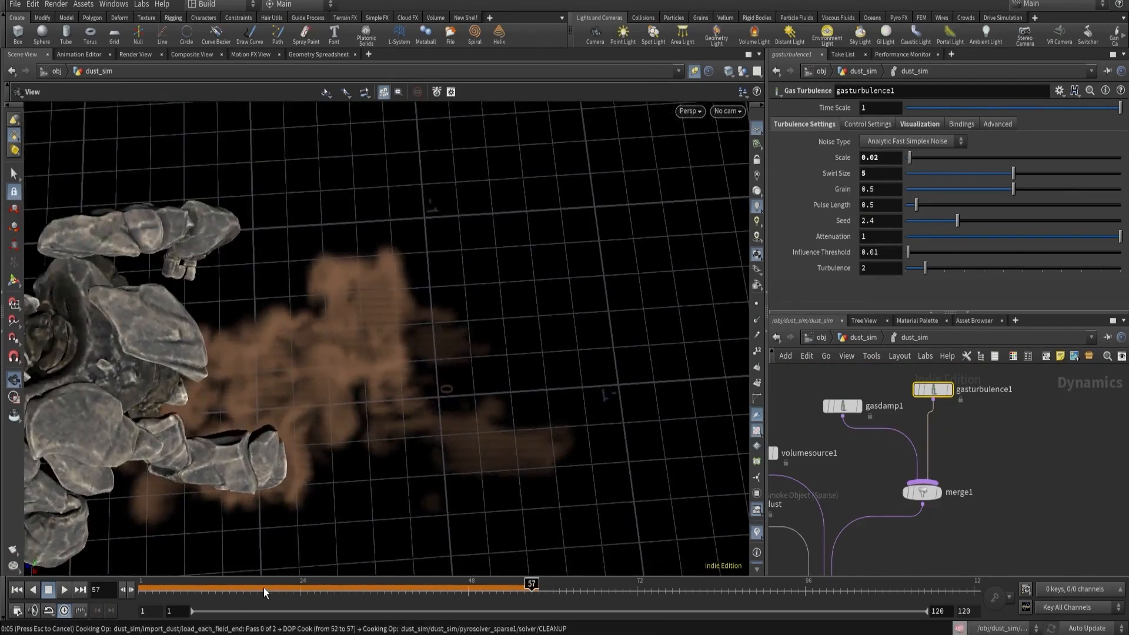
drag(264, 591, 370, 585)
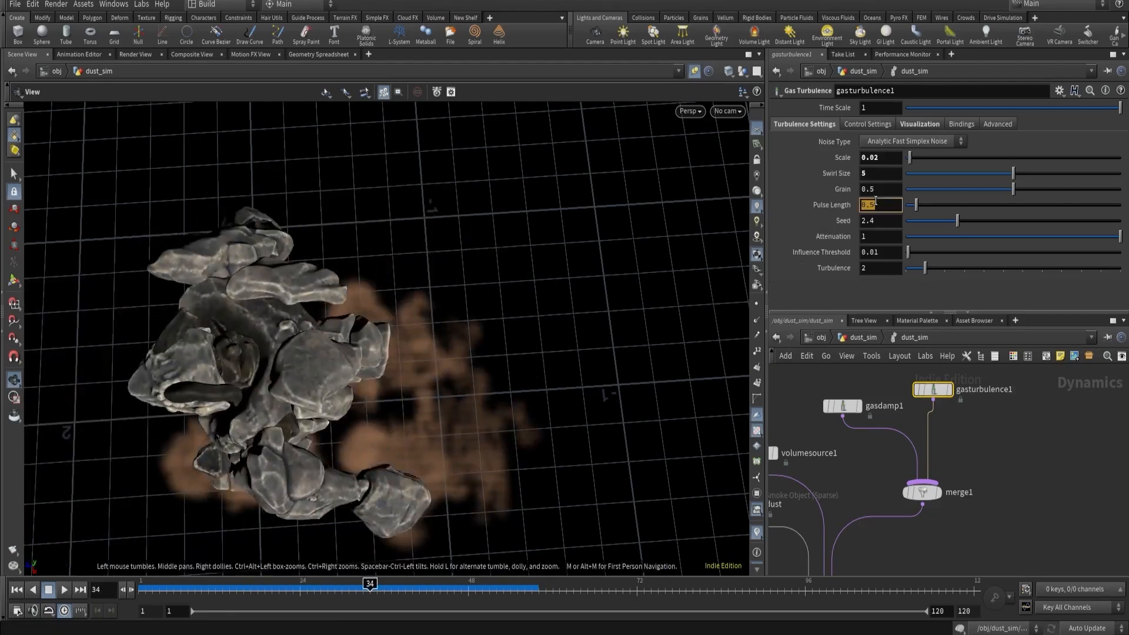
Set gasturbulence1's Pulse Length to 8 and its Time Scale to .5.
key(Return)
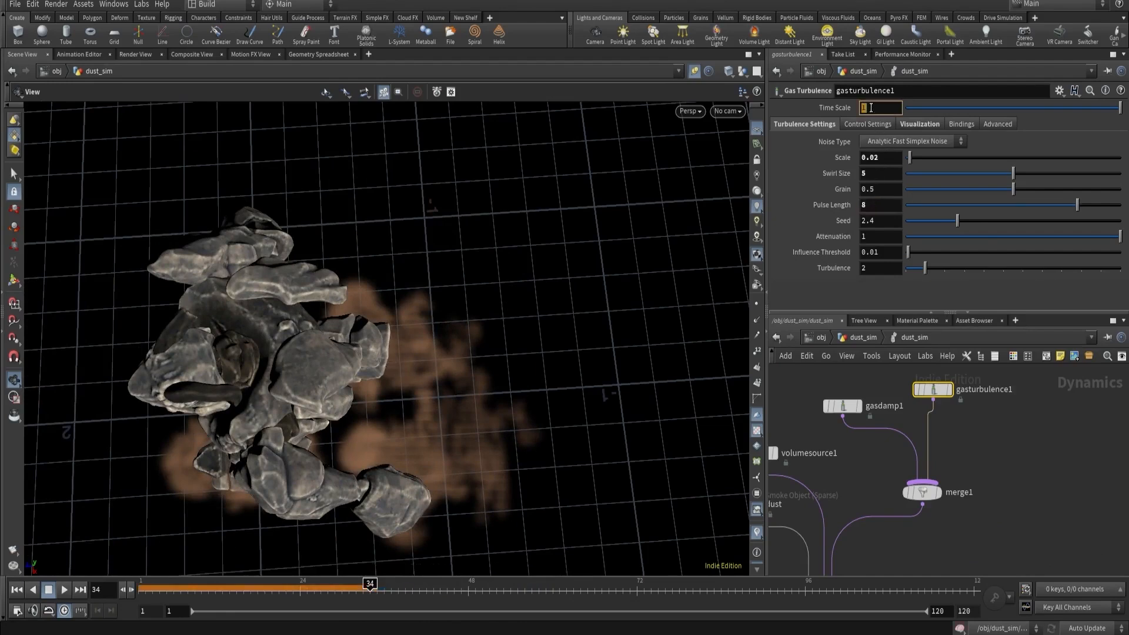
text(.5)
key(Return)
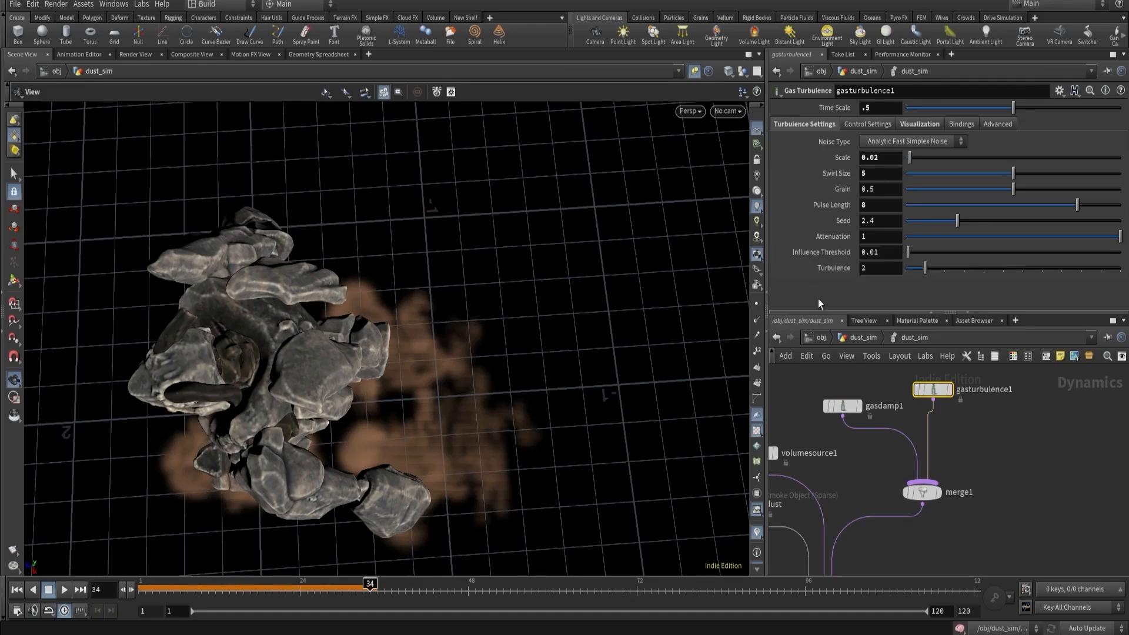
Rewind to frame 1, look through cam1, and render a flipbook of frames 1 to 120 from the dust_sim geometry network.
click(865, 340)
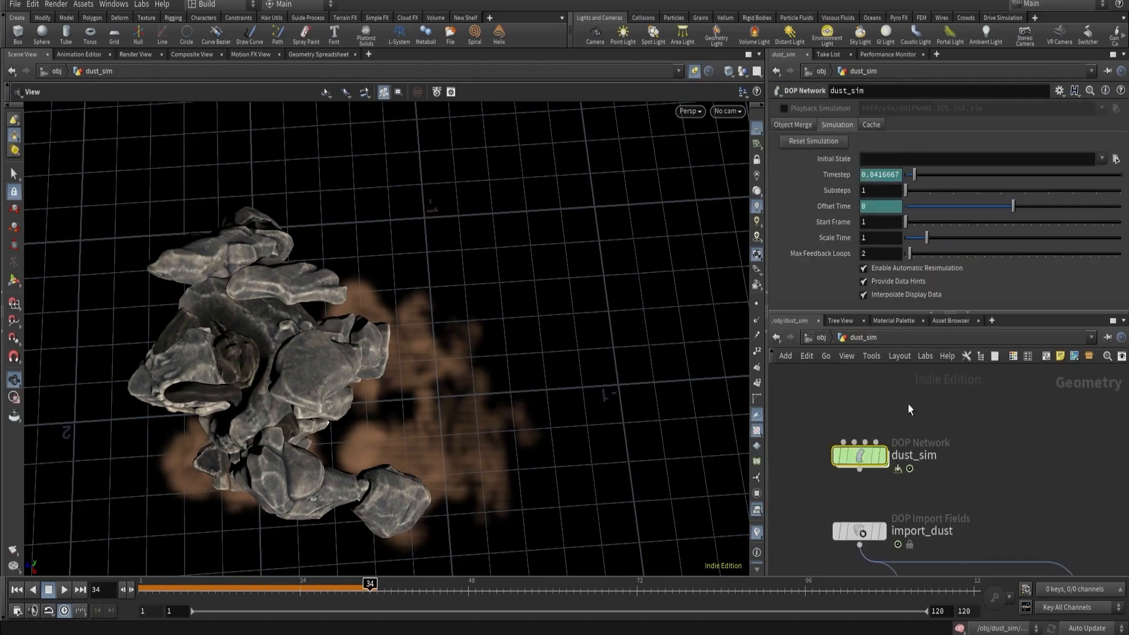
click(17, 590)
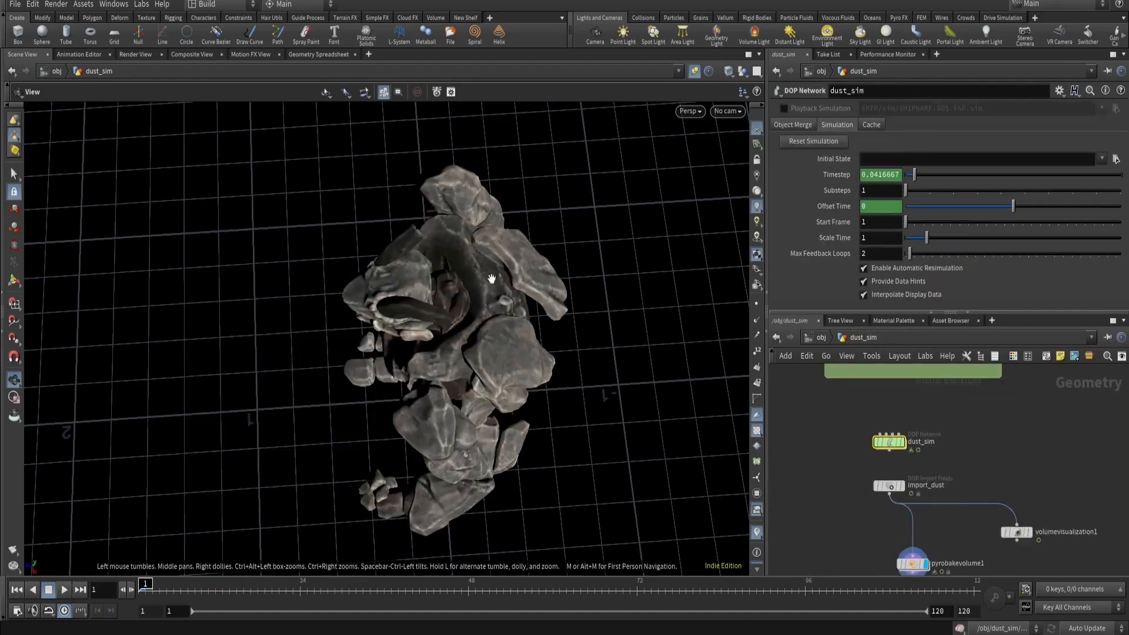
click(728, 112)
click(732, 168)
scroll(852, 533, down, 3)
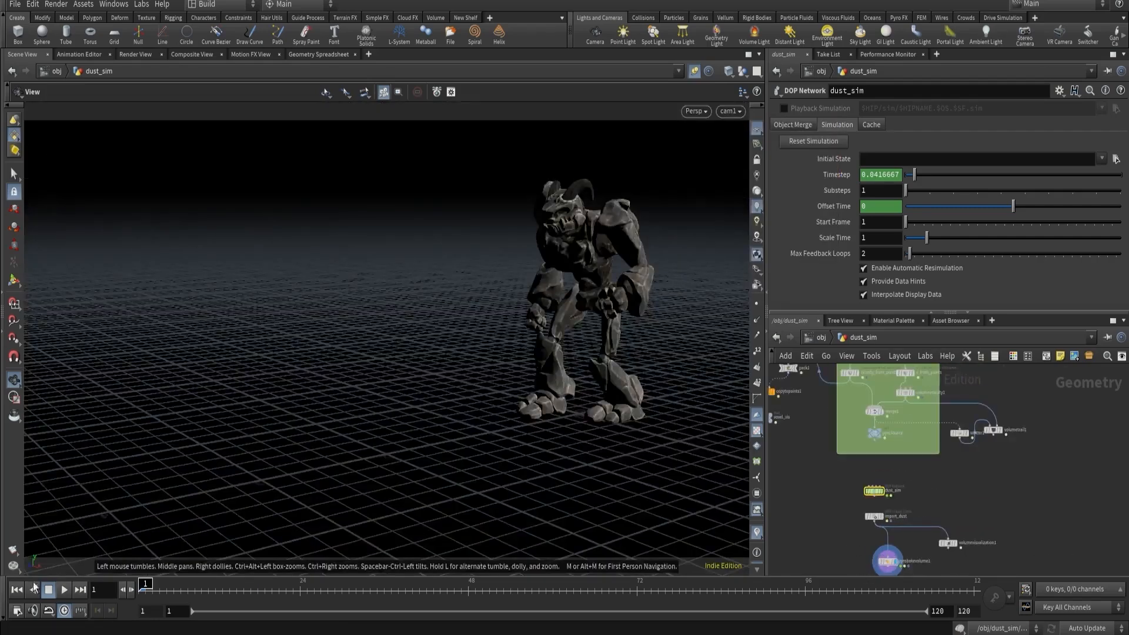
click(13, 552)
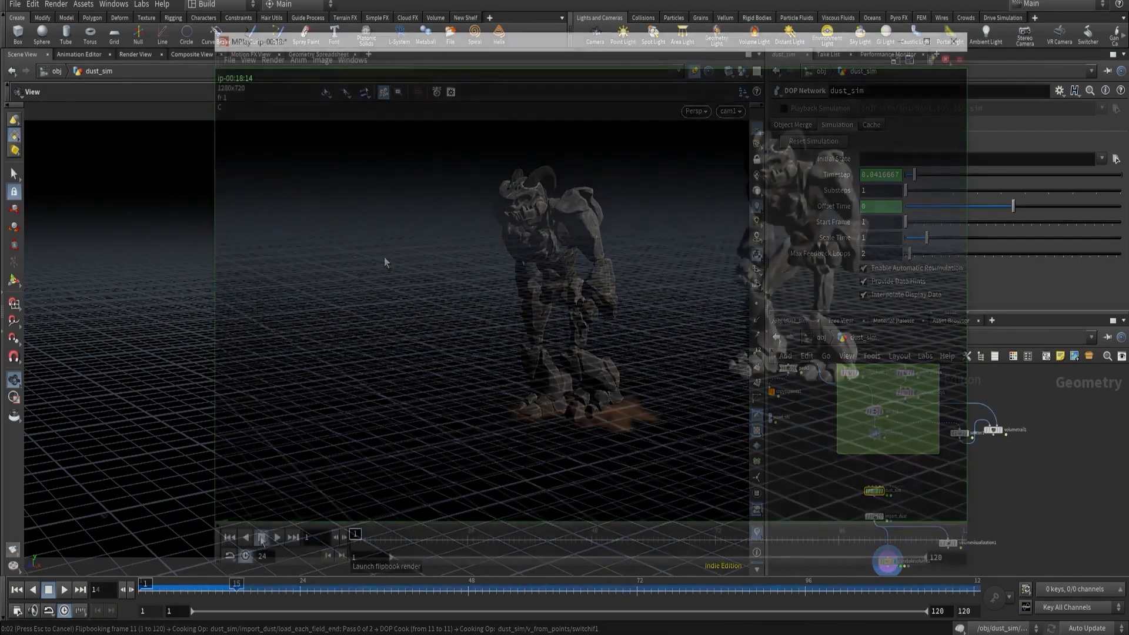
Play the flipbook in MPlay and scrub past frame 72 to examine the dust around the feet up close.
click(275, 539)
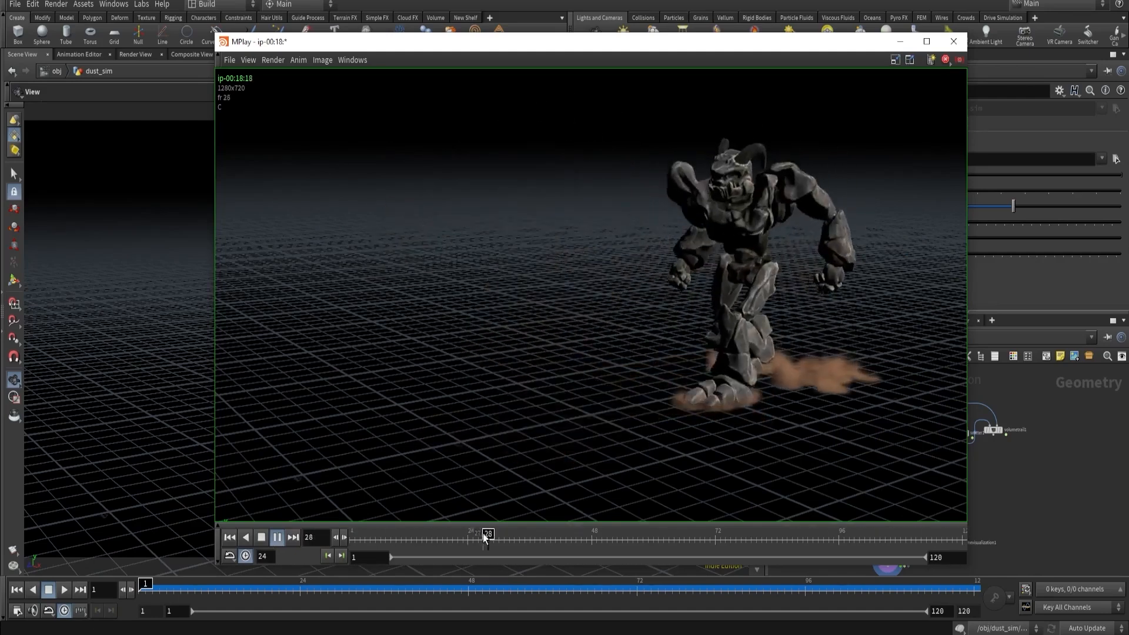
drag(487, 538, 703, 538)
scroll(587, 419, up, 10)
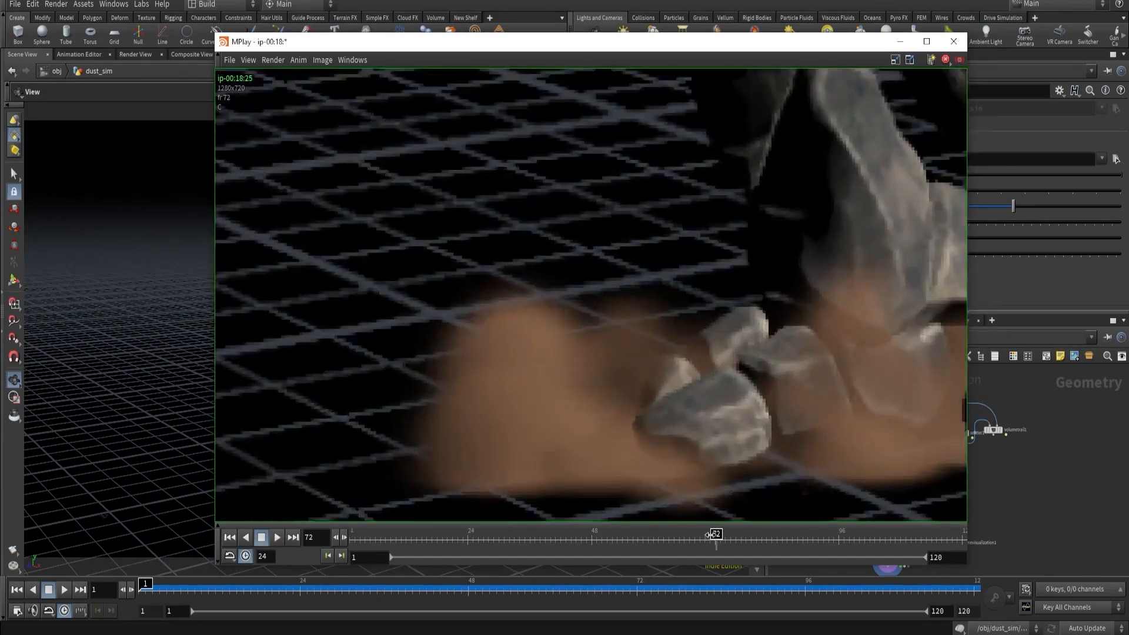
mouse_move(710, 535)
mouse_down()
mouse_move(776, 537)
mouse_move(668, 538)
mouse_move(768, 537)
mouse_move(698, 537)
mouse_move(761, 547)
mouse_move(718, 545)
mouse_move(746, 545)
mouse_up()
click(1088, 473)
scroll(946, 480, up, 8)
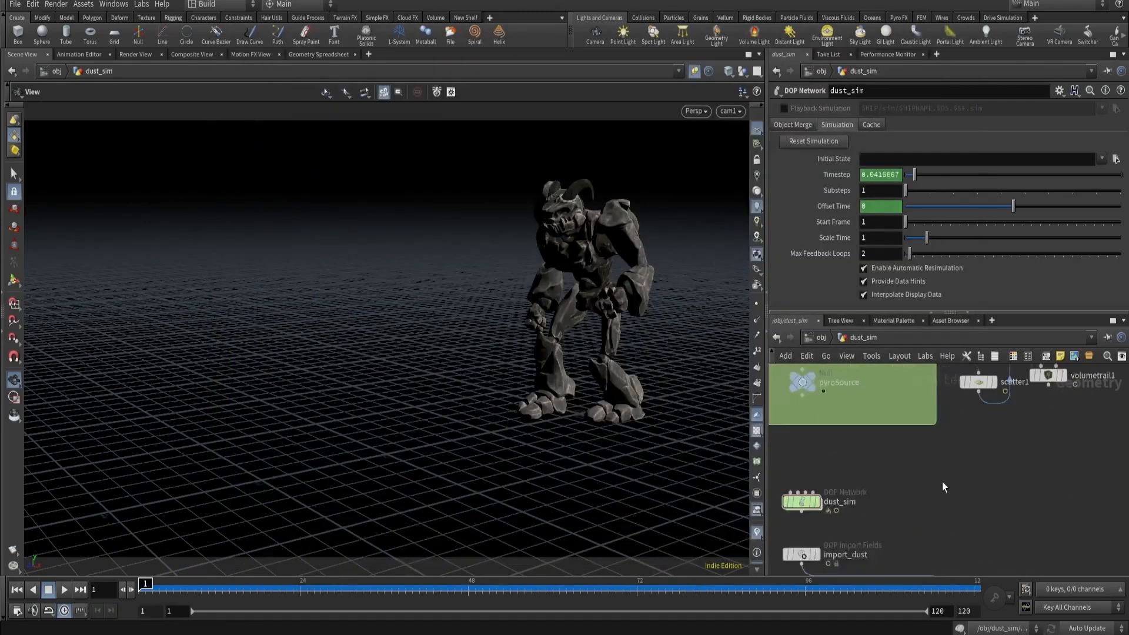
middle_drag(780, 503, 866, 473)
scroll(866, 473, up, 2)
double_click(834, 466)
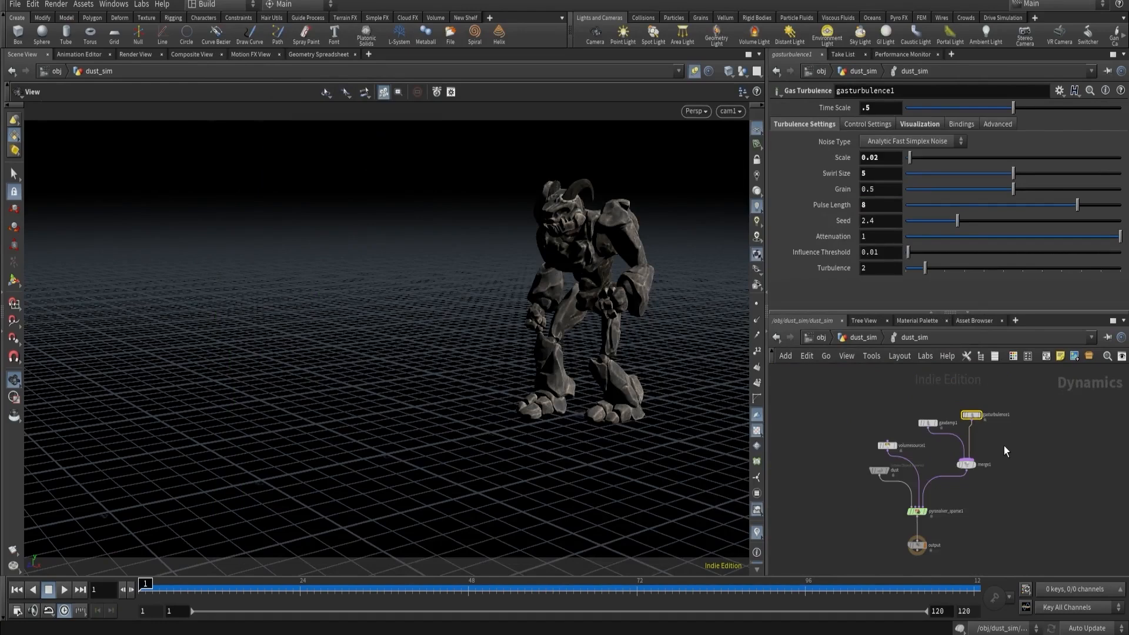
click(861, 333)
scroll(981, 471, down, 5)
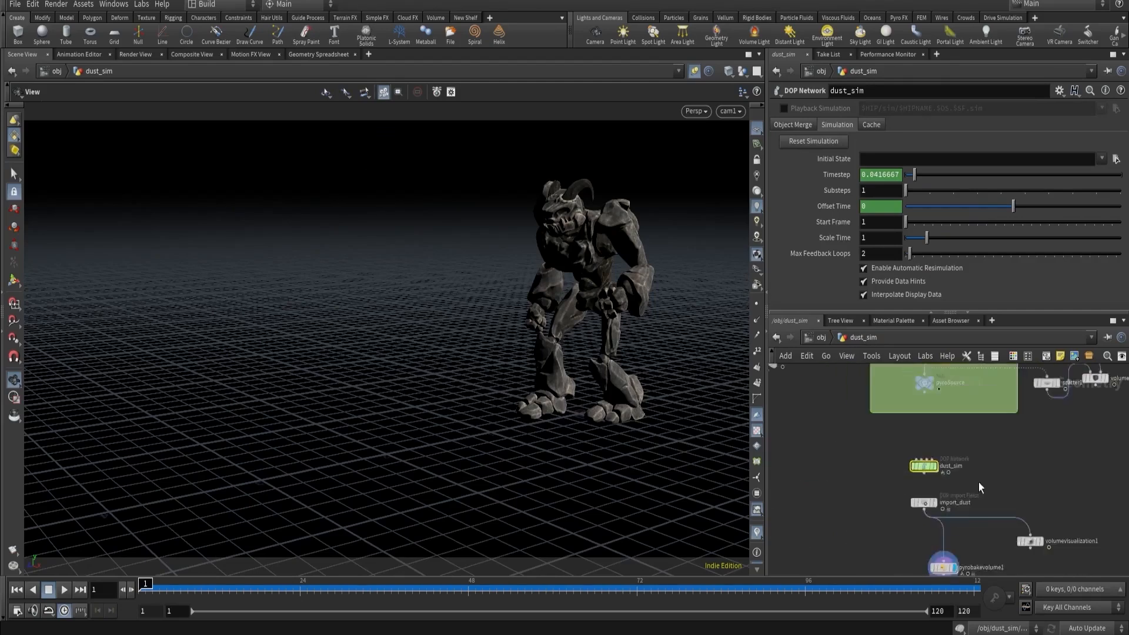
Display volumevisualization1 in the viewport and set its Diffuse Field to density.
middle_drag(1008, 502, 903, 419)
scroll(903, 418, up, 2)
scroll(903, 419, up, 1)
click(953, 486)
click(964, 488)
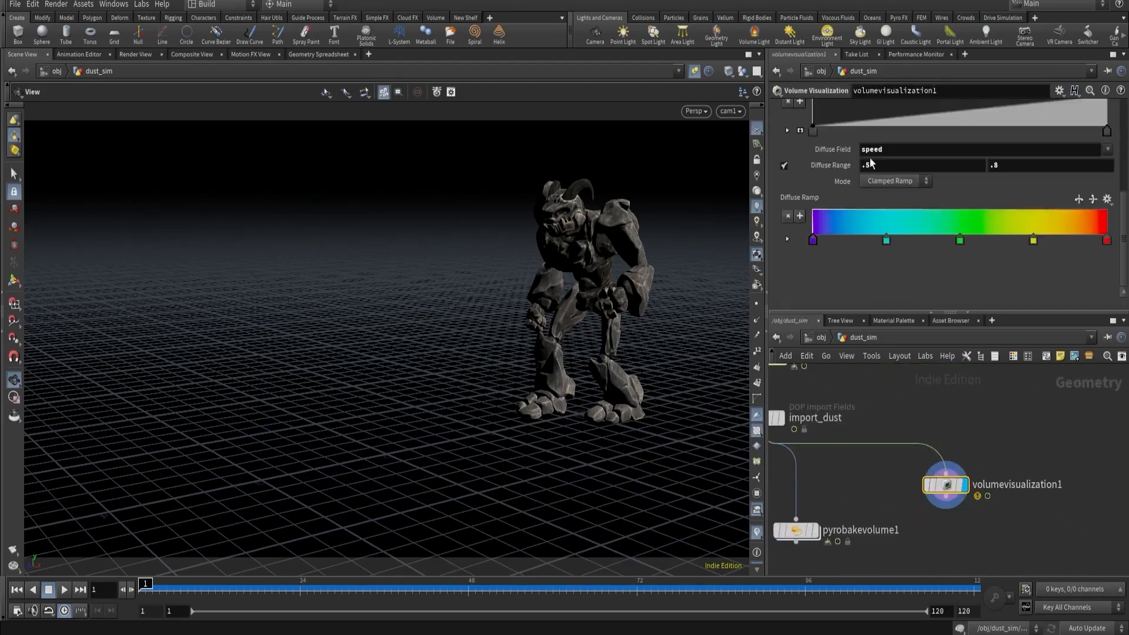
scroll(886, 170, up, 2)
click(886, 194)
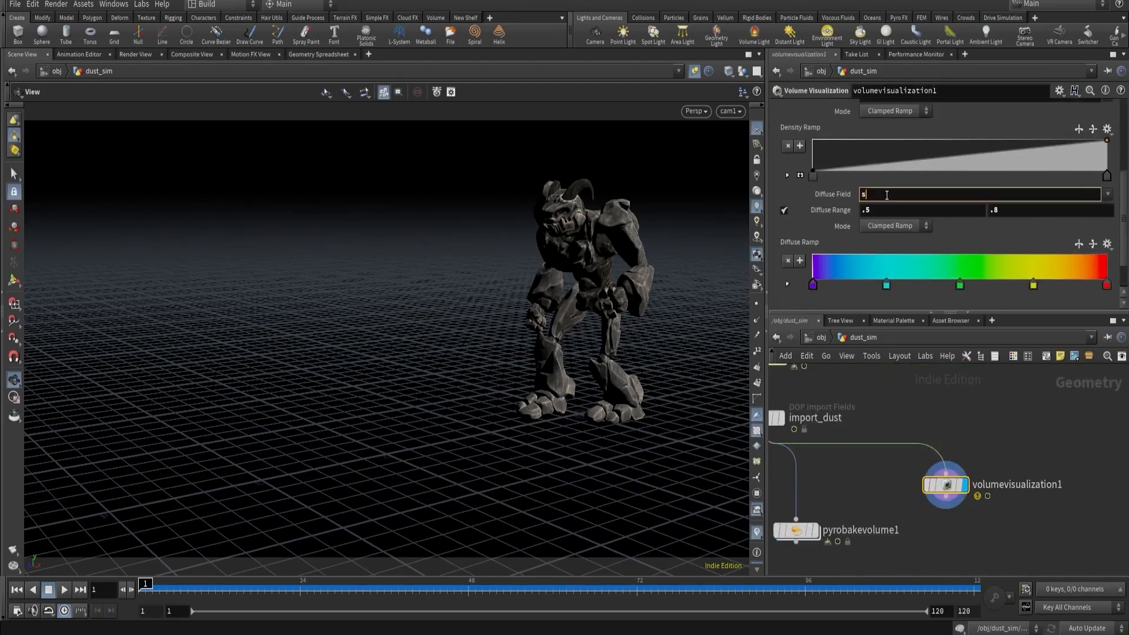
key(Return)
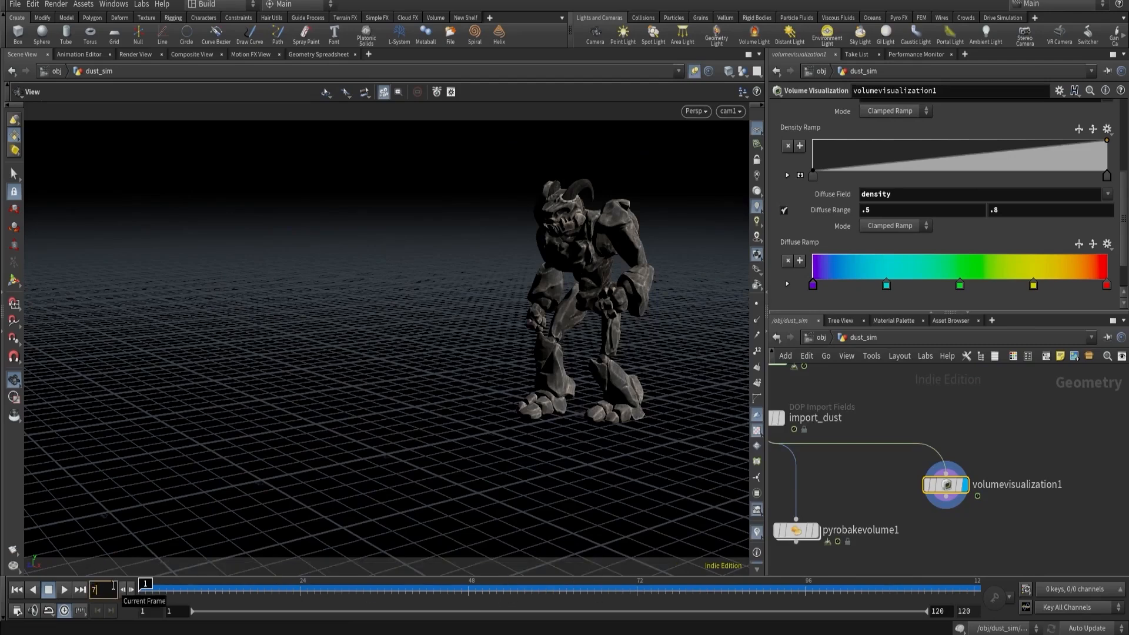
Move the timeline to frame 69 and examine the density colors around the creature's feet up close.
key(Return)
drag(234, 421, 406, 416)
drag(685, 584, 616, 585)
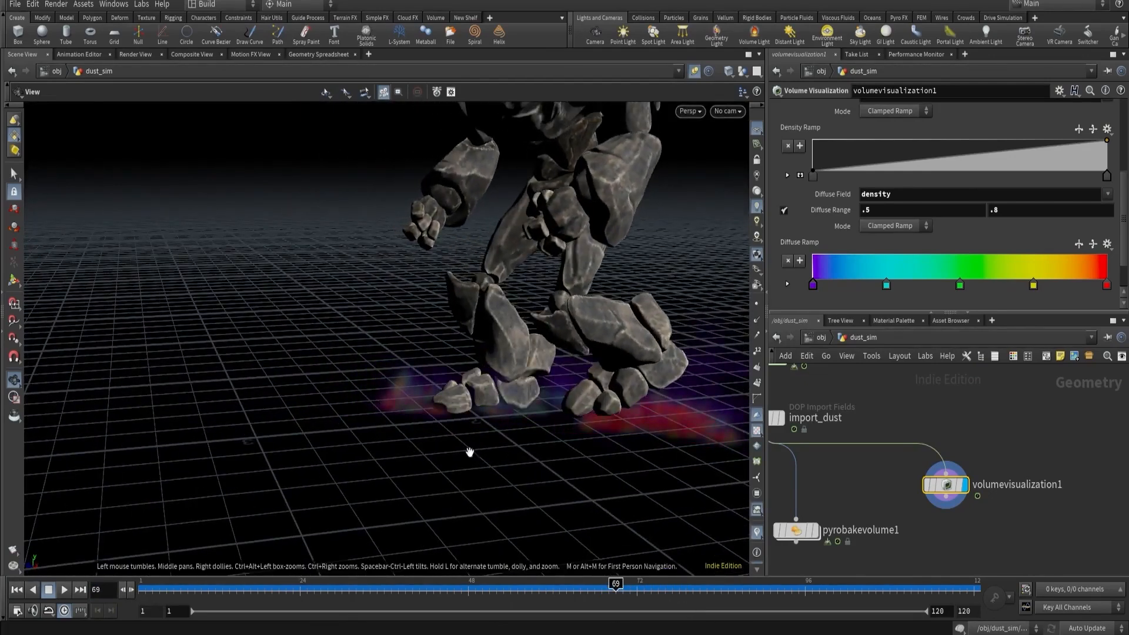
drag(468, 448, 509, 420)
Set volumevisualization1's Diffuse Range to .4 and .7 and check the density colors at frame 70.
click(887, 213)
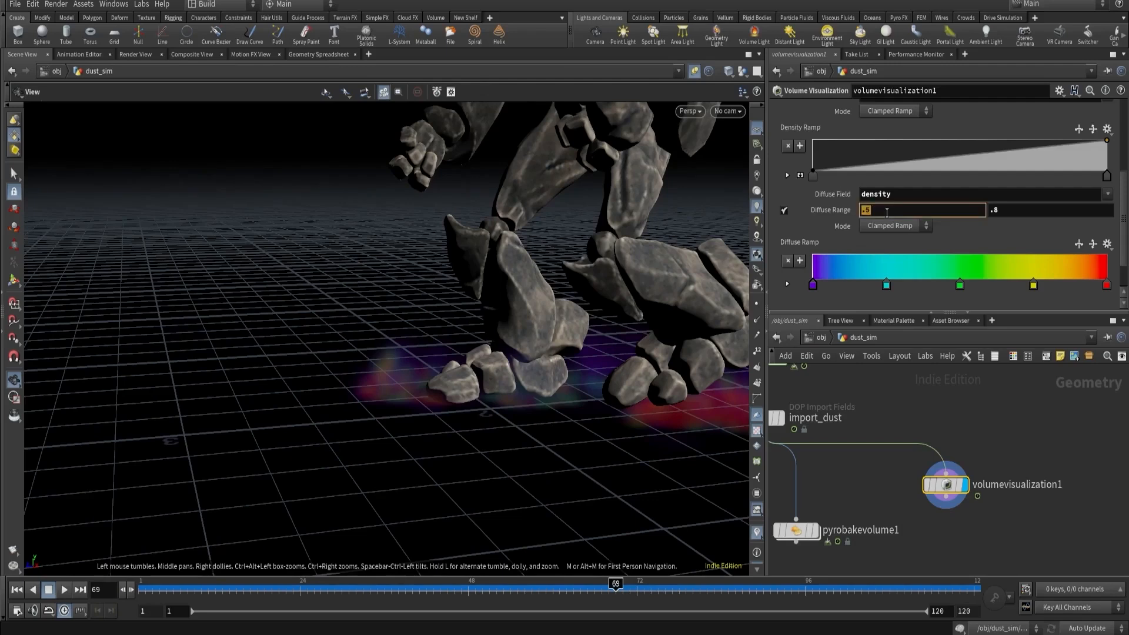
text(4)
key(Return)
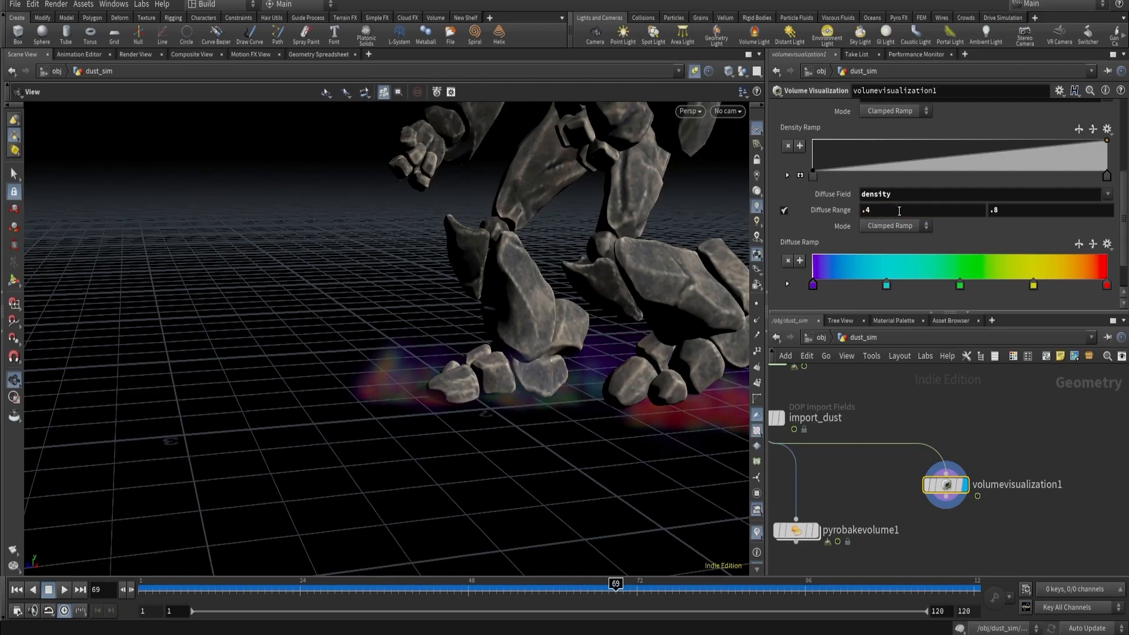
middle_drag(1005, 213, 1007, 210)
double_click(1007, 210)
text(.7)
key(Return)
mouse_move(615, 588)
mouse_down()
mouse_move(572, 583)
mouse_move(646, 579)
mouse_move(622, 582)
mouse_up()
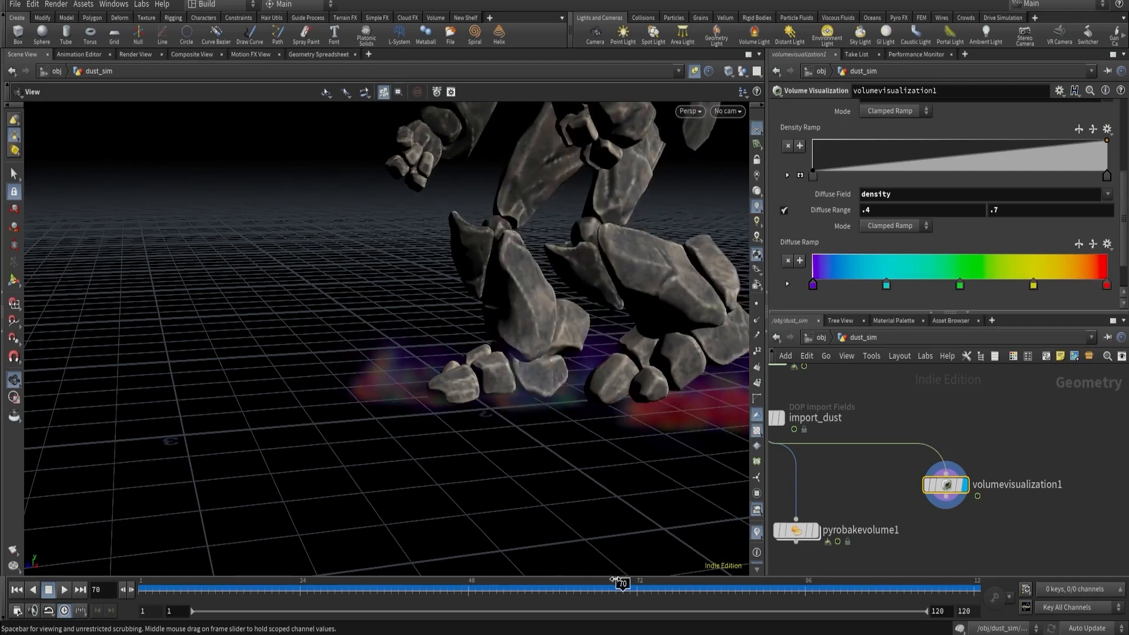
Add a Gas Disturb node inside the dust_sim DOP network and connect it to merge1.
scroll(905, 392, down, 3)
double_click(852, 472)
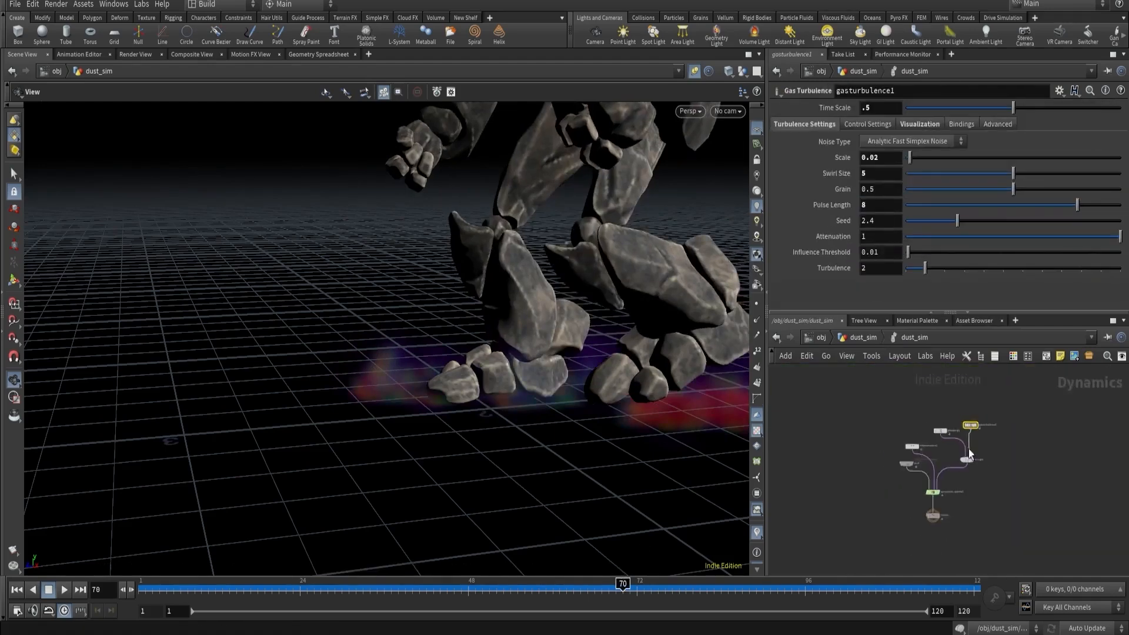
key(Tab)
text(dis)
key(Return)
click(998, 441)
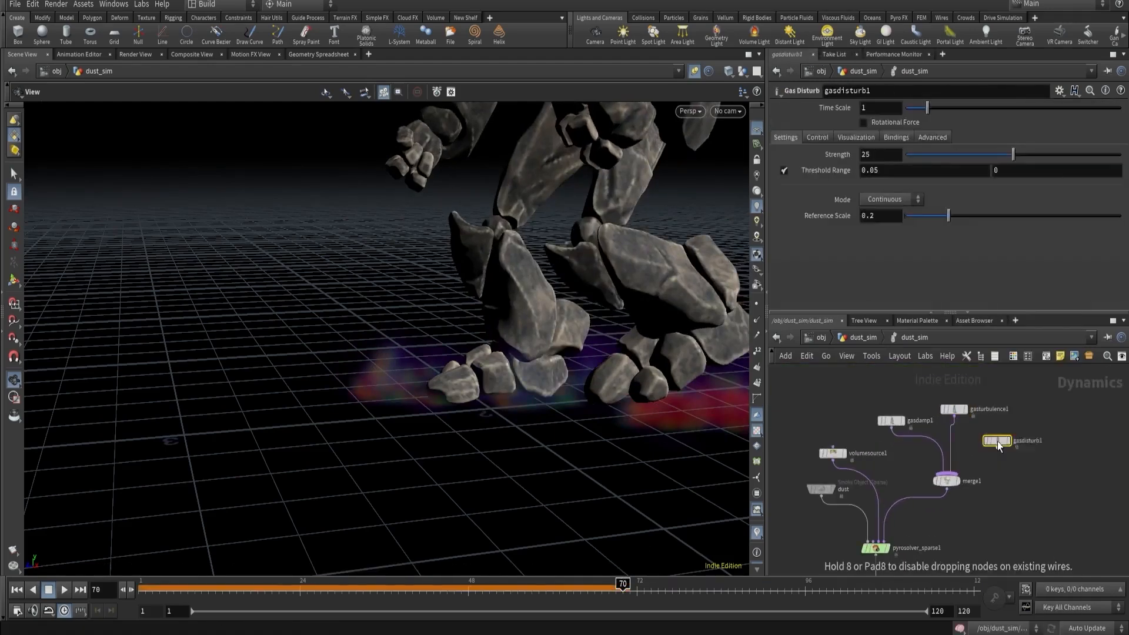
click(997, 448)
click(968, 477)
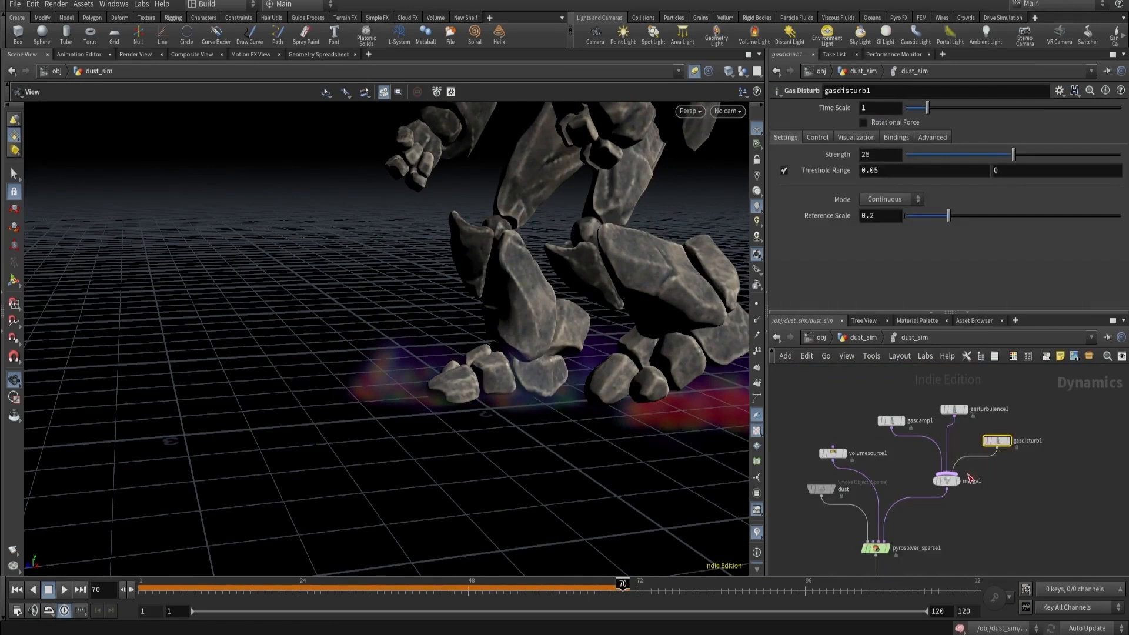
Switch gasdisturb1 to Block-Based mode and use density as its Control Field with a Control Range of .4 to .7.
click(880, 223)
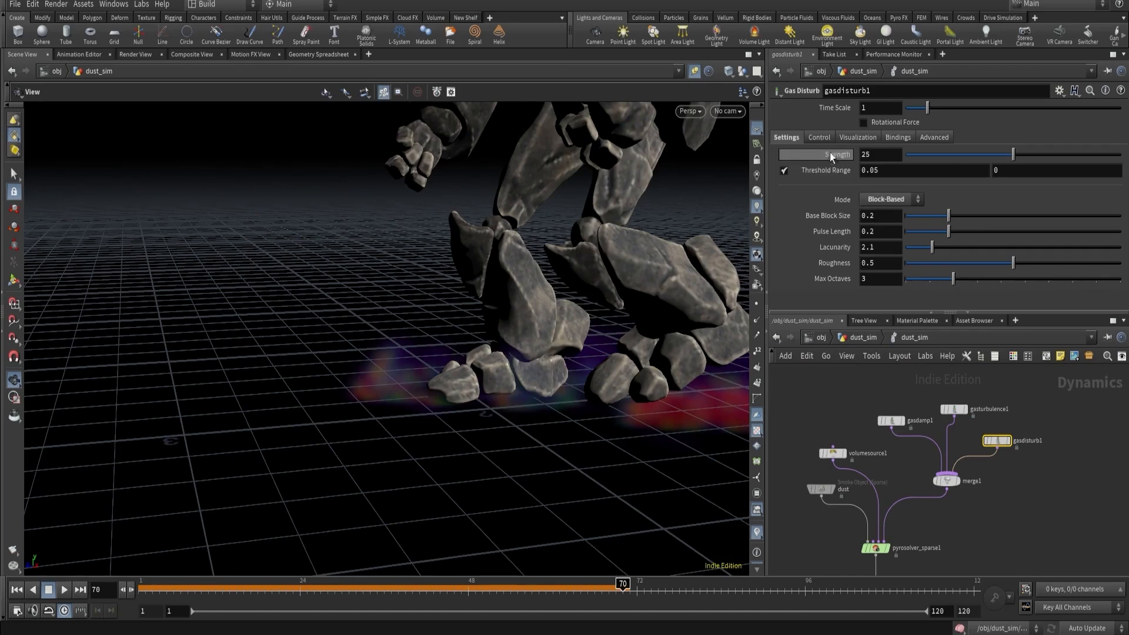
click(819, 137)
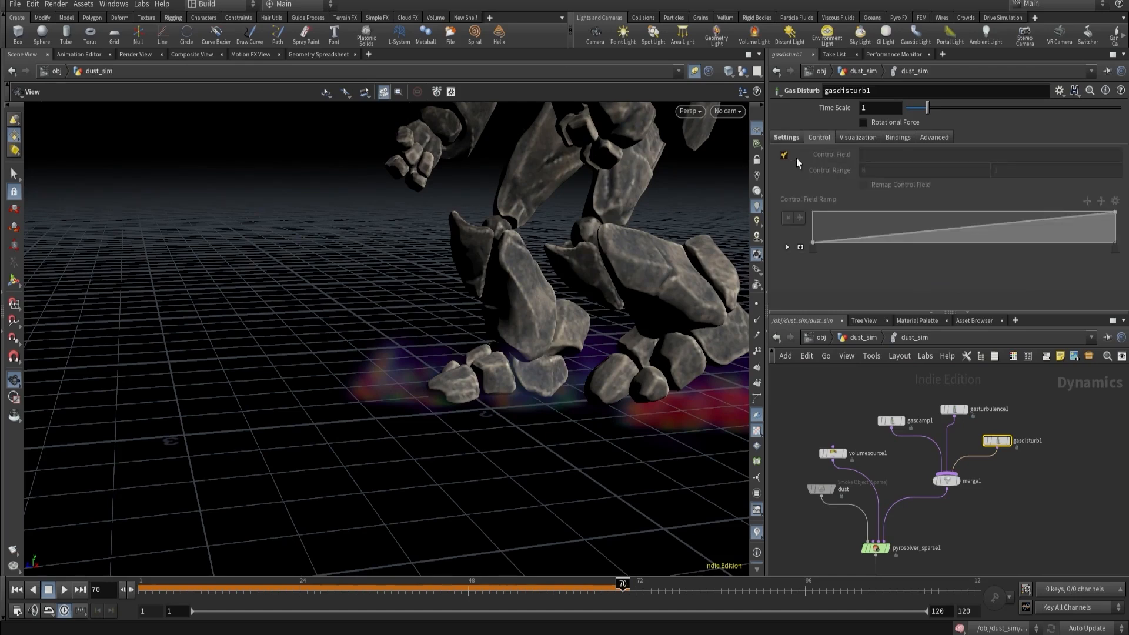
click(876, 157)
text(density)
key(Return)
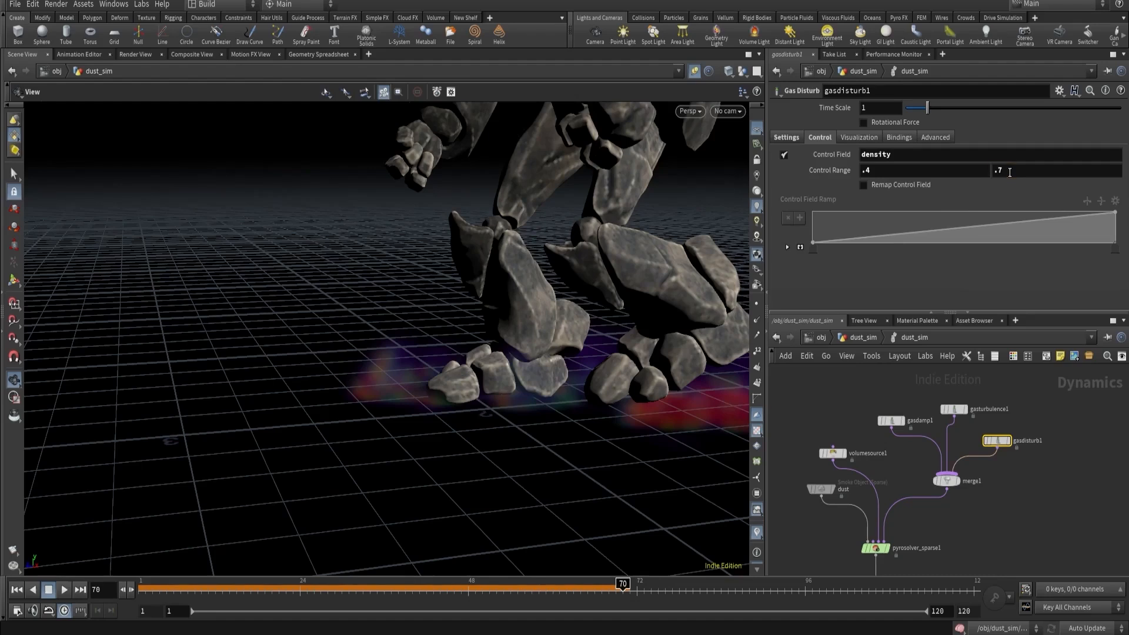
Set gasdisturb1's Strength to 50.
click(788, 139)
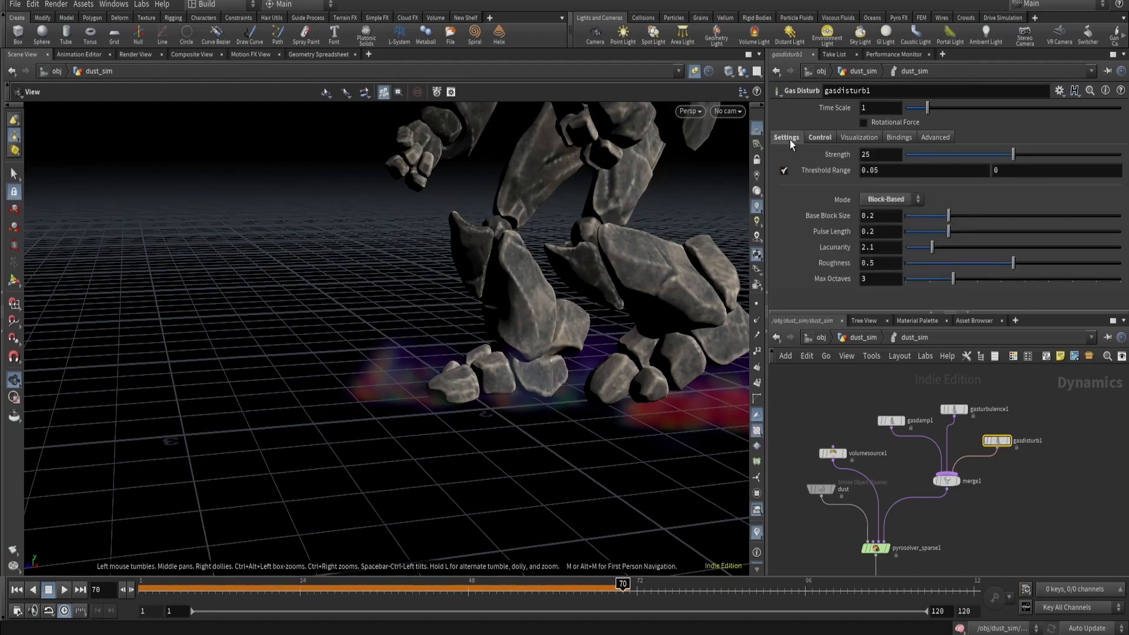
click(861, 339)
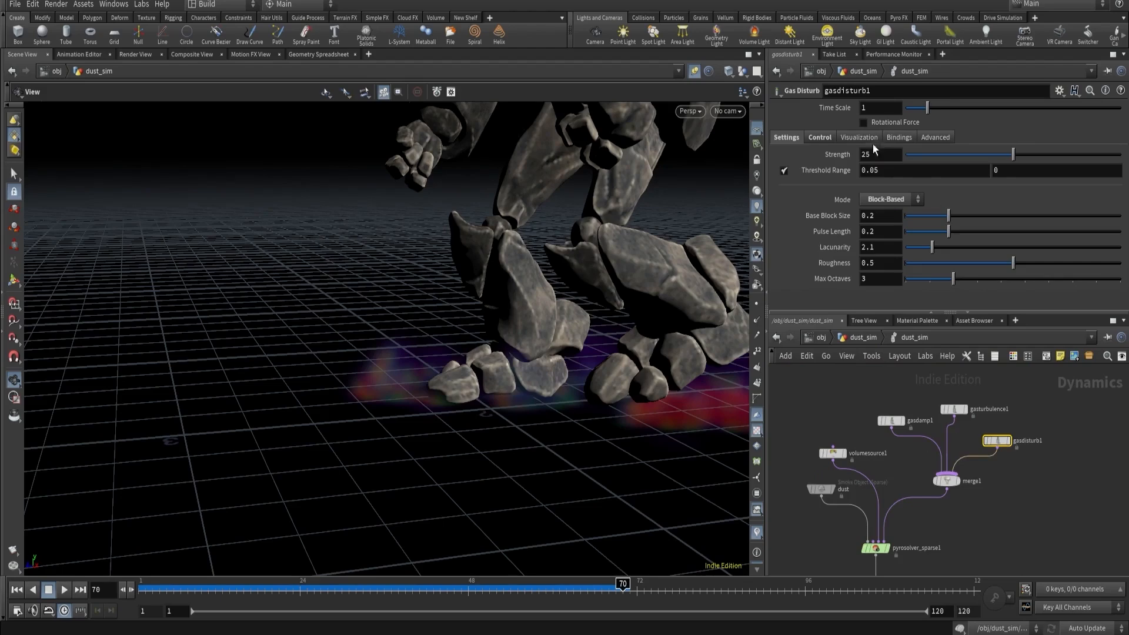
text(50)
key(Return)
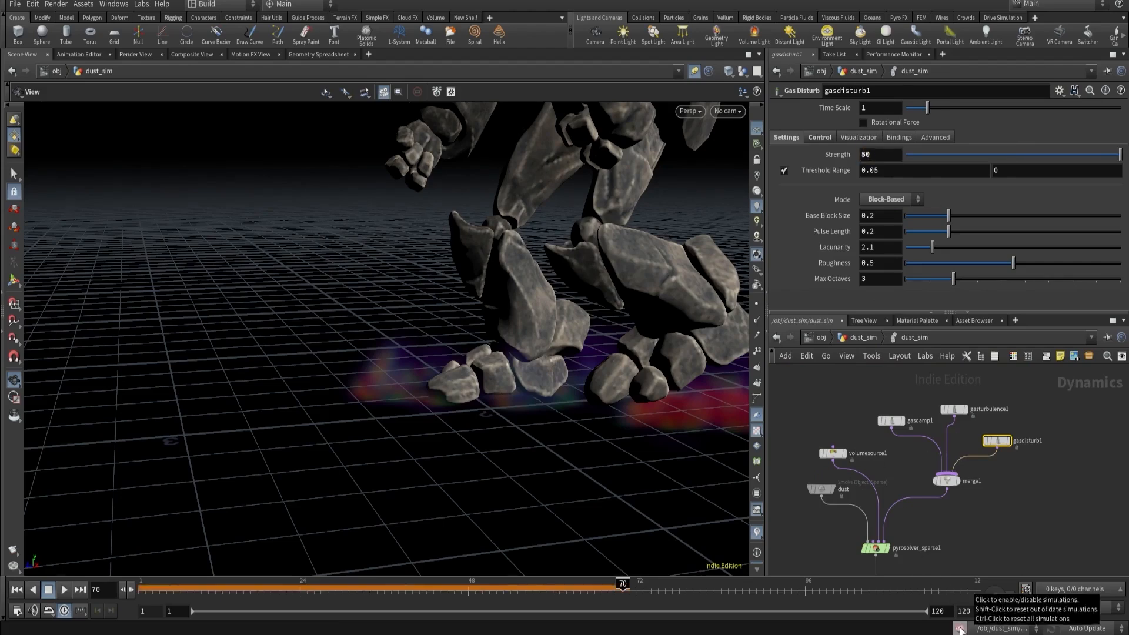
Review gasdisturb1's density control settings and compare the density colors with the pyrobakevolume1 dust around frames 67 to 69.
middle_drag(561, 429, 337, 448)
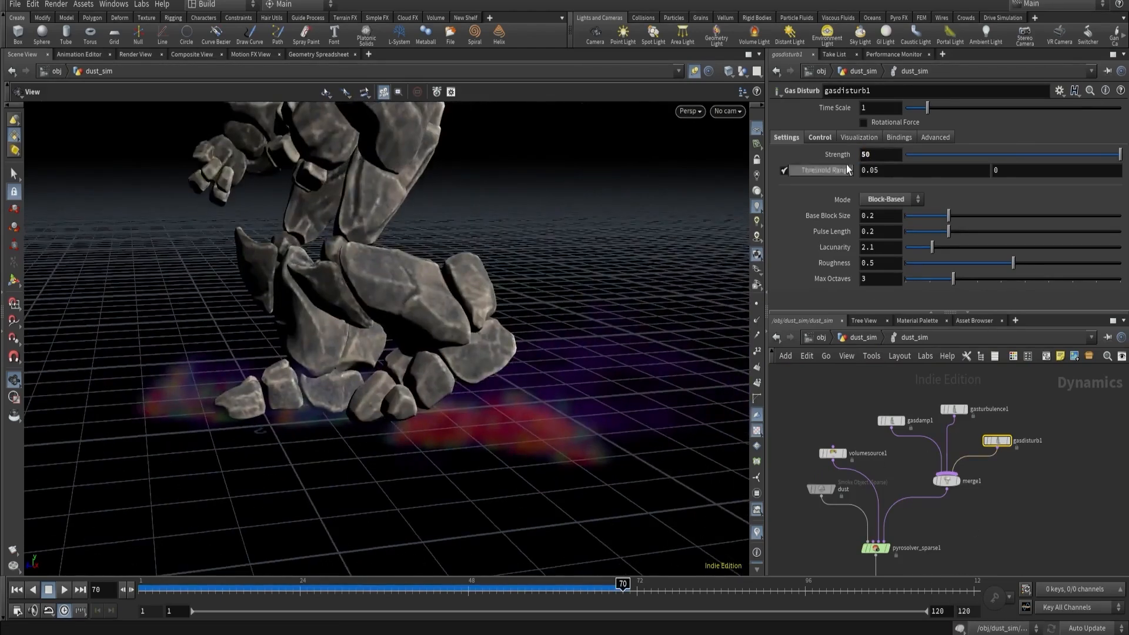
click(826, 136)
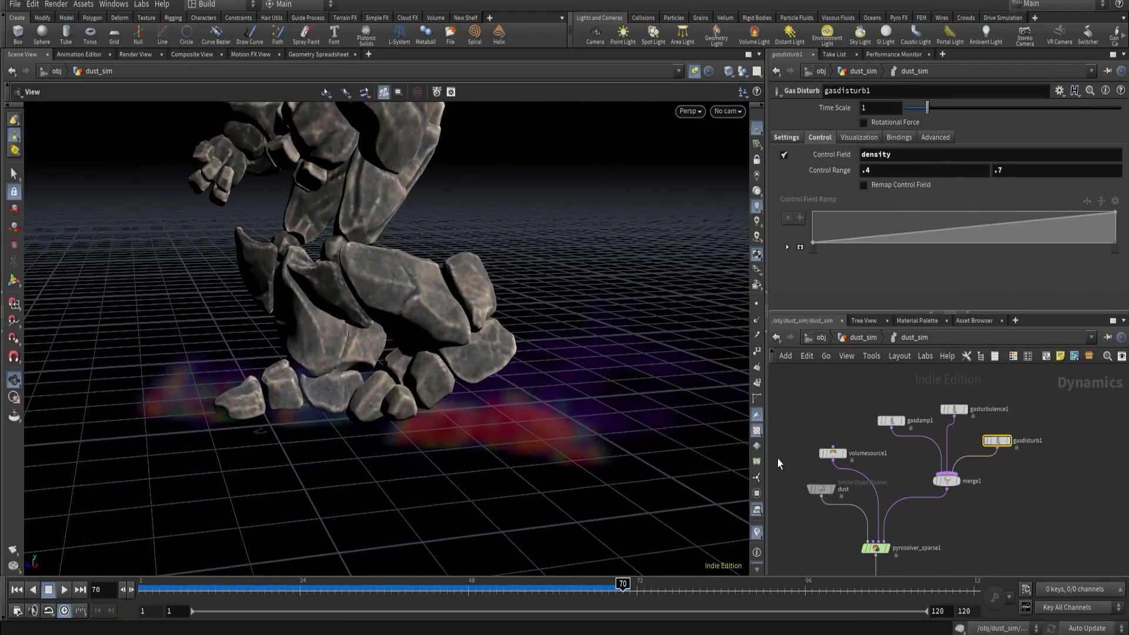
click(601, 588)
key(u)
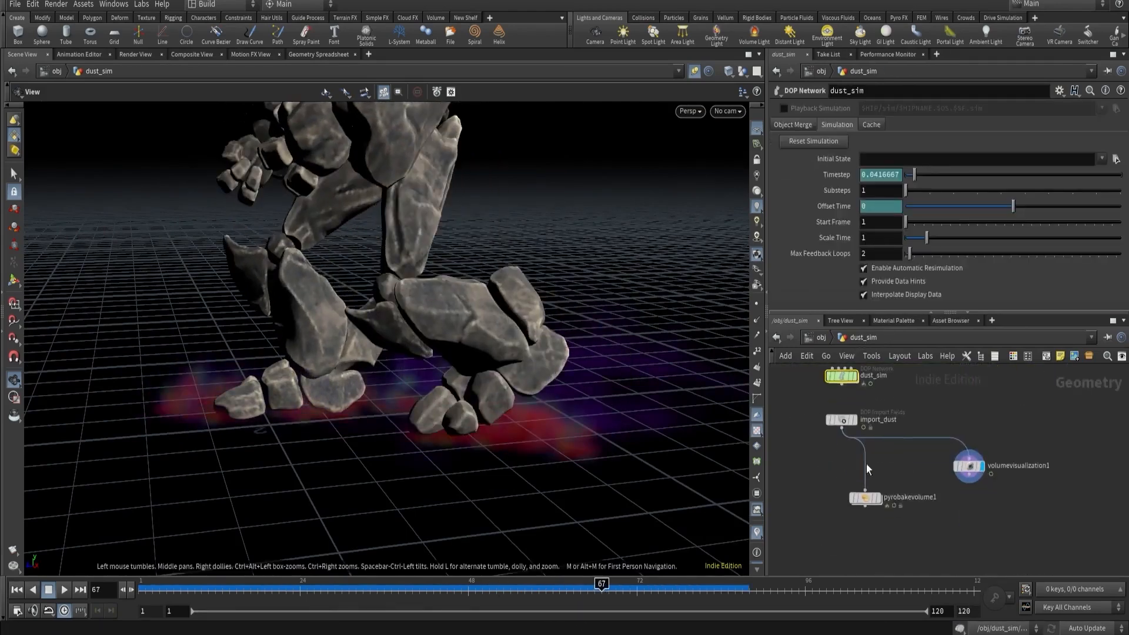
scroll(866, 468, up, 3)
click(887, 480)
drag(543, 585, 615, 585)
scroll(863, 447, down, 4)
middle_drag(907, 408, 933, 485)
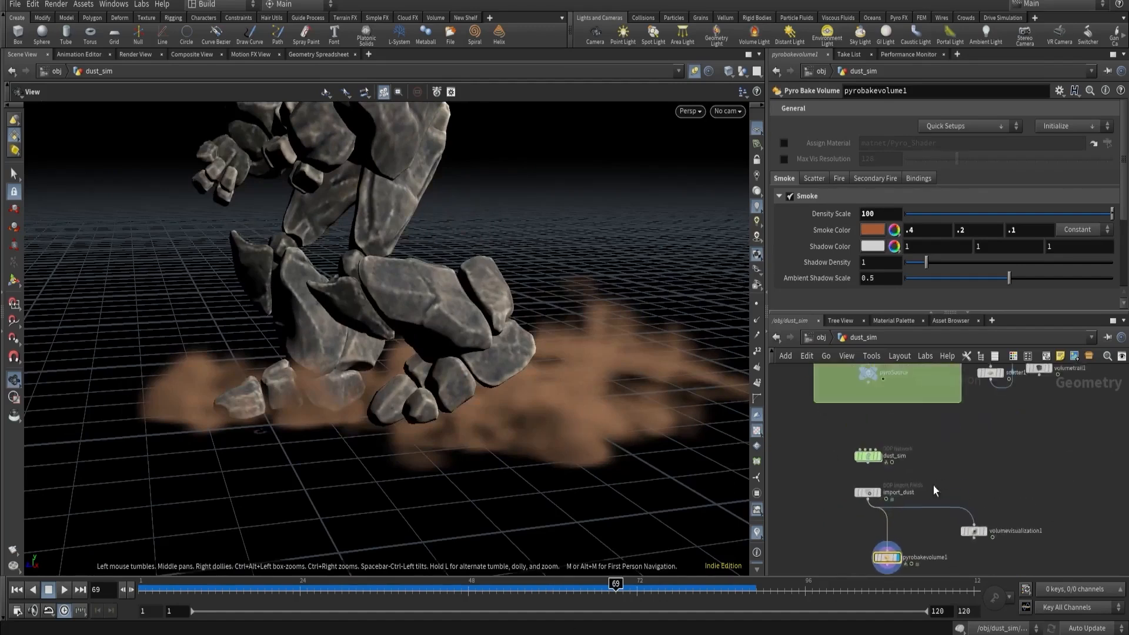
Set gasdisturb1's Strength to 200 inside the dust_sim DOP network.
scroll(847, 458, up, 3)
double_click(900, 454)
click(786, 138)
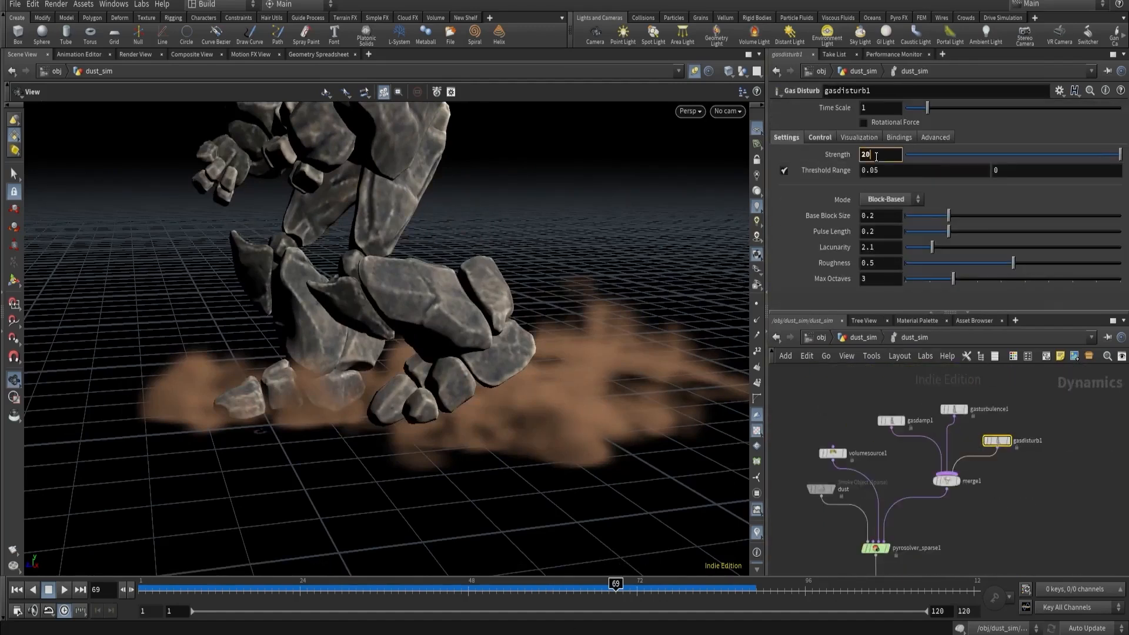
text(0)
key(Return)
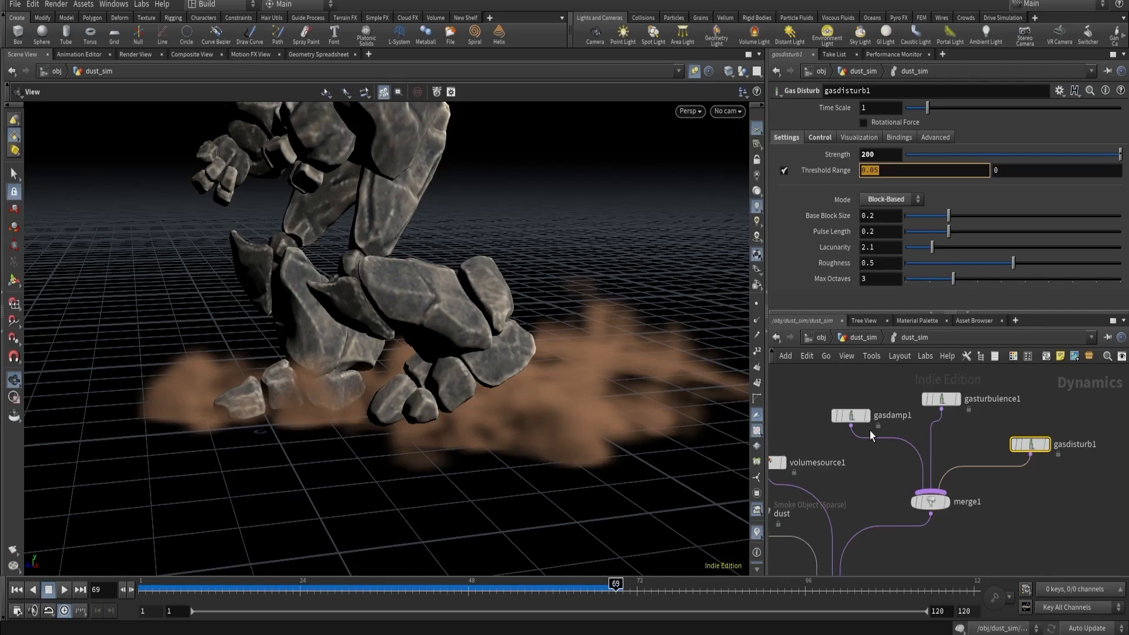
Display volumevisualization1, set its Diffuse Range minimum to .05 and inspect the density colors from above.
click(863, 338)
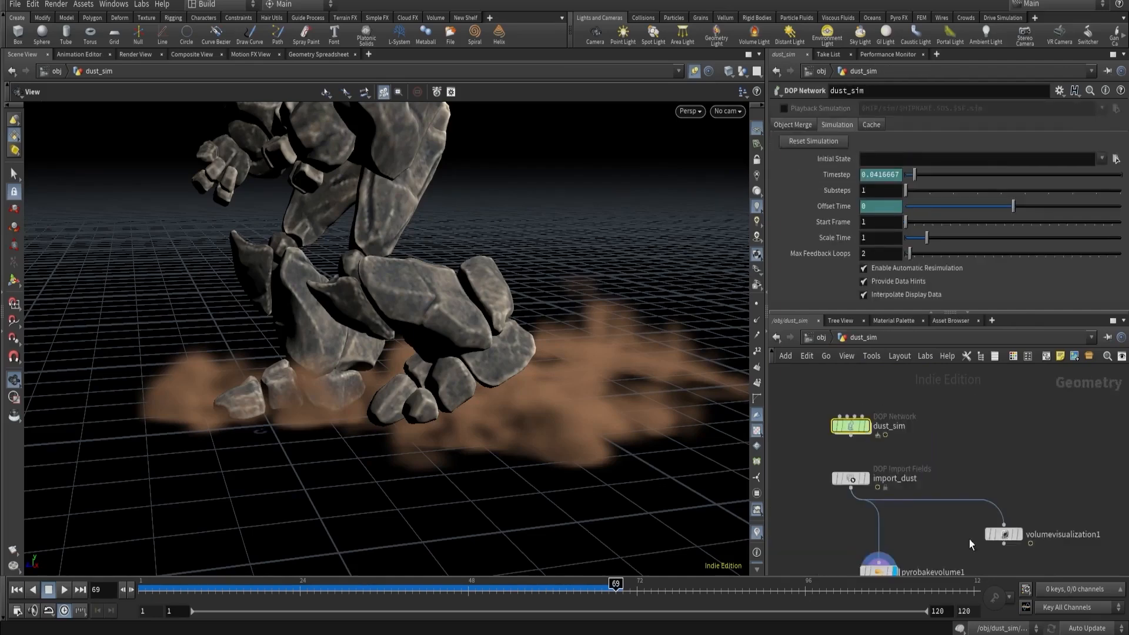
click(1020, 535)
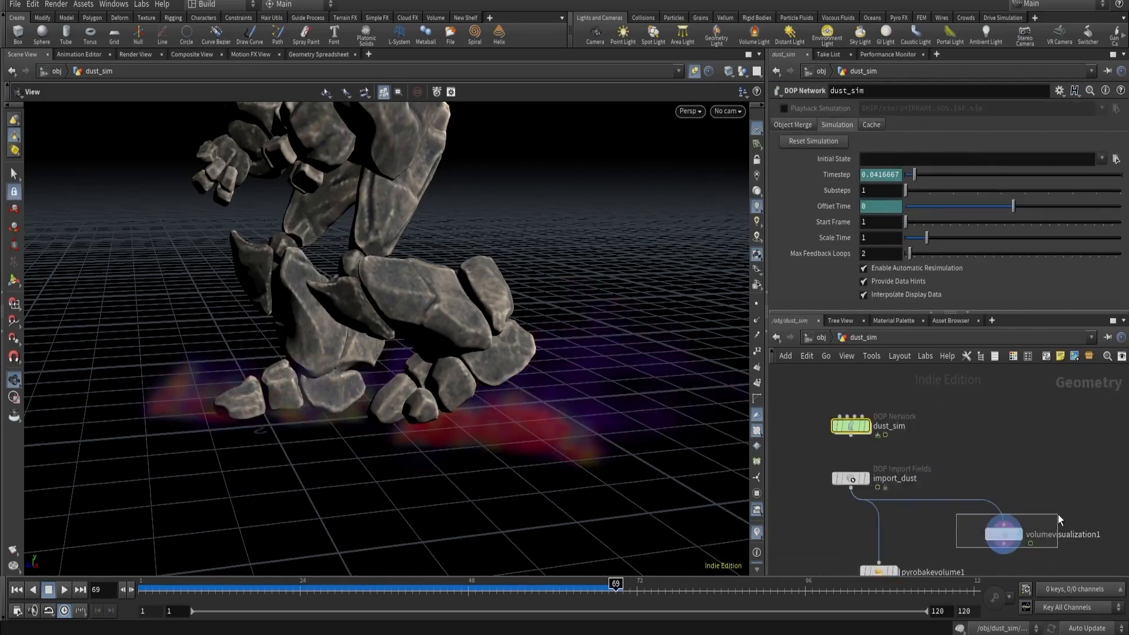
drag(1057, 514, 1057, 514)
scroll(869, 242, down, 2)
click(876, 196)
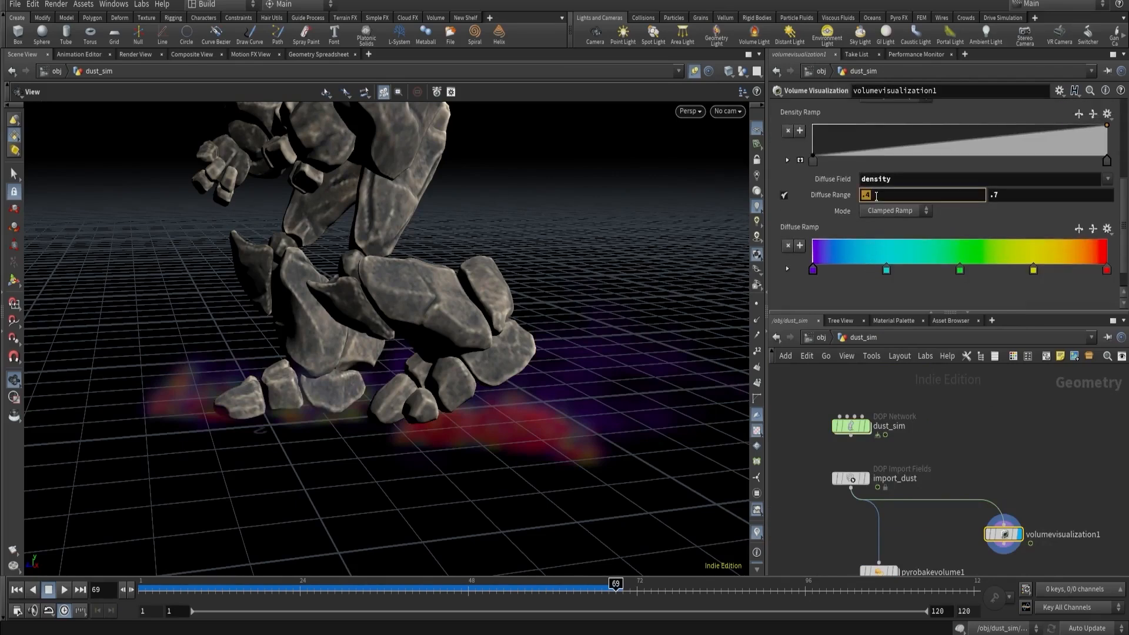
key(Return)
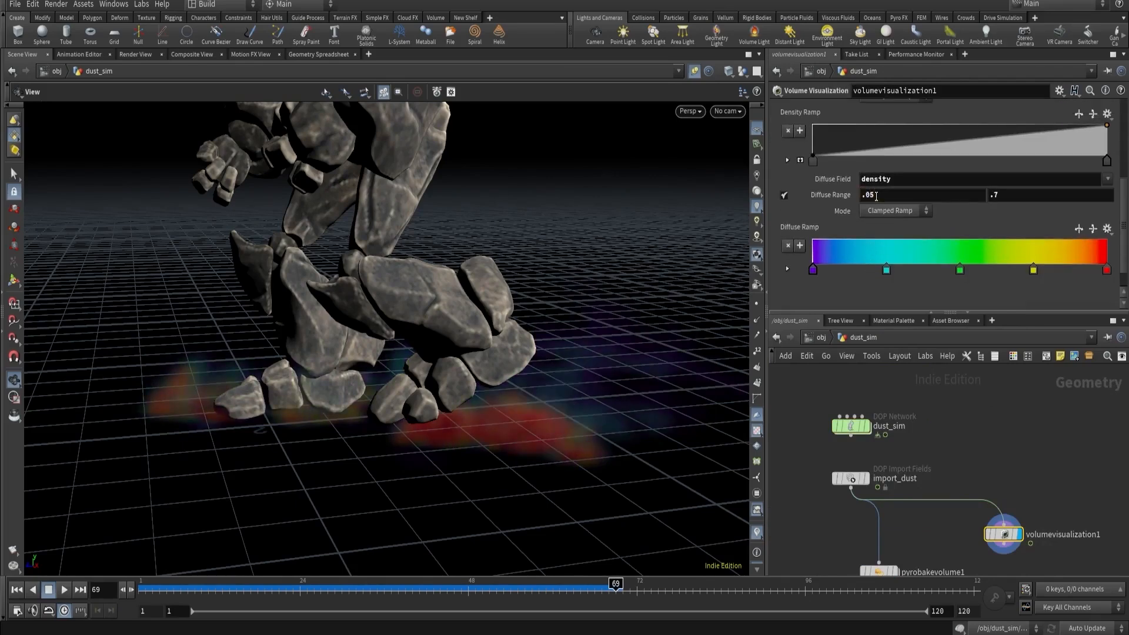
drag(534, 343, 514, 420)
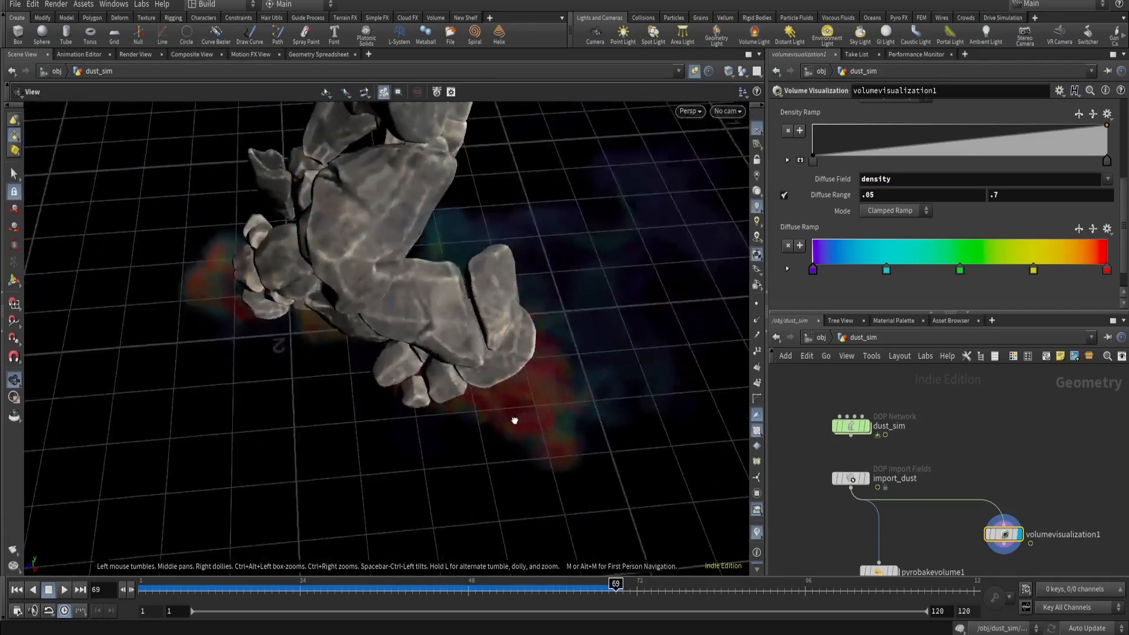
Disable the Threshold Range on gasdisturb1 inside the dust_sim DOP network.
double_click(858, 430)
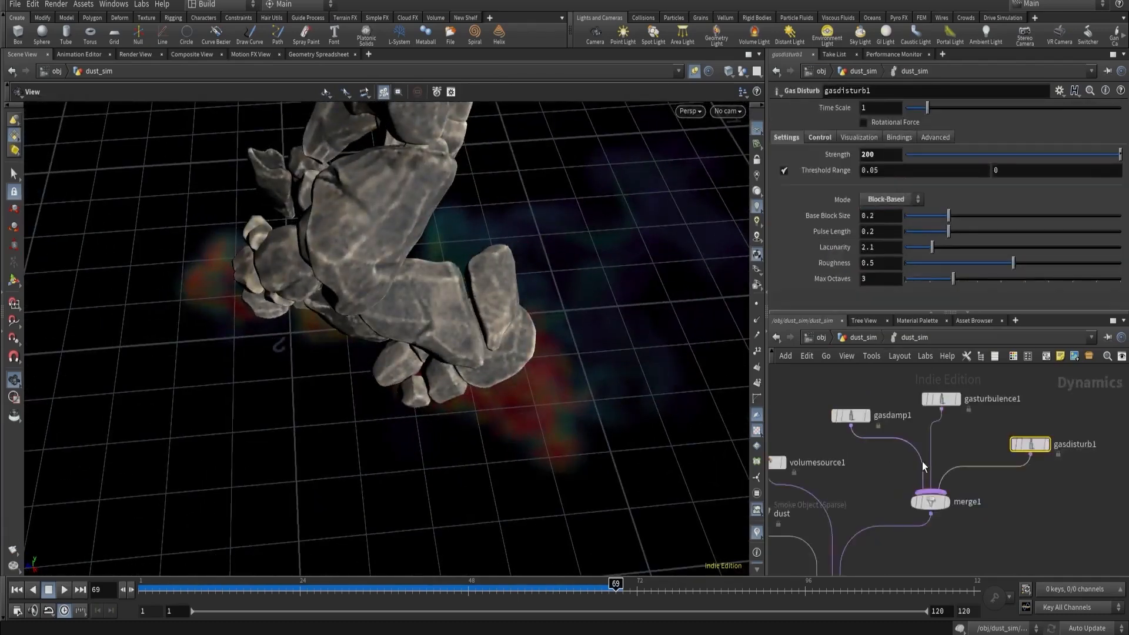
click(782, 171)
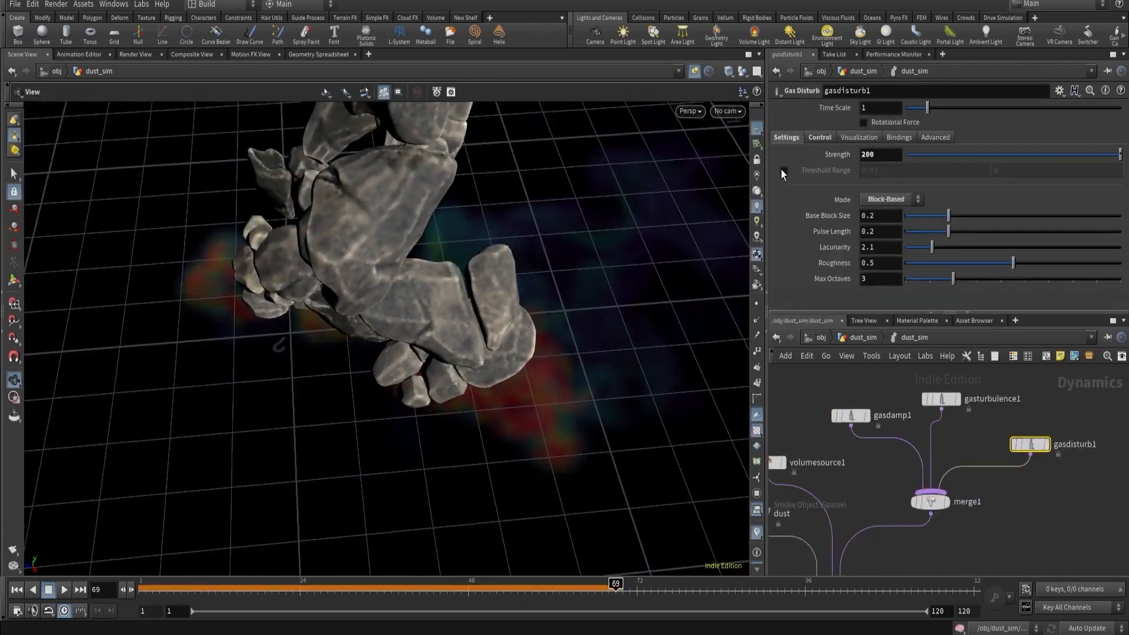
click(884, 154)
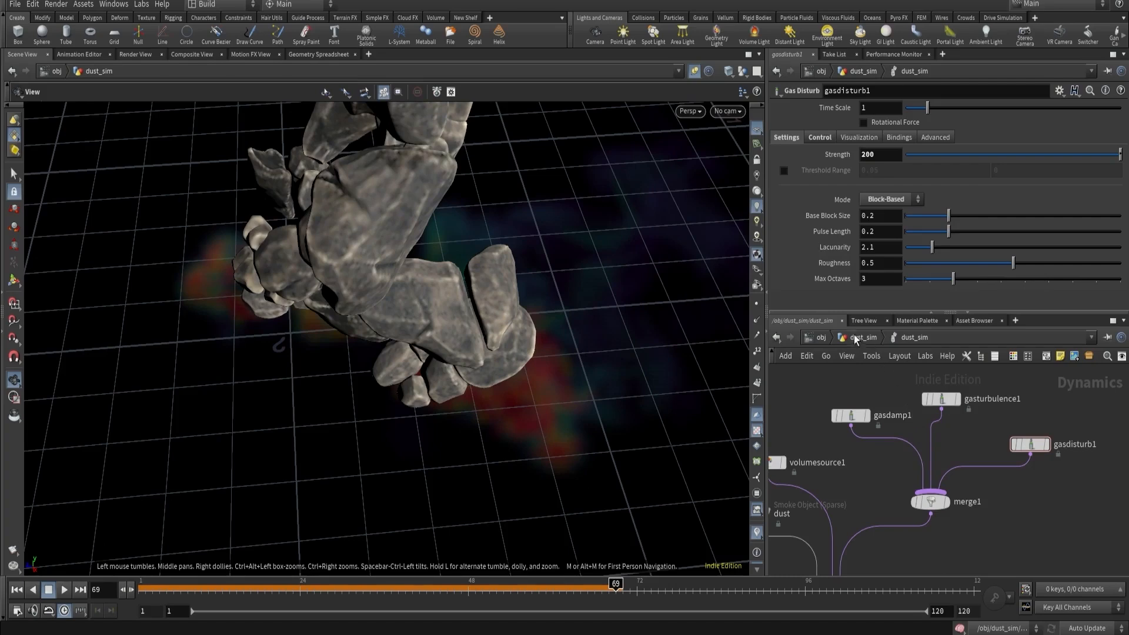
Display pyrobakevolume1 and examine the disturbed dust up close at frame 69.
key(u)
scroll(885, 556, up, 3)
click(900, 548)
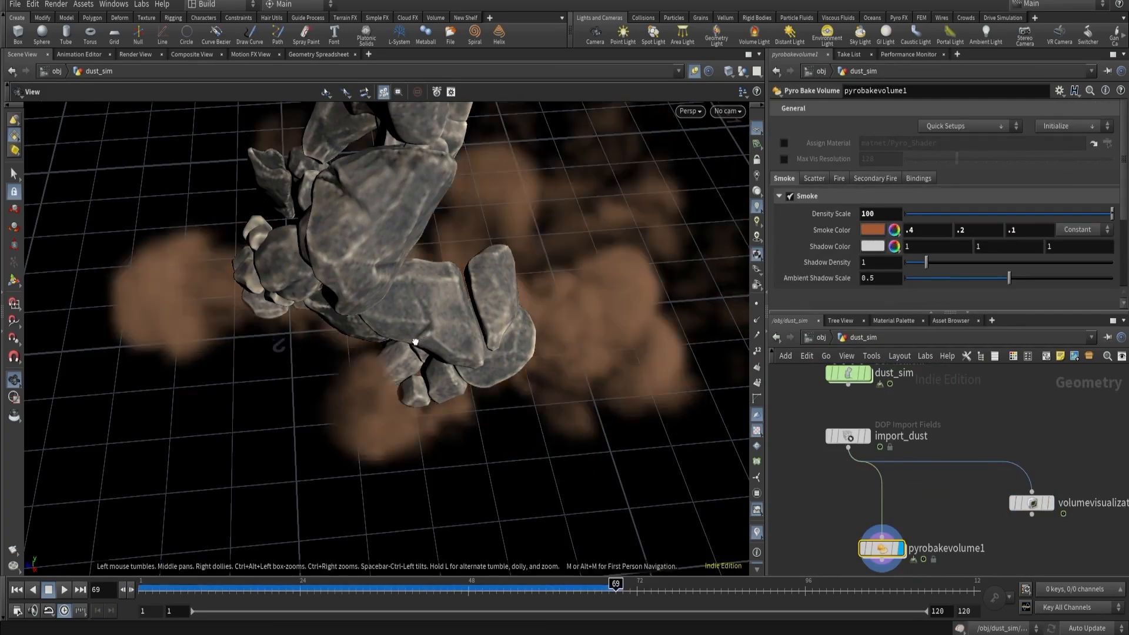
drag(415, 342, 378, 348)
middle_drag(378, 348, 398, 340)
right_drag(398, 341, 516, 352)
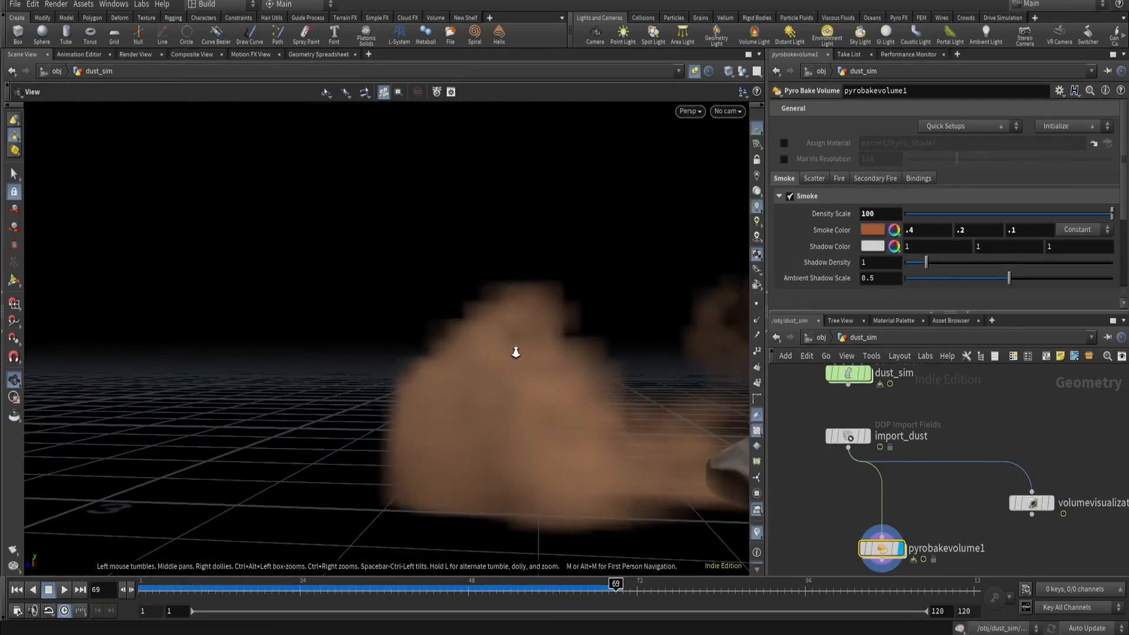
Set gasdisturb1's Strength to 60 in the dust_sim DOP network.
double_click(850, 376)
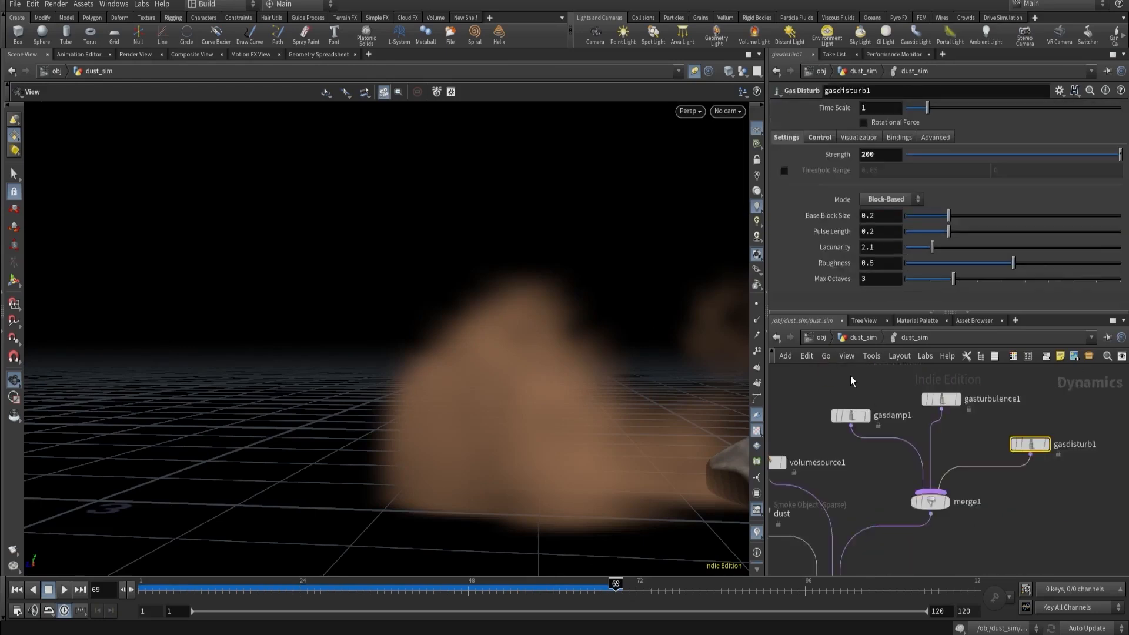
click(872, 155)
key(Return)
scroll(971, 447, down, 3)
scroll(925, 433, up, 2)
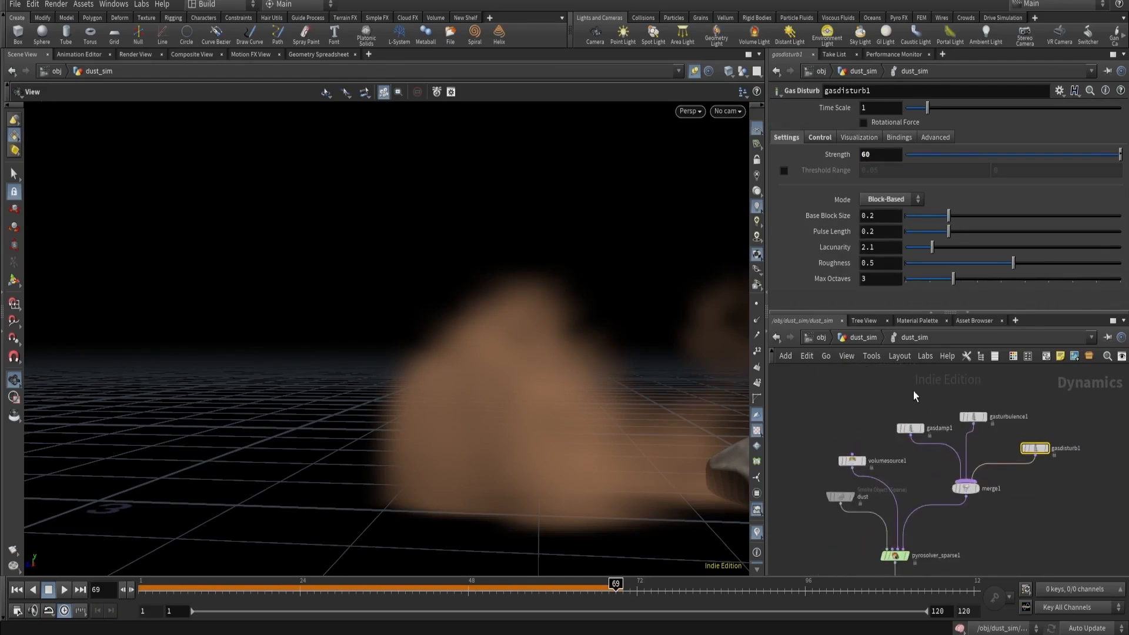
Set the Voxel Size of the dust Smoke Object (Sparse) to 0.0125.
click(870, 337)
scroll(896, 395, down, 1)
middle_drag(901, 388, 919, 458)
scroll(911, 456, up, 2)
double_click(873, 450)
scroll(818, 481, up, 2)
click(847, 502)
scroll(850, 179, down, 5)
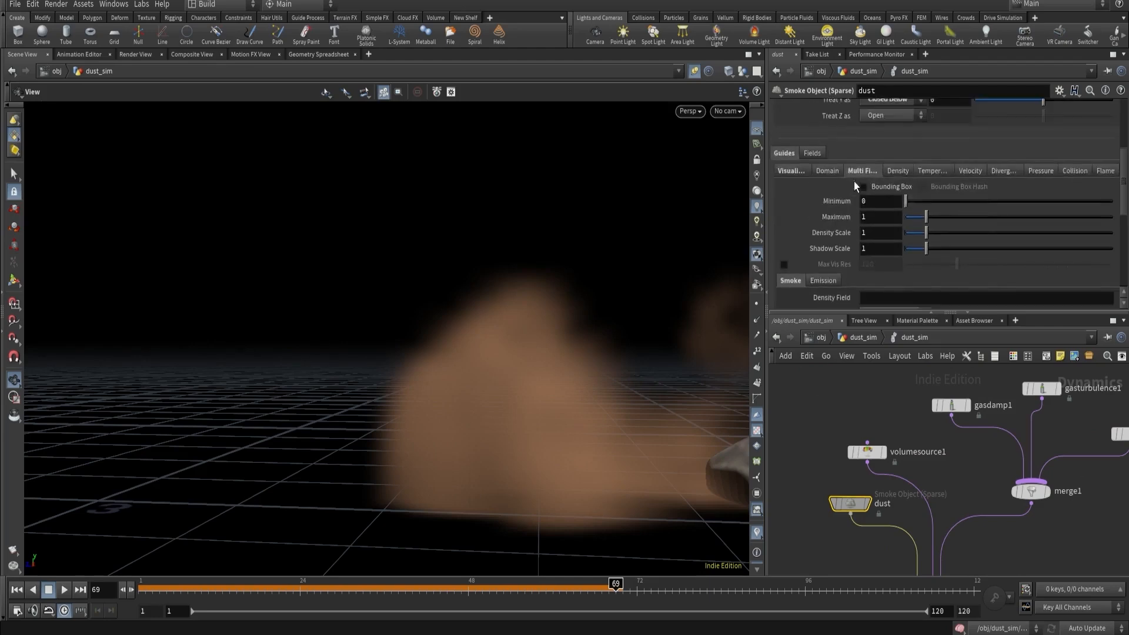
scroll(853, 181, up, 5)
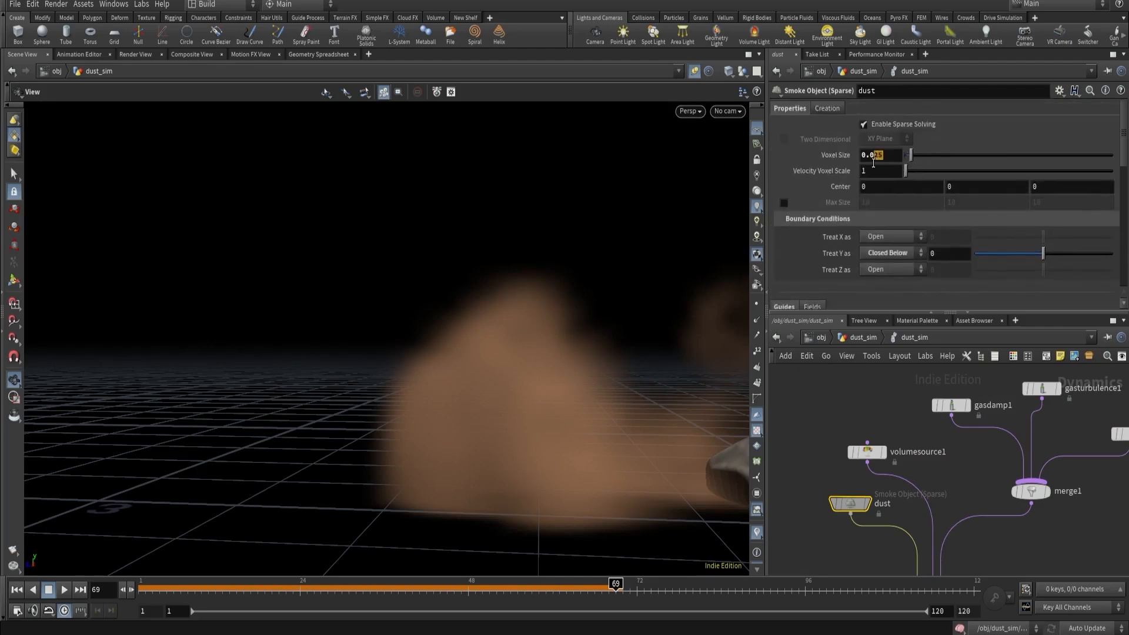
text(5)
key(Return)
Look through cam1, select pyrobakevolume1 and launch a flipbook of the dust simulation from frame 1.
click(727, 112)
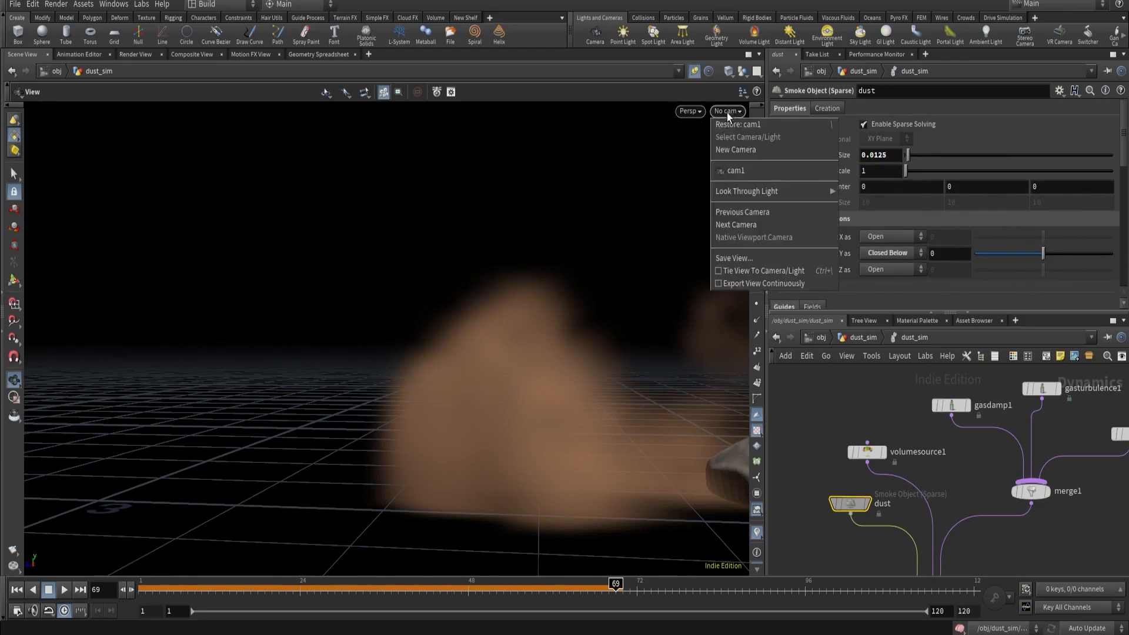
click(741, 170)
click(858, 337)
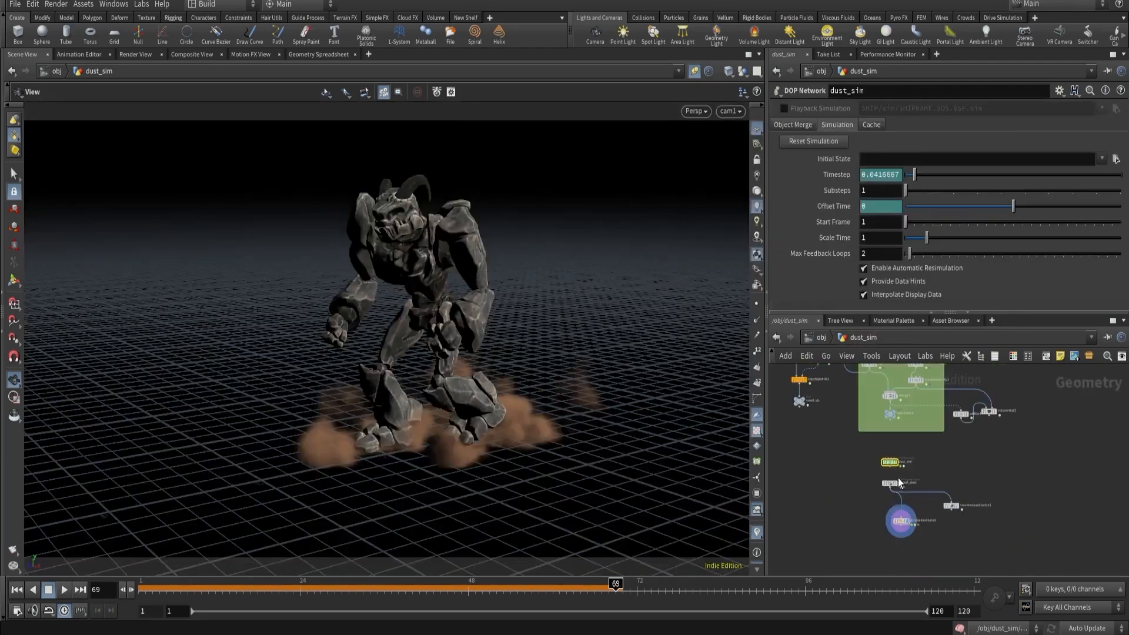
click(909, 516)
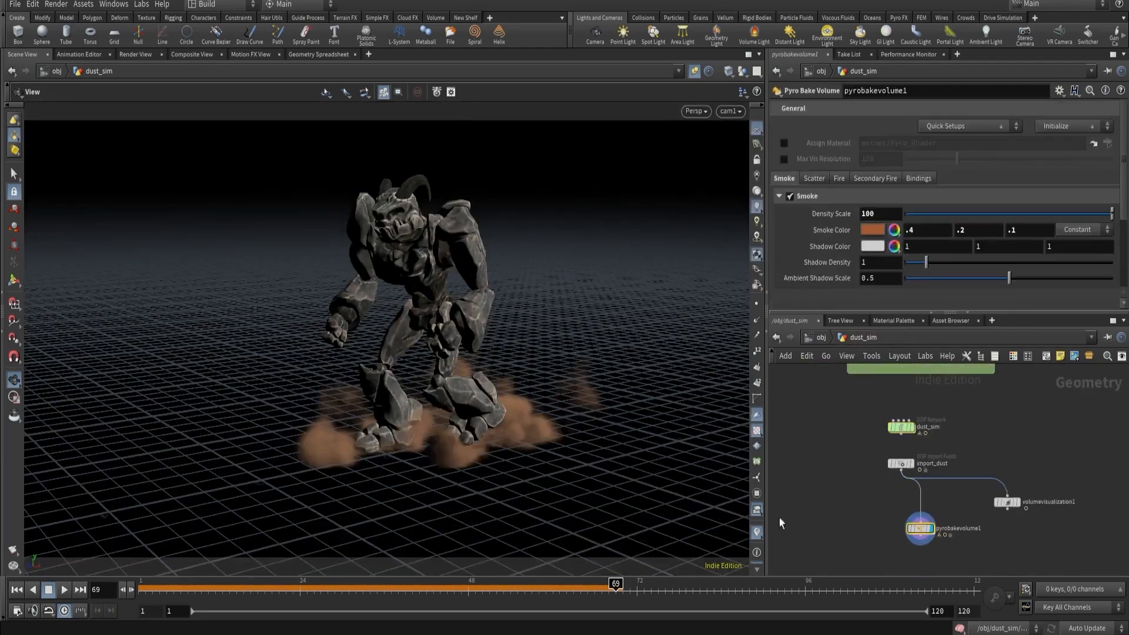
click(18, 590)
click(18, 550)
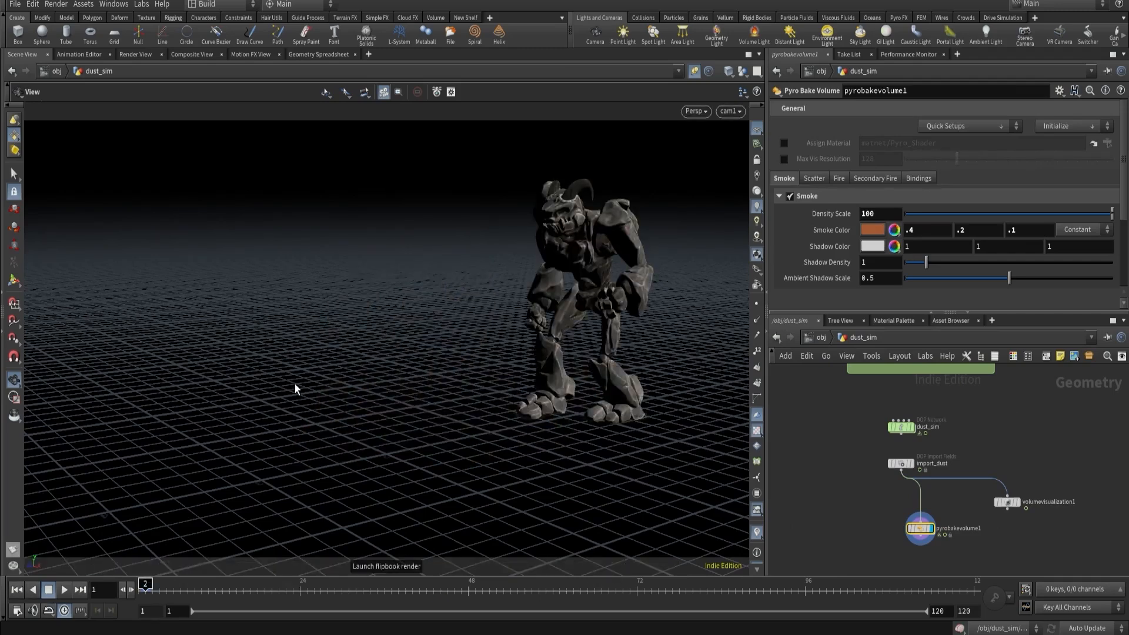